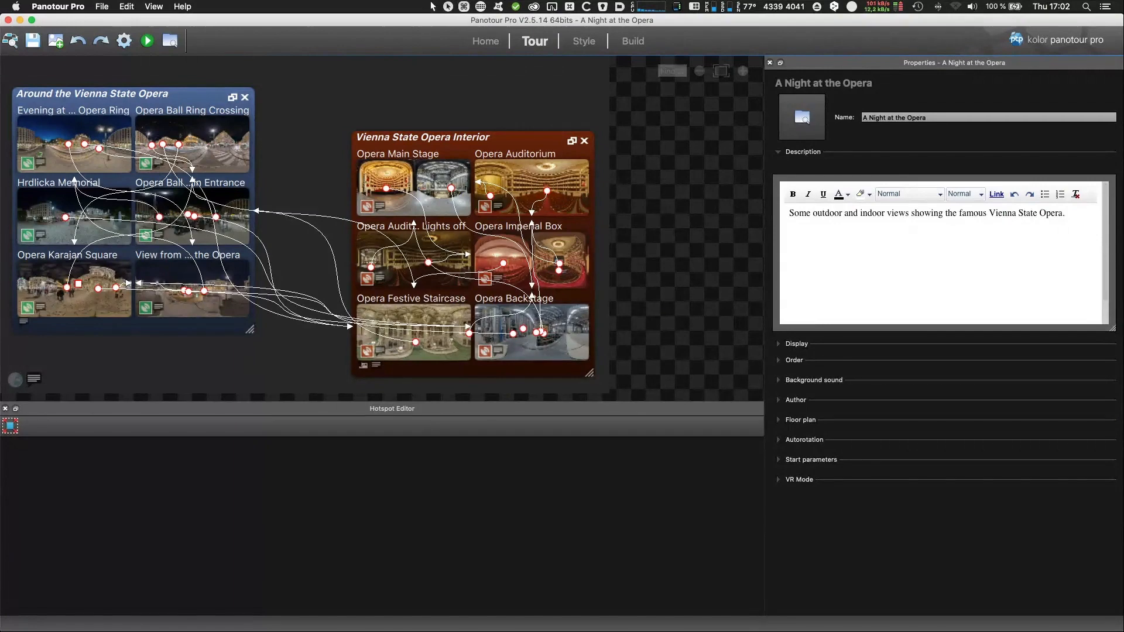
Step: Review the DayNight plugin settings in the tour's style workspace, then return to the tour layout
left_click(581, 47)
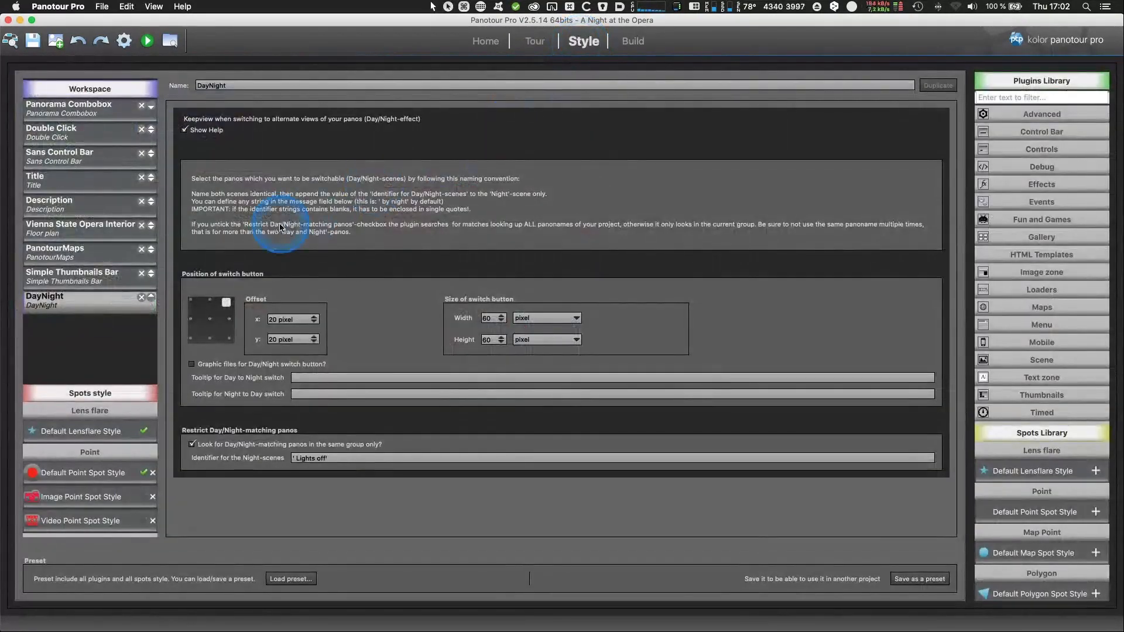
left_click(62, 100)
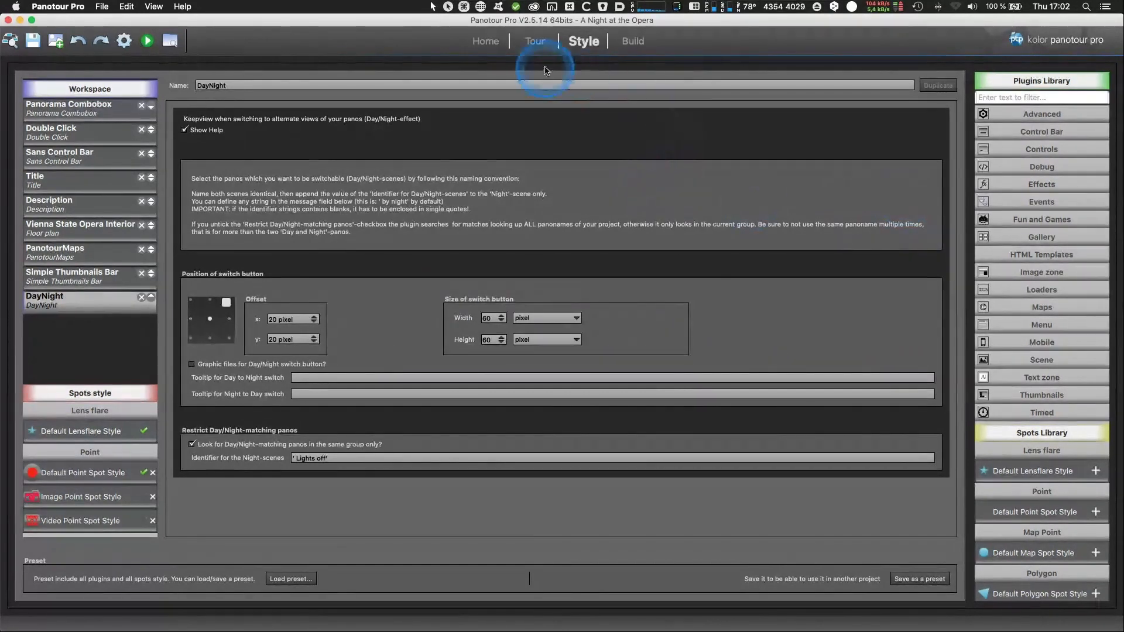
left_click(536, 48)
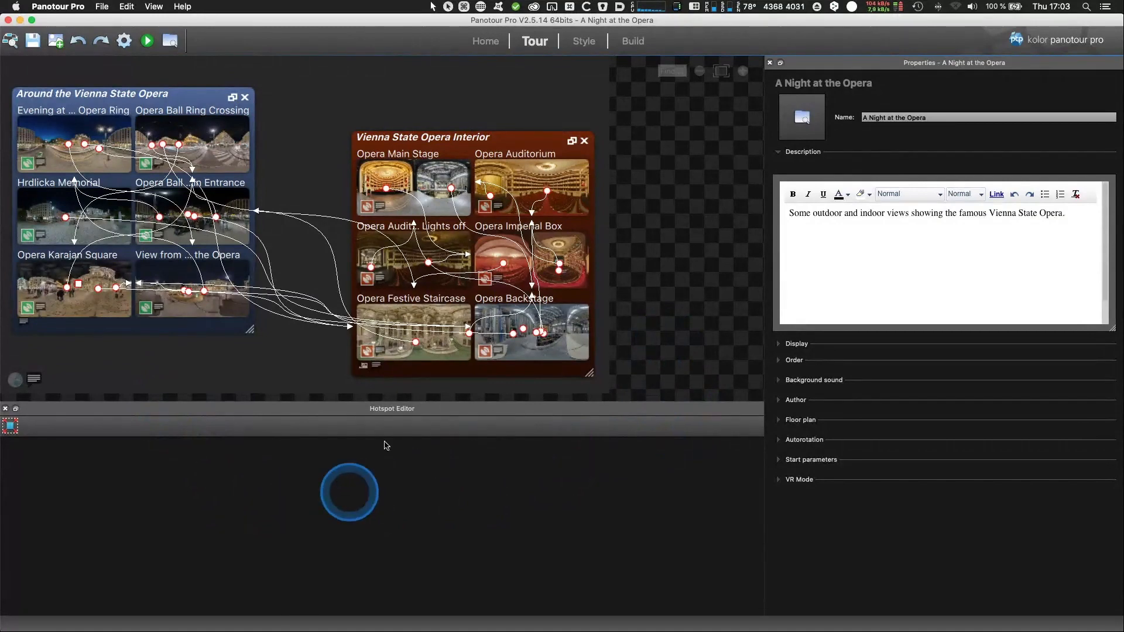
Step: Preview the tour in the browser and navigate from Evening at the Opera Ring to Opera Ball Main Entrance
left_click(166, 42)
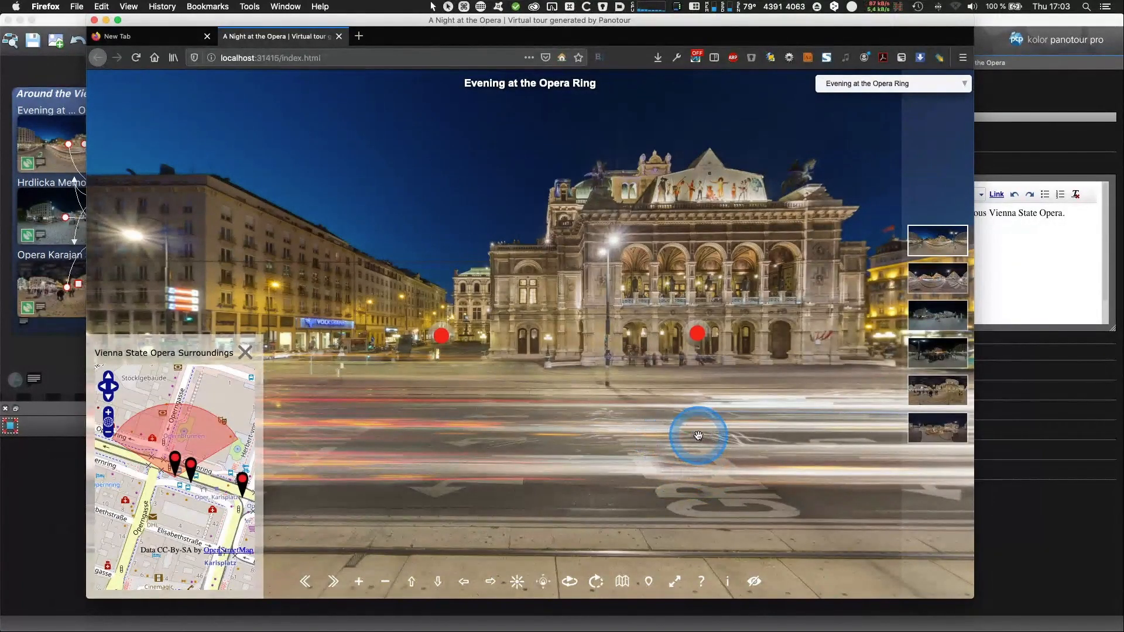
left_click_drag(710, 429, 470, 403)
left_click_drag(434, 443, 512, 452)
left_click_drag(446, 490, 590, 544)
left_click(596, 410)
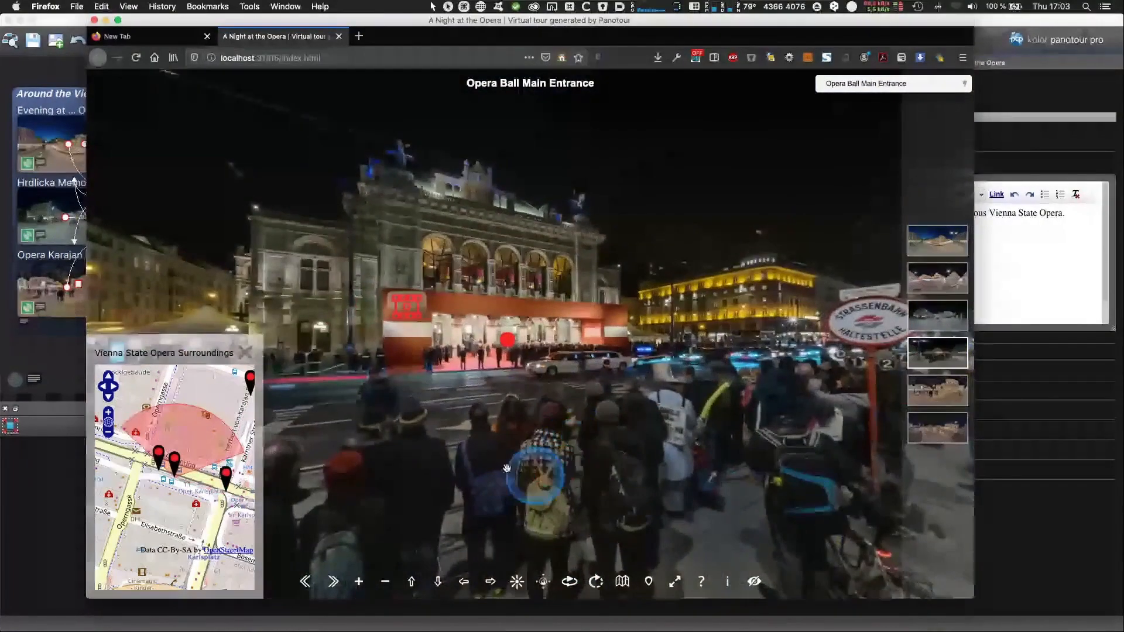
Step: Play the video hotspot beside the Opera Ball entrance and close the trailer
left_click_drag(505, 468, 656, 484)
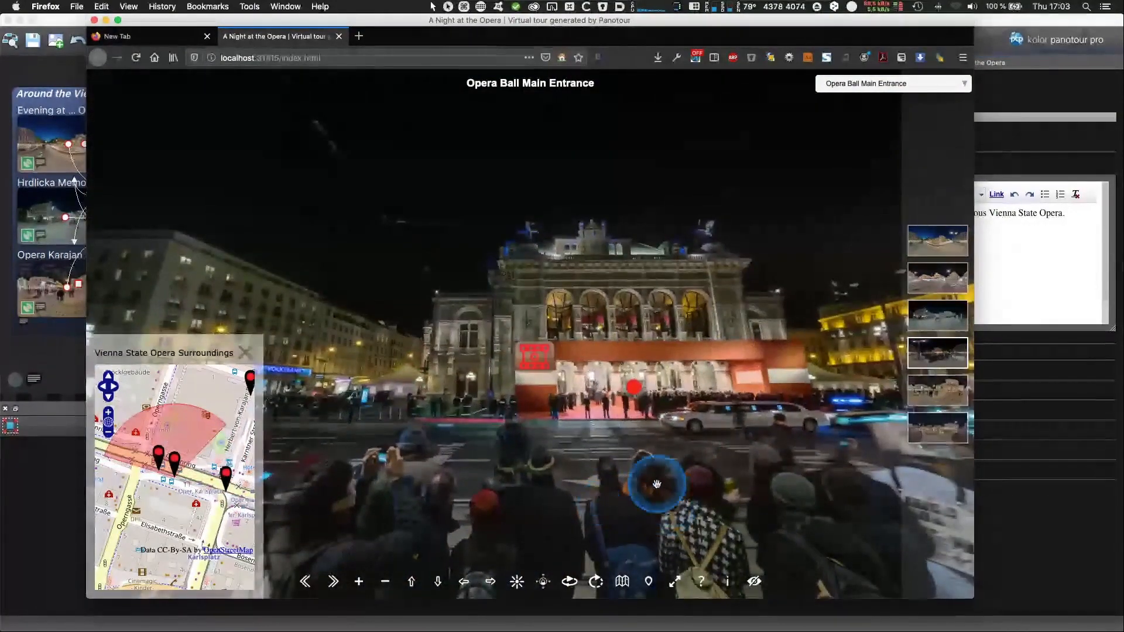
left_click(537, 366)
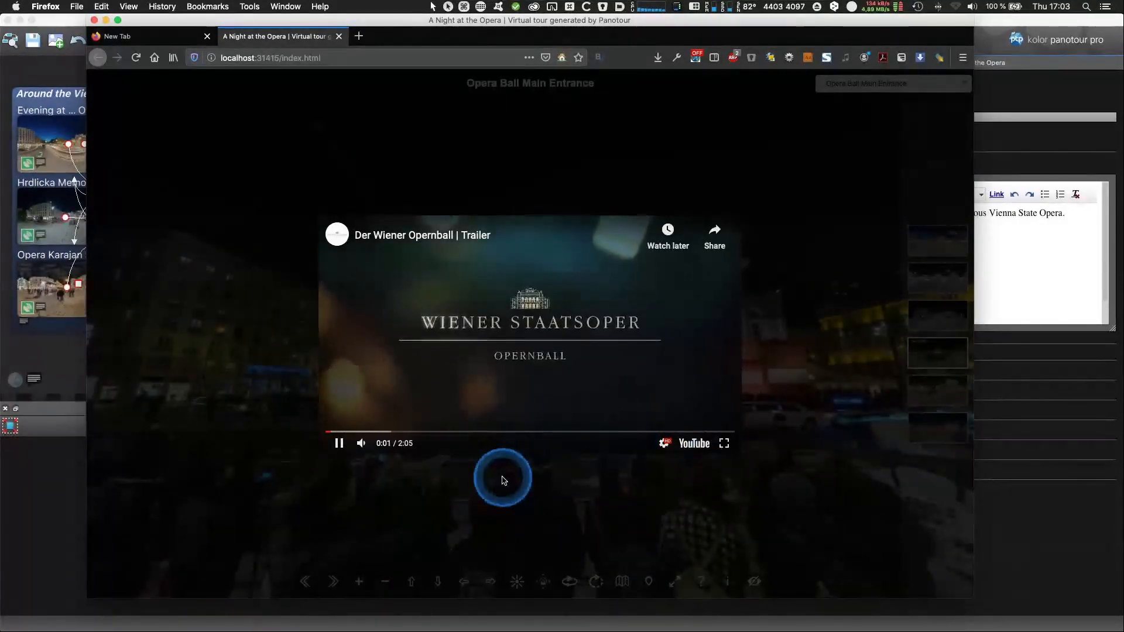
left_click(727, 497)
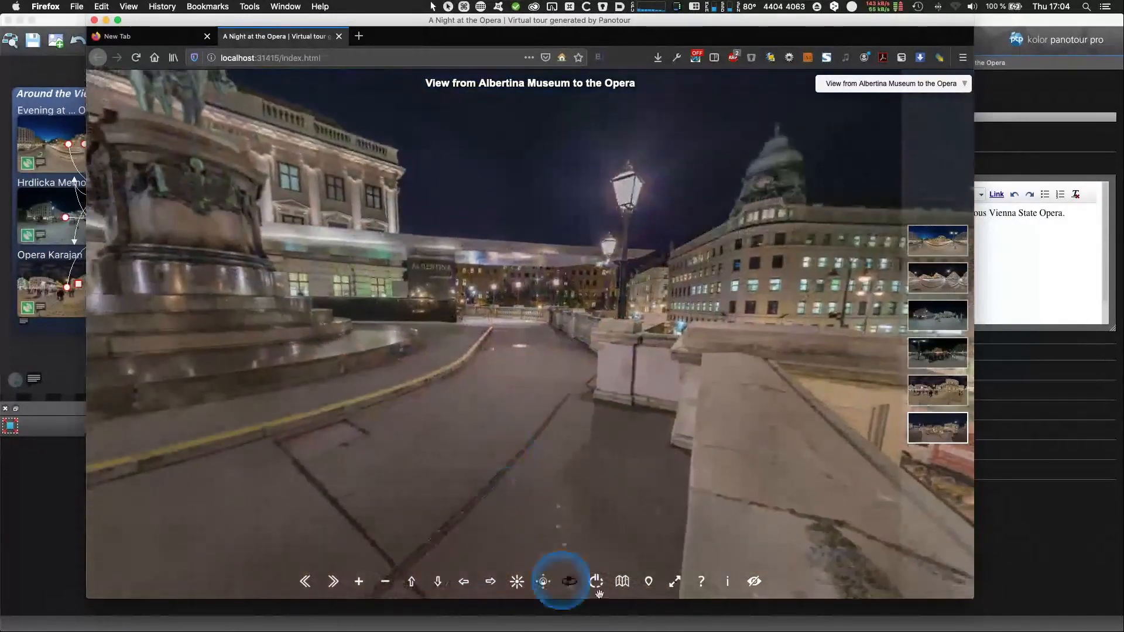
Step: Display the Vienna State Opera Interior floor plan in the preview, pan across it, and hide it again
left_click(622, 581)
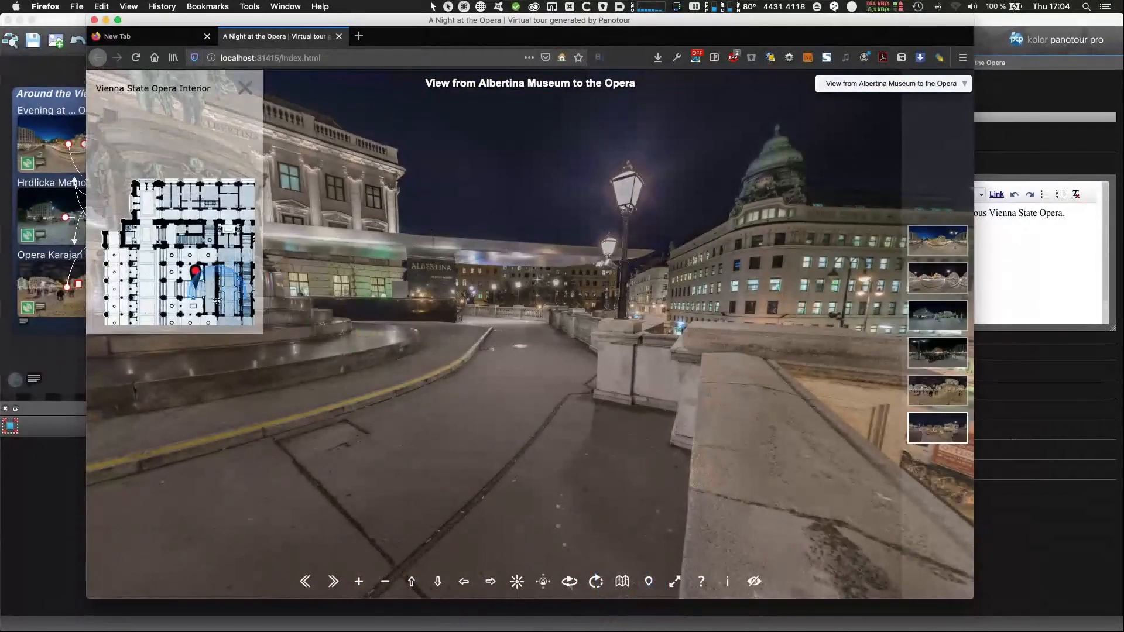
left_click_drag(219, 301, 138, 286)
left_click_drag(202, 286, 138, 288)
left_click(245, 88)
left_click(622, 581)
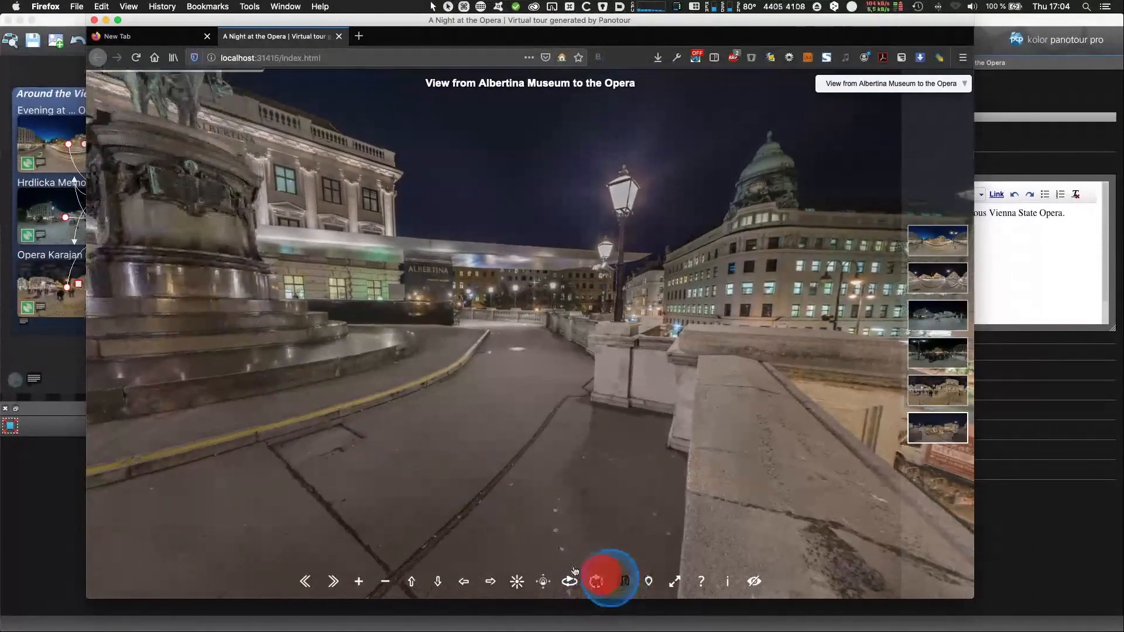
left_click(621, 585)
Step: Show the Vienna State Opera Surroundings map and jump to Opera Karajan Square through its map pin
left_click(649, 586)
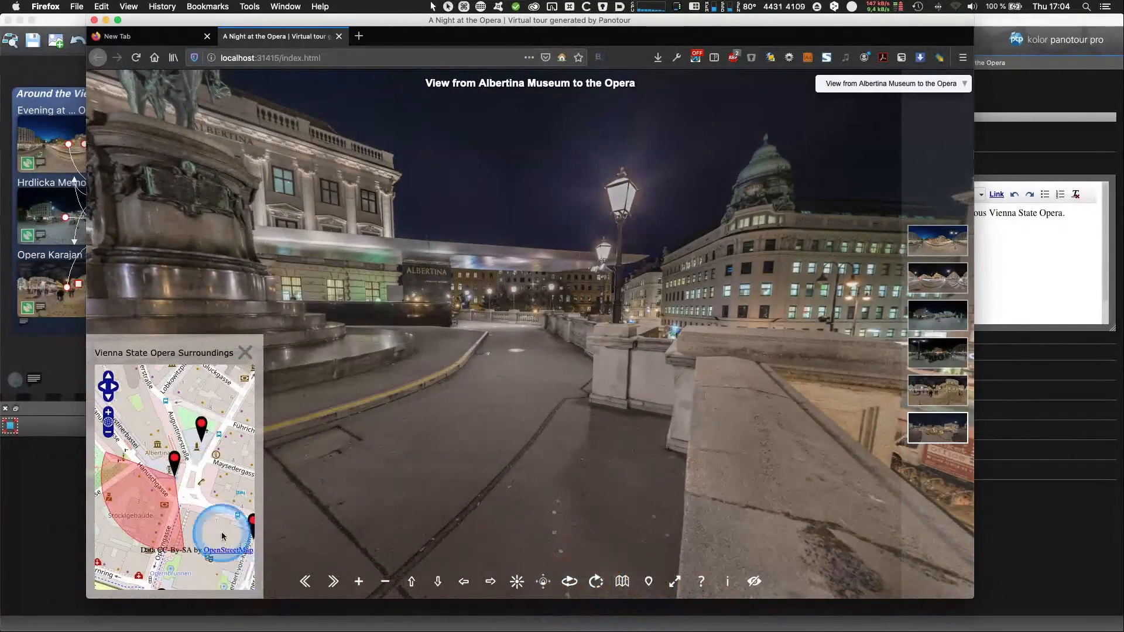
left_click_drag(211, 505, 174, 424)
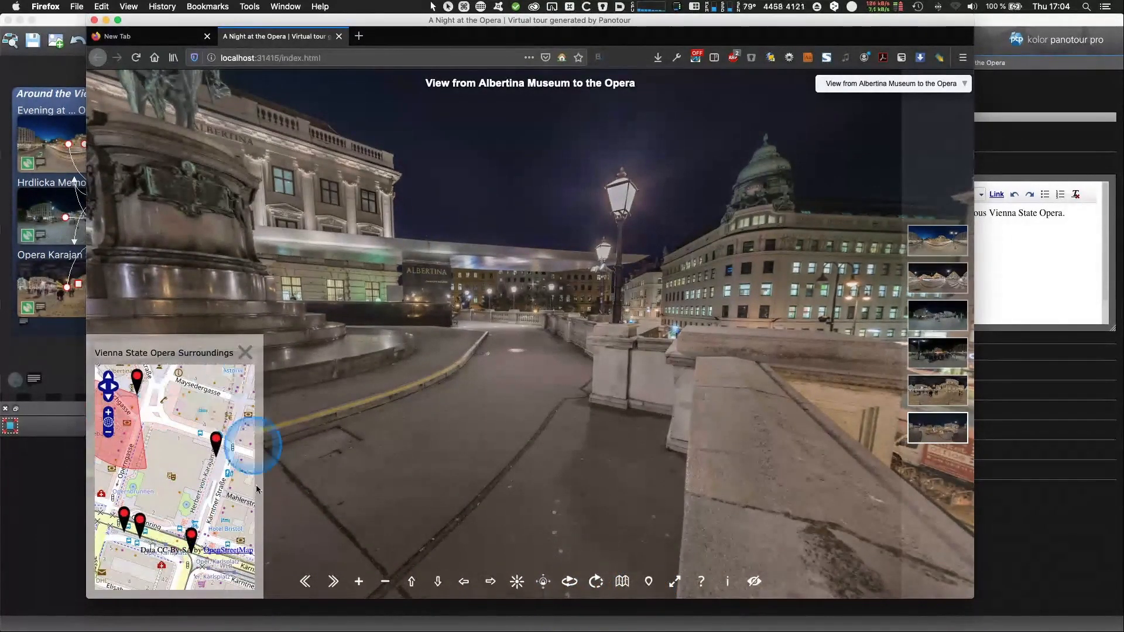
left_click(216, 442)
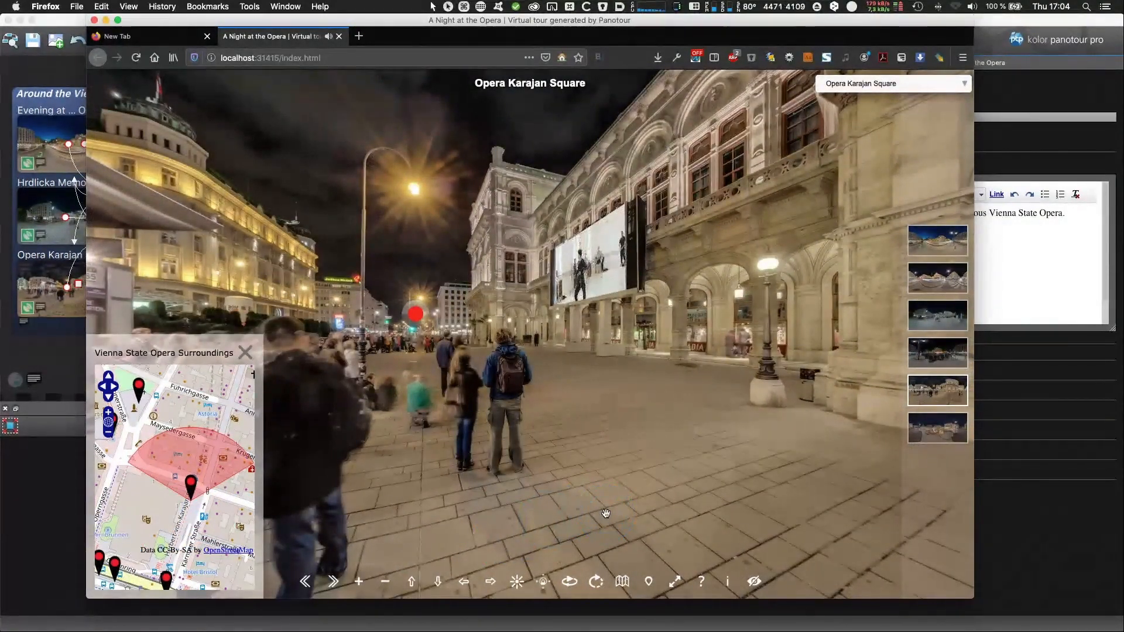
Step: Look around Opera Karajan Square and enter the Opera Backstage panorama through the hotspot in the arcade
left_click_drag(653, 472, 584, 487)
left_click_drag(654, 448, 606, 452)
left_click_drag(536, 477, 615, 465)
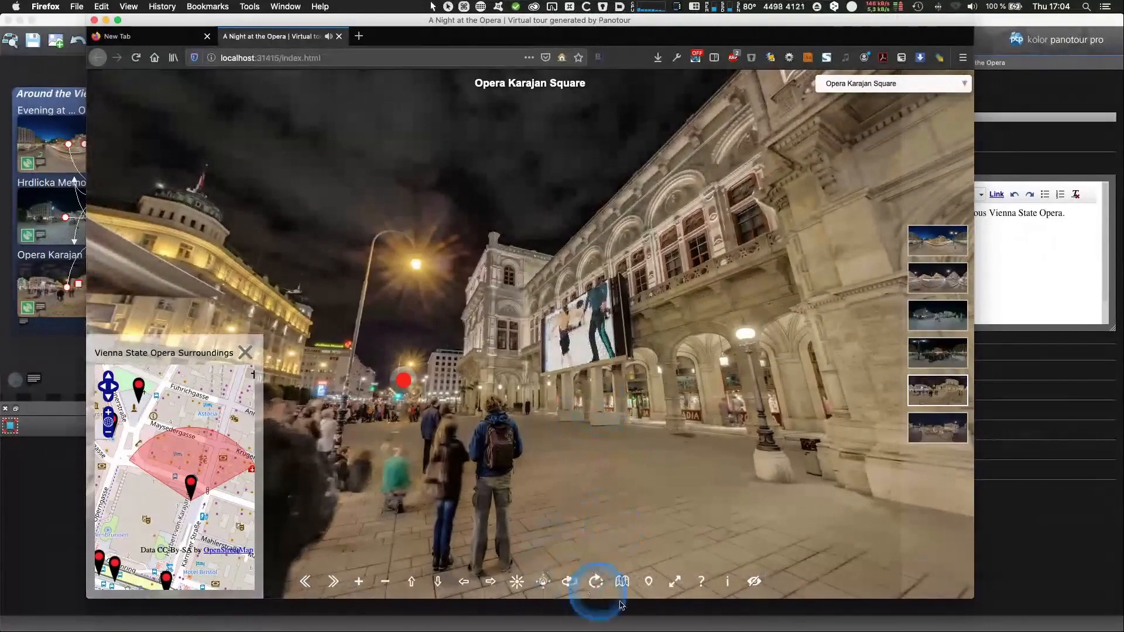
left_click_drag(767, 501, 757, 526)
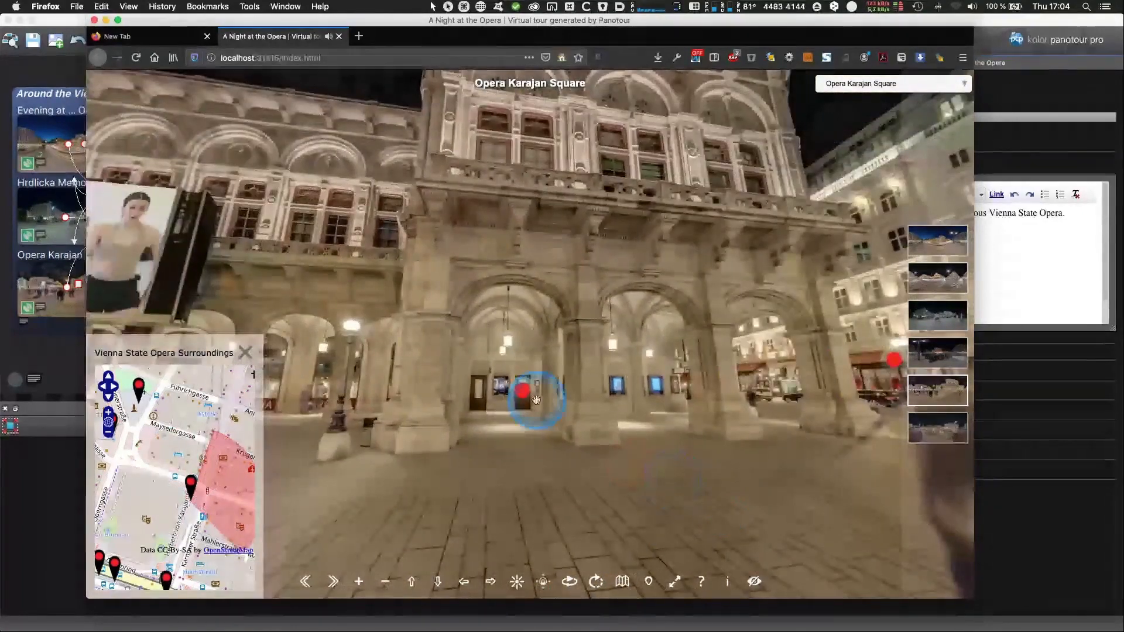
left_click(522, 389)
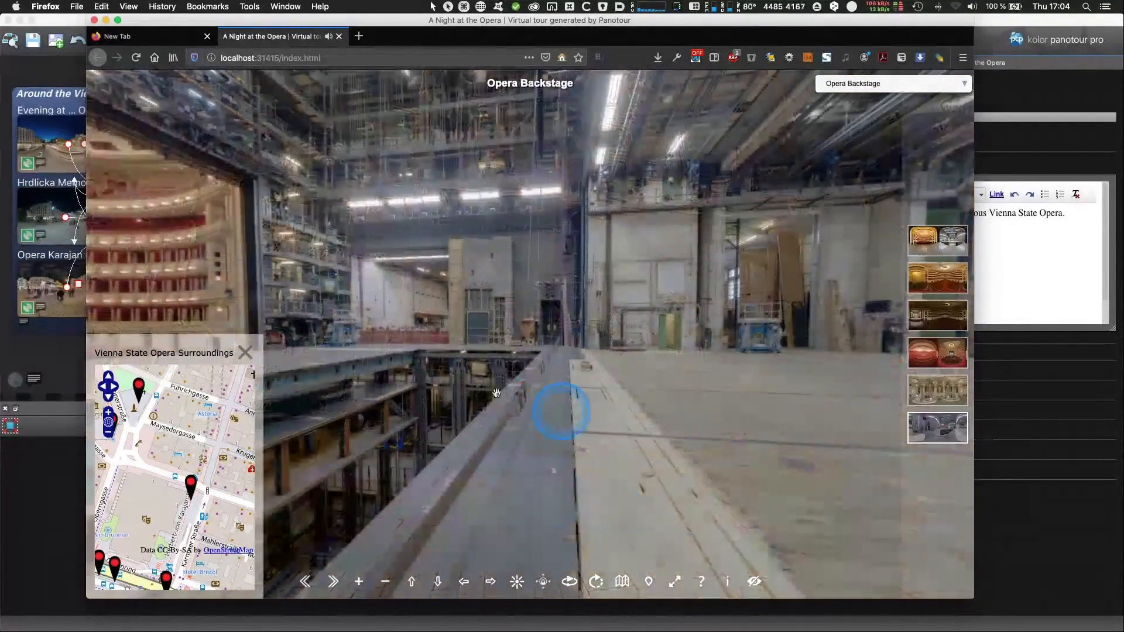
Step: Look around the backstage panorama, view the photo of the stage control desk, and close it
left_click_drag(560, 410, 530, 468)
left_click_drag(448, 356, 458, 415)
left_click_drag(589, 467, 602, 398)
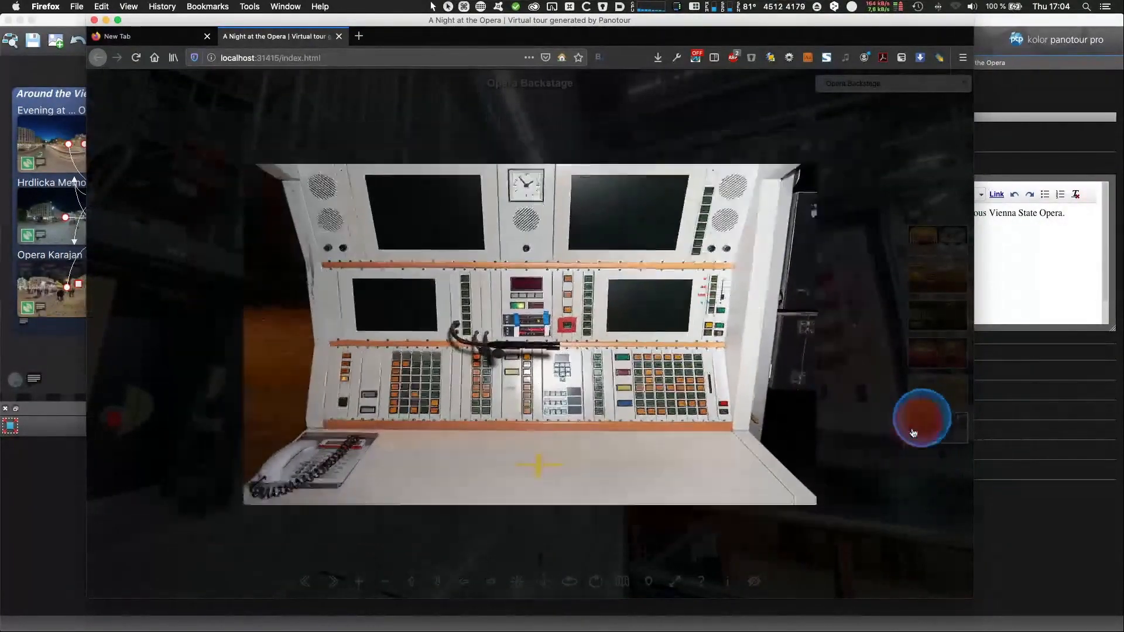
left_click(913, 433)
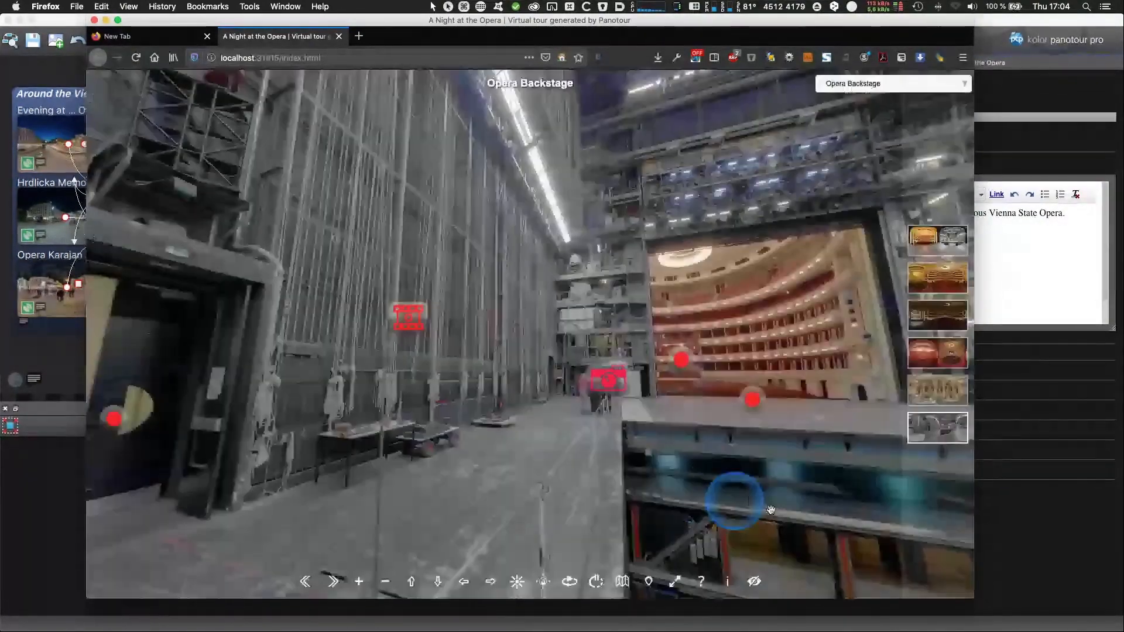
Step: Turn the backstage view and examine the list of all panoramas without choosing another one
left_click_drag(771, 511, 575, 490)
left_click_drag(730, 522, 562, 504)
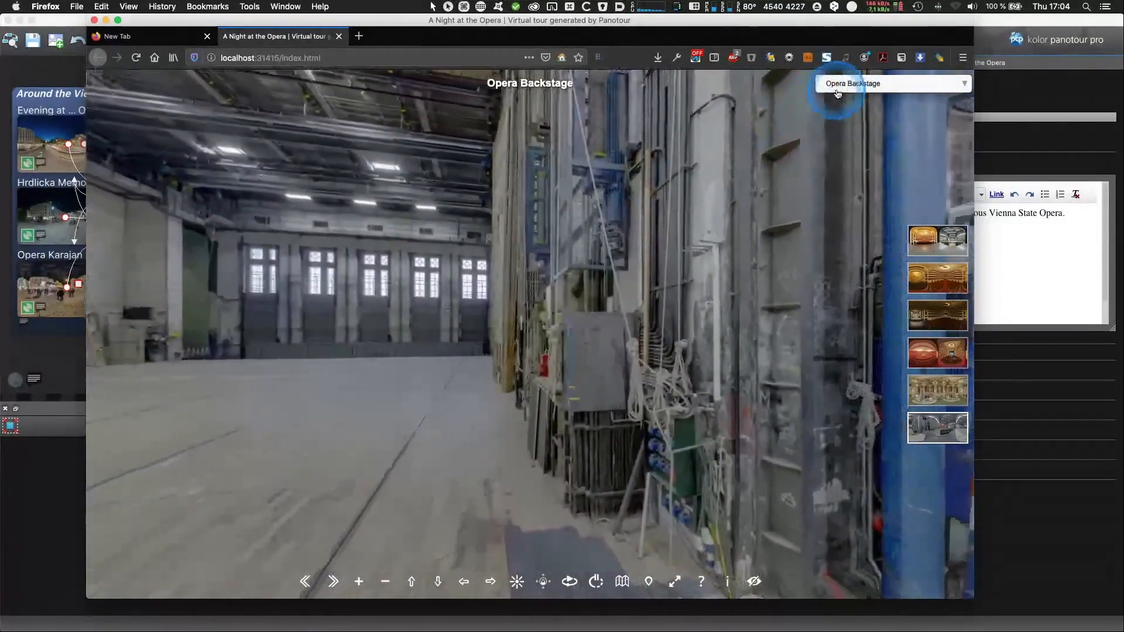
left_click(820, 93)
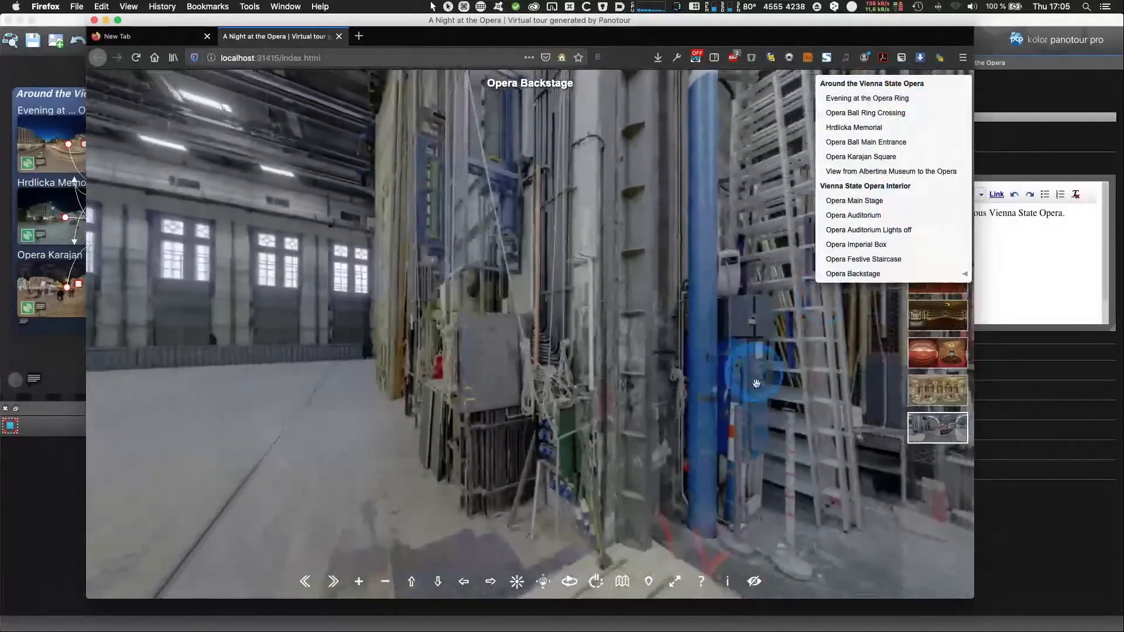
left_click(704, 432)
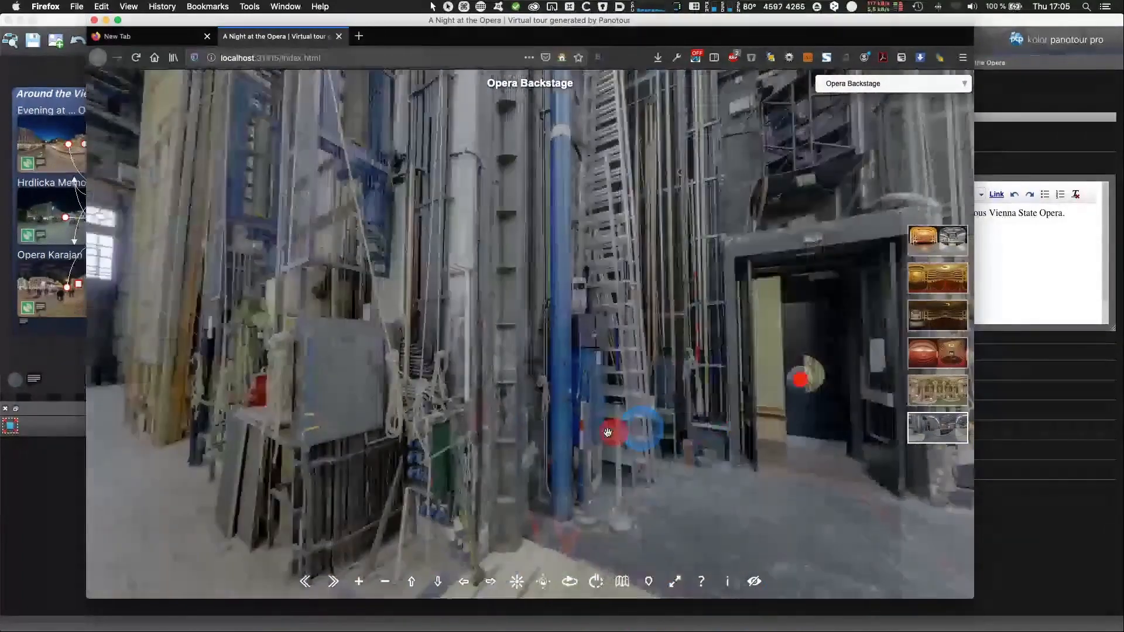
Step: Look around the backstage panorama toward the auditorium, then close the browser preview and return to Panotour Pro
left_click_drag(607, 432, 624, 469)
left_click_drag(537, 458, 688, 435)
left_click_drag(540, 446, 469, 450)
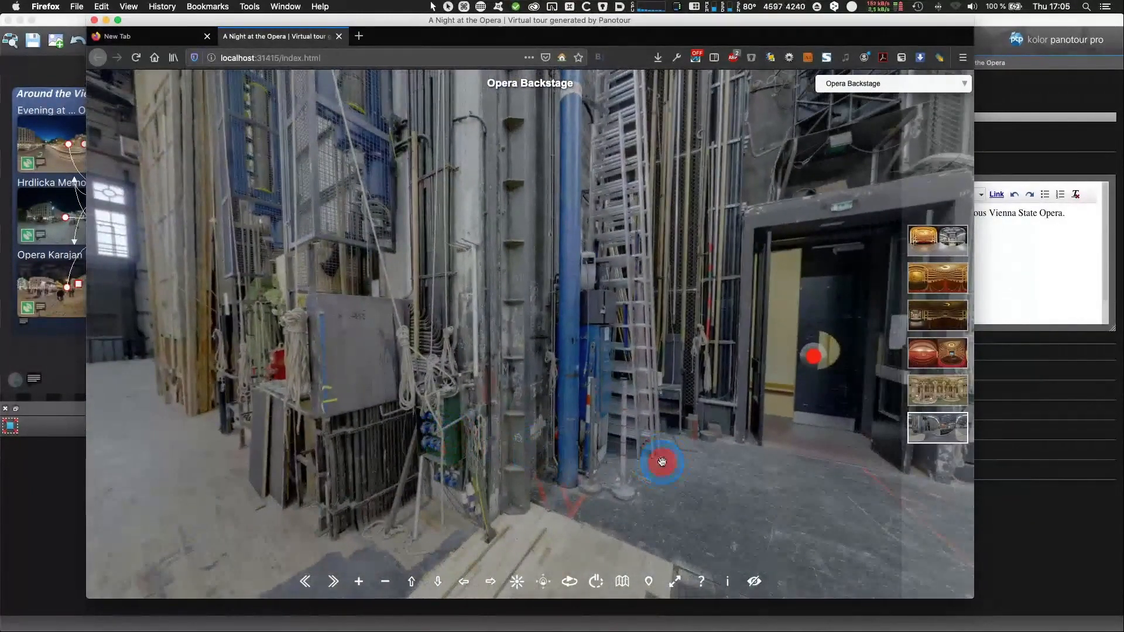
left_click_drag(662, 462, 540, 465)
left_click_drag(642, 490, 515, 490)
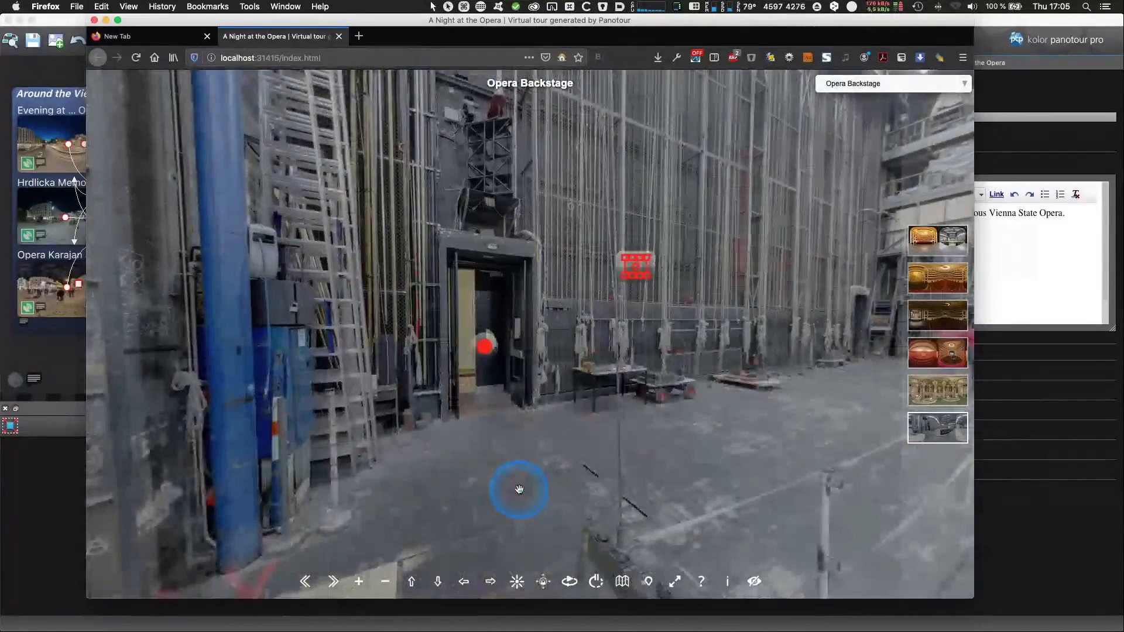
left_click_drag(667, 492, 516, 471)
left_click_drag(605, 482, 525, 472)
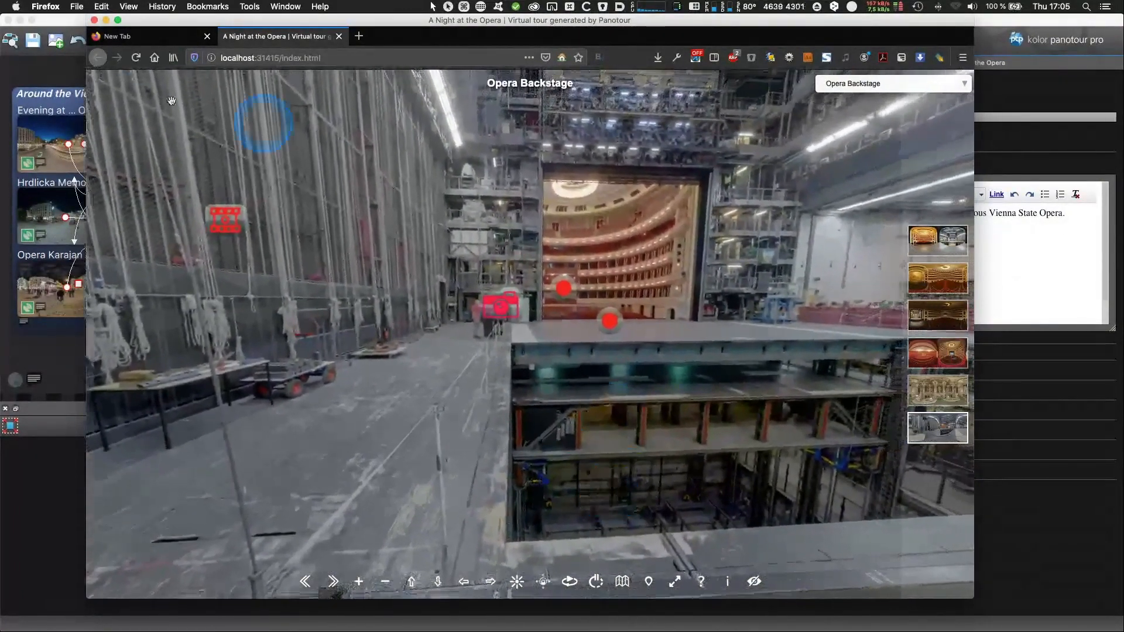
left_click(95, 21)
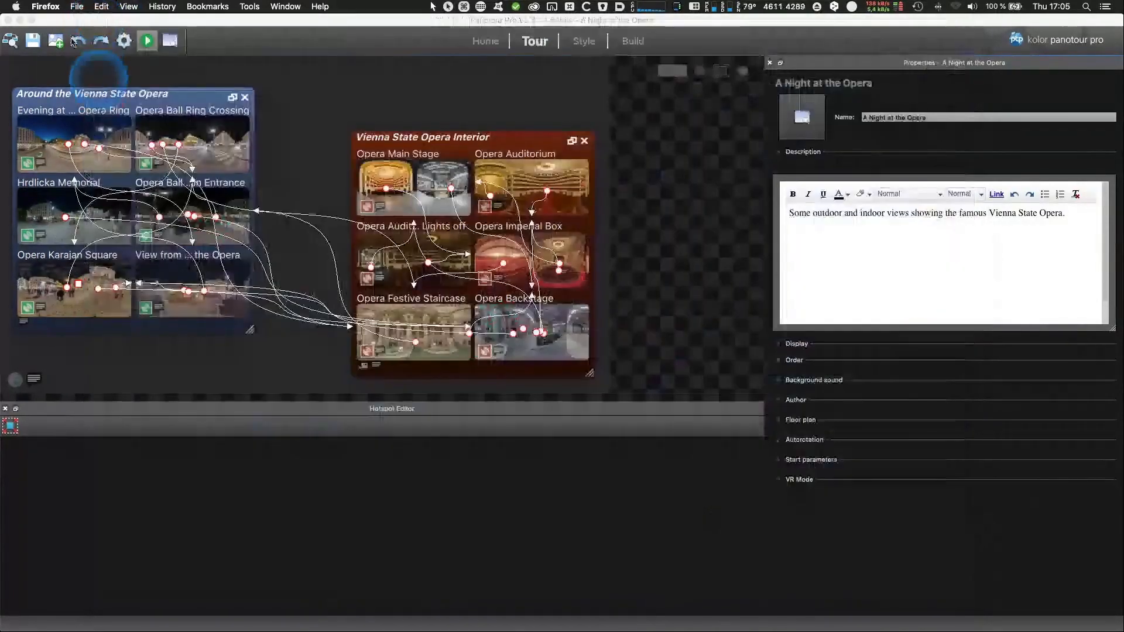
left_click(85, 21)
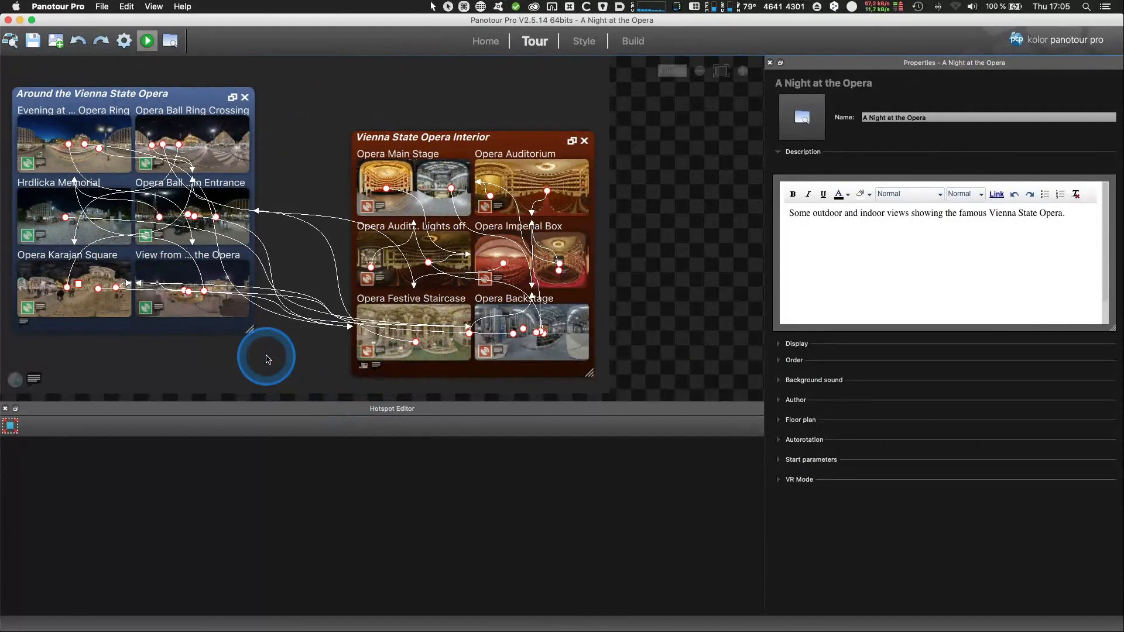
Step: Open the tour's web map in the Hotspot Editor and dismiss the Google Maps error
left_click(177, 328)
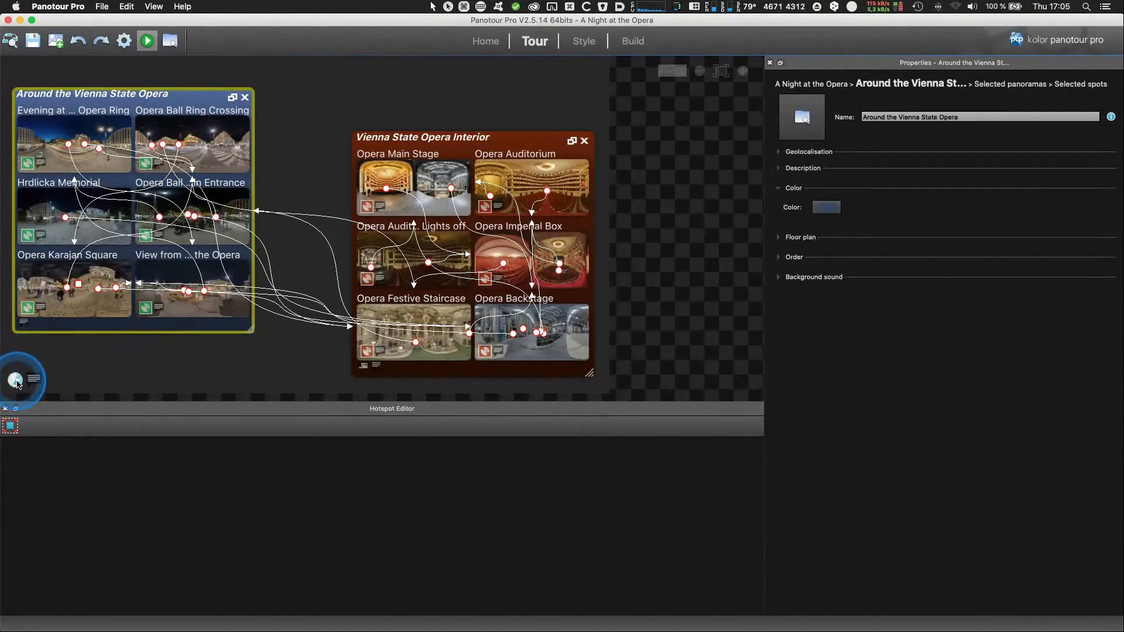
left_click(16, 380)
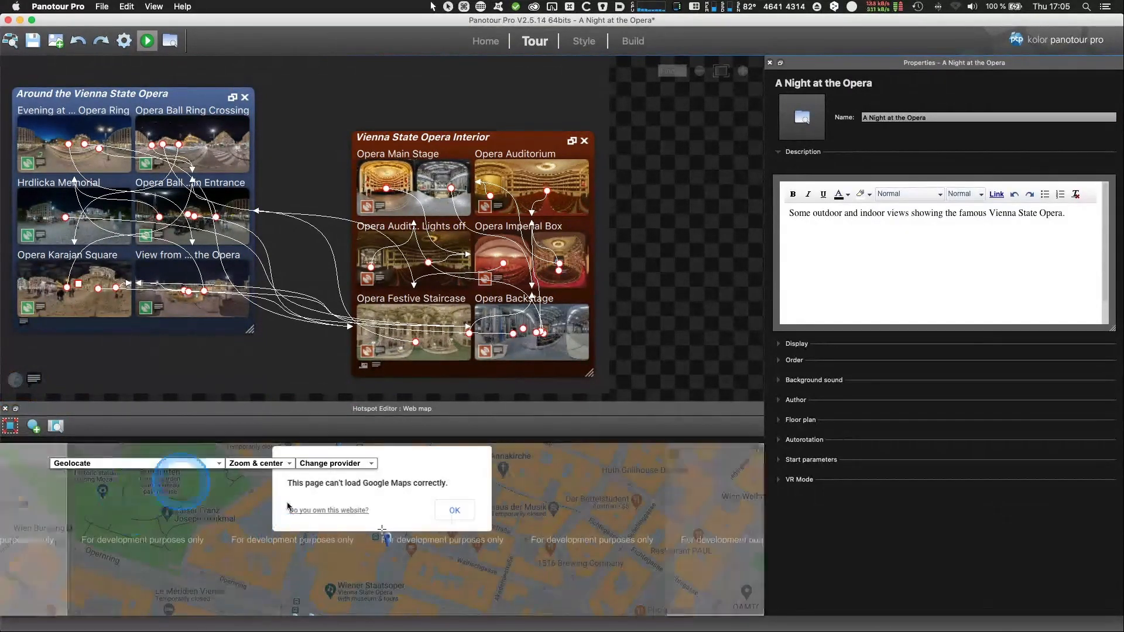
left_click(453, 521)
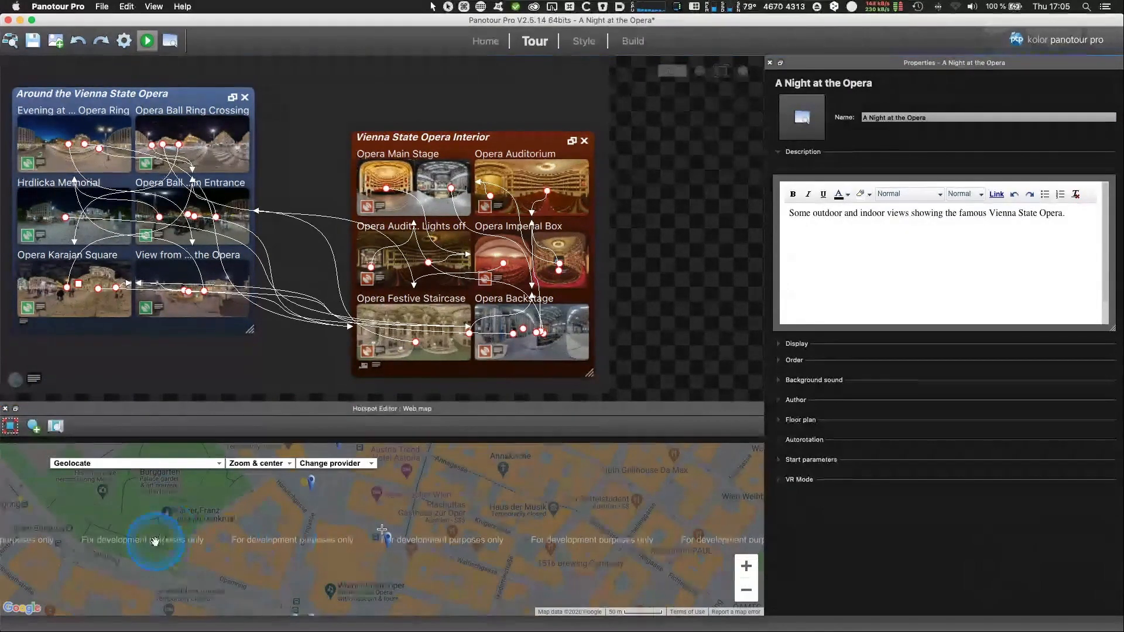
Step: View the floor plan of the Vienna State Opera Interior group, then deselect the group
left_click(364, 367)
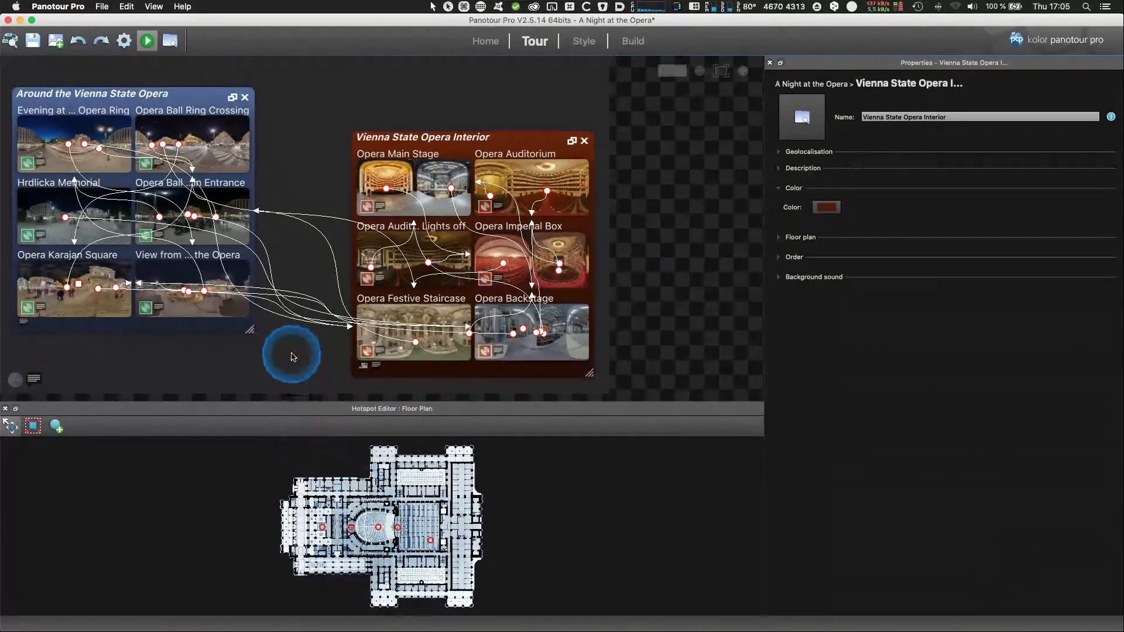
left_click(293, 356)
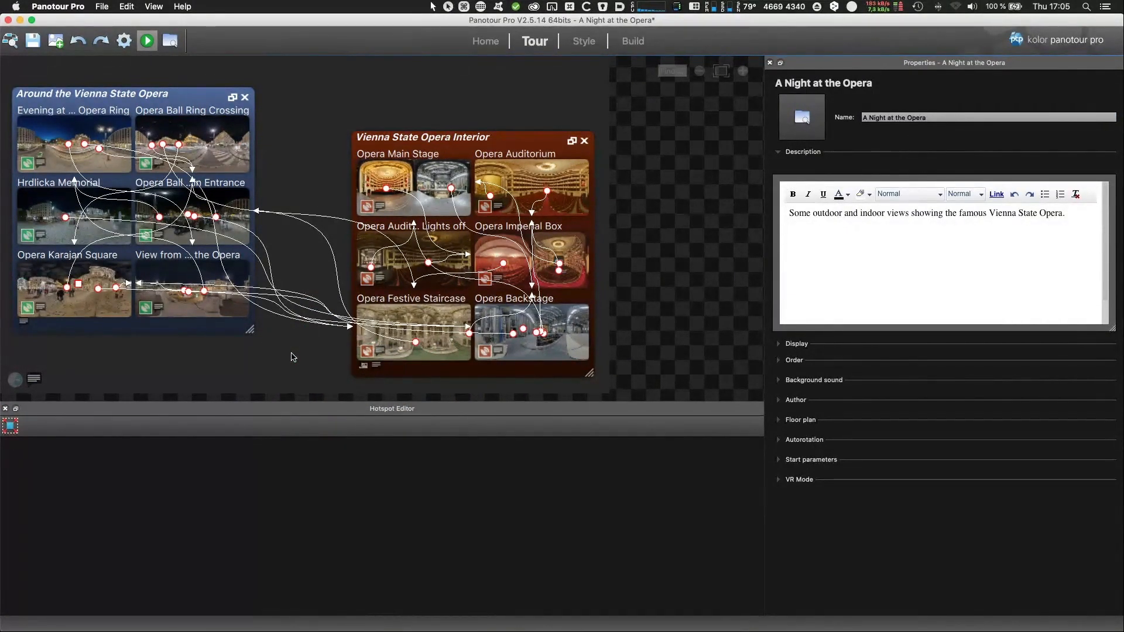
left_click(293, 357)
left_click(288, 365)
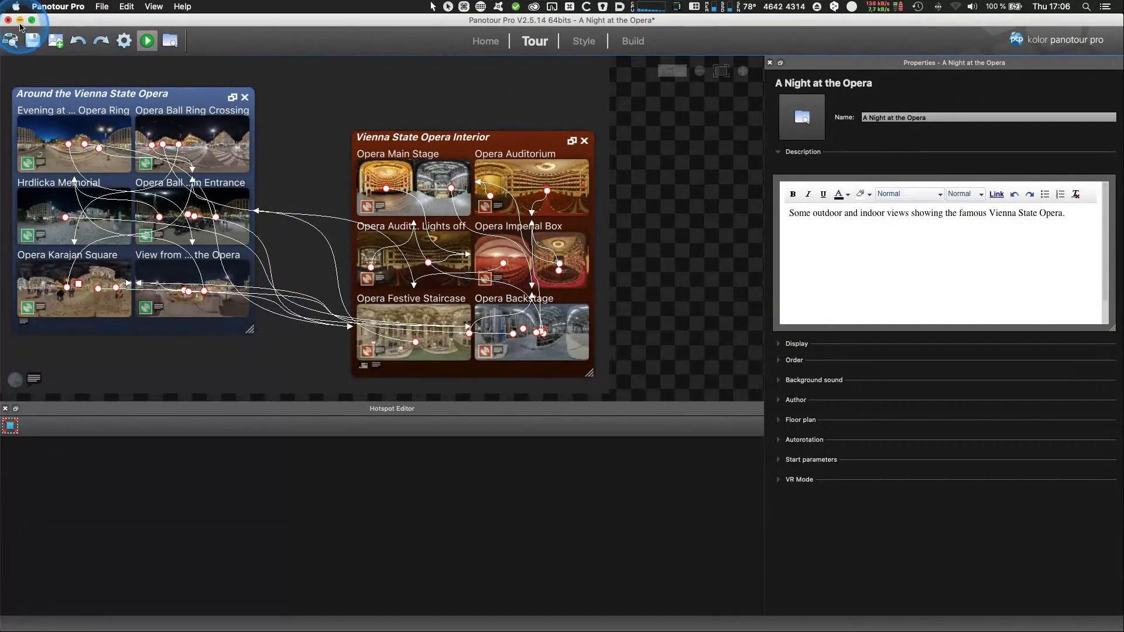
Step: Minimize the Panotour Pro project and switch to Pano2VR with its empty project
left_click(20, 20)
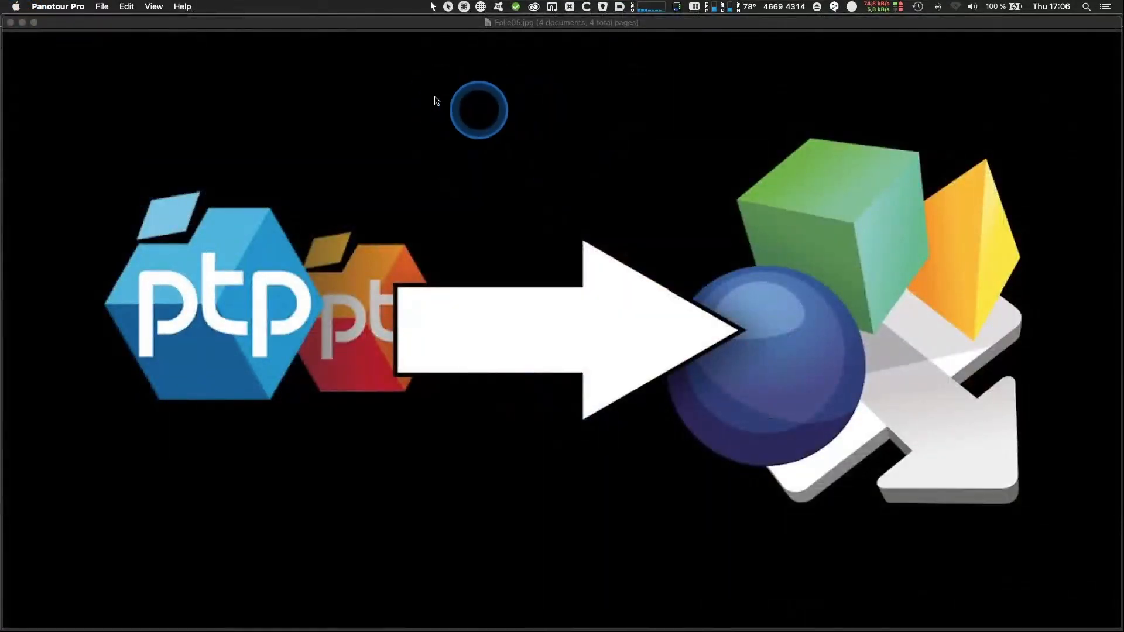
left_click(413, 29)
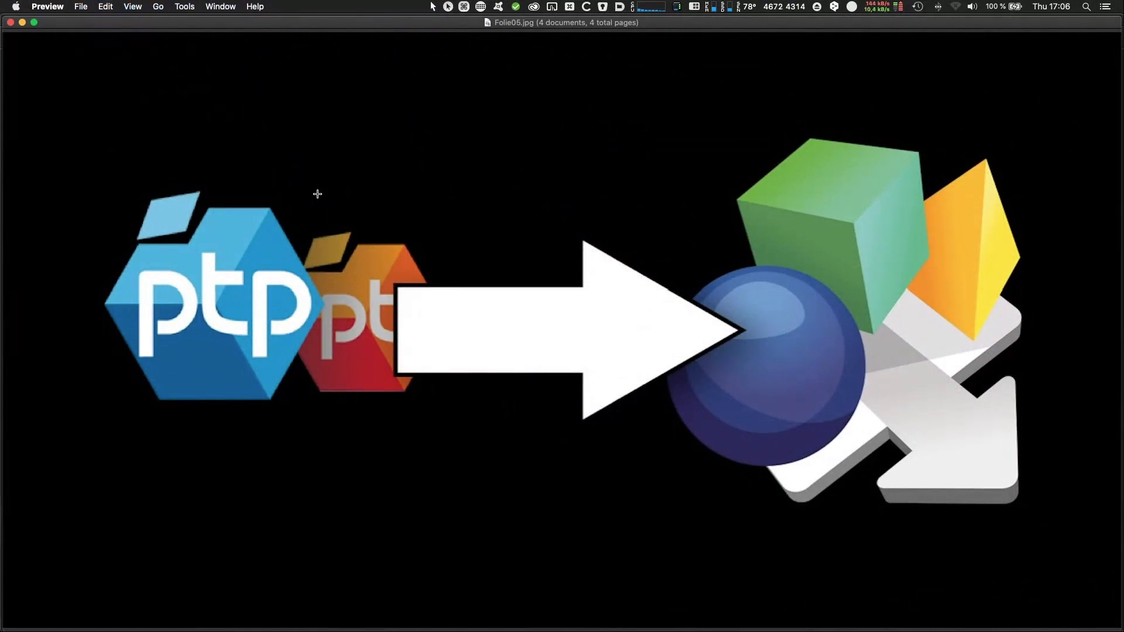
key("super+Tab")
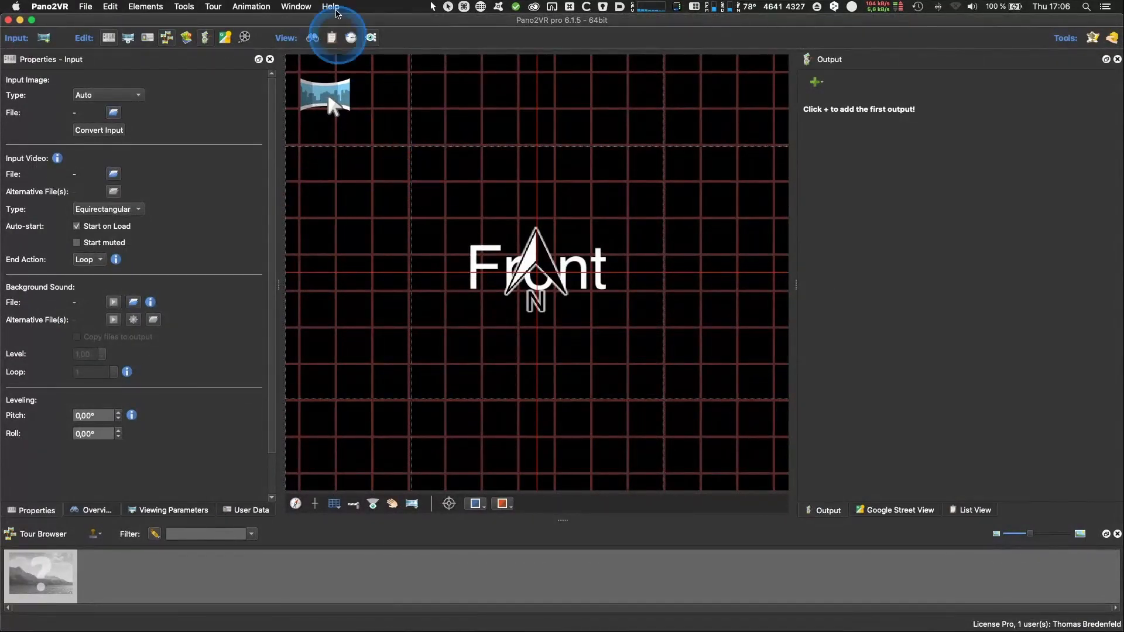
left_click(297, 7)
left_click(312, 24)
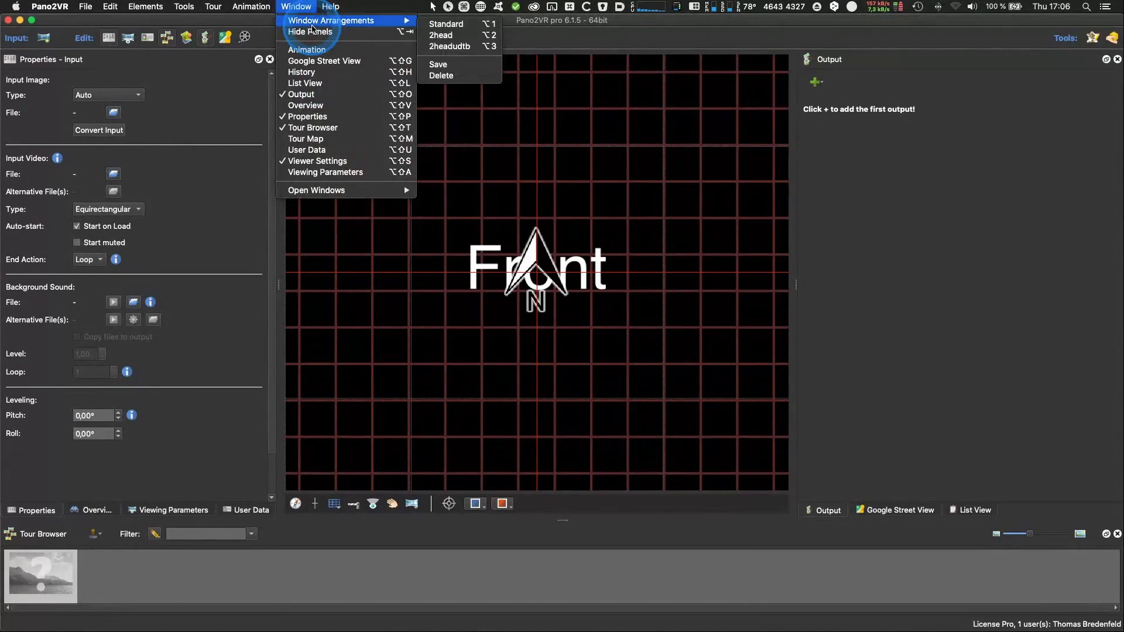
mouse_move(331, 7)
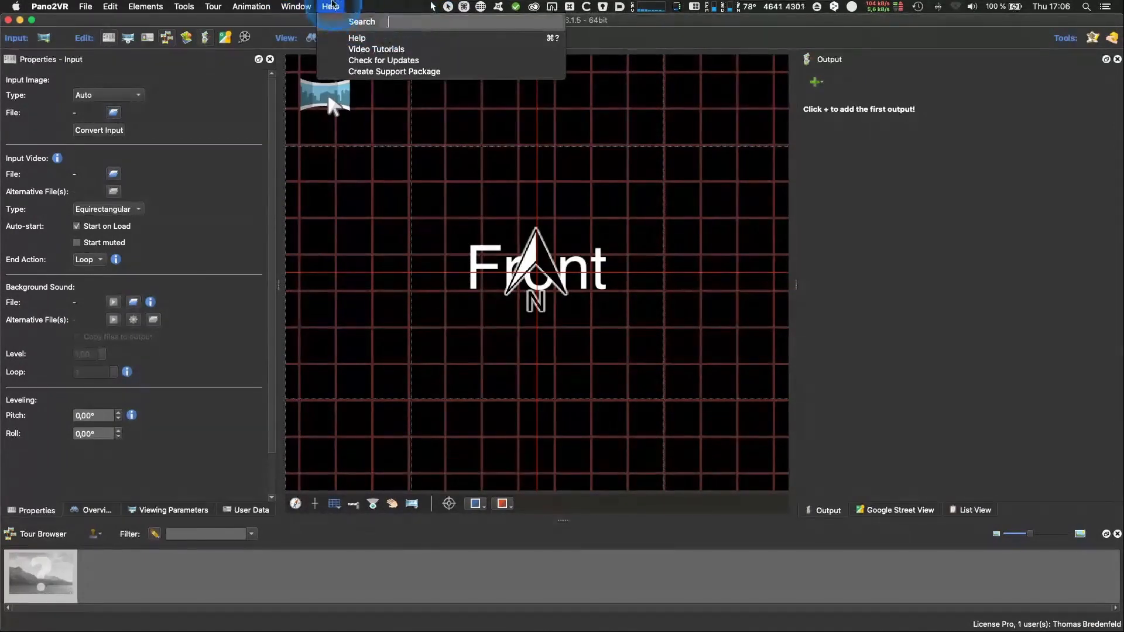
left_click(743, 23)
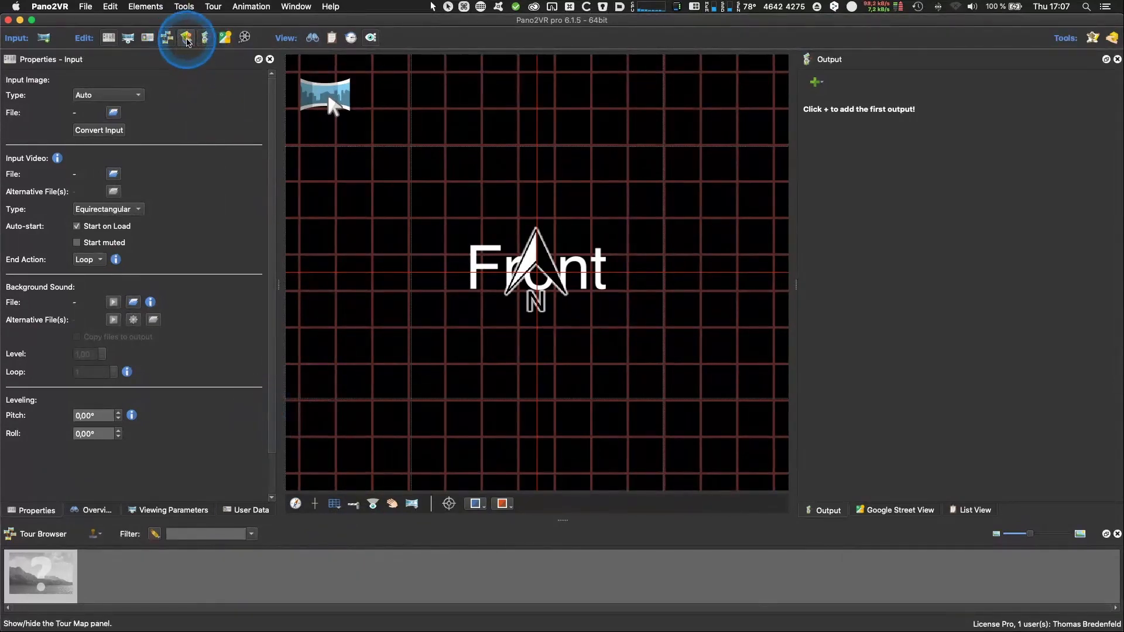
Step: Show the Tour Map panel, dock it together with Output, narrow the Properties panel and enlarge the Tour Browser
left_click(186, 40)
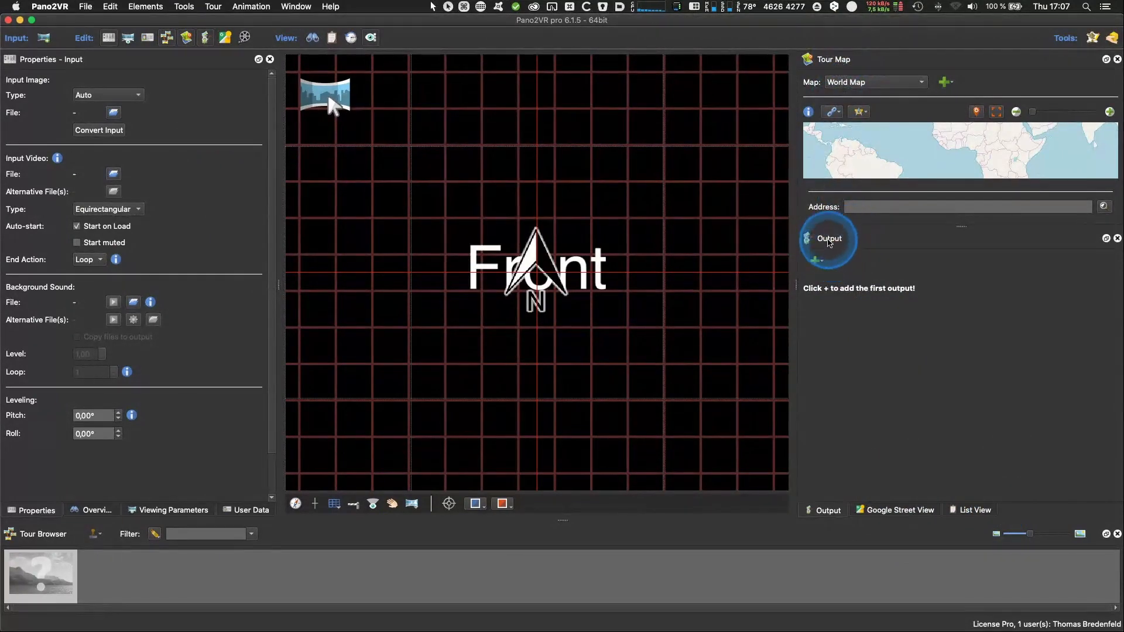
left_click_drag(825, 59, 875, 283)
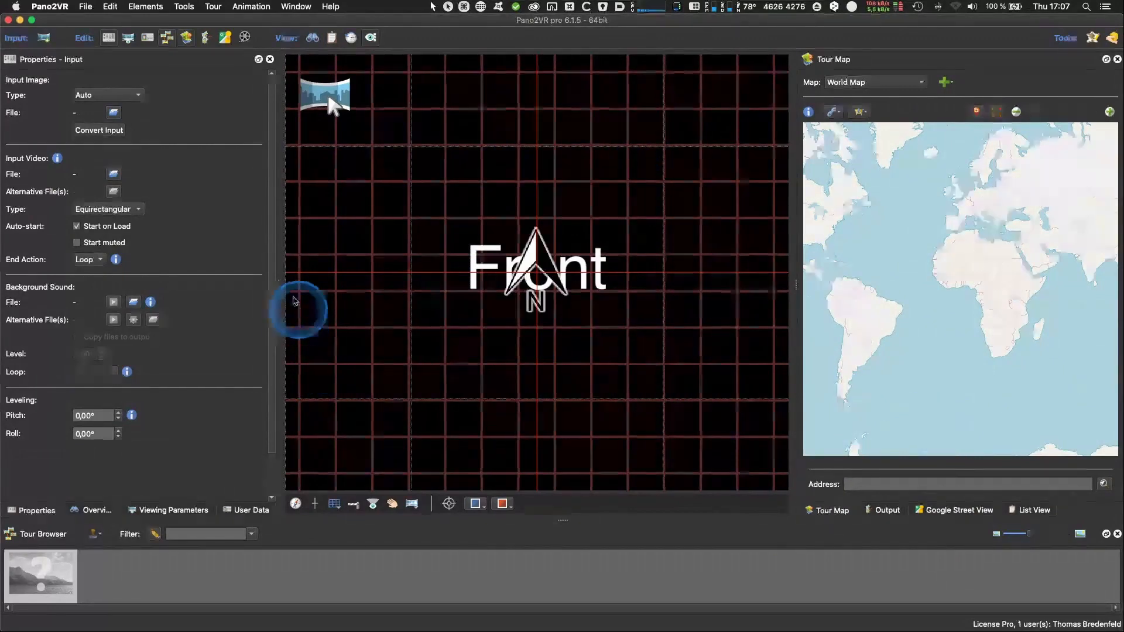
left_click_drag(276, 283, 252, 282)
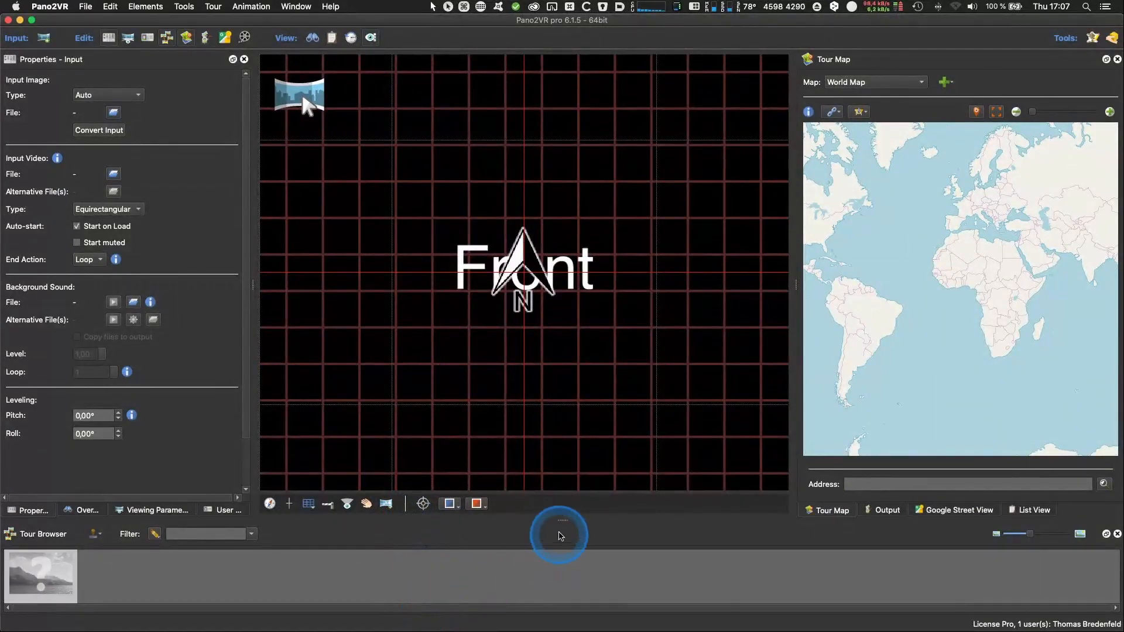
left_click_drag(560, 520, 562, 483)
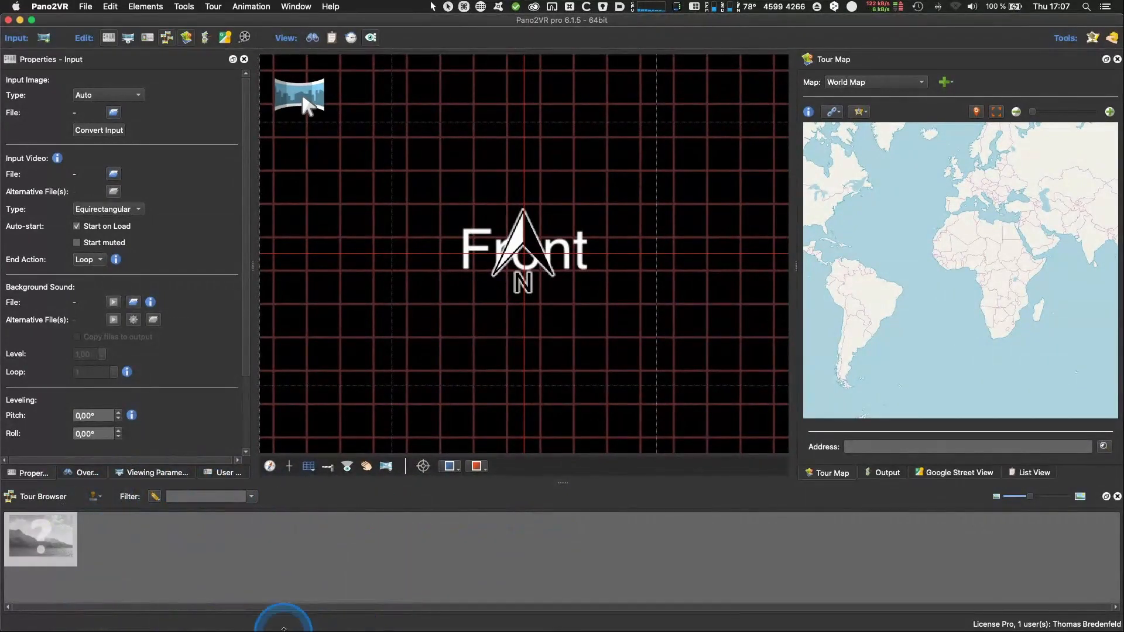
Step: Import the Panotour project a_night_in_the_opera.kpt from the PTP_to_Pano2VR folder inside Pano2VR_Webinars
left_click(83, 6)
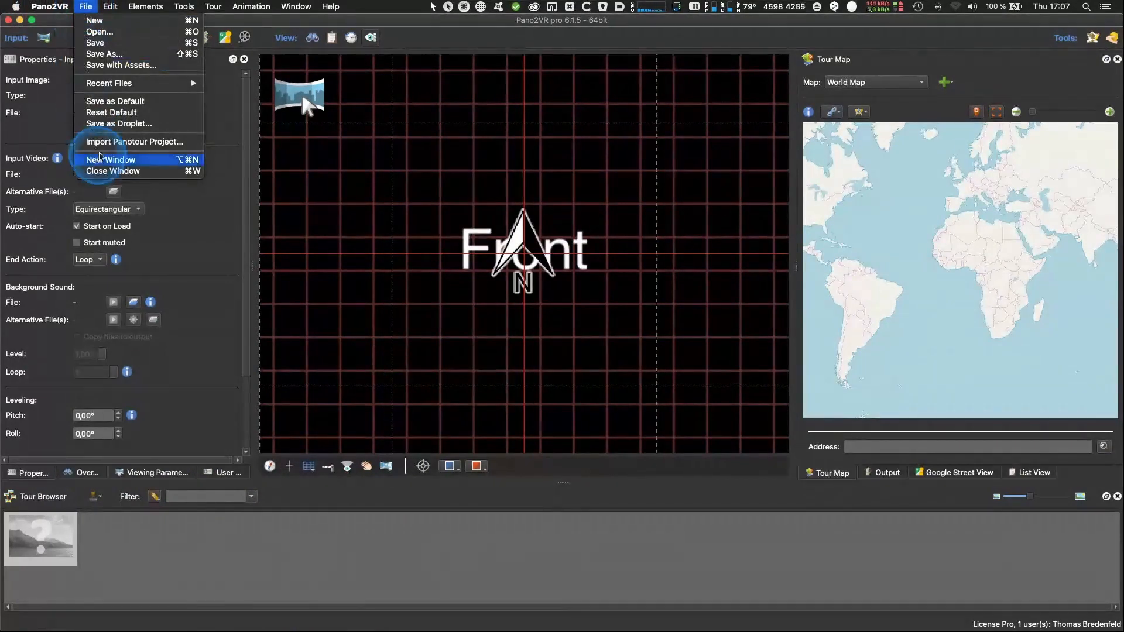
left_click(116, 142)
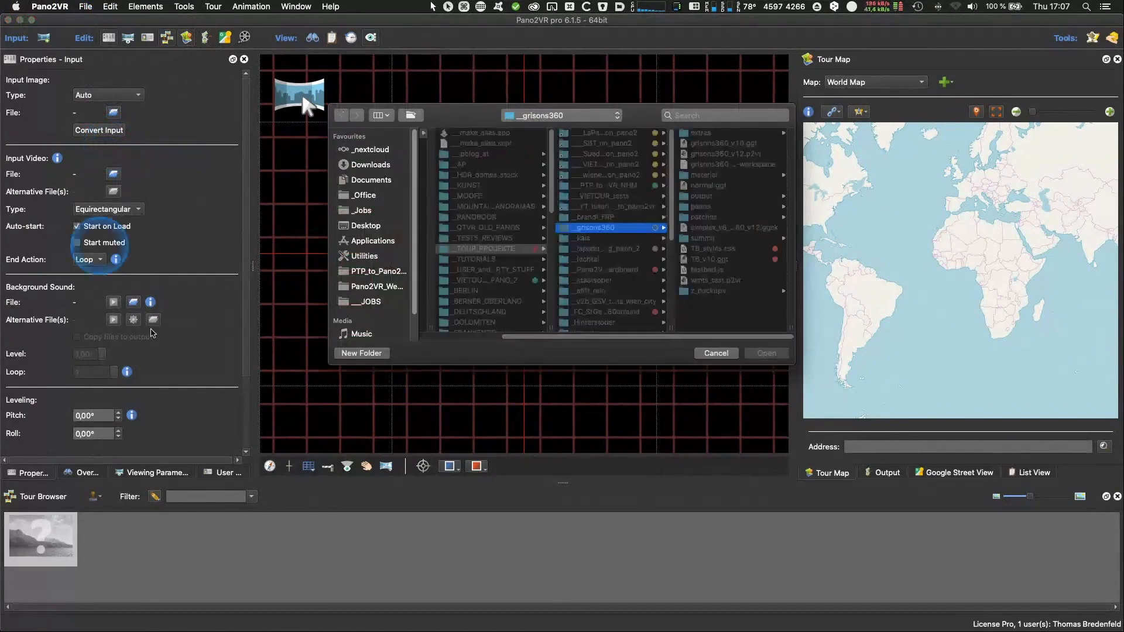
left_click(366, 225)
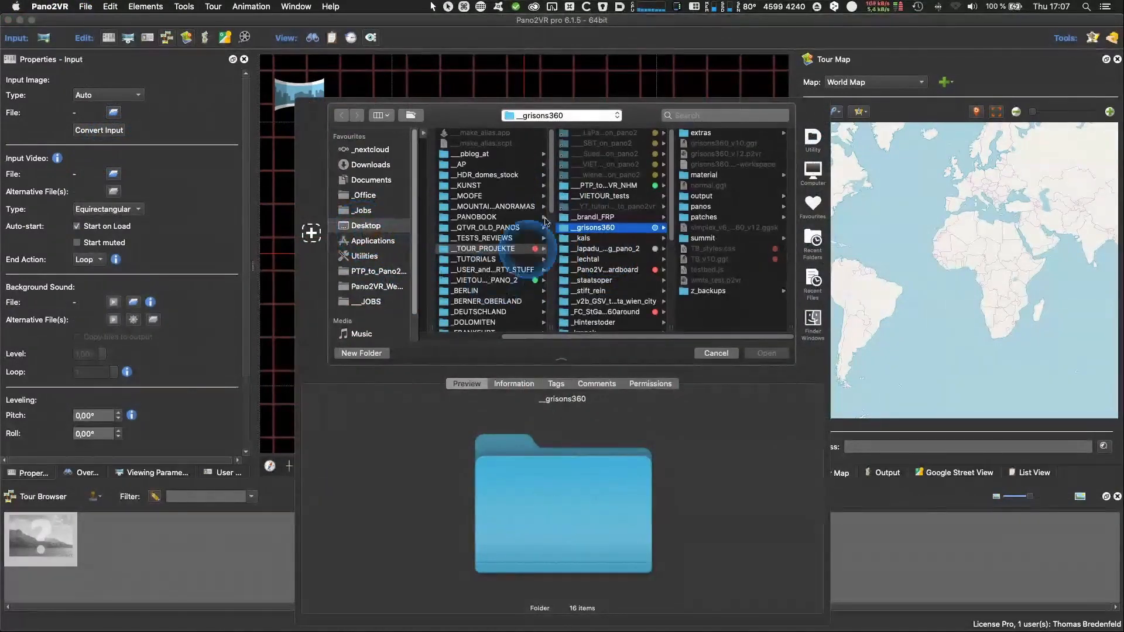
scroll(465, 287, "down", 5)
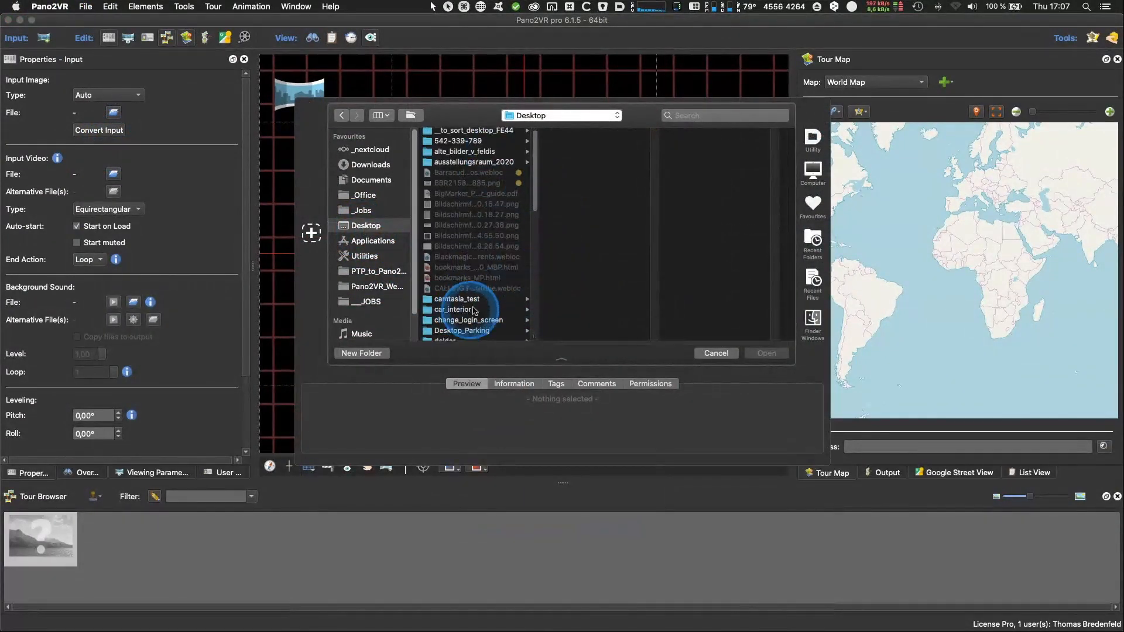
scroll(465, 269, "down", 8)
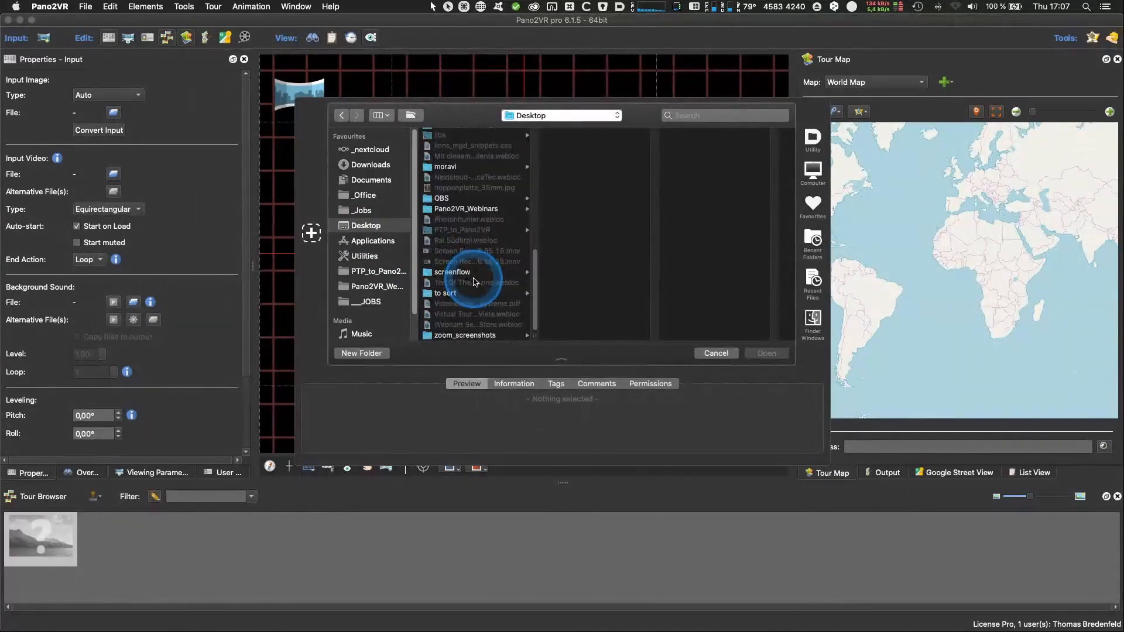
left_click(381, 286)
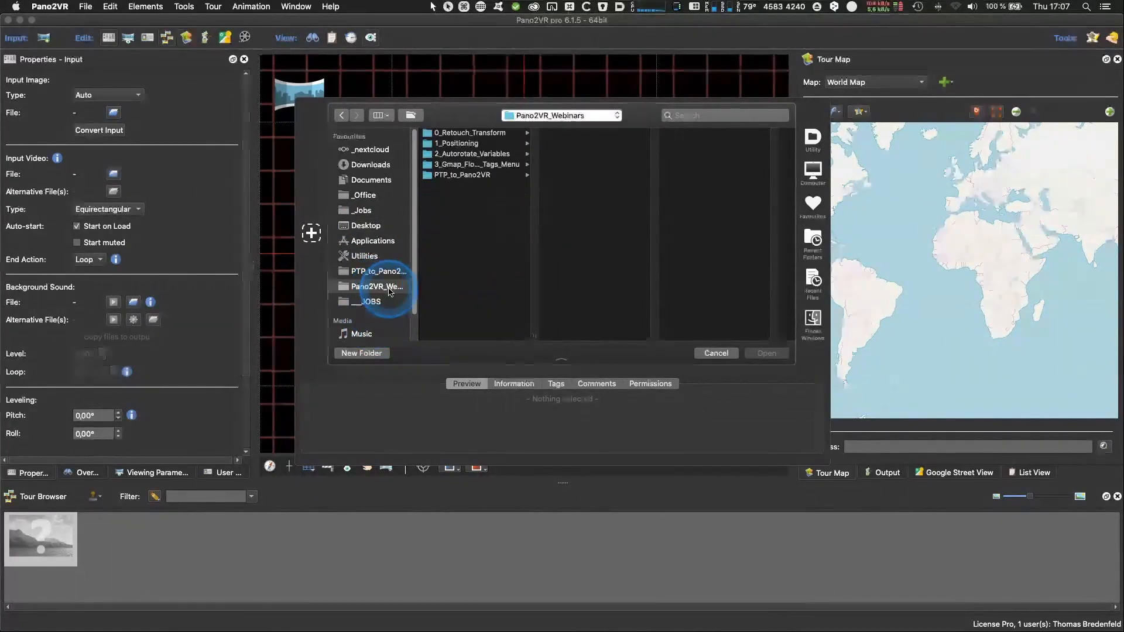
left_click(467, 176)
left_click(591, 154)
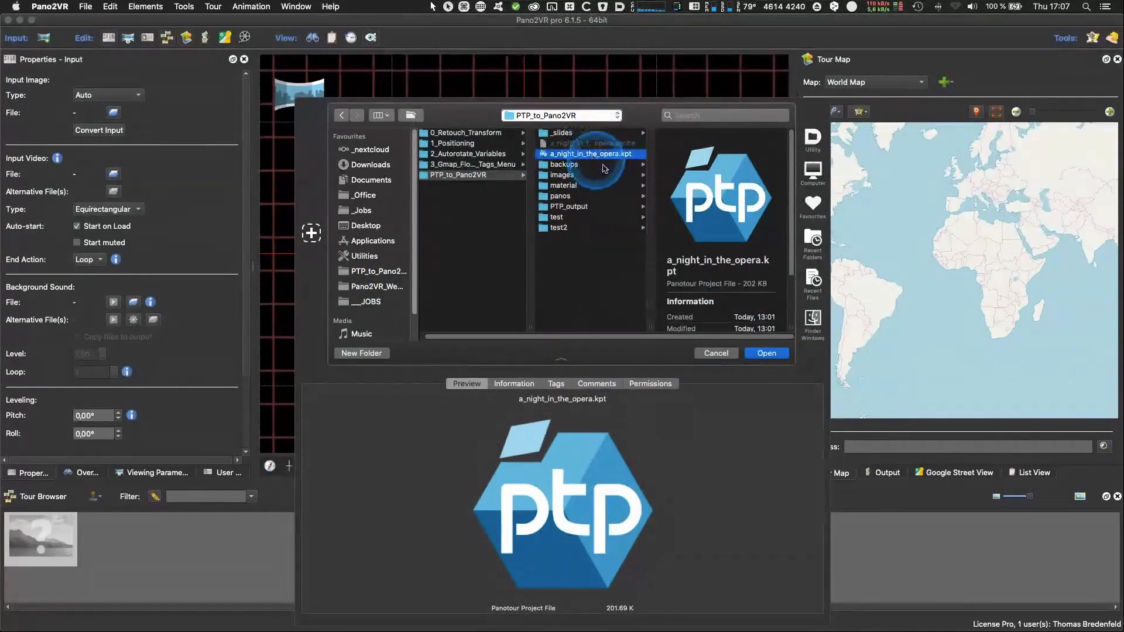
left_click(767, 353)
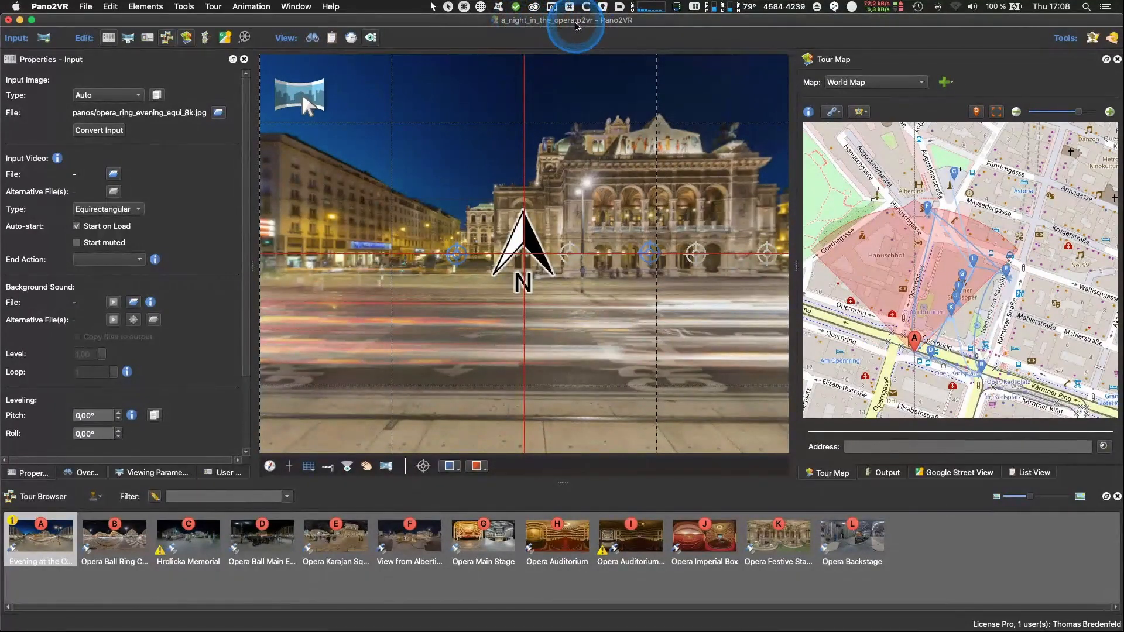
Step: Save the imported project as a_night_in_the_opera.p2vr in a new folder named PTP_import inside PTP_to_Pano2VR
left_click(86, 6)
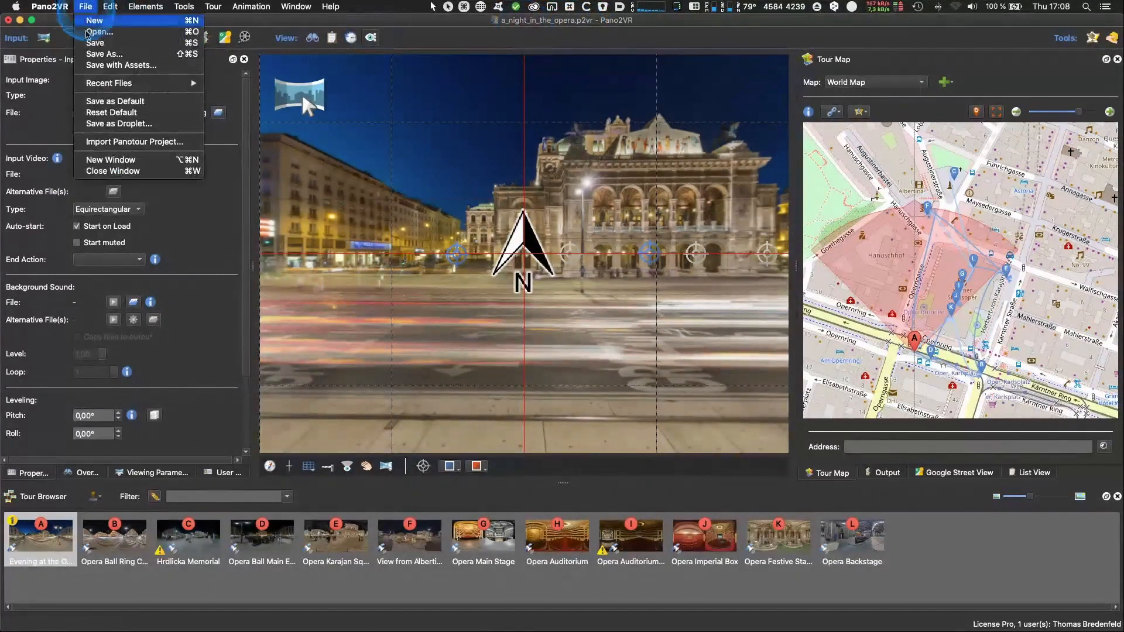
left_click(104, 54)
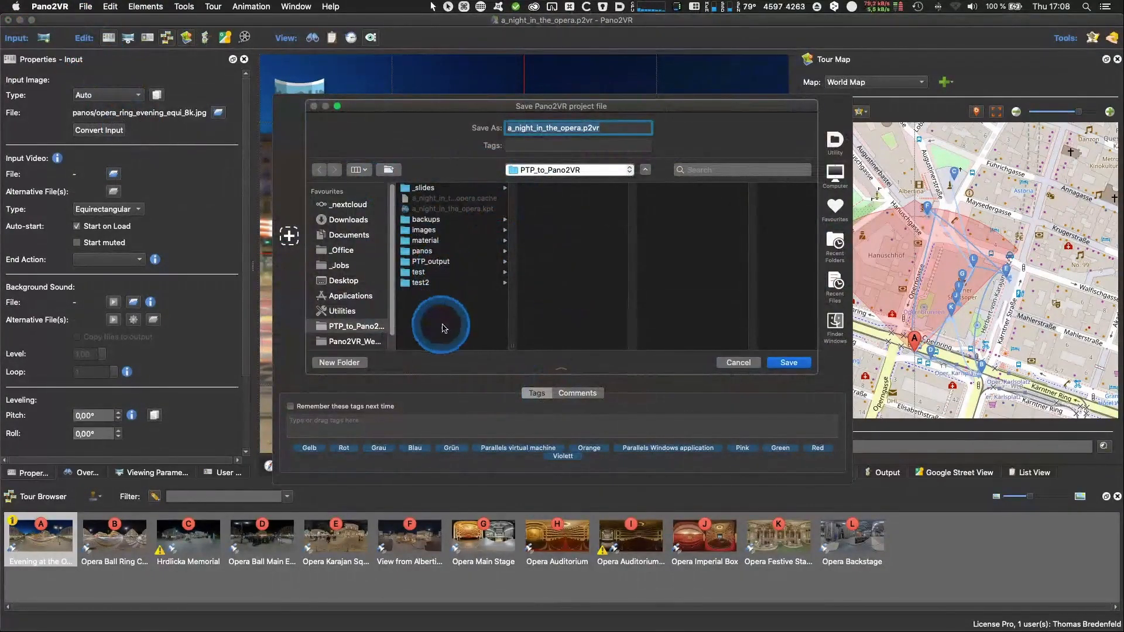
left_click(339, 362)
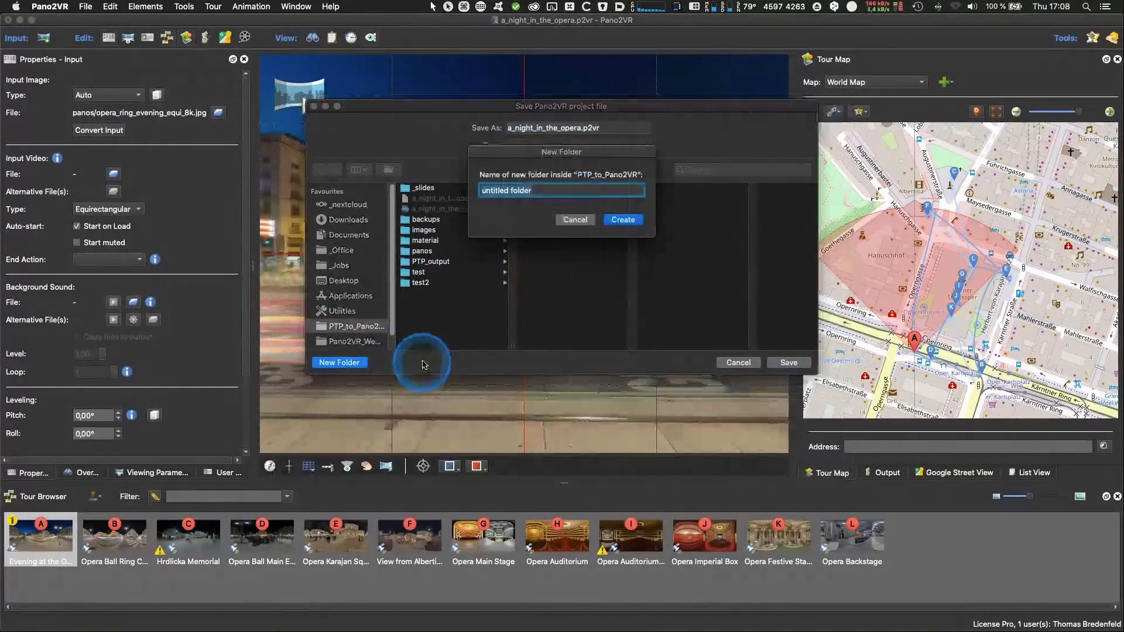
type("PT")
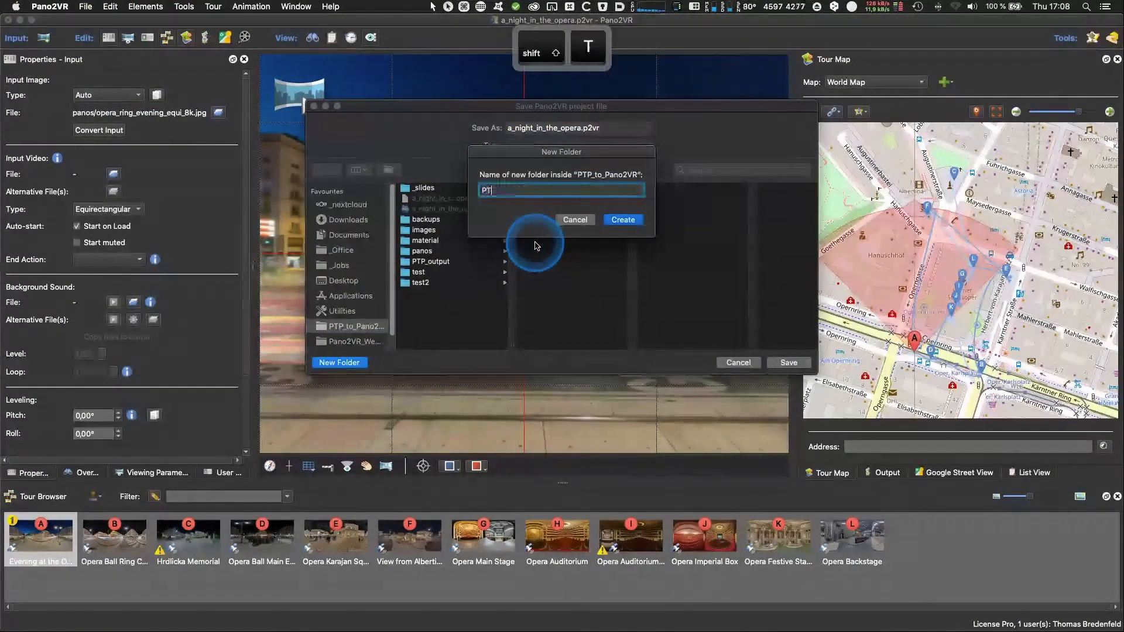
type("P_import")
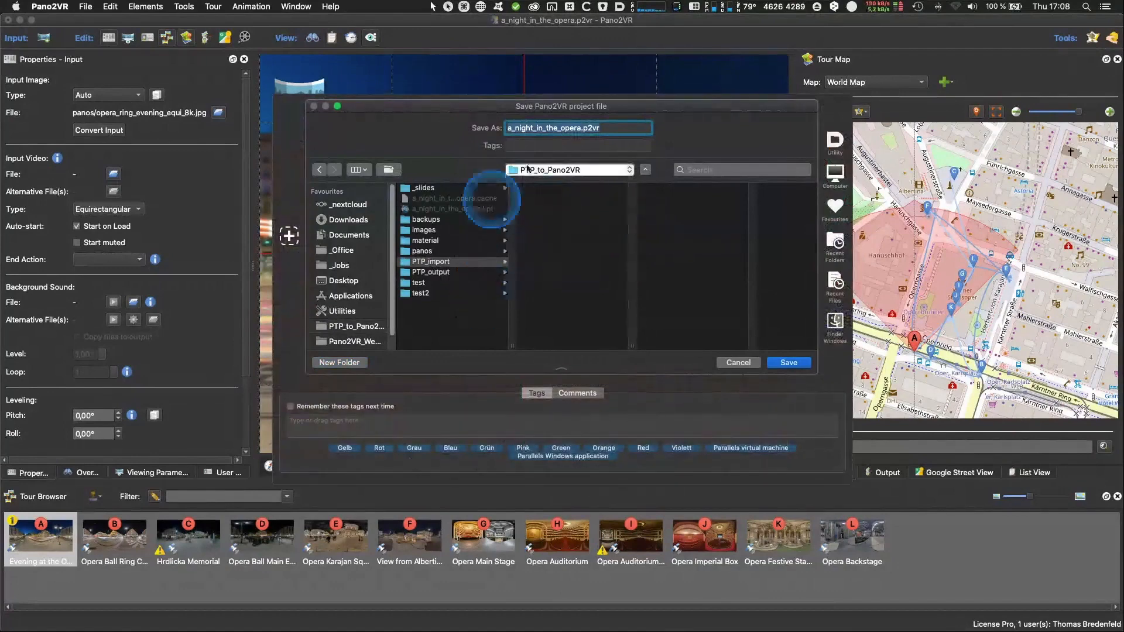
left_click(788, 362)
left_click(460, 417)
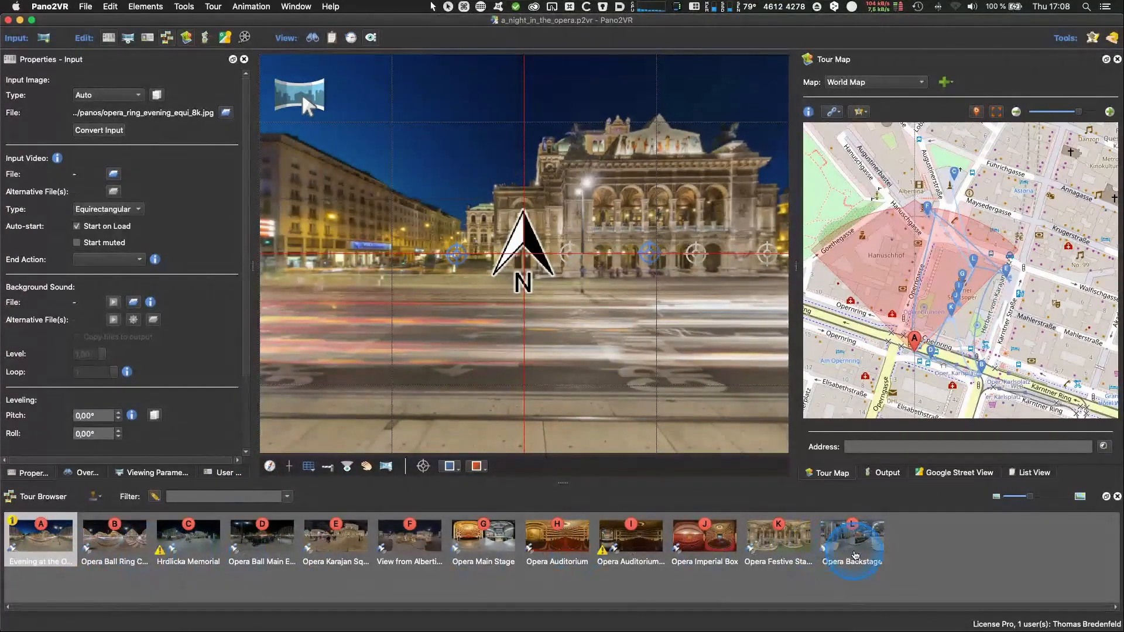
Step: Check the imported nodes' markers in the Tour Browser, then show the first node's User Data and widen that panel
mouse_move(855, 554)
mouse_move(798, 543)
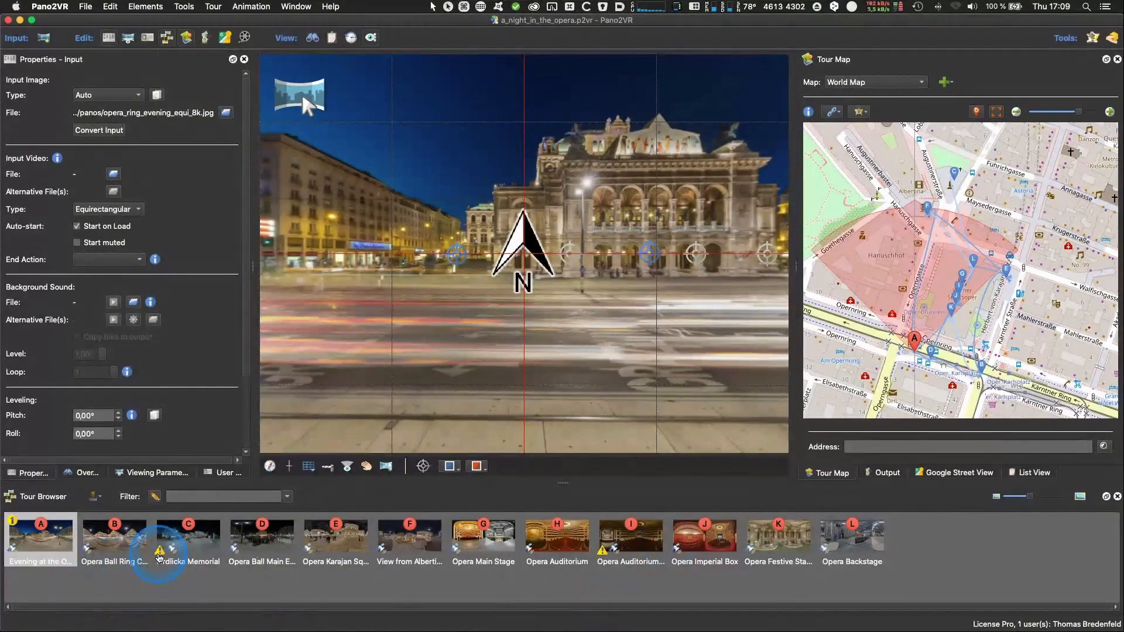
mouse_move(159, 556)
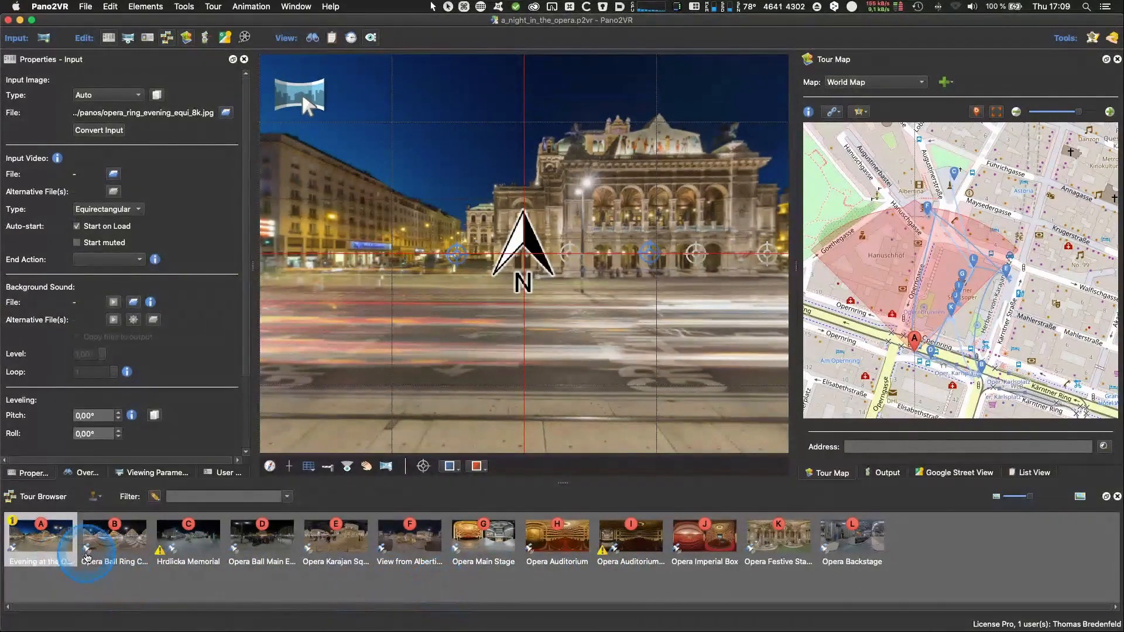
mouse_move(87, 555)
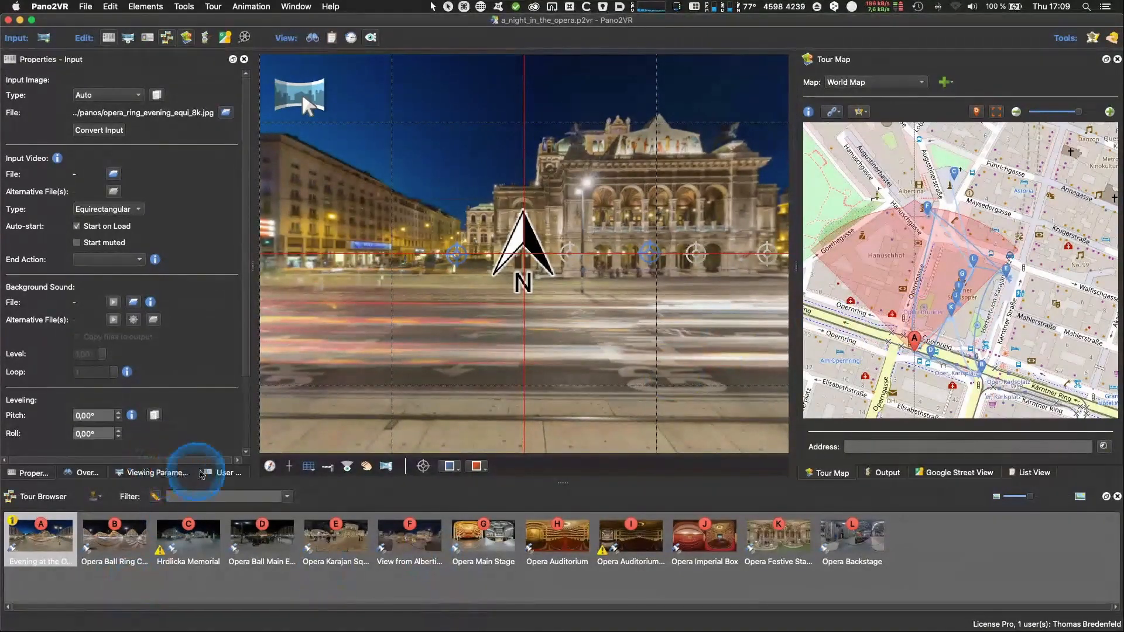
left_click(216, 474)
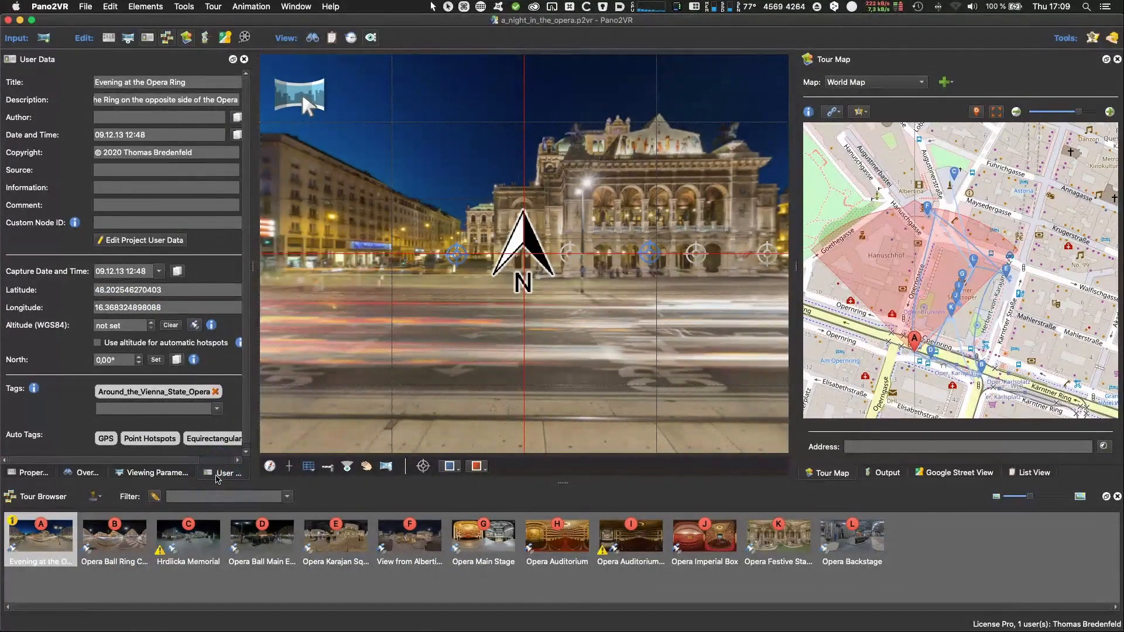
mouse_move(200, 547)
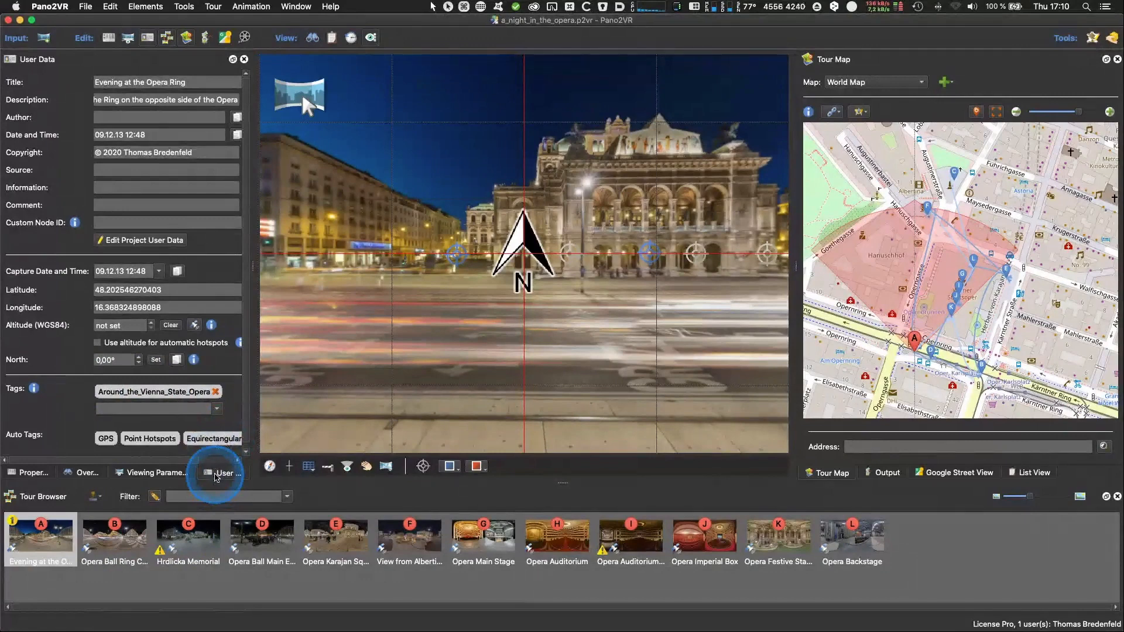
left_click_drag(252, 259, 294, 268)
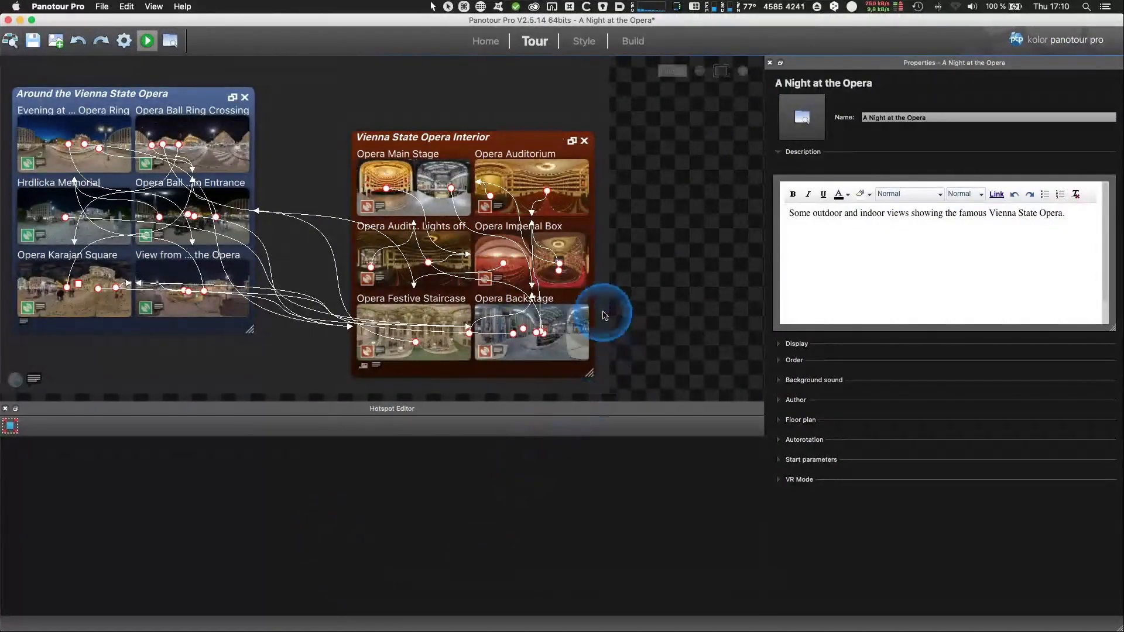
Step: Switch to Panotour Pro and review the Opera Imperial Box panorama's view preview, description and geolocalisation
left_click(570, 244)
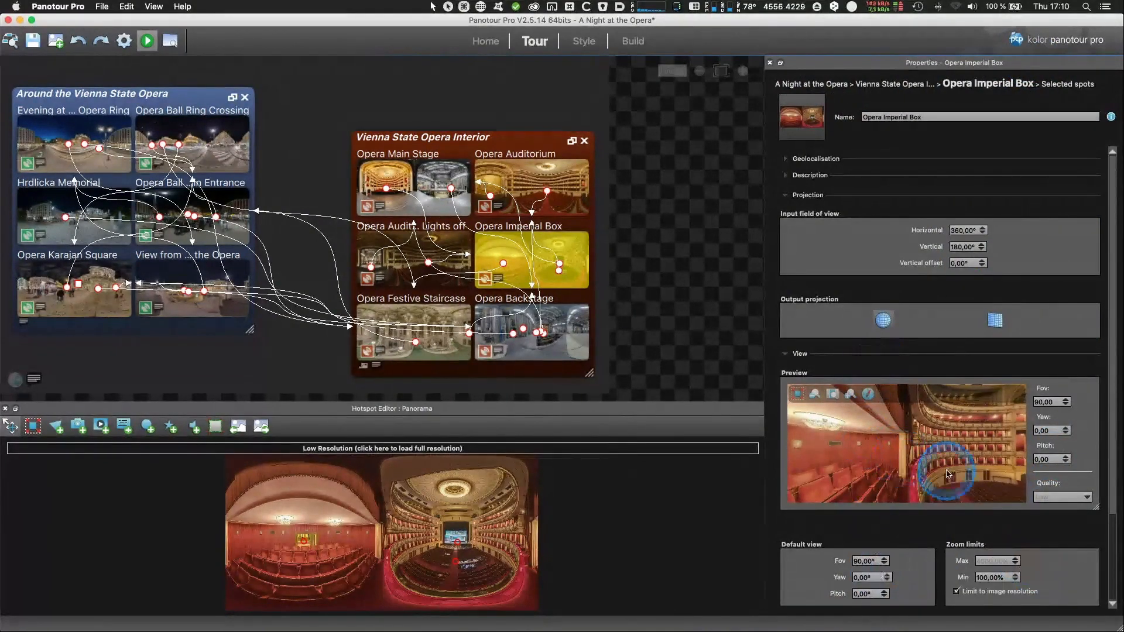
scroll(948, 483, "down", 5)
scroll(948, 483, "up", 3)
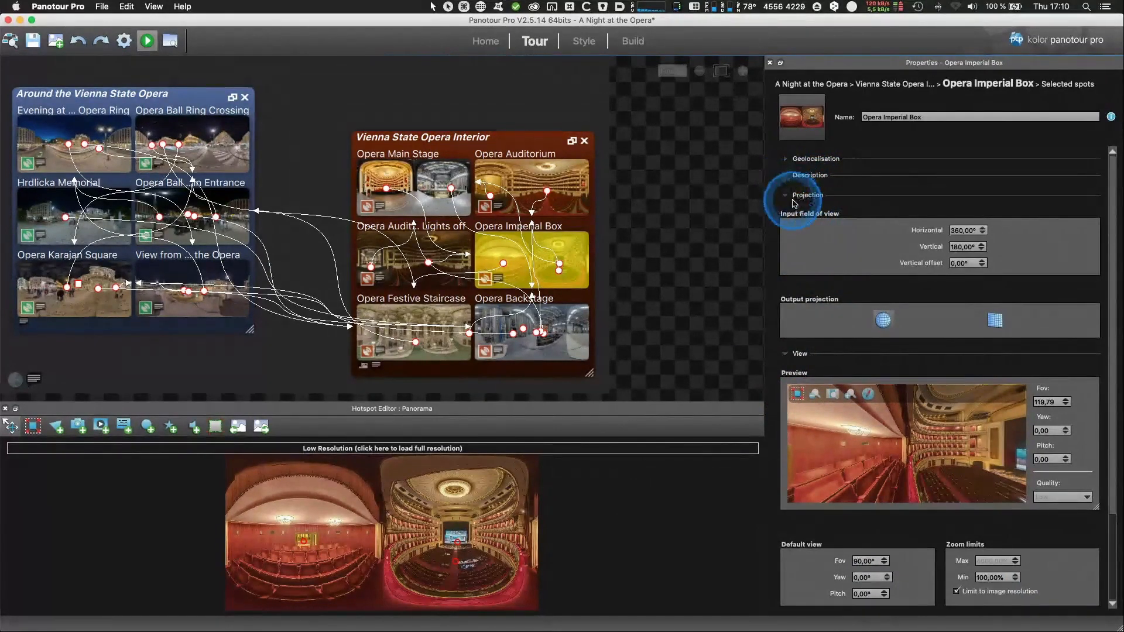
left_click(800, 176)
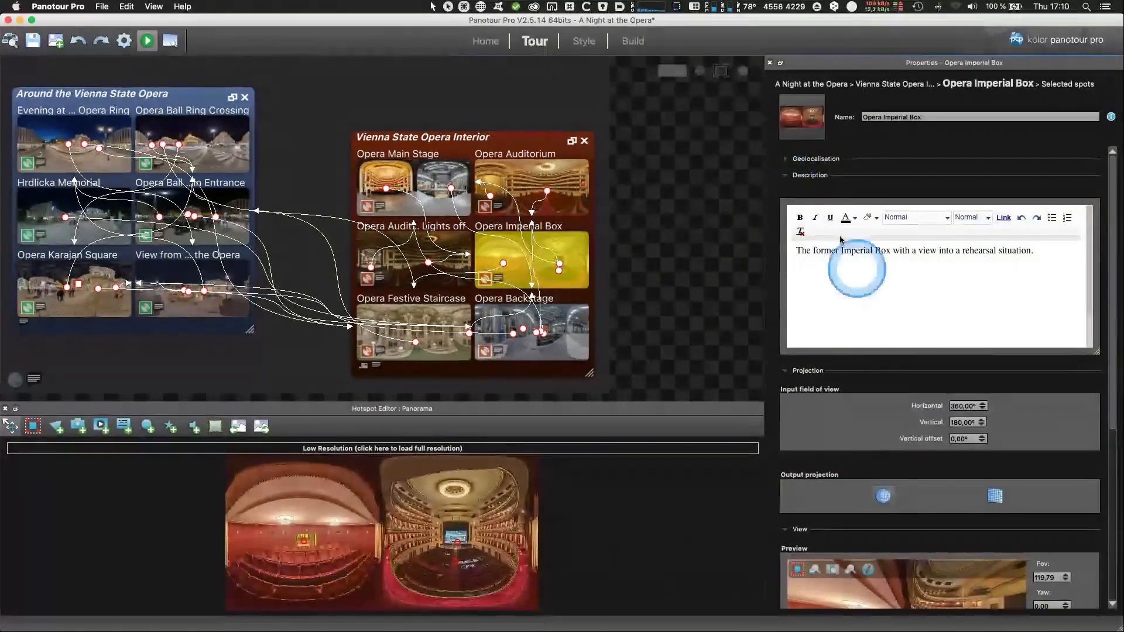
left_click(785, 159)
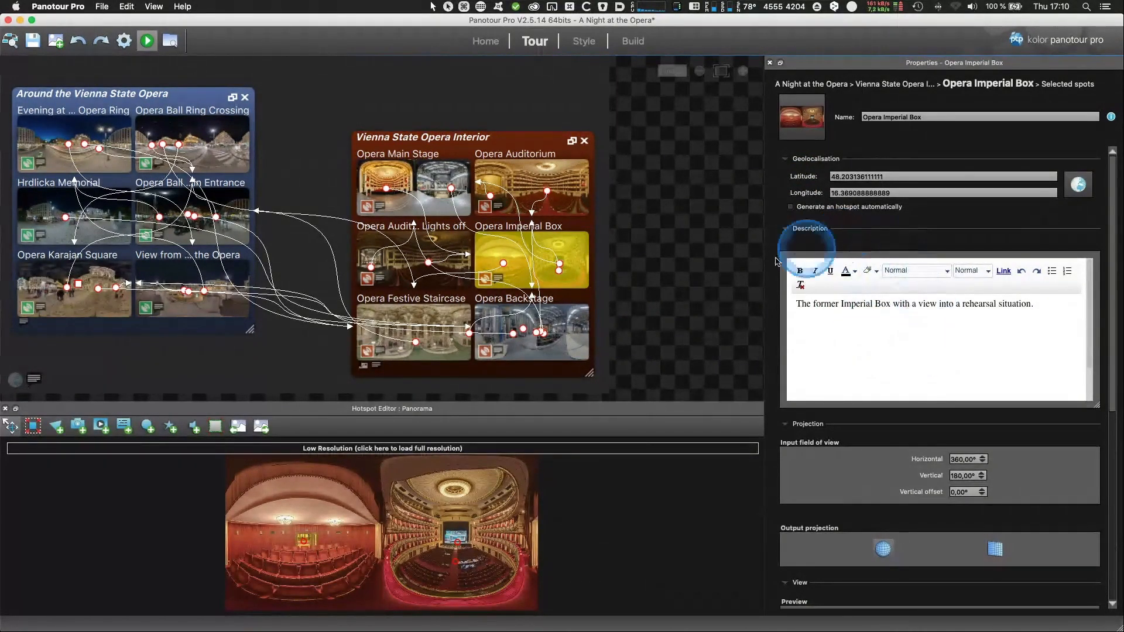
scroll(781, 308, "down", 3)
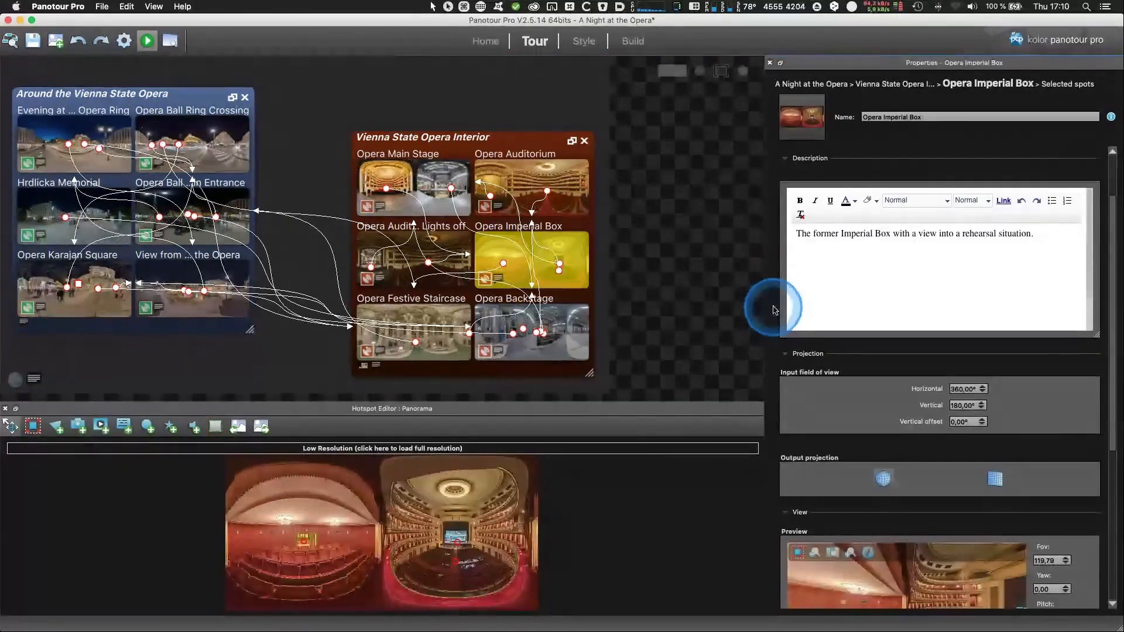
Step: Return to Pano2VR and compare the Evening at the Opera Ring node's input properties with its User Data
key("super+Tab")
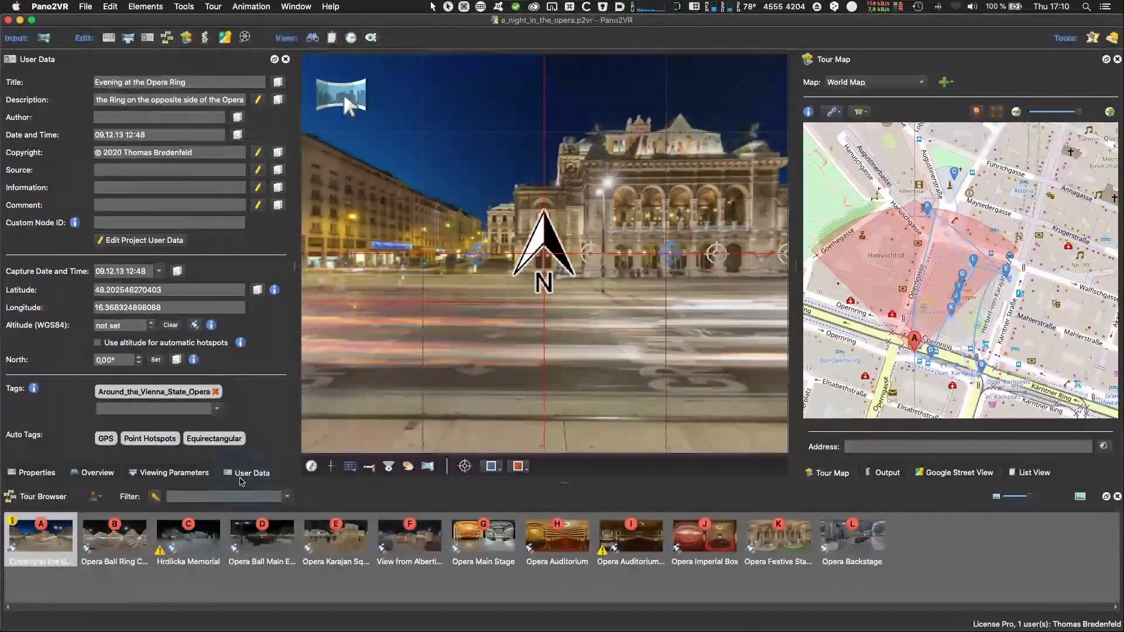
left_click(26, 472)
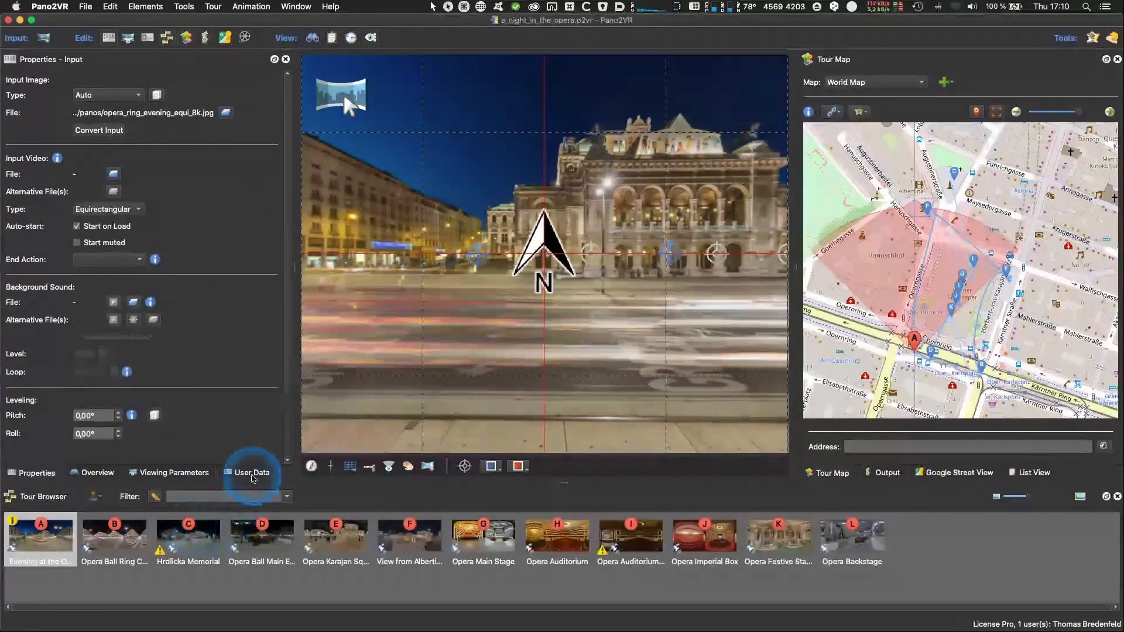
left_click(245, 472)
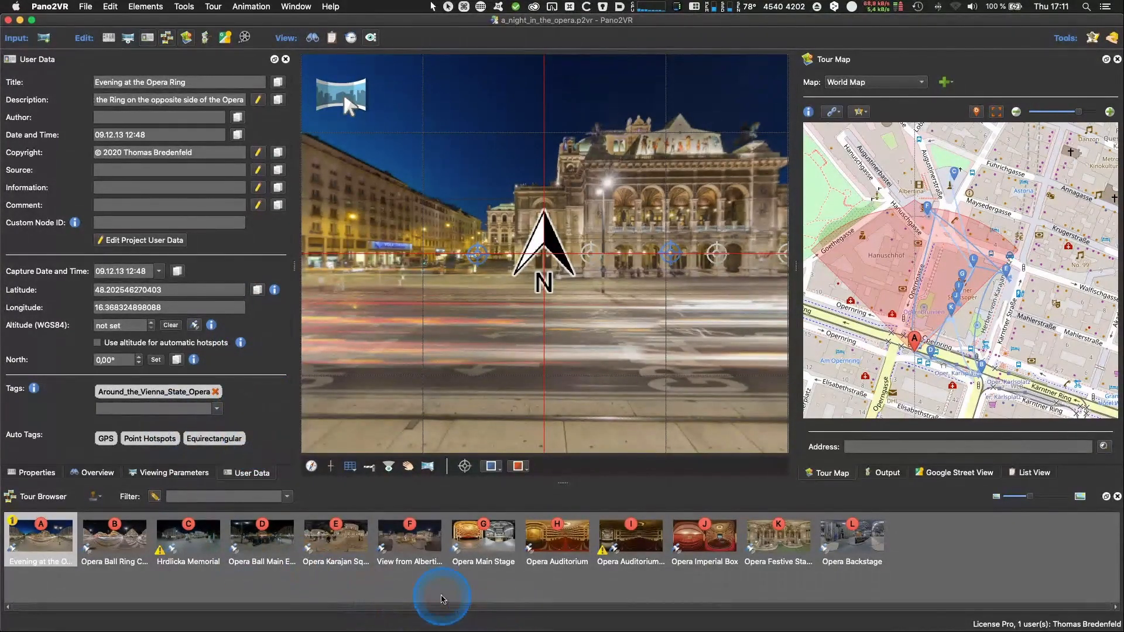
Step: Compare the panorama groups in Panotour Pro with the tags of the Opera Auditorium and View from Albertina nodes in Pano2VR
key("super+Tab")
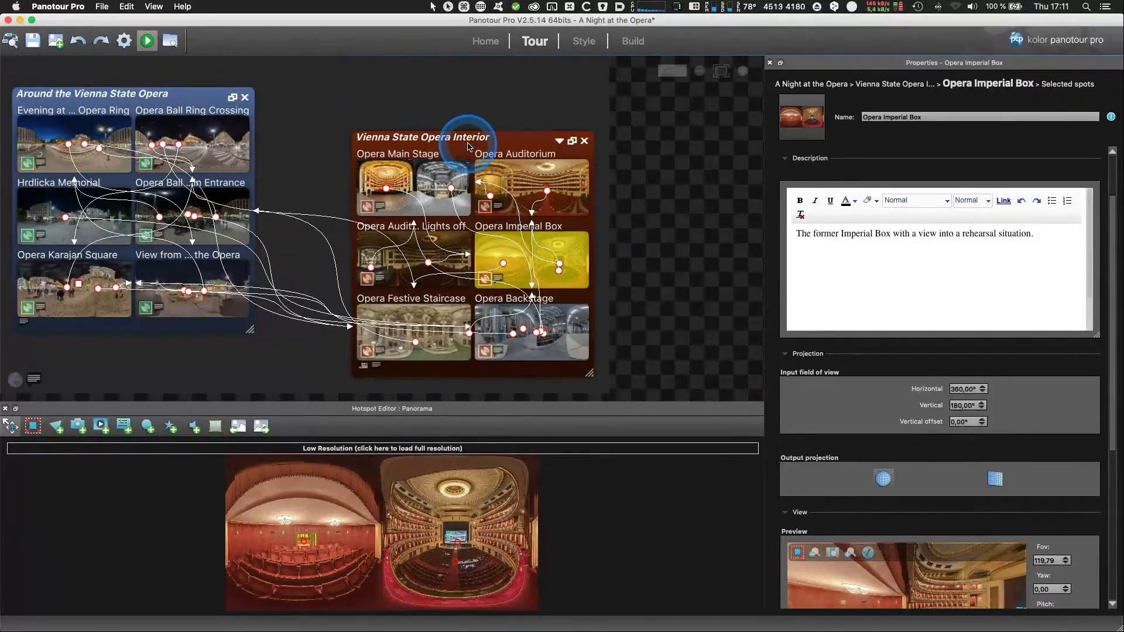
key("super+Tab")
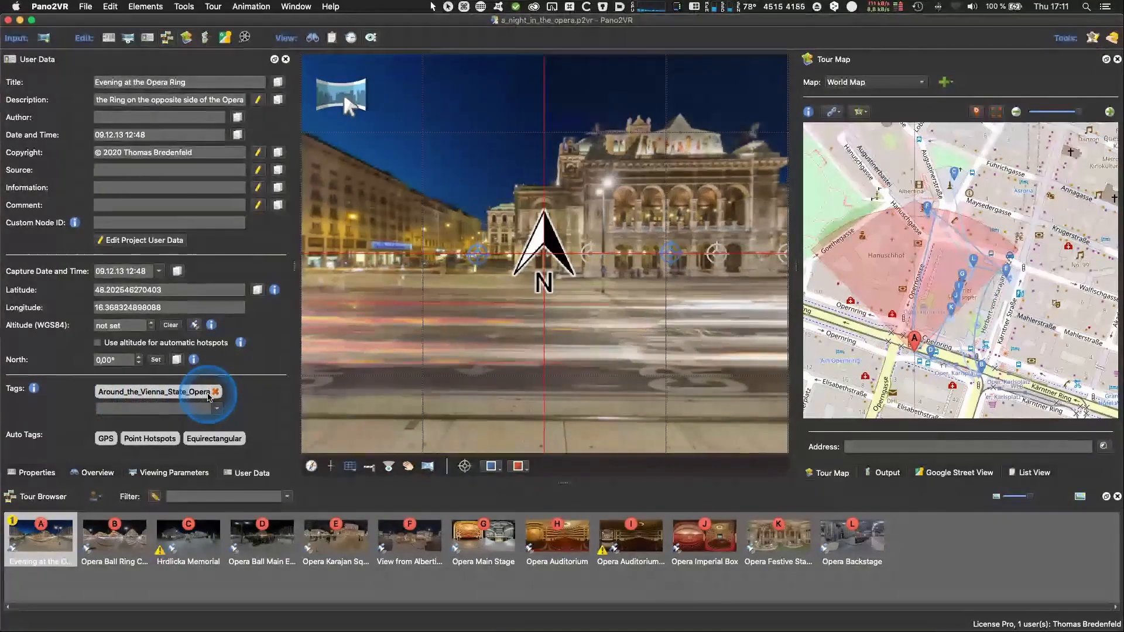
left_click(558, 538)
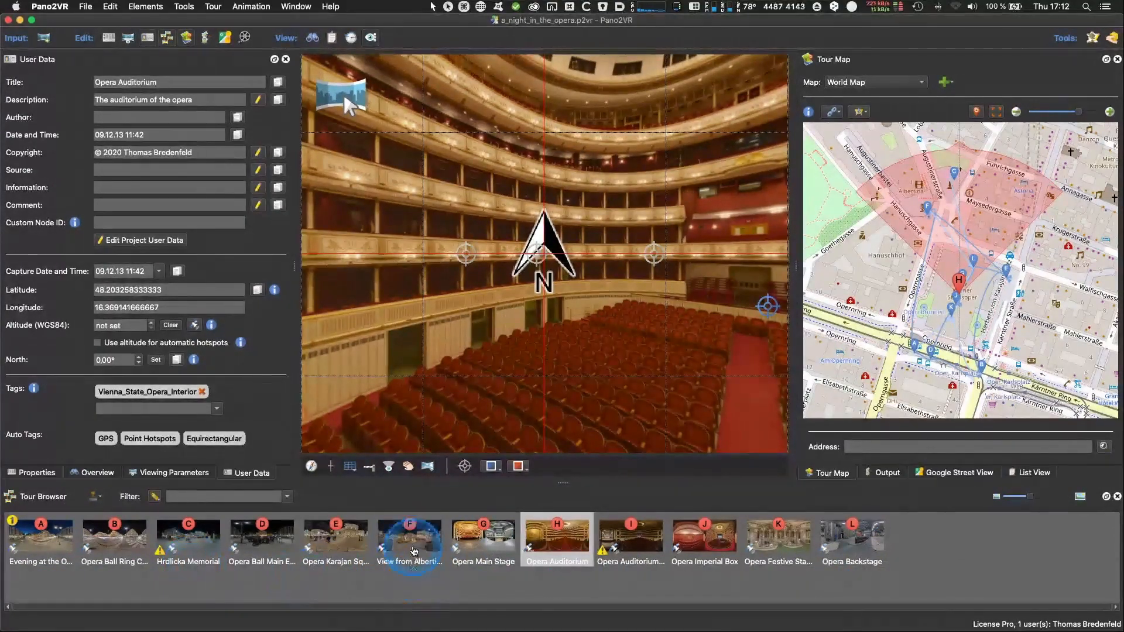
left_click(413, 550)
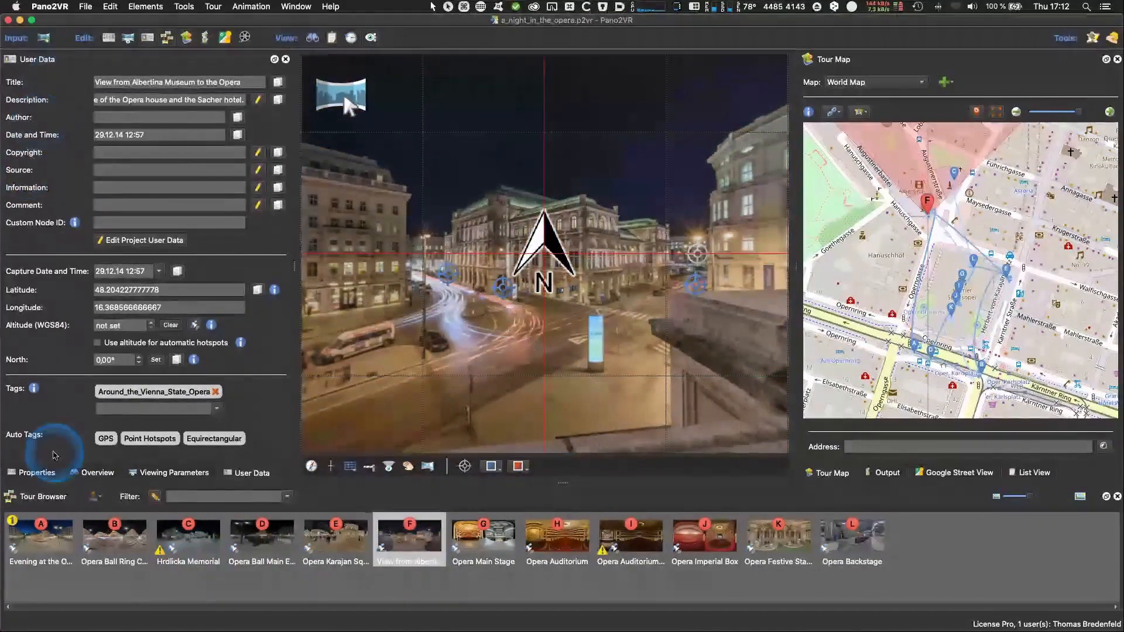
Step: Review the Albertina node's input properties, then check the Opera Main Stage node's input properties and User Data
left_click(36, 472)
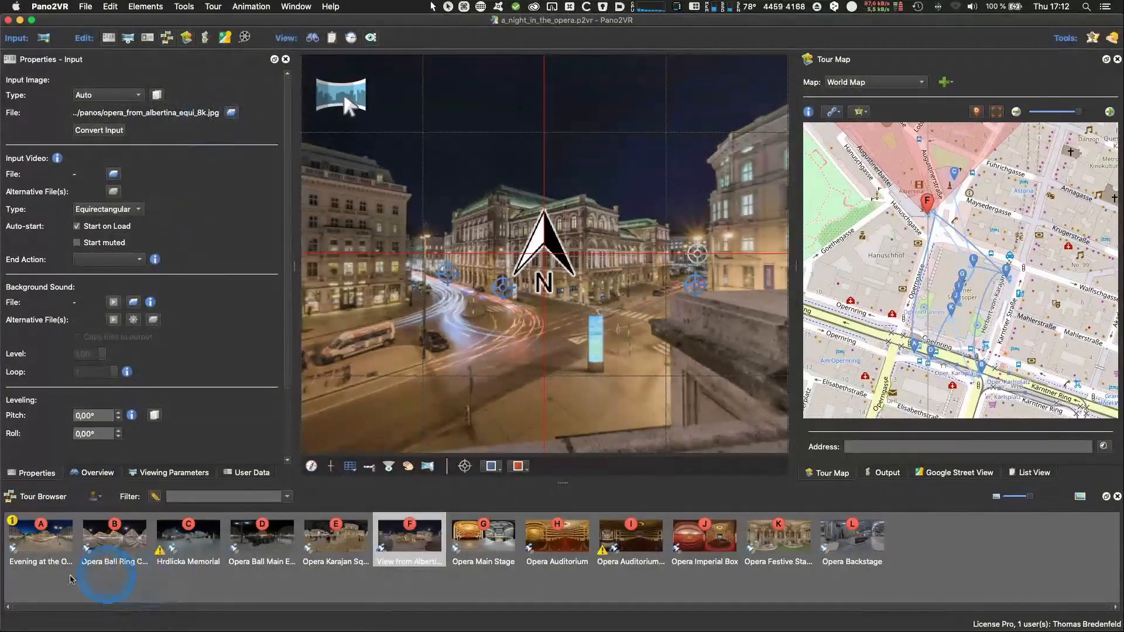
mouse_move(36, 549)
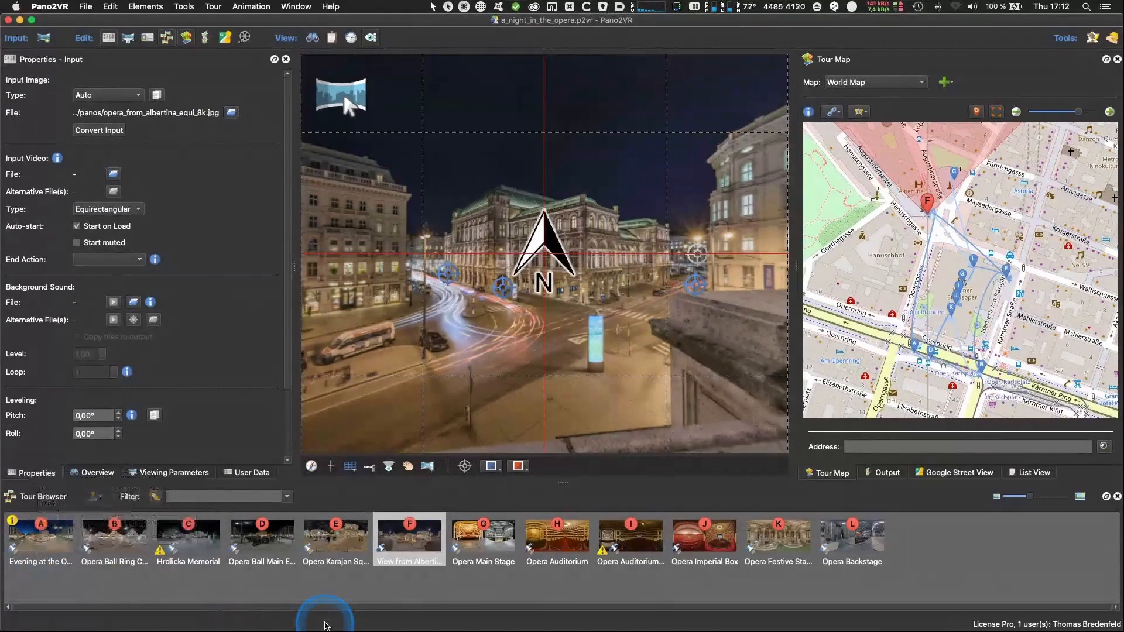
left_click(498, 541)
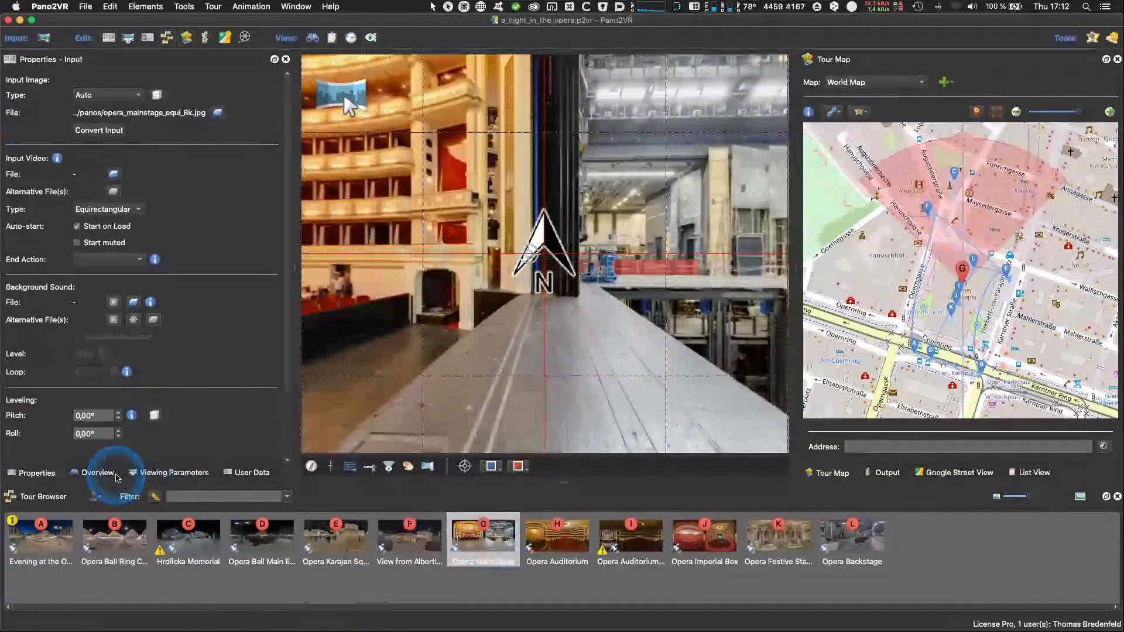
left_click(257, 478)
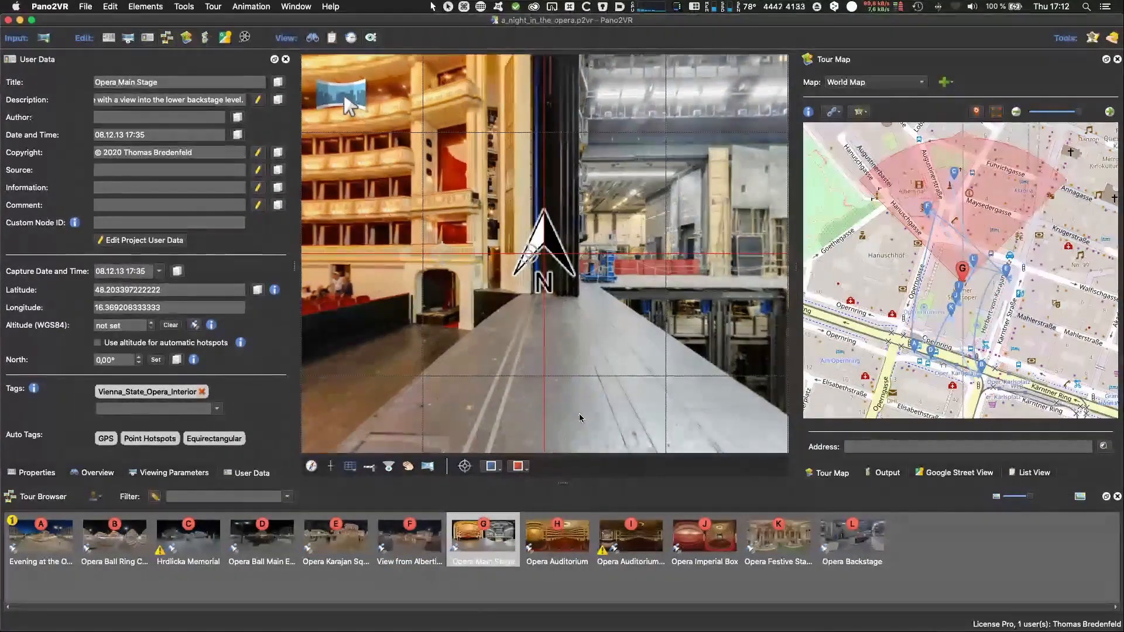
Step: Look around the Opera Main Stage panorama, inspect the Opera Imperial Box hotspot's details and follow it to its target panorama
left_click(577, 417)
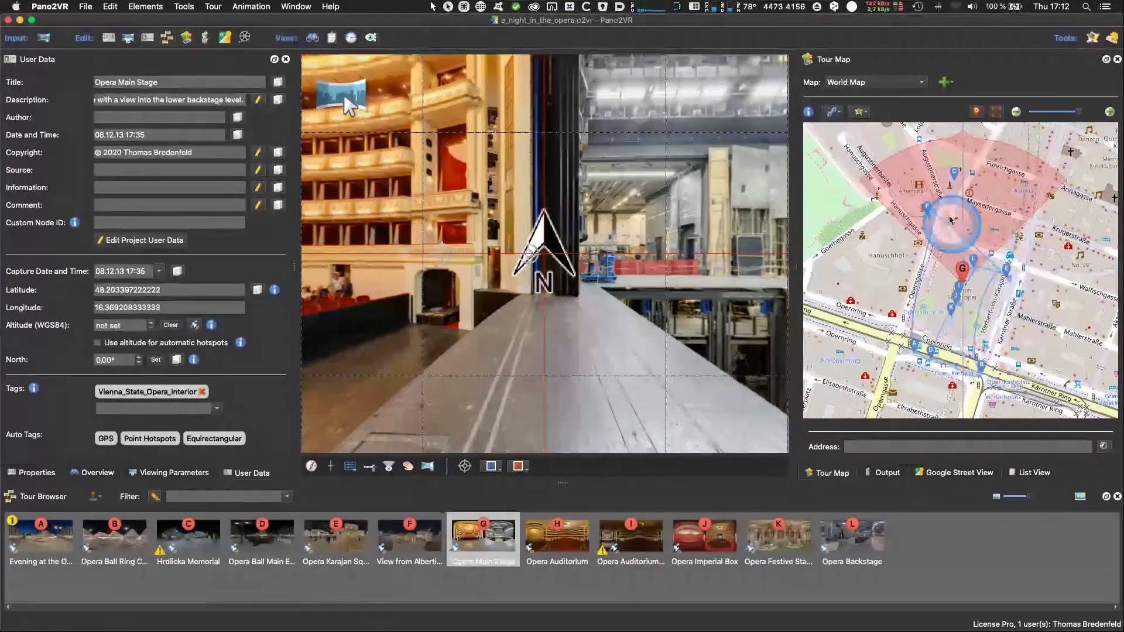
mouse_move(430, 395)
left_mouse_down()
mouse_move(609, 386)
mouse_move(592, 384)
mouse_move(735, 410)
mouse_move(705, 420)
mouse_move(596, 395)
left_mouse_up()
mouse_move(690, 404)
left_mouse_down()
mouse_move(700, 401)
mouse_move(622, 389)
mouse_move(592, 296)
left_mouse_up()
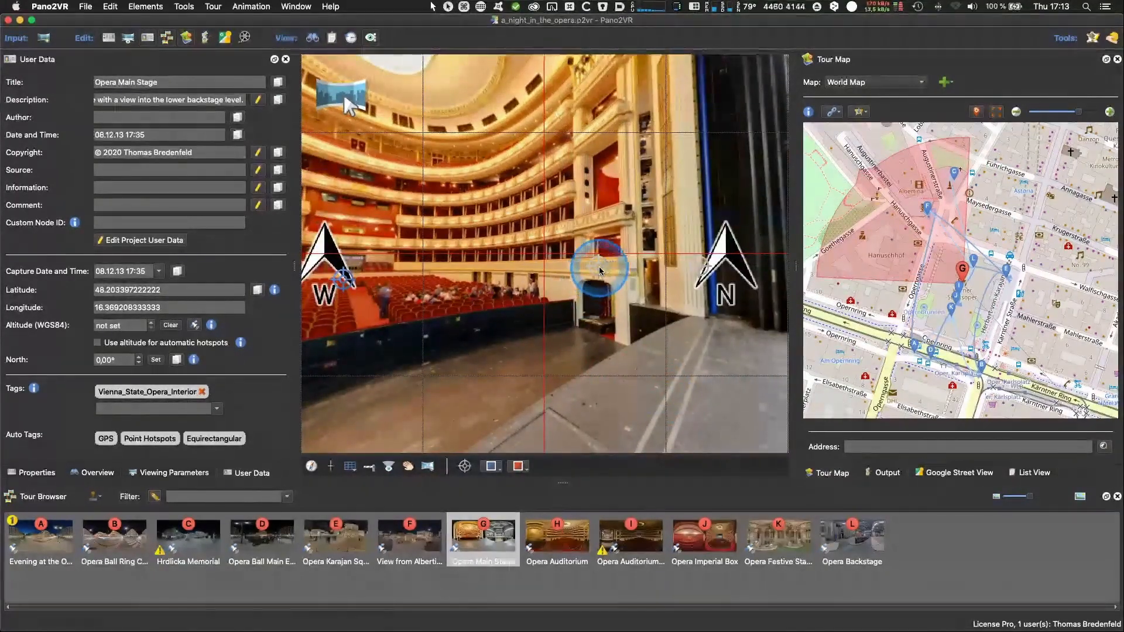
mouse_move(416, 412)
left_mouse_down()
mouse_move(595, 406)
mouse_move(500, 402)
mouse_move(561, 395)
left_mouse_up()
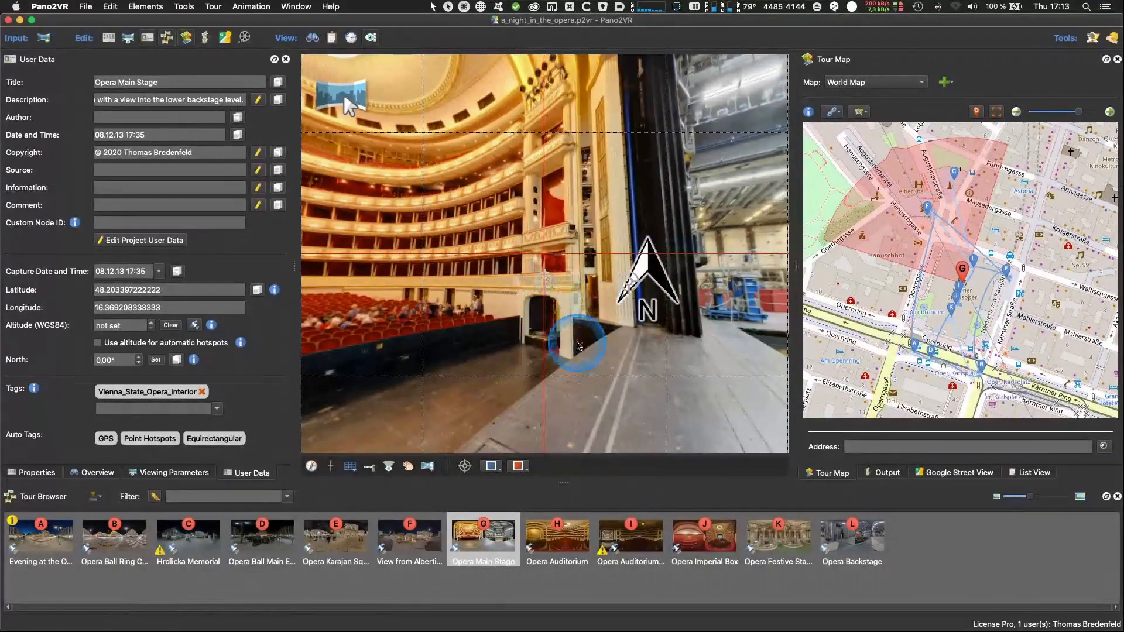
left_click_drag(395, 402, 652, 394)
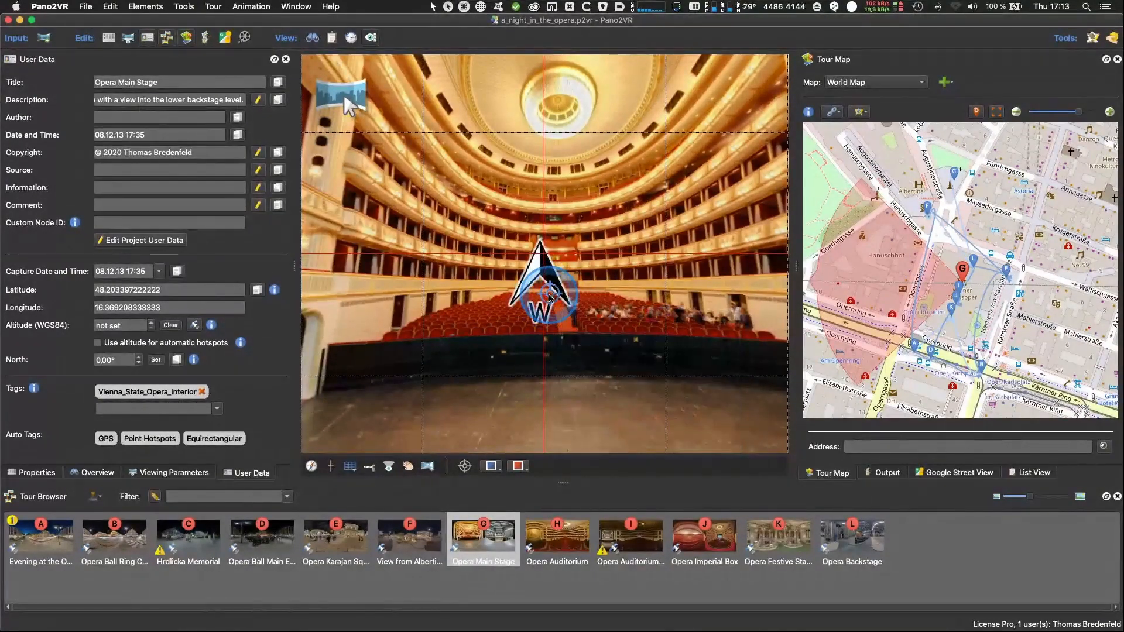
mouse_move(549, 297)
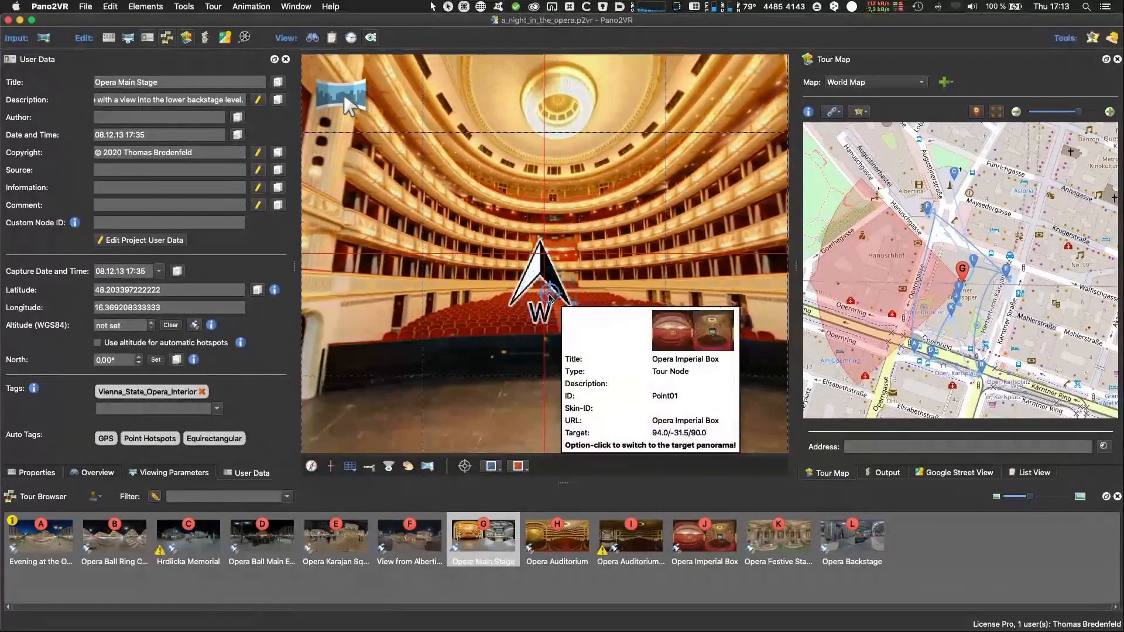
mouse_move(700, 385)
left_mouse_down()
mouse_move(674, 395)
mouse_move(574, 327)
mouse_move(462, 364)
mouse_move(595, 388)
mouse_move(572, 397)
mouse_move(601, 368)
left_mouse_up()
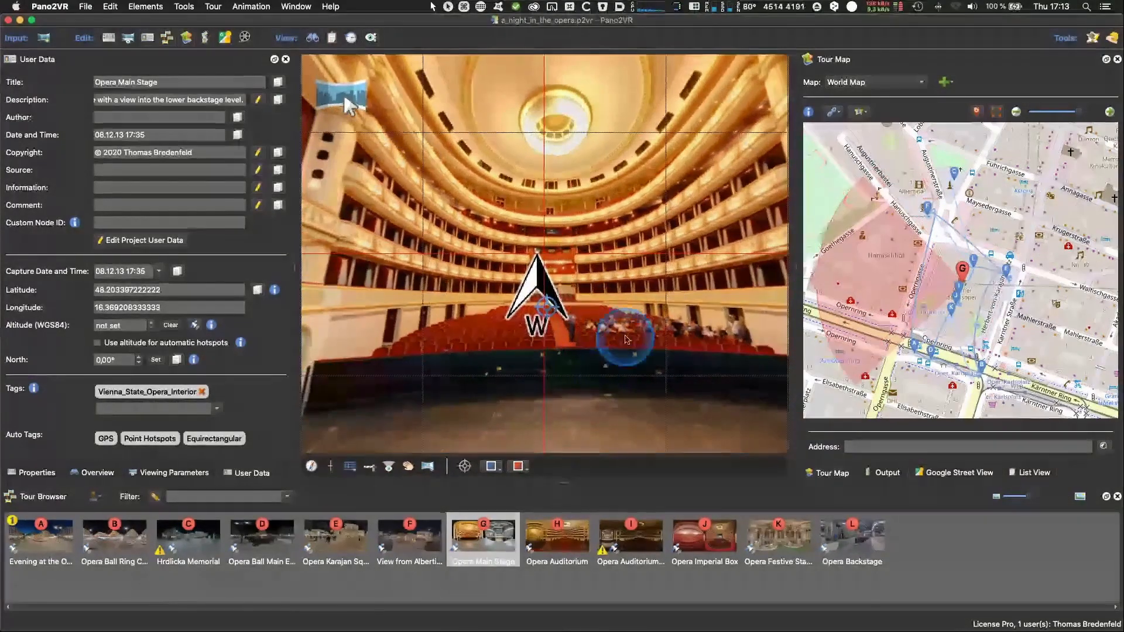
mouse_move(659, 310)
left_mouse_down()
mouse_move(619, 376)
mouse_move(544, 388)
mouse_move(621, 352)
mouse_move(613, 338)
mouse_move(594, 345)
left_mouse_up()
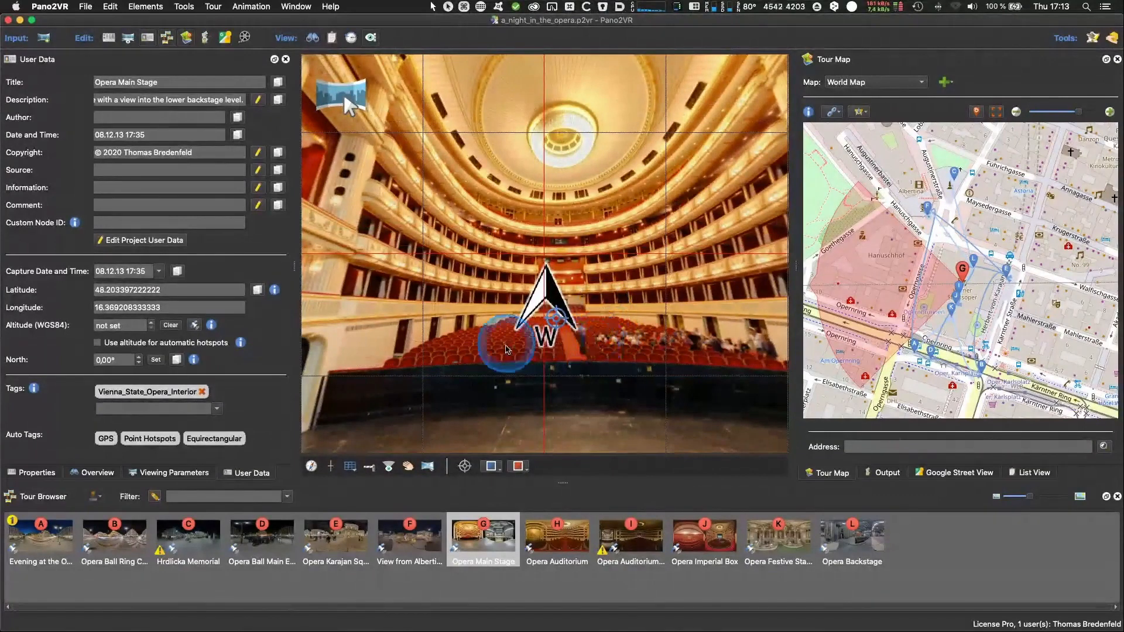
left_click_drag(509, 354, 509, 354)
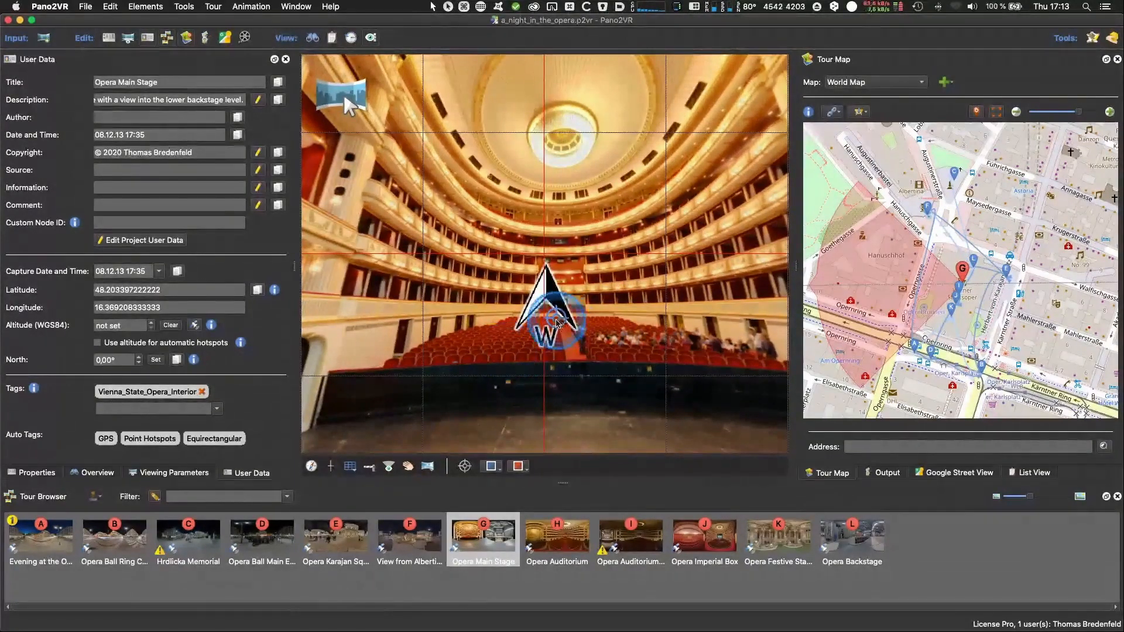
mouse_move(557, 322)
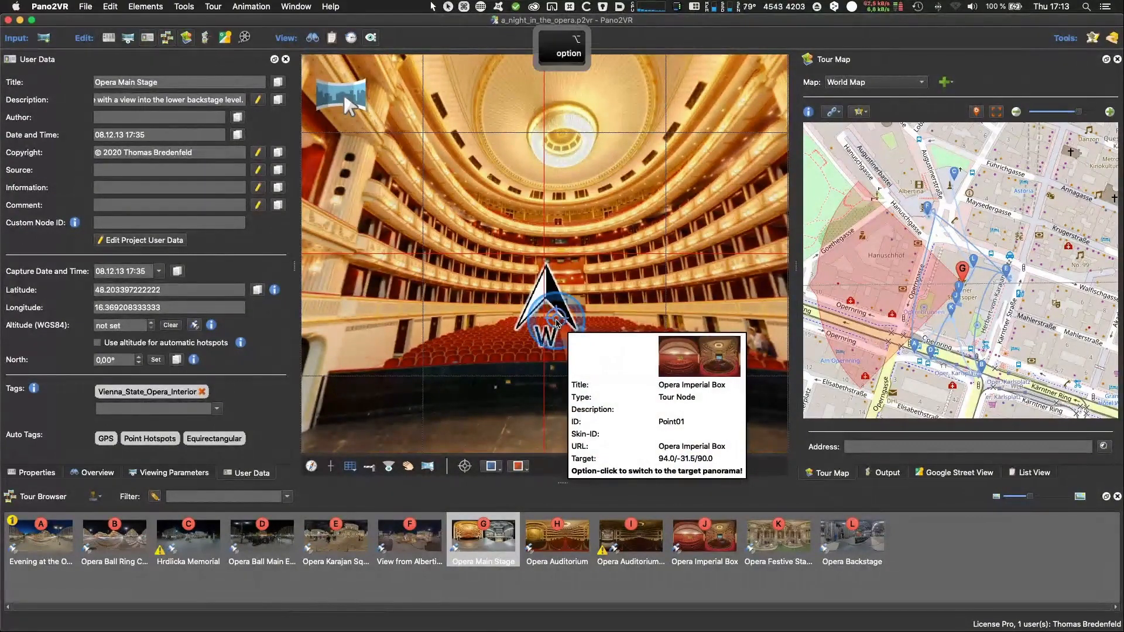
left_click(556, 323, "alt")
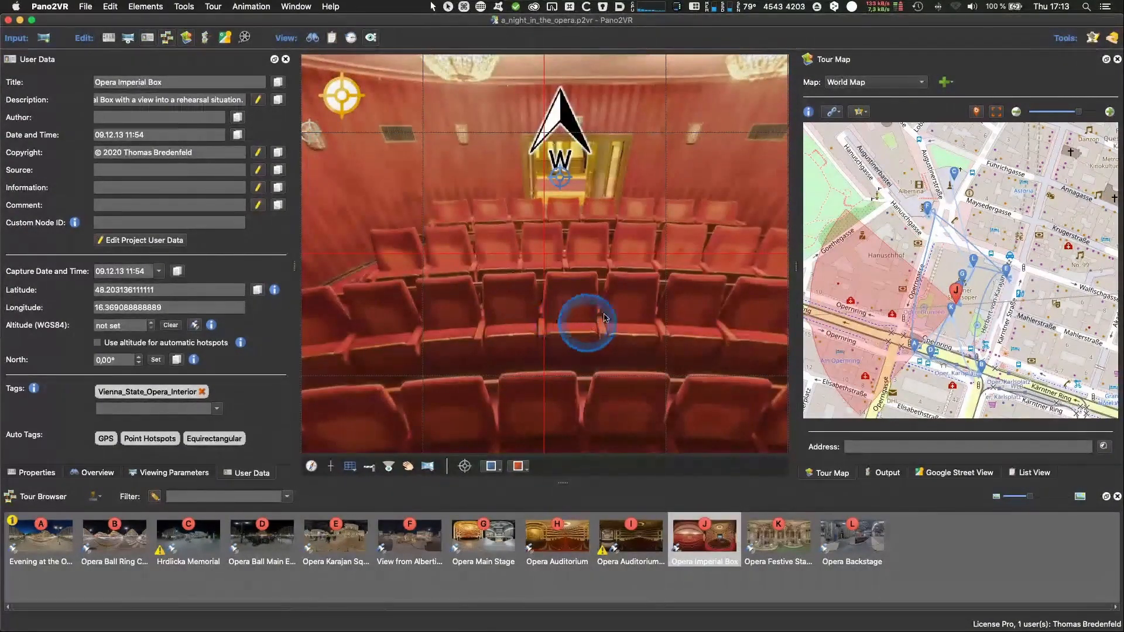
Step: Turn the view in the Opera Imperial Box panorama and follow the hotspot links back to Opera Main Stage
mouse_move(695, 283)
left_mouse_down()
mouse_move(459, 334)
mouse_move(461, 378)
mouse_move(577, 369)
mouse_move(439, 384)
mouse_move(574, 404)
mouse_move(531, 394)
mouse_move(634, 381)
mouse_move(546, 408)
mouse_move(645, 396)
mouse_move(578, 412)
mouse_move(653, 383)
mouse_move(645, 410)
mouse_move(594, 368)
mouse_move(527, 420)
mouse_move(582, 364)
mouse_move(619, 389)
mouse_move(494, 359)
mouse_move(525, 392)
left_mouse_up()
left_click(544, 281, "alt")
left_click(488, 356, "alt")
Step: Examine the imported point hotspots around the Opera Main Stage panorama, from the auditorium side round to the backstage area
left_click_drag(661, 391, 529, 408)
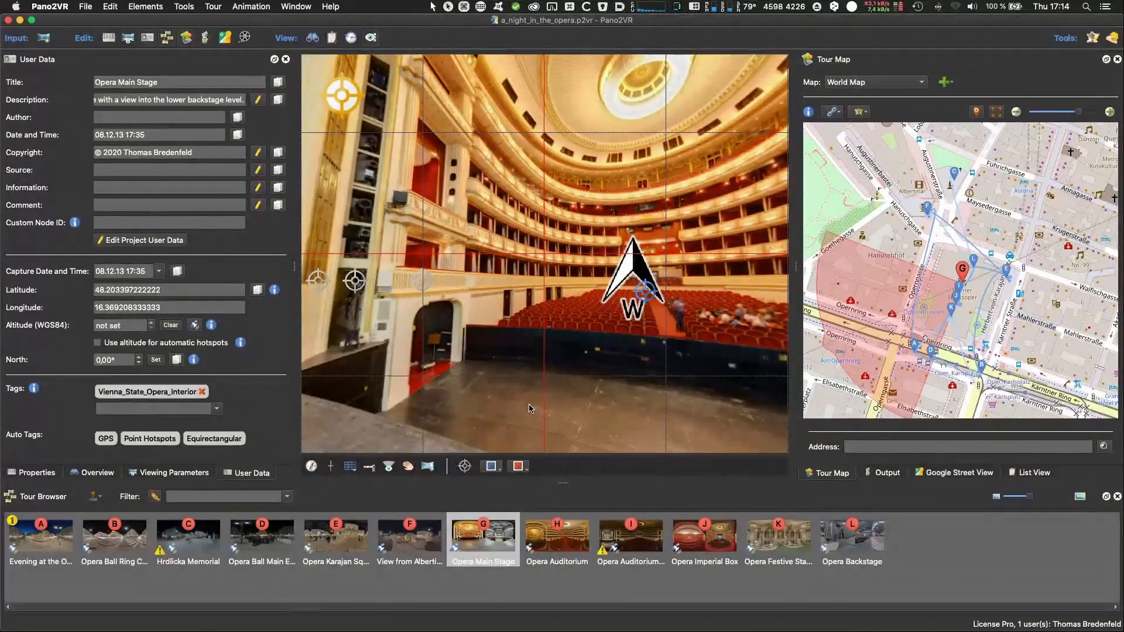
left_click_drag(527, 392, 506, 321)
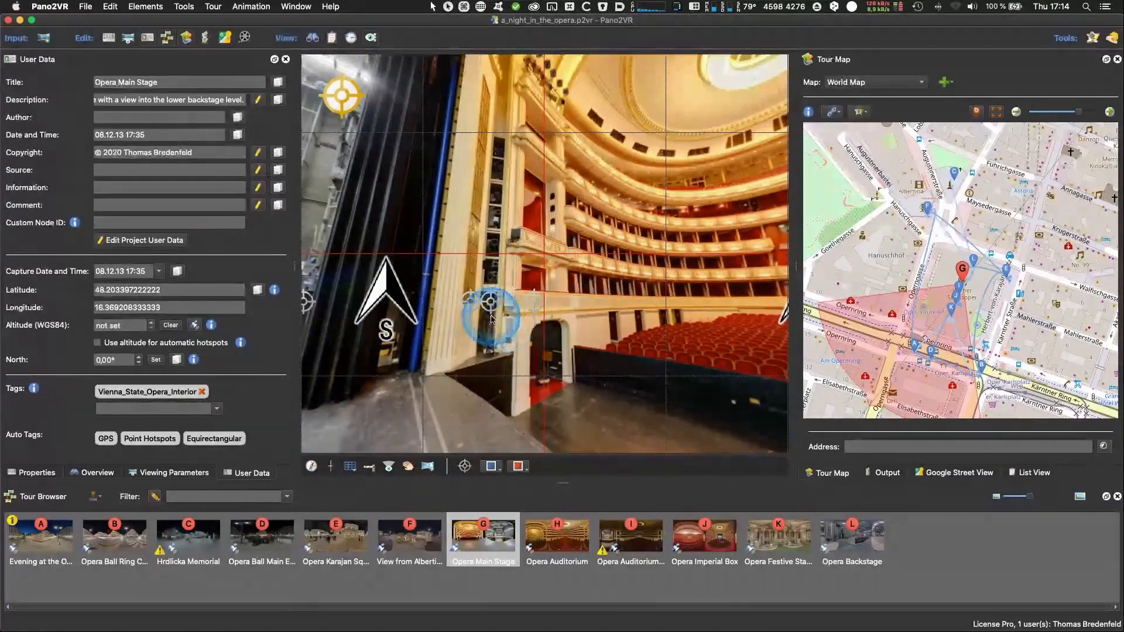
mouse_move(490, 304)
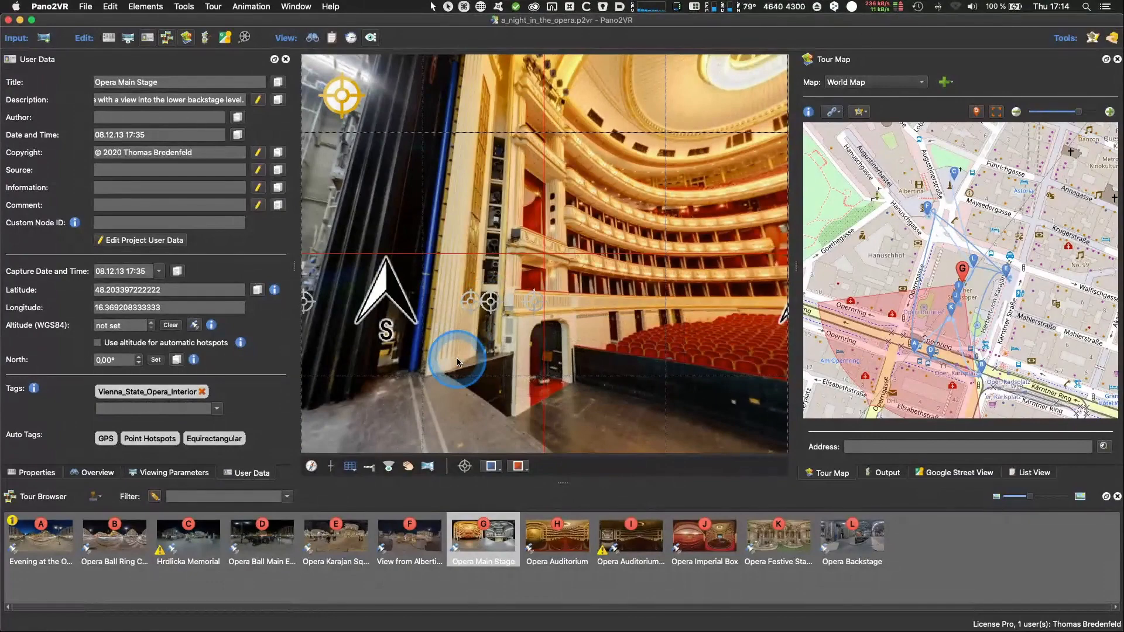
left_click_drag(431, 388, 572, 376)
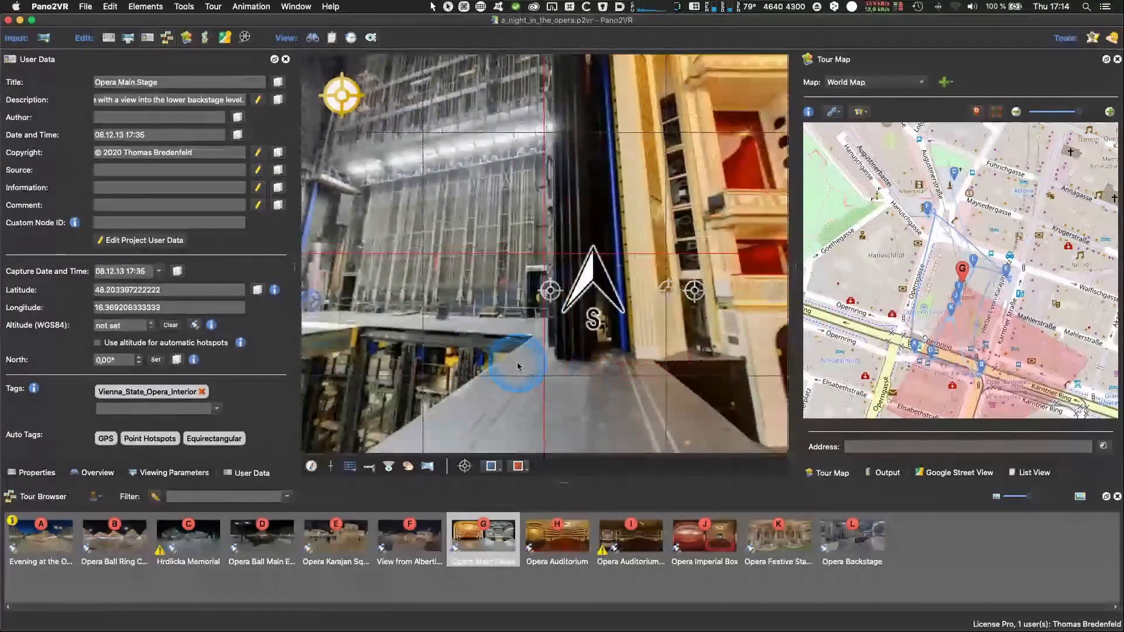
left_click(464, 467)
left_click(465, 467)
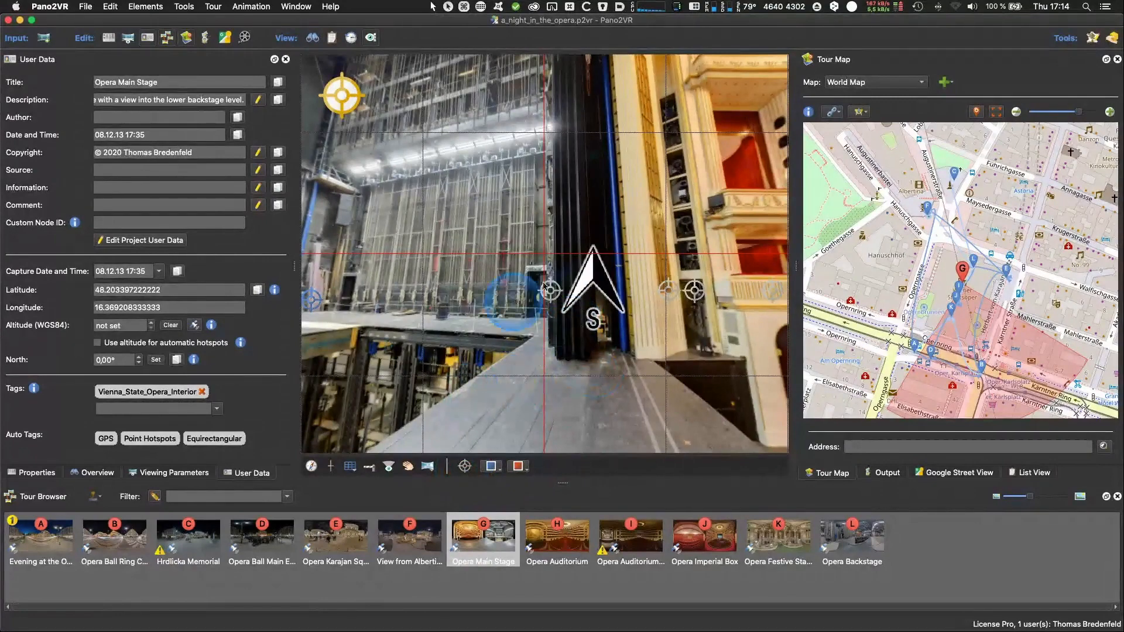
left_click_drag(472, 384, 547, 377)
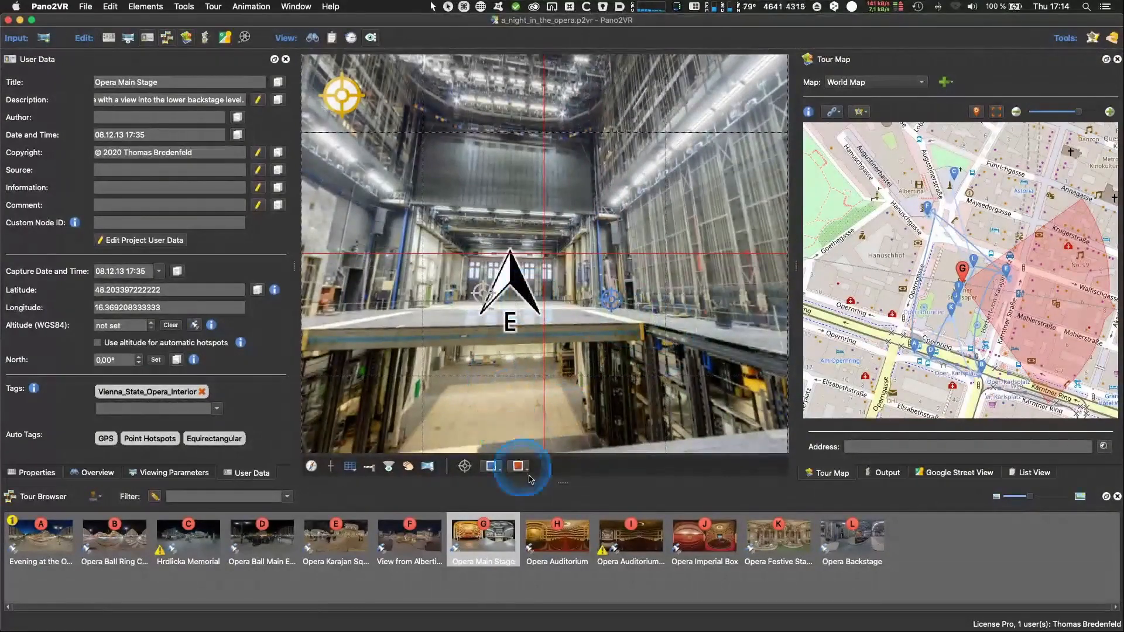
left_click_drag(531, 381, 580, 396)
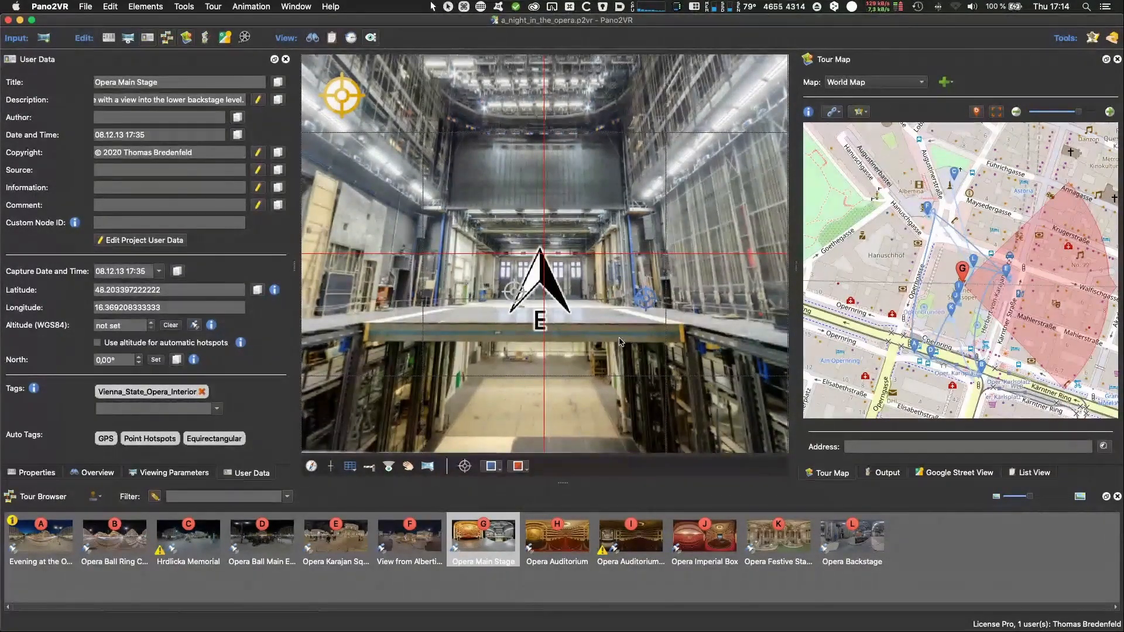
Step: Inspect the Main Stage hotspot that links to Opera Karajan Square, checking its target and Auto Place / Lock Position settings
left_click(514, 291)
left_click(102, 329)
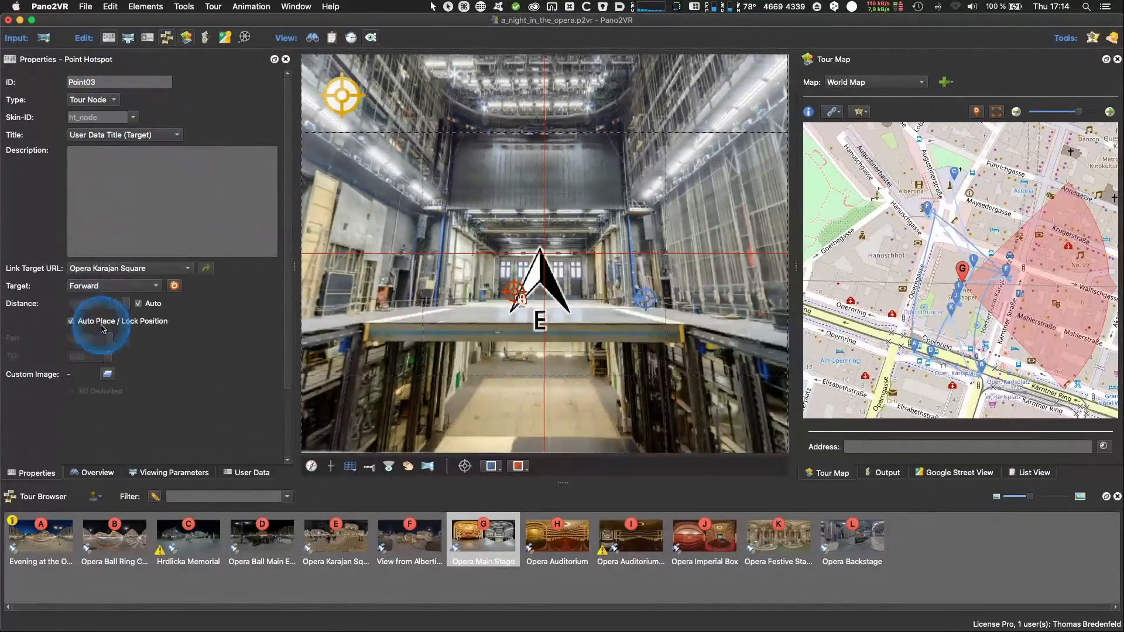
left_click(515, 295)
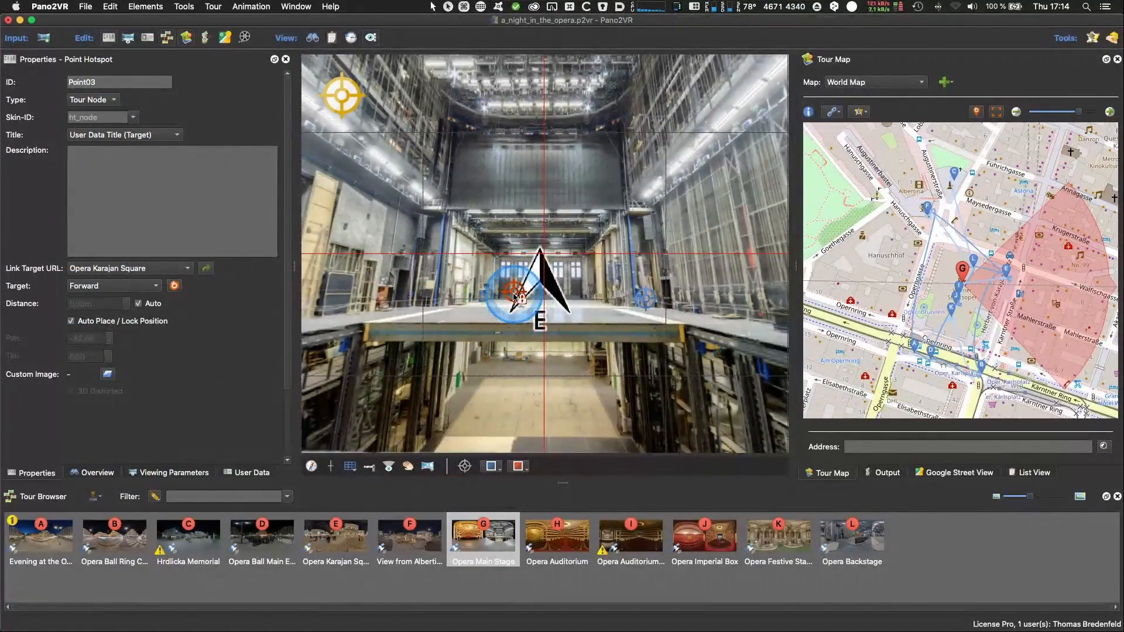
key("Delete")
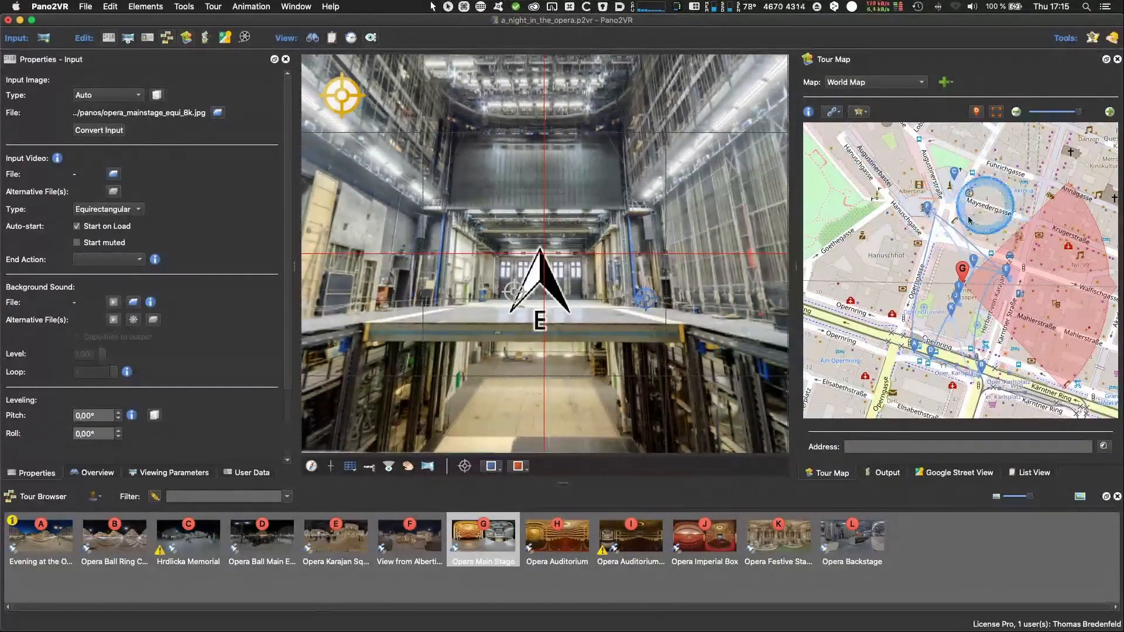
Step: Select the View from Albertina node on the tour map and examine the map's link options, including sequential, closest-node and complete automatic linking
left_click(927, 216)
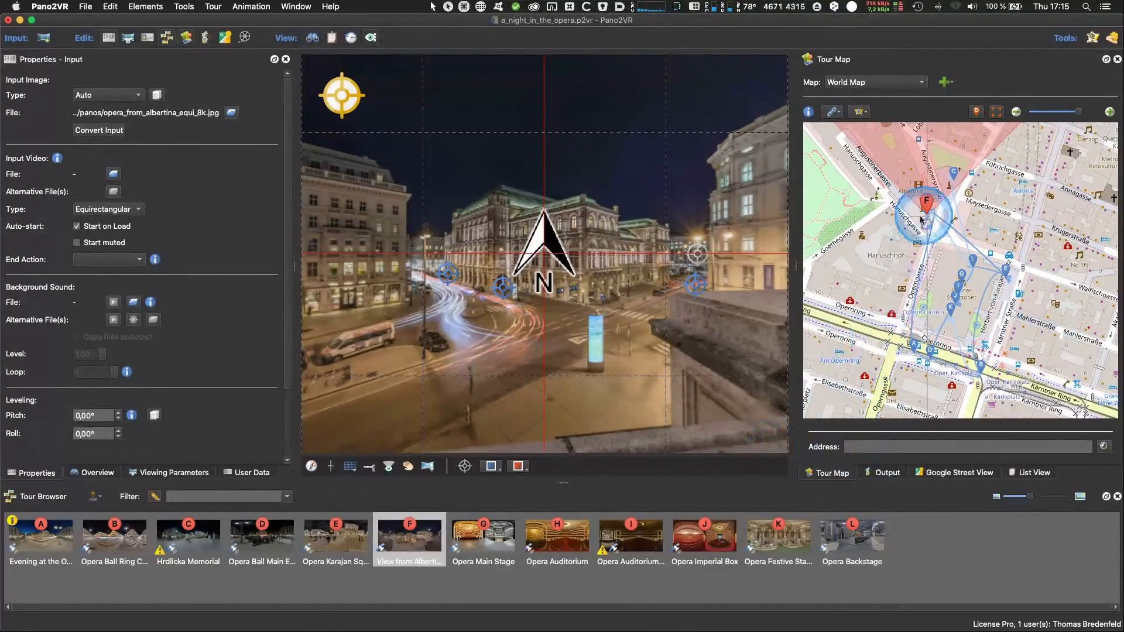
left_click(859, 114)
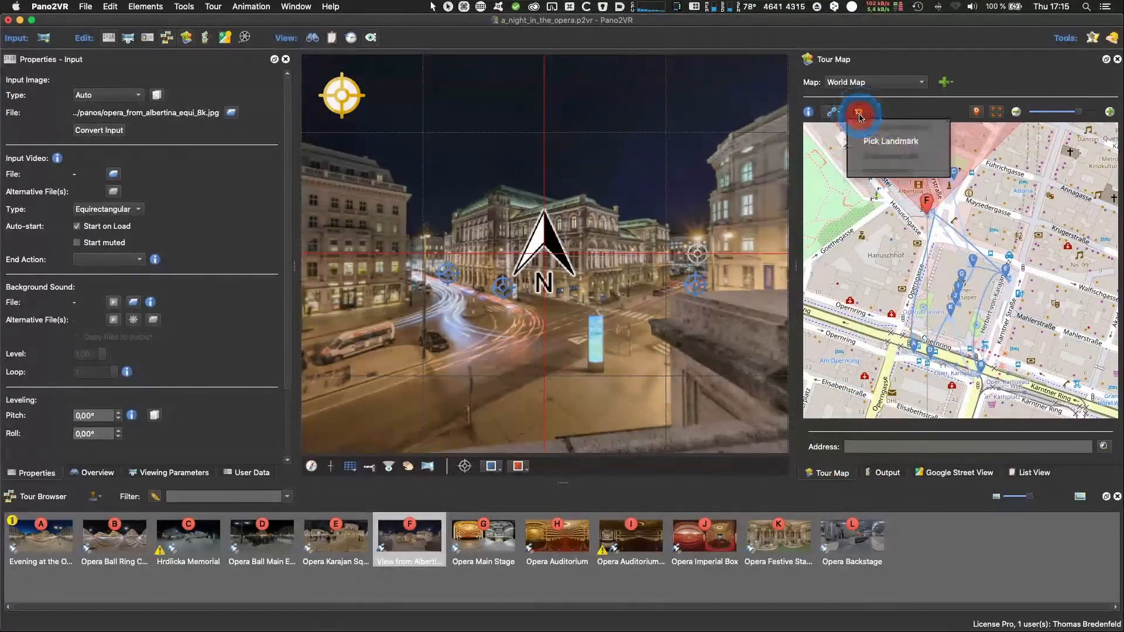
left_click(831, 112)
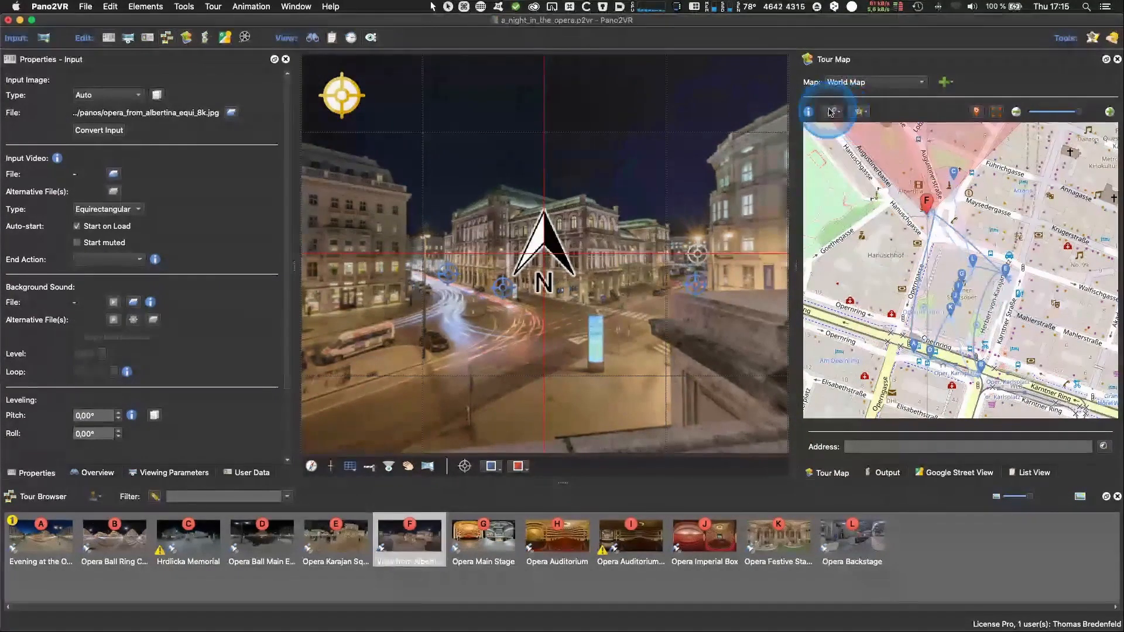
left_click(834, 112)
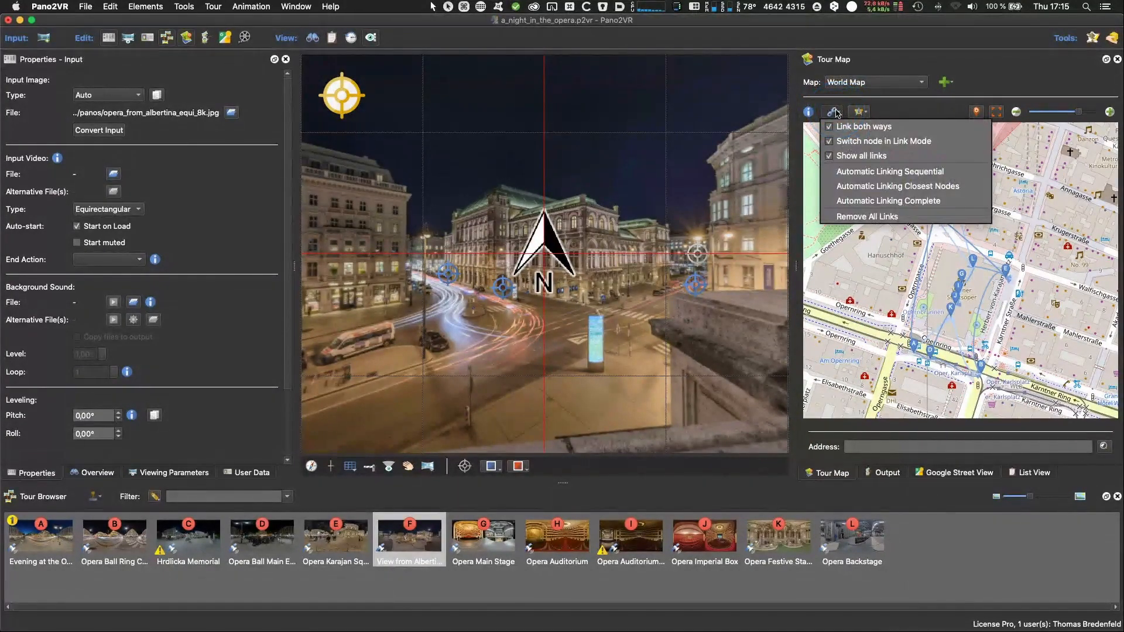
left_click(896, 191)
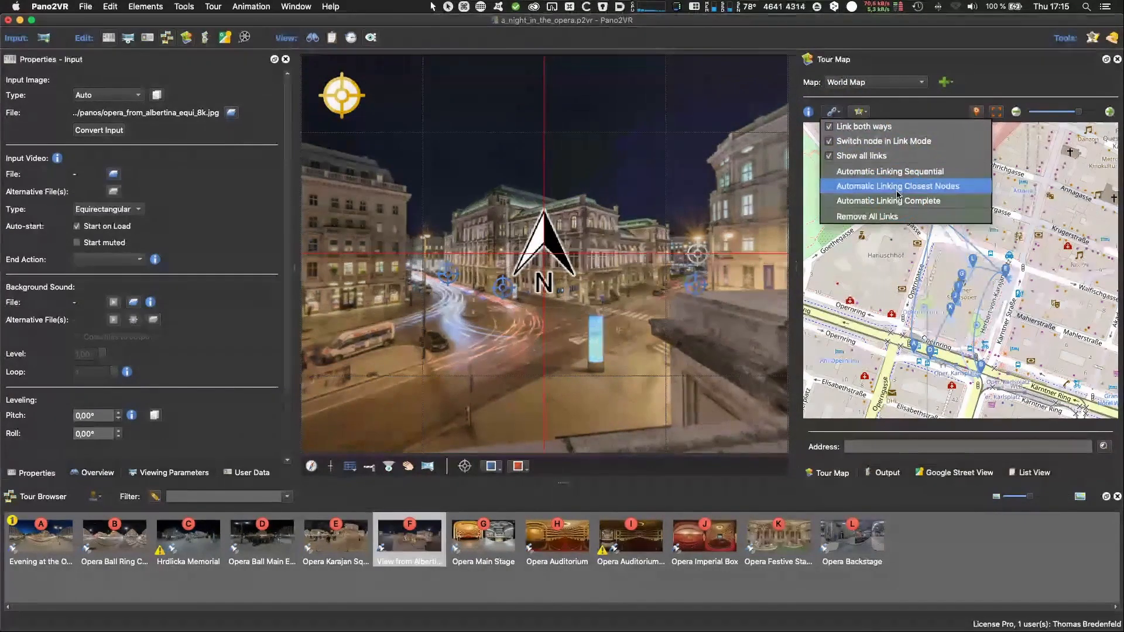
left_click(899, 202)
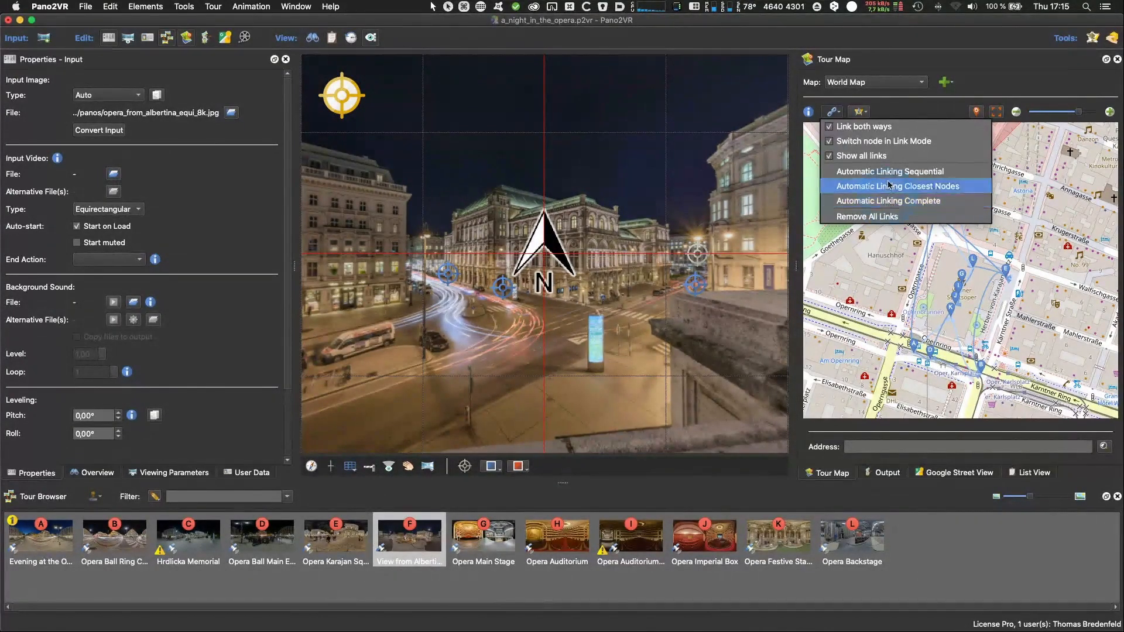
left_click(886, 175)
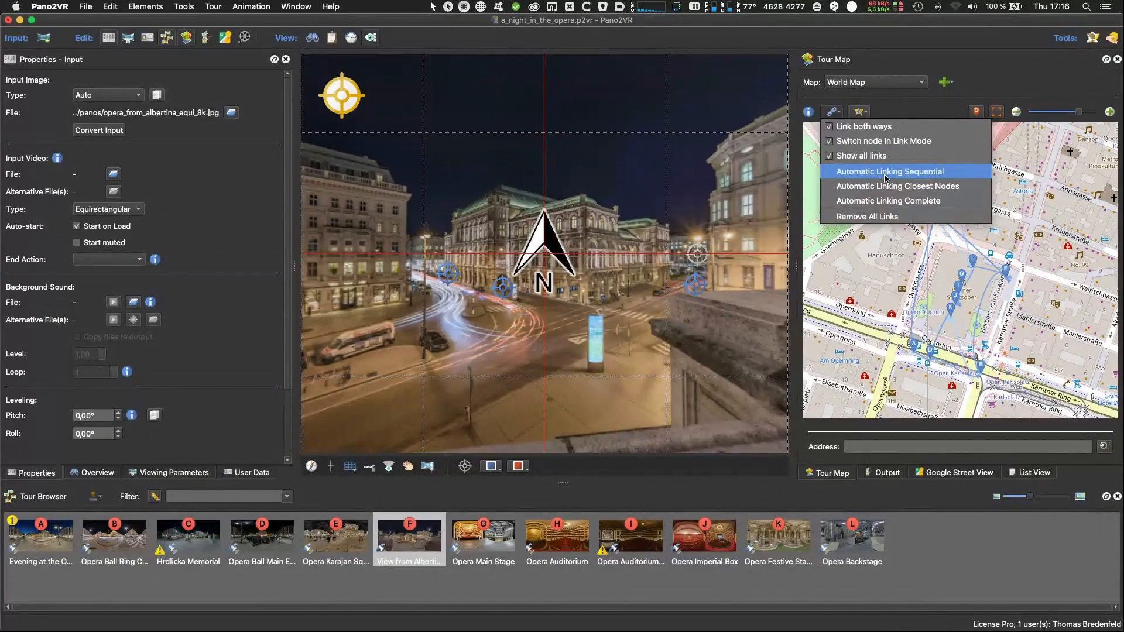
left_click(922, 110)
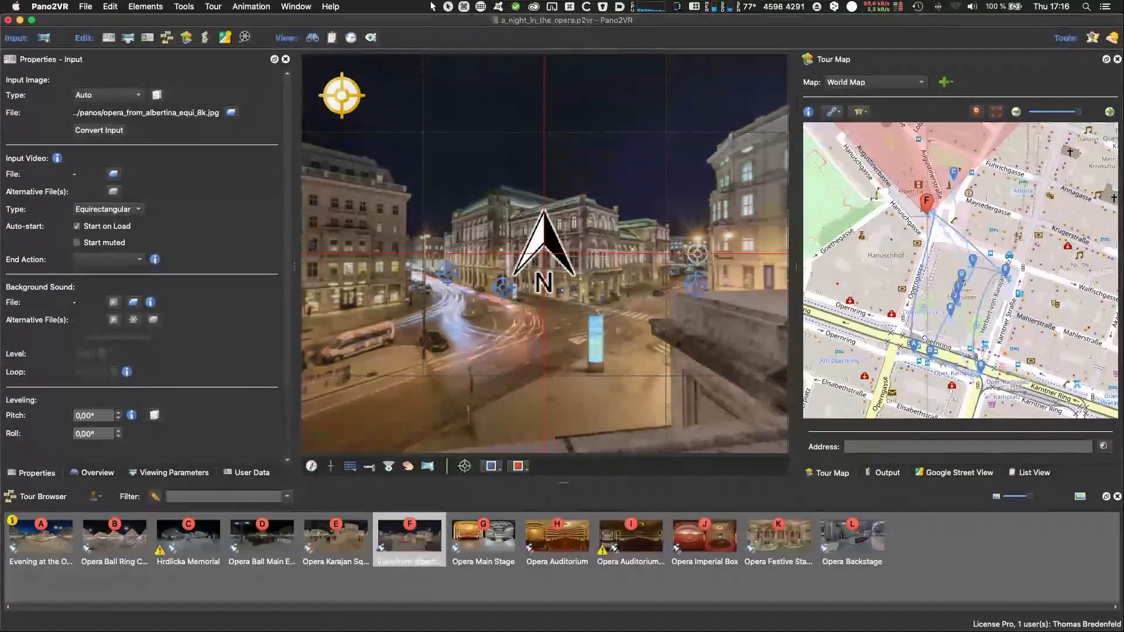
Step: Examine the View from Albertina marker up close on the tour map and compare its view cone with the panorama's viewing direction
key("super+Tab")
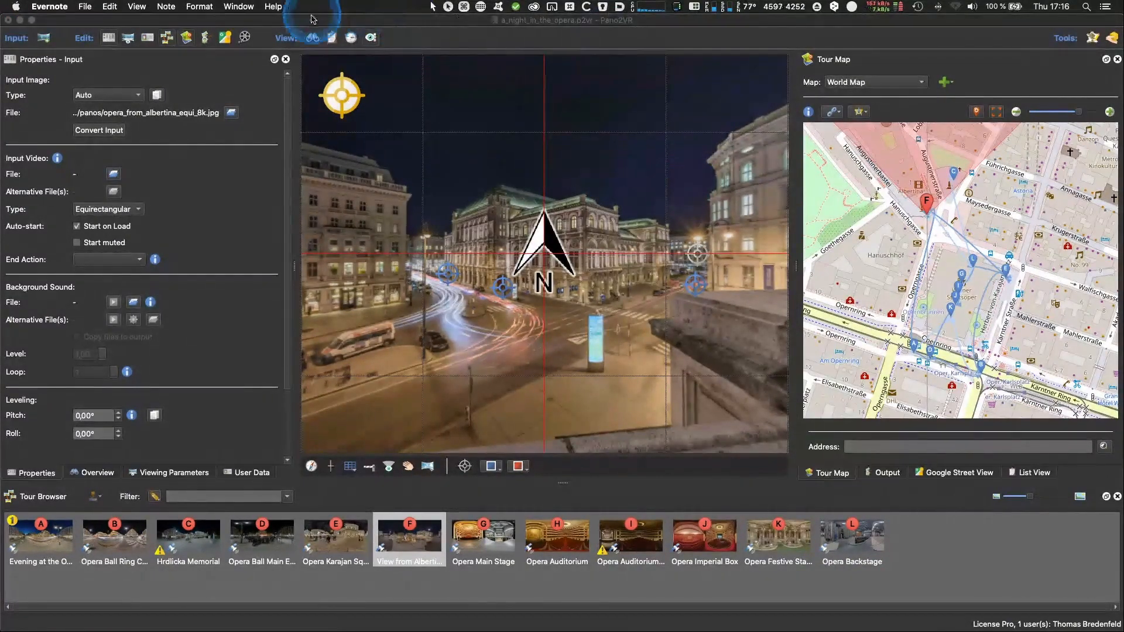
left_click(323, 31)
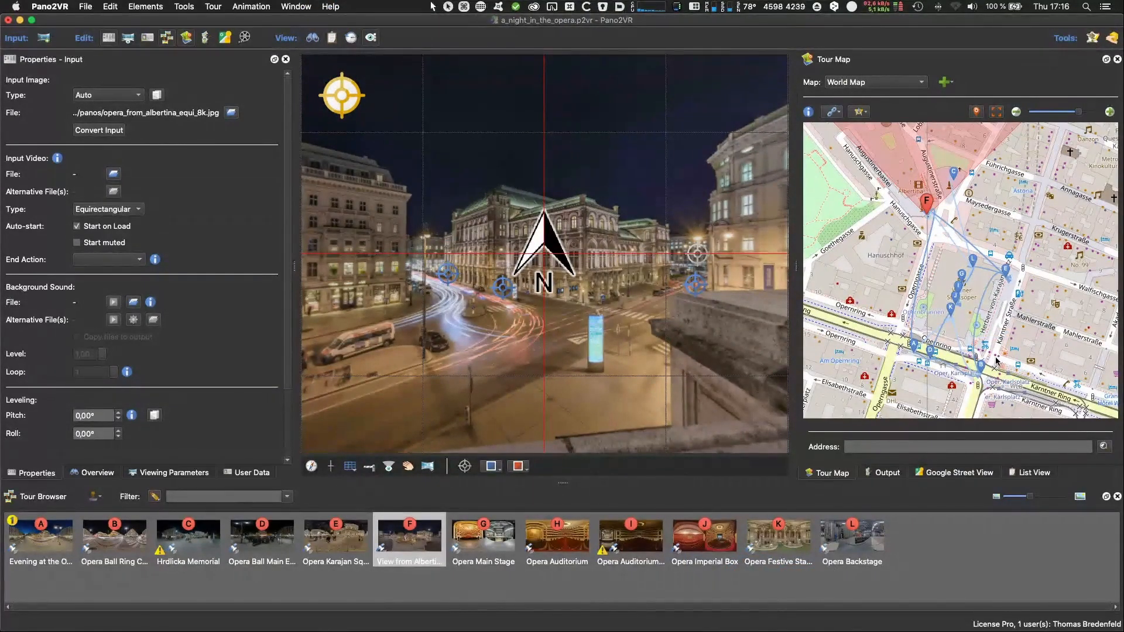
scroll(930, 211, "up", 5)
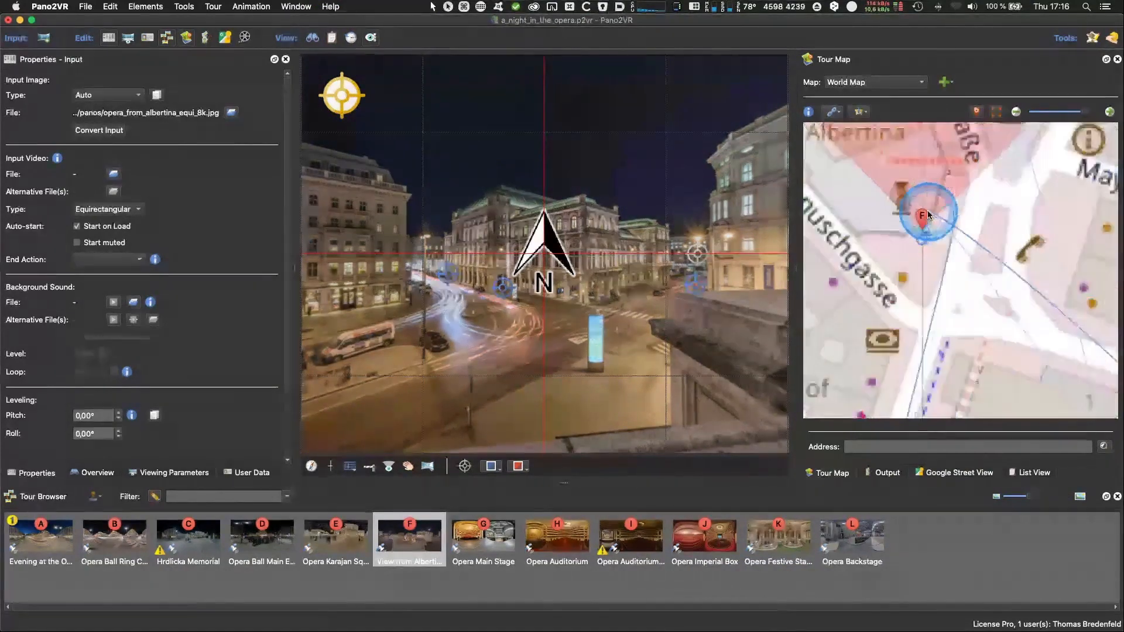
scroll(934, 248, "up", 2)
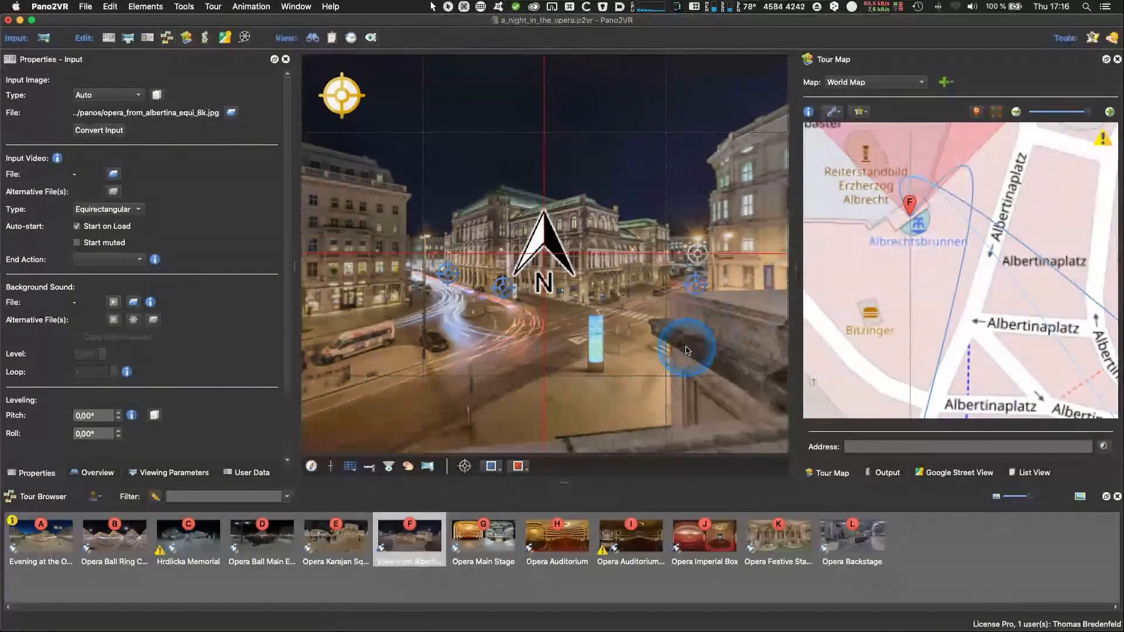
mouse_move(441, 356)
left_mouse_down()
mouse_move(514, 353)
mouse_move(469, 339)
mouse_move(484, 339)
mouse_move(601, 364)
mouse_move(587, 343)
mouse_move(476, 330)
mouse_move(514, 346)
mouse_move(498, 366)
left_mouse_up()
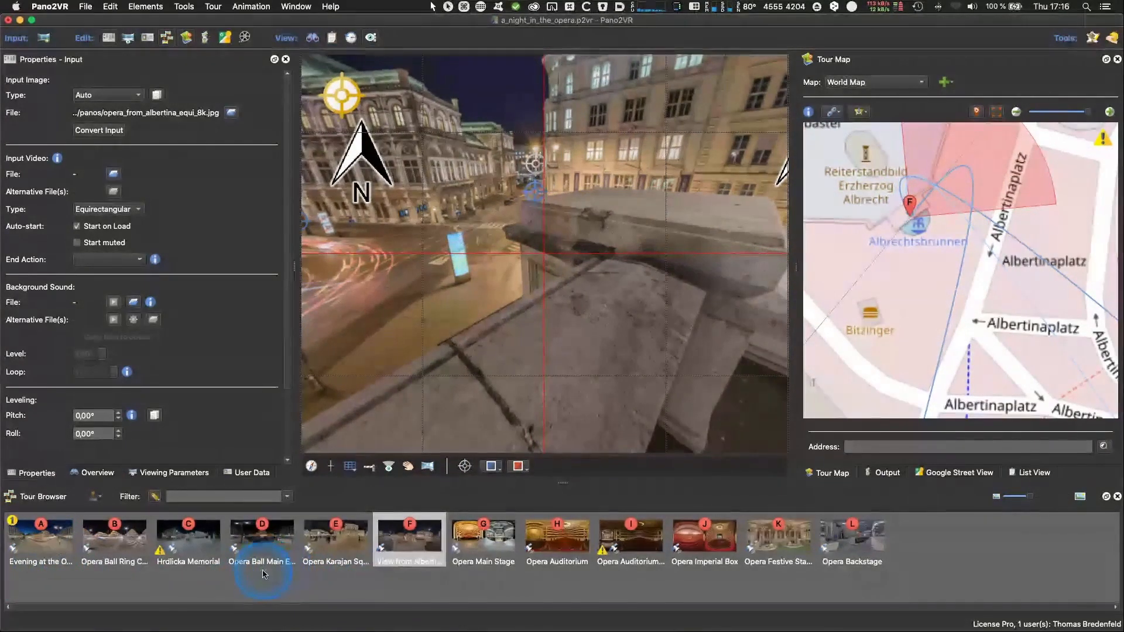
Step: Open the Opera Ball Ring Crossing node, centre the tour map on it and compare the panorama's heading with the opera's location
left_click(148, 556)
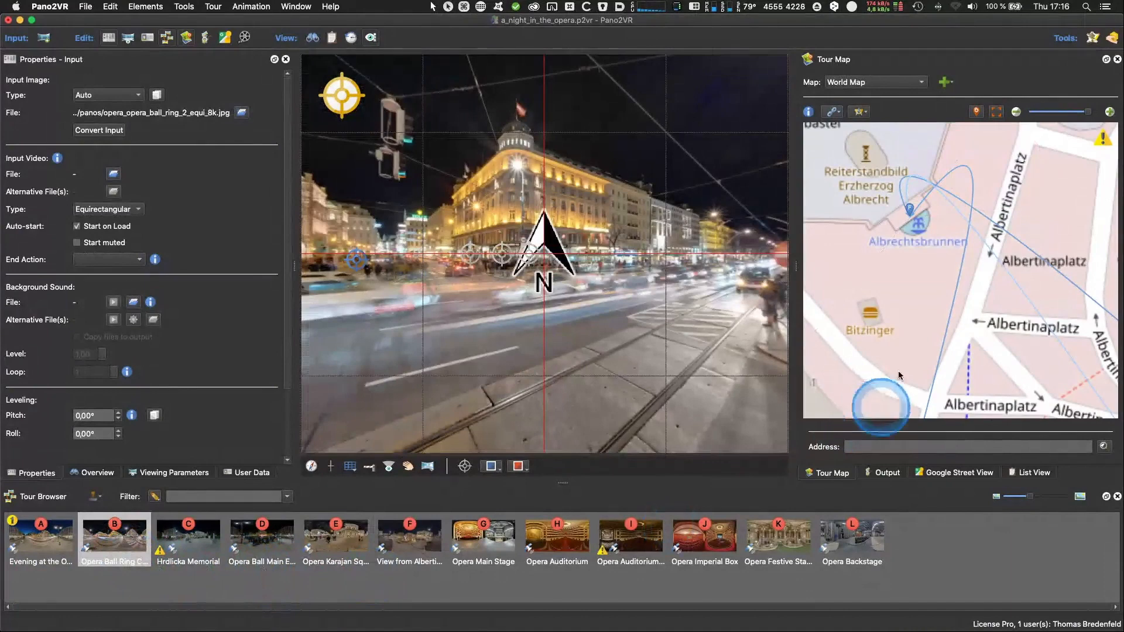
left_click_drag(451, 344, 567, 328)
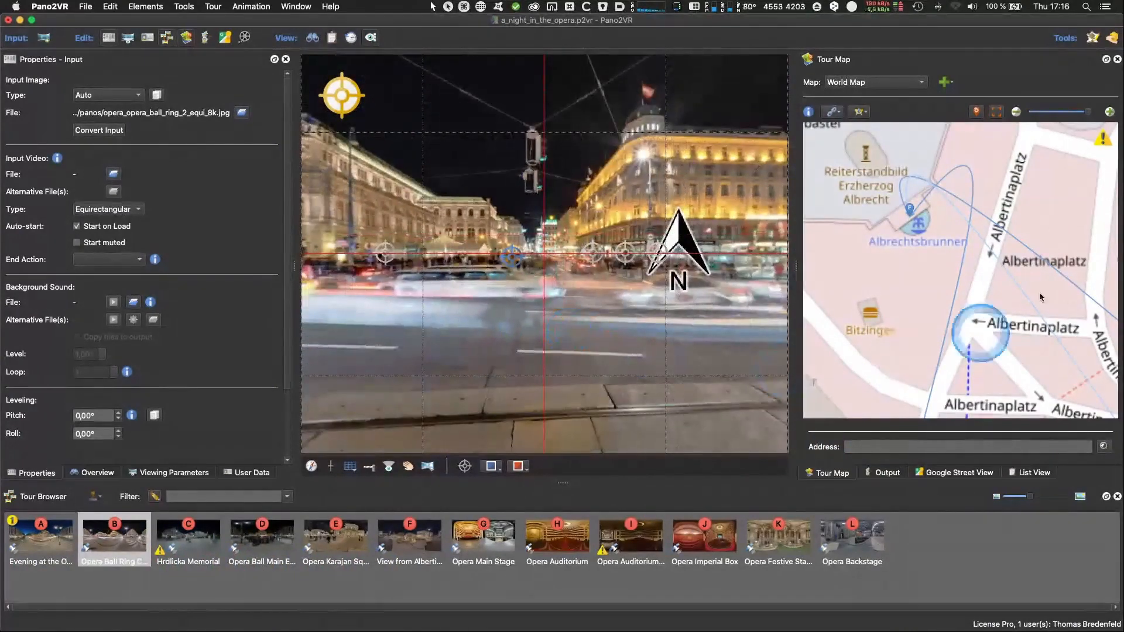
left_click(997, 115)
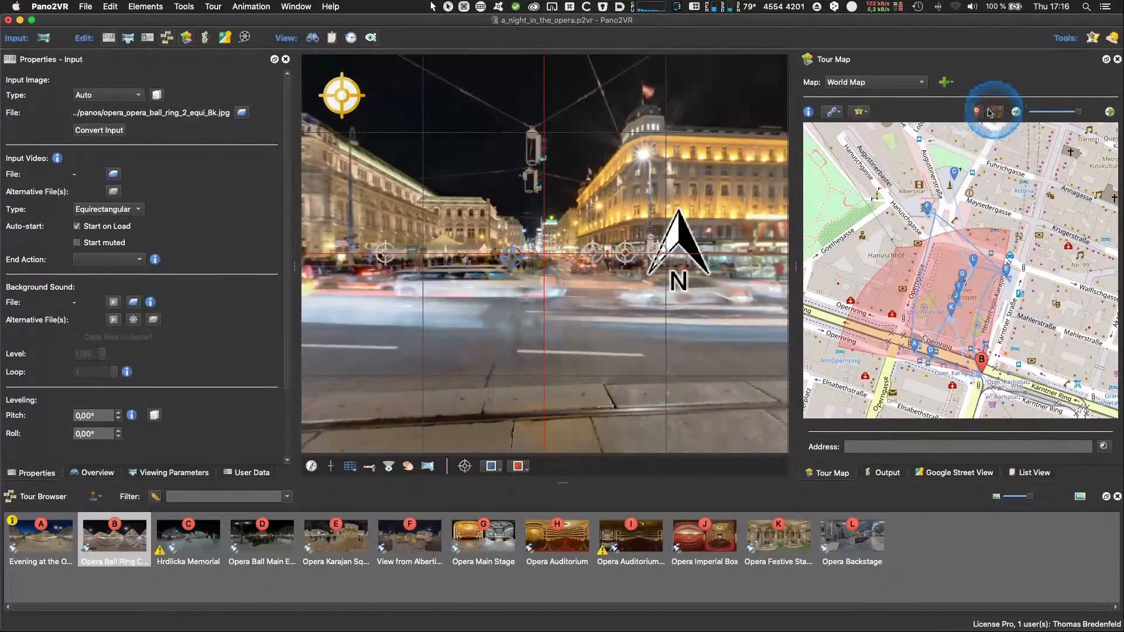
left_click(975, 113)
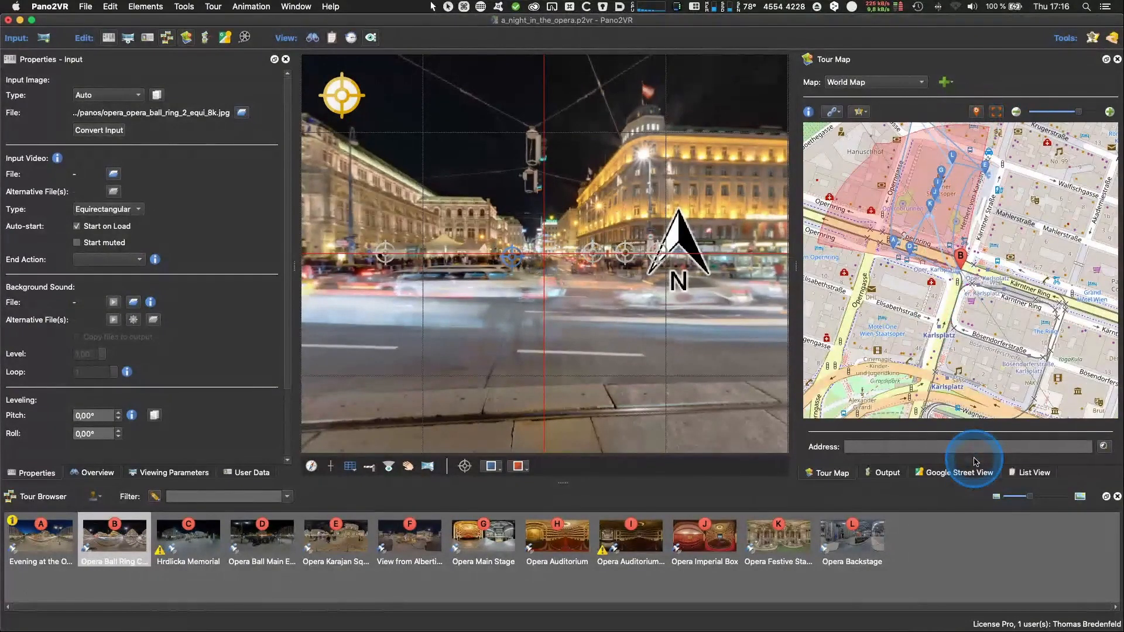
scroll(968, 264, "up", 1)
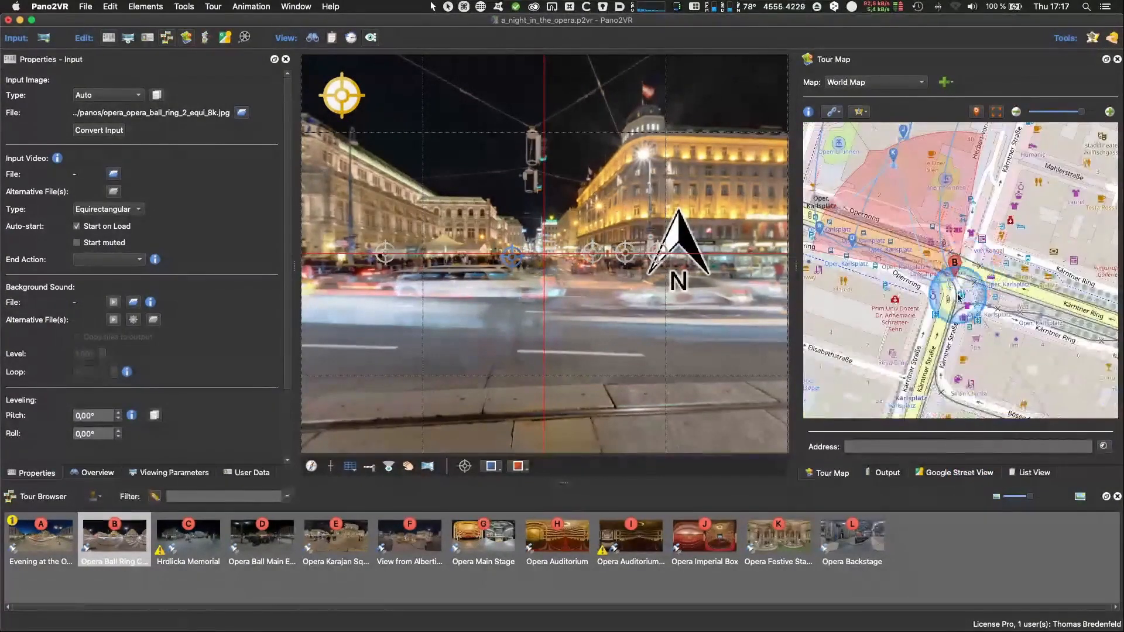
scroll(958, 295, "down", 1)
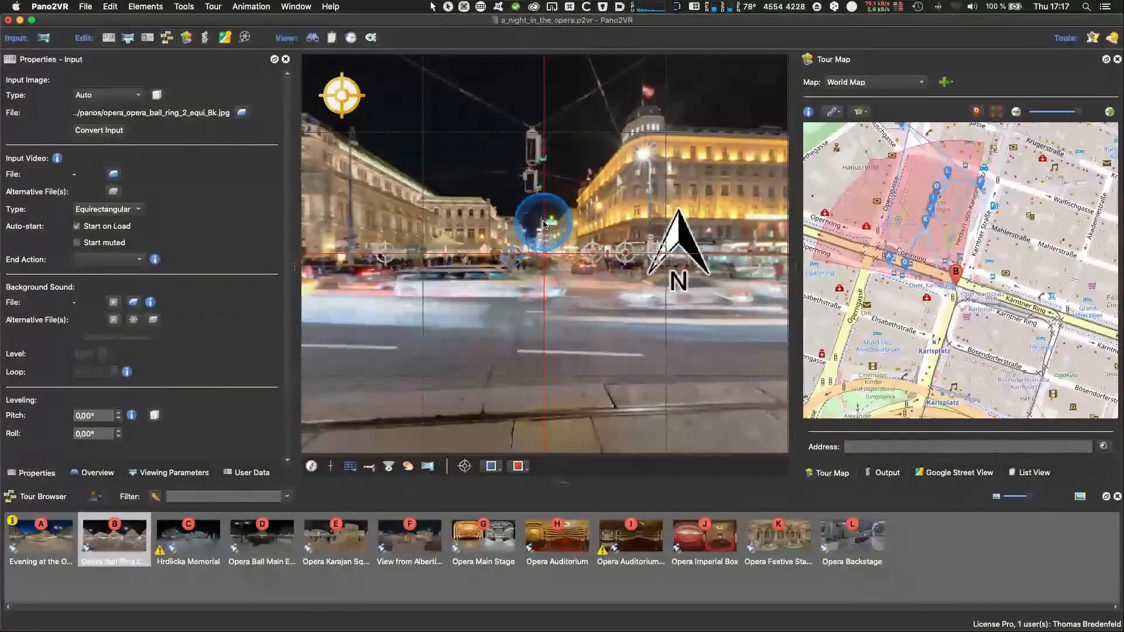
left_click_drag(469, 352, 651, 368)
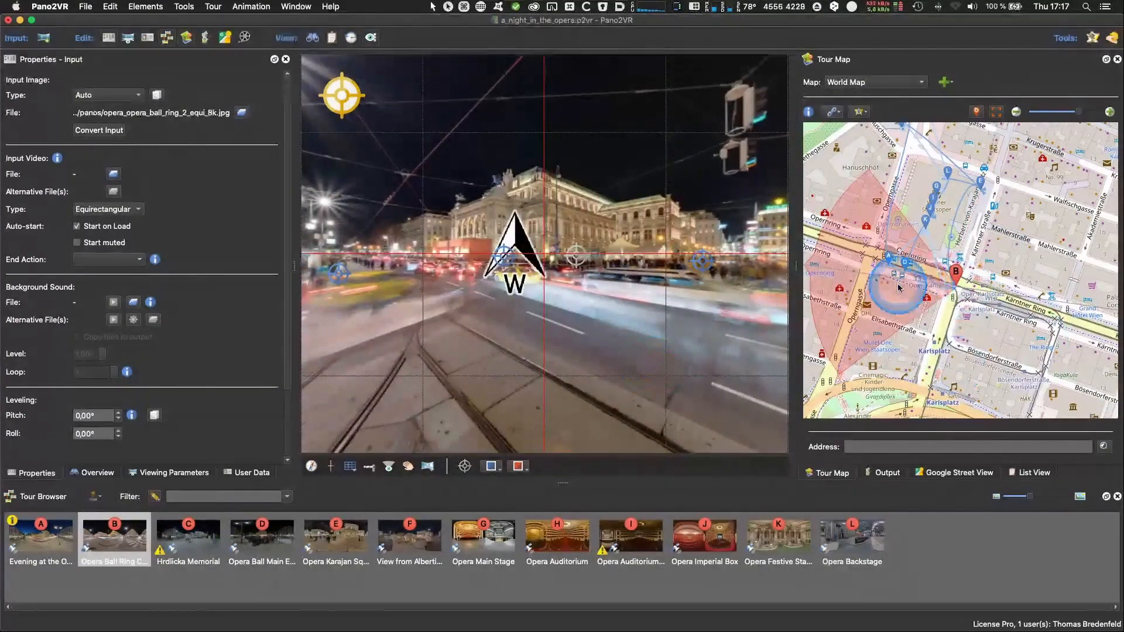
left_click_drag(851, 278, 865, 303)
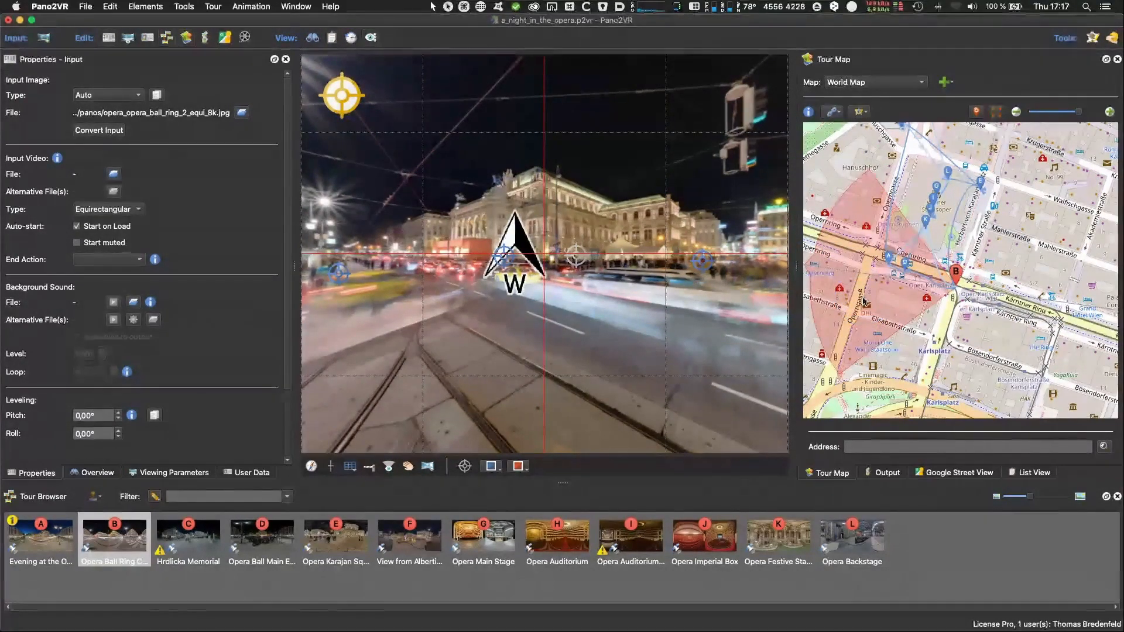
Step: Switch to Panotour Pro and inspect the geolocation map of the A Night at the Opera project and its panorama markers
left_click(689, 619)
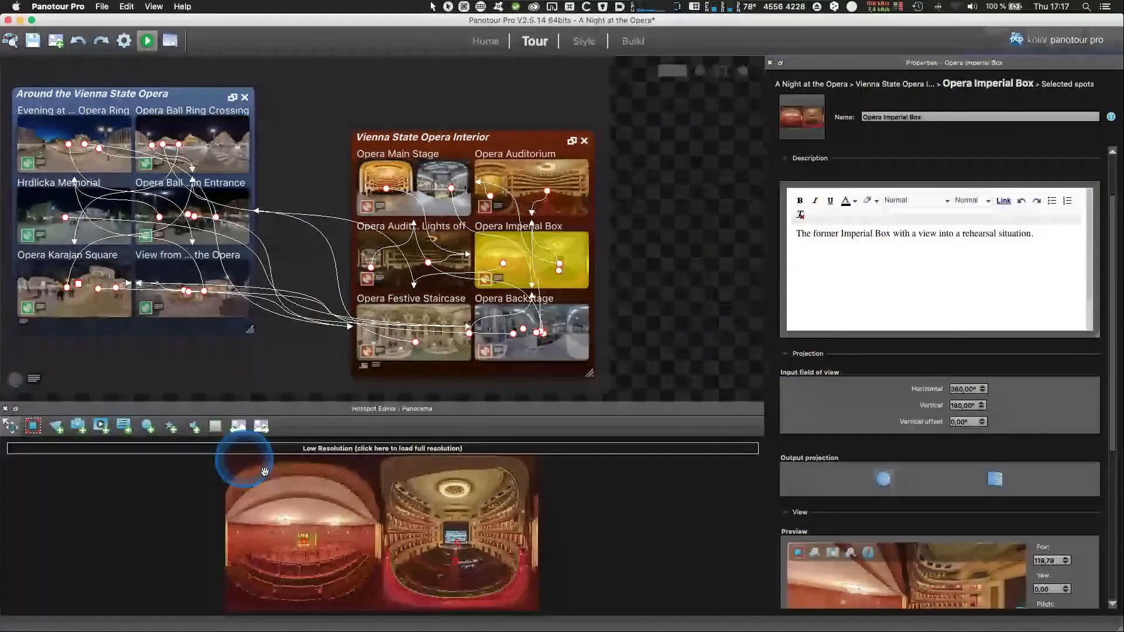
left_click(17, 386)
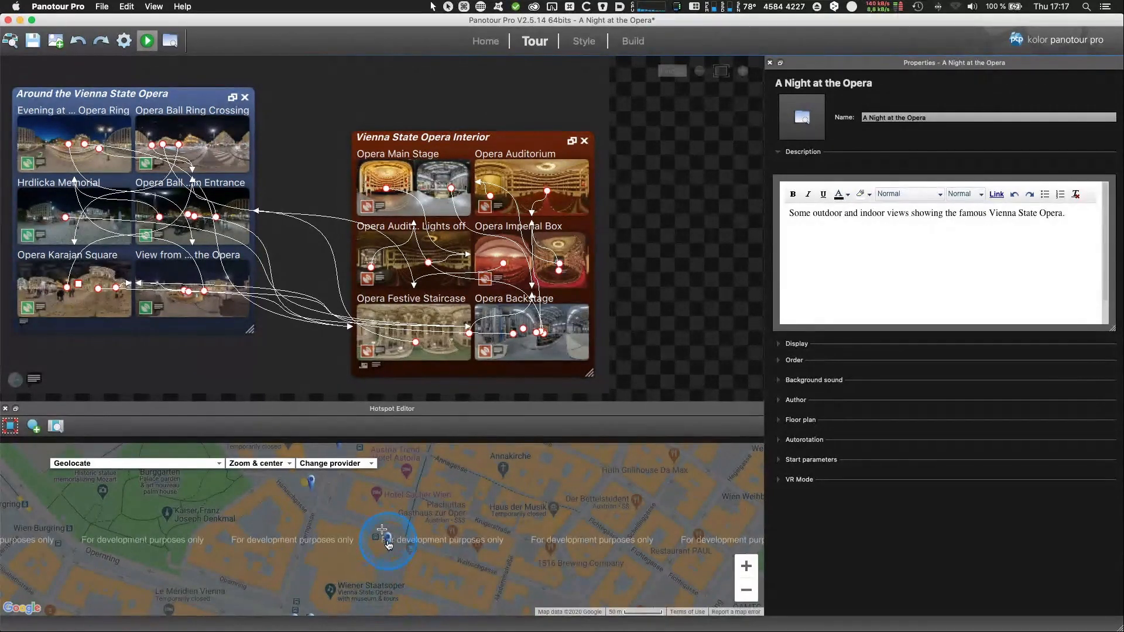
left_click(389, 546)
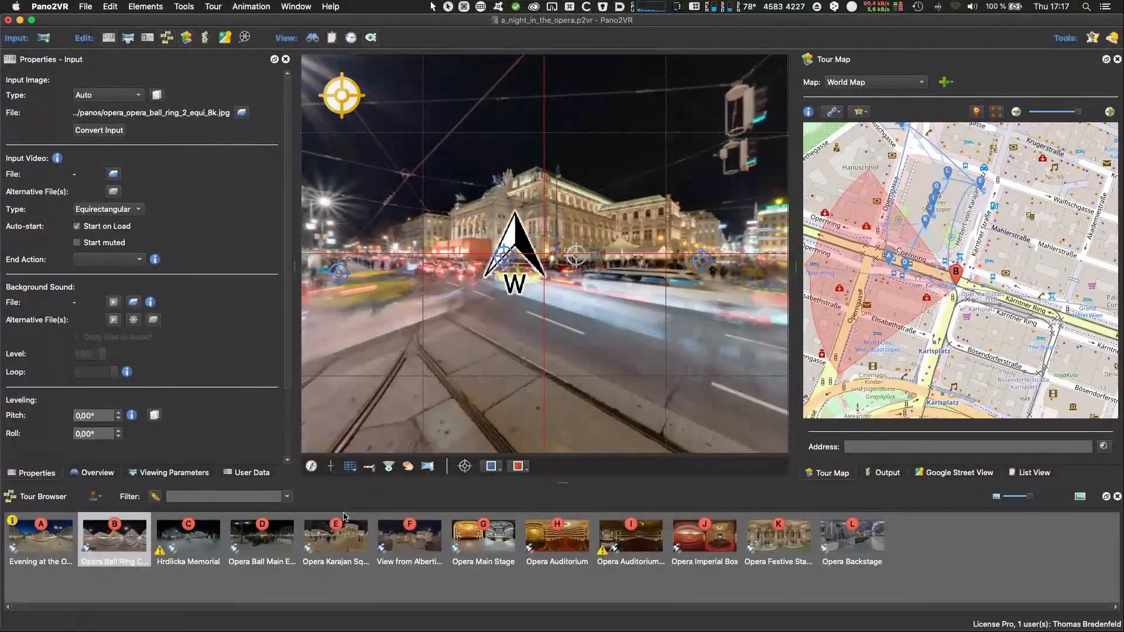
Step: In Pano2VR, adjust the north direction of Opera Ball Ring Crossing so its view cone covers the opera when the panorama faces the building
left_click(679, 344)
left_click_drag(678, 344, 610, 355)
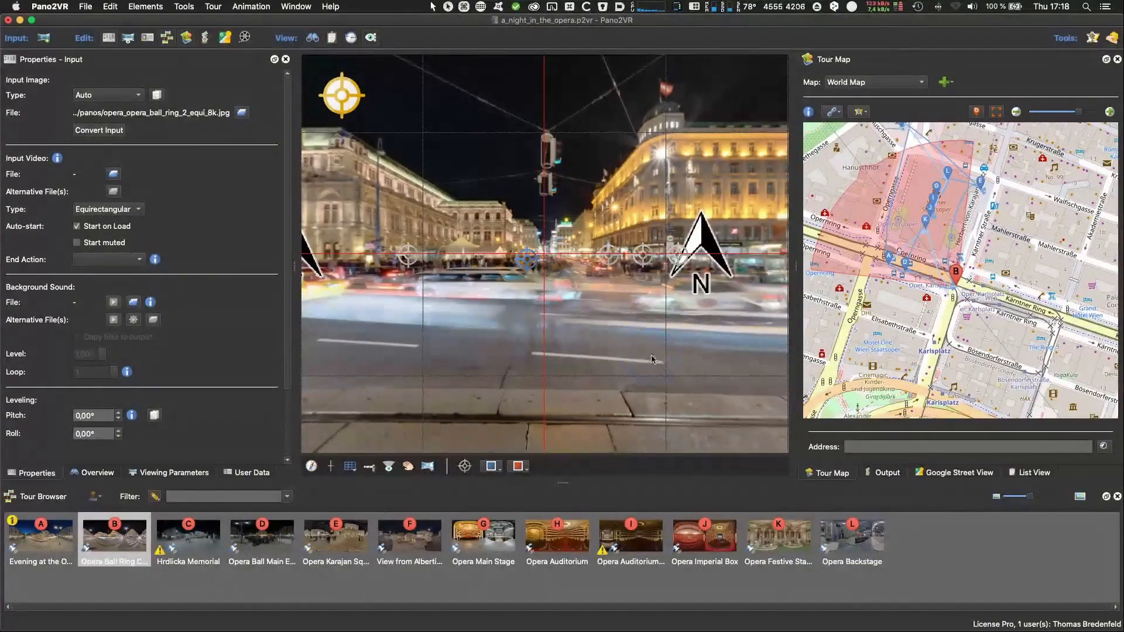
left_click(462, 314)
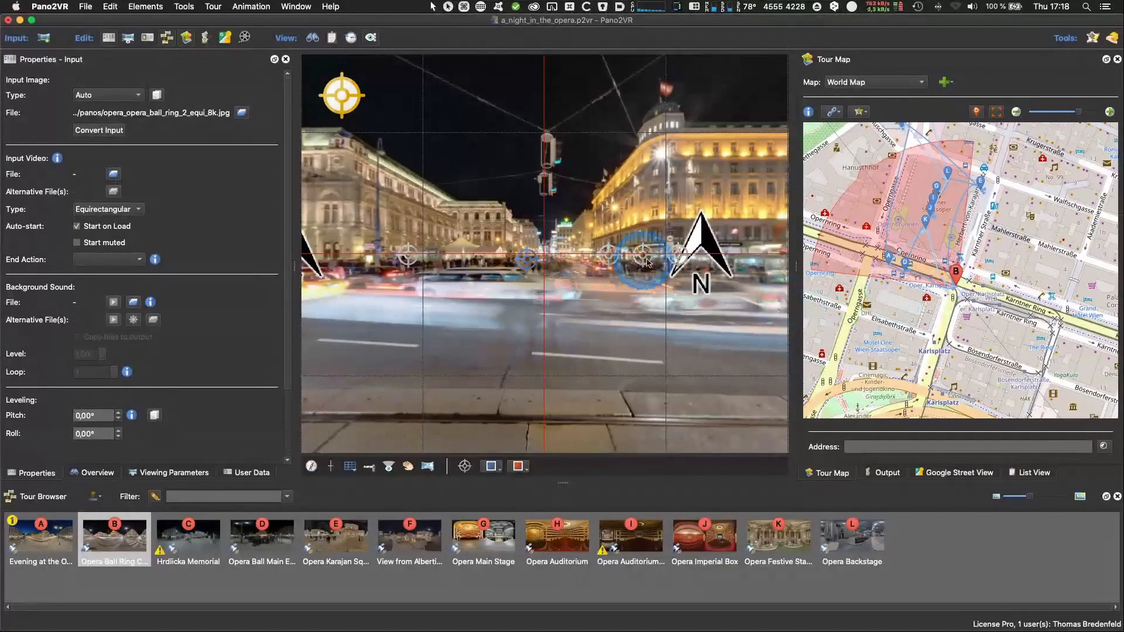
left_click(450, 302)
left_click_drag(450, 302, 462, 339)
mouse_move(625, 348)
left_mouse_down()
mouse_move(641, 341)
mouse_move(620, 341)
mouse_move(630, 341)
left_mouse_up()
left_click_drag(440, 354, 611, 354)
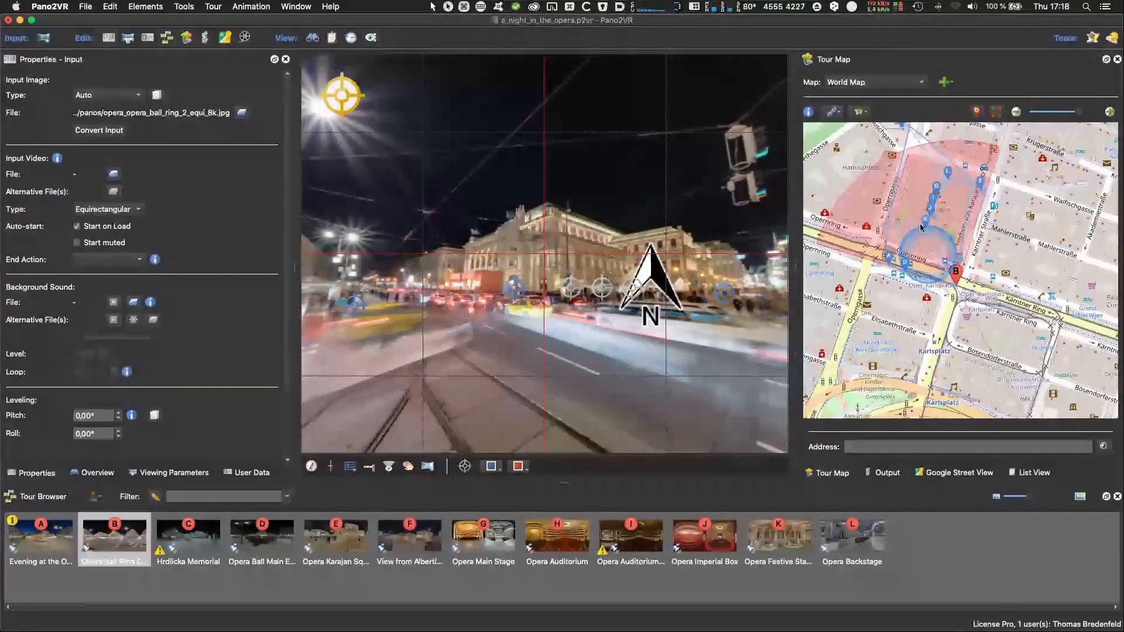
Step: Correct the north direction of the View from Albertina panorama so its view cone points south over the opera building
left_click_drag(931, 202, 958, 347)
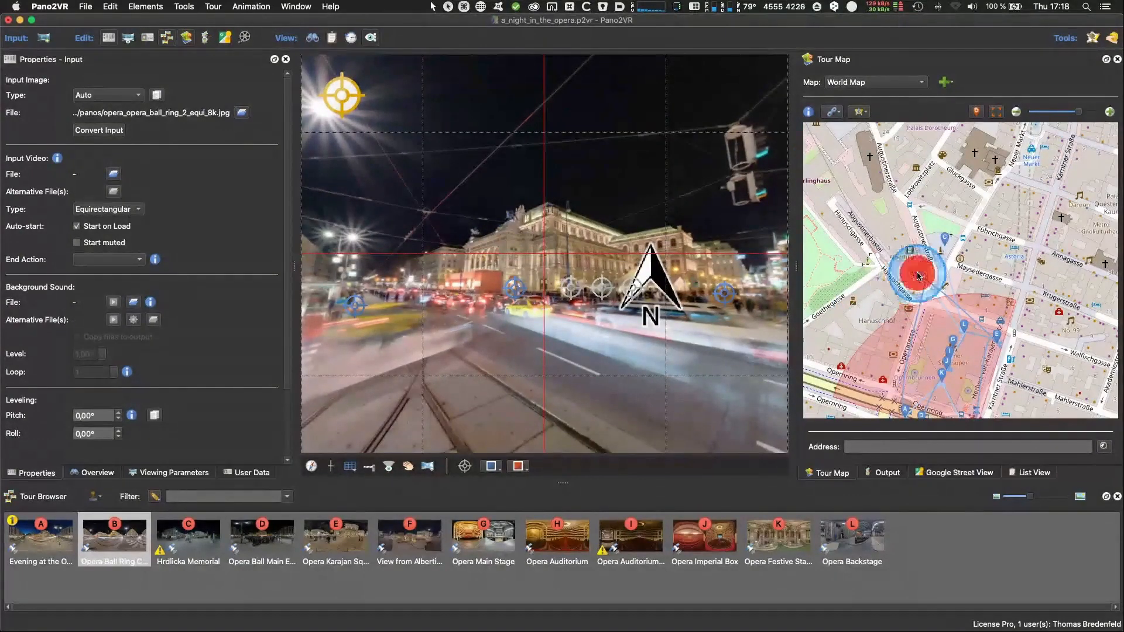
left_click(912, 275)
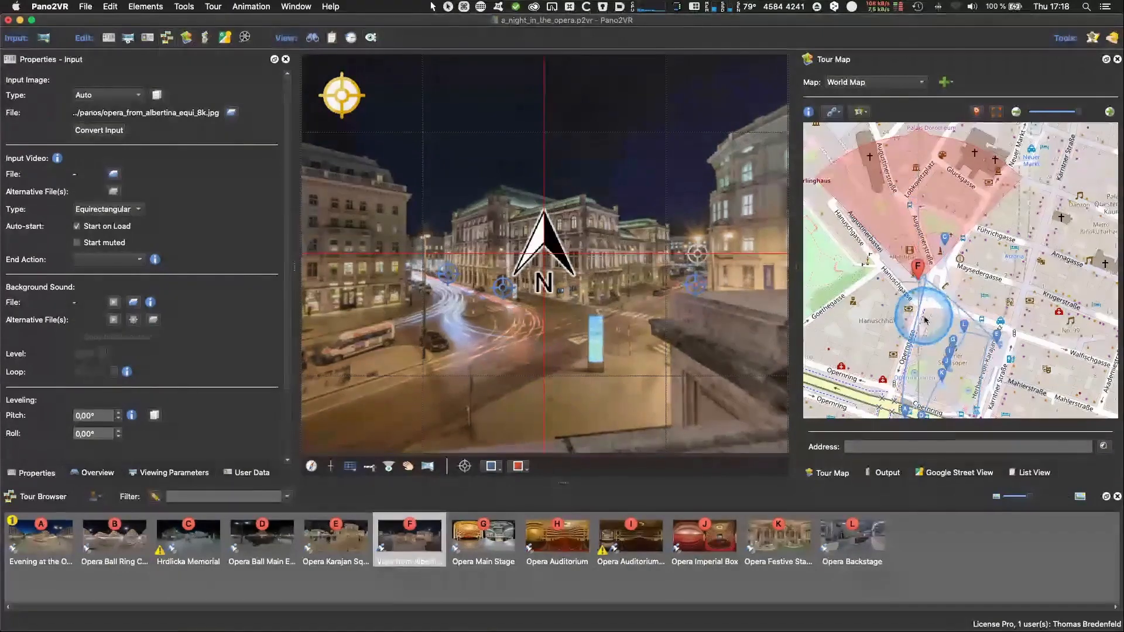
left_click_drag(593, 306, 572, 339)
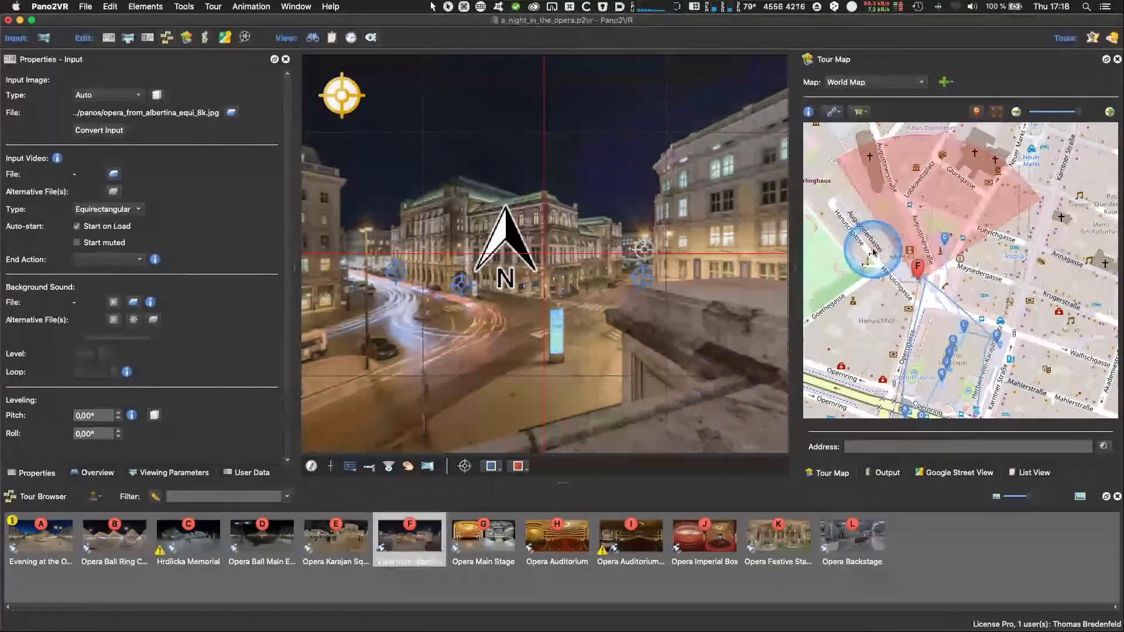
mouse_move(503, 251)
left_mouse_down()
mouse_move(537, 239)
mouse_move(504, 258)
mouse_move(539, 258)
mouse_move(485, 260)
left_mouse_up()
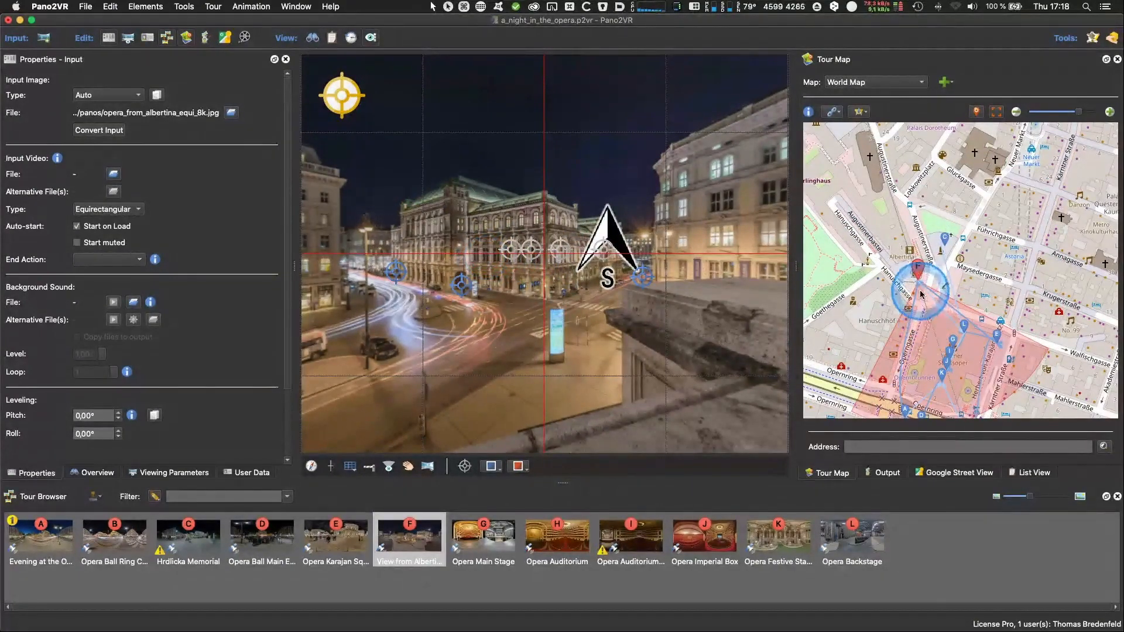
left_click_drag(927, 297, 618, 367)
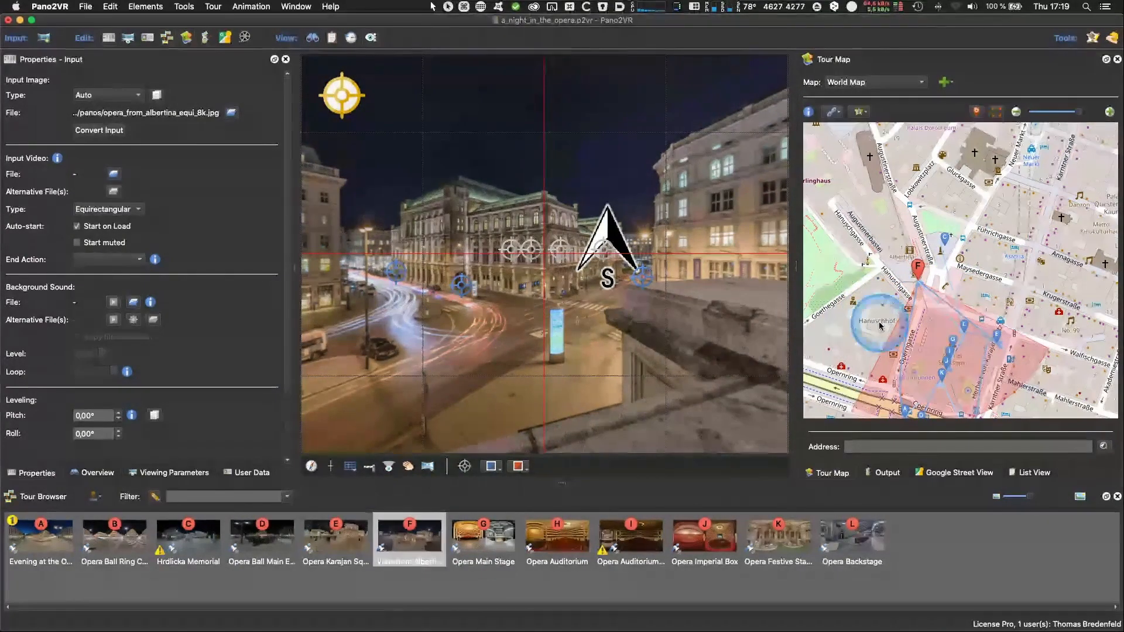
key("ctrl")
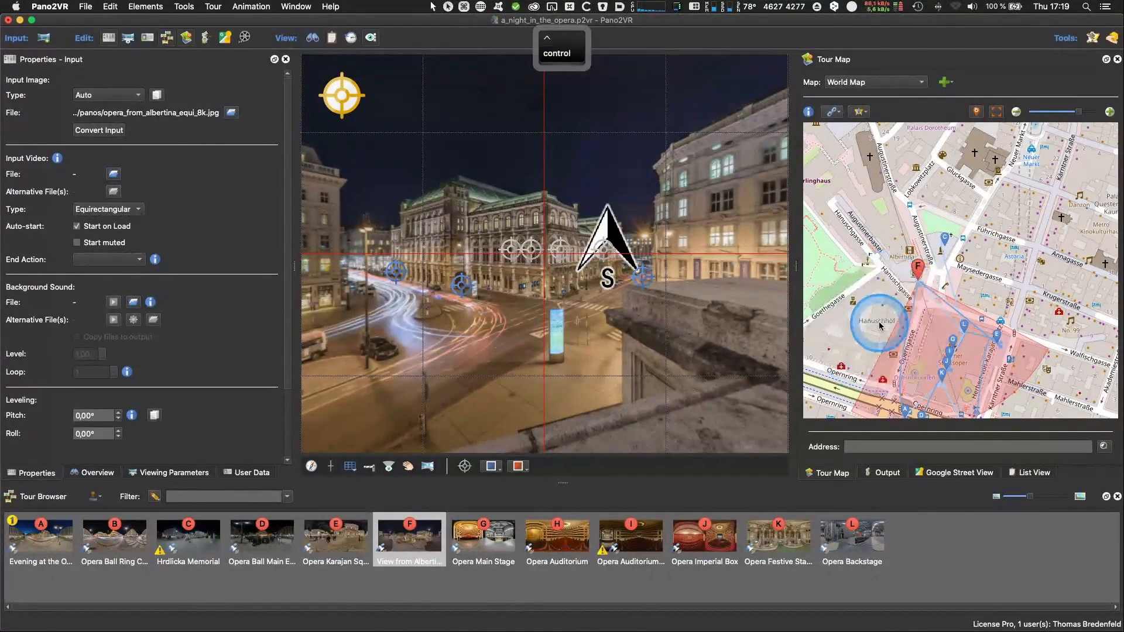
key("ctrl+s")
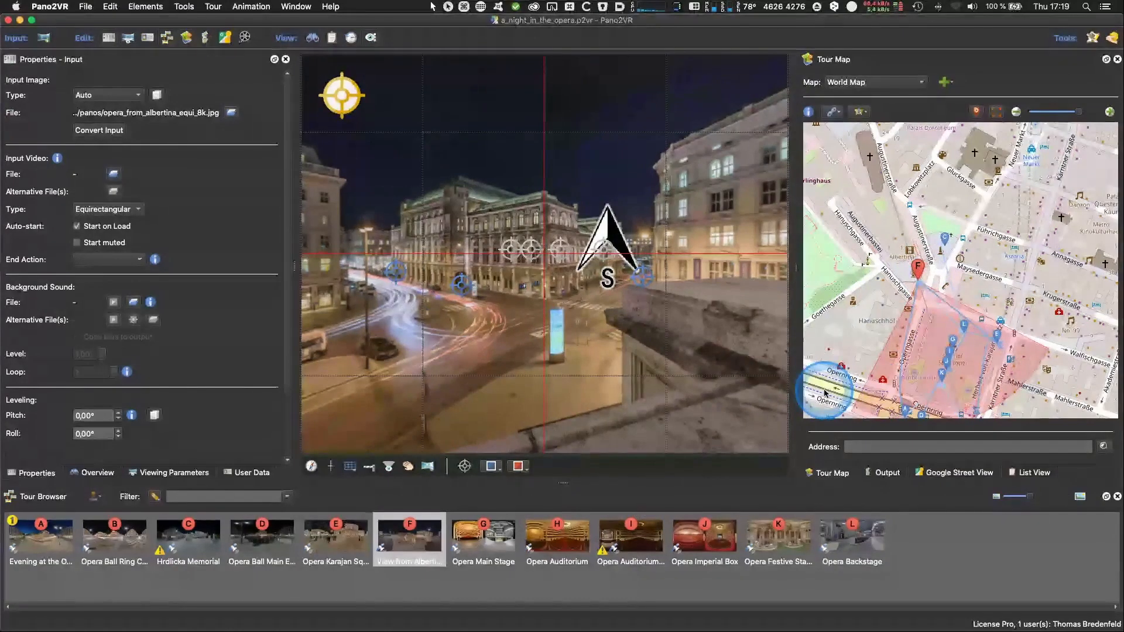
Step: Open the Hrdlicka Memorial panorama and correct its north direction so its view cone points south over the opera
left_click(944, 236)
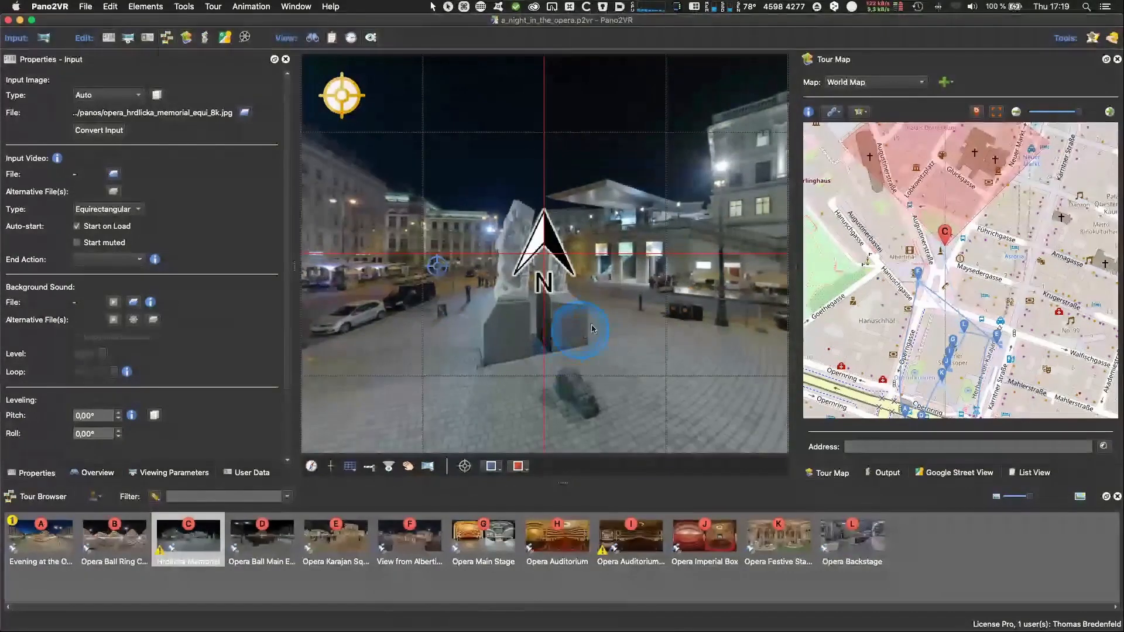
left_click_drag(596, 325, 525, 283)
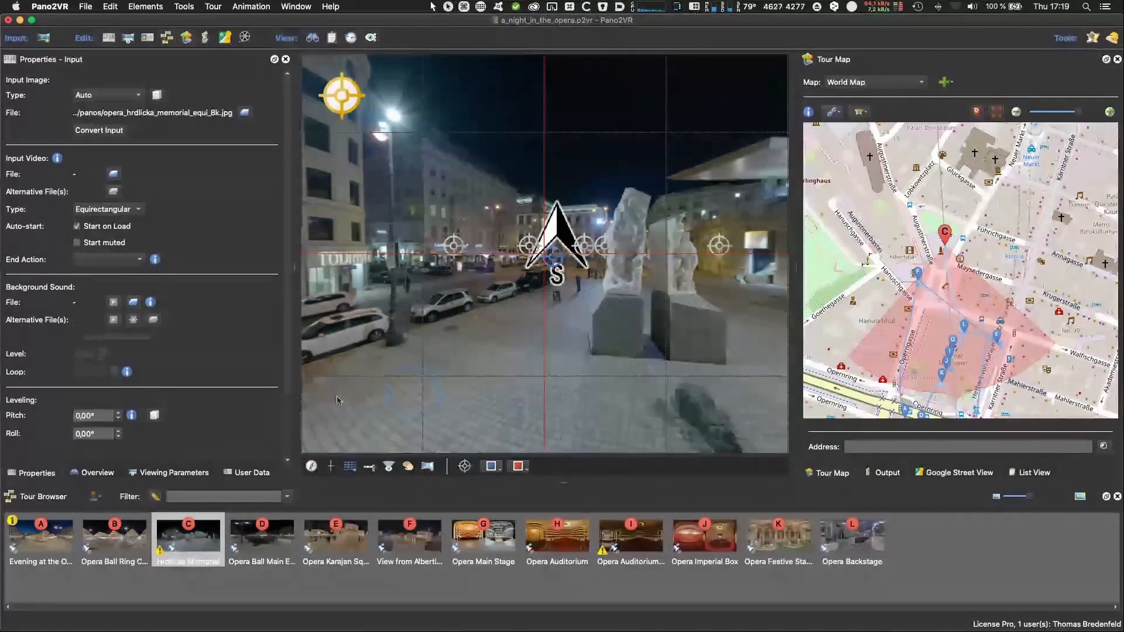
Step: Inspect the Hrdlicka Memorial's coordinates and north value in its user data, and compare the panorama's heading with the tour map
left_click(246, 472)
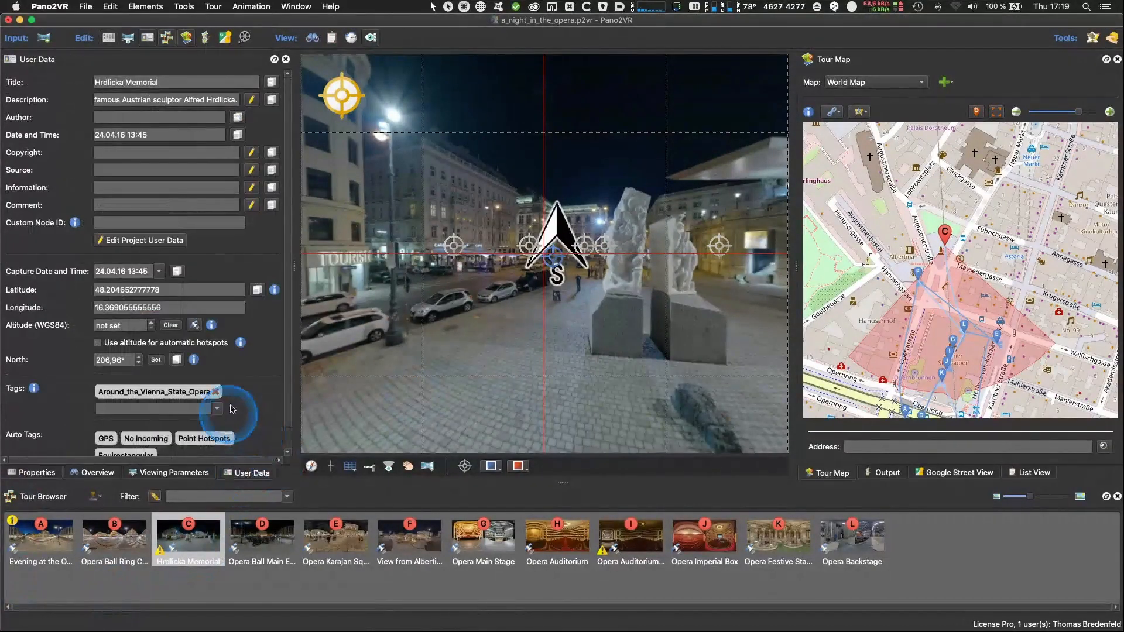
double_click(128, 359)
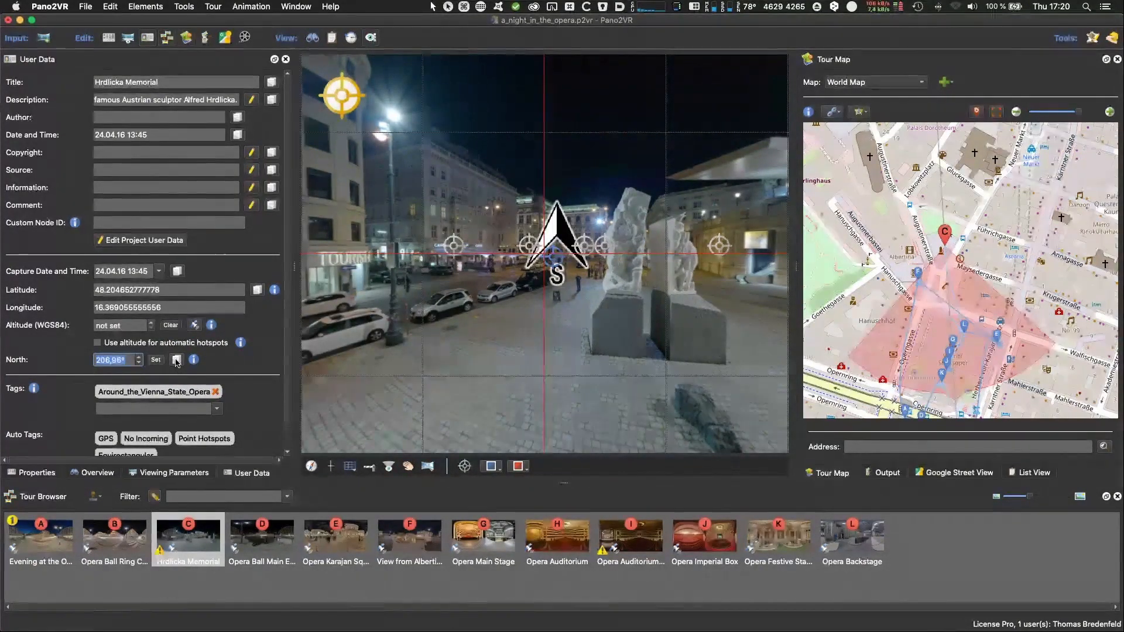
left_click(255, 293)
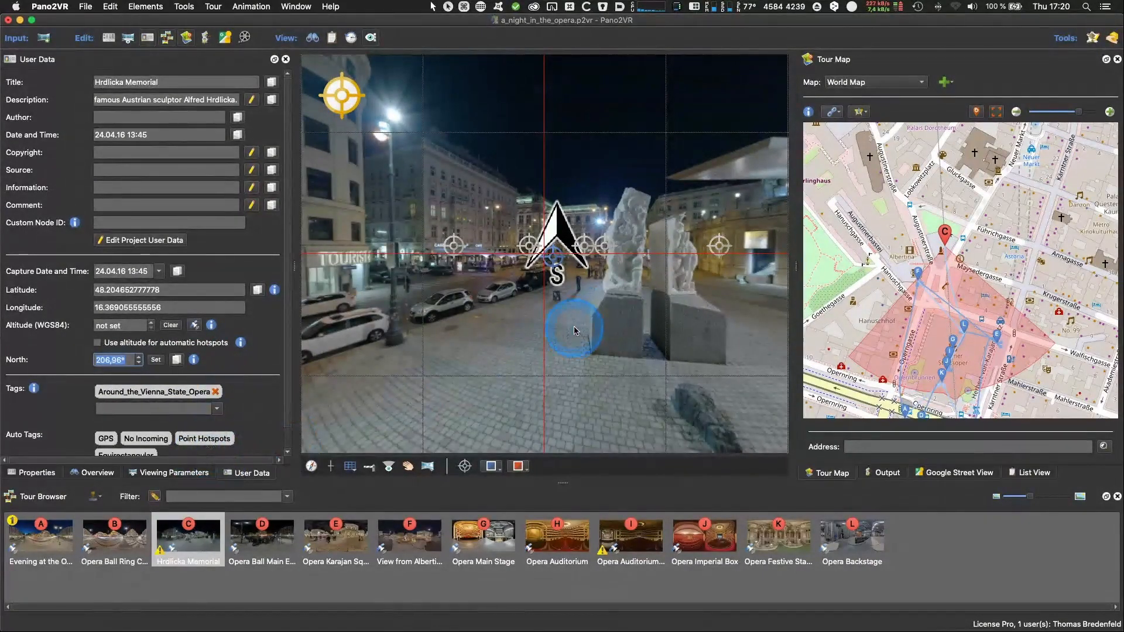
left_click_drag(562, 369, 577, 401)
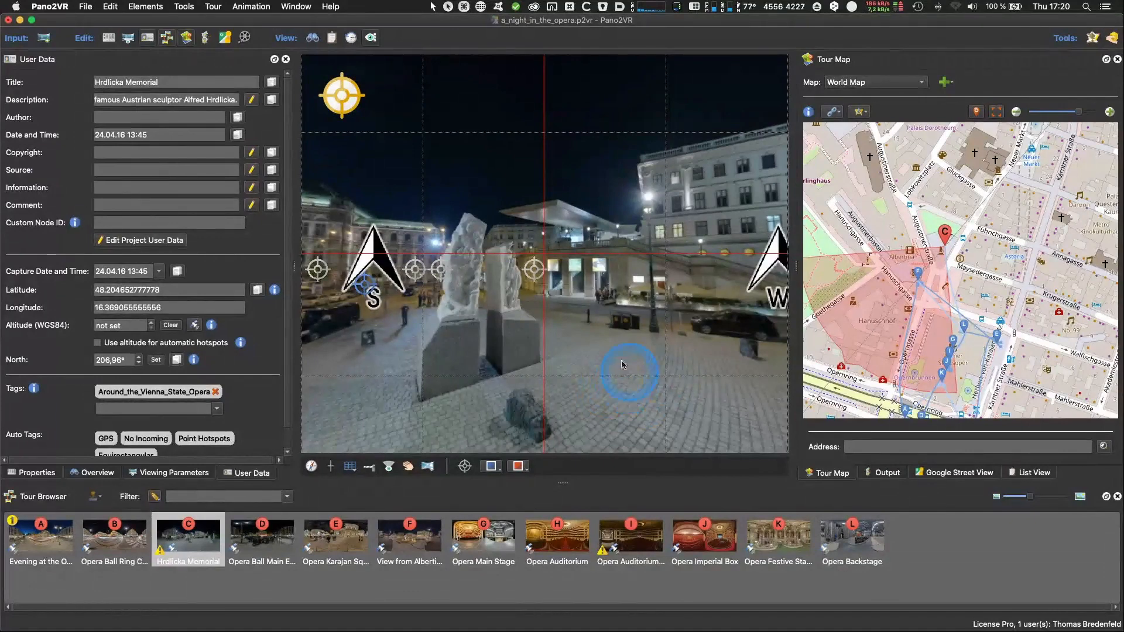
mouse_move(457, 357)
left_mouse_down()
mouse_move(447, 371)
mouse_move(495, 297)
left_mouse_up()
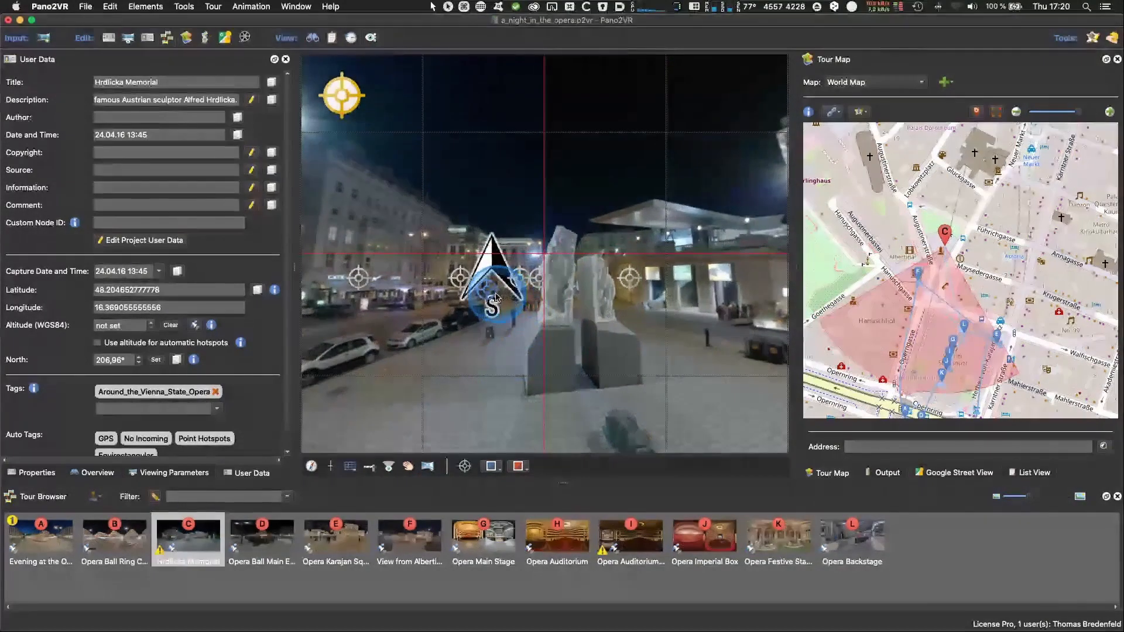
mouse_move(487, 294)
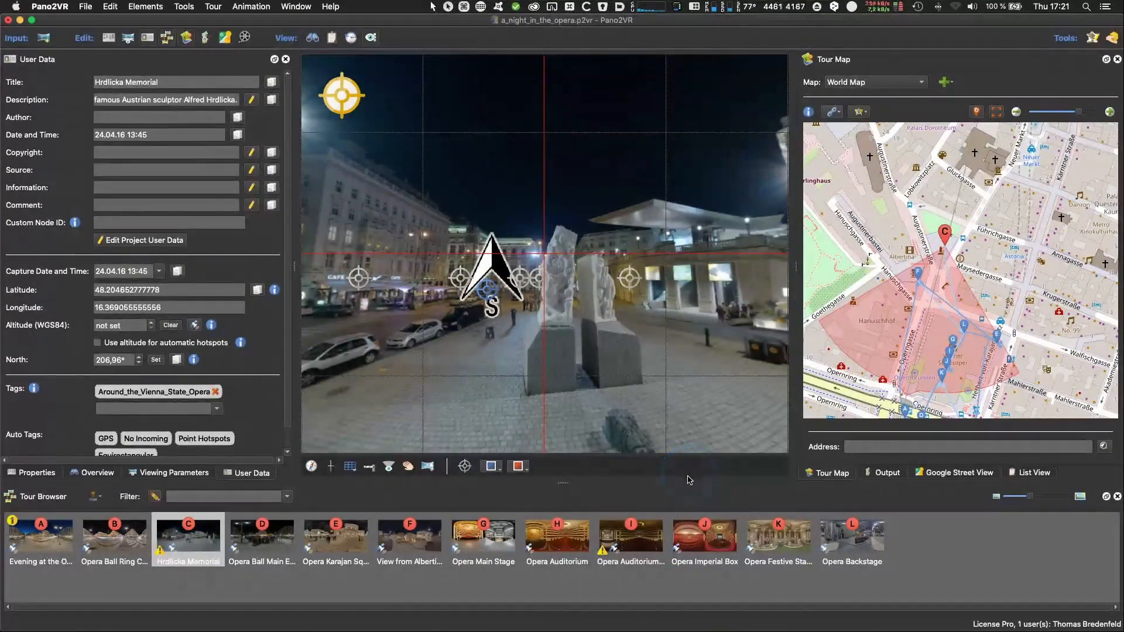
Step: Show Pano2VR's output settings, switch to Panotour Pro and examine the build settings of the A Night at the Opera project
left_click(883, 472)
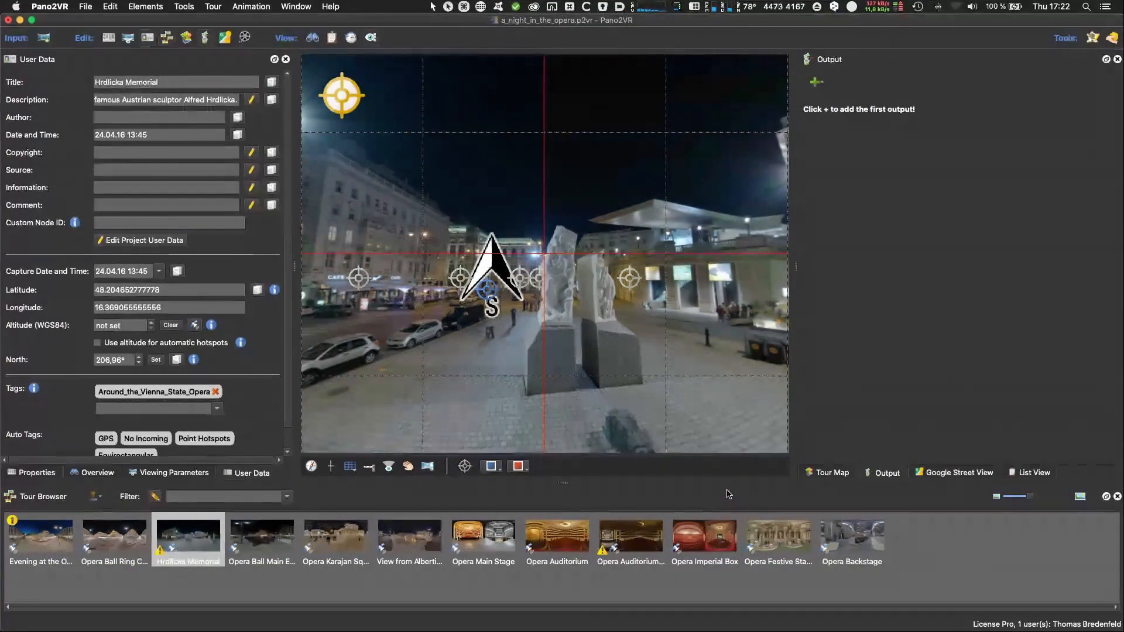
key("super+Tab")
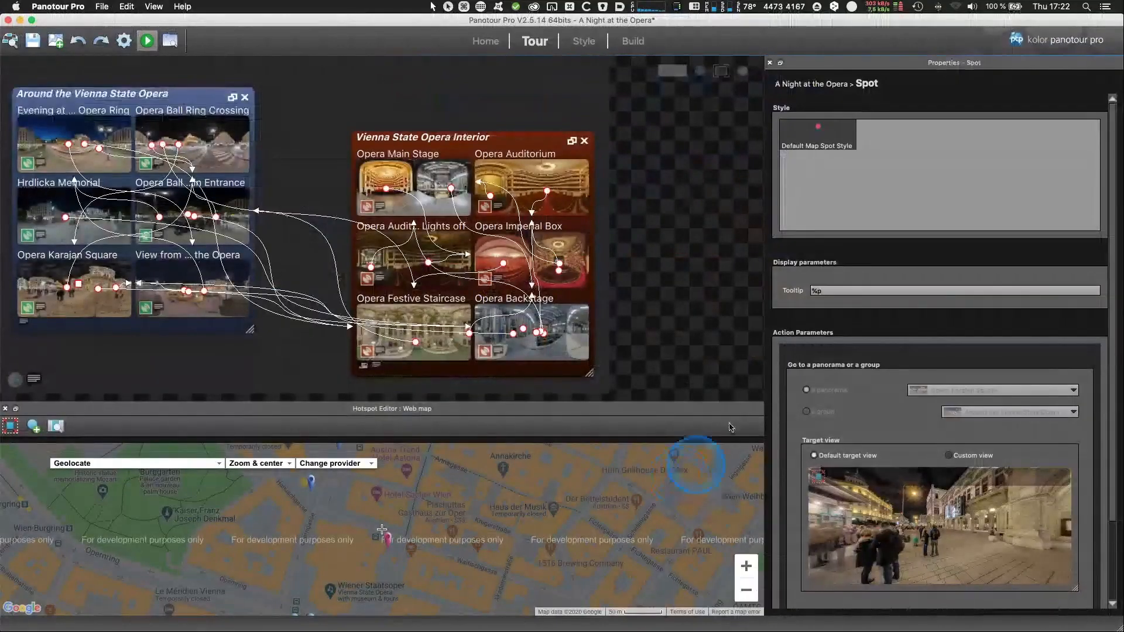
left_click(634, 42)
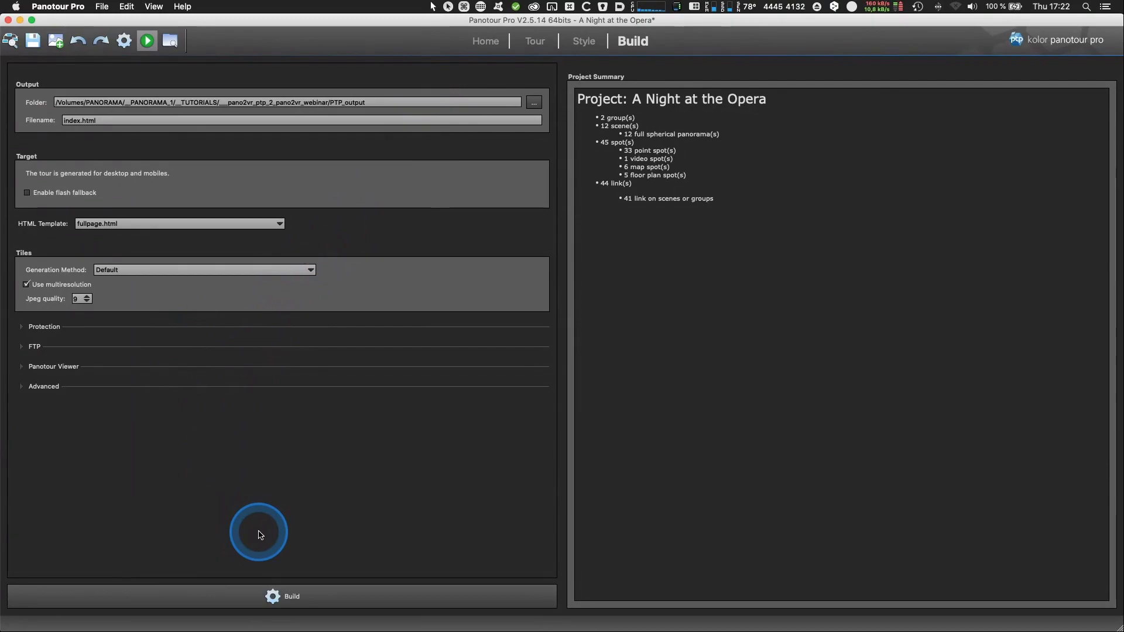
Step: Switch back to Pano2VR, add a Transformation output and set its type to Stereographic
key("super+Tab")
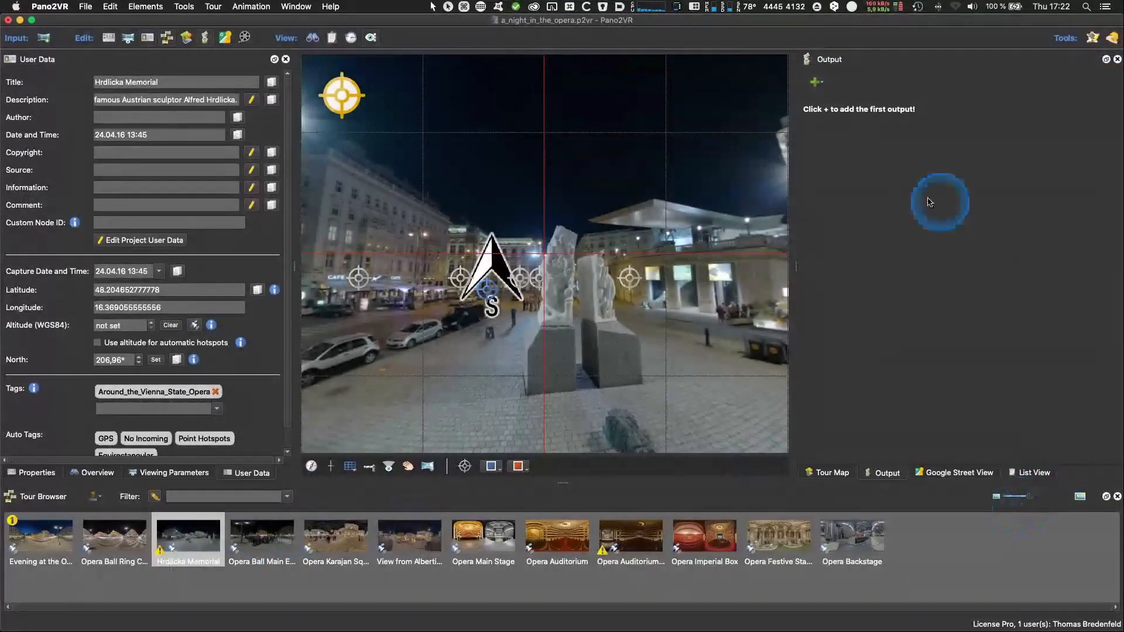
left_click(817, 82)
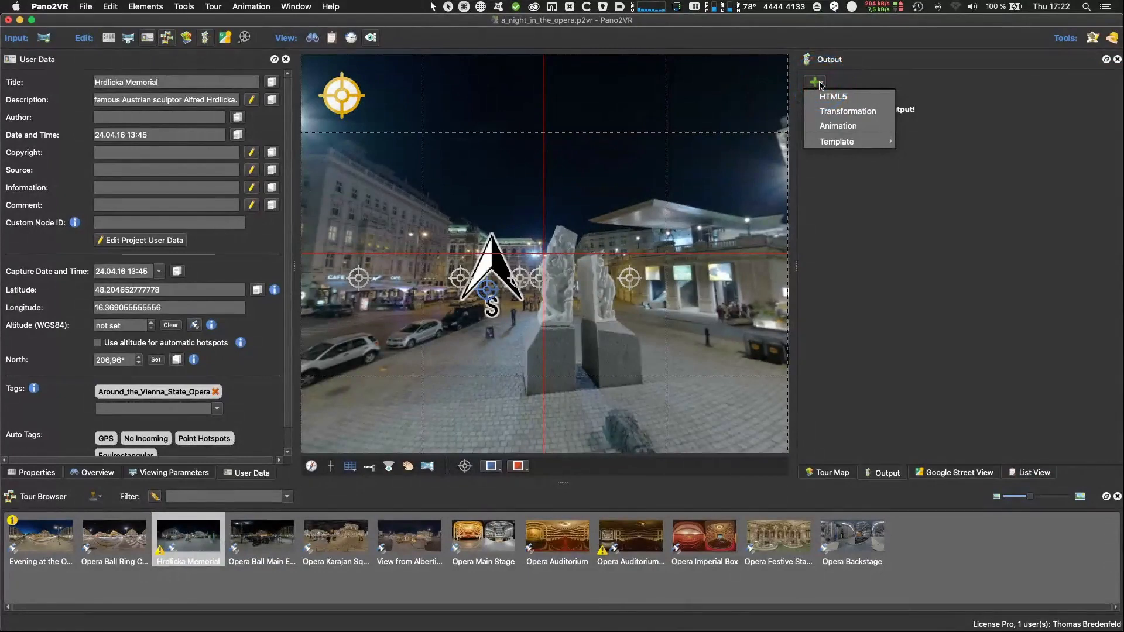
left_click(841, 111)
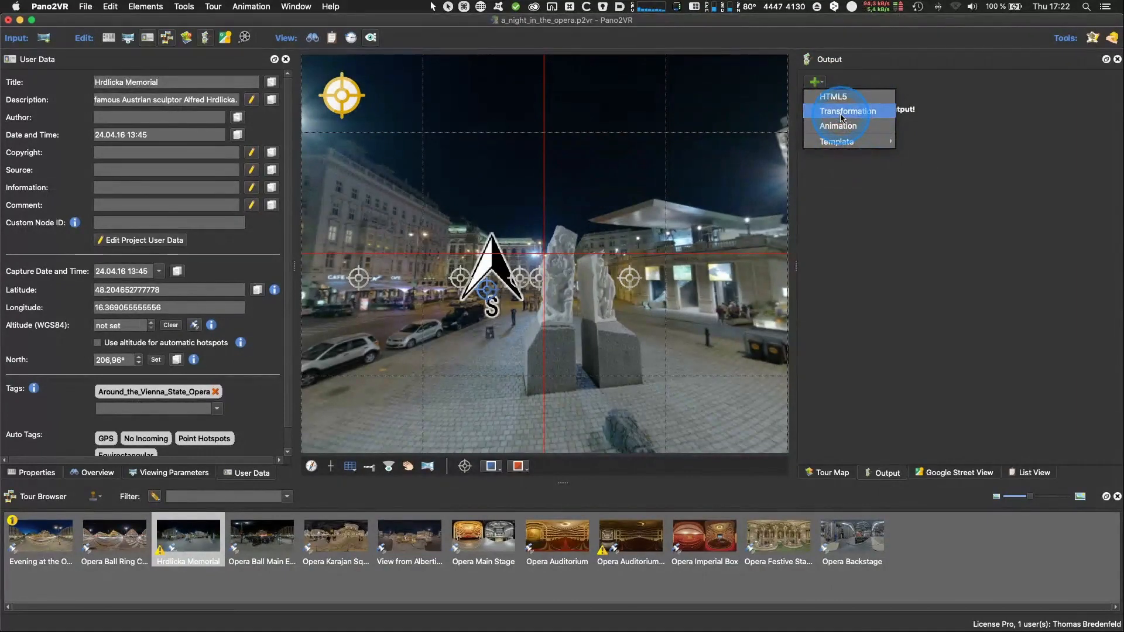
left_click(841, 112)
left_click(809, 174)
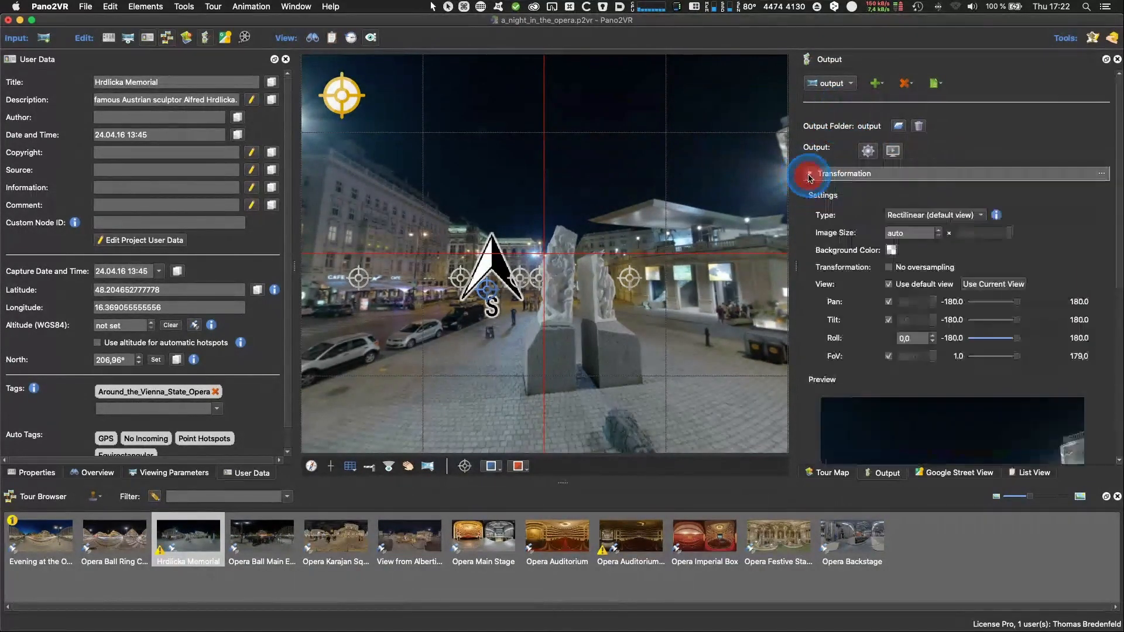
left_click(948, 218)
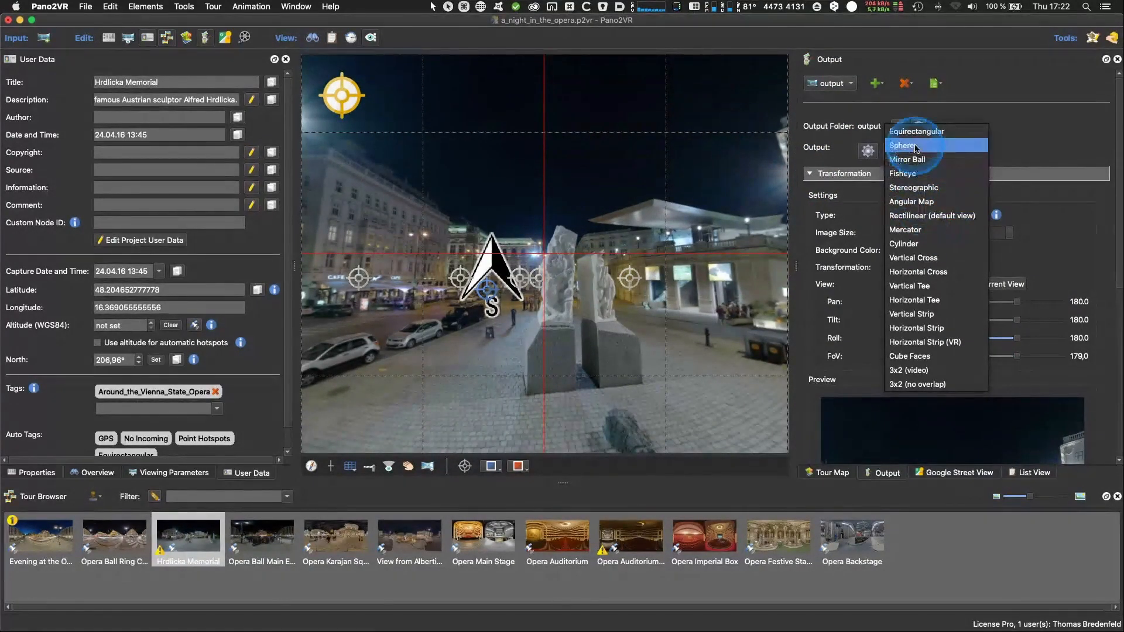
left_click(913, 334)
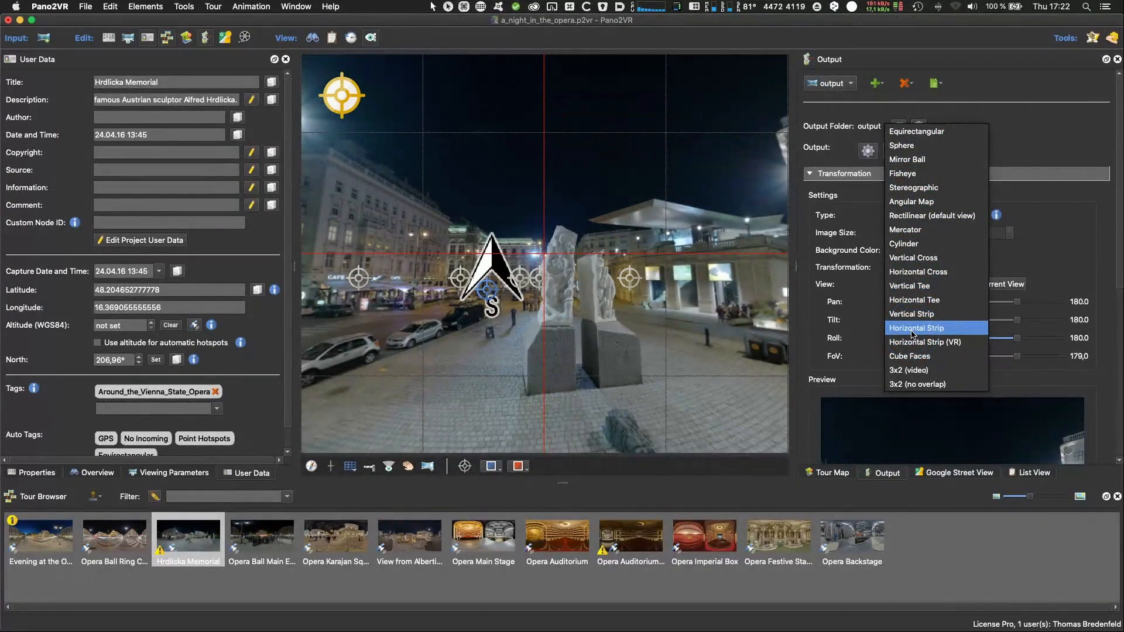
left_click(913, 187)
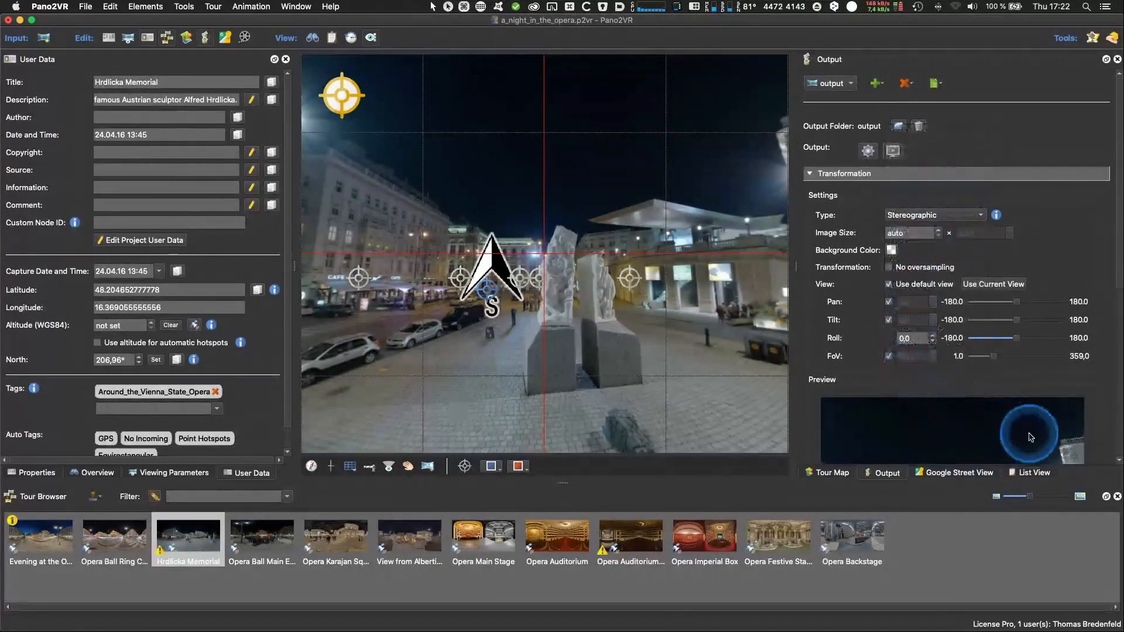
Step: Turn off the default view for the Stereographic transformation and set a little-planet view with tilt -77.1 and FoV 303.2
scroll(1058, 292, "down", 2)
scroll(1058, 292, "down", 3)
scroll(955, 379, "down", 4)
scroll(954, 371, "up", 6)
scroll(1021, 123, "down", 1)
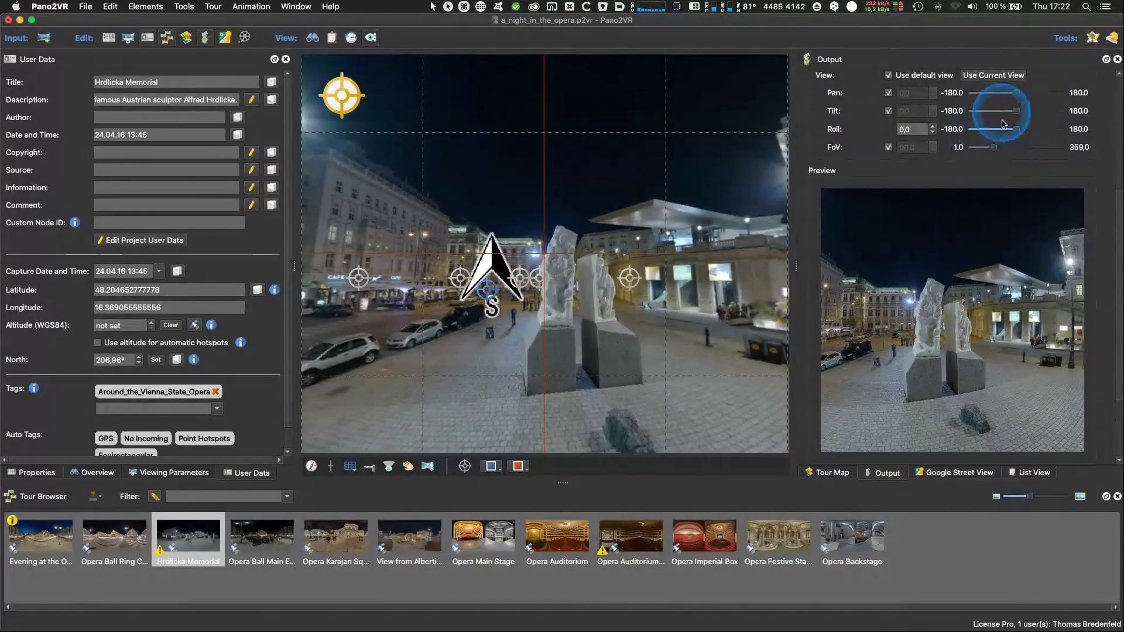
left_click(1017, 111)
left_click(916, 110)
left_click(888, 75)
left_click(1009, 112)
left_click_drag(1009, 113, 1047, 183)
scroll(971, 280, "down", 3)
scroll(969, 279, "up", 4)
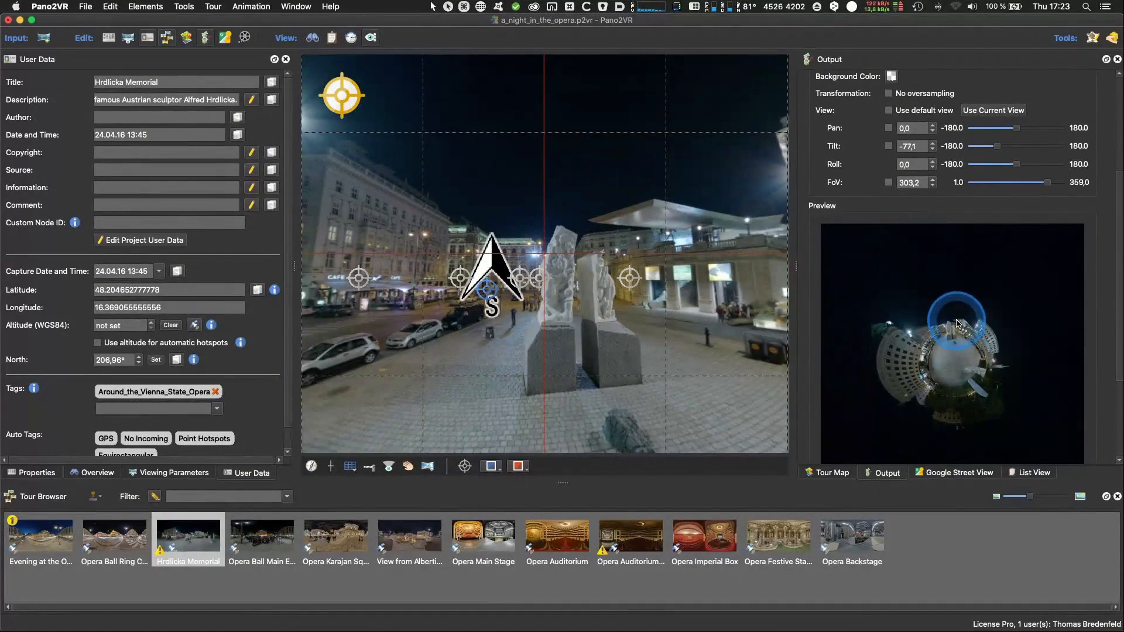
scroll(958, 320, "up", 5)
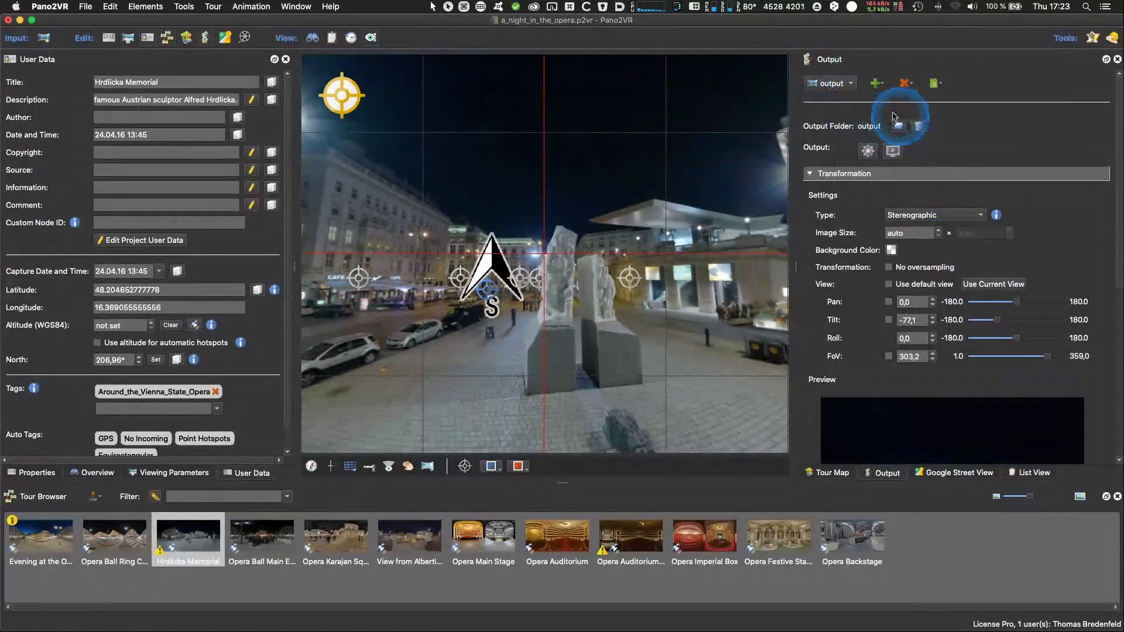
Step: Replace the Transformation output with an Animation output and inspect its Transitions settings
left_click(904, 85)
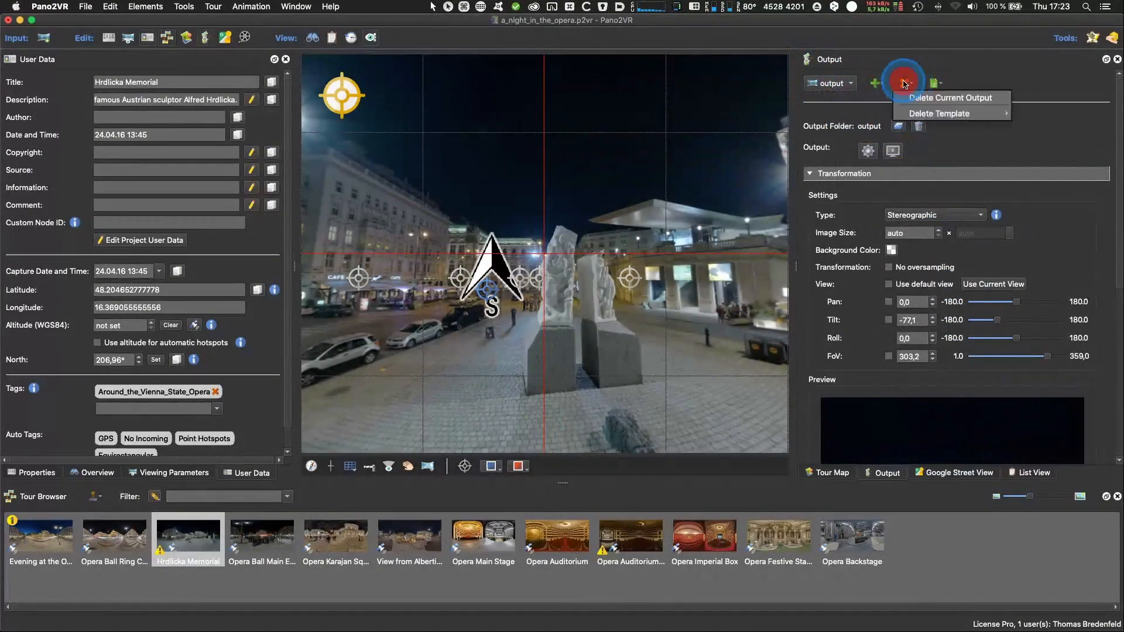
left_click(930, 99)
left_click(816, 82)
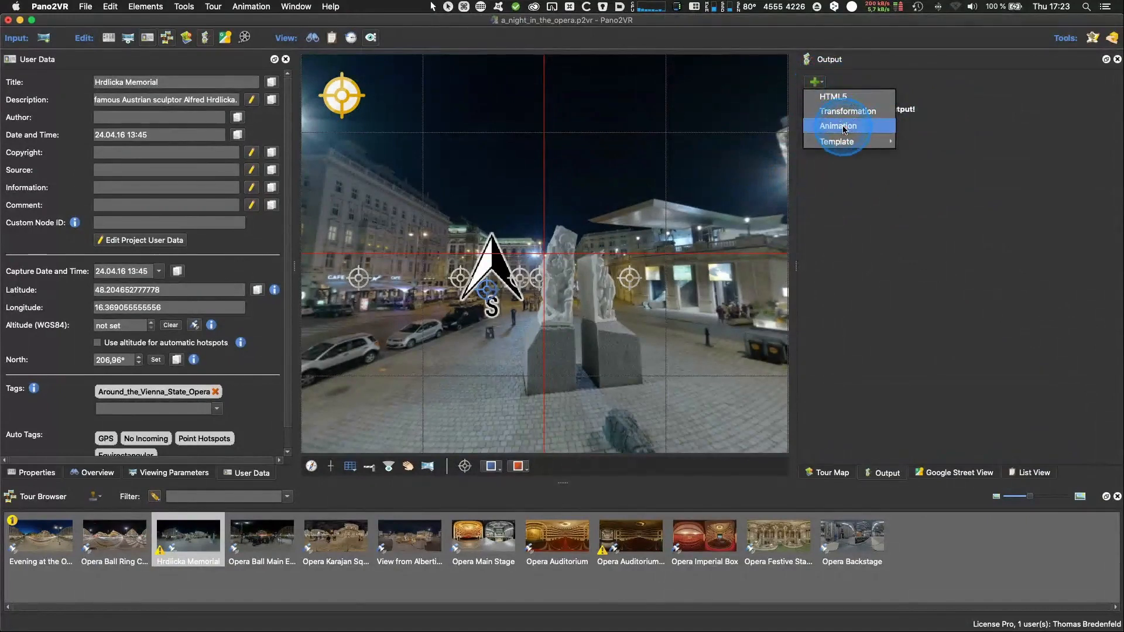
left_click(844, 129)
left_click(810, 192)
left_click(810, 174)
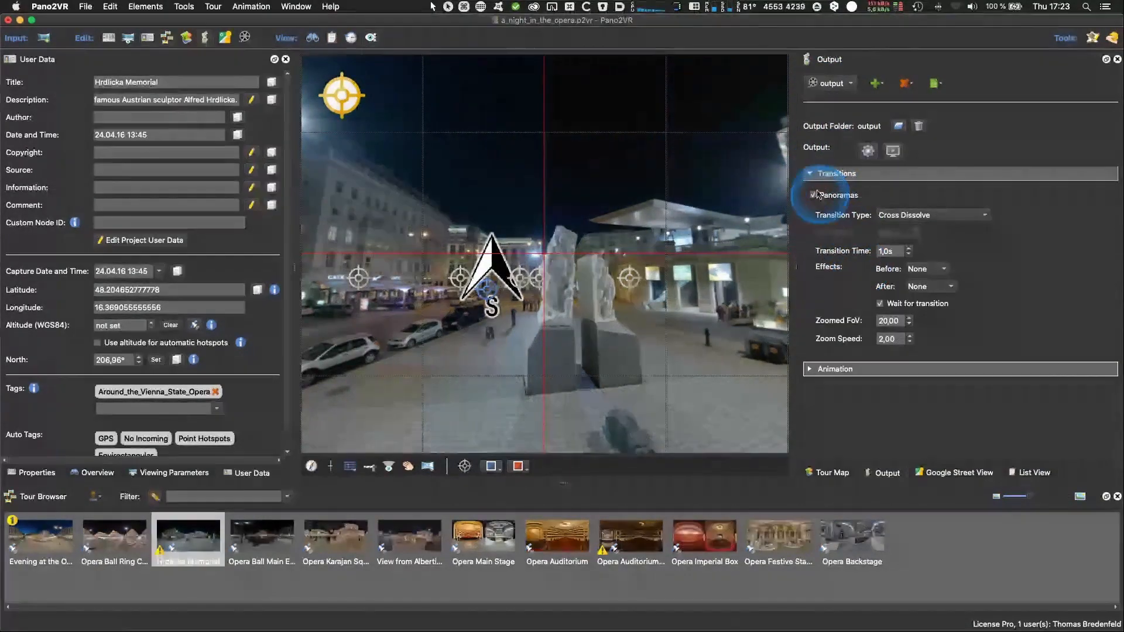
left_click(815, 174)
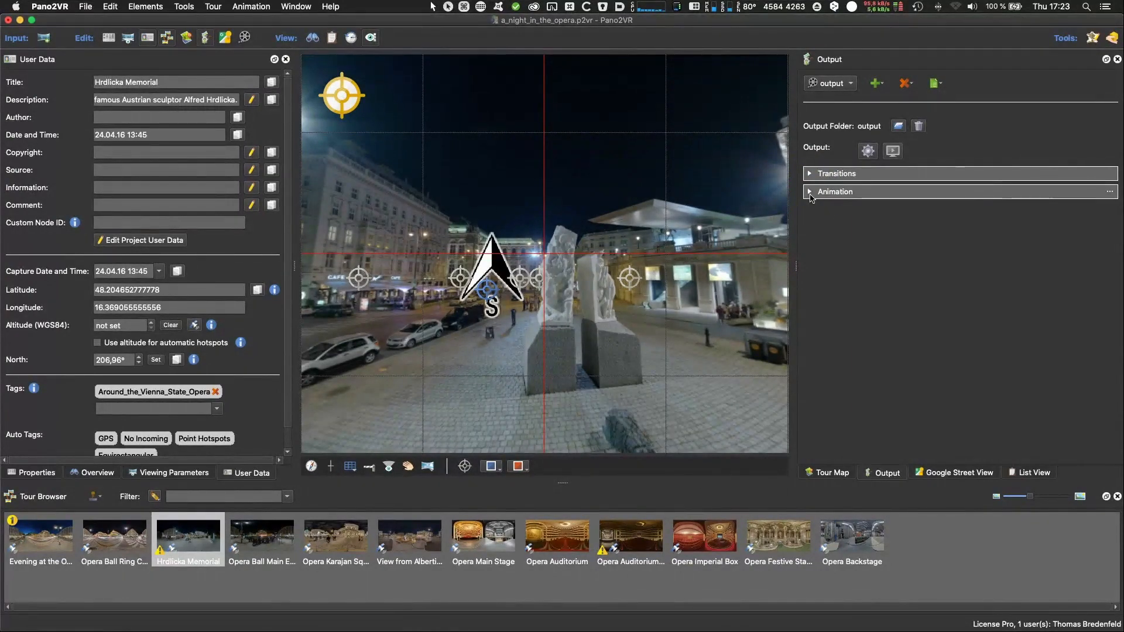
left_click(844, 263)
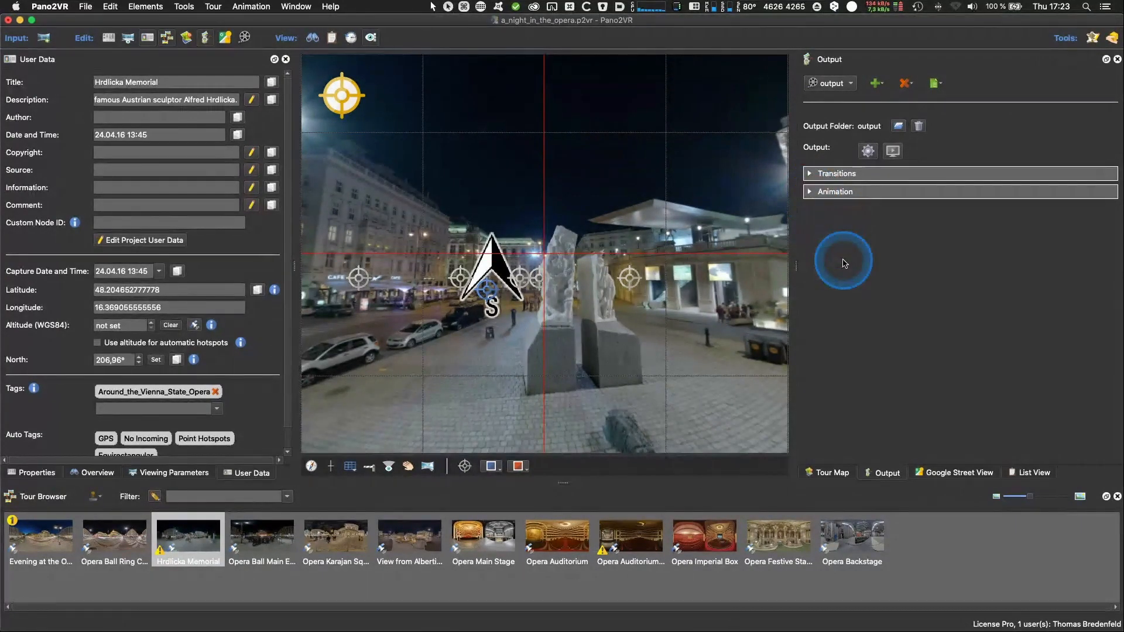
left_click(880, 256)
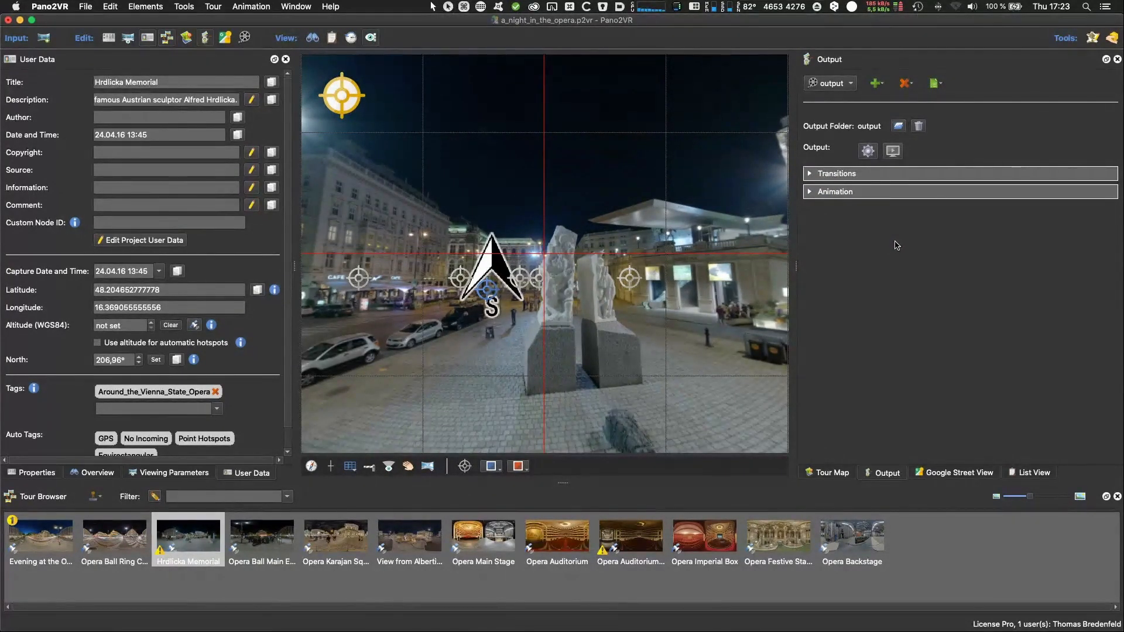
left_click(810, 174)
left_click(810, 173)
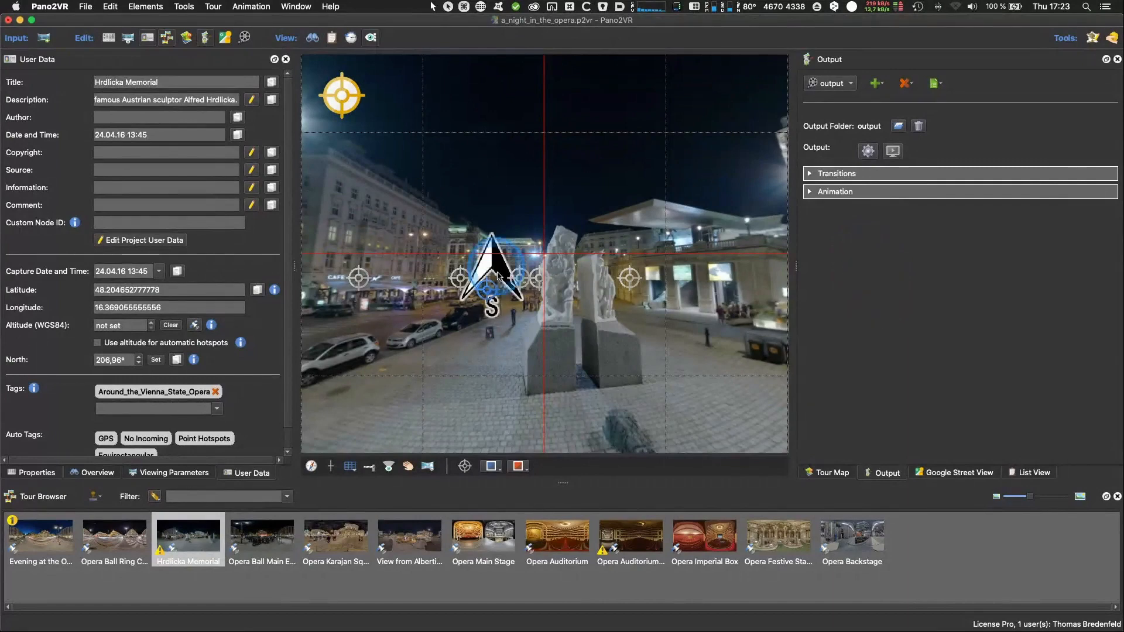
Step: Replace the Animation output with an HTML5 output and inspect its Auto Rotation & Animation settings
left_click(830, 82)
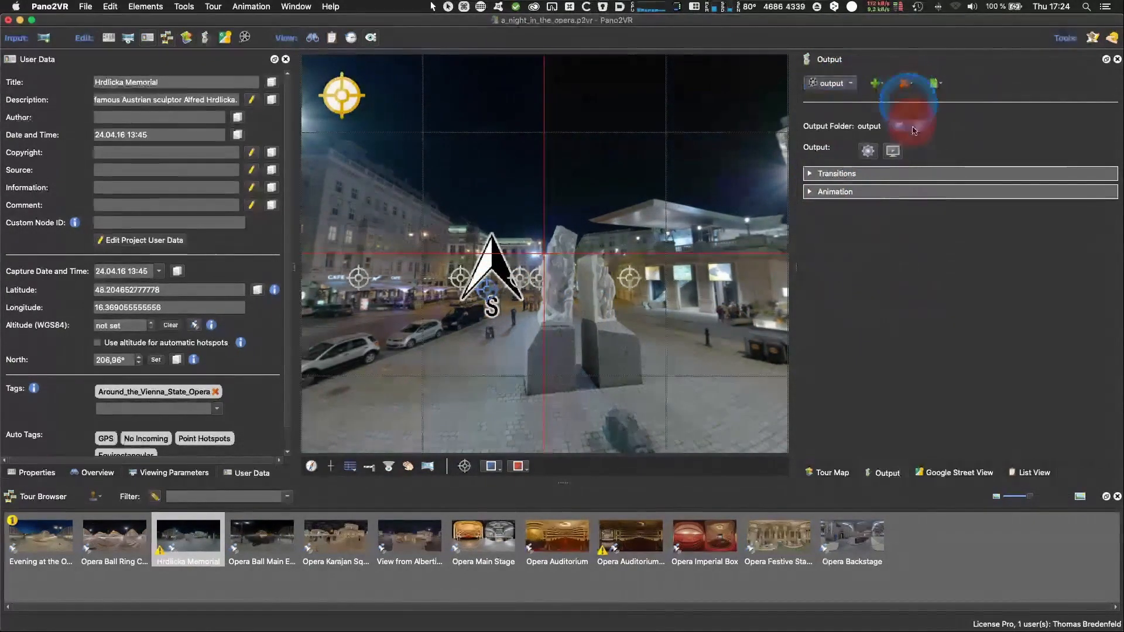
left_click(908, 84)
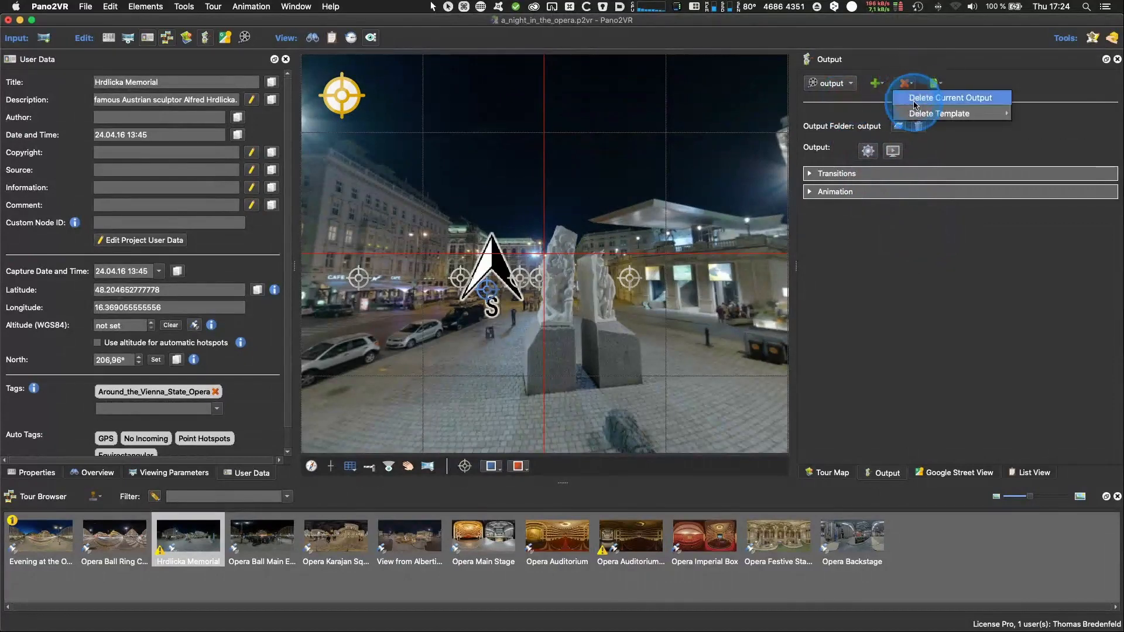
left_click(931, 98)
left_click(814, 82)
left_click(845, 97)
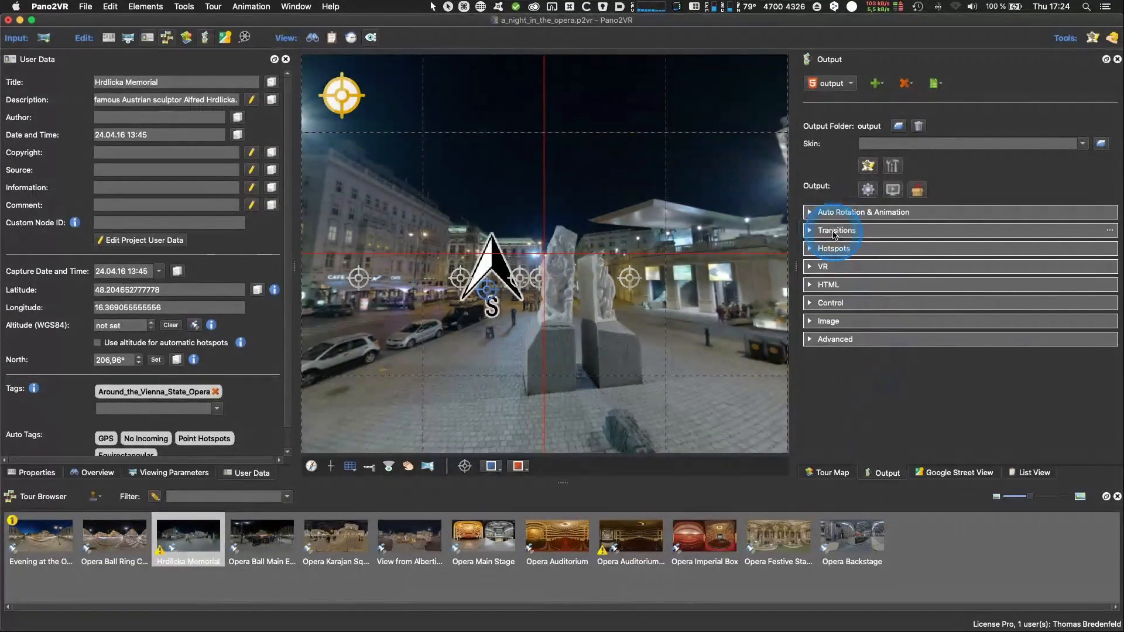
left_click(816, 215)
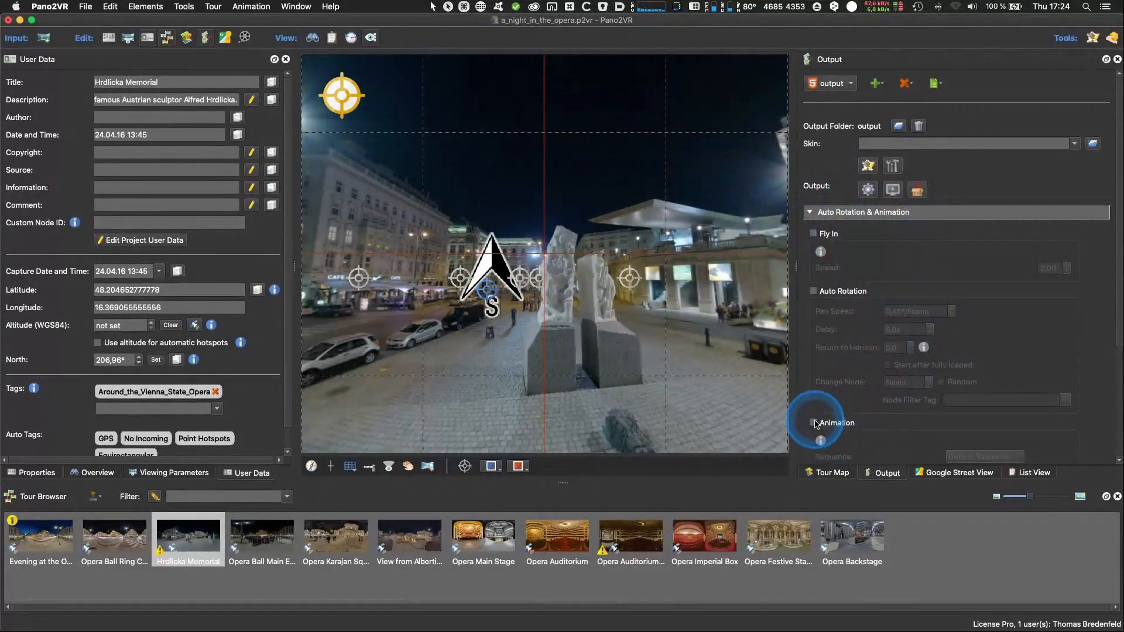
left_click(810, 215)
Step: Switch to Panotour Pro and display the project-level properties of the A Night at the Opera tour
key("super+Tab")
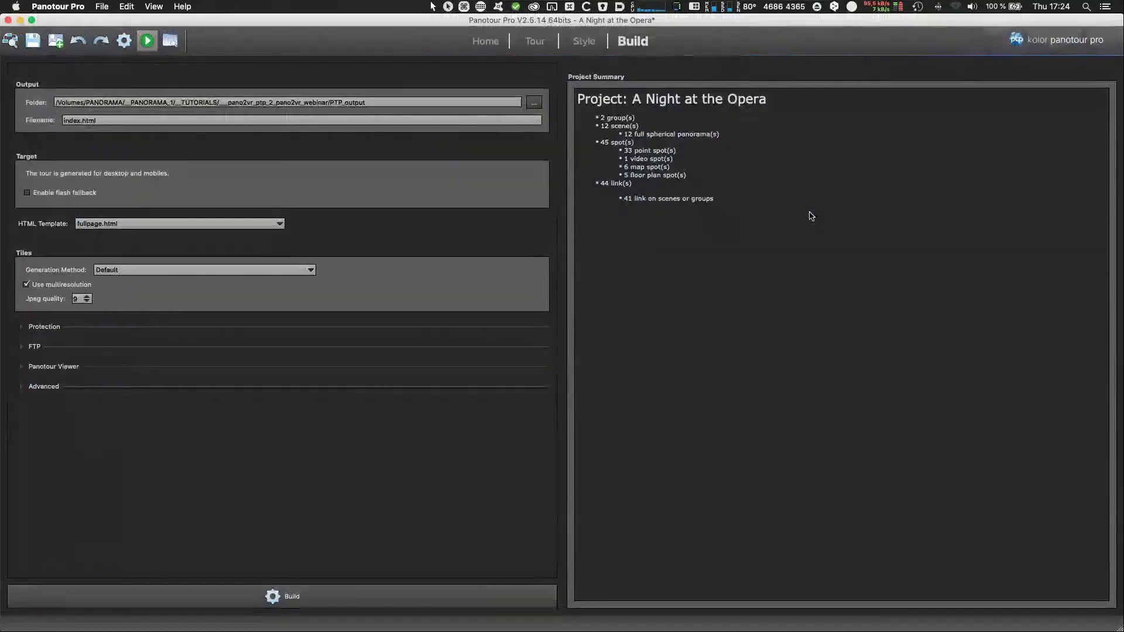
left_click(534, 41)
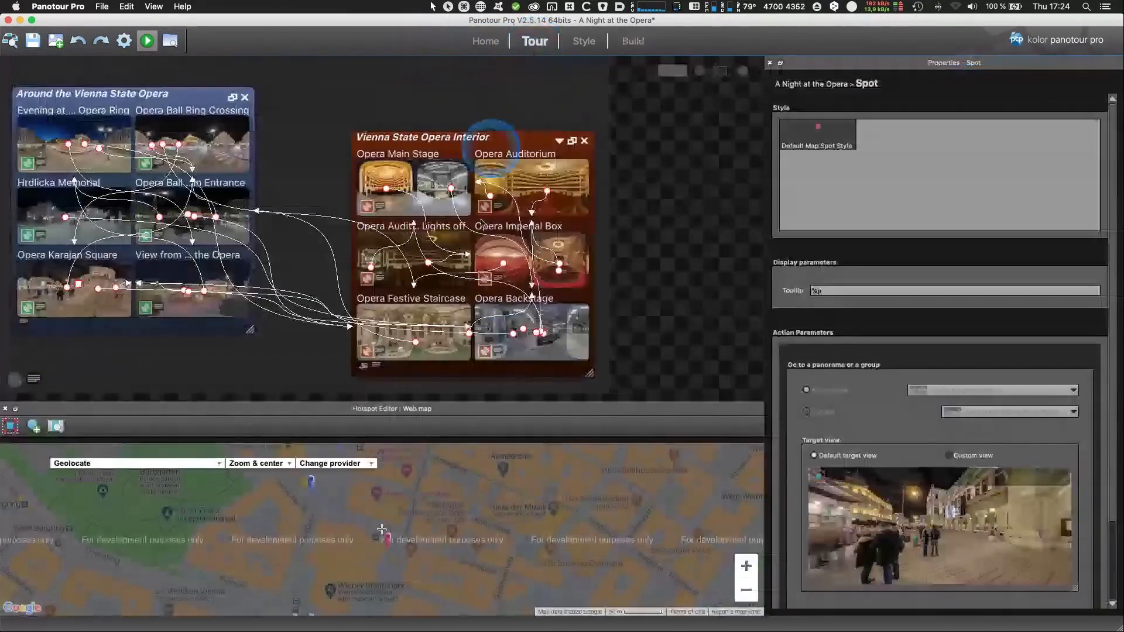
left_click(322, 109)
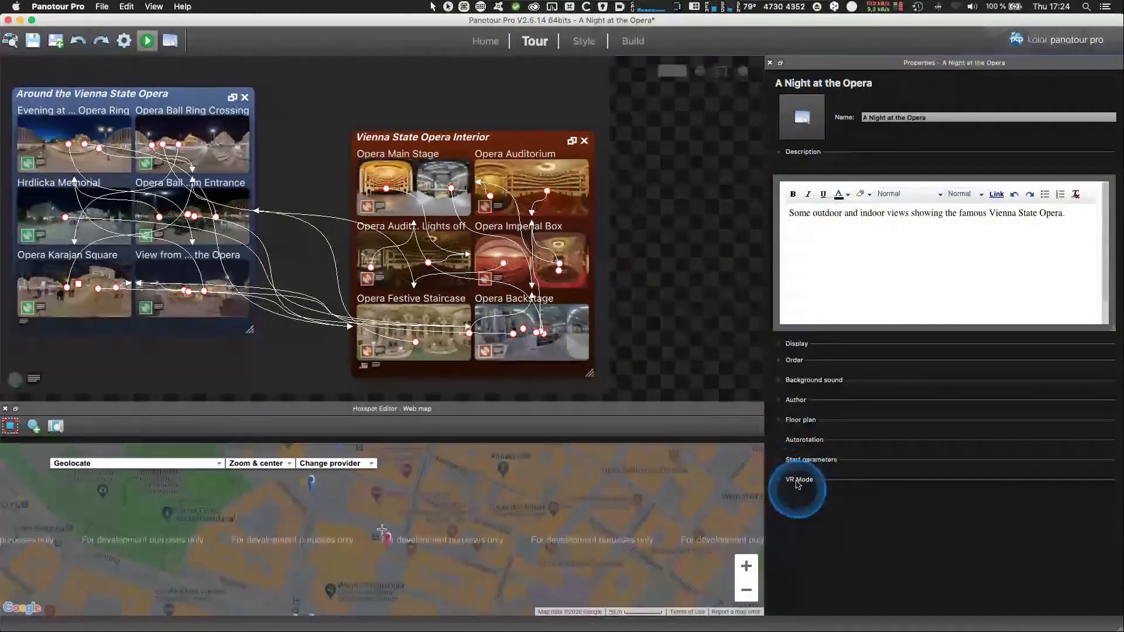
Step: Examine the tour's project-level Autorotation settings, including the direction, delay, speed and autotour options
left_click(788, 439)
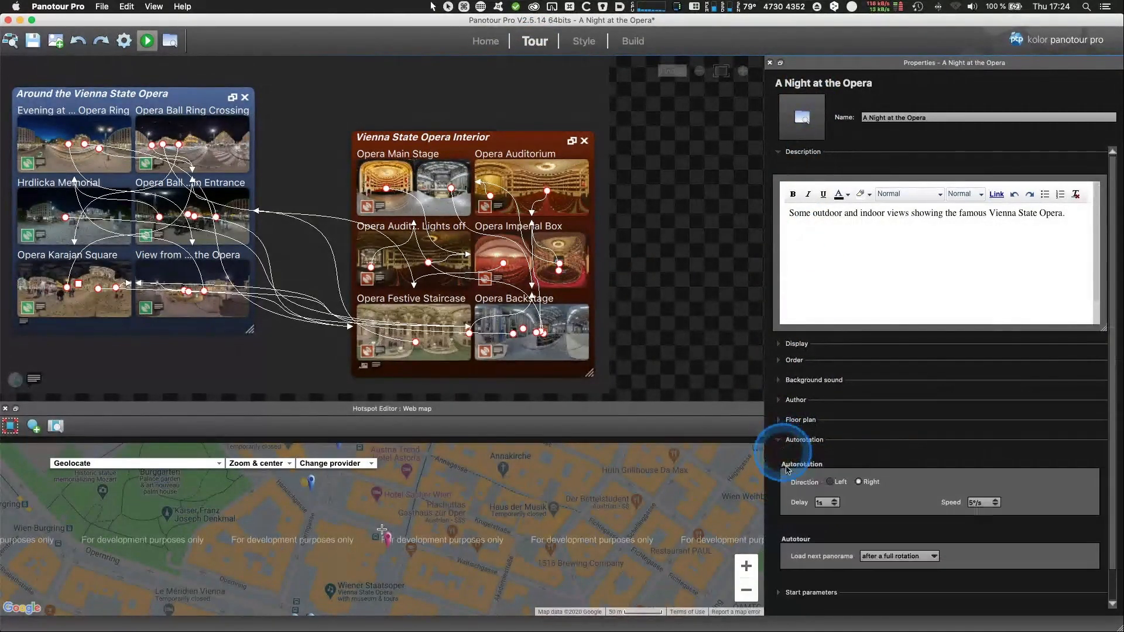
left_click(784, 400)
left_click(784, 401)
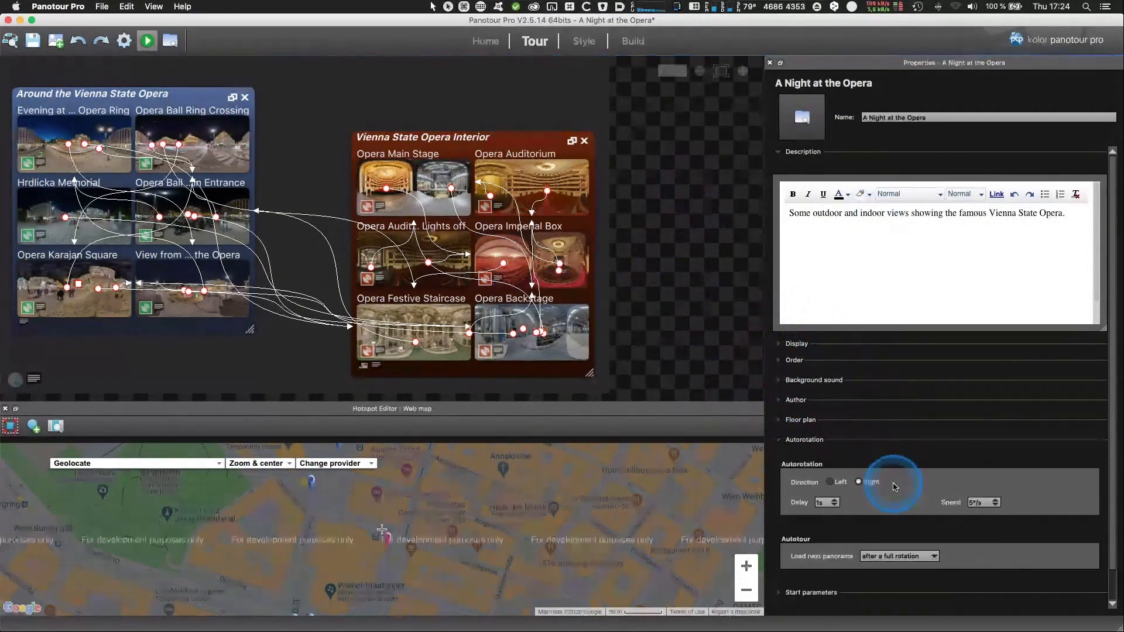
Step: Switch to Pano2VR and inspect the context menu options in the HTML5 output's Control settings
key("super+Tab")
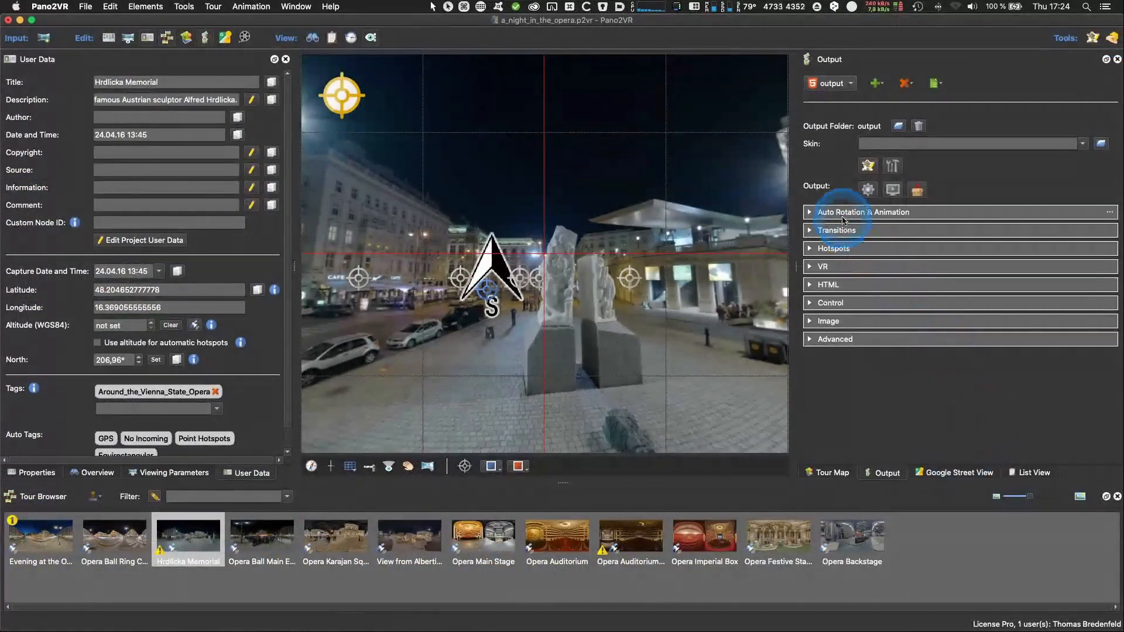
left_click(818, 214)
left_click(820, 215)
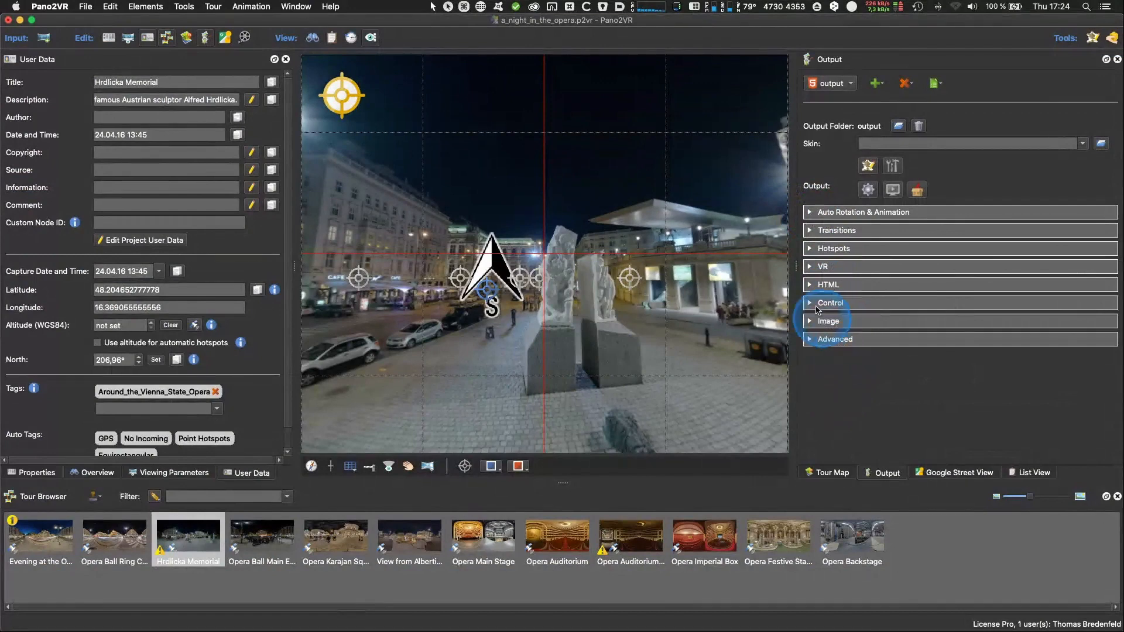
left_click(813, 305)
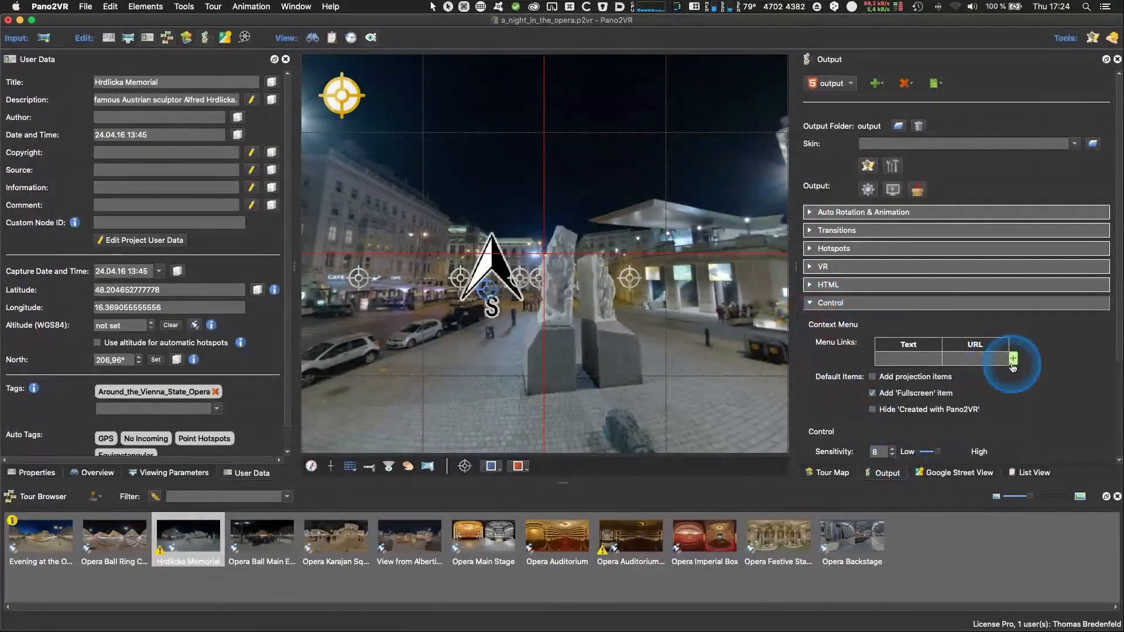
scroll(936, 328, "down", 3)
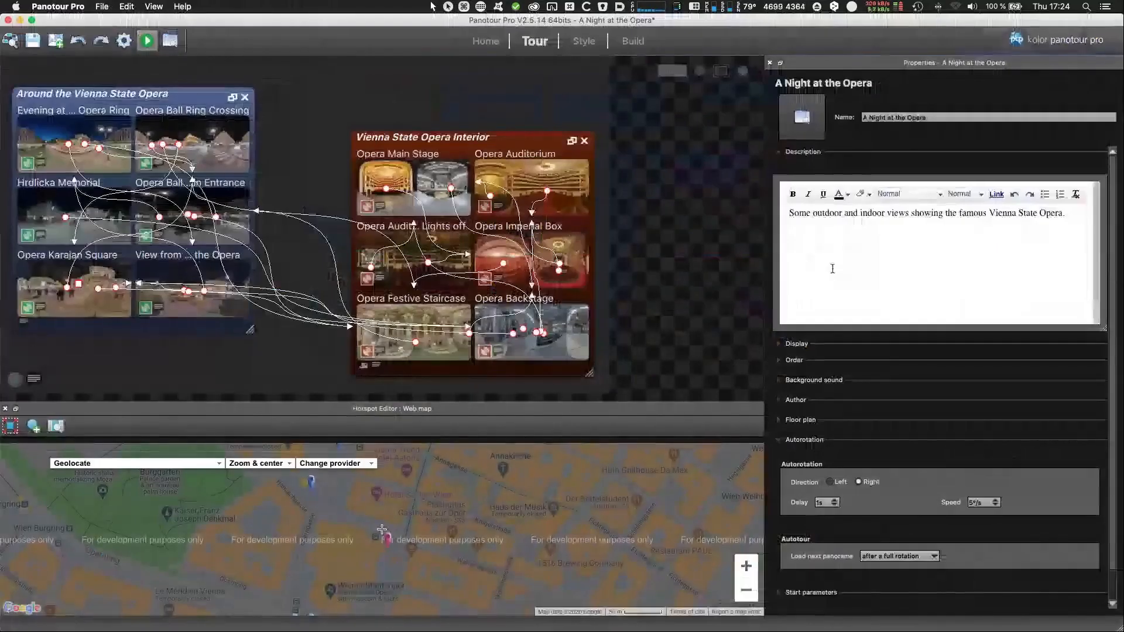
Step: Switch to Panotour Pro and look up the Context menu plugin among the Menu plugins of the Style library
left_click(586, 48)
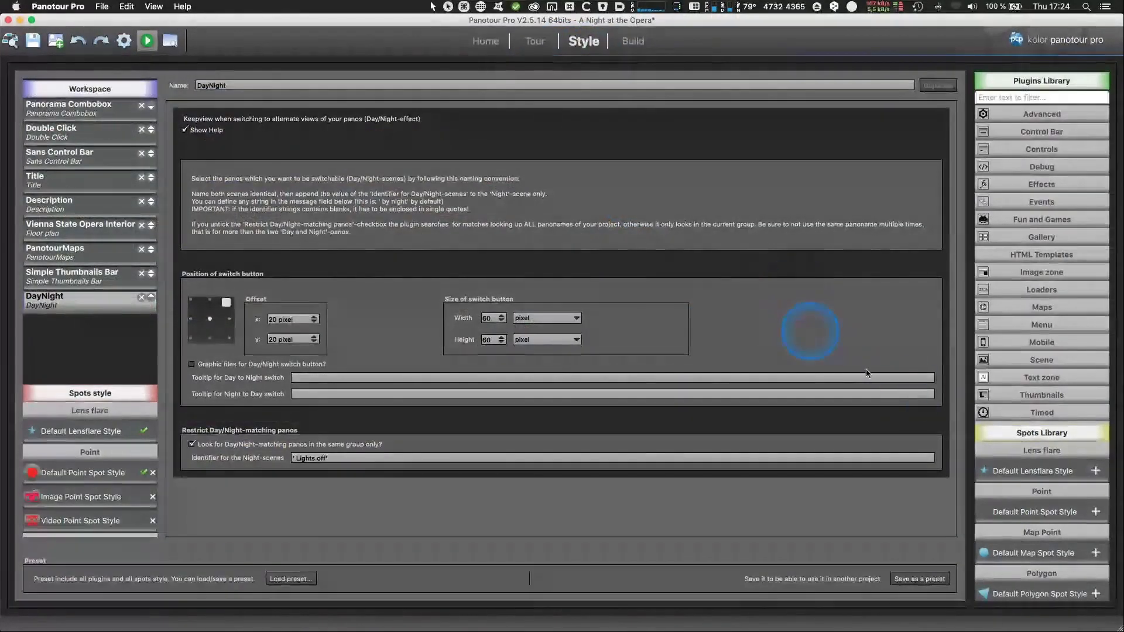
left_click(1042, 326)
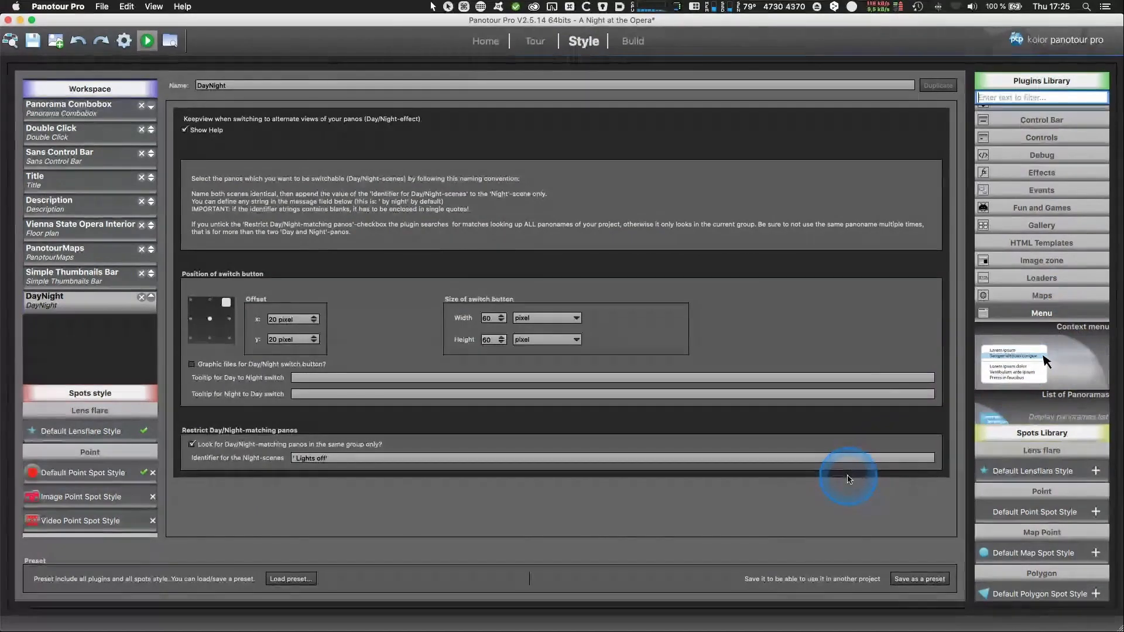
Step: Switch to Pano2VR, review the output's Control and Image settings, and display its HTML settings
key("super+Tab")
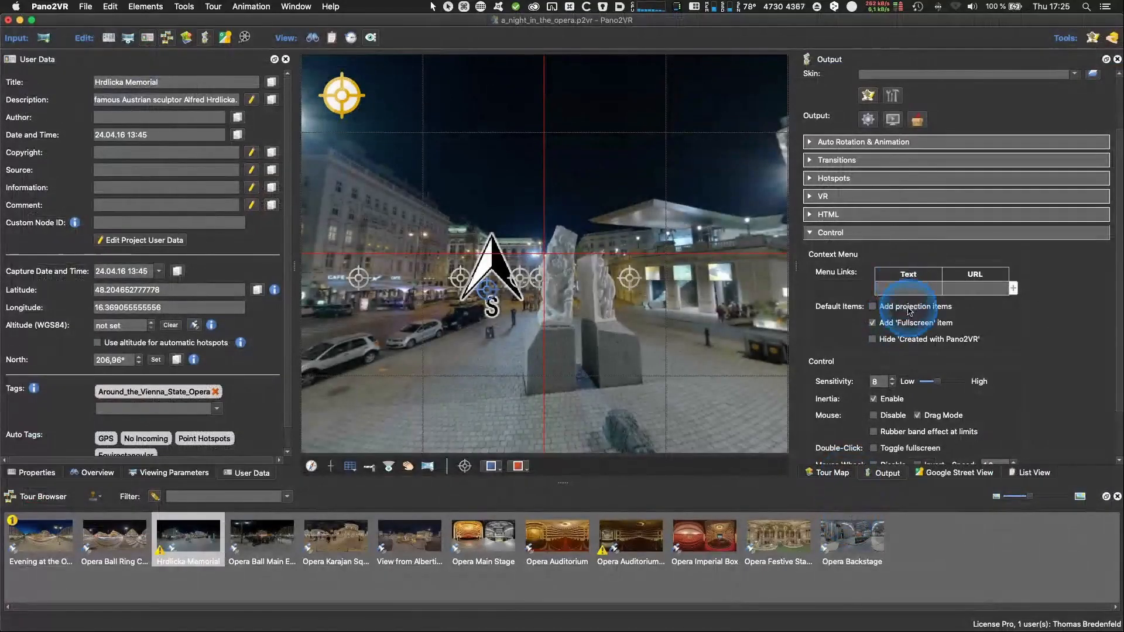
scroll(1024, 398, "down", 3)
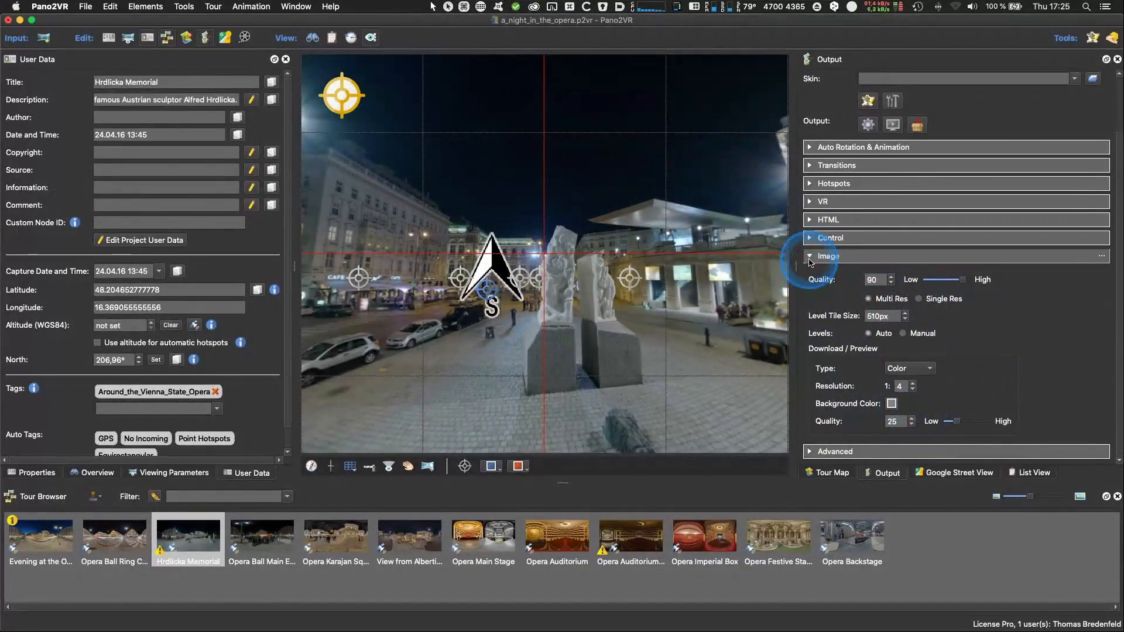
left_click(812, 256)
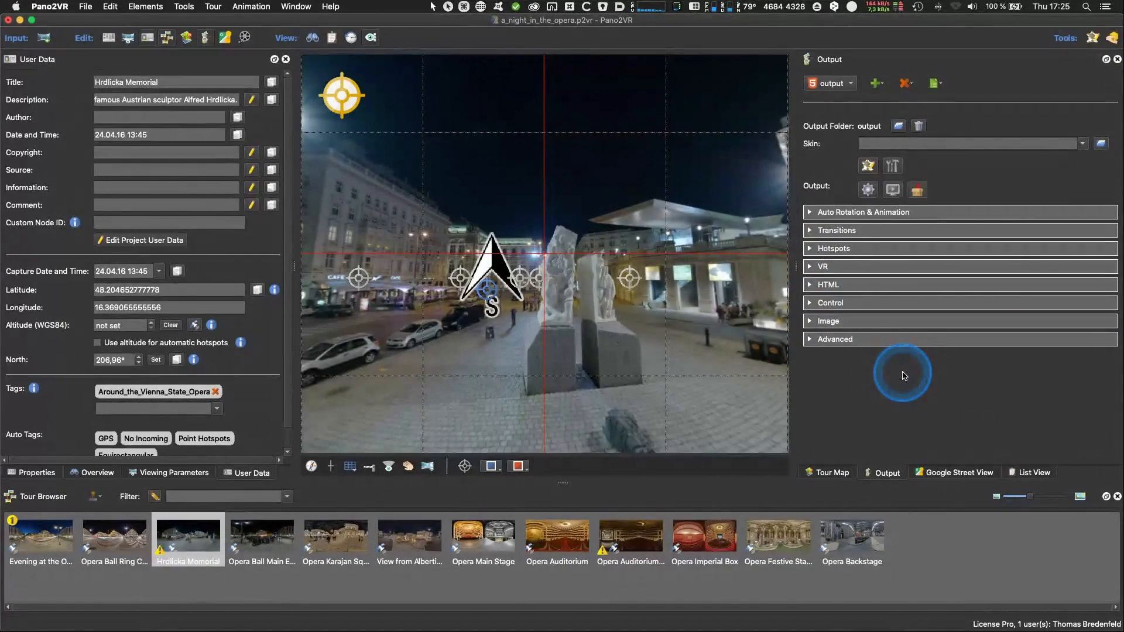
left_click(811, 286)
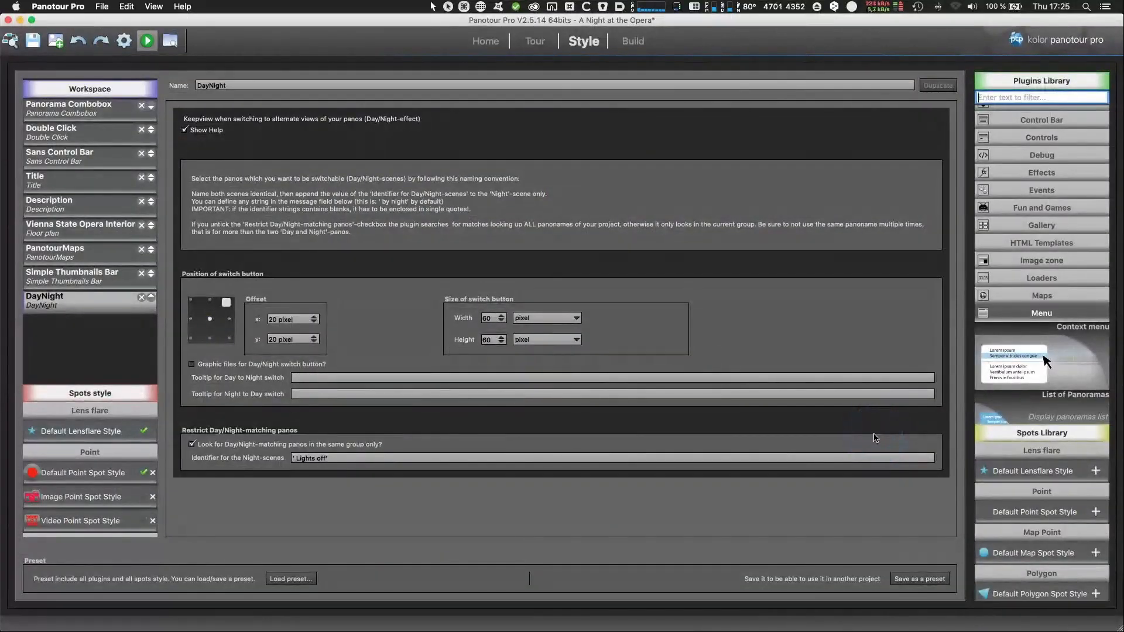
Step: Switch to Panotour Pro and examine the build settings and the available HTML templates, keeping fullpage.html
left_click(637, 44)
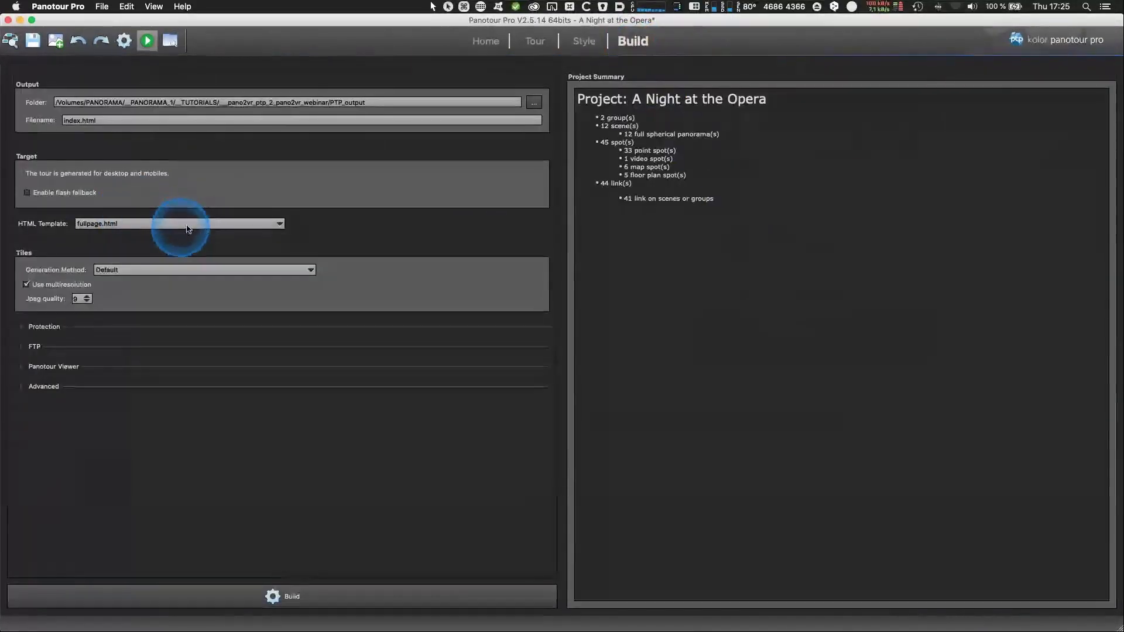
left_click(189, 227)
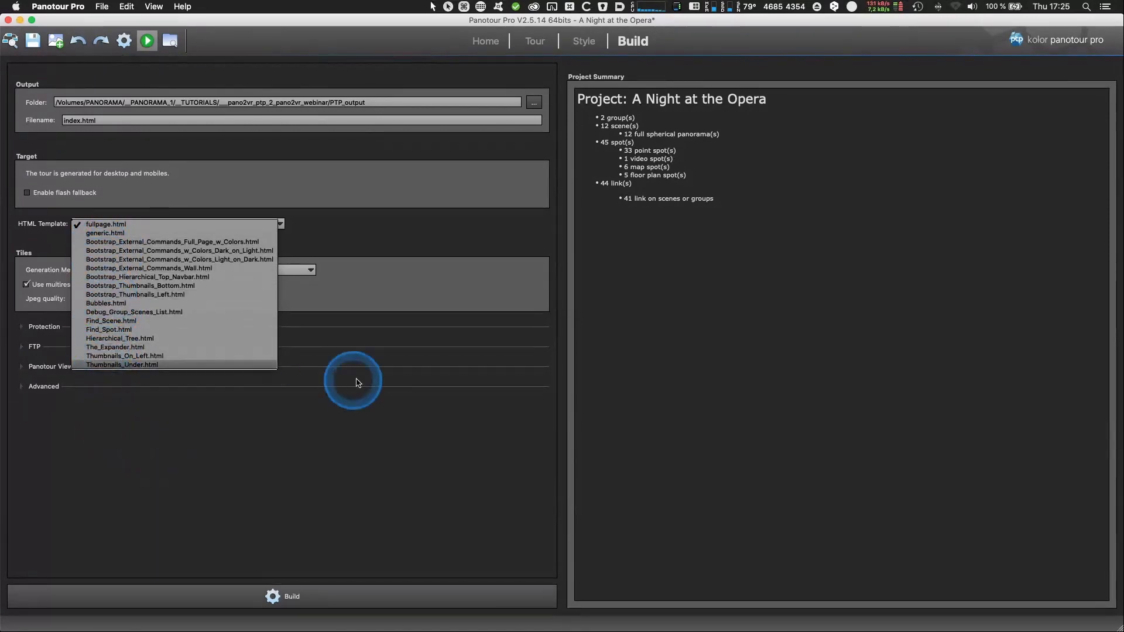
left_click(343, 484)
Step: Switch to Pano2VR and review the available HTML templates and the normal.ggt template parameters, leaving them as they are
key("super+Tab")
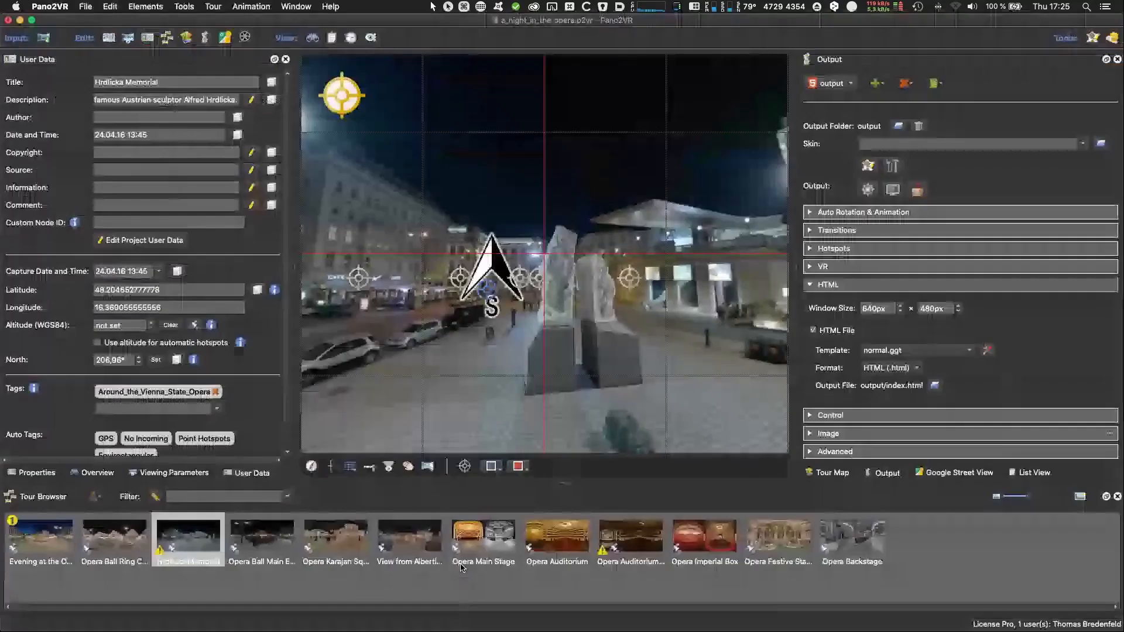
left_click(942, 350)
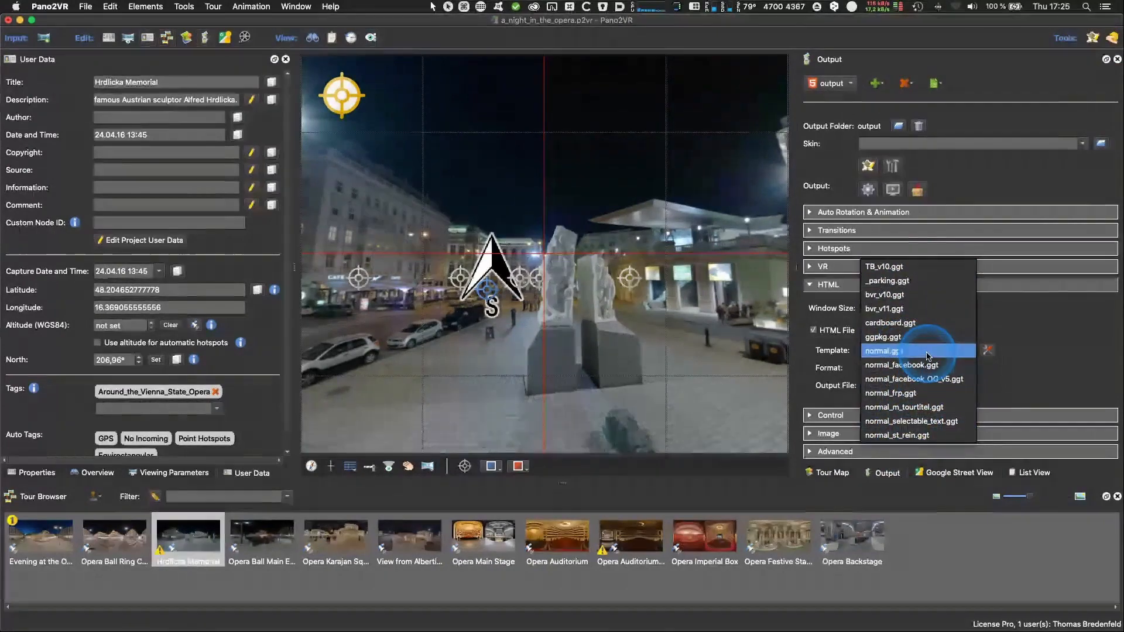
left_click(989, 350)
left_click(987, 350)
left_click_drag(568, 244, 583, 183)
left_click(652, 320)
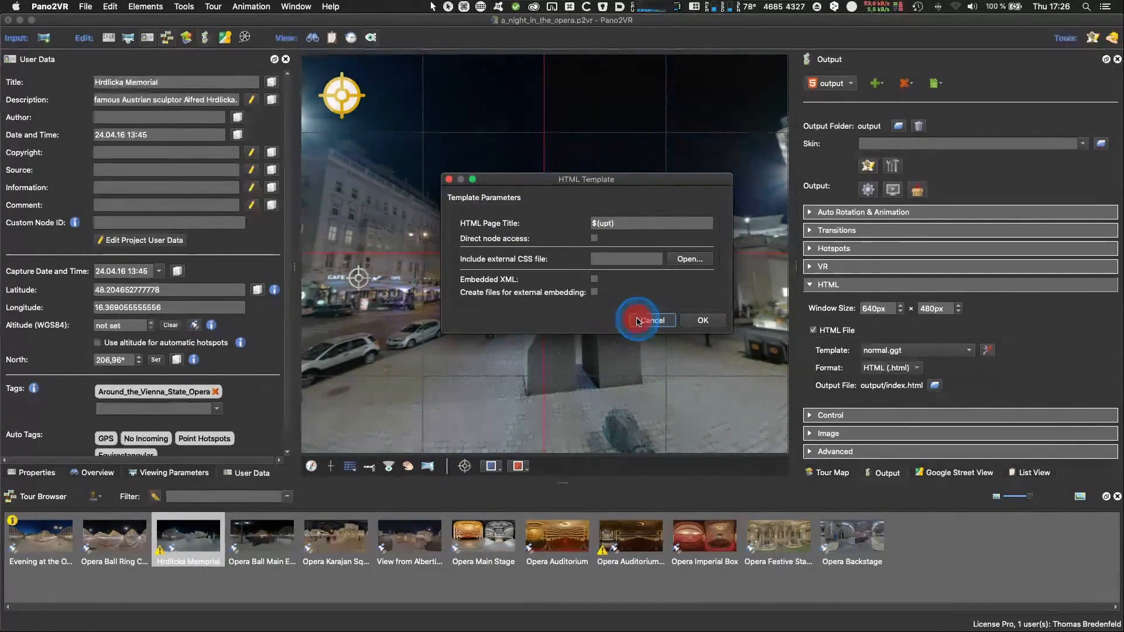
left_click(638, 322)
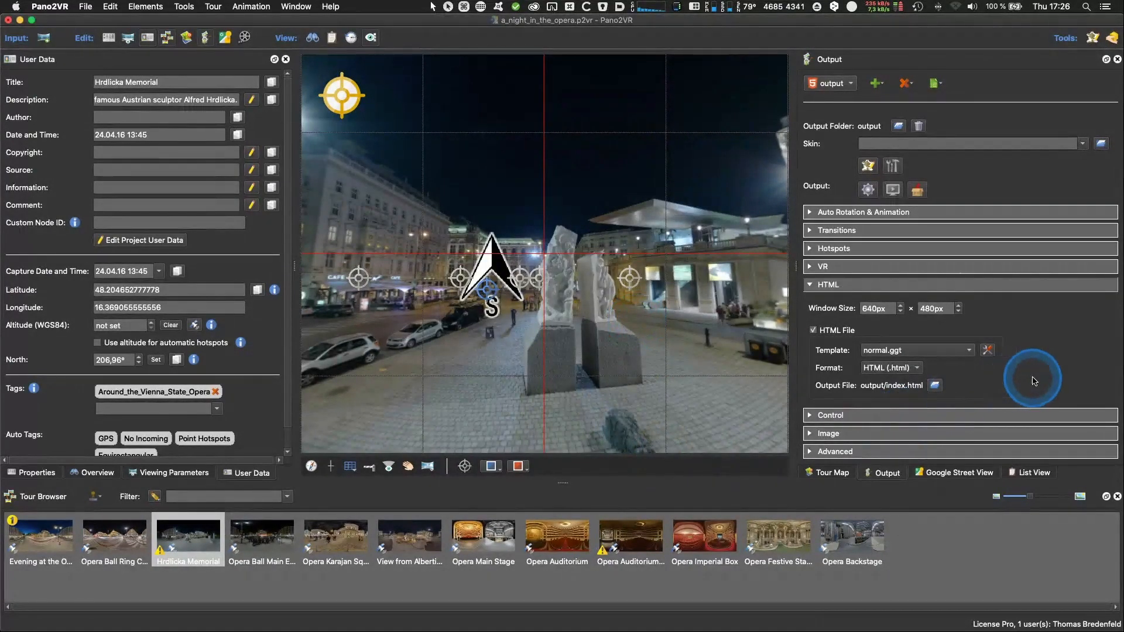
Step: Set the output's HTML template to TB_v10.ggt and review its template parameters without altering them
left_click(901, 350)
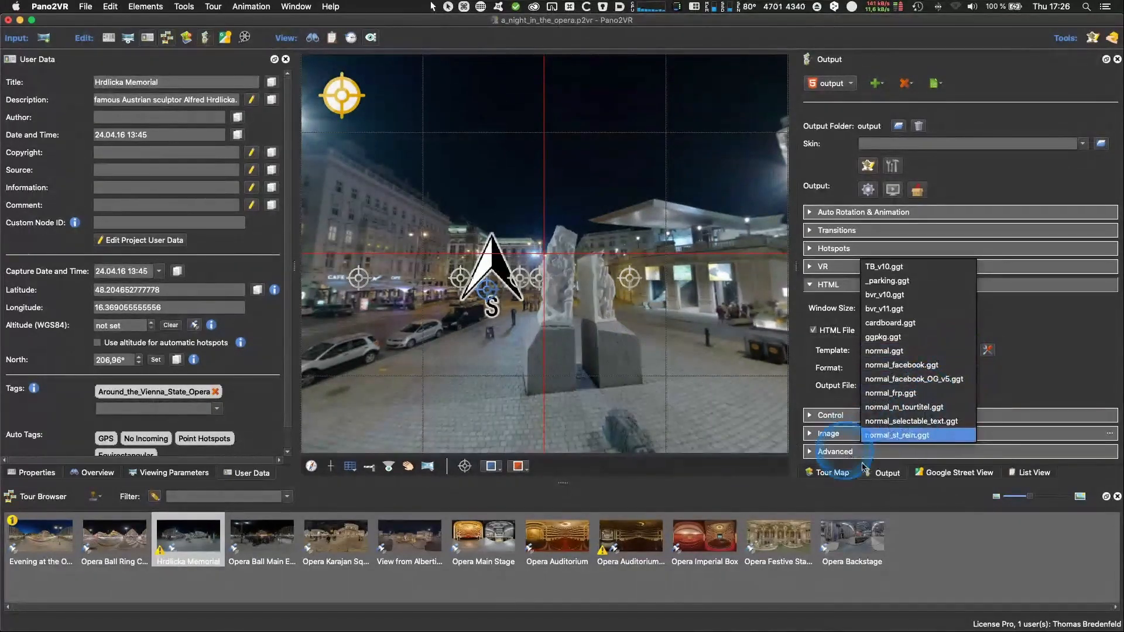
left_click(884, 267)
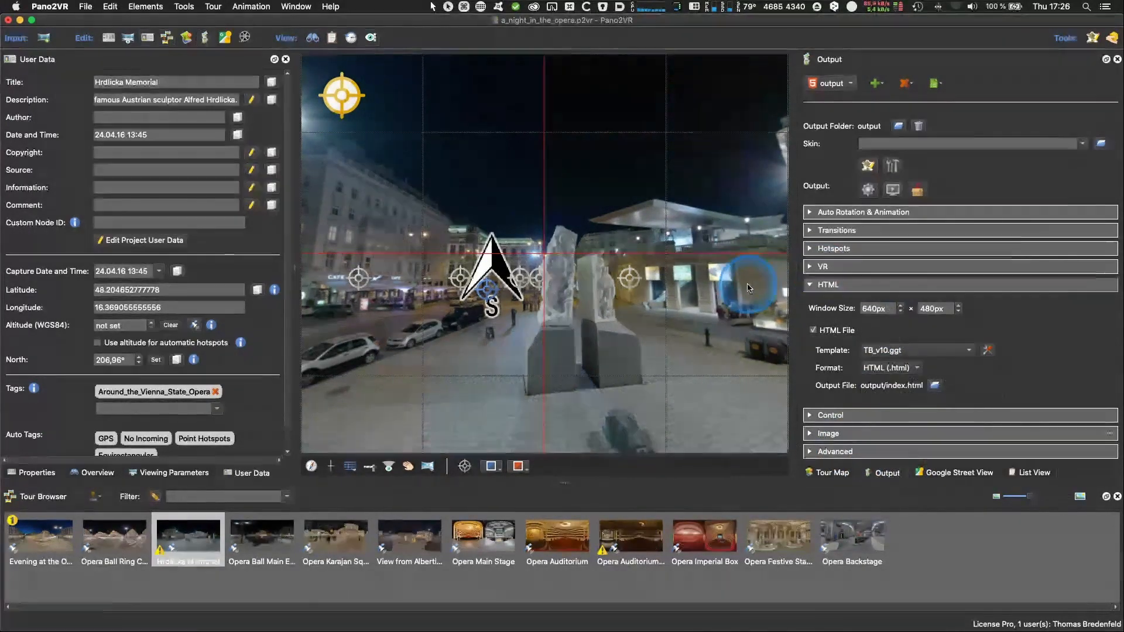
left_click(987, 350)
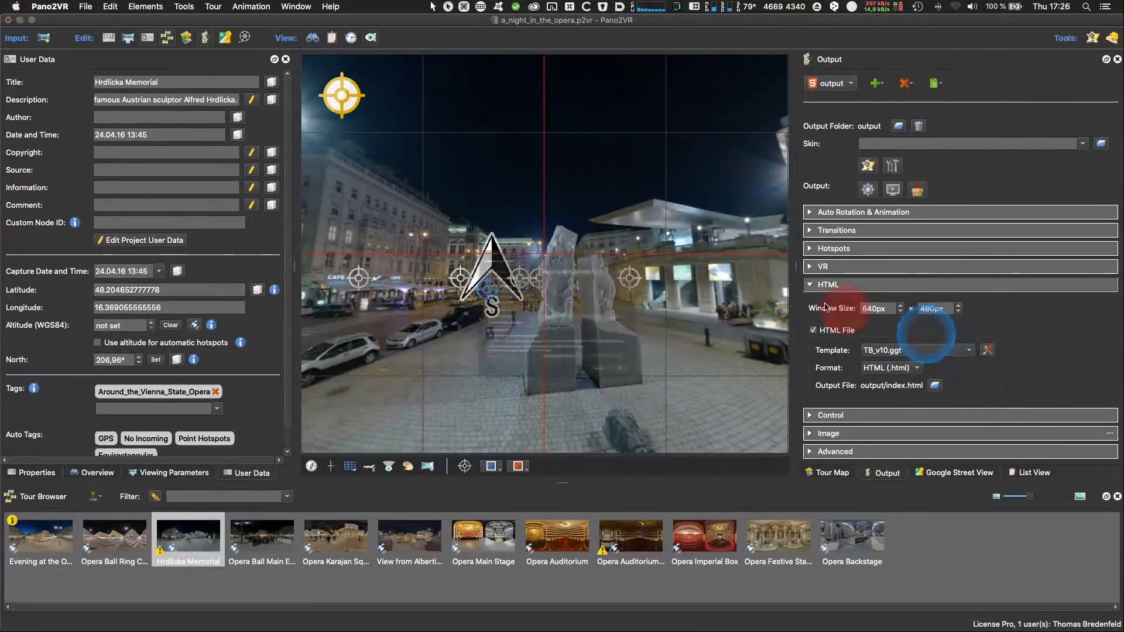
left_click_drag(653, 177, 645, 57)
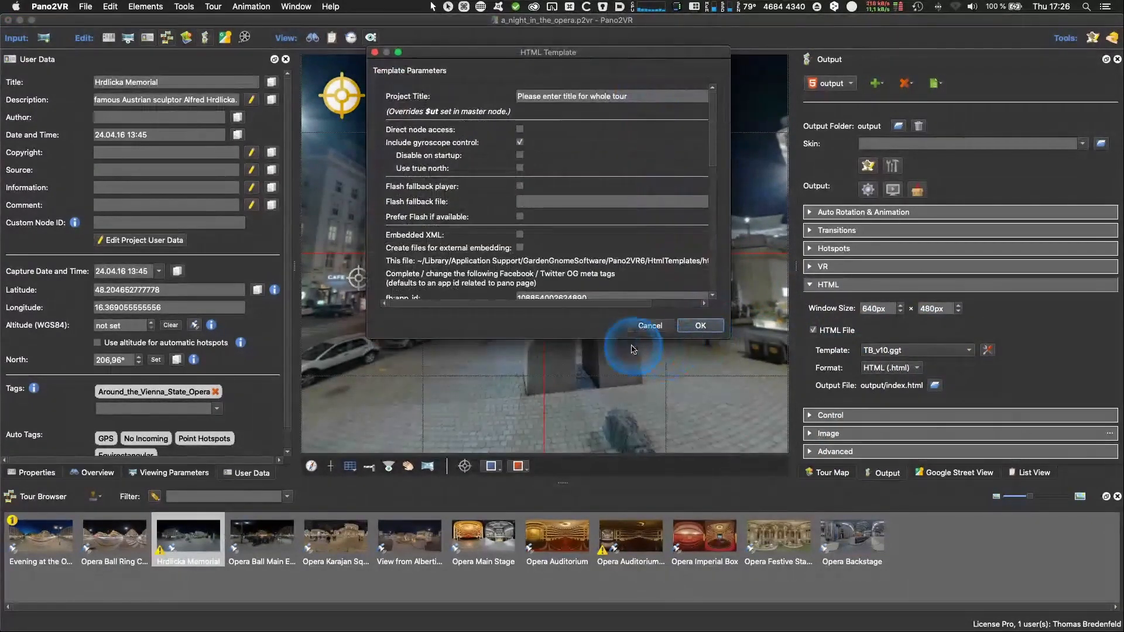
left_click_drag(633, 340, 565, 535)
scroll(562, 352, "down", 3)
scroll(562, 361, "up", 3)
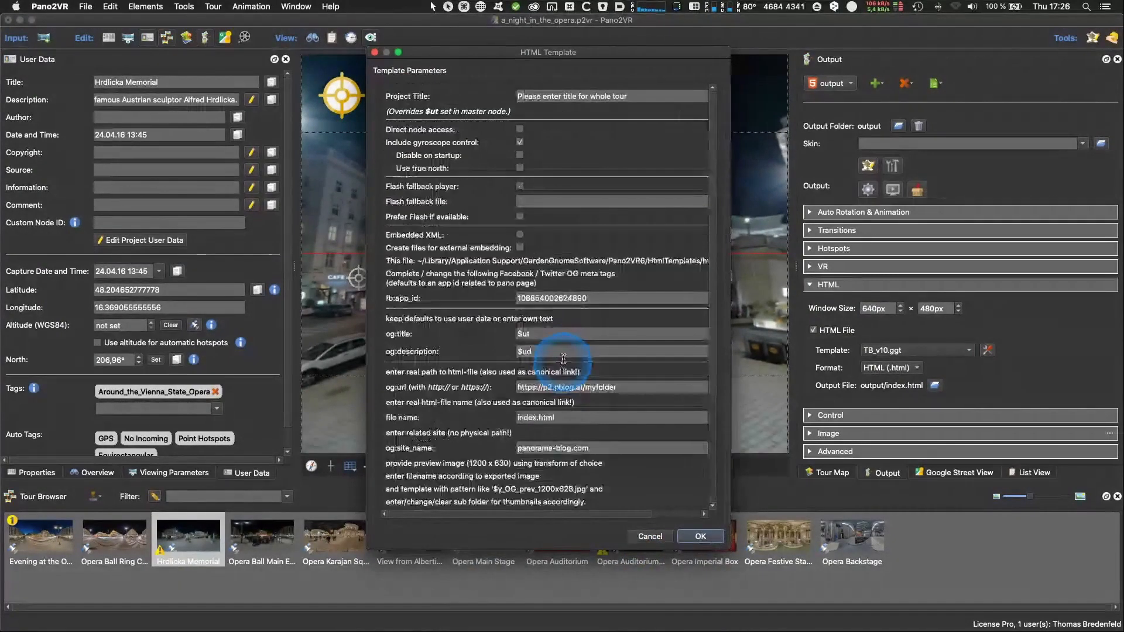
left_click(596, 525)
mouse_move(599, 549)
left_mouse_down()
mouse_move(602, 479)
mouse_move(601, 534)
left_mouse_up()
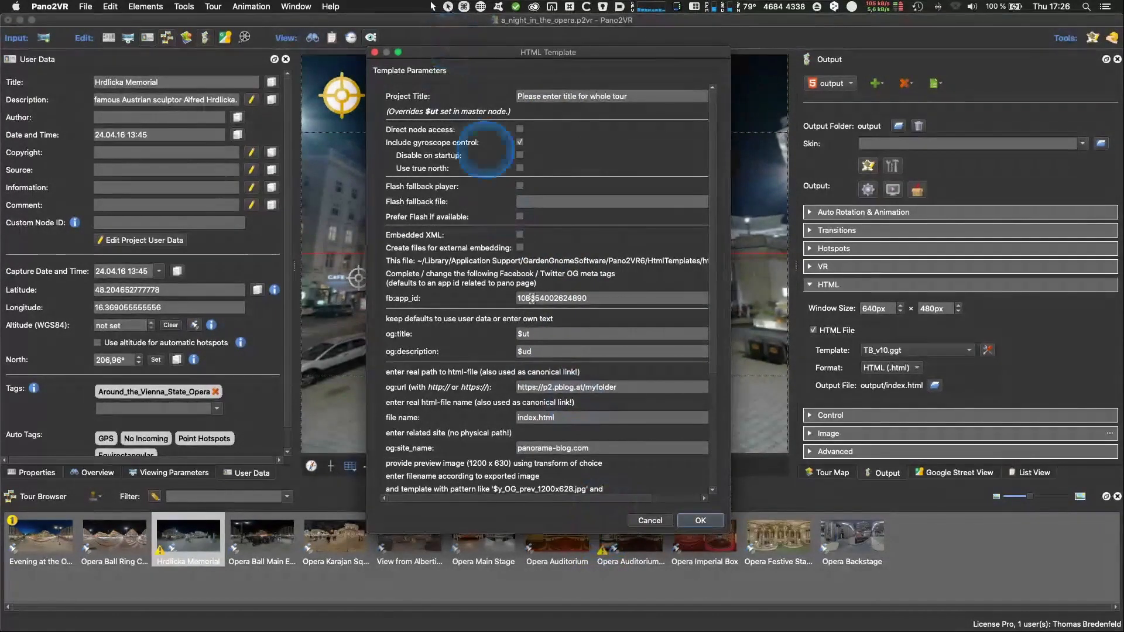
left_click(649, 521)
left_click(1039, 387)
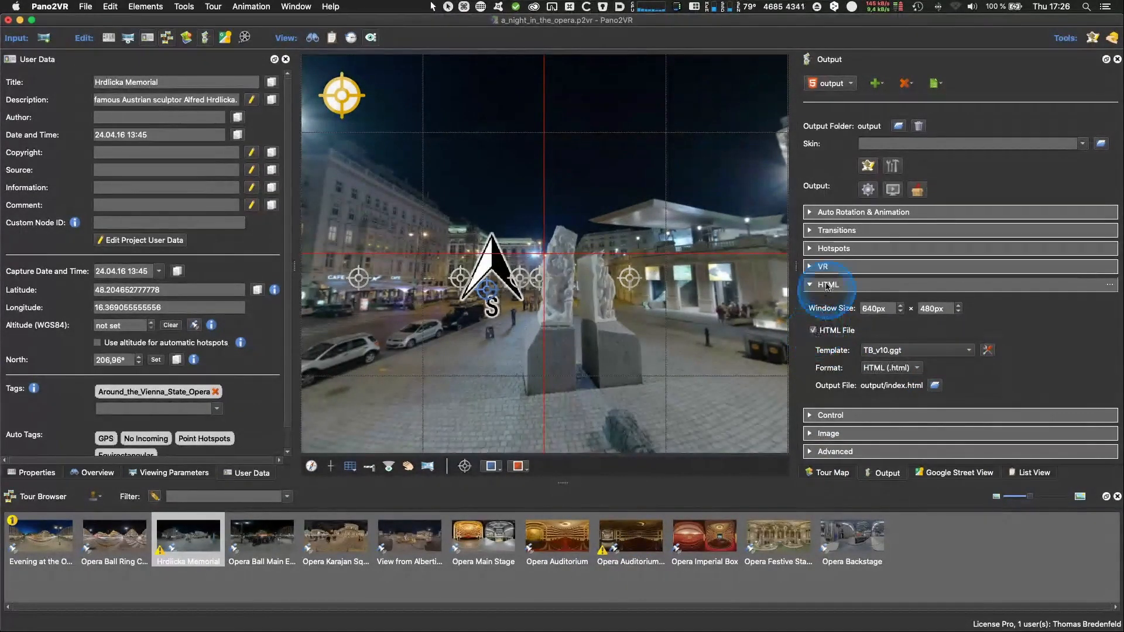
left_click(811, 287)
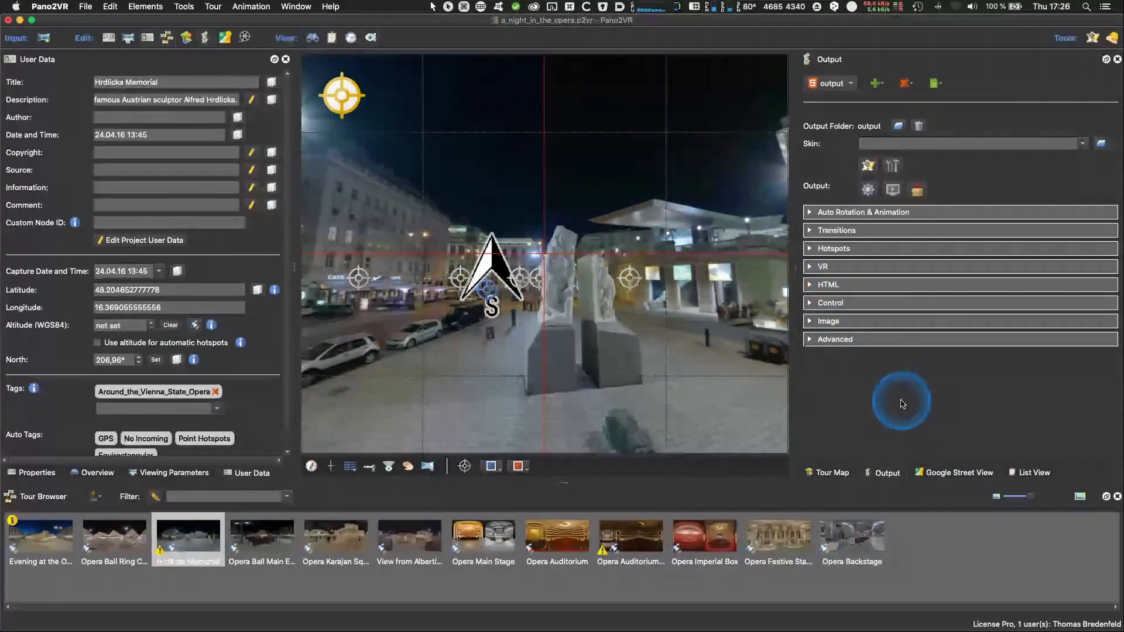
Step: Inspect the output's Advanced settings, including multiresolution and assets, and display its VR settings
left_click(810, 339)
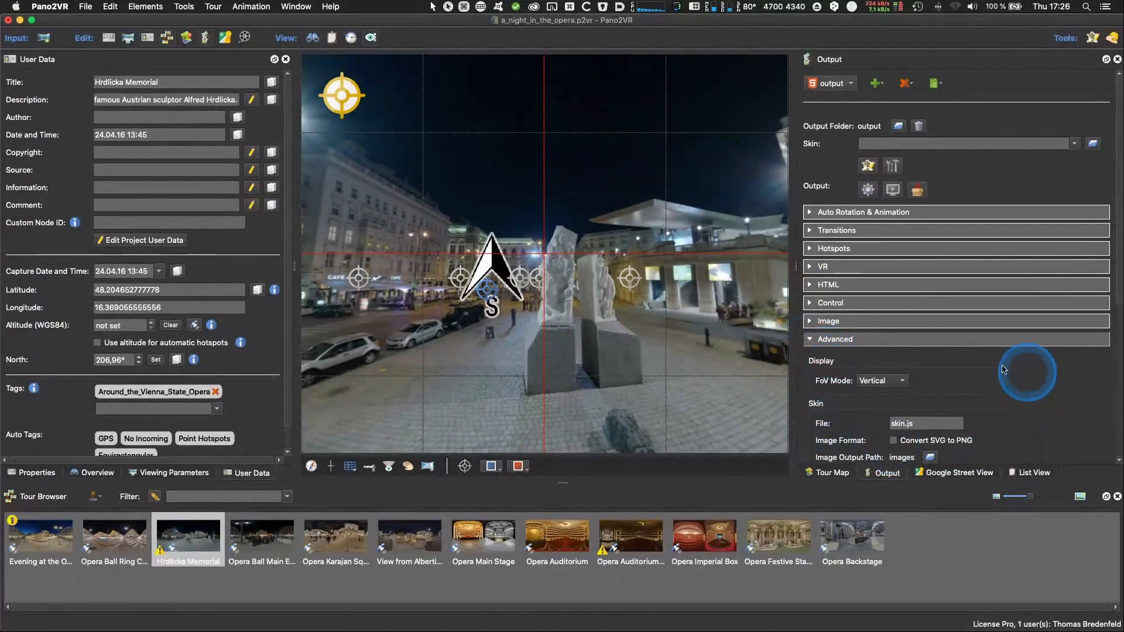
scroll(1003, 369, "down", 8)
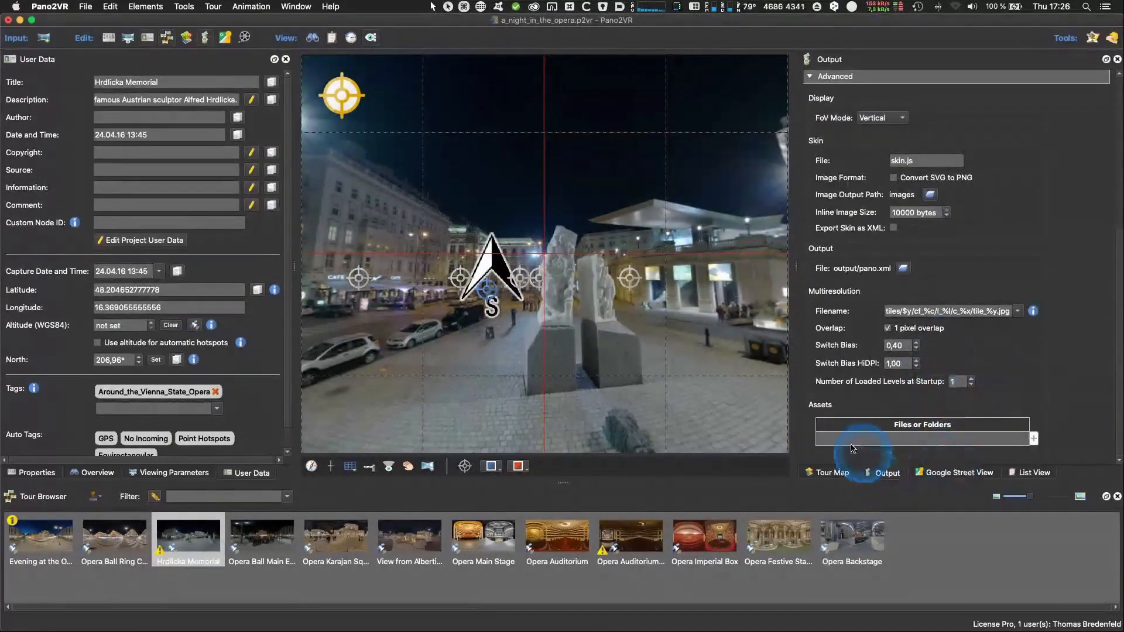
scroll(931, 424, "up", 8)
left_click(893, 288)
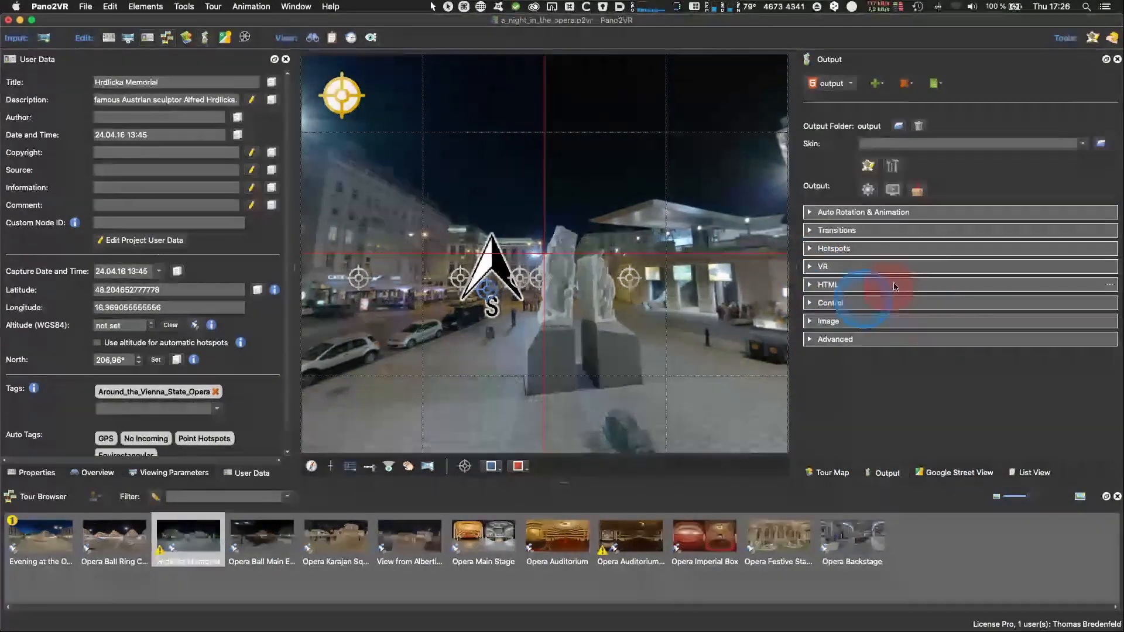
left_click(810, 266)
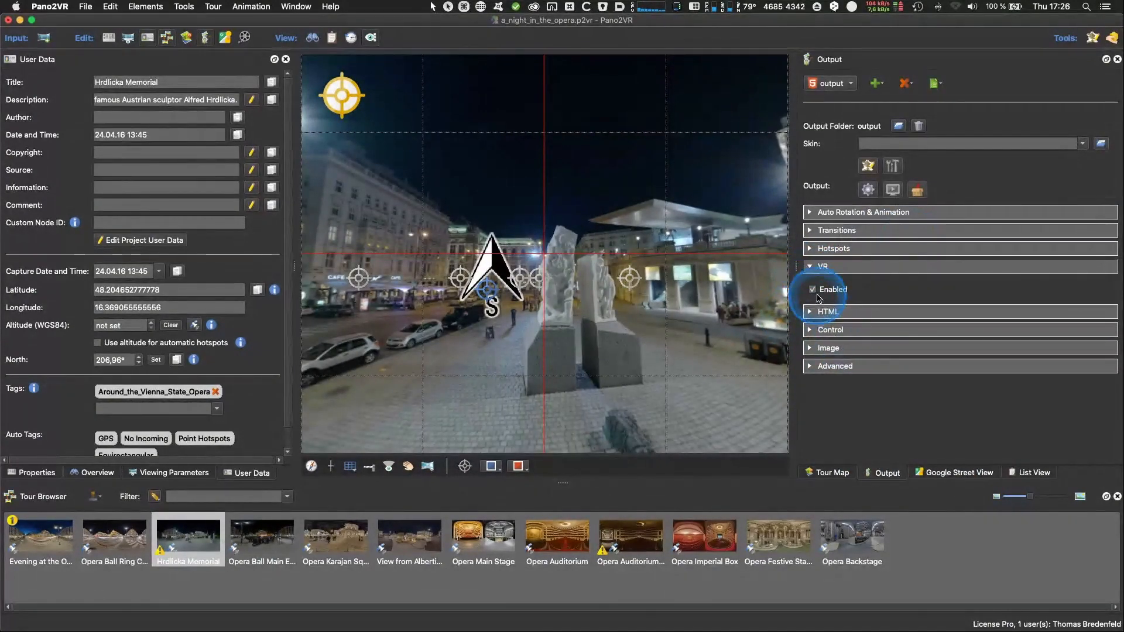
Step: Switch to Panotour Pro, examine the project's VR Mode settings, and return to Pano2VR
key("super+Tab")
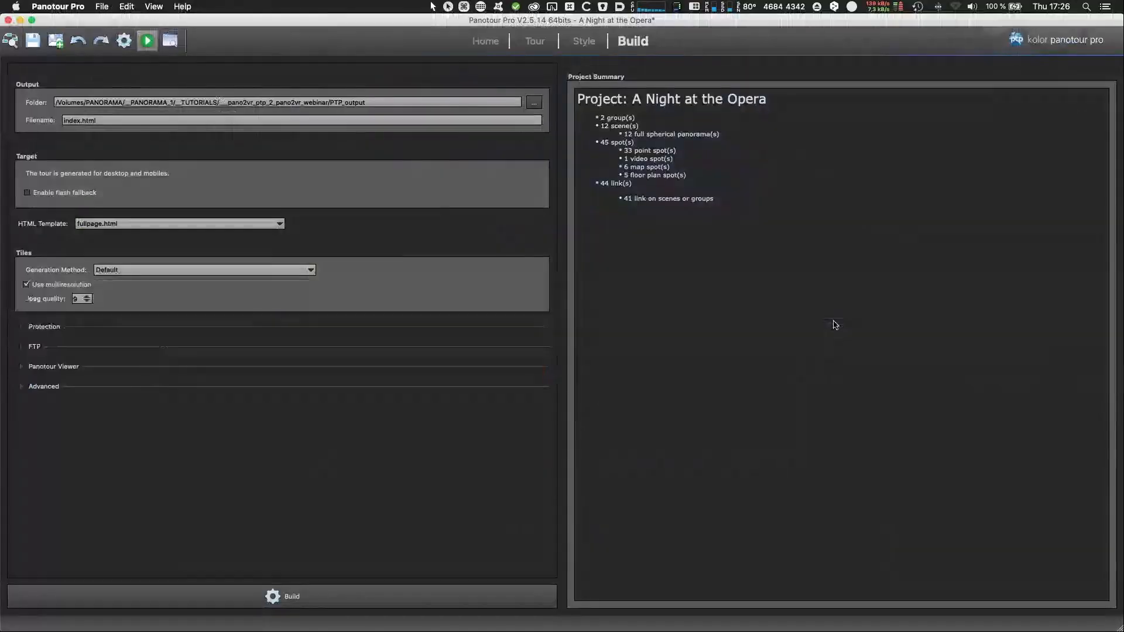
left_click(535, 42)
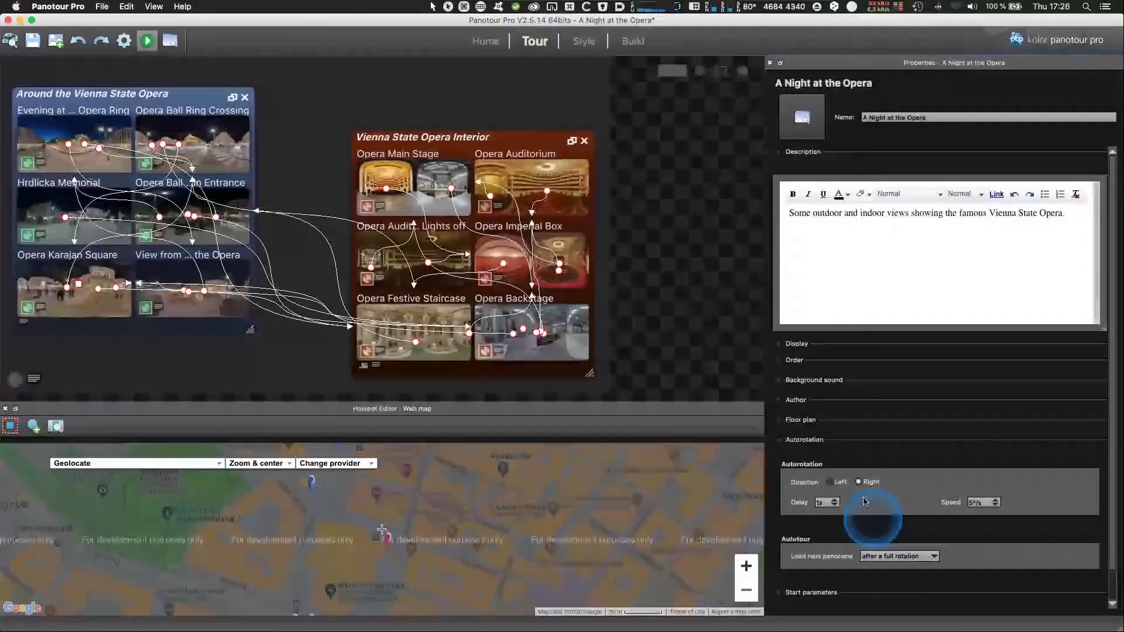
scroll(899, 448, "down", 2)
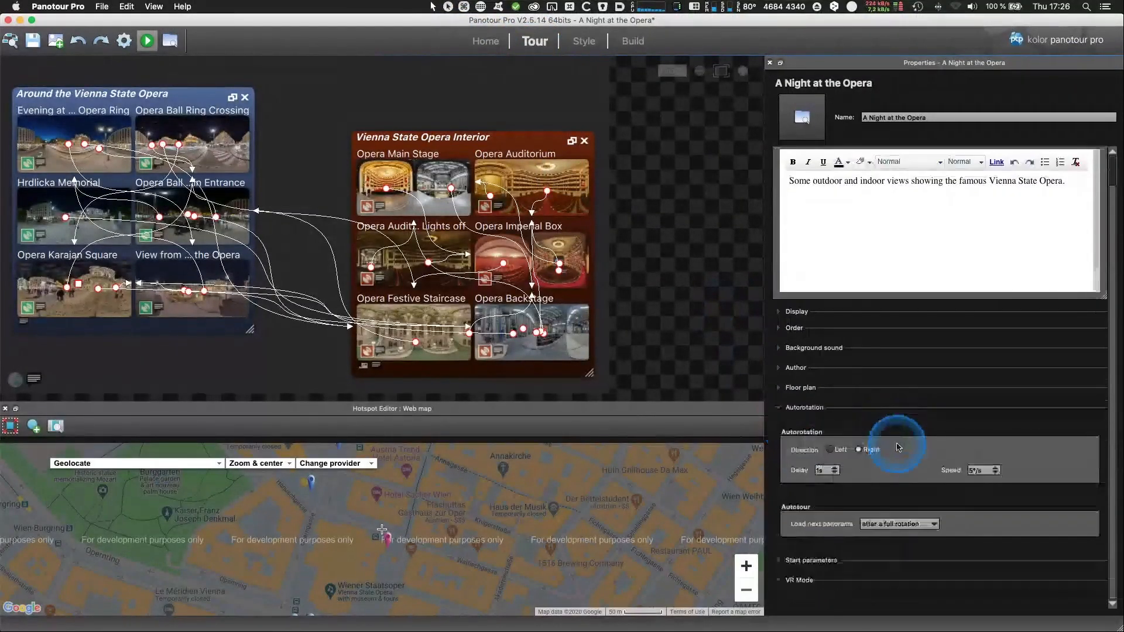
left_click(799, 580)
scroll(836, 559, "down", 5)
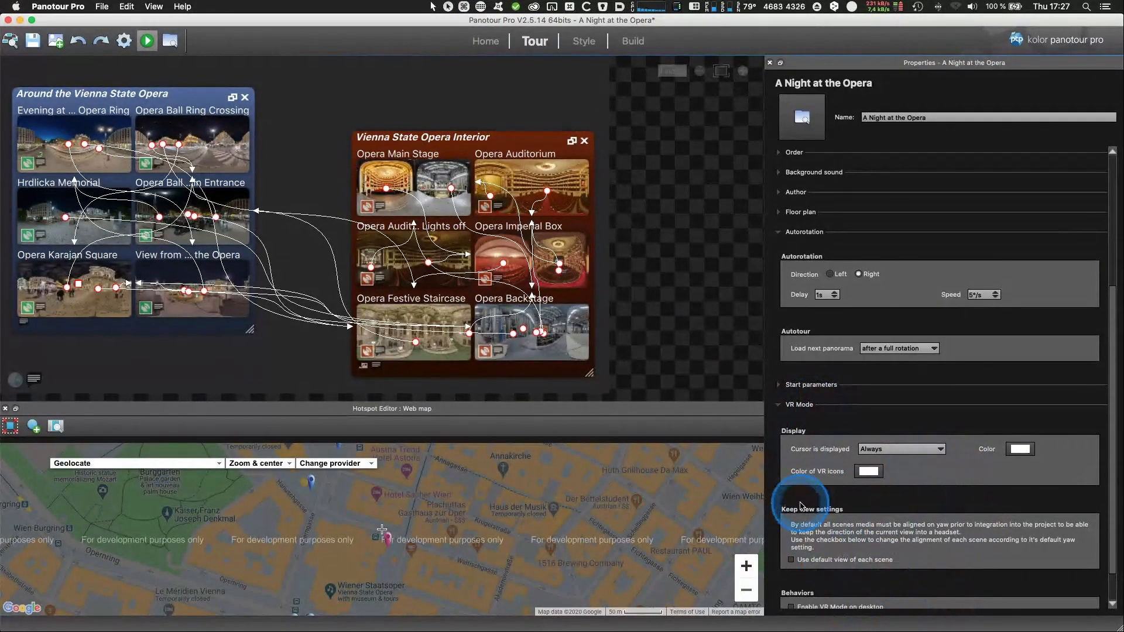
key("super+Tab")
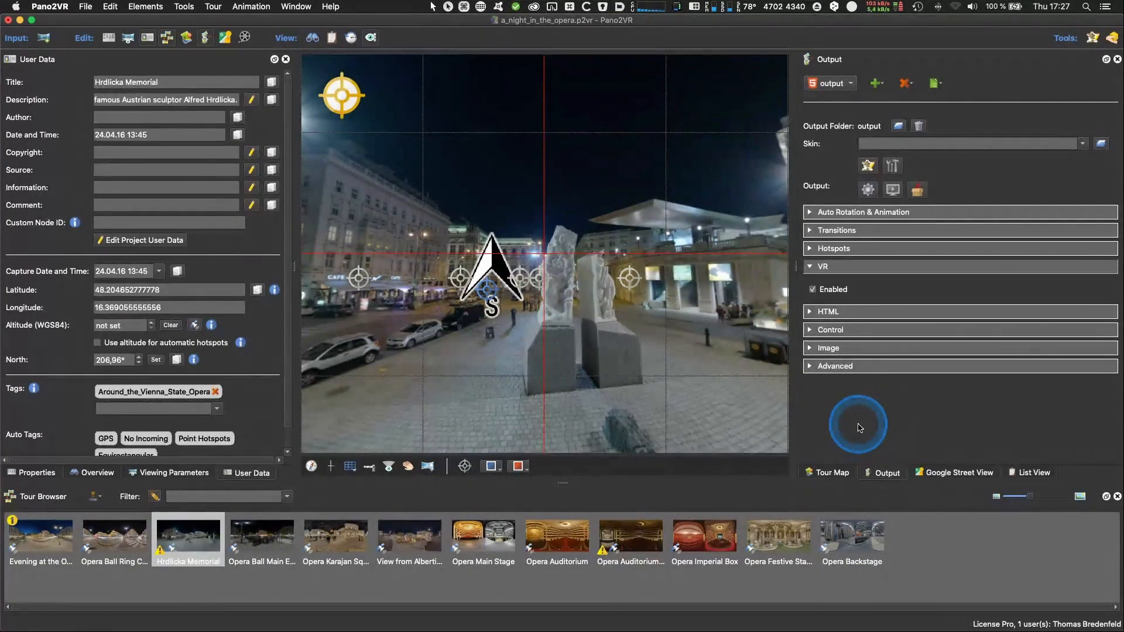
Step: Switch to Panotour Pro, view the project's Style settings with the DayNight plugin, and return to Pano2VR
key("super+Tab")
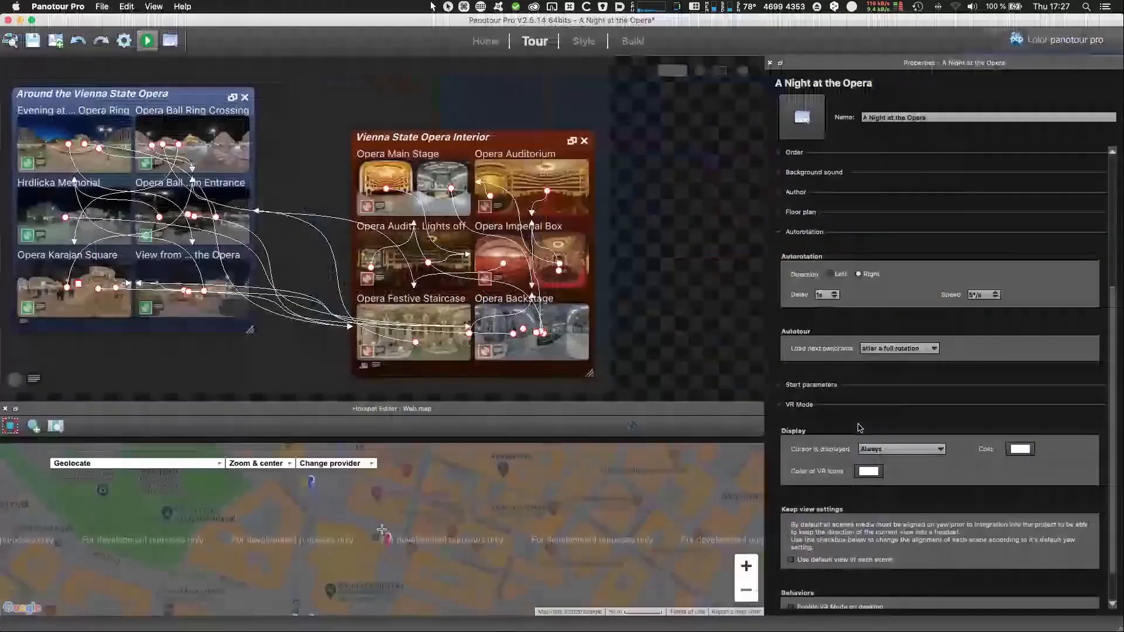
left_click(588, 46)
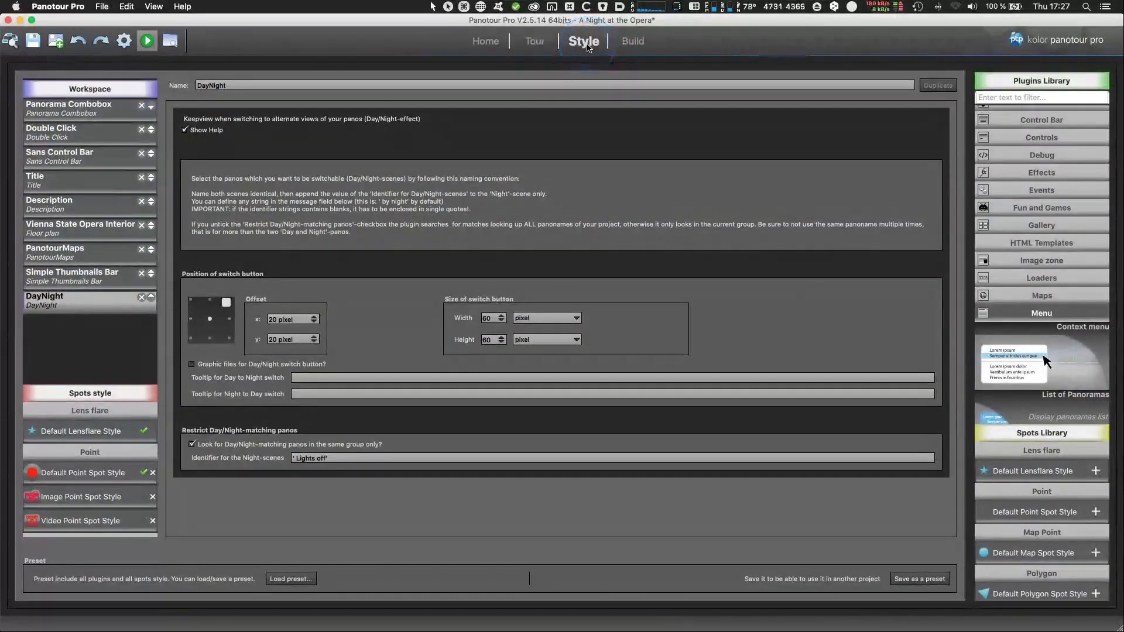
left_click(589, 48)
left_click(190, 299)
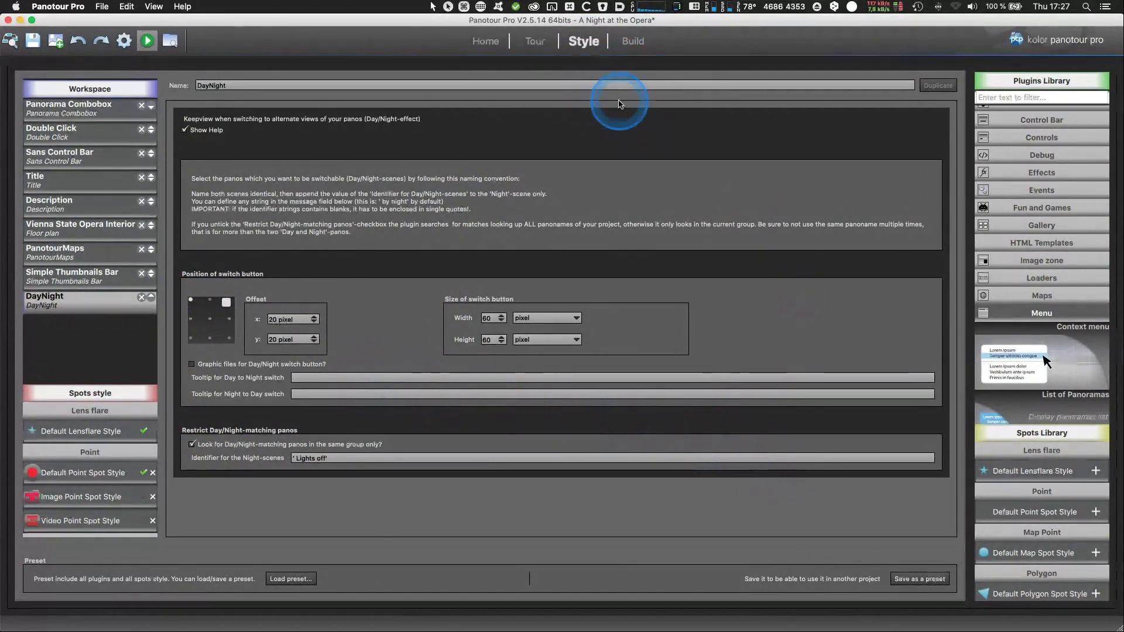
key("super+Tab")
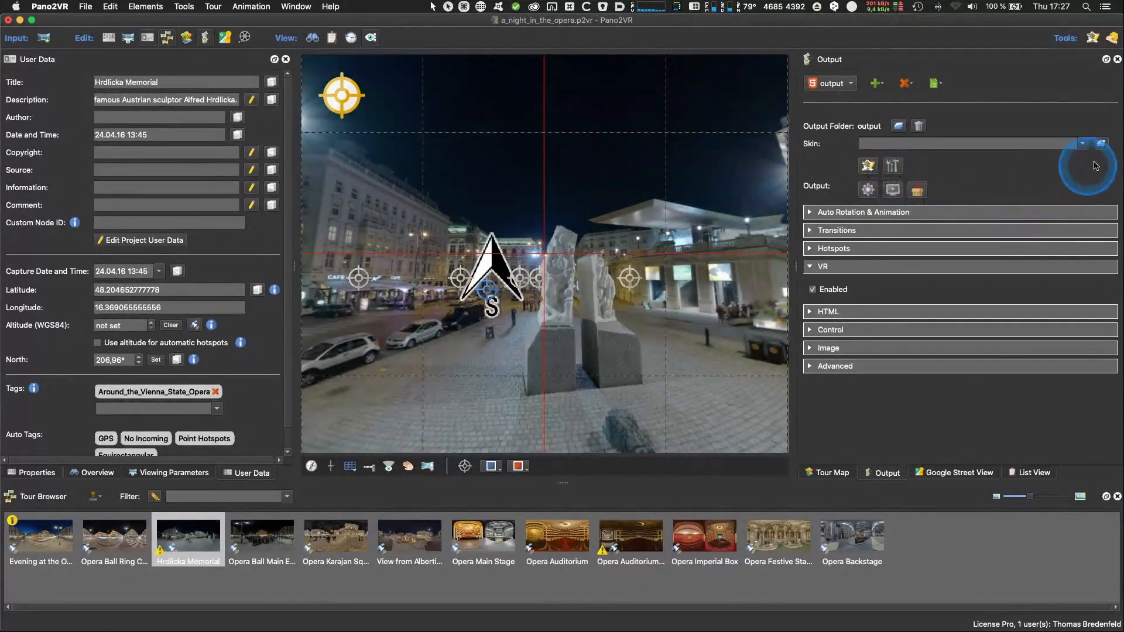
Step: Set the output's skin to simplex_v6.ggsk and review its skin configuration without altering it
left_click(1082, 144)
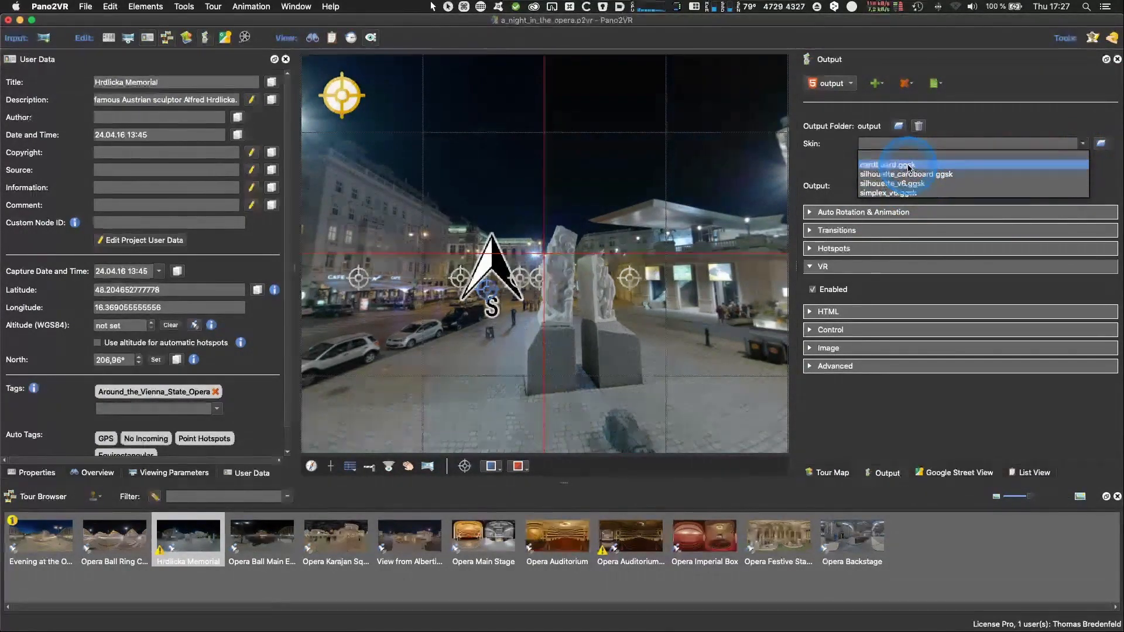
left_click(892, 194)
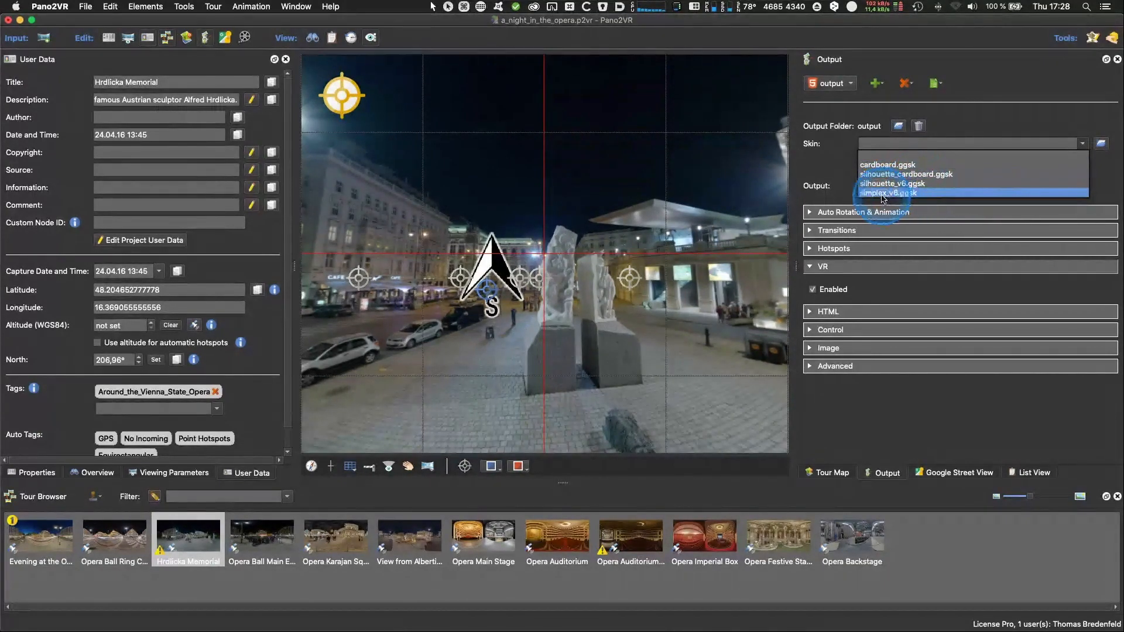
left_click(881, 196)
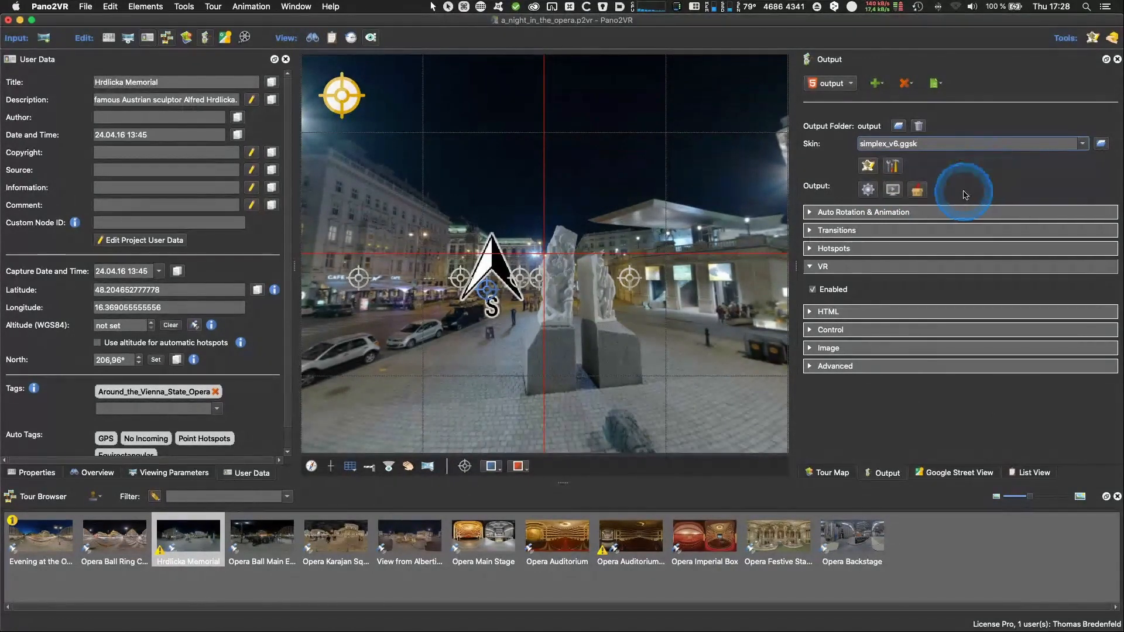
left_click(893, 169)
left_click_drag(524, 103, 518, 45)
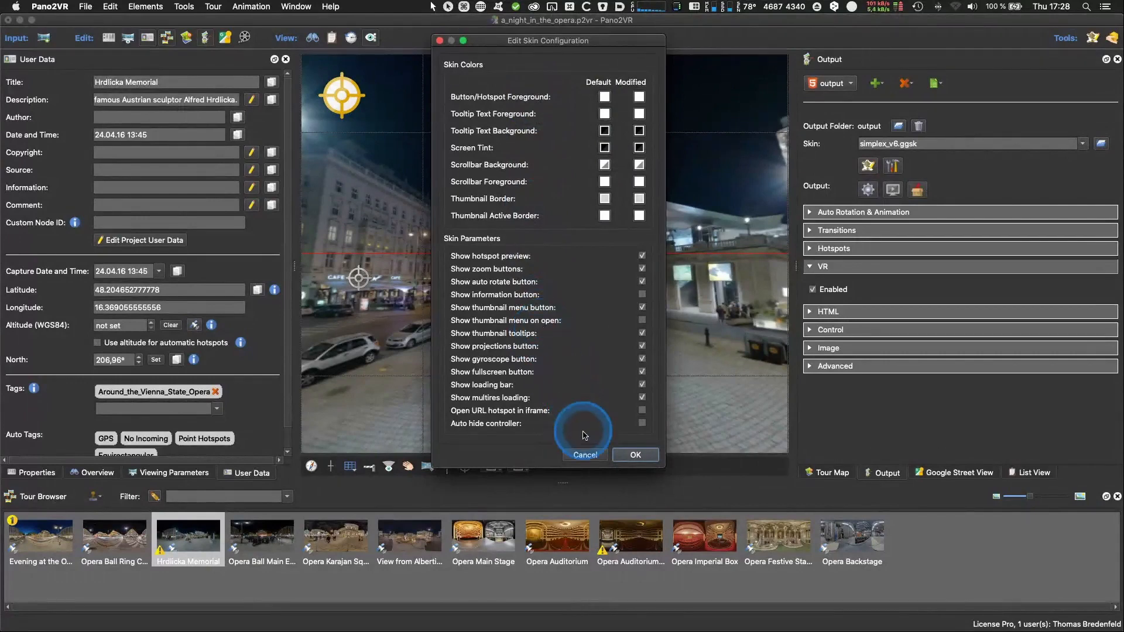
left_click(583, 455)
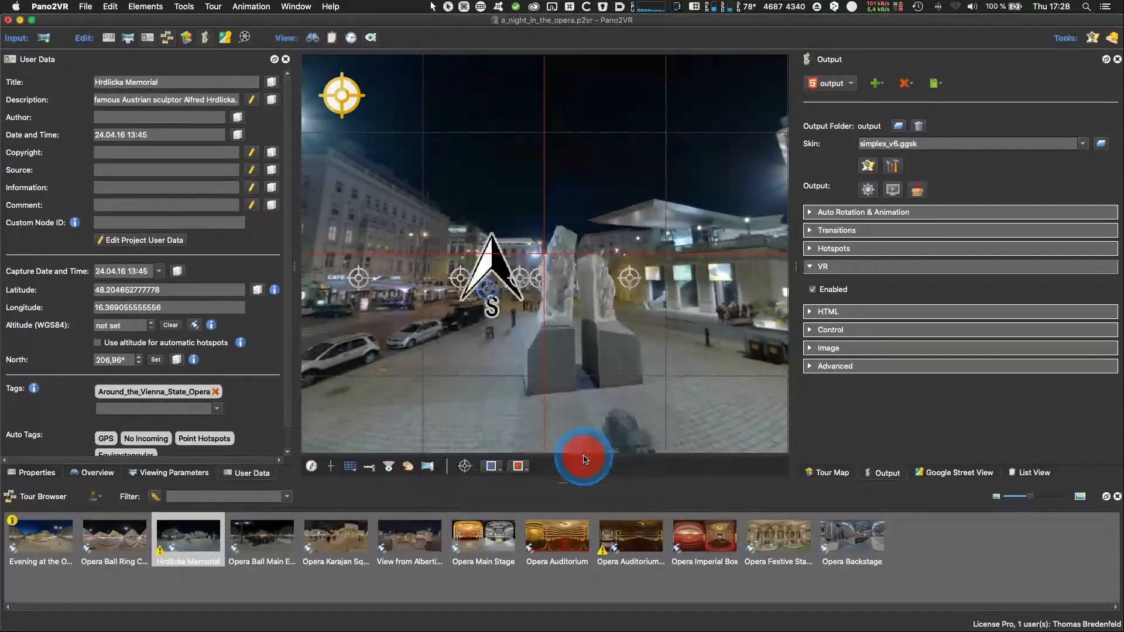
Step: Open the simplex_v6.ggsk skin for editing and resize and reposition the Skin Editor window to fit the screen
left_click(872, 169)
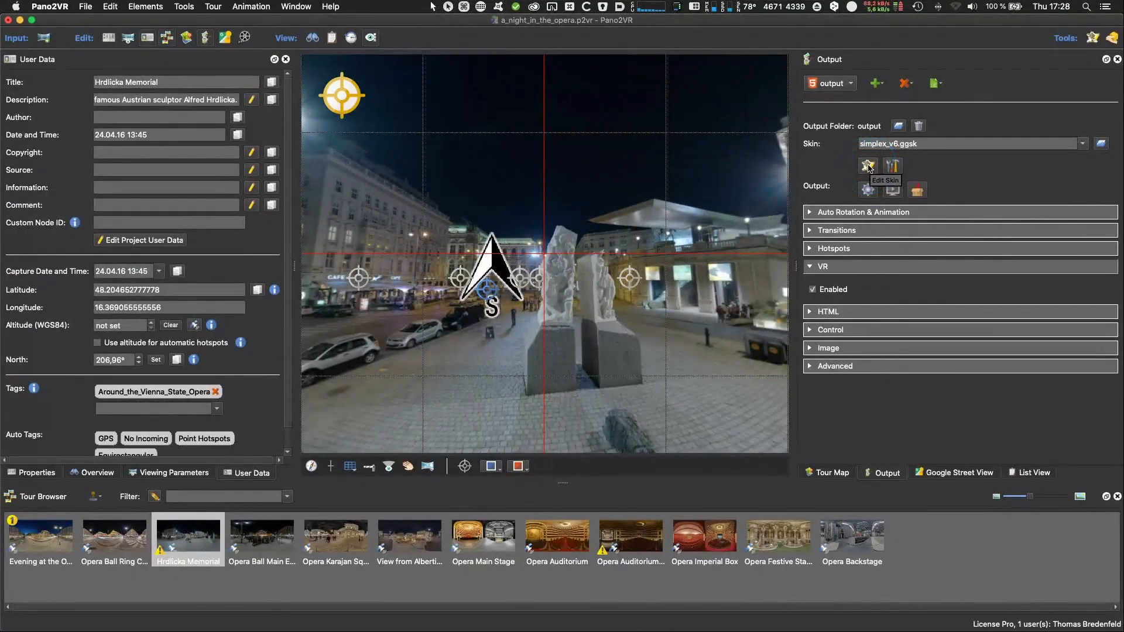
left_click(868, 168)
left_click(869, 168)
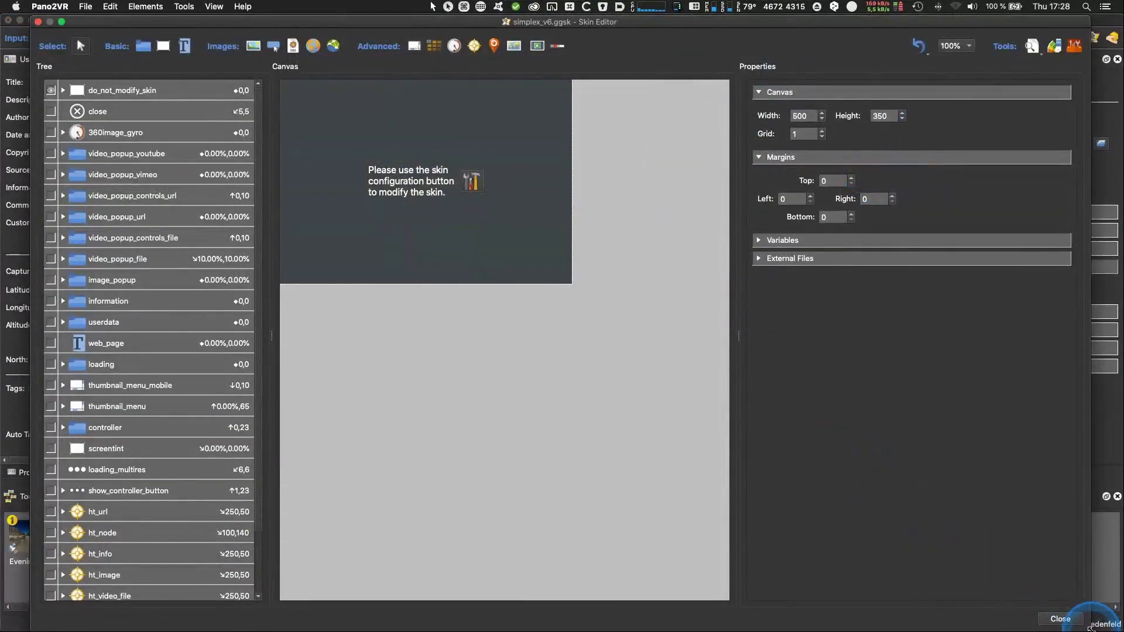
left_click_drag(1086, 628, 1079, 593)
left_click_drag(598, 23, 612, 32)
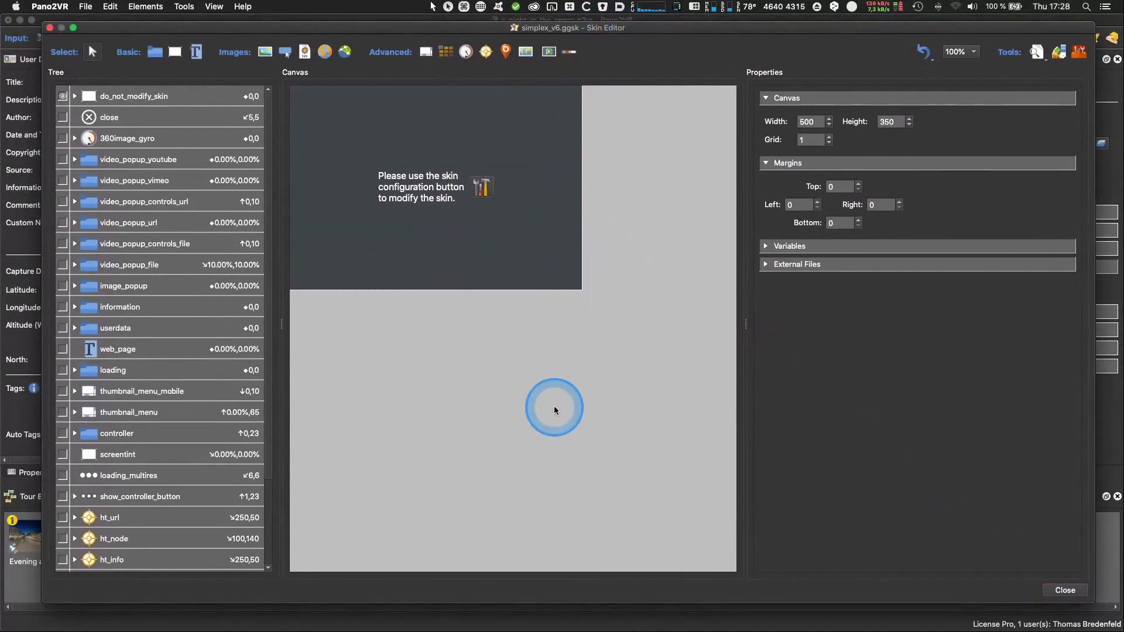
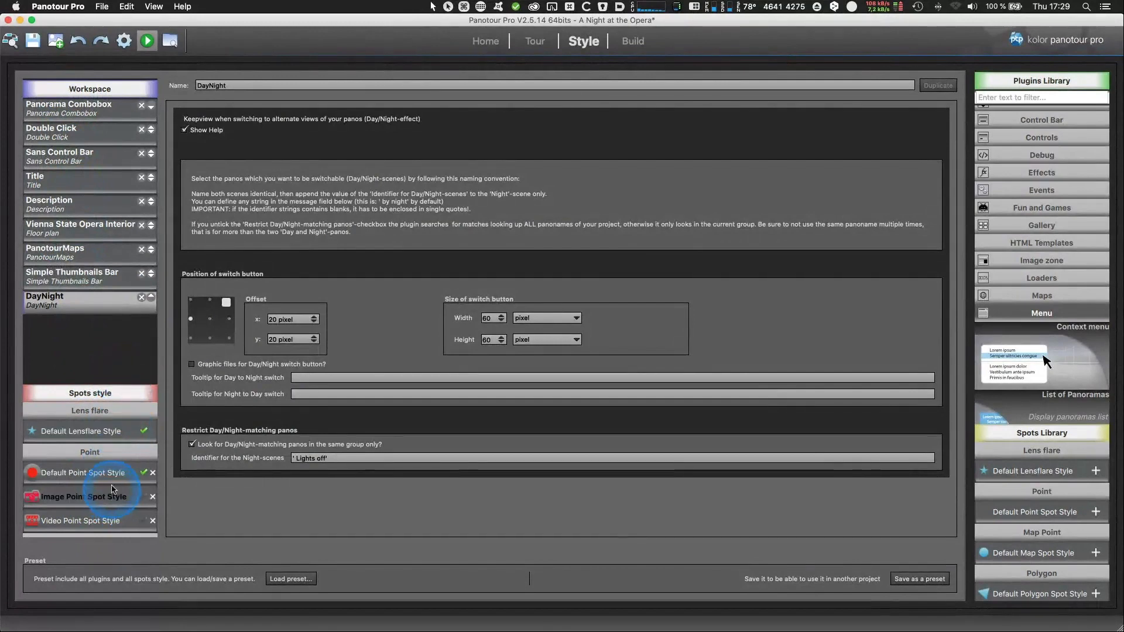
Step: Switch to Panotour Pro, review the Sans Control Bar's position, controls, tooltip style, behavior and skin settings, and return to the Skin Editor
key("super+Tab")
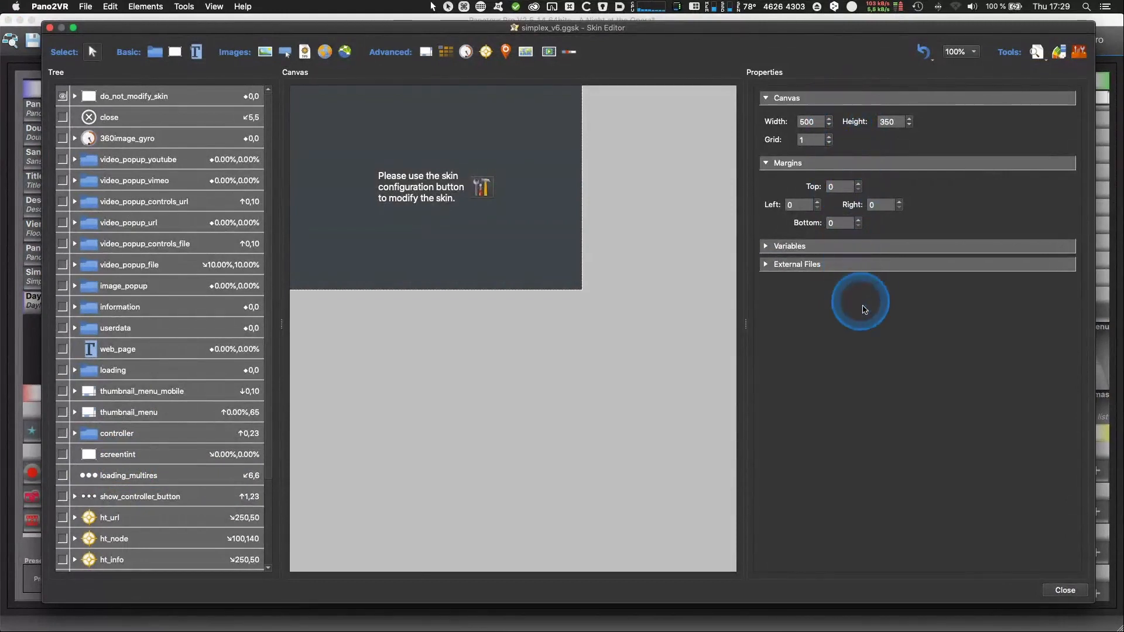
left_click(141, 269)
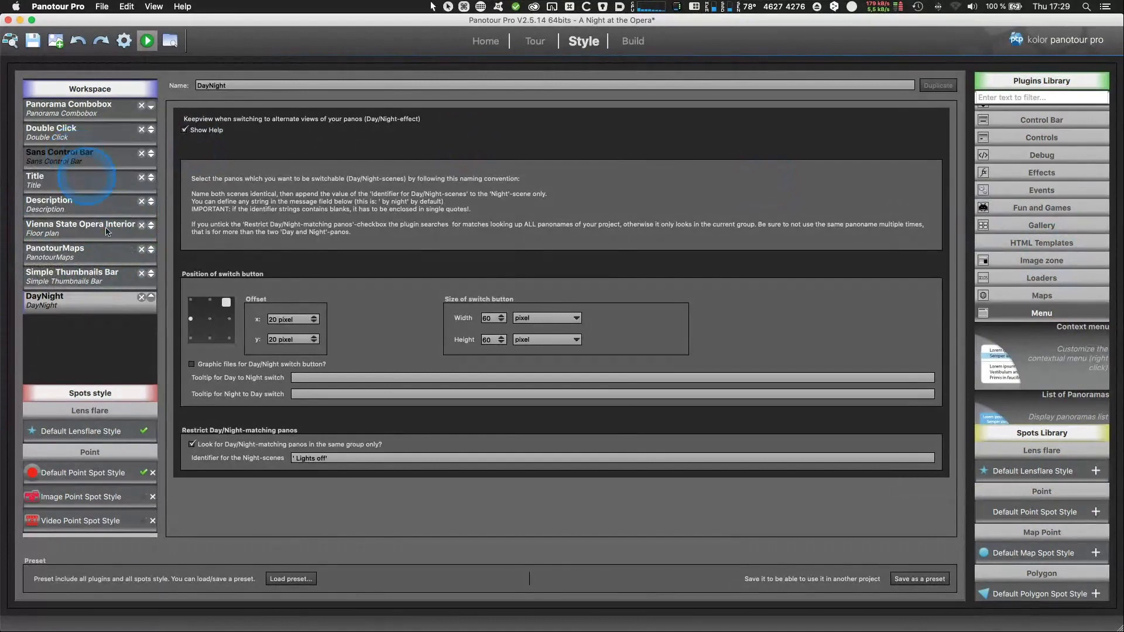
left_click(71, 156)
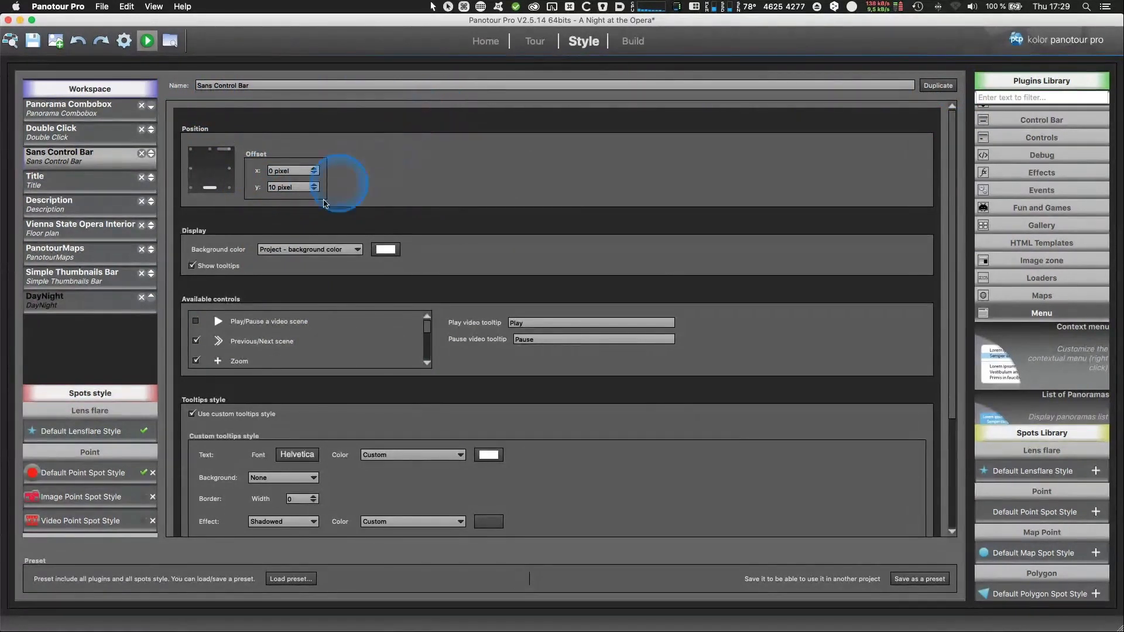
scroll(328, 357, "down", 5)
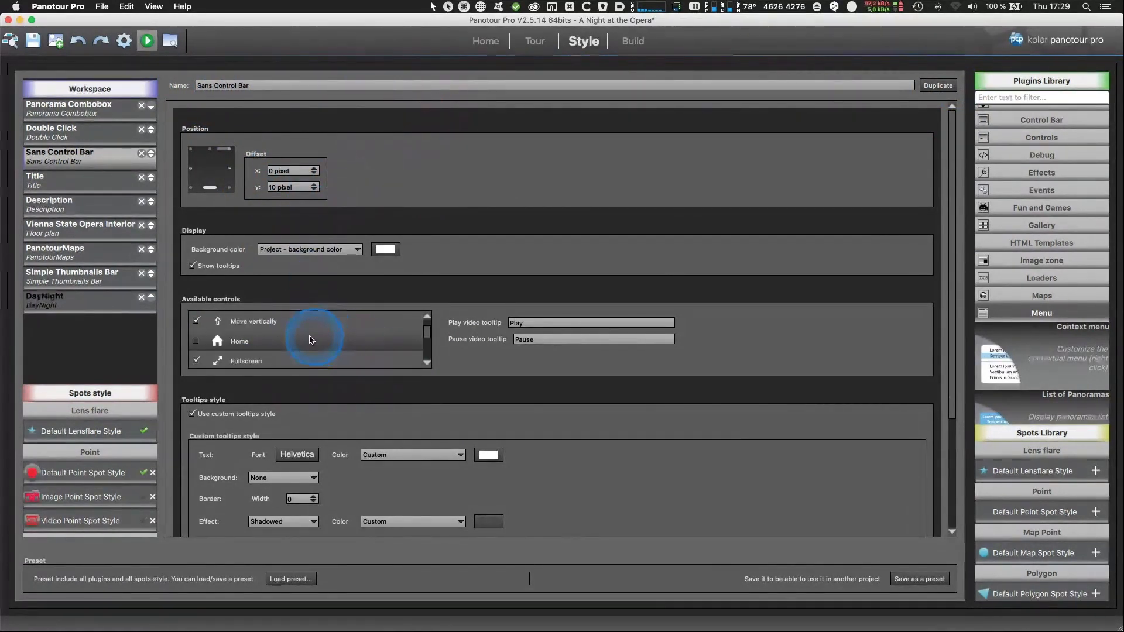
scroll(577, 424, "down", 3)
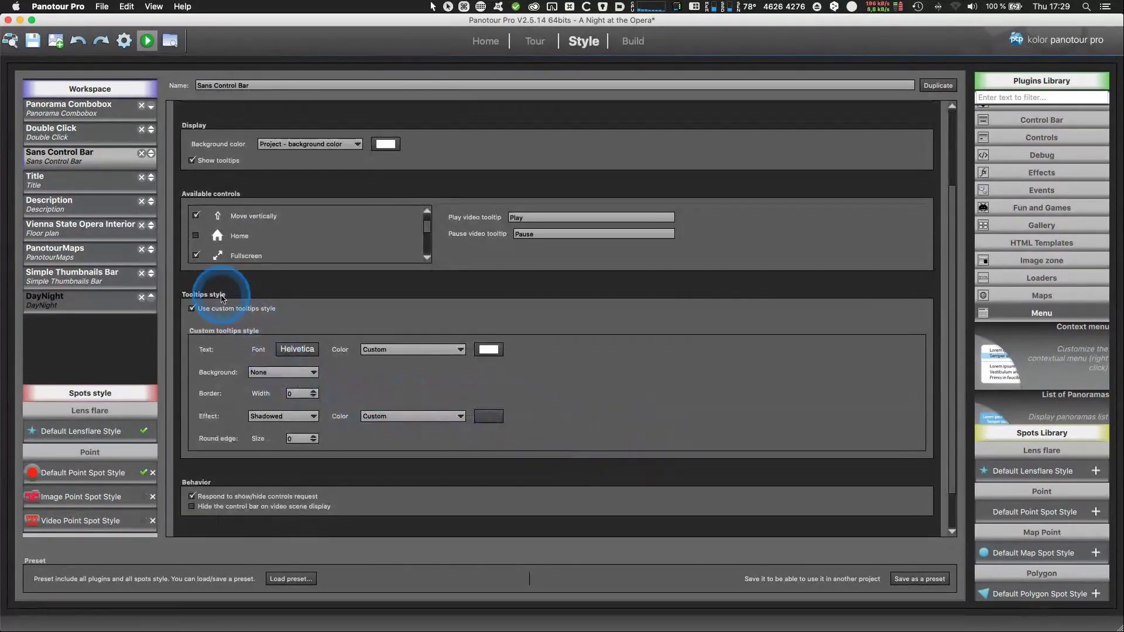
scroll(602, 364, "down", 2)
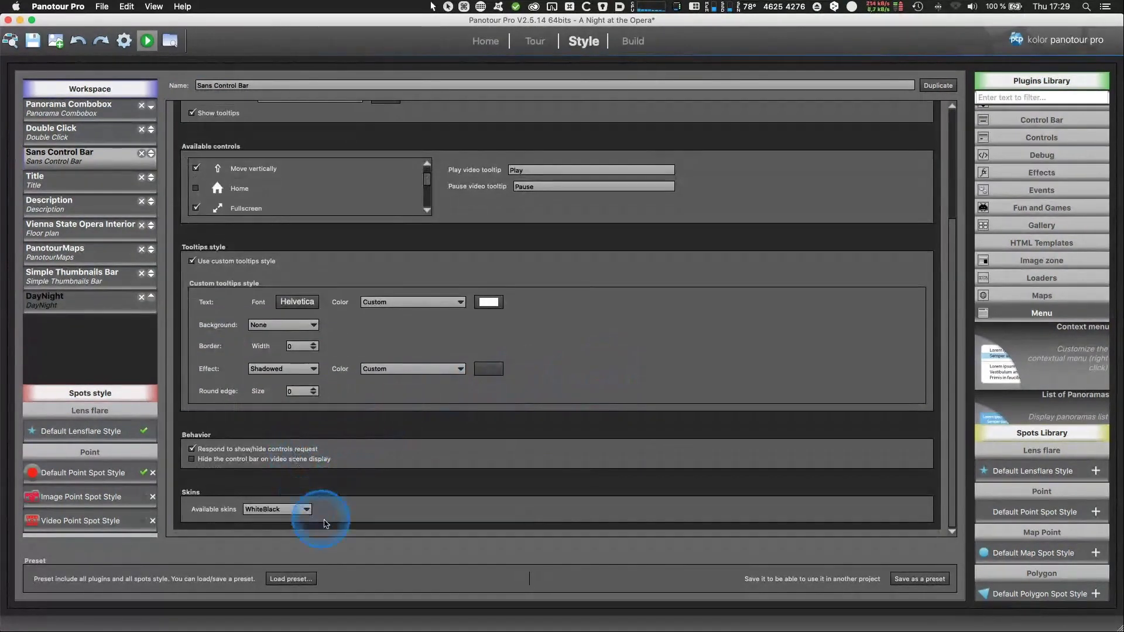
scroll(514, 445, "up", 5)
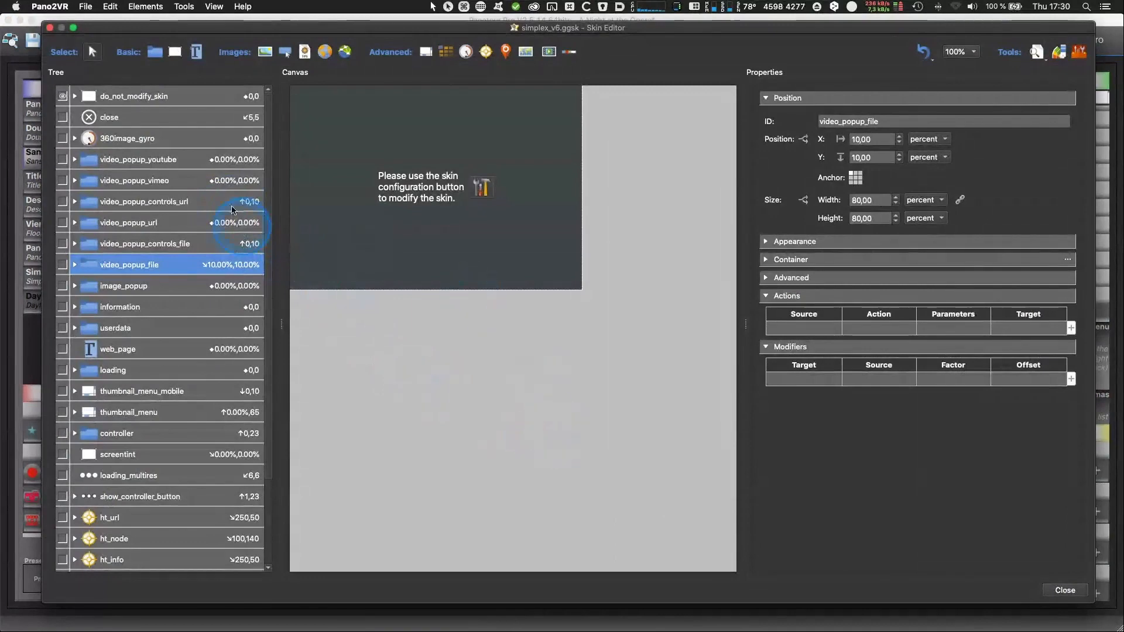
Step: Hide the do_not_modify_skin element and make the controller element visible on the skin canvas
left_click(62, 96)
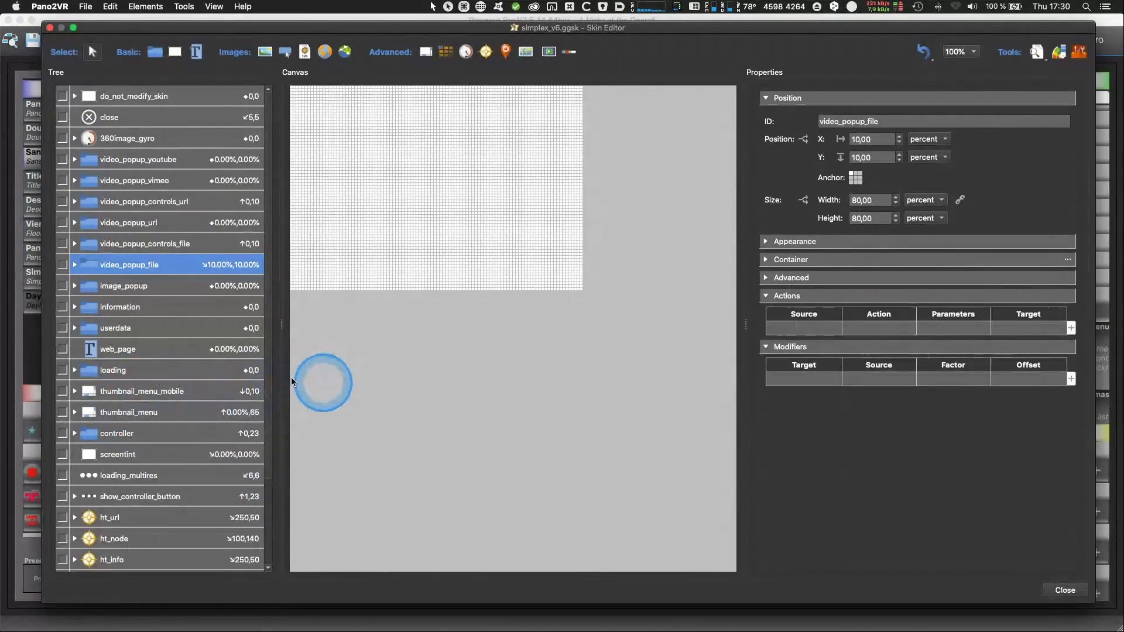
left_click(97, 436)
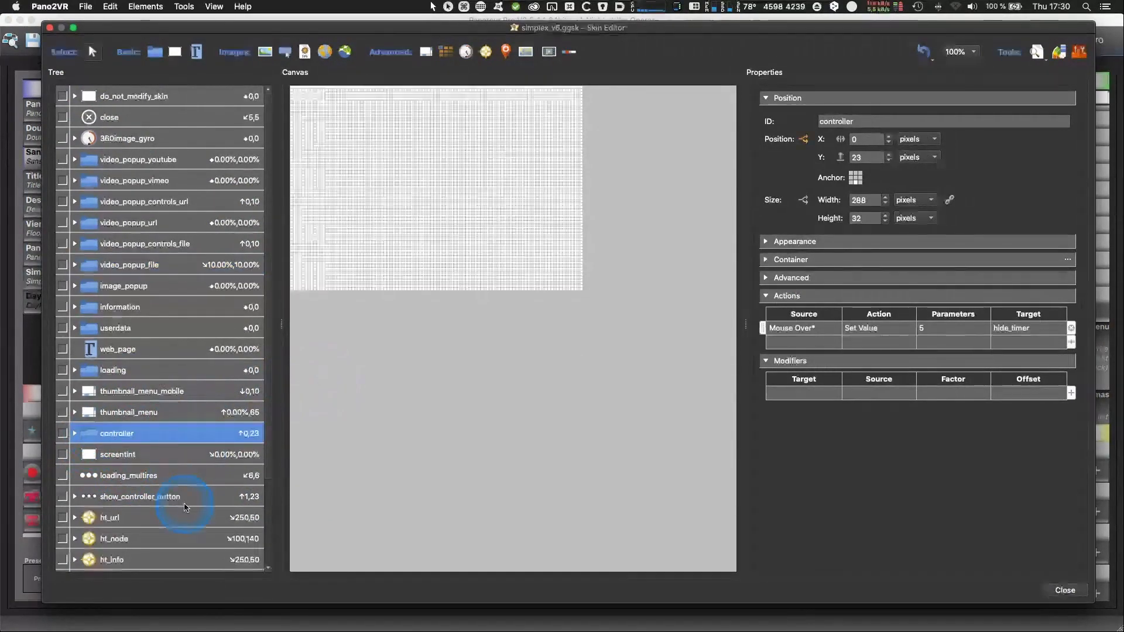
left_click(63, 433)
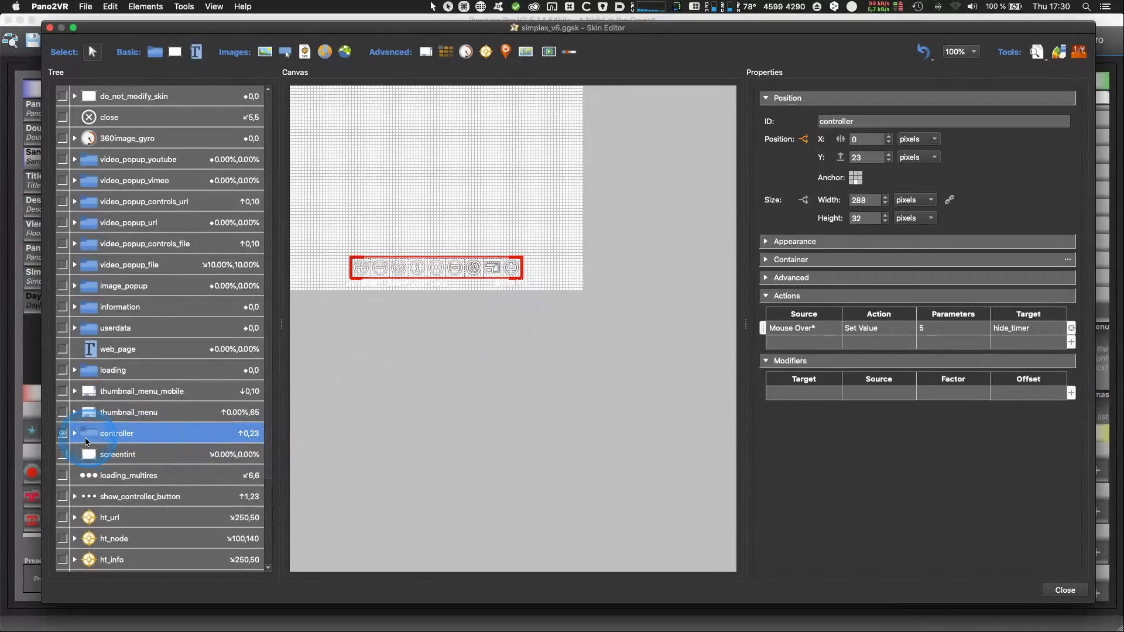
Step: Expand the controller and its controller_slider in the element tree to examine the individual control elements
scroll(164, 349, "down", 5)
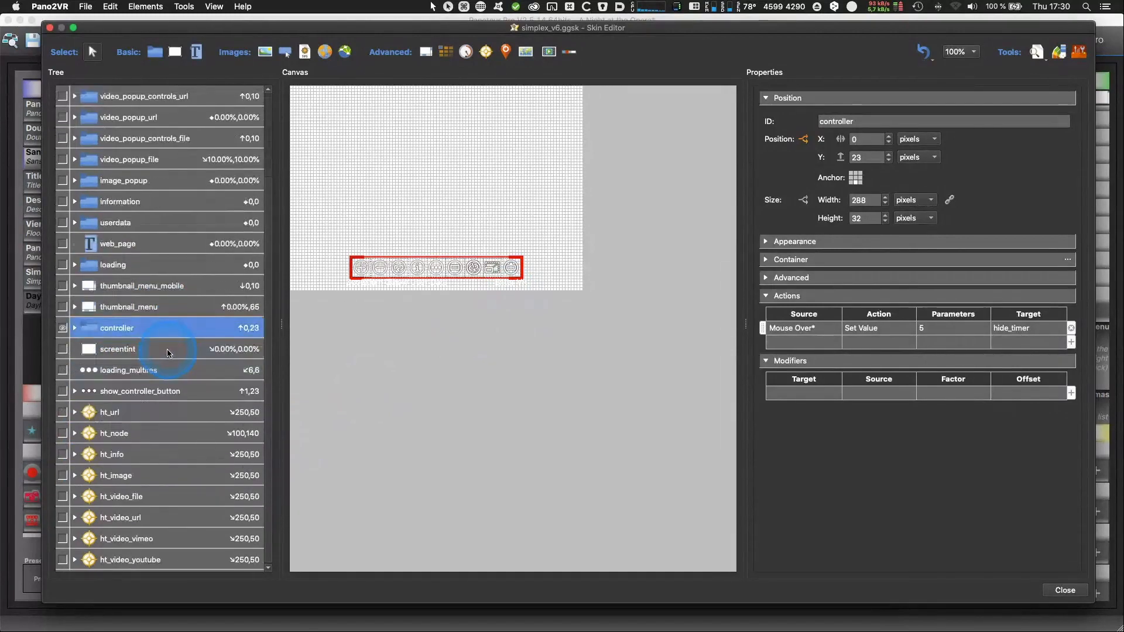
left_click(73, 327)
scroll(210, 383, "down", 2)
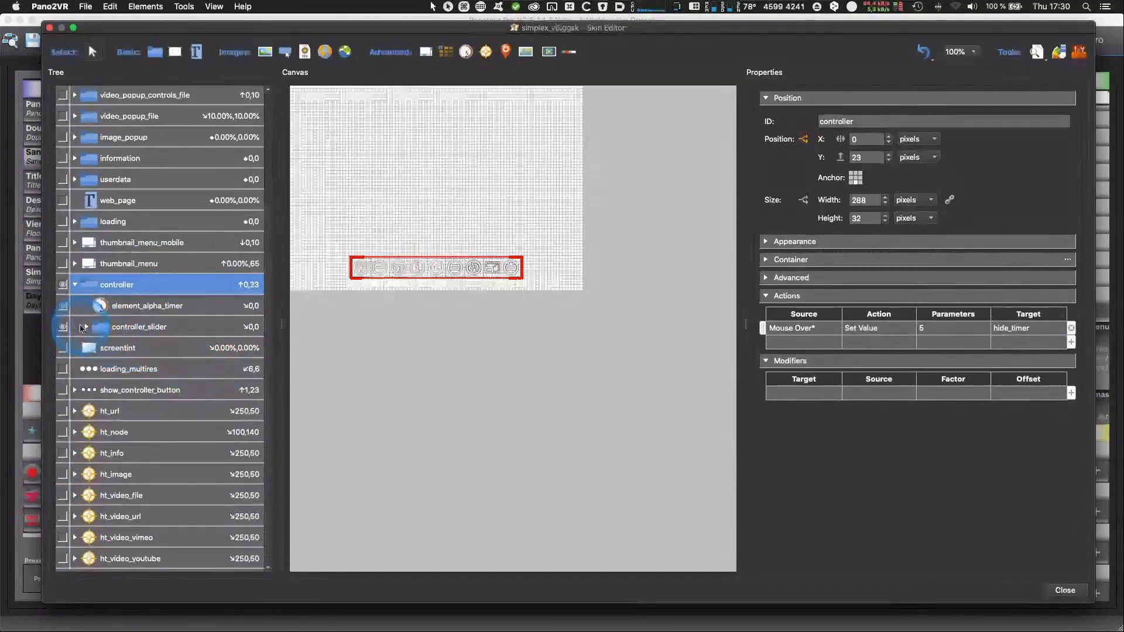
left_click(82, 328)
scroll(162, 353, "down", 7)
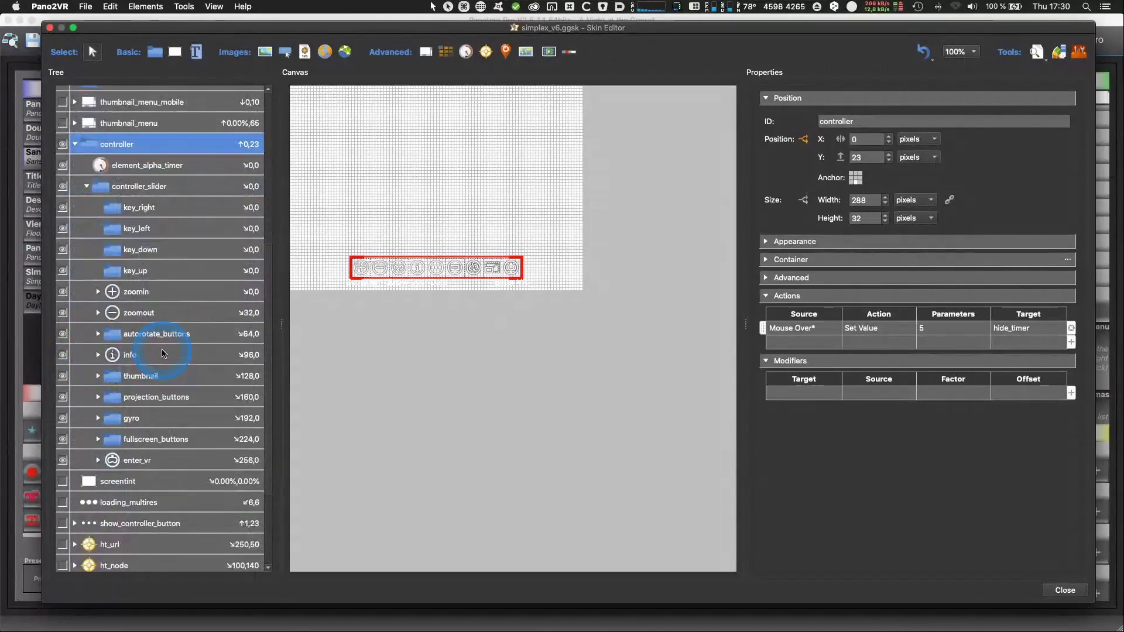
Step: Inspect the properties and actions of the key_right, tt_zoomout and zoomout elements, and look through the remaining controller and hotspot elements
left_click(122, 211)
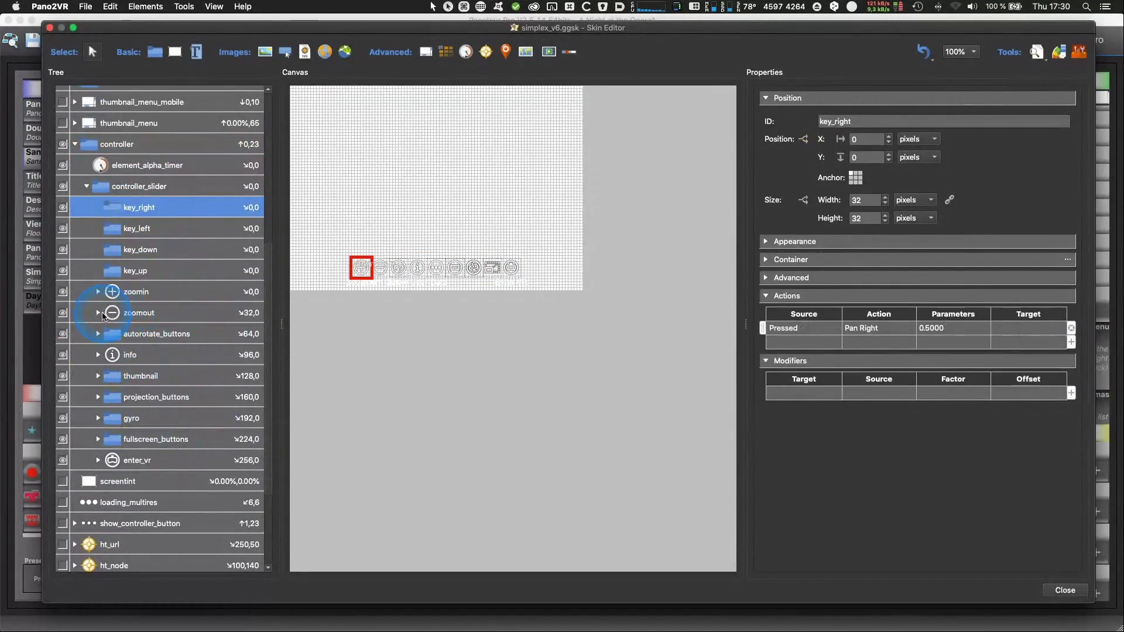
left_click(98, 313)
left_click(153, 335)
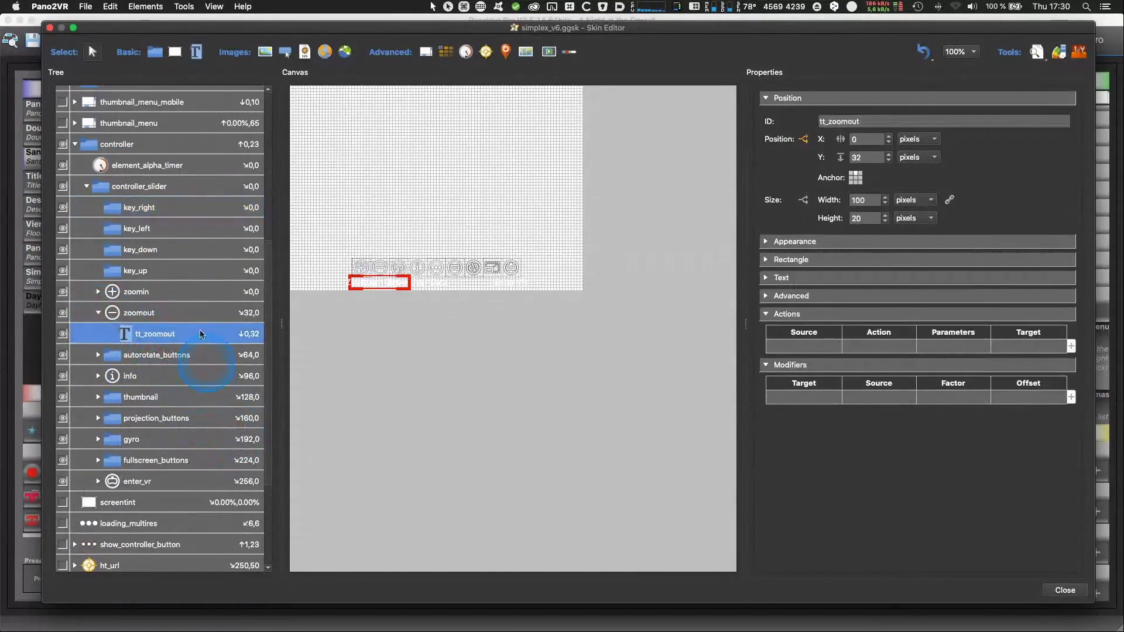
left_click(141, 314)
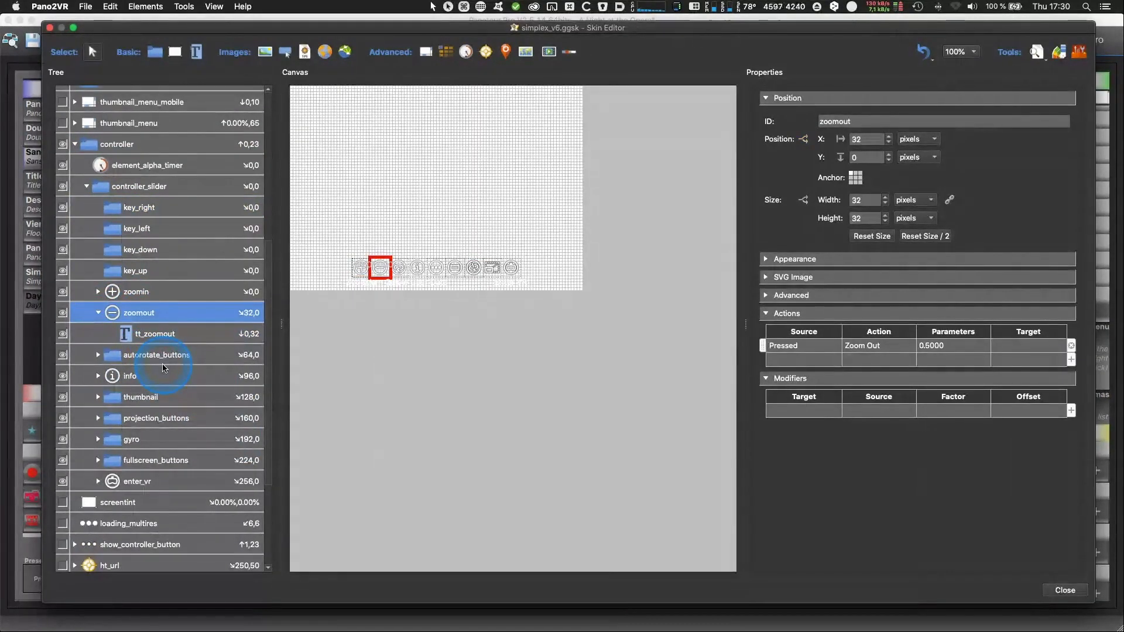
scroll(146, 346, "down", 5)
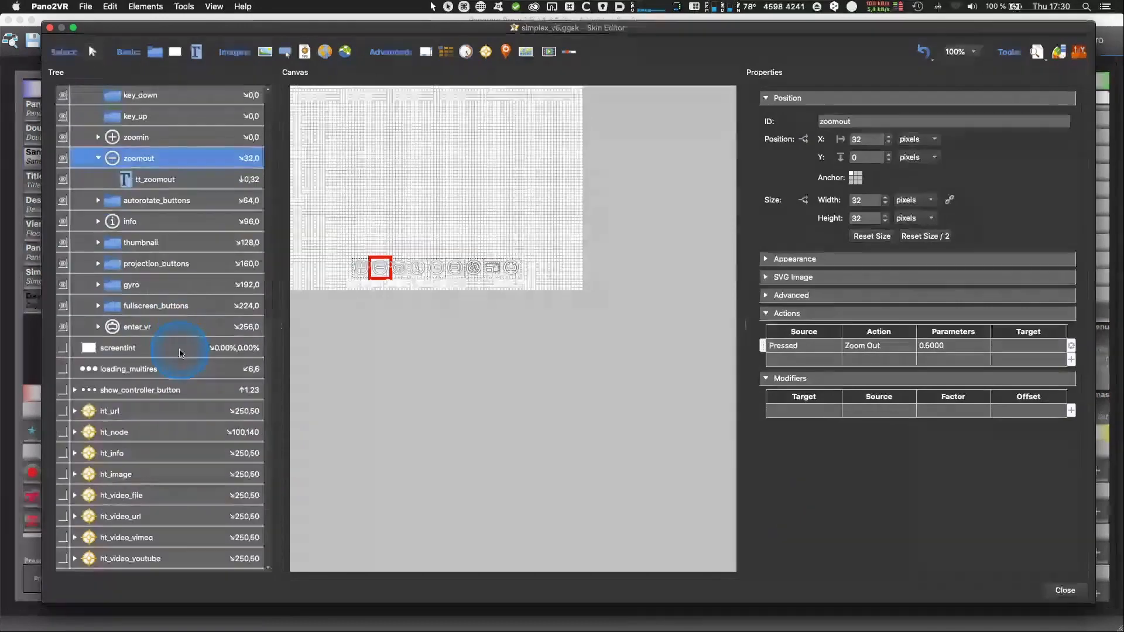
scroll(176, 351, "up", 5)
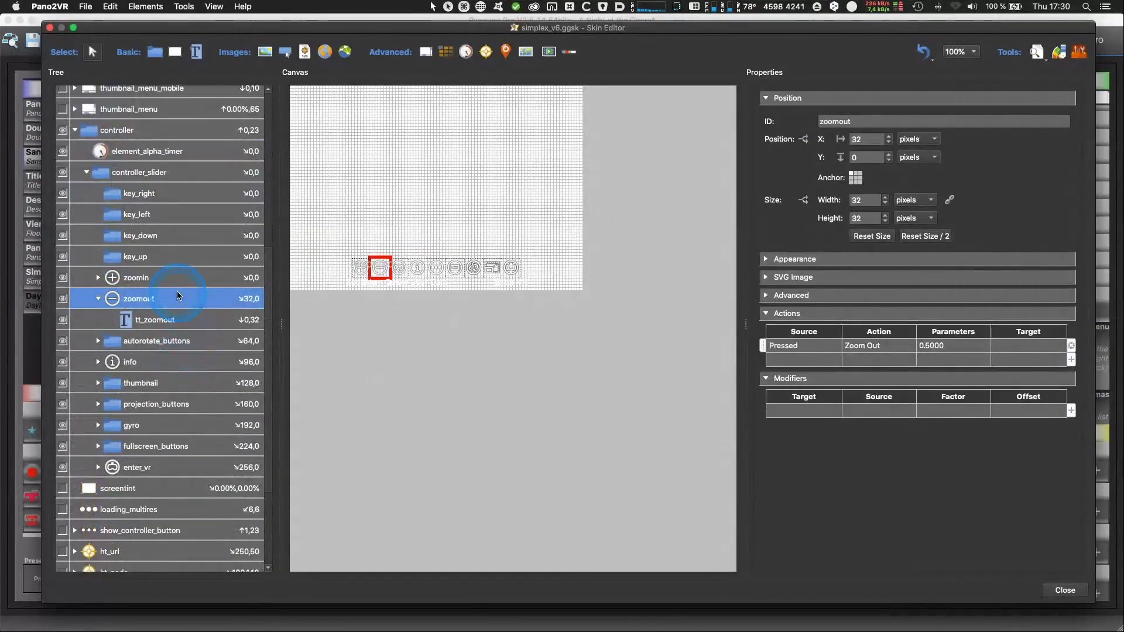
scroll(170, 305, "down", 3)
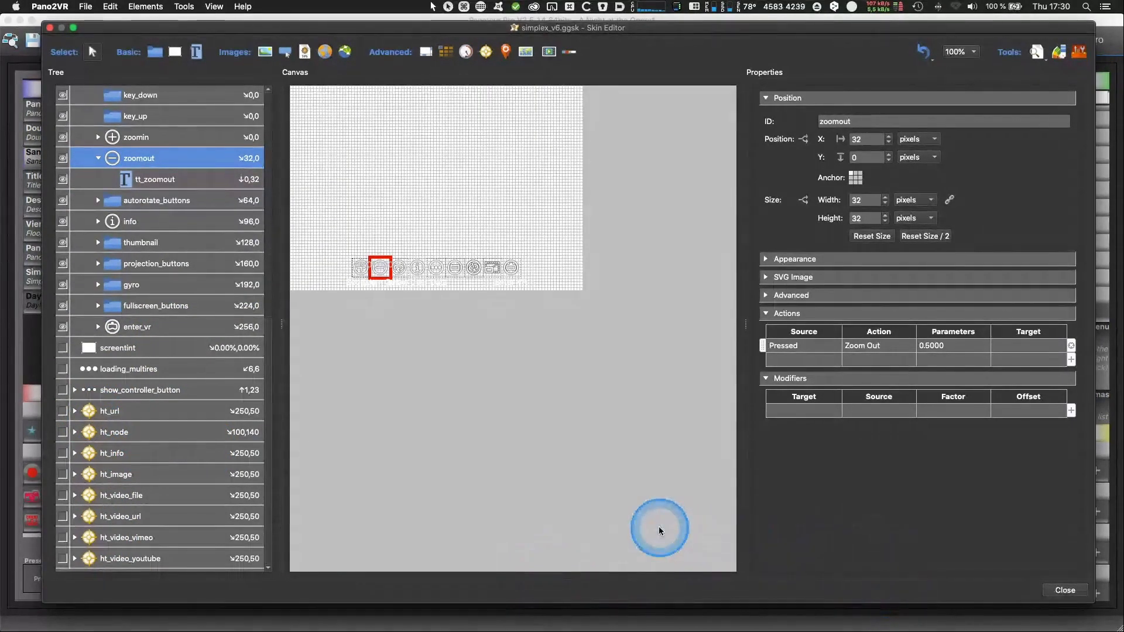
Step: Show the ht_node hotspot on the skin canvas and expand it and its hotspot_preview to examine their elements
key("super+Tab")
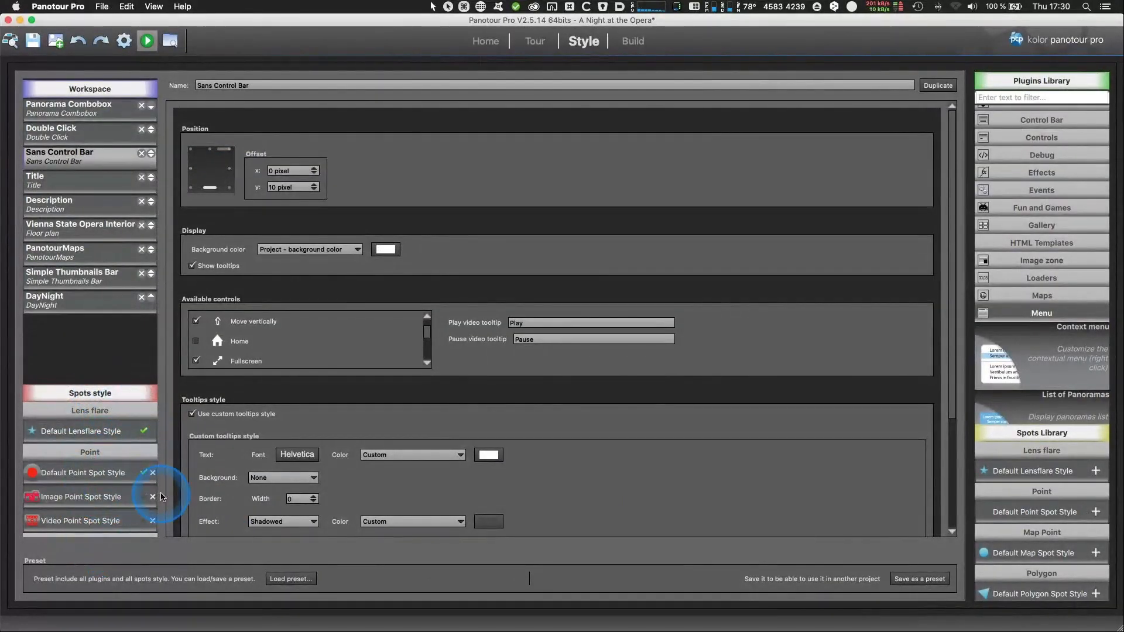
key("super+Tab")
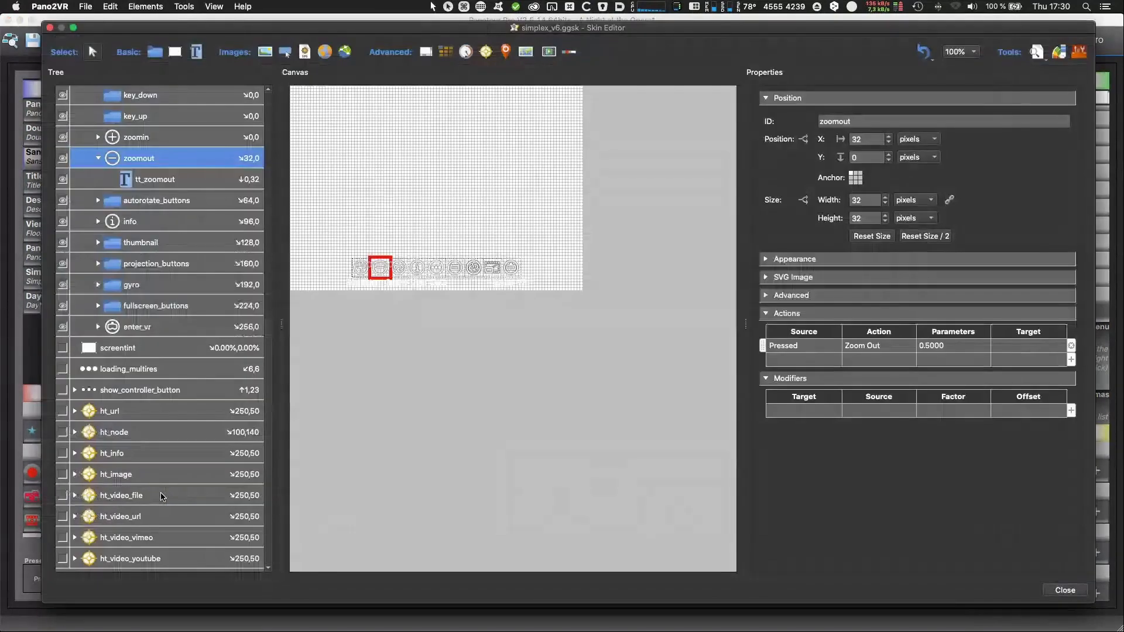
left_click(74, 433)
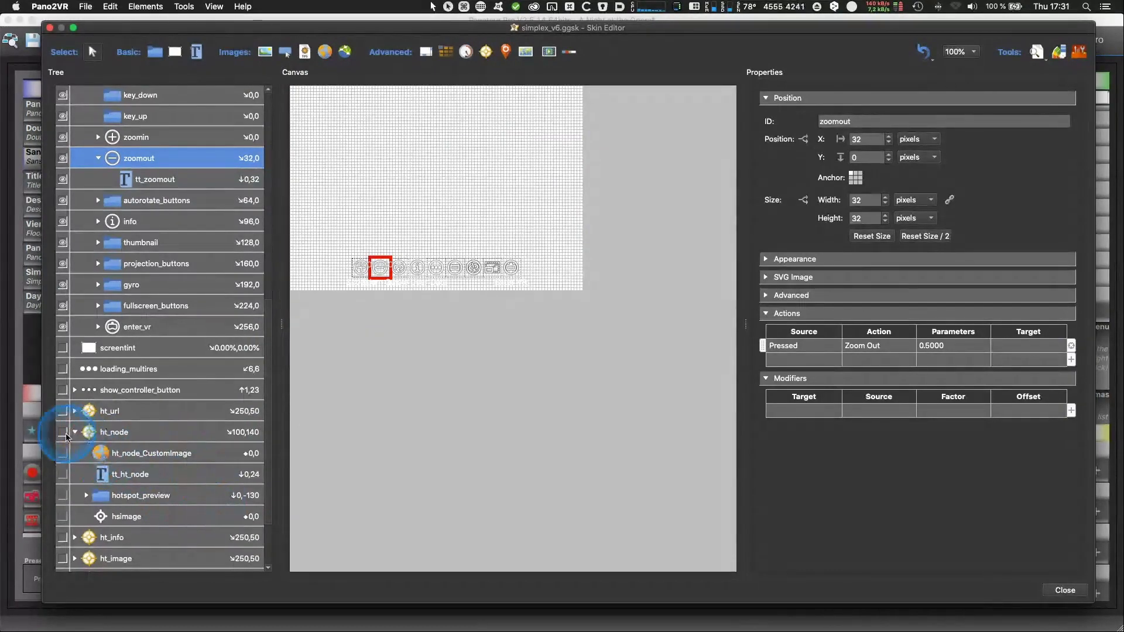
left_click(63, 432)
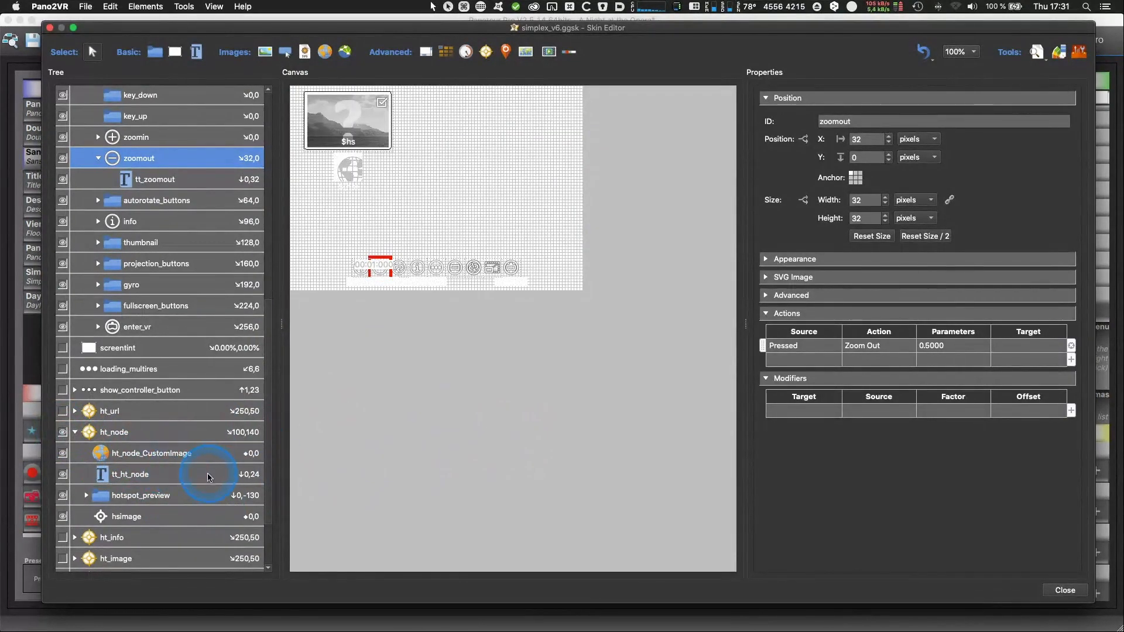
left_click(87, 496)
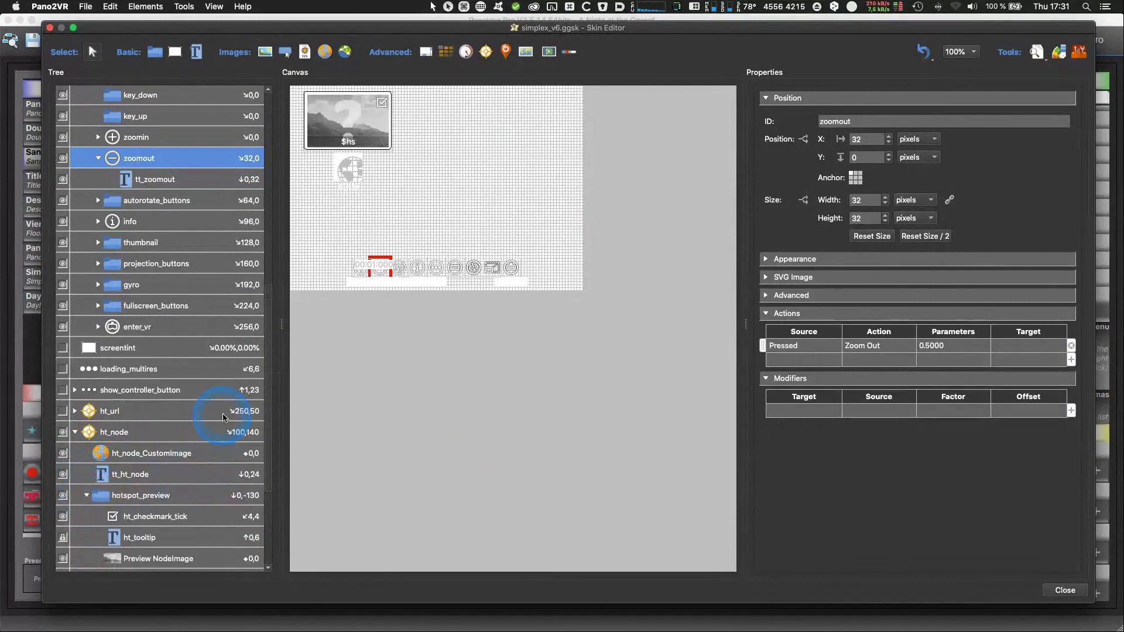
scroll(199, 436, "down", 5)
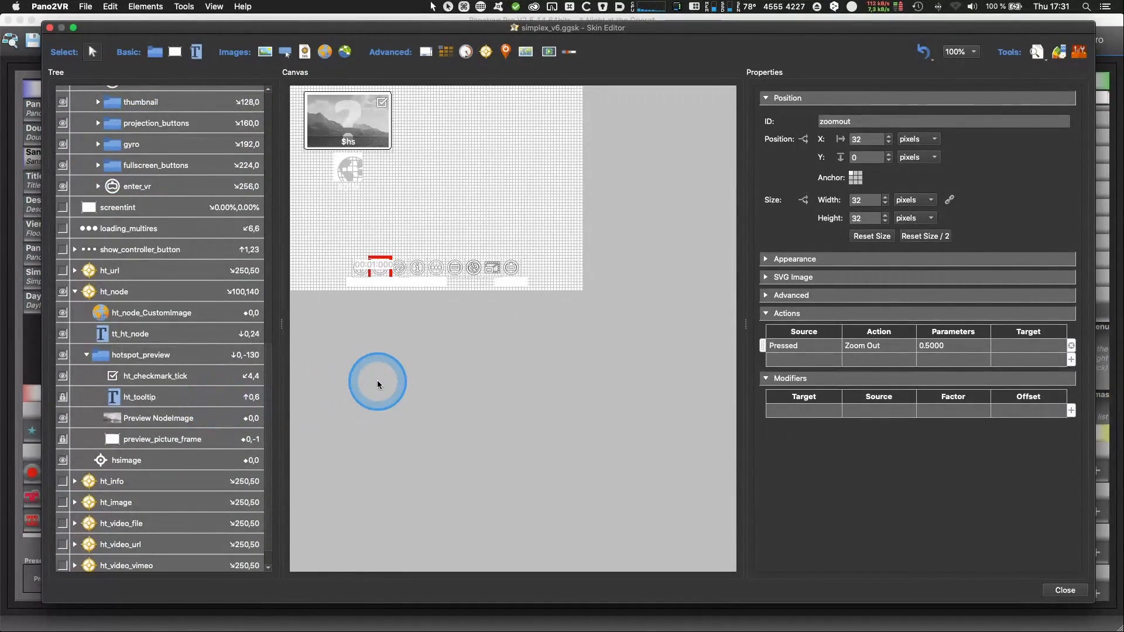
Step: Switch to Panotour Pro and review the Default Point Spot Style's icon, size, advanced, tooltip and action settings
key("super+Tab")
left_click(95, 479)
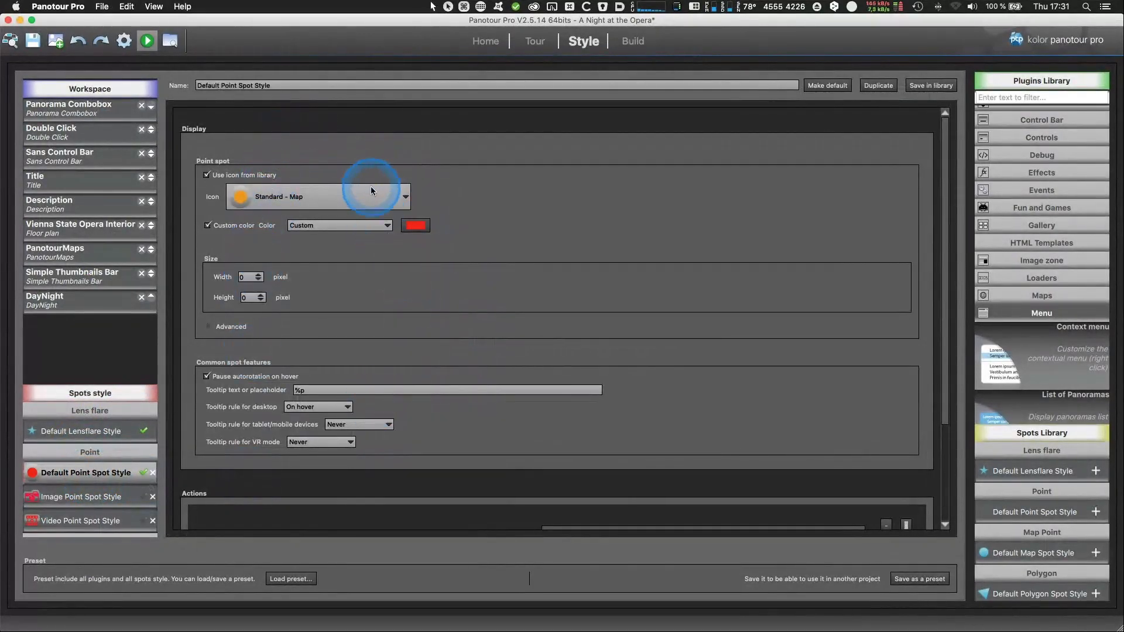
left_click(210, 326)
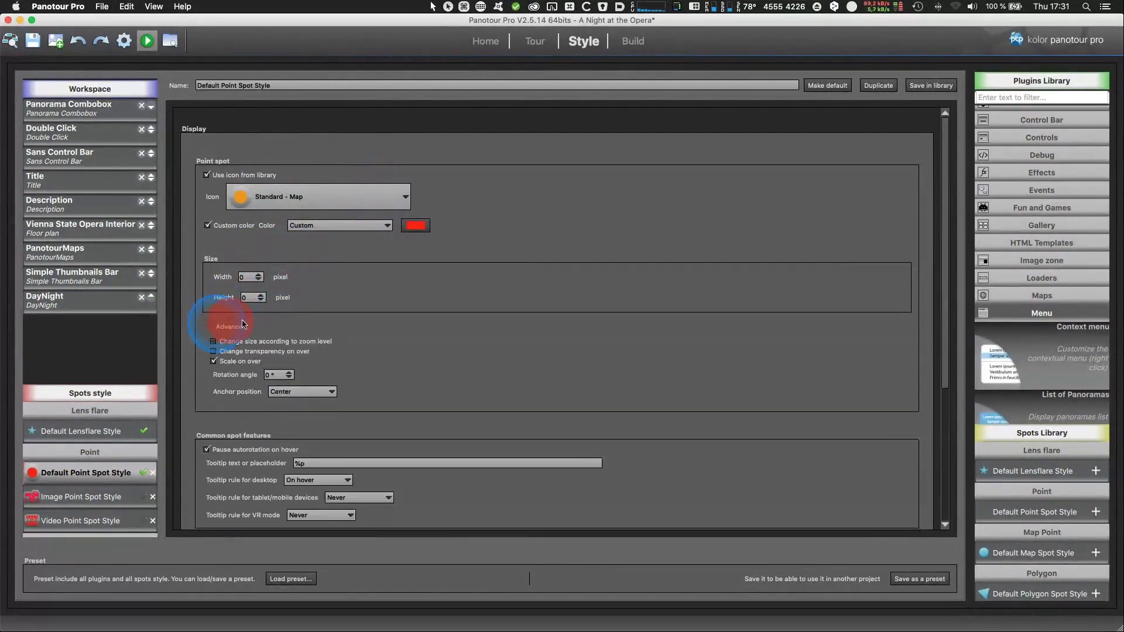
scroll(609, 390, "down", 3)
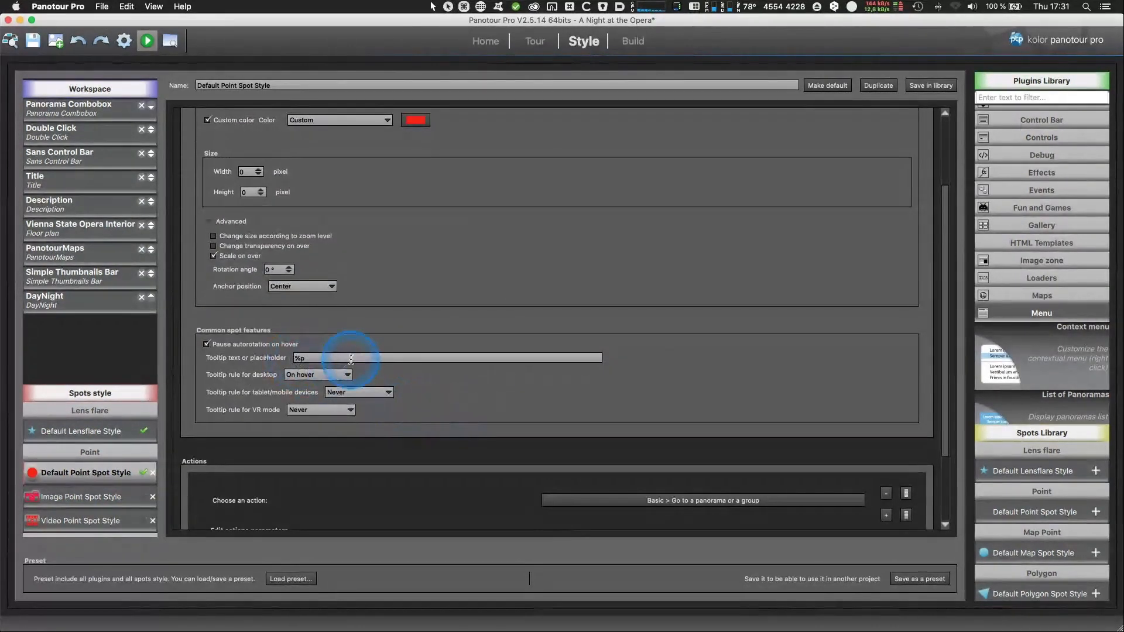
scroll(571, 408, "down", 3)
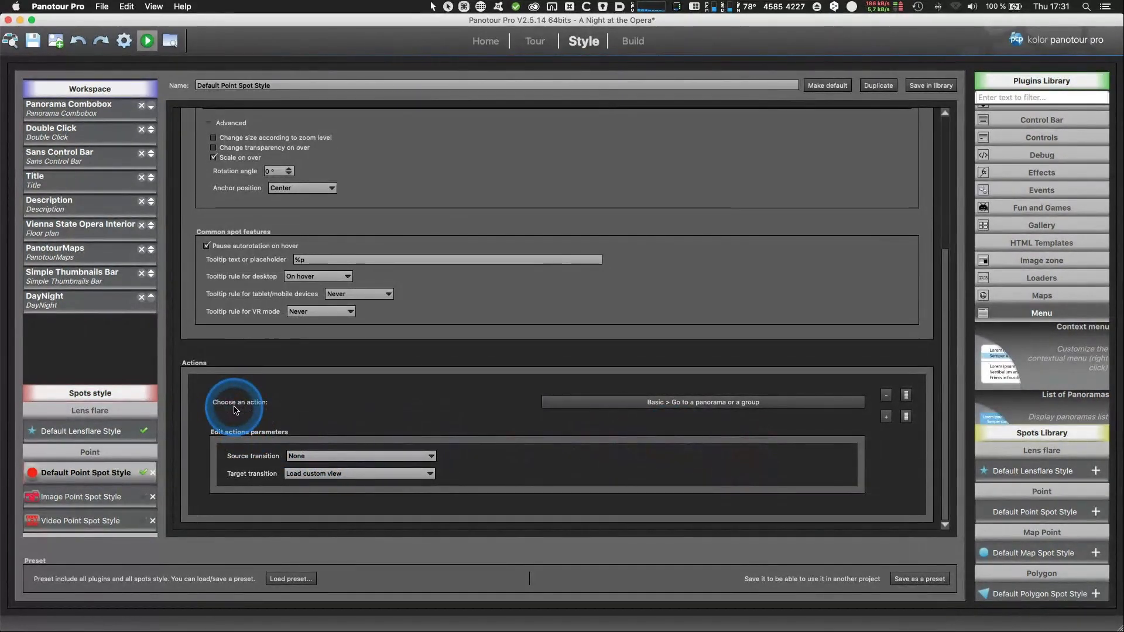
Step: Browse the actions available for the point spot style, including those of the PanotourMaps plugin, and leave the action unchanged
left_click(694, 404)
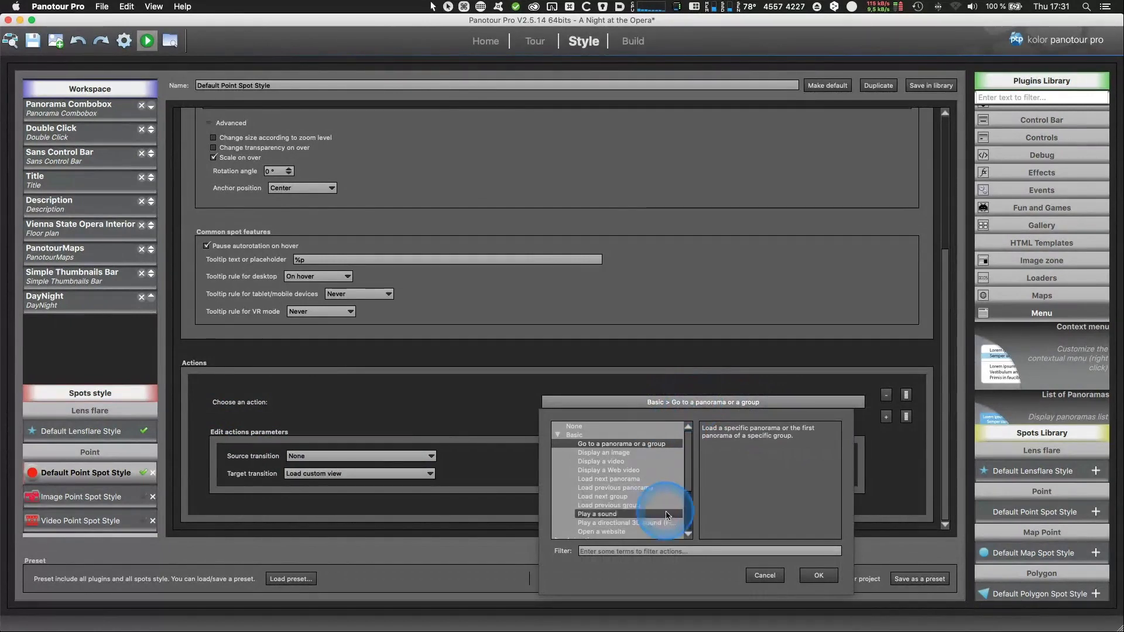
left_click_drag(688, 458, 688, 404)
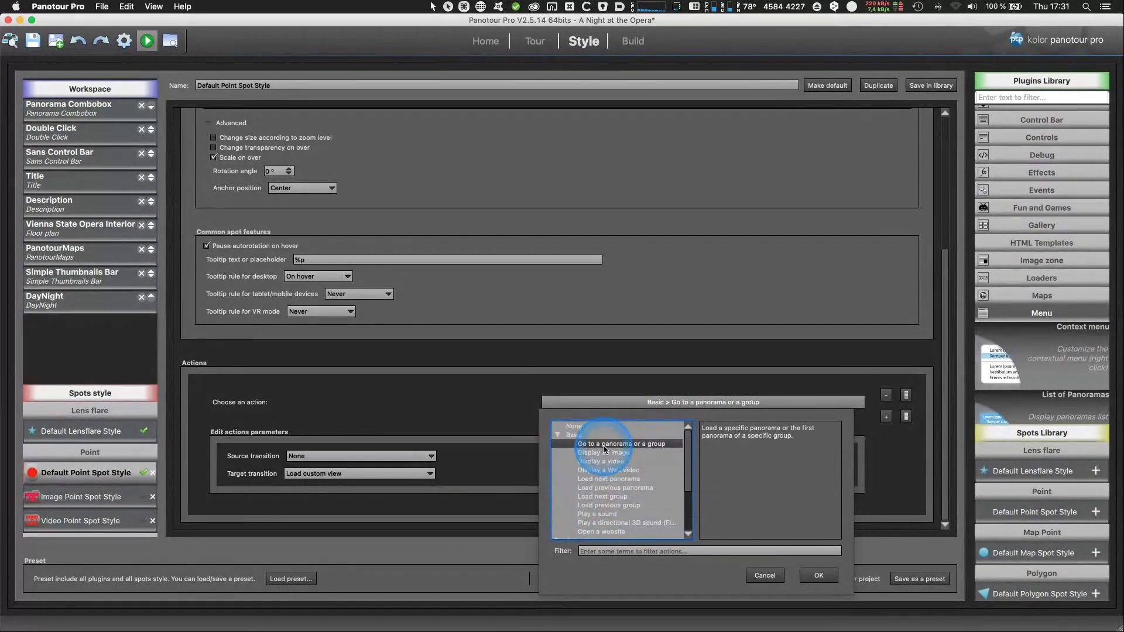
left_click_drag(688, 477, 688, 530)
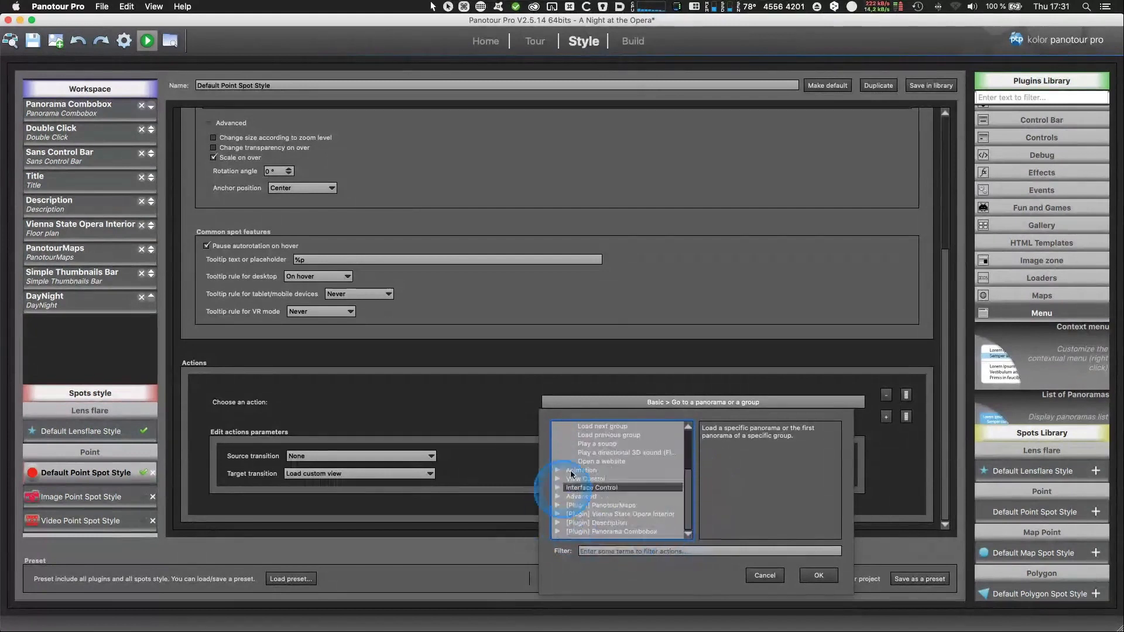
left_click(557, 504)
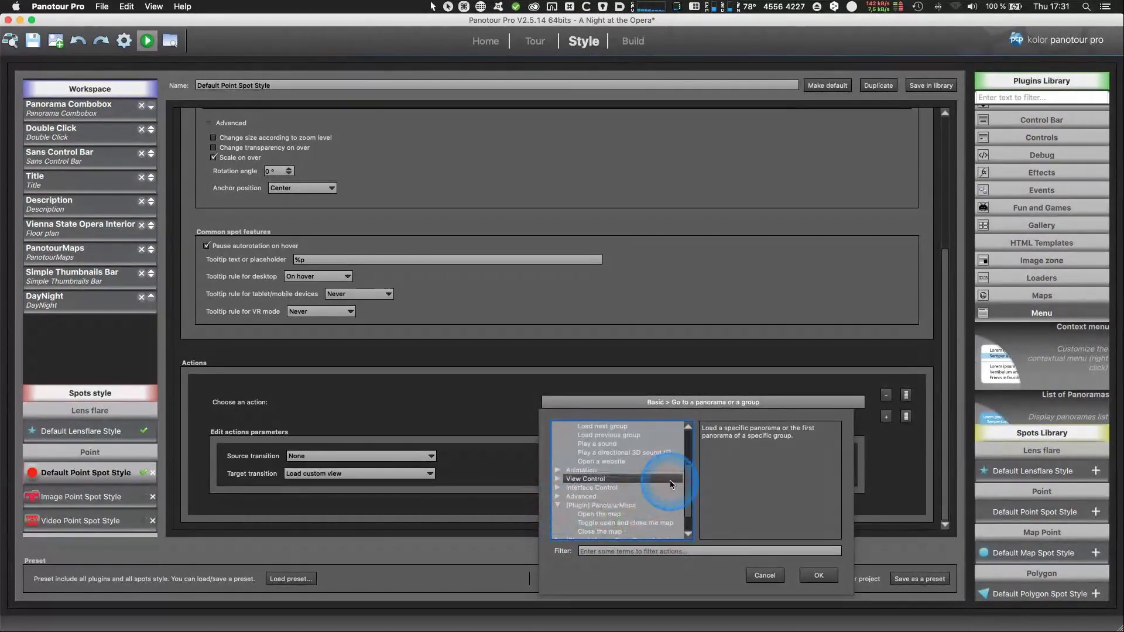
left_click_drag(688, 494, 692, 527)
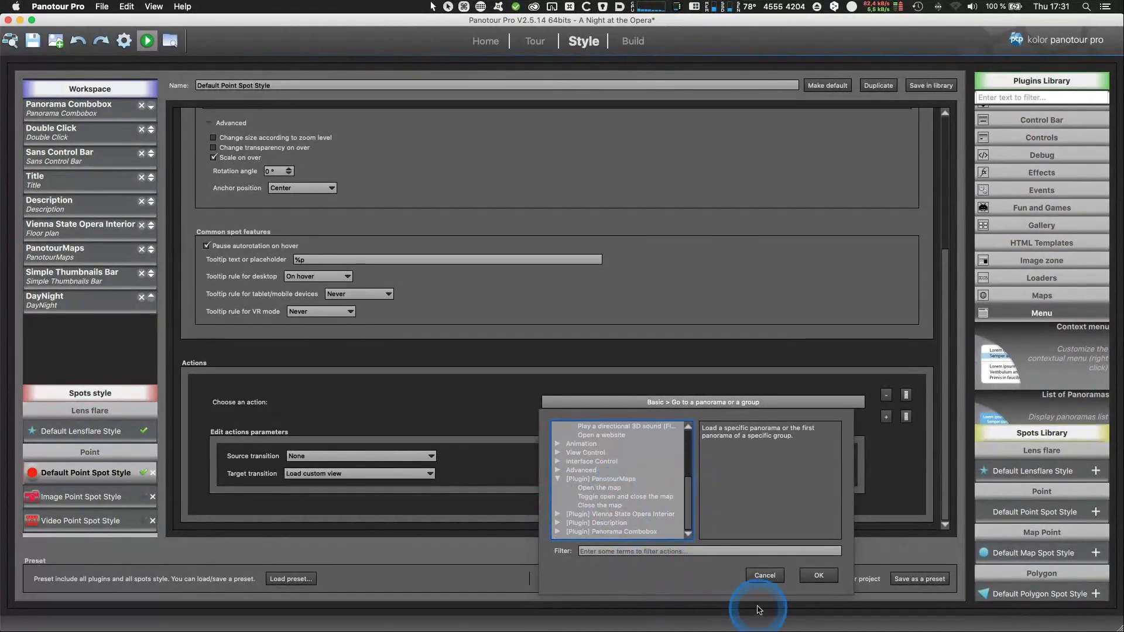
left_click(765, 577)
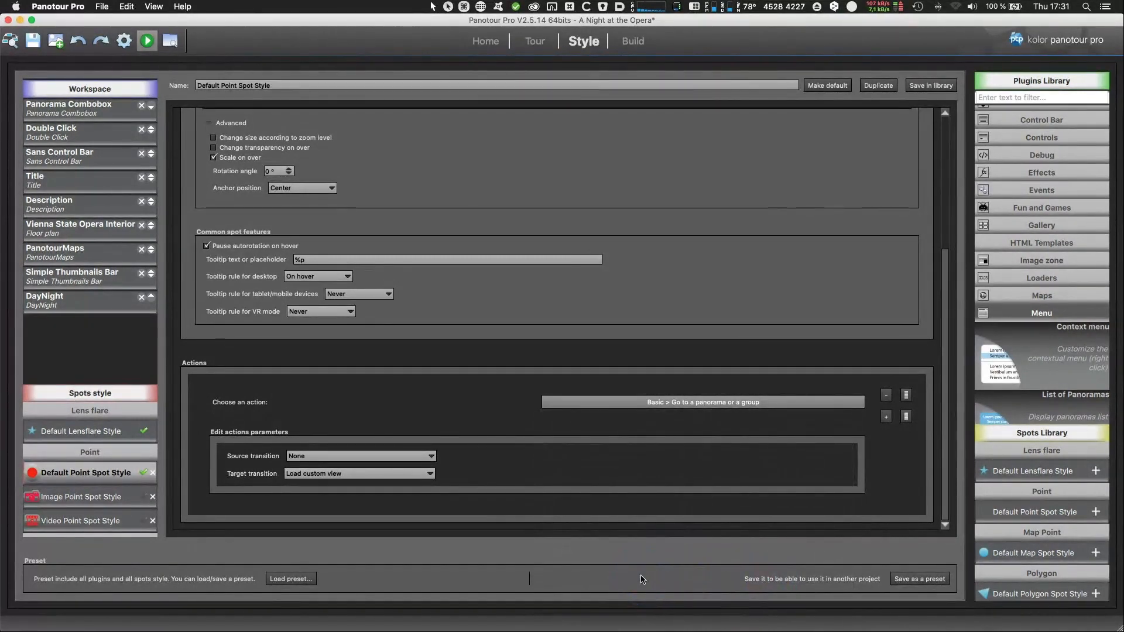
Step: Switch to Pano2VR, inspect ht_node's Mouse Click action settings and compare its placeholders with Panotour Pro's tooltip placeholder
key("super+Tab")
left_click(112, 290)
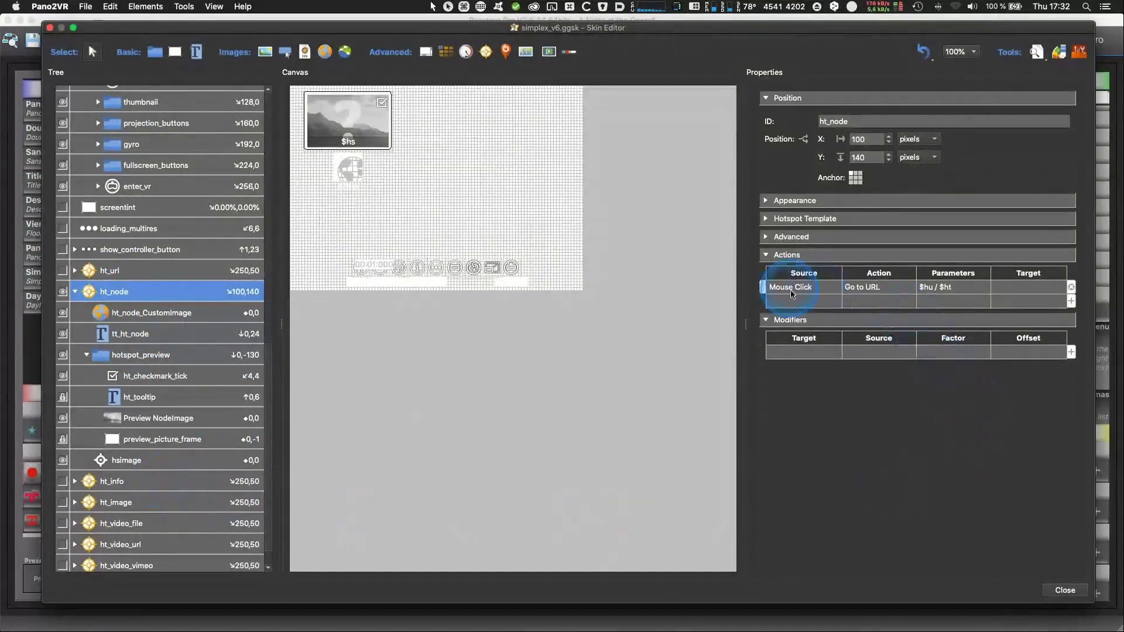
double_click(825, 291)
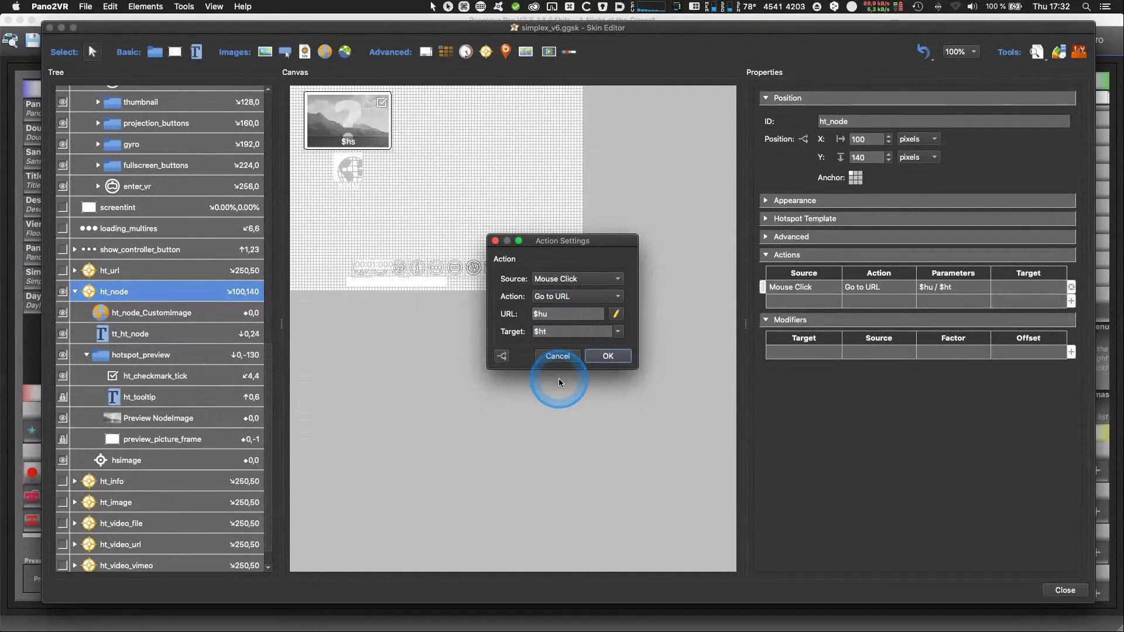
left_click(553, 313)
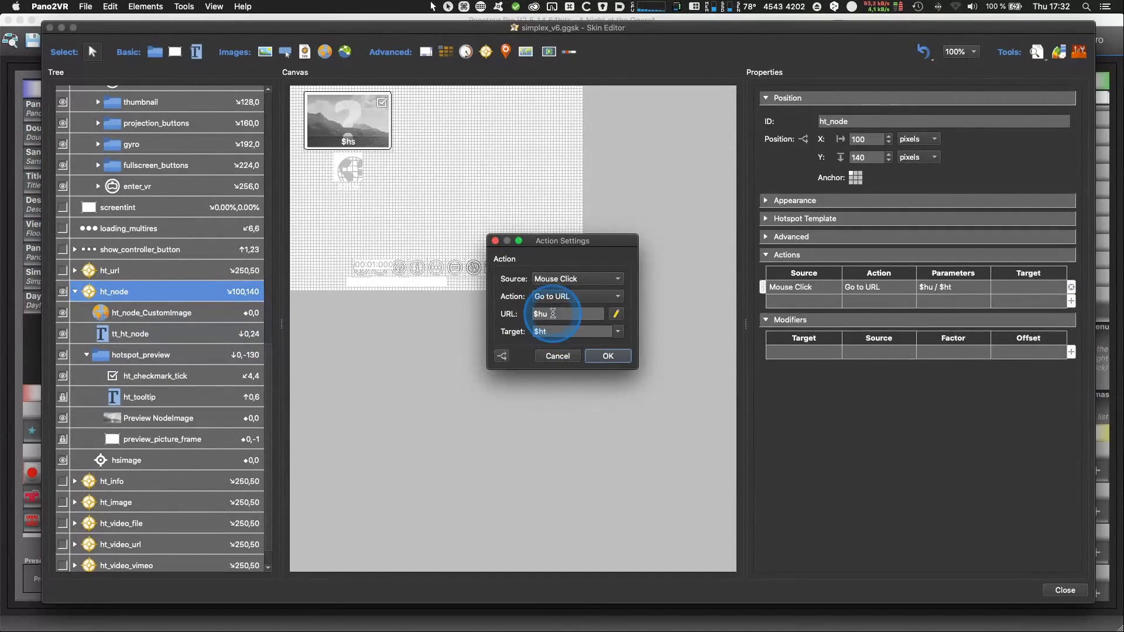
key("super+Tab")
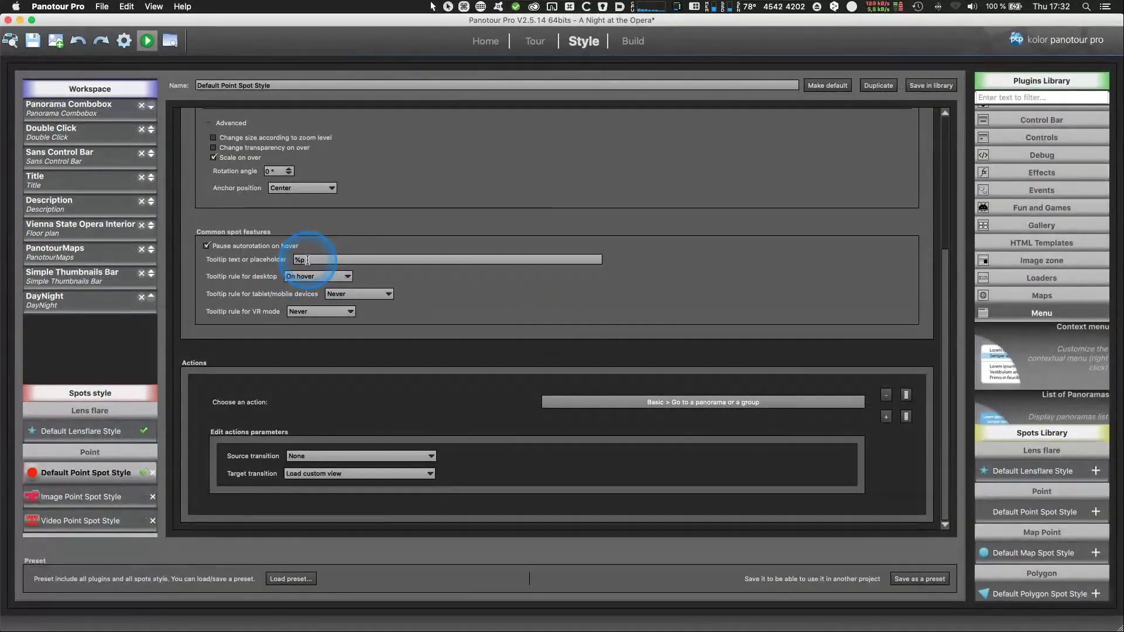
mouse_move(307, 260)
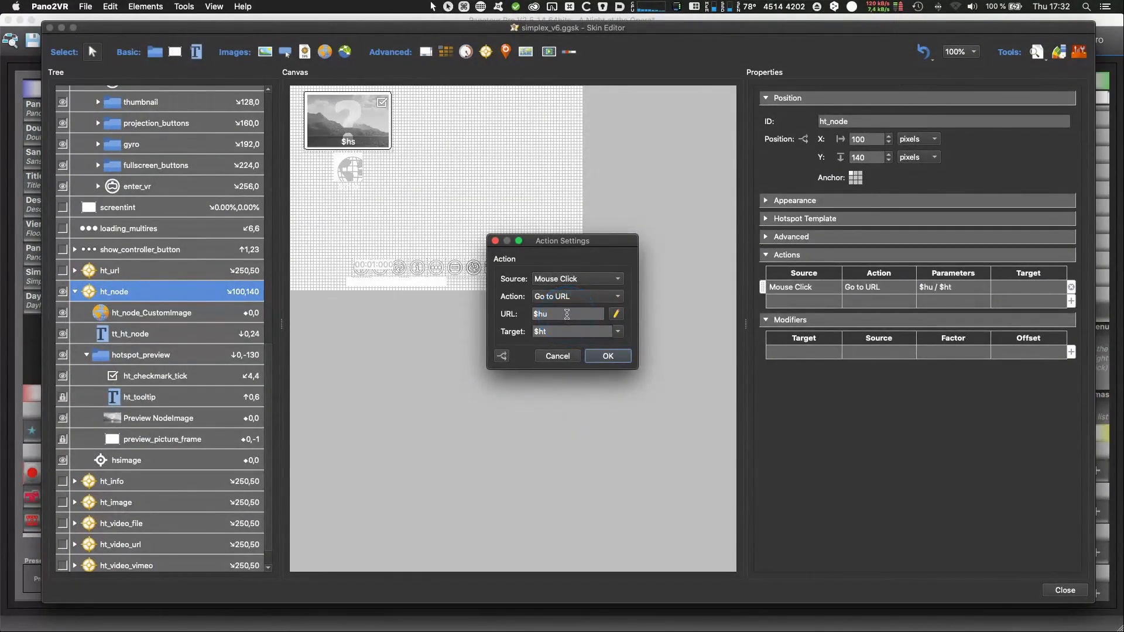
left_click(557, 356)
Step: Deselect the hotspot and look through the skin's list of variables in the canvas properties
left_click(584, 387)
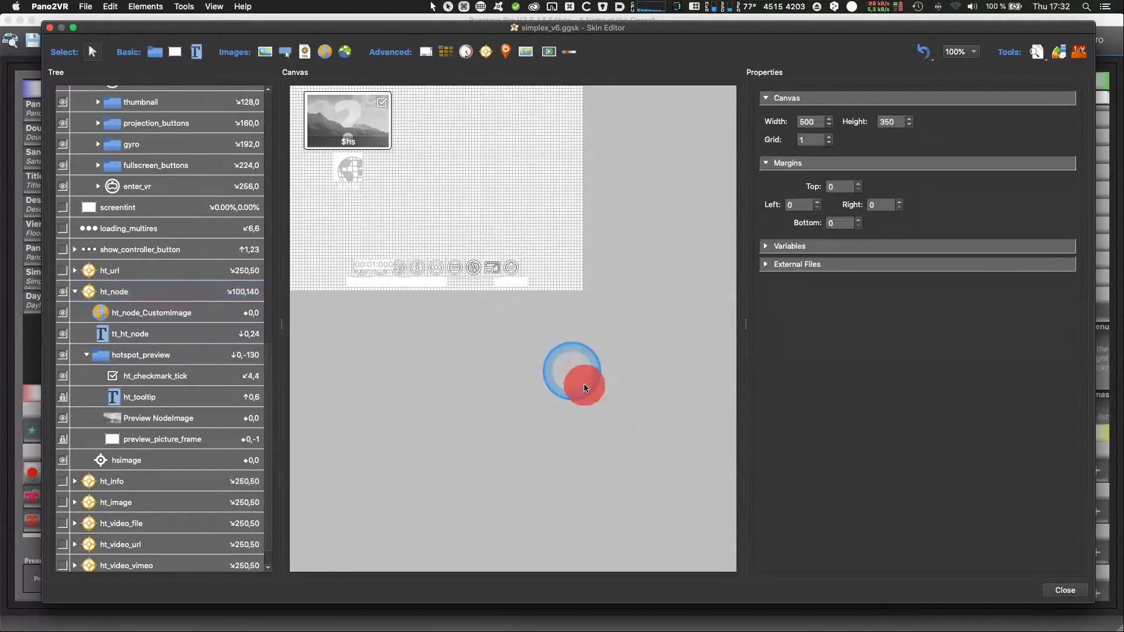
left_click(766, 246)
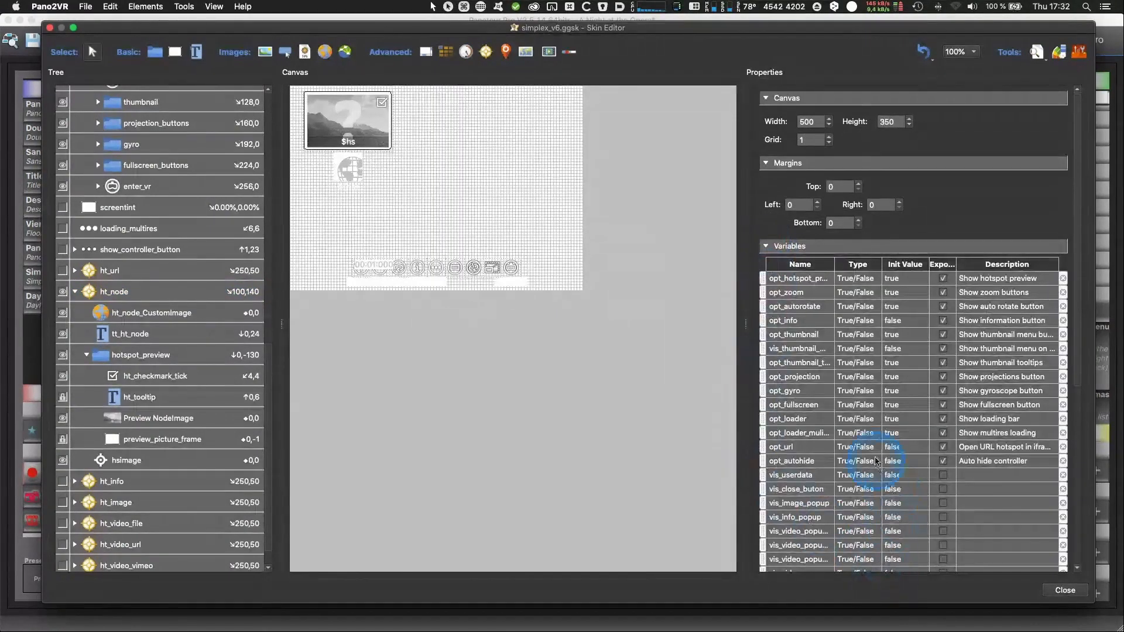
scroll(843, 423, "down", 10)
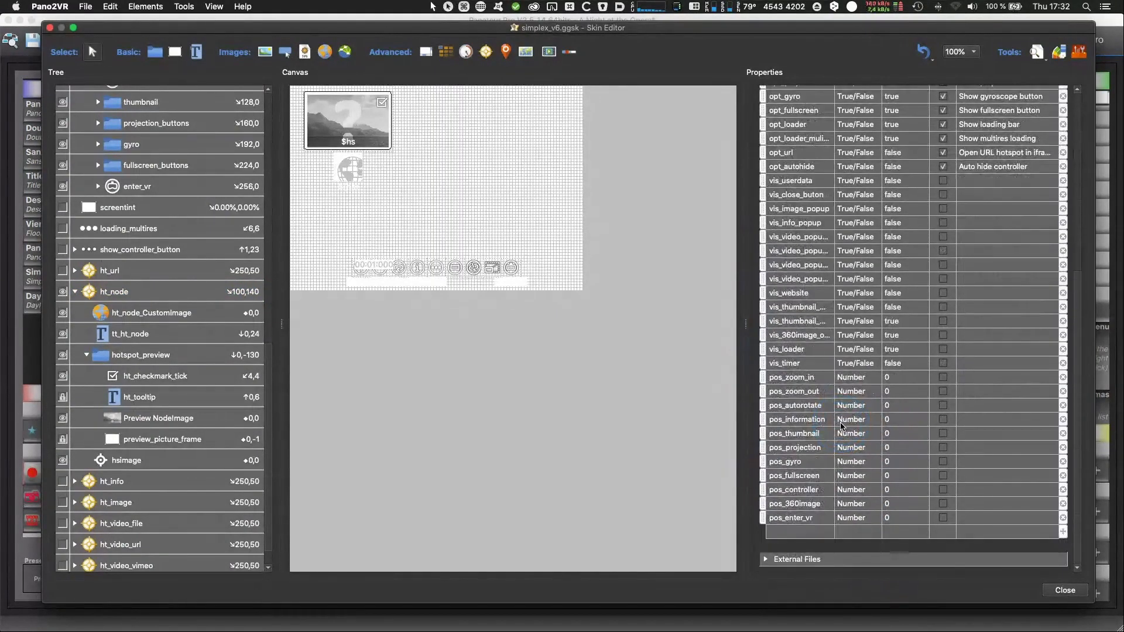
scroll(841, 425, "up", 10)
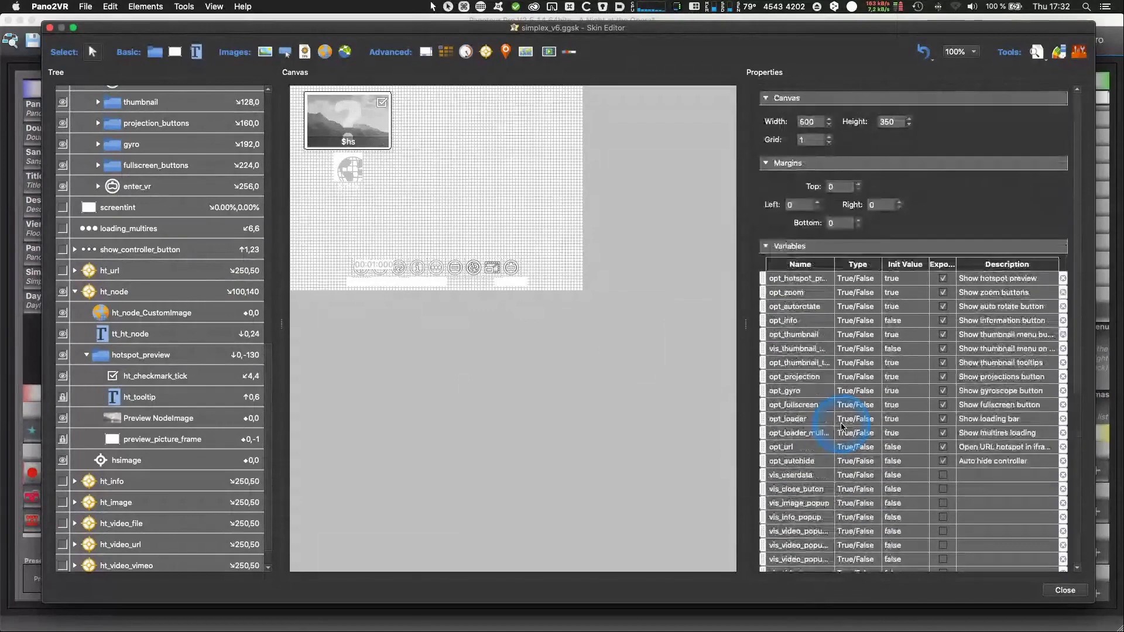
left_click(415, 403)
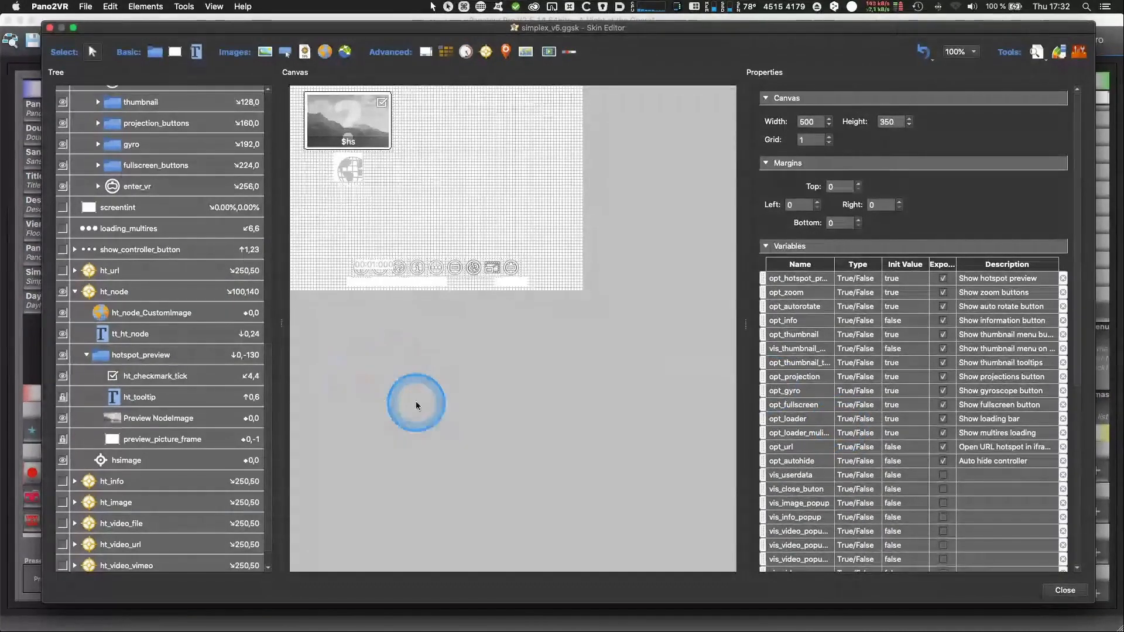
left_click(449, 409)
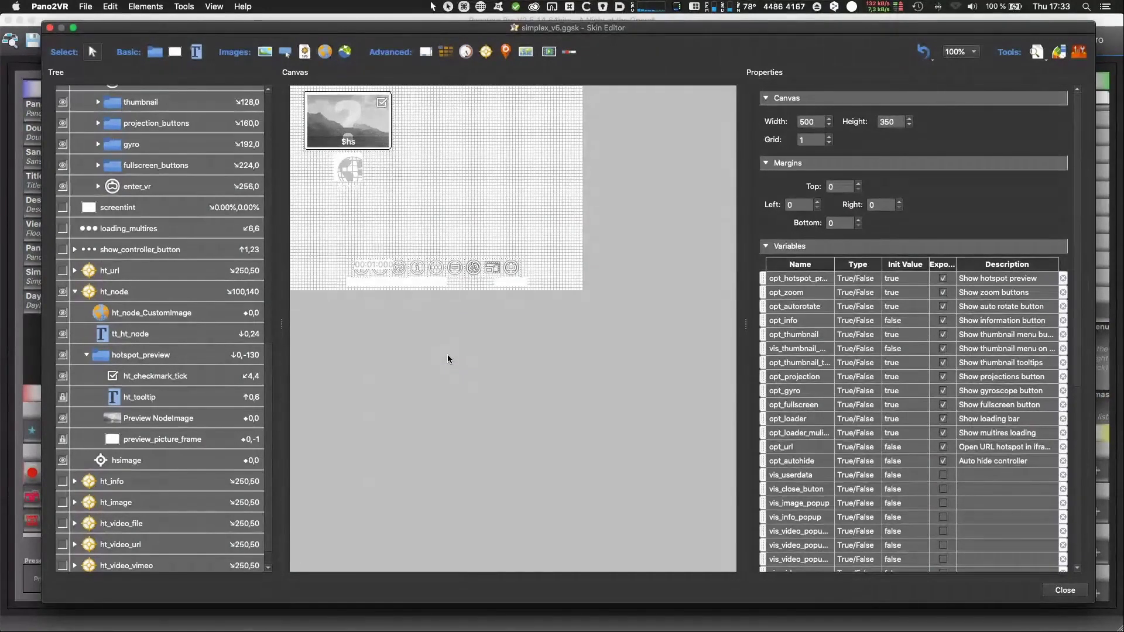
Step: Glance at the plugins library in Panotour Pro, return to Pano2VR and close the Skin Editor
key("super+Tab")
left_click(1030, 366)
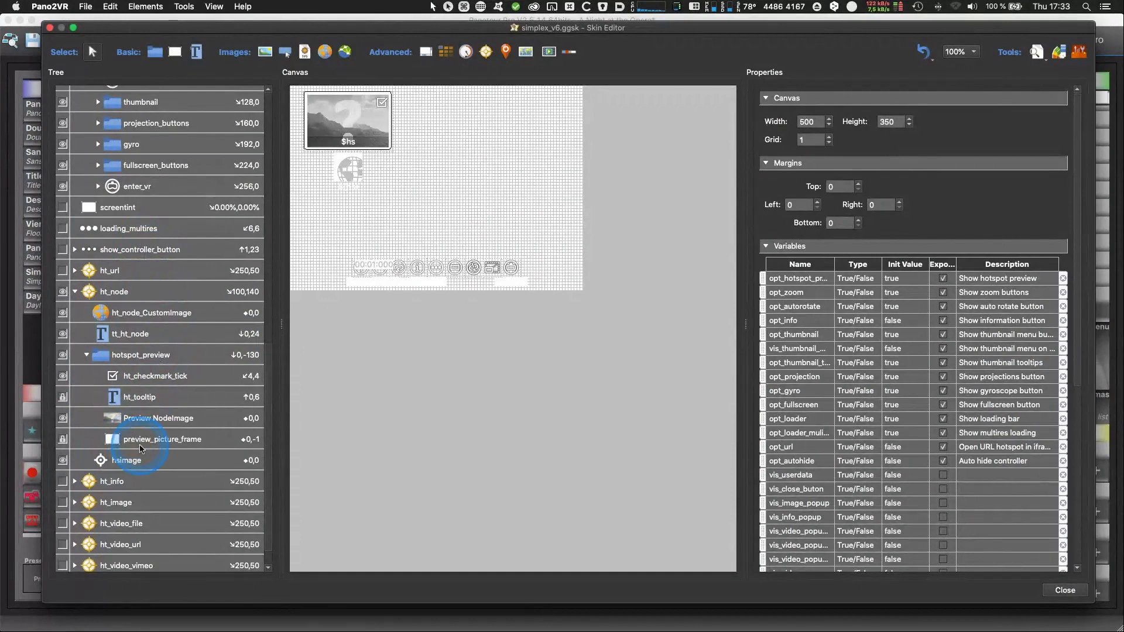
left_click(1062, 589)
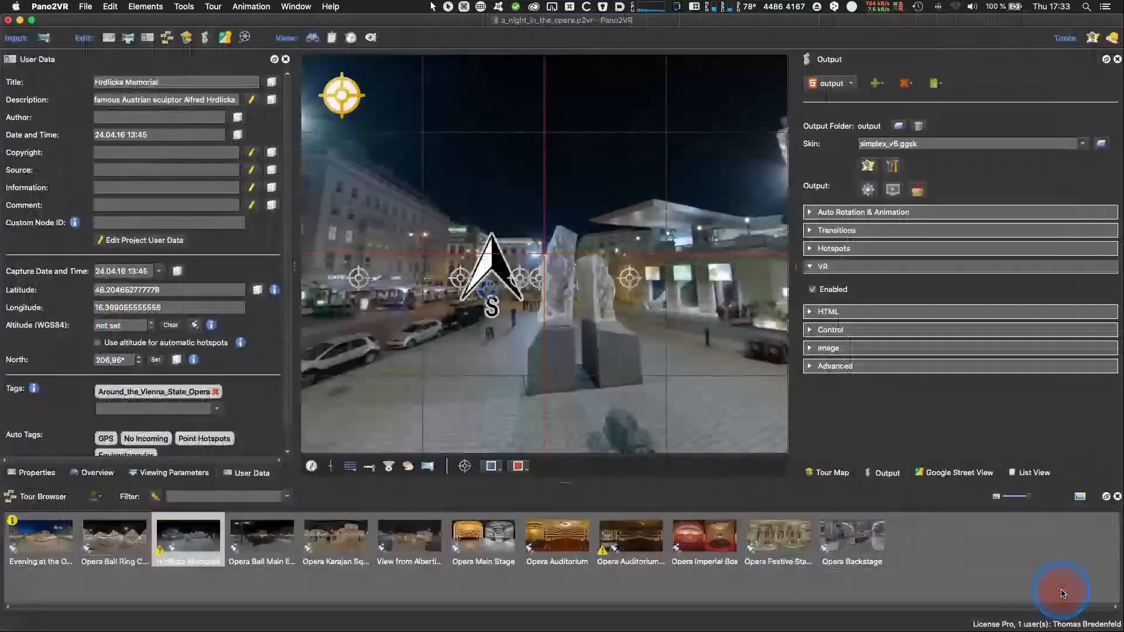
Step: Set the output skin to silhouette_v6.ggsk and open it in the Skin Editor with the do_not_modify_skin element shown
left_click(1082, 144)
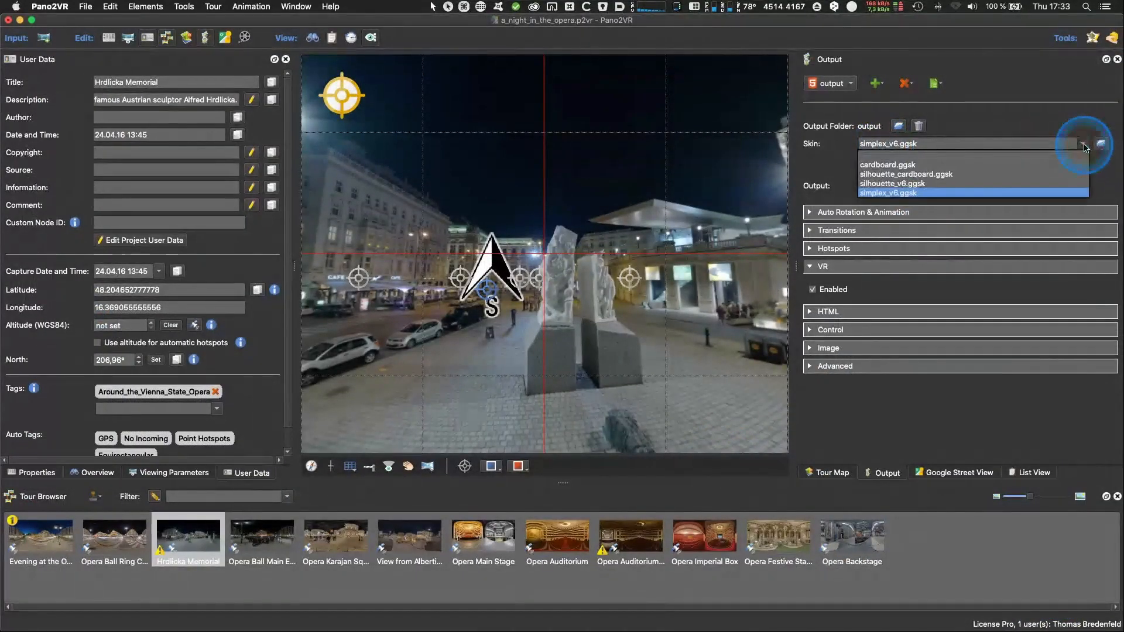
left_click(895, 183)
left_click(867, 167)
left_click(59, 97)
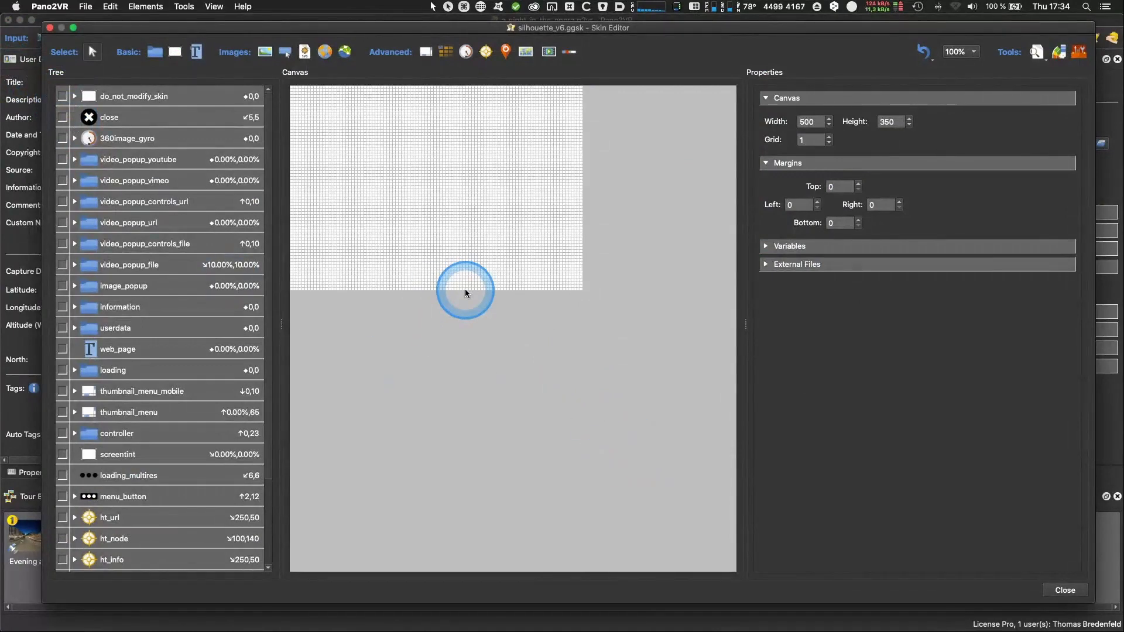
left_click(63, 97)
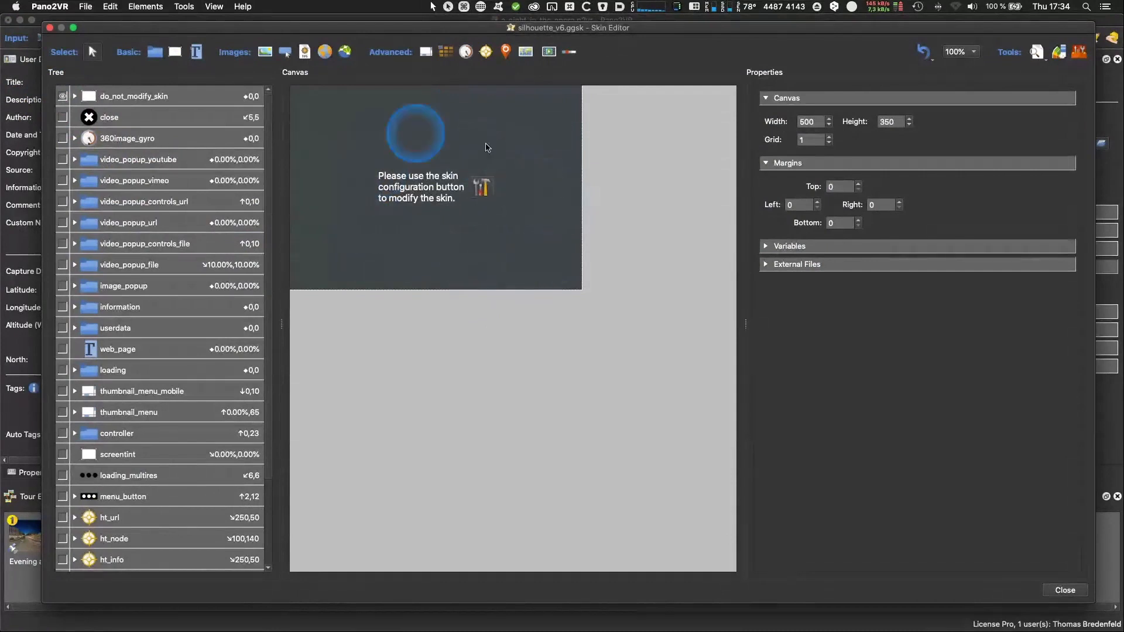
Step: Save a copy of the silhouette skin as silhouette_v6_ptp.ggsk in the PTP_import project folder
left_click(86, 7)
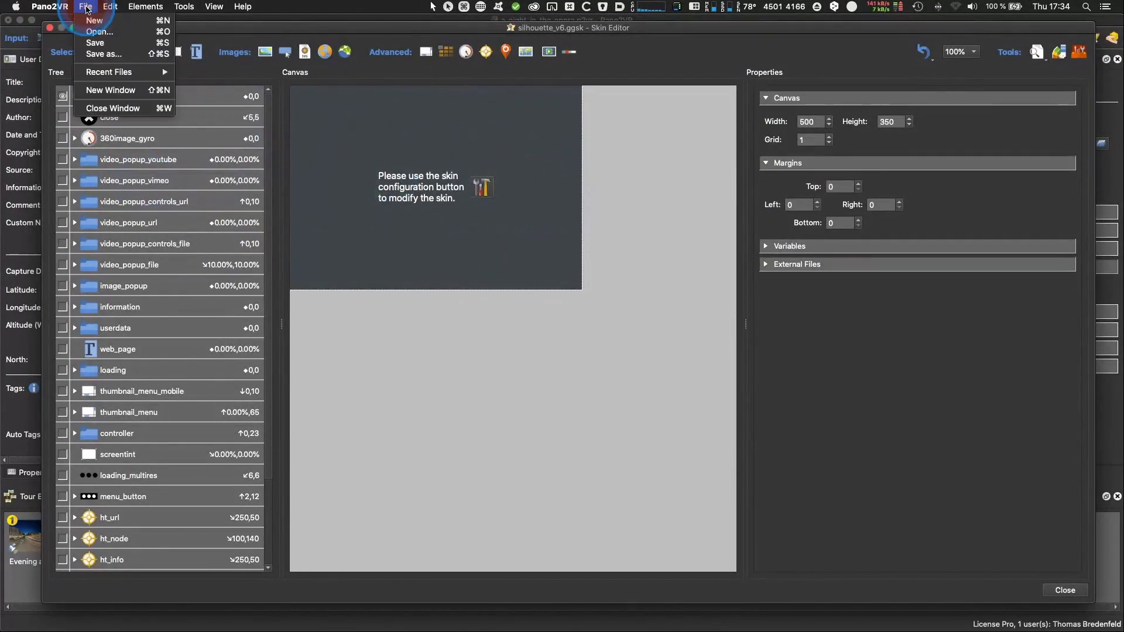
left_click(97, 54)
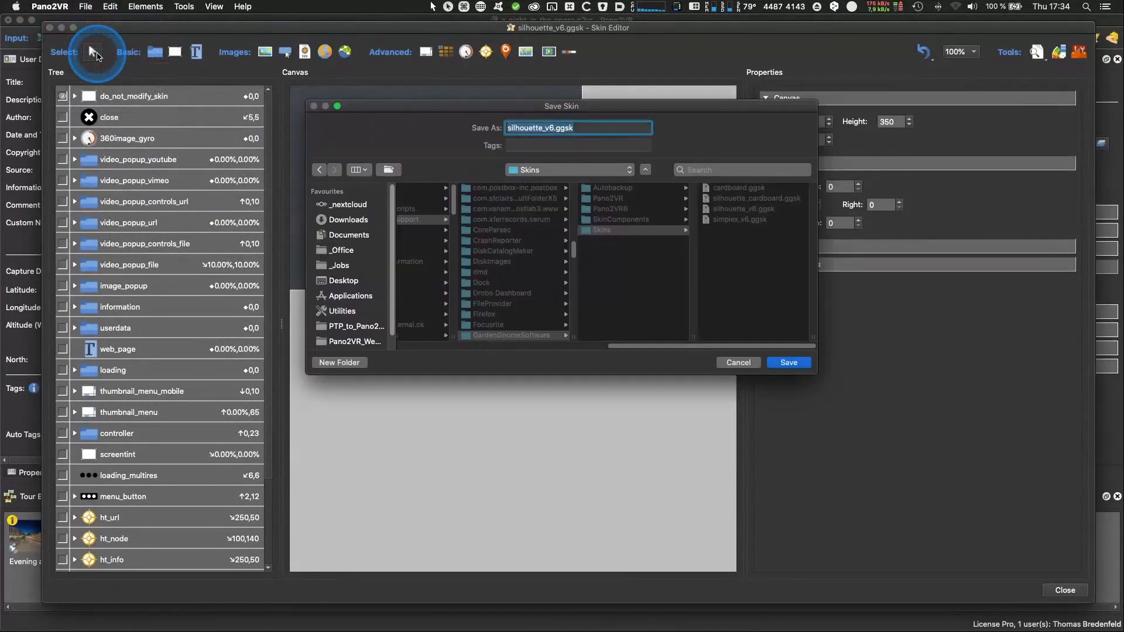
left_click(552, 127)
type("_ptp")
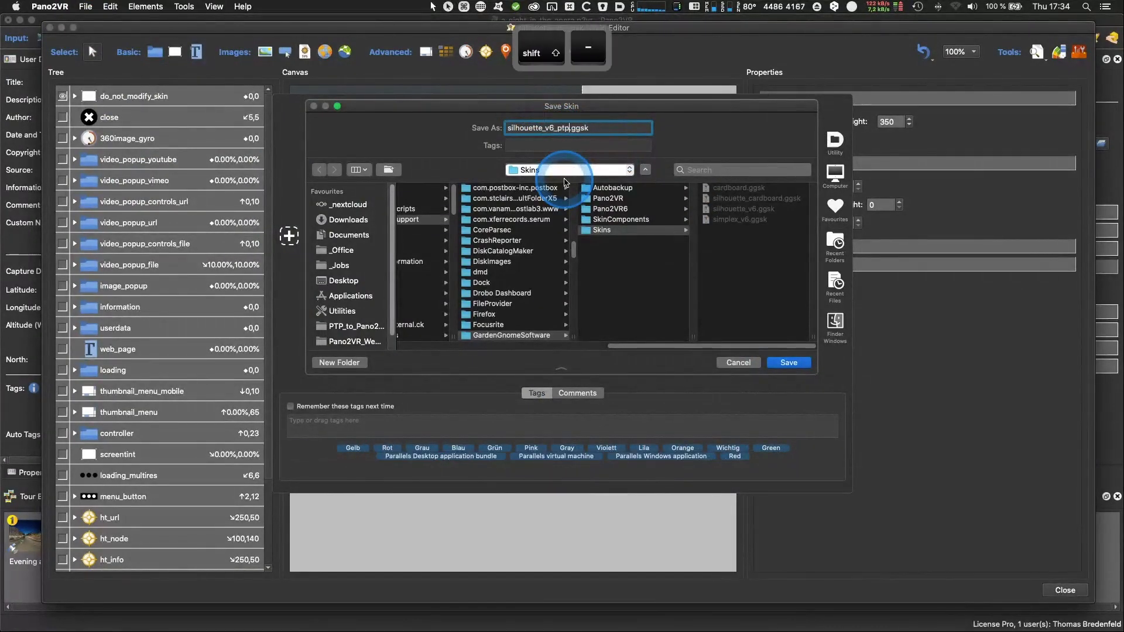
left_click(836, 249)
left_click(878, 268)
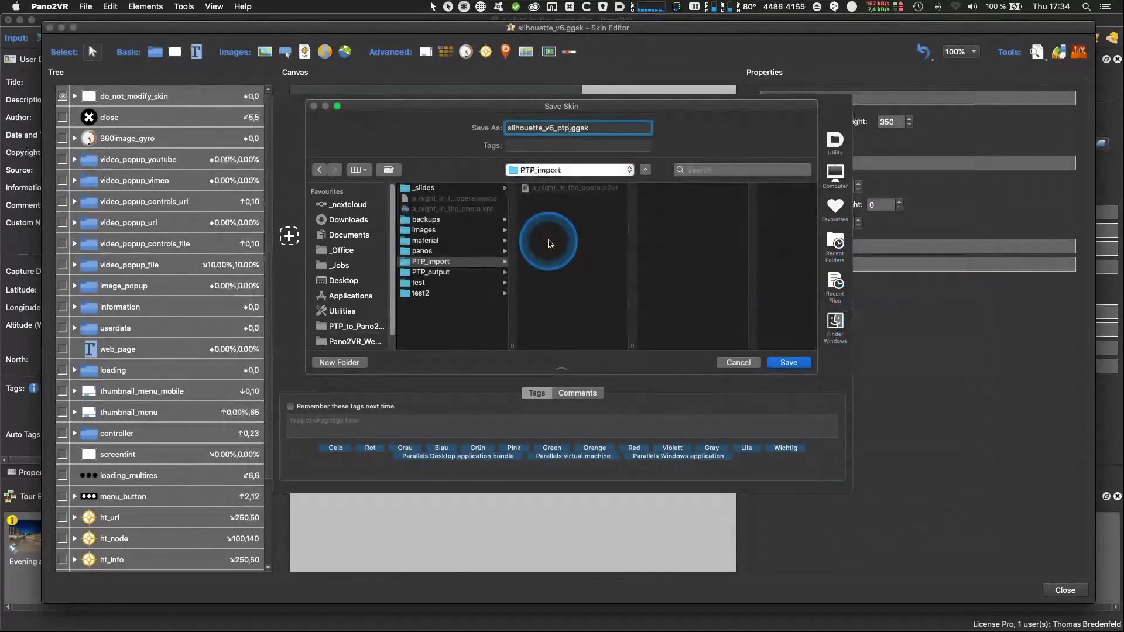
left_click(788, 363)
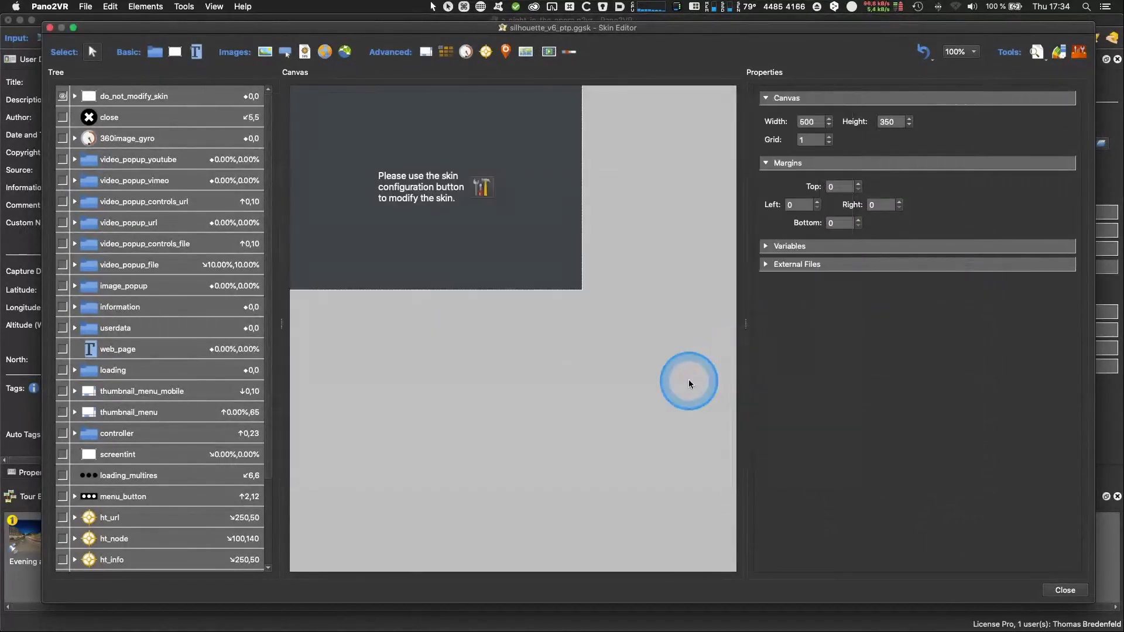
Step: Close the Skin Editor and check the skin file path set for the output
left_click_drag(387, 30, 379, 27)
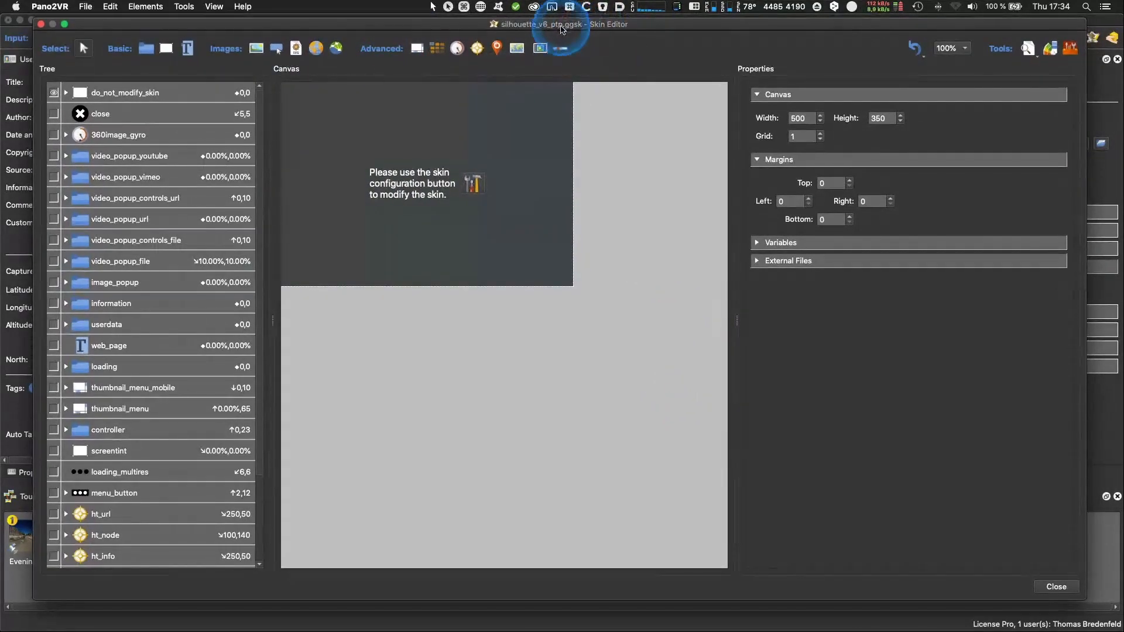
left_click(1058, 587)
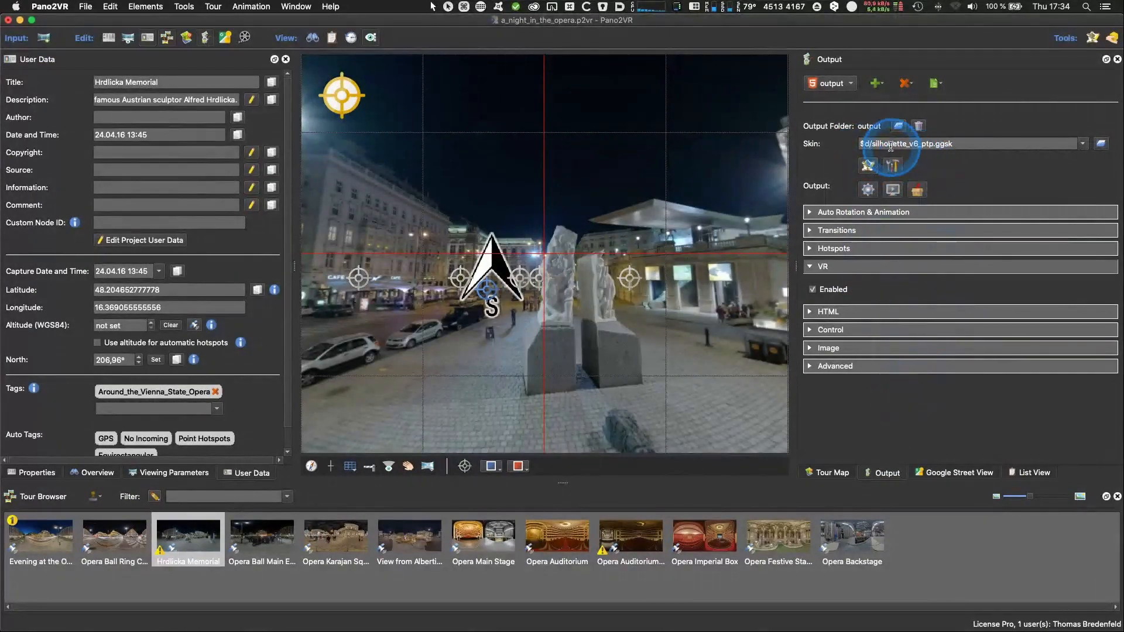
triple_click(966, 141)
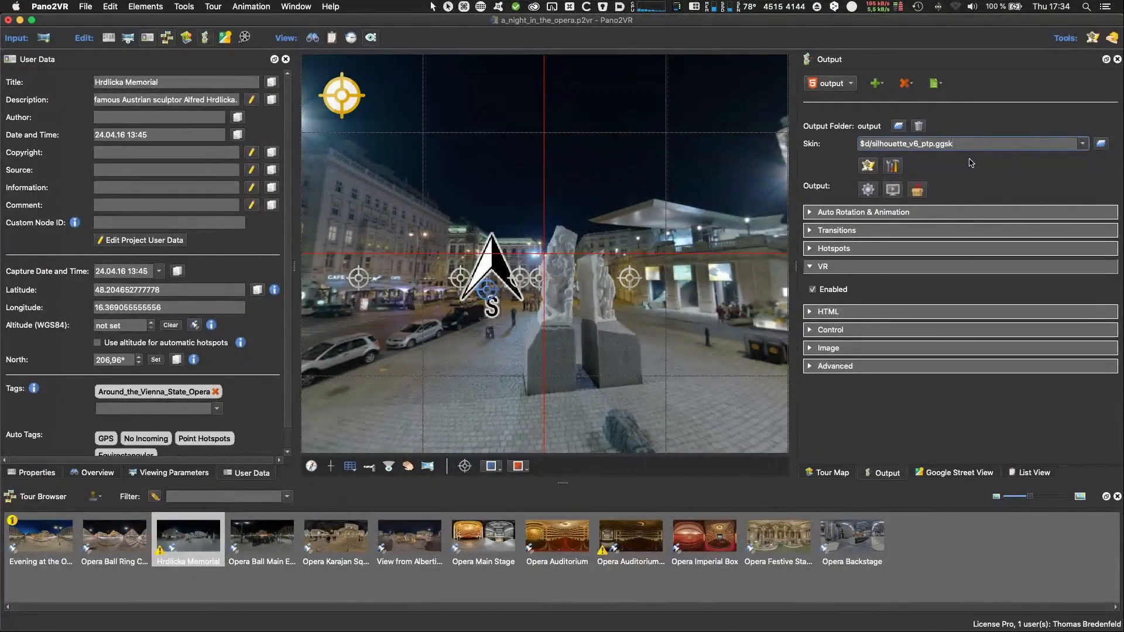
left_click(972, 163)
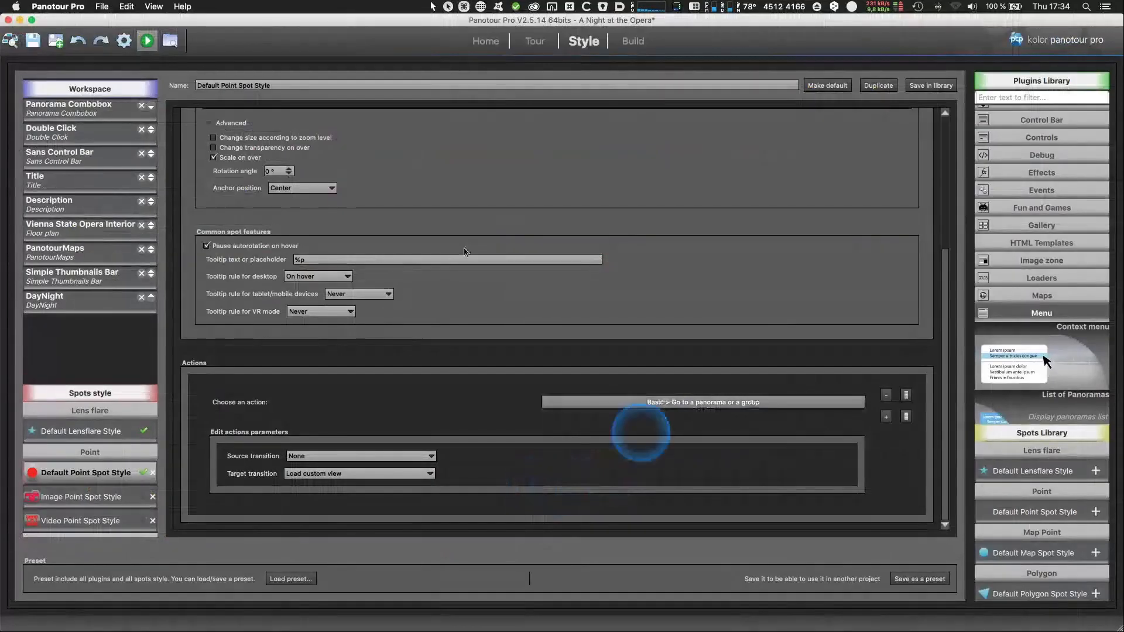
Step: Switch to Panotour Pro and look for the commands that open the user, templates system and last exported project directories
left_click(154, 6)
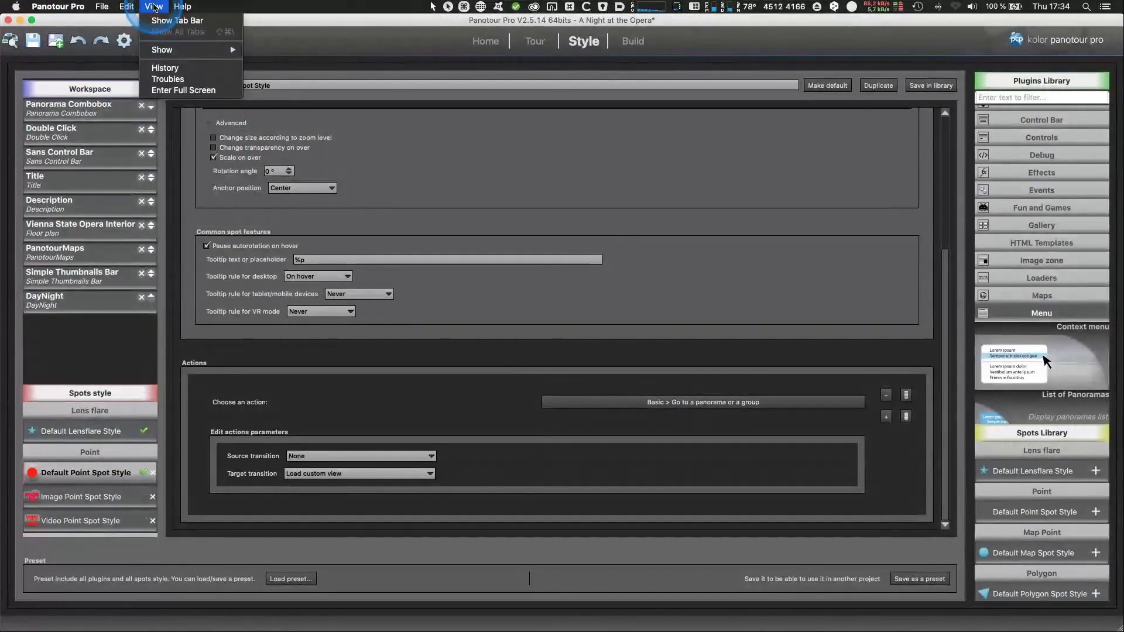
mouse_move(132, 9)
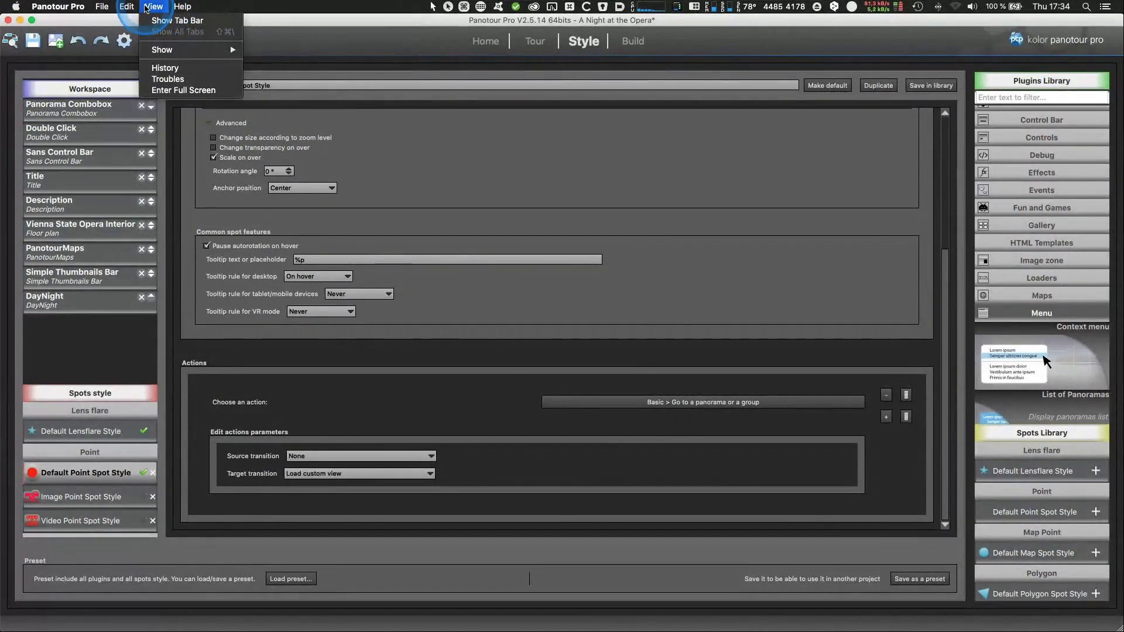
mouse_move(97, 9)
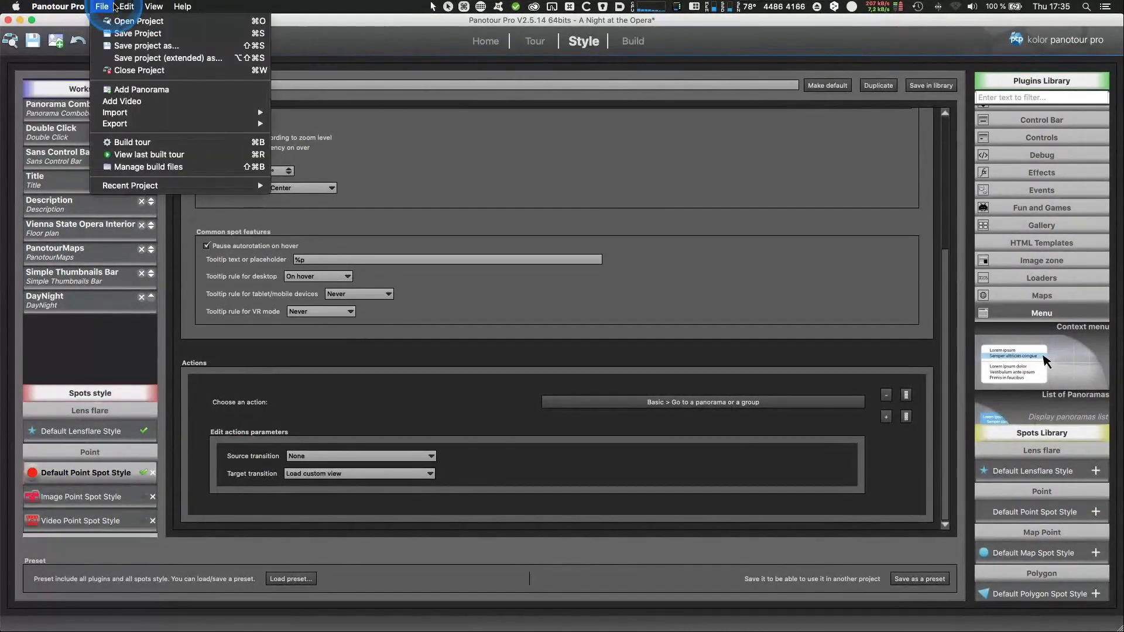
left_click(115, 7)
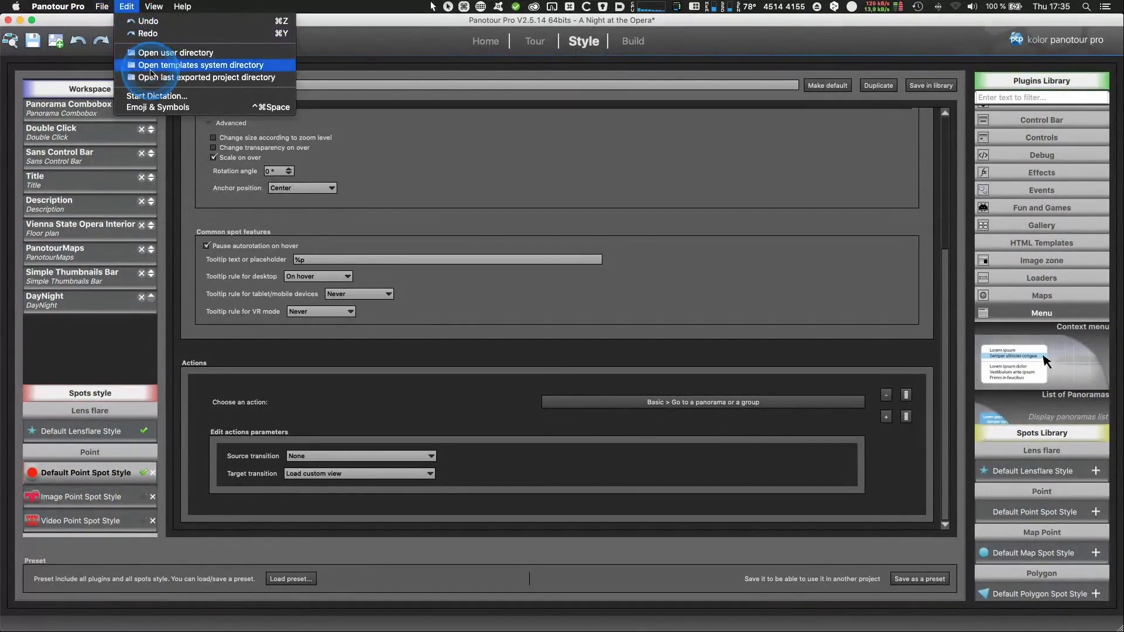
left_click(155, 65)
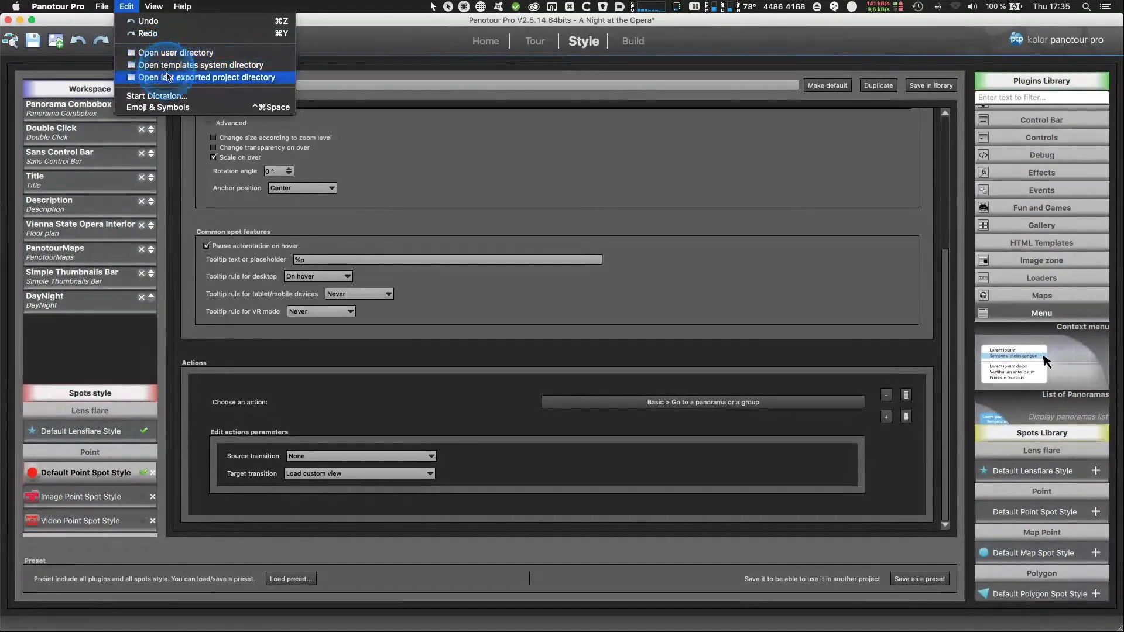
Step: Open Panotour Pro's user directory, switch to Pano2VR, and review the directory paths in its Files preferences
left_click(168, 54)
left_click(452, 175)
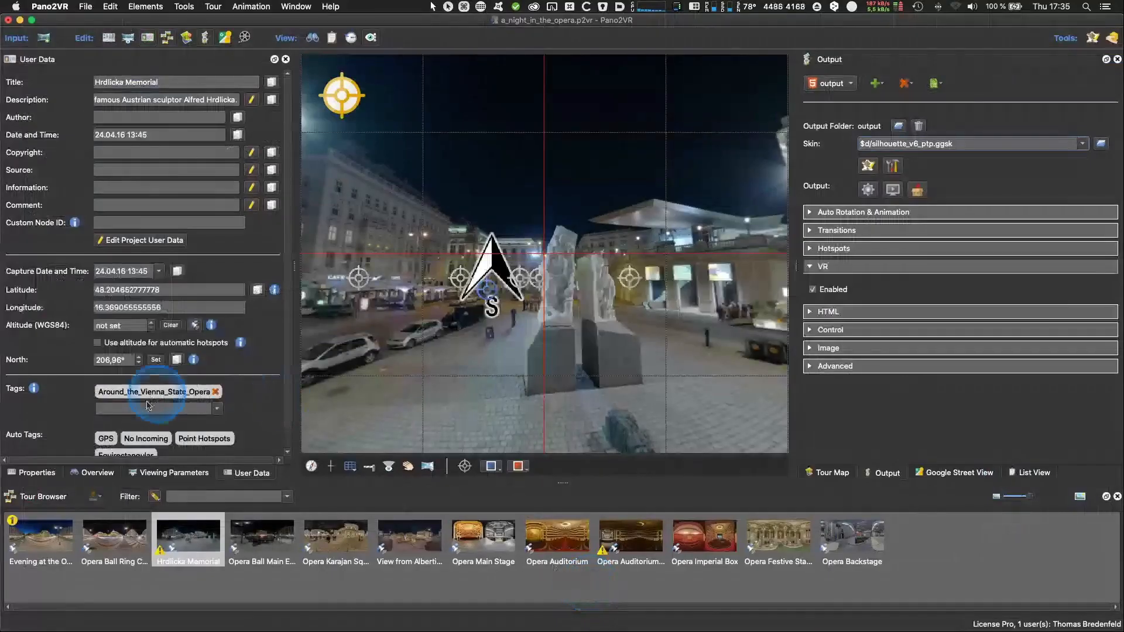
left_click(49, 8)
left_click(57, 47)
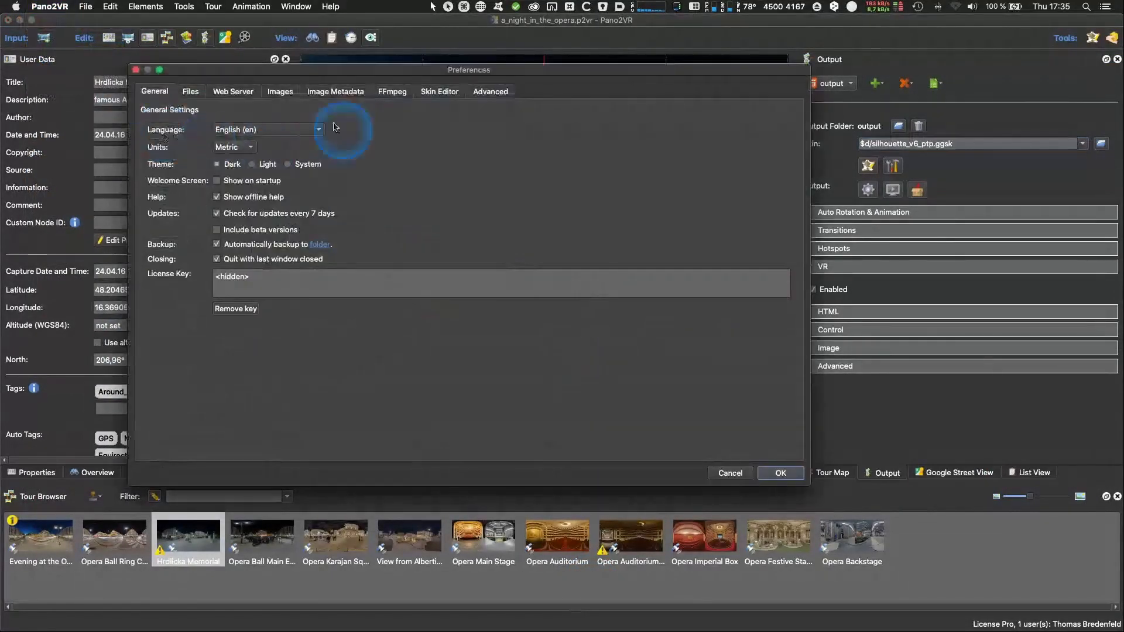
left_click(191, 91)
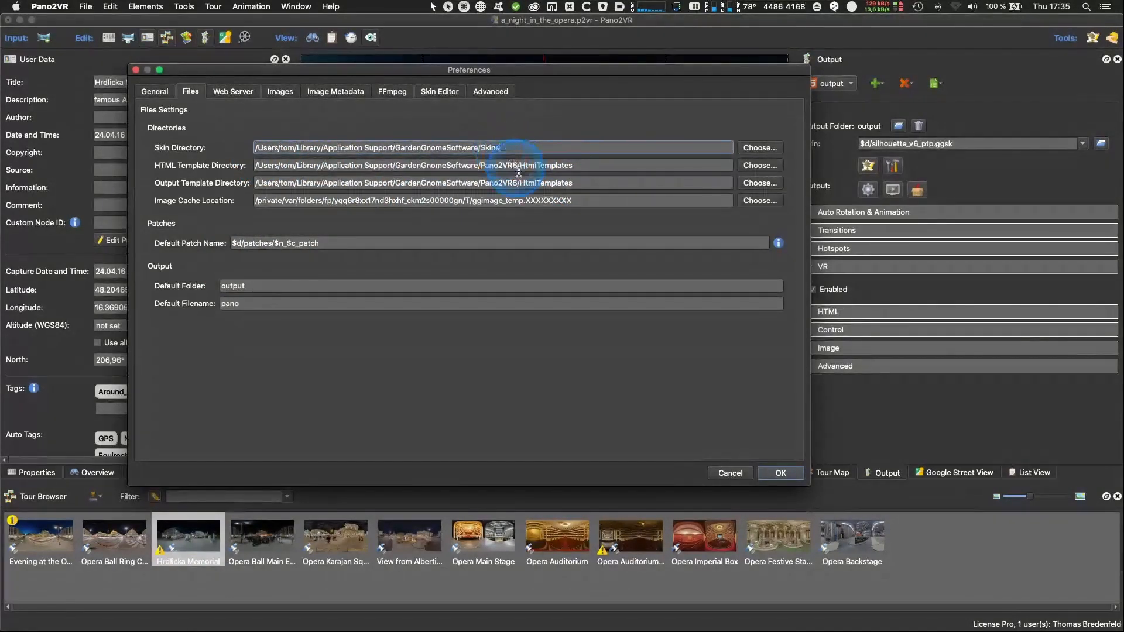
left_click(758, 474)
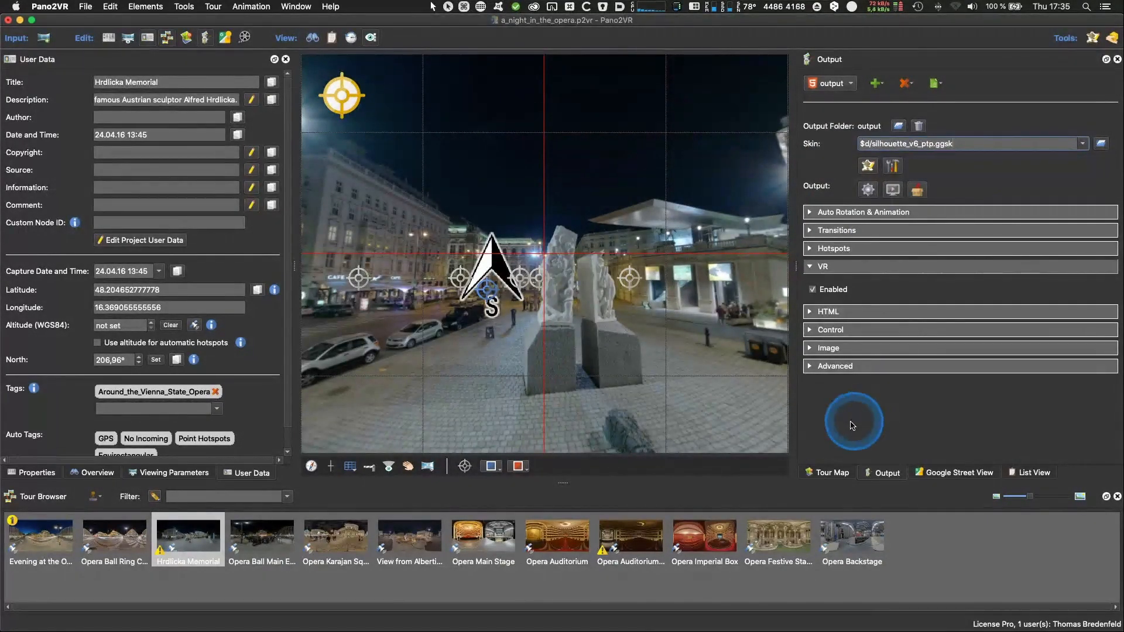
Step: Save the a_night_in_the_opera.p2vr project
left_click(659, 25)
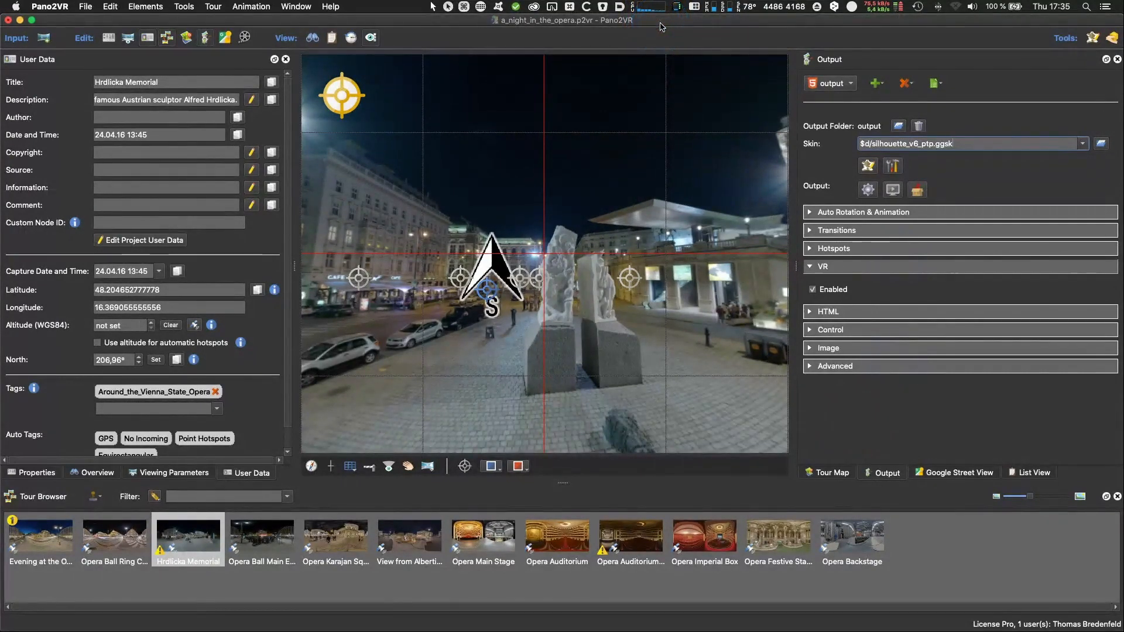
key("super+s")
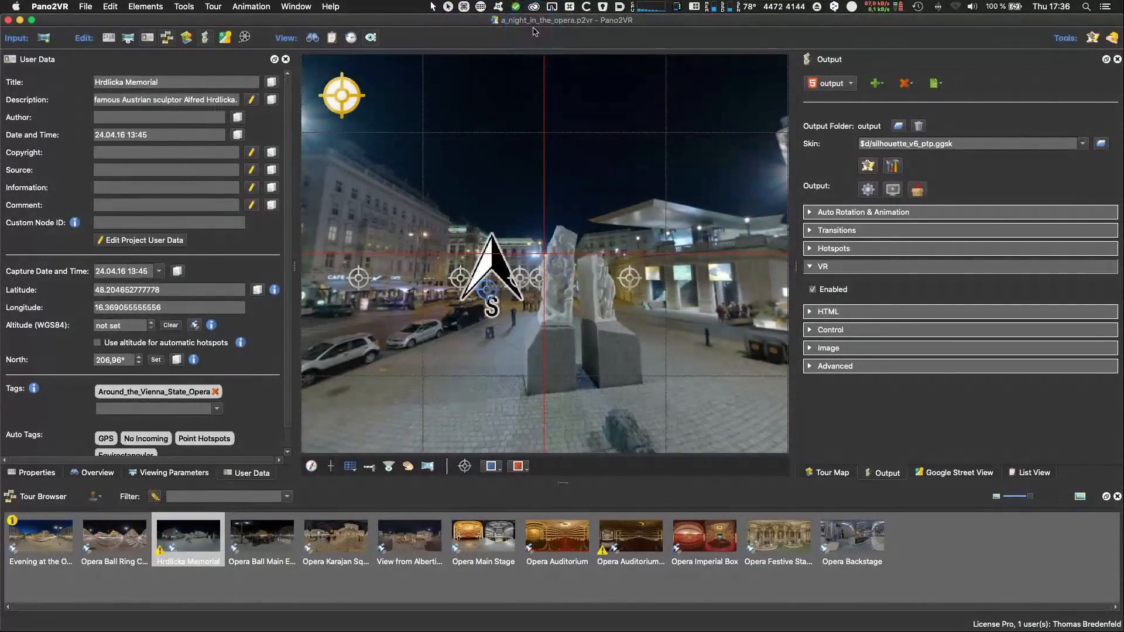
Step: Reopen the Files preferences and show the Skin Directory in Finder
left_click(50, 7)
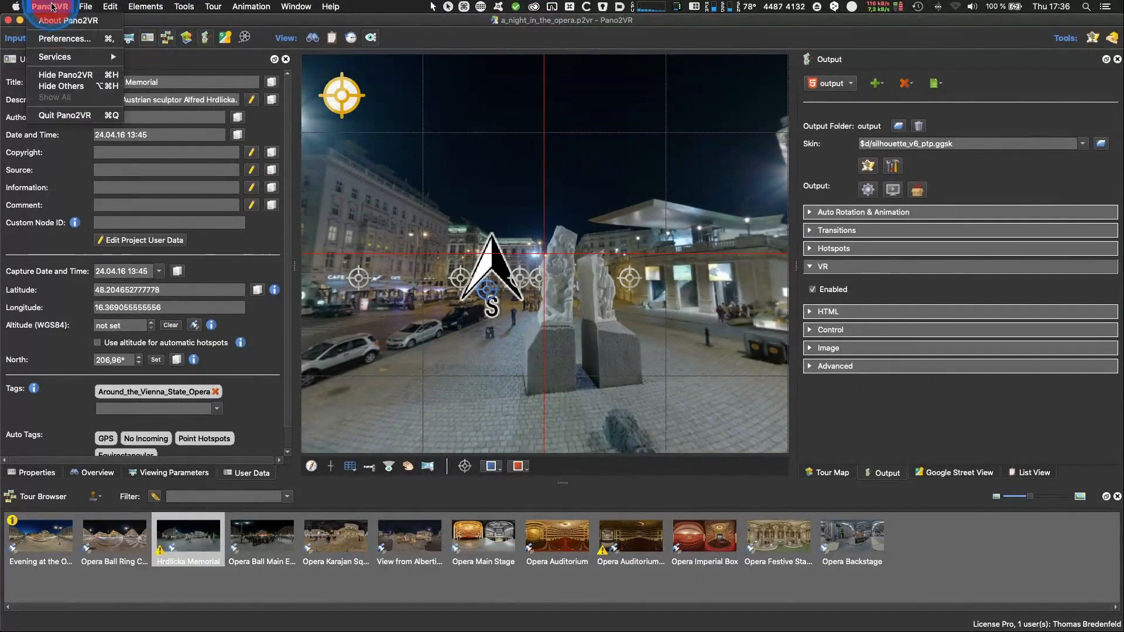
left_click(493, 220)
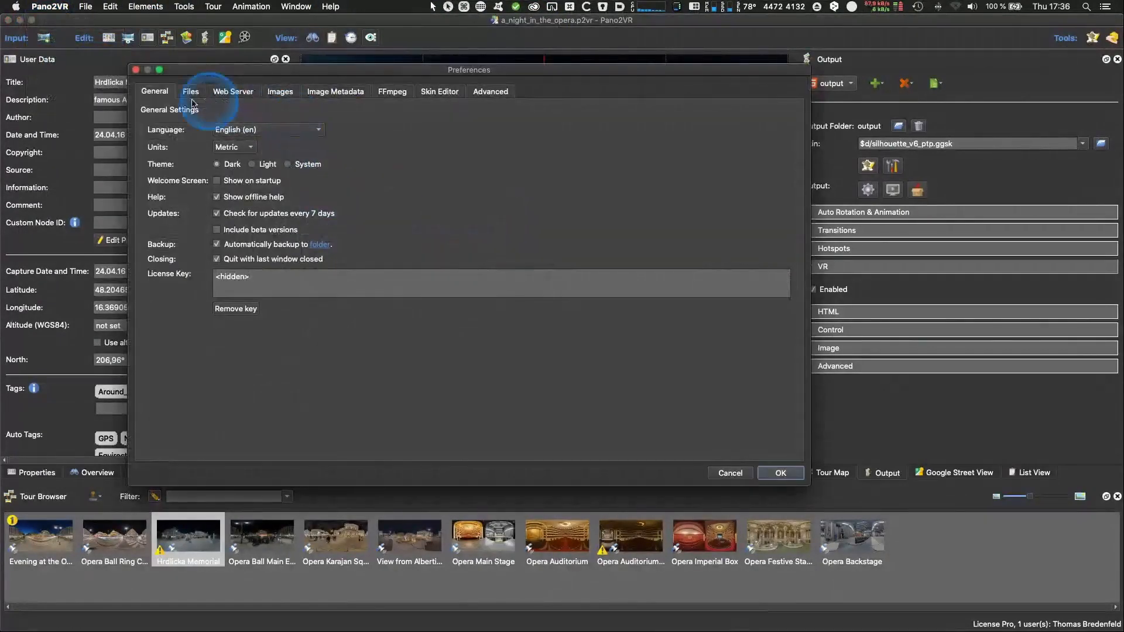
left_click(190, 91)
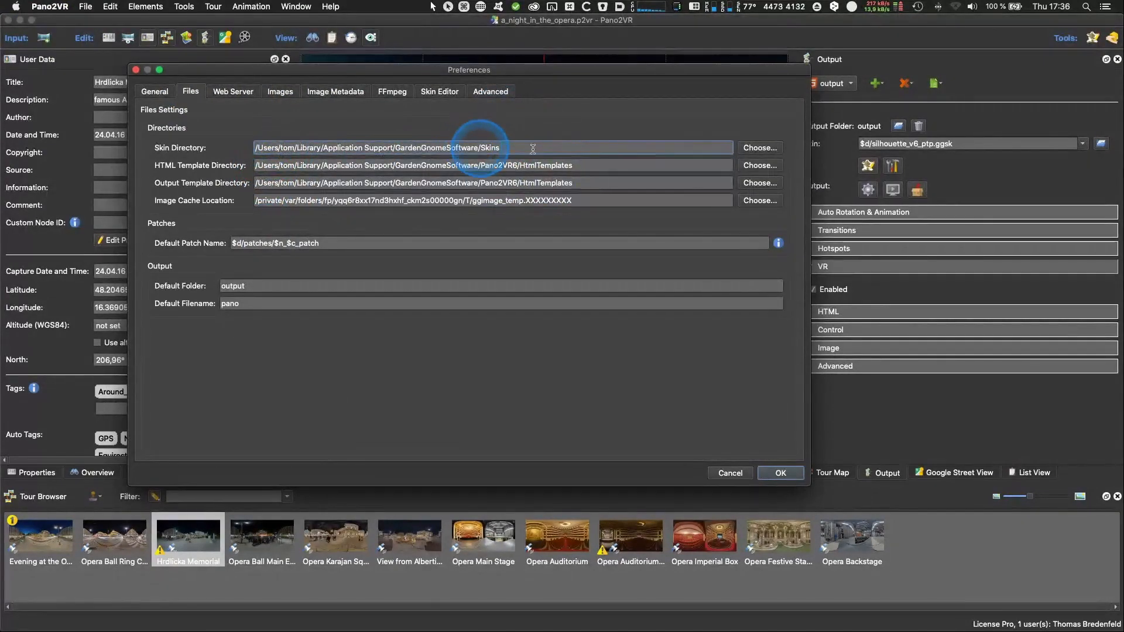
right_click(442, 151)
left_click(472, 157)
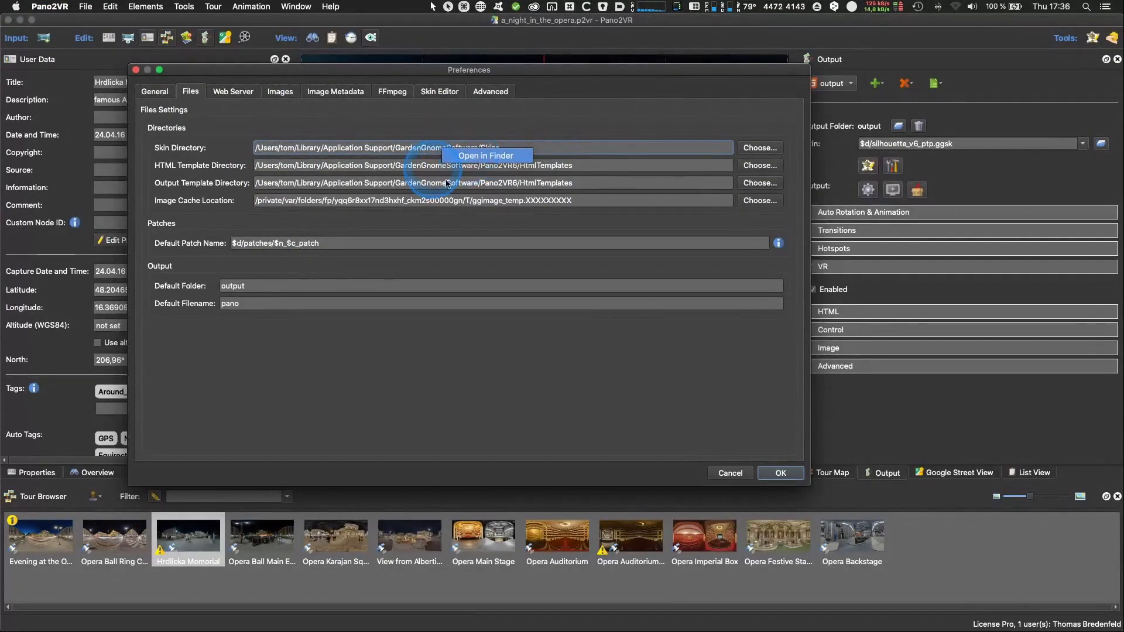
left_click(477, 155)
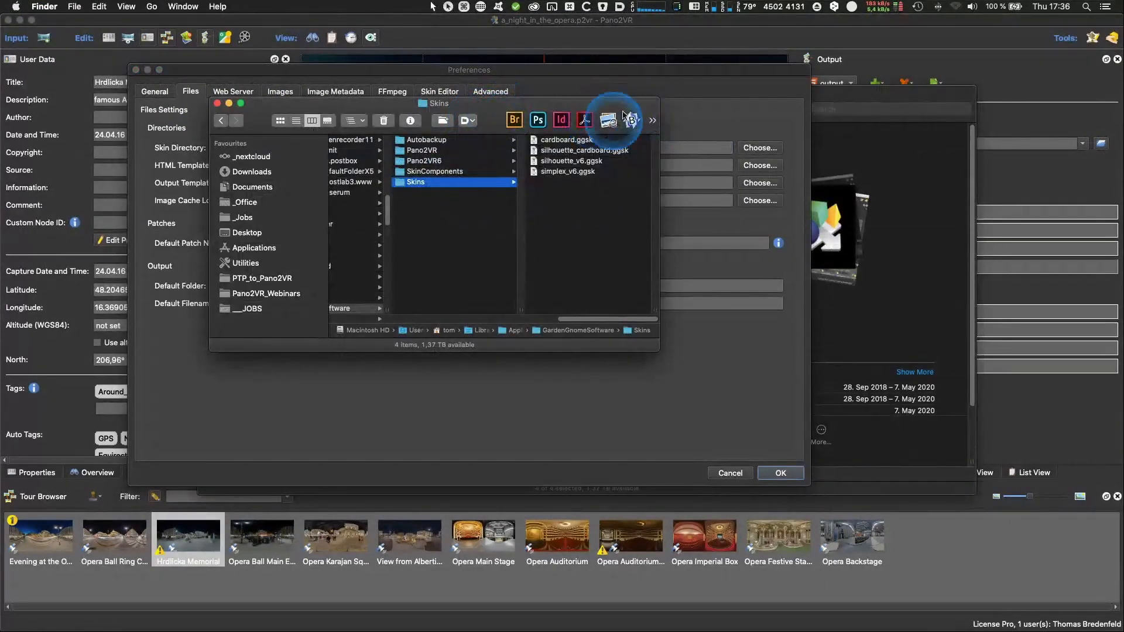
Step: Enlarge the Finder window and examine the contents of the Autobackup folder inside GardenGnomeSoftware
left_click(493, 108)
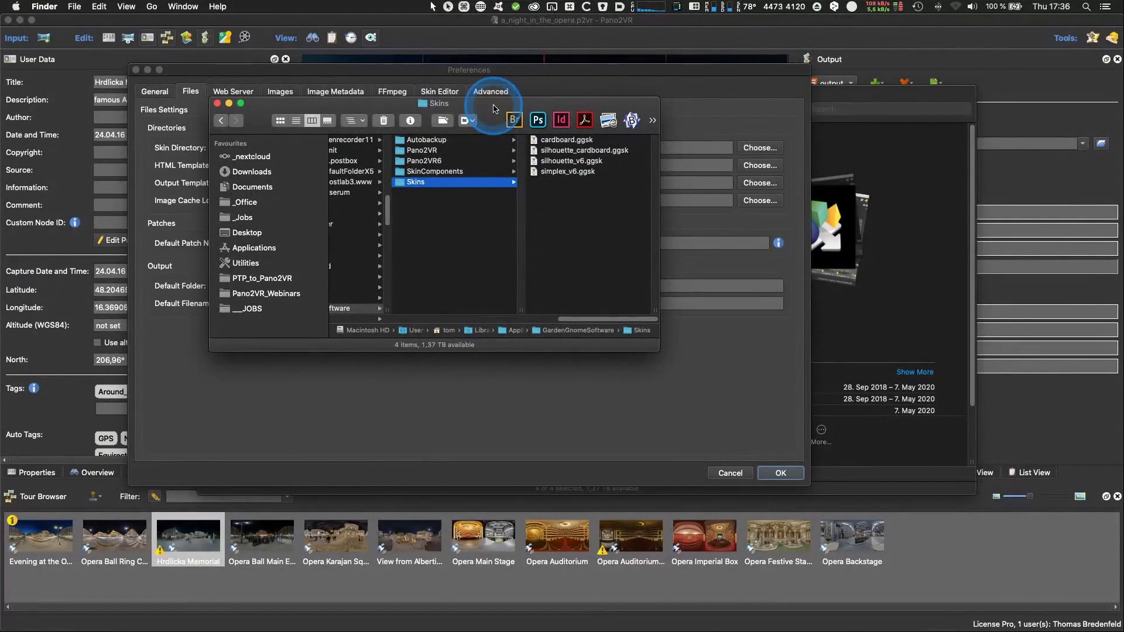
right_click(494, 108)
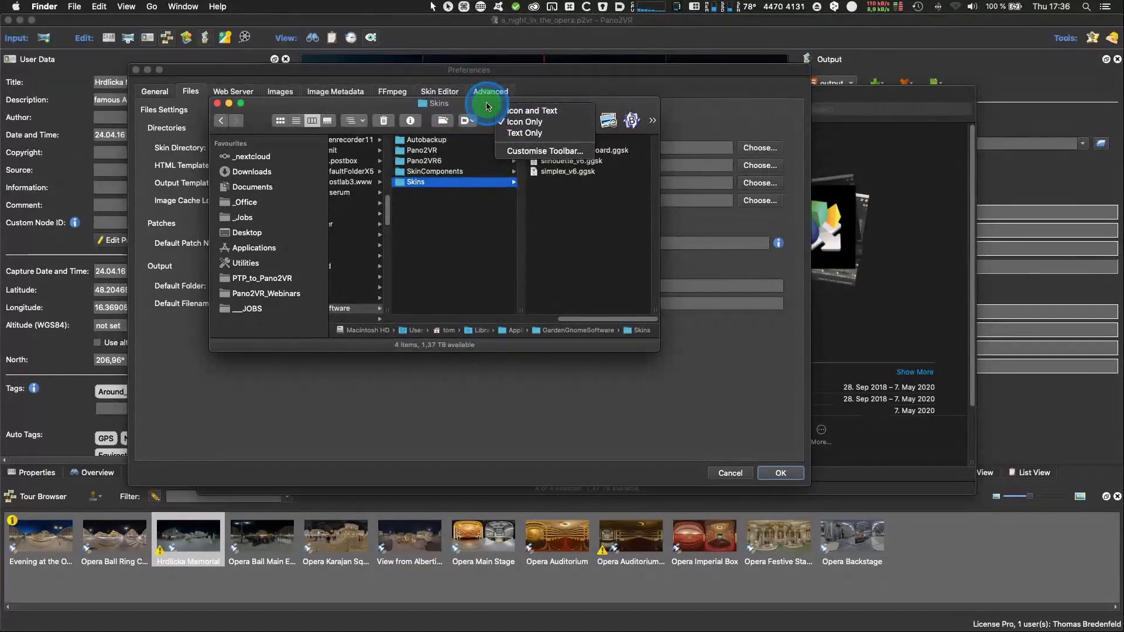
left_click(485, 106)
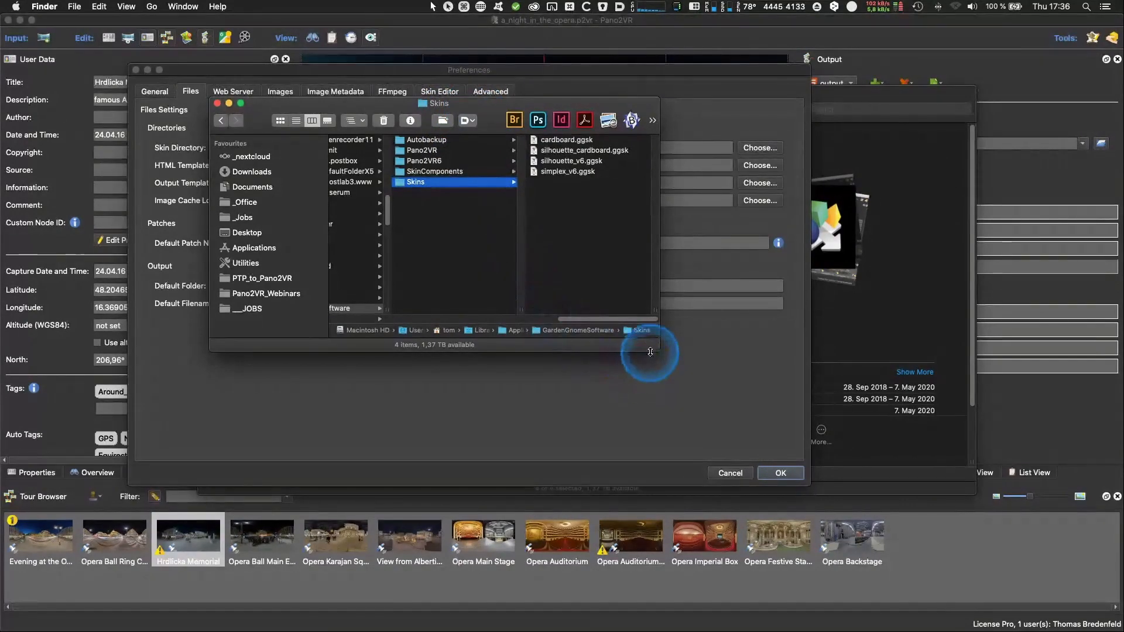
left_click_drag(658, 349, 804, 416)
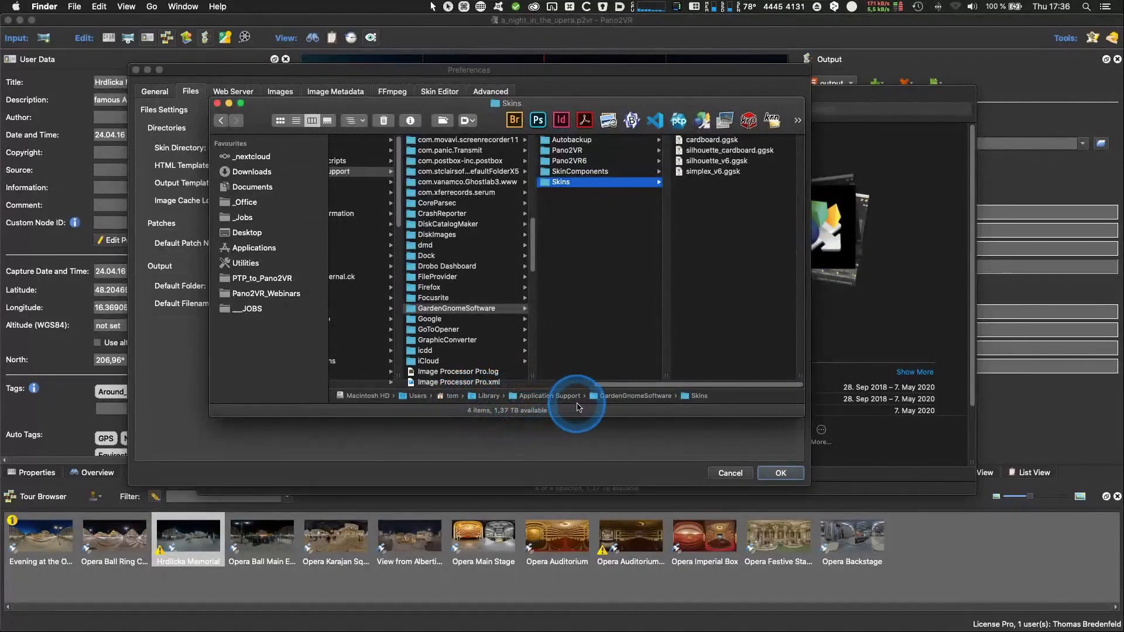
left_click(571, 140)
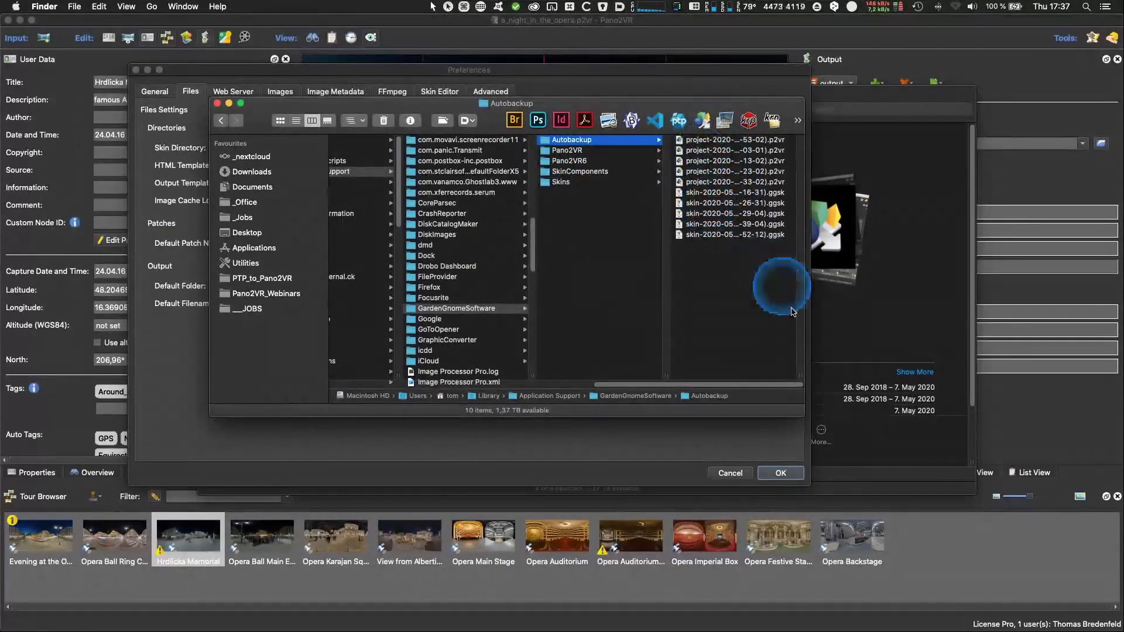
left_click_drag(797, 374, 900, 385)
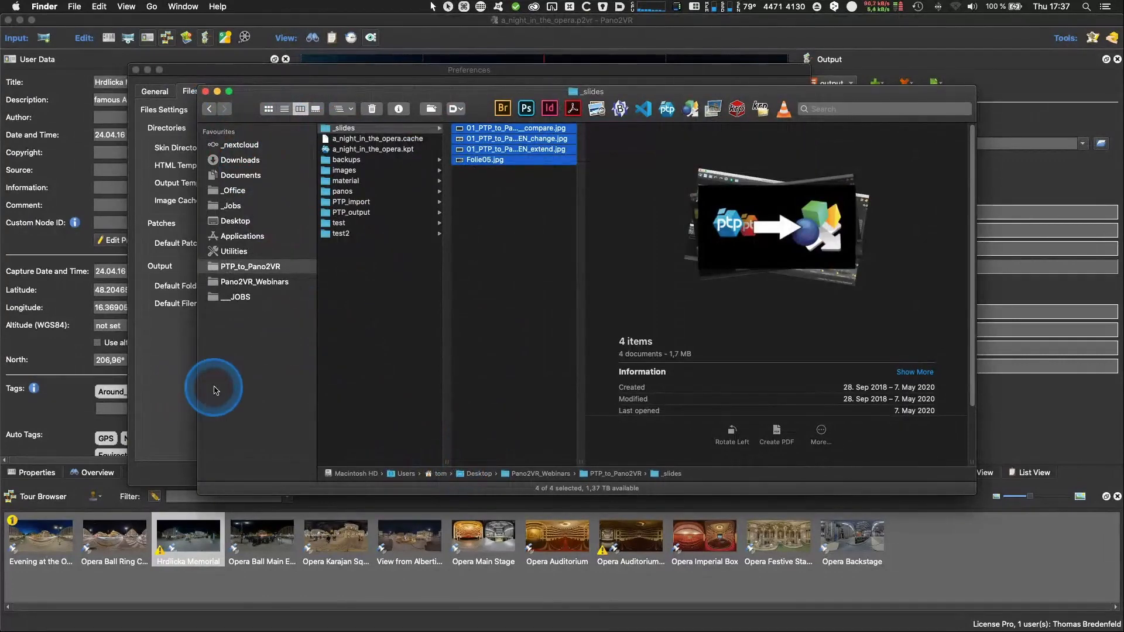
Step: Inspect a_night_in_the_opera.p2vr in the PTP_import folder, then return to Pano2VR and cancel the preferences
left_click(351, 201)
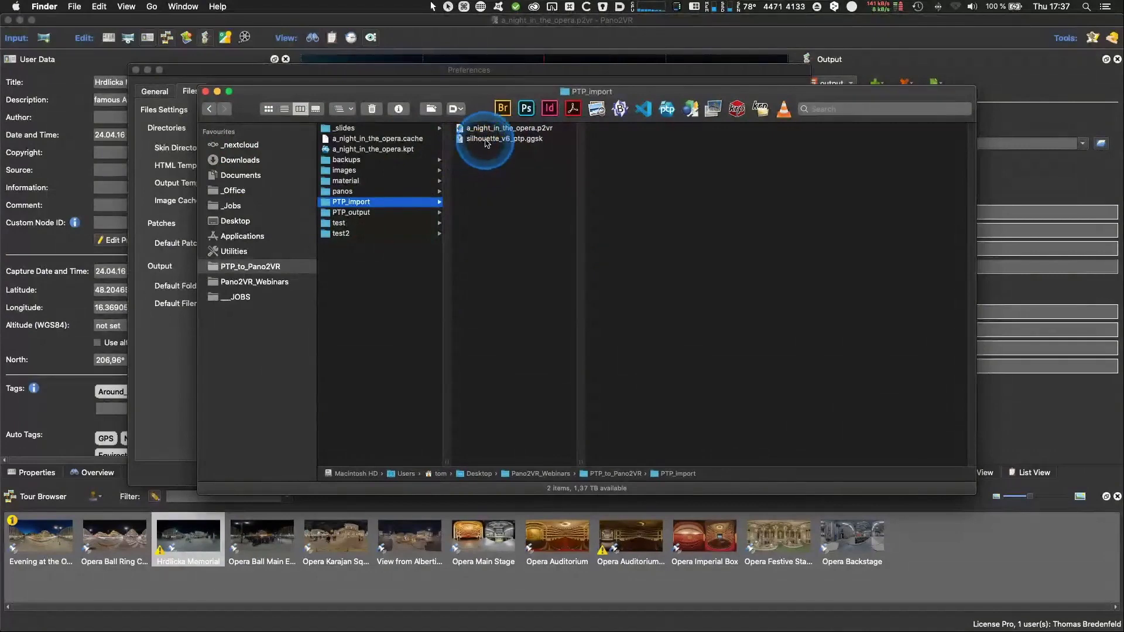
left_click(491, 139)
left_click(525, 128)
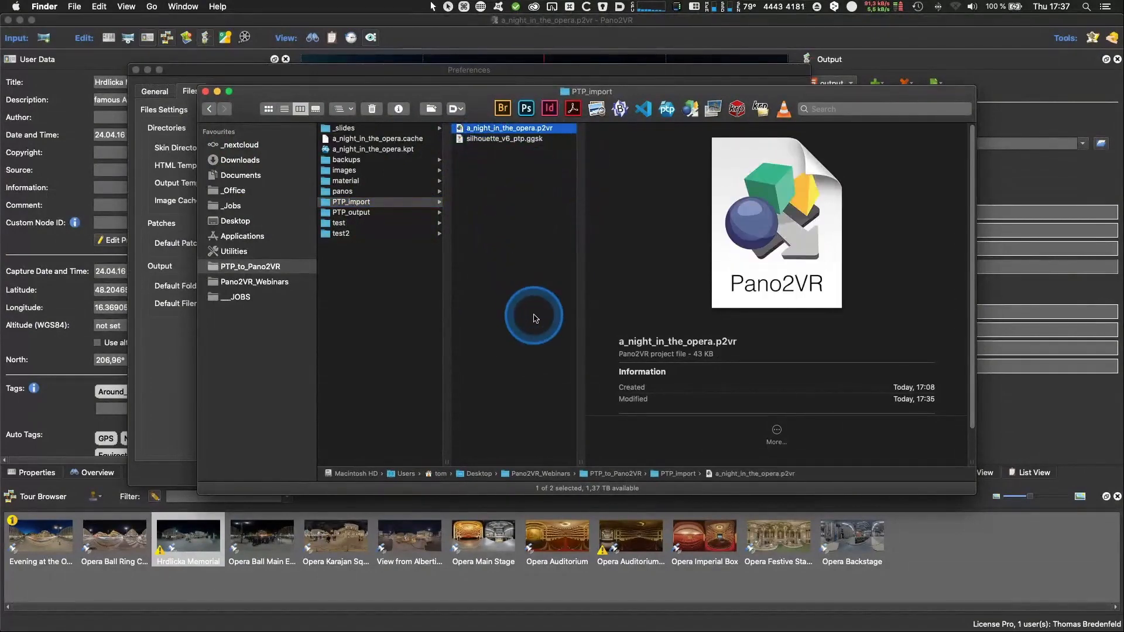
left_click(911, 59)
left_click(729, 472)
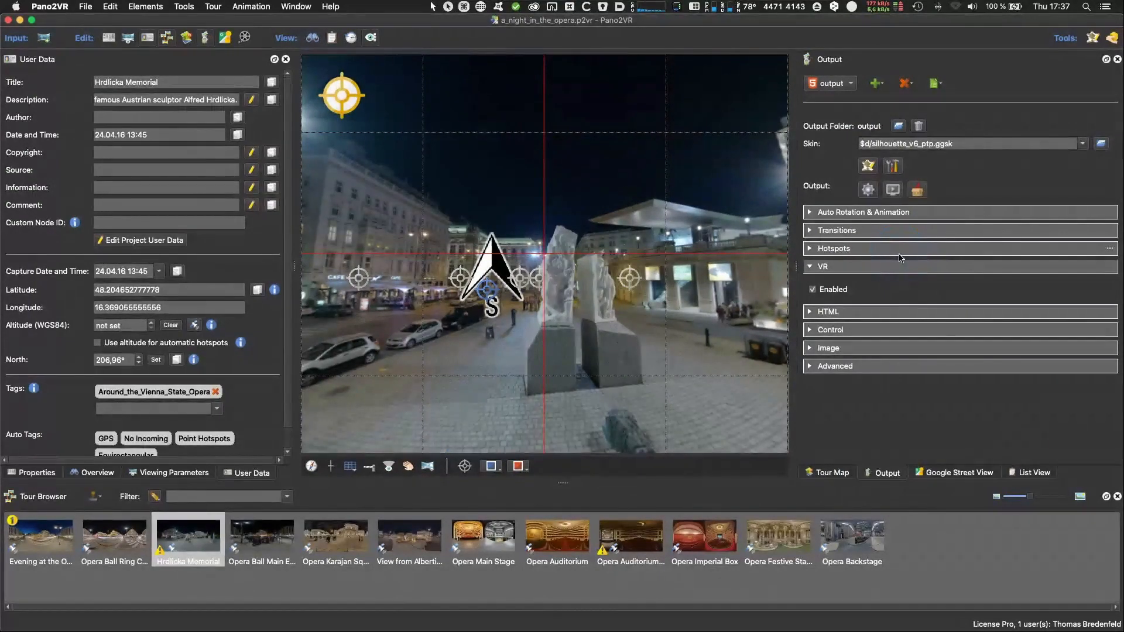
Step: Switch to Panotour Pro and locate its Build tour command
key("super+Tab")
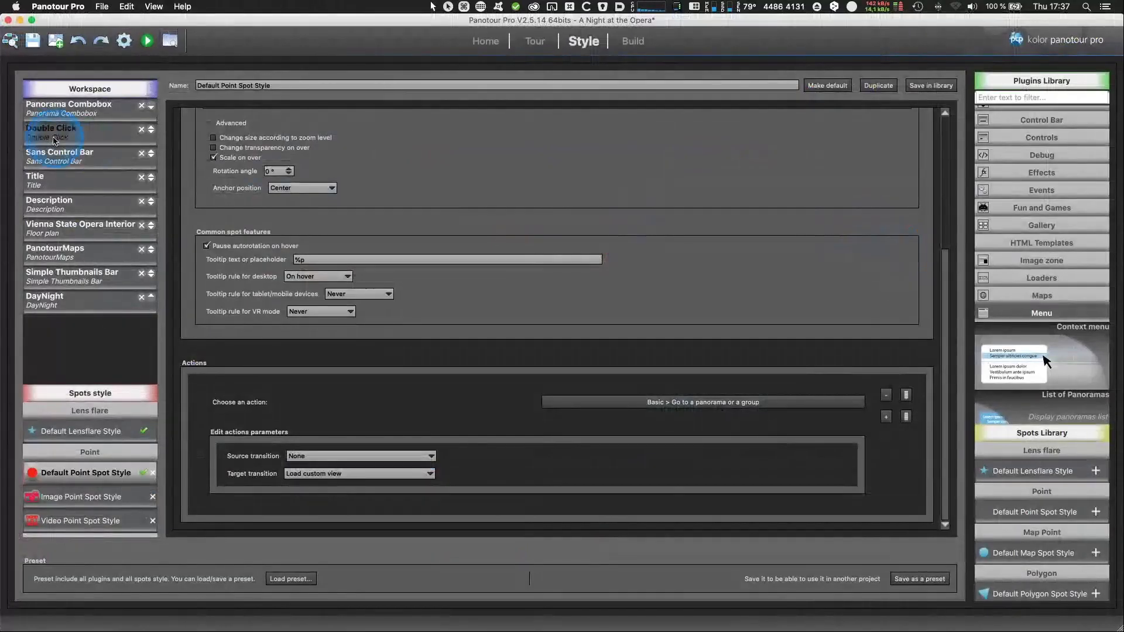
left_click(125, 42)
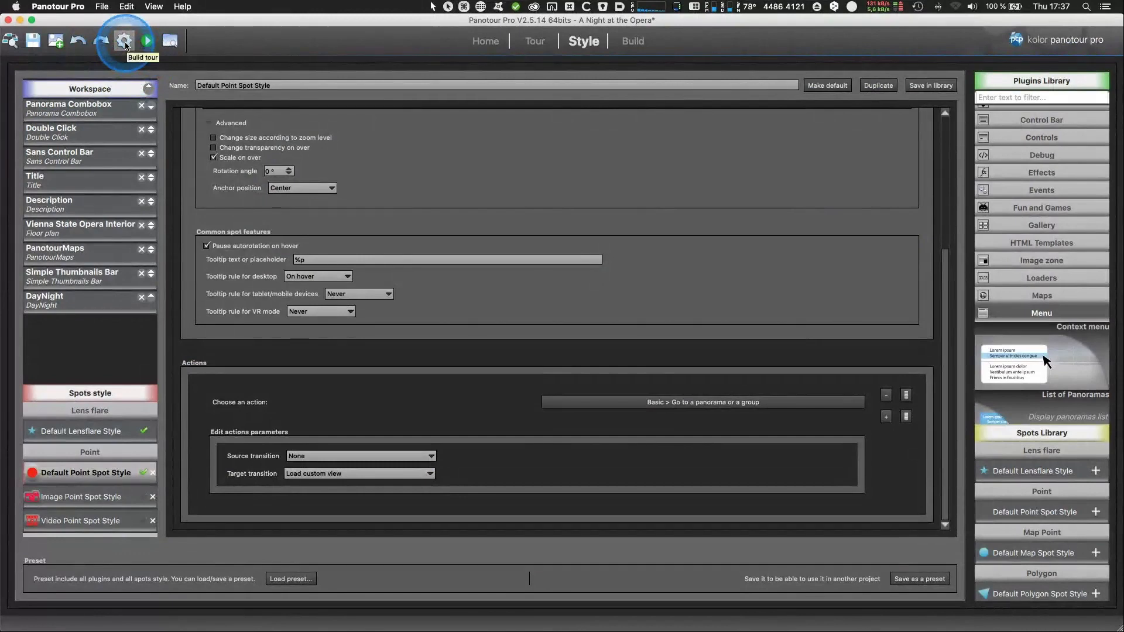
left_click(123, 43)
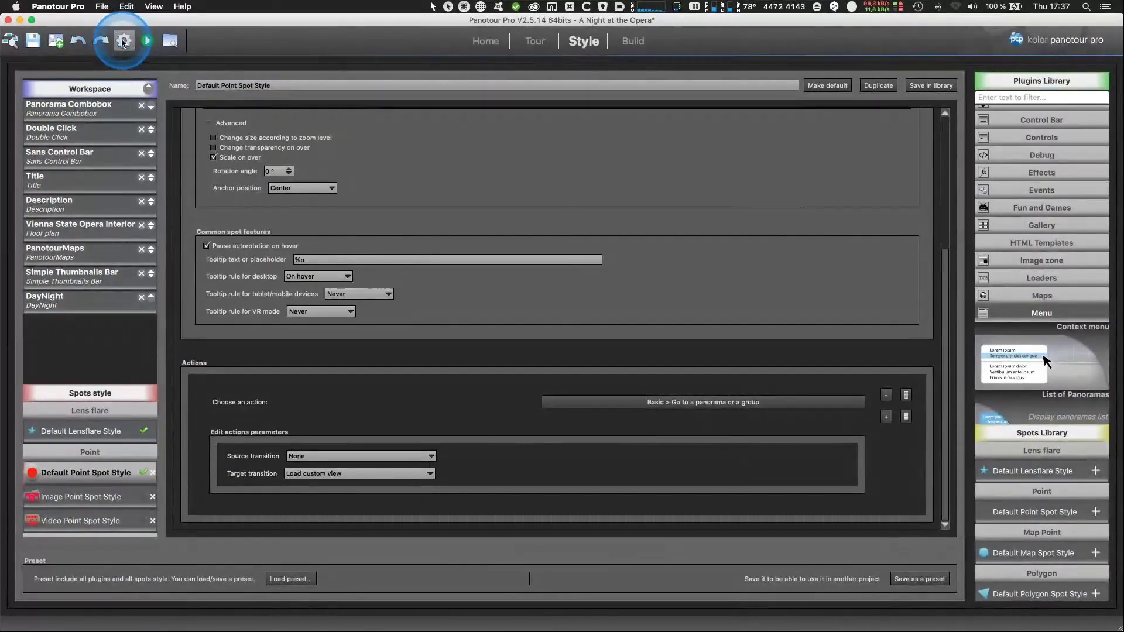
Step: Switch back to Pano2VR, generate the tour output, and open it in the browser
key("super+Tab")
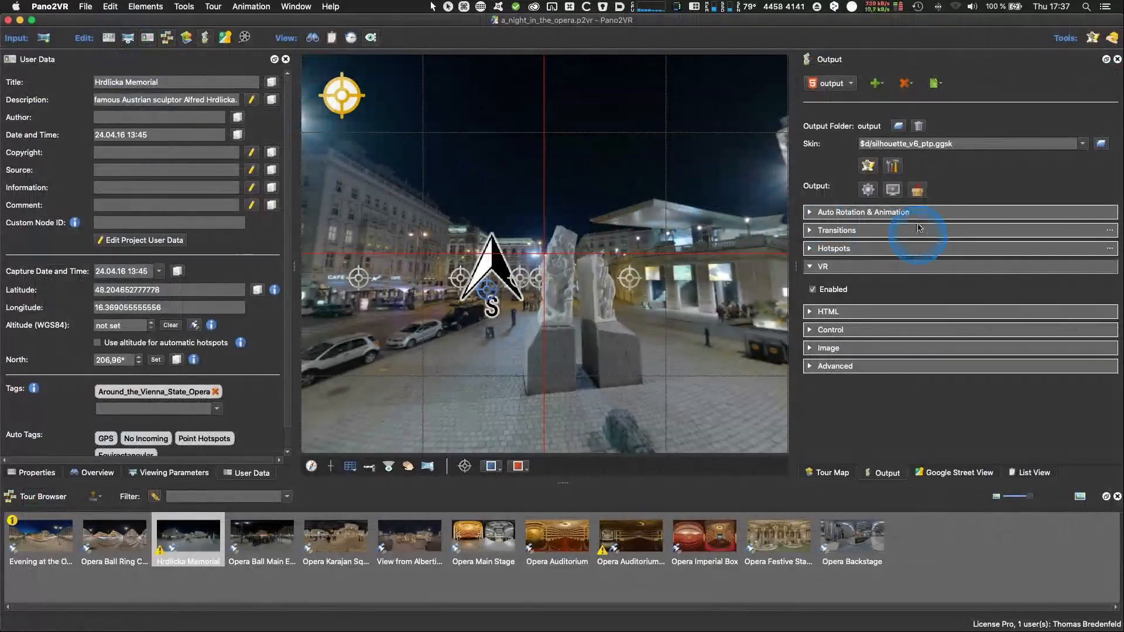
left_click(870, 193)
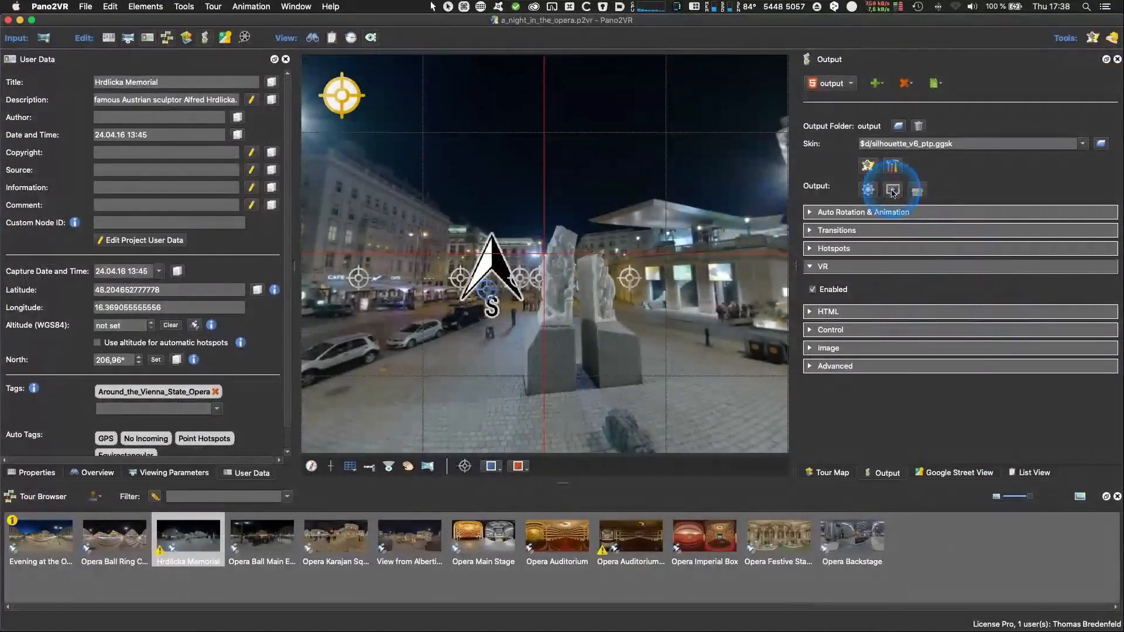
left_click(894, 192)
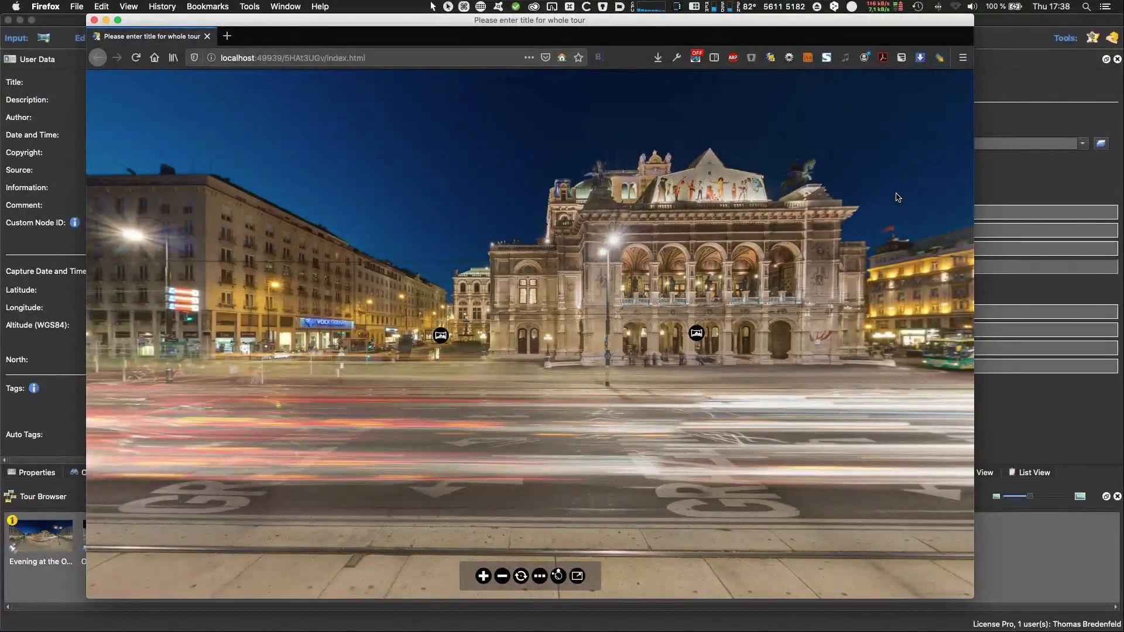
Step: Test the panorama hotspots from the opera's exterior through the auditorium and stage to the backstage area
left_click_drag(433, 438, 387, 454)
mouse_move(534, 467)
left_mouse_down()
mouse_move(441, 421)
mouse_move(462, 446)
mouse_move(522, 466)
mouse_move(553, 453)
mouse_move(602, 325)
left_mouse_up()
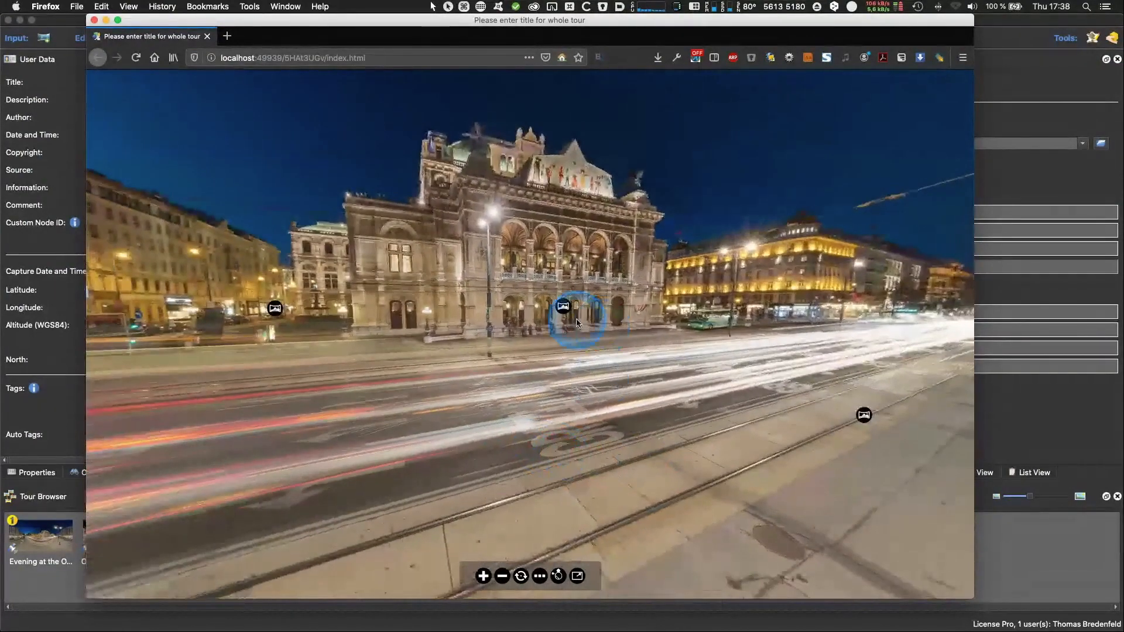
left_click(562, 311)
left_click_drag(515, 445, 504, 471)
left_click(523, 267)
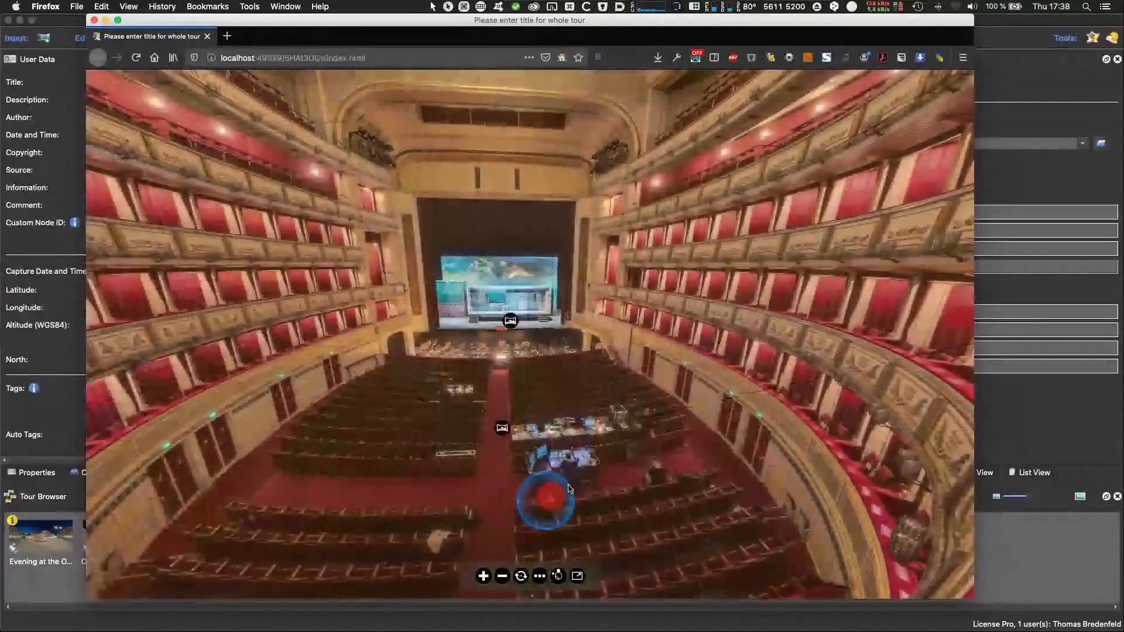
left_click_drag(566, 437, 603, 408)
left_click(559, 385)
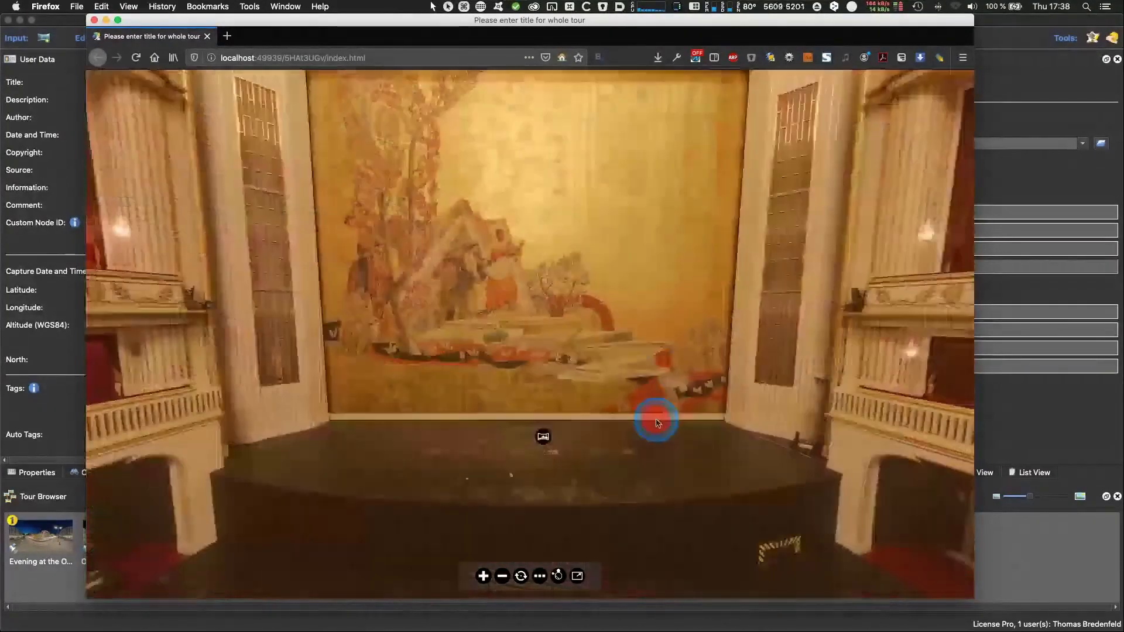
left_click(547, 453)
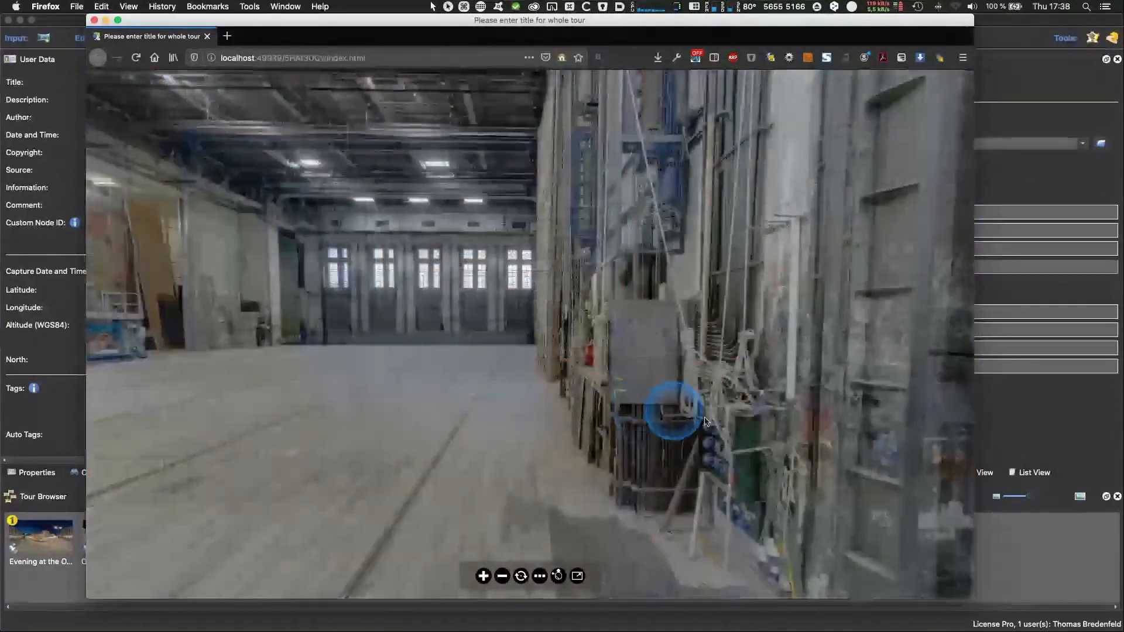
Step: Turn the backstage view towards the auditorium, view the image hotspot's picture, and close it
left_click_drag(704, 420, 532, 464)
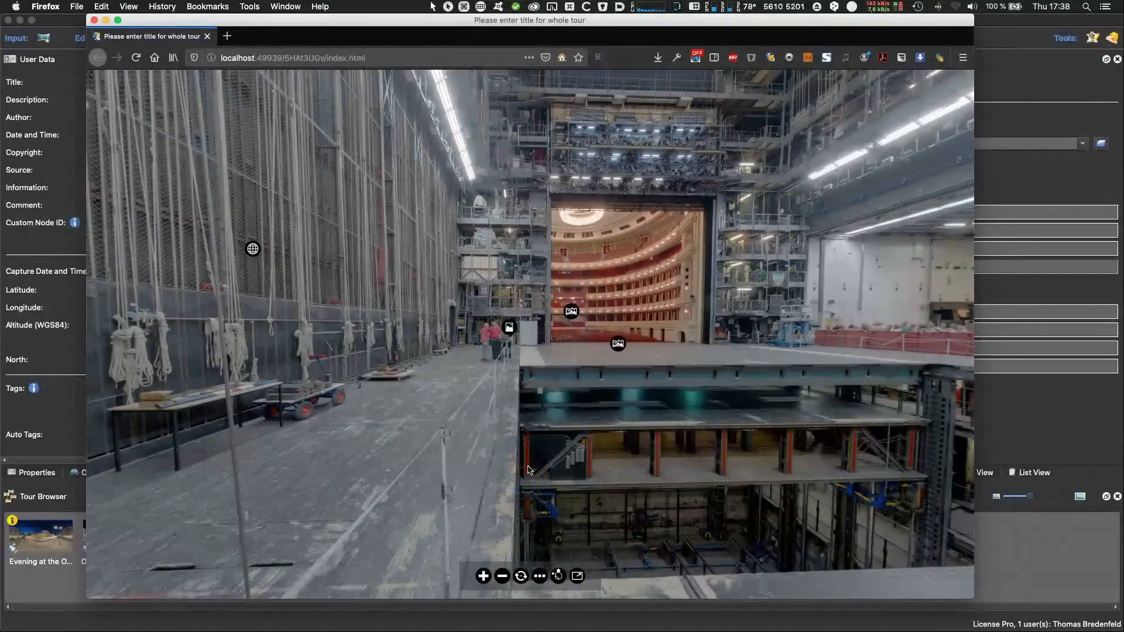
left_click(509, 327)
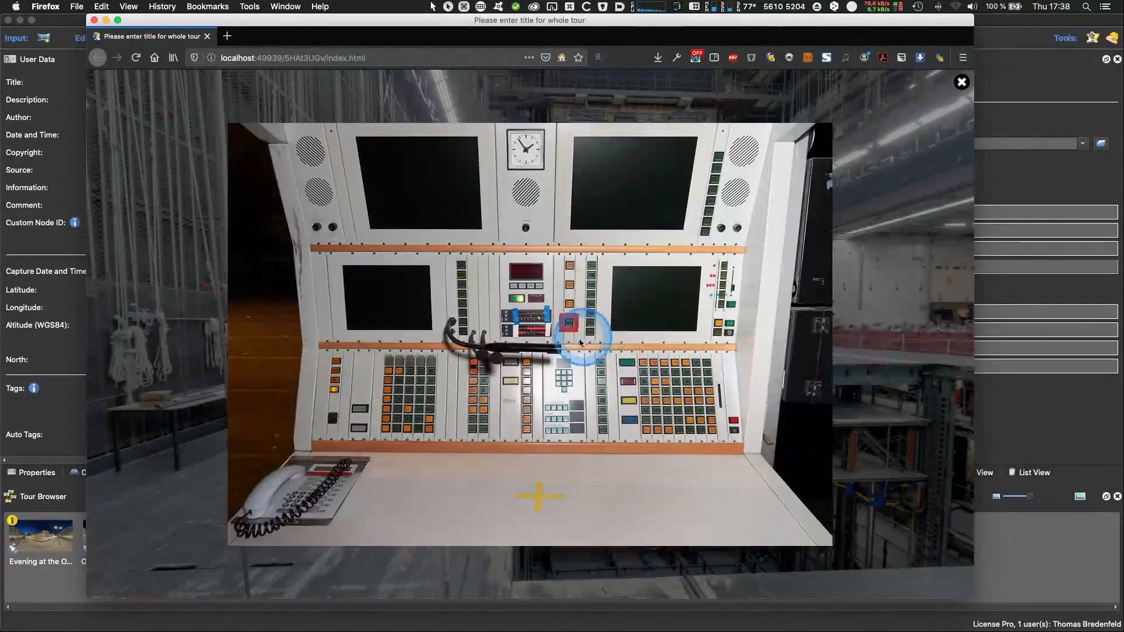
left_click(962, 83)
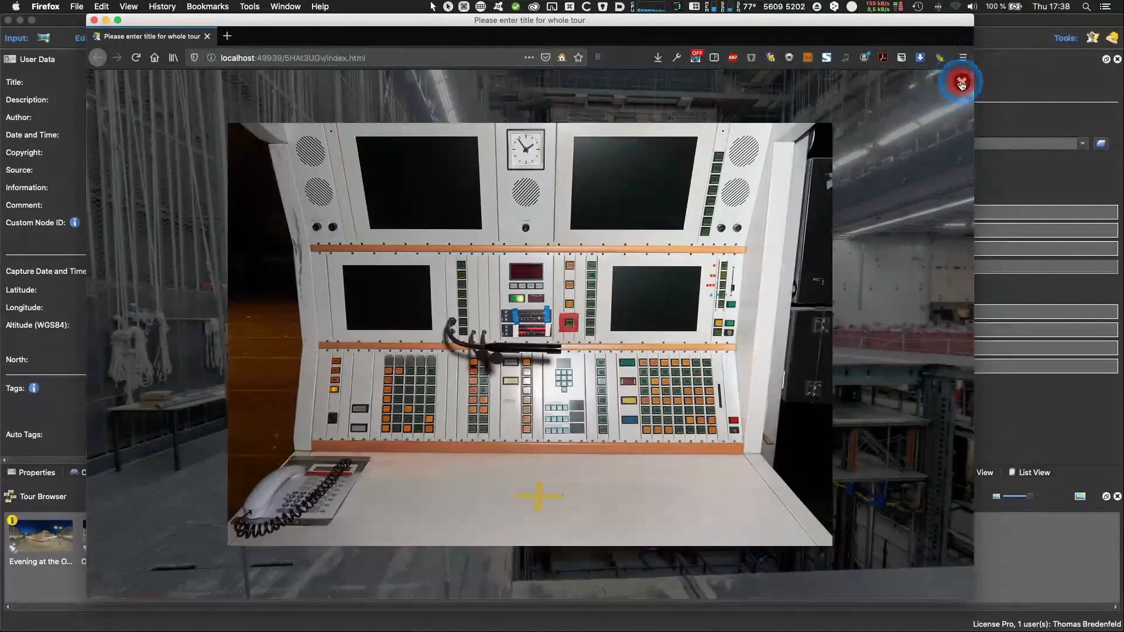
Step: Test the backstage web link hotspot, then follow the panorama hotspot in the doorway
left_click_drag(419, 404, 638, 442)
left_click(520, 296)
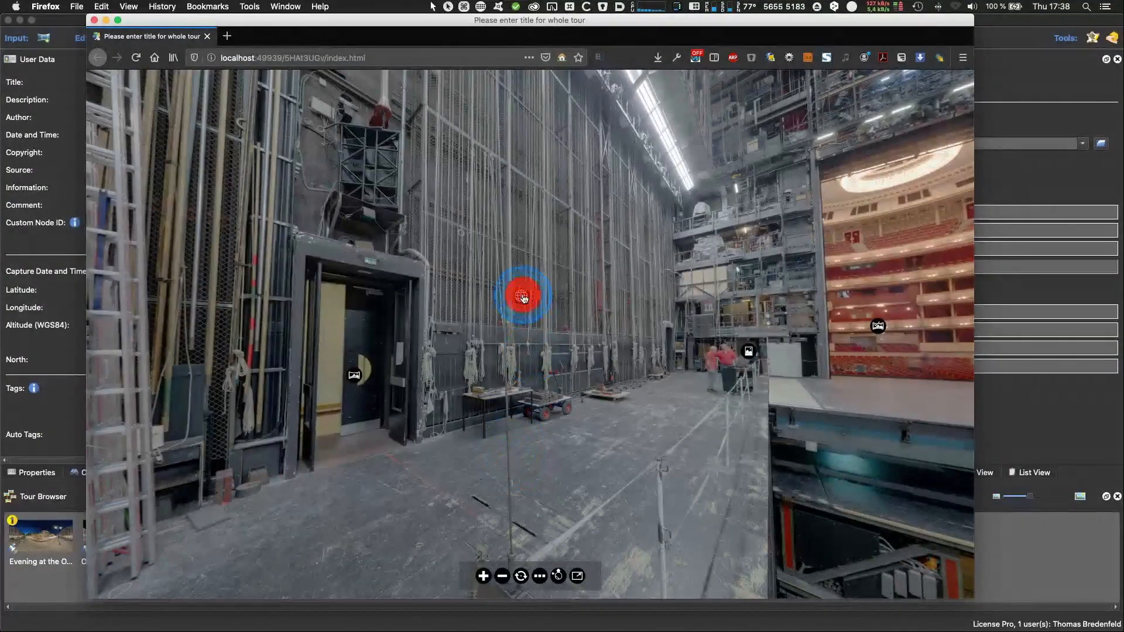
left_click_drag(395, 470, 401, 465)
left_click(364, 382)
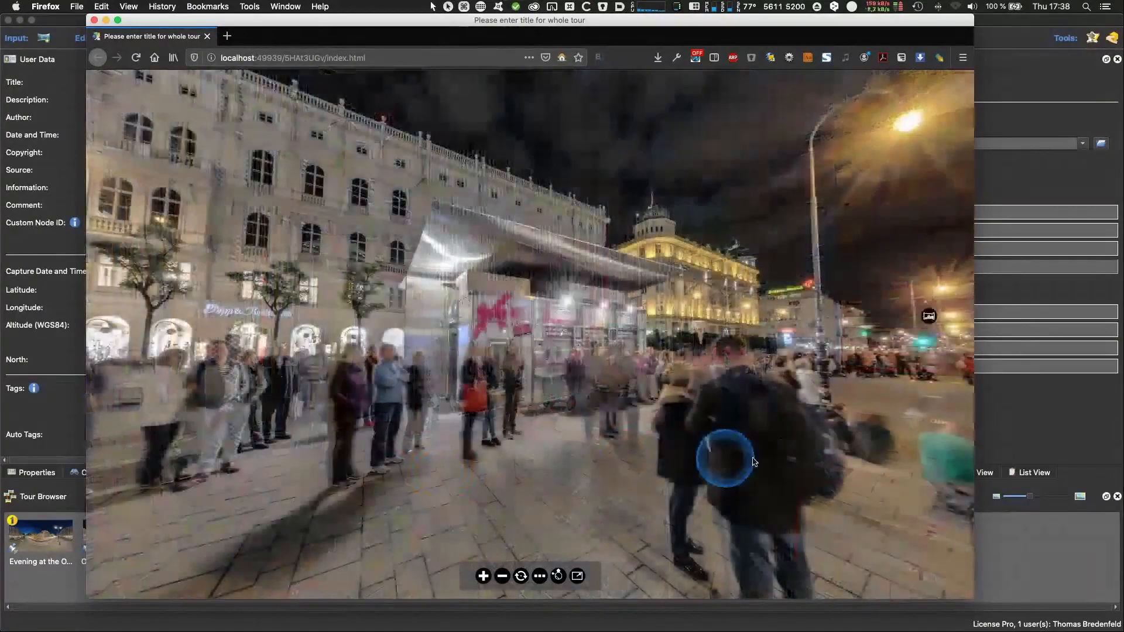
Step: Turn the outdoor square's view towards the opera façade and follow the panorama hotspot inside to the backstage area
left_click(552, 469)
left_click_drag(551, 467, 602, 443)
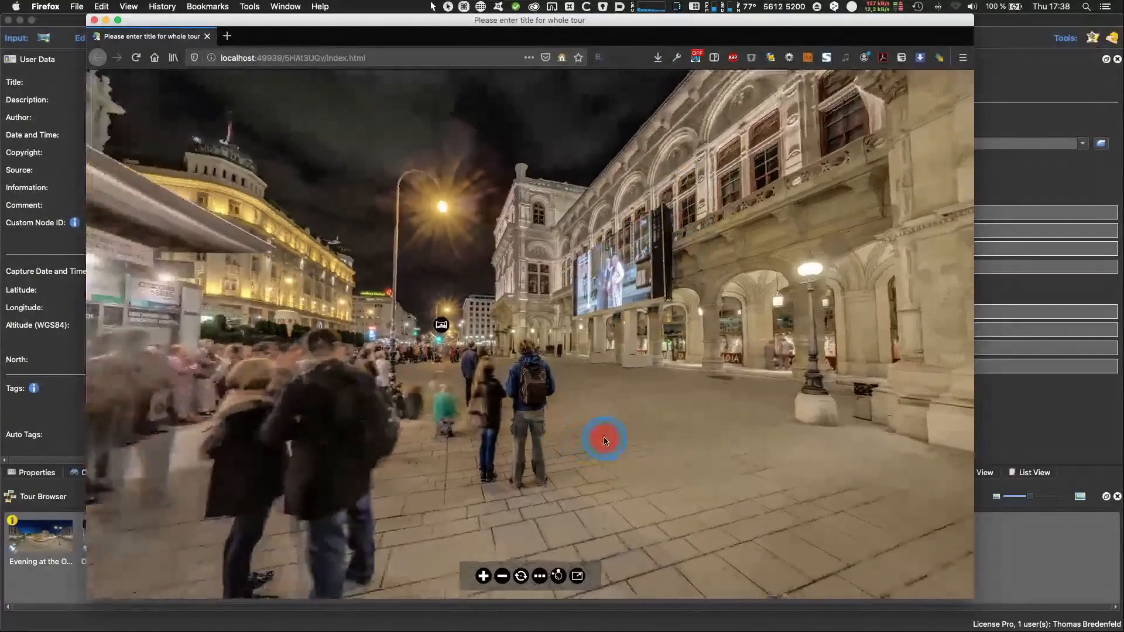
left_click_drag(694, 462, 630, 466)
left_click(694, 371)
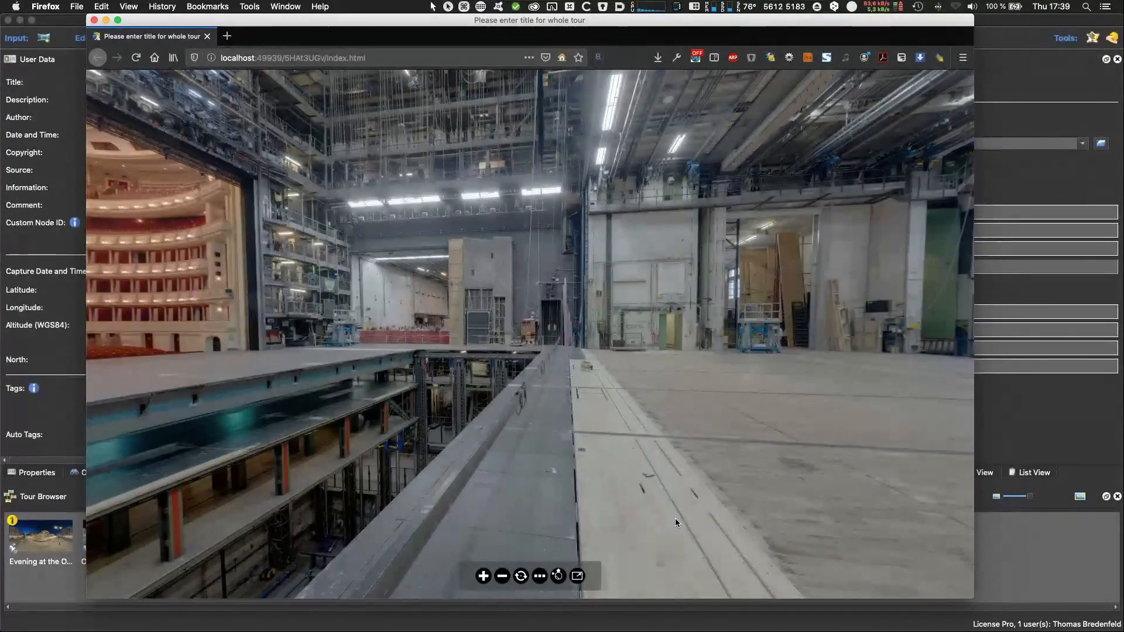
Step: Turn the backstage view towards the panorama hotspot that leads outdoors and follow it back to the square
left_click_drag(632, 520, 492, 438)
left_click_drag(282, 395, 543, 403)
left_click(329, 380)
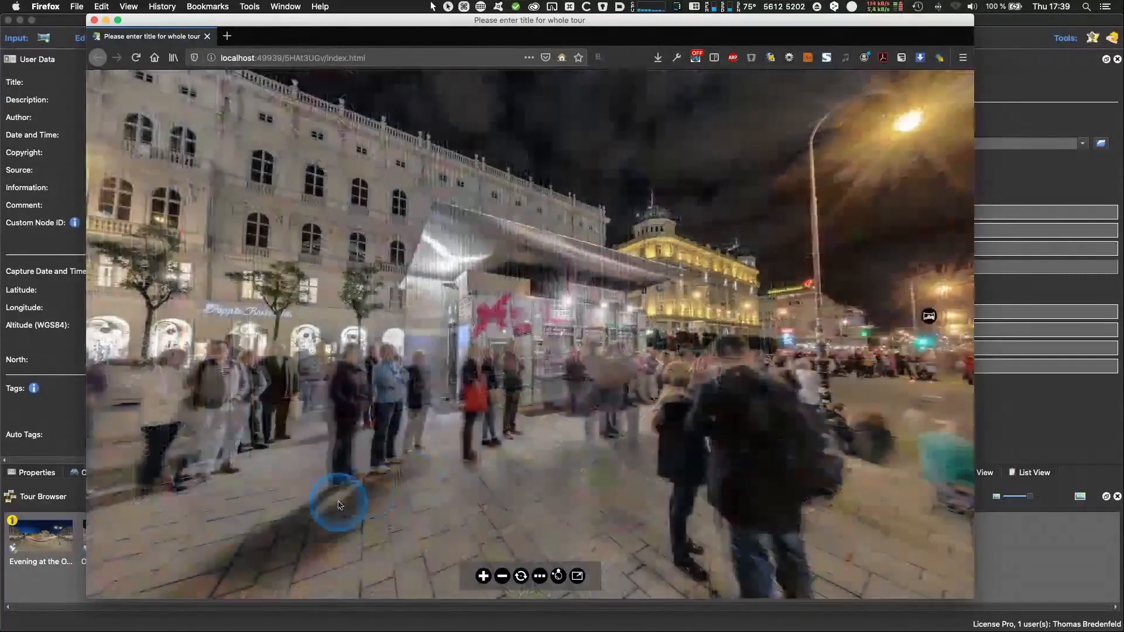
Step: Test the panorama hotspots from the square through the ring crossing to the opera ball's main entrance, and turn the view there
left_click_drag(686, 488, 351, 480)
left_click_drag(576, 477, 498, 475)
left_click(434, 292)
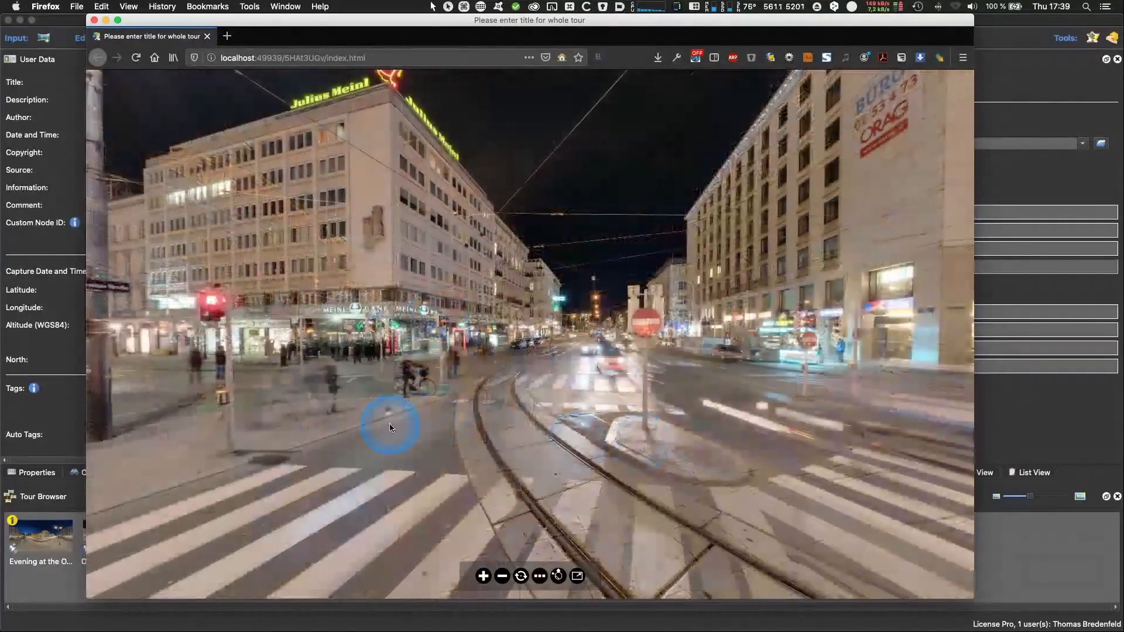
left_click_drag(819, 449, 564, 462)
left_click(541, 363)
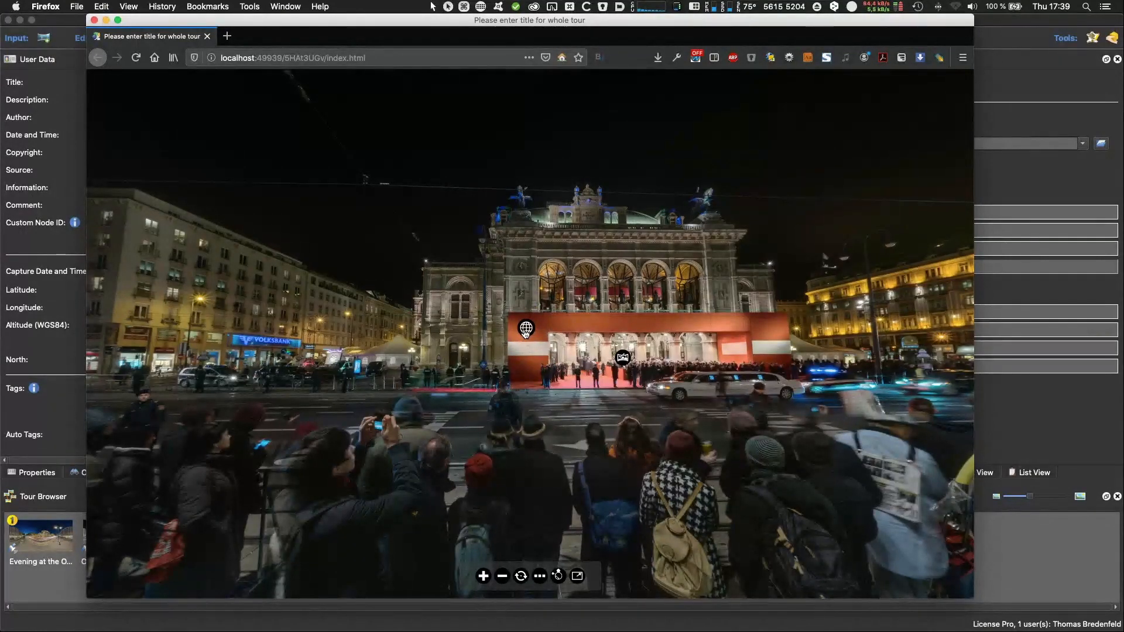
left_click_drag(584, 426, 509, 444)
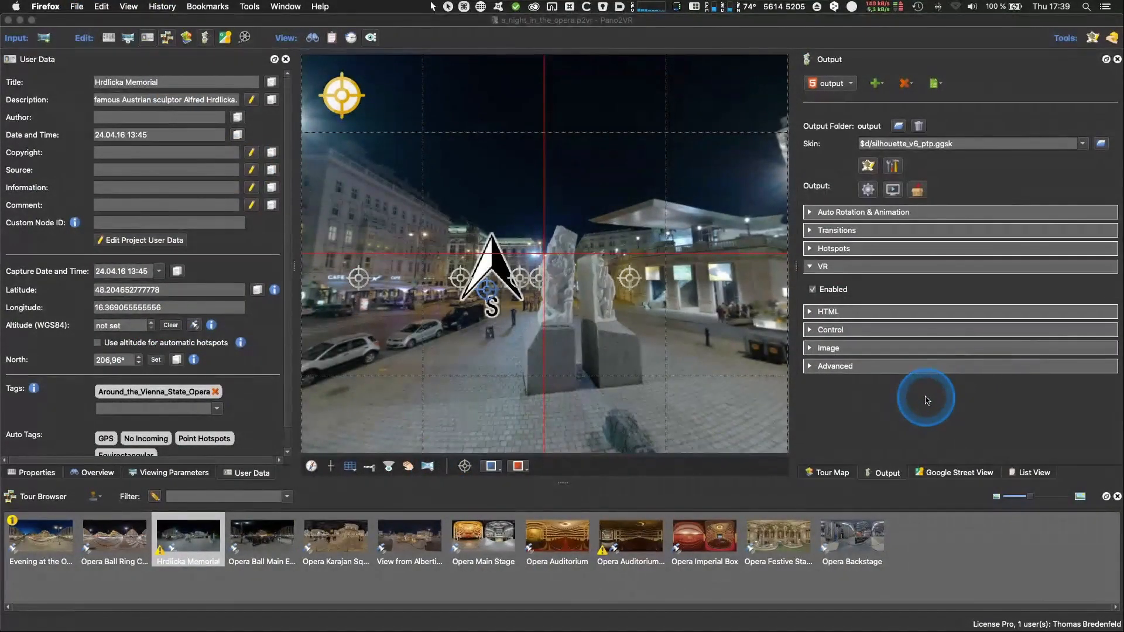
Step: Reopen the generated tour output in the browser, close the browser window, and return to Pano2VR
left_click(891, 190)
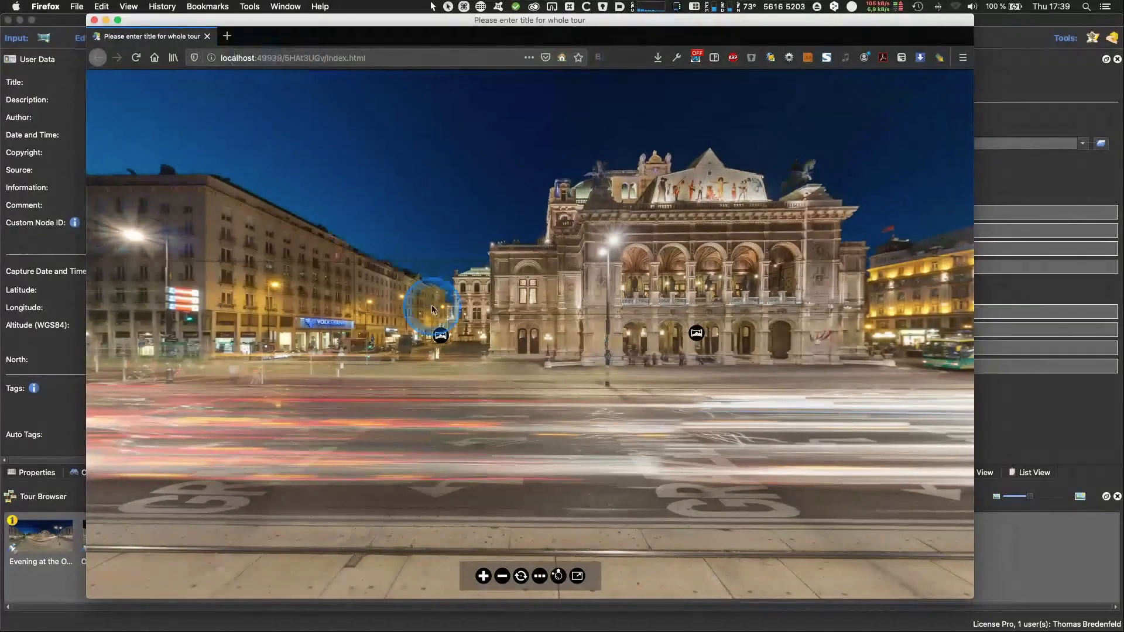
left_click(95, 22)
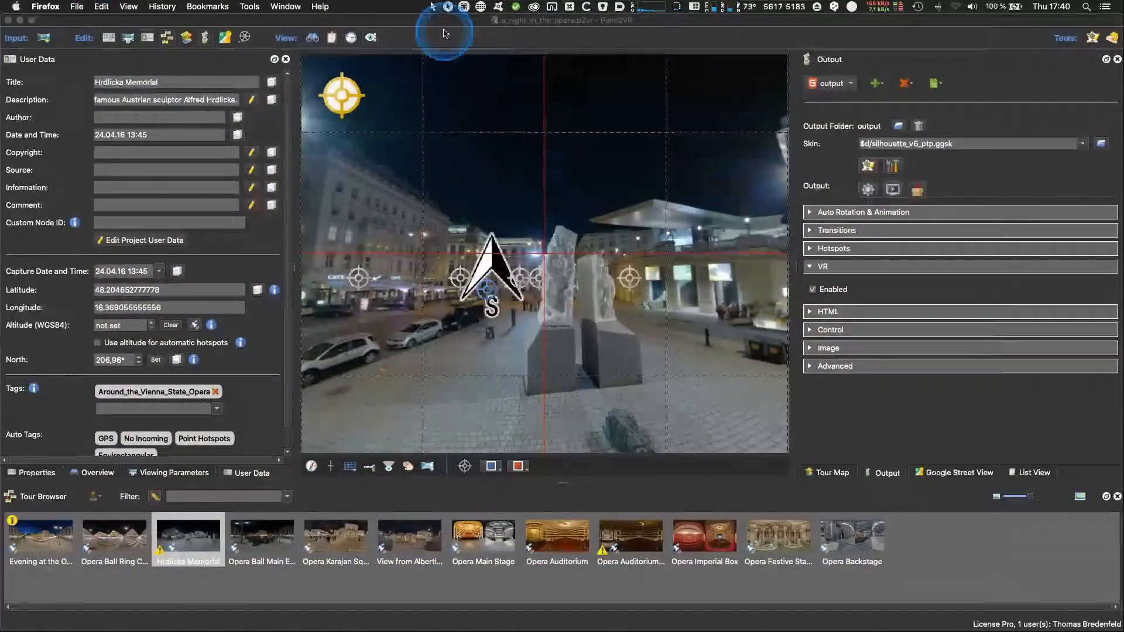
left_click(445, 33)
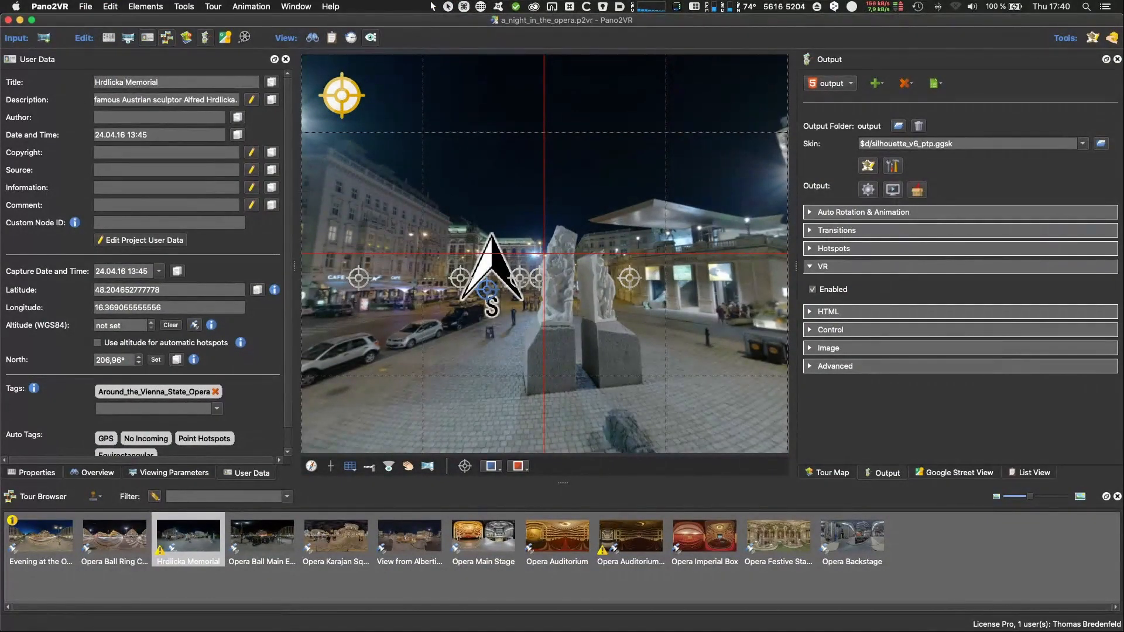
key("super+Tab")
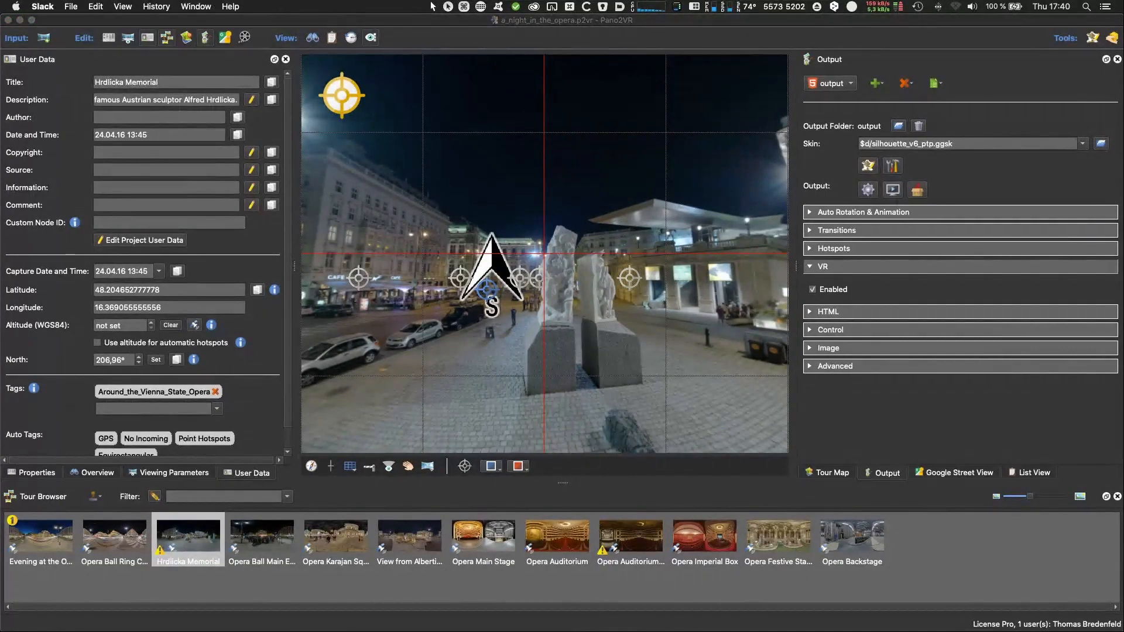
key("super+Tab")
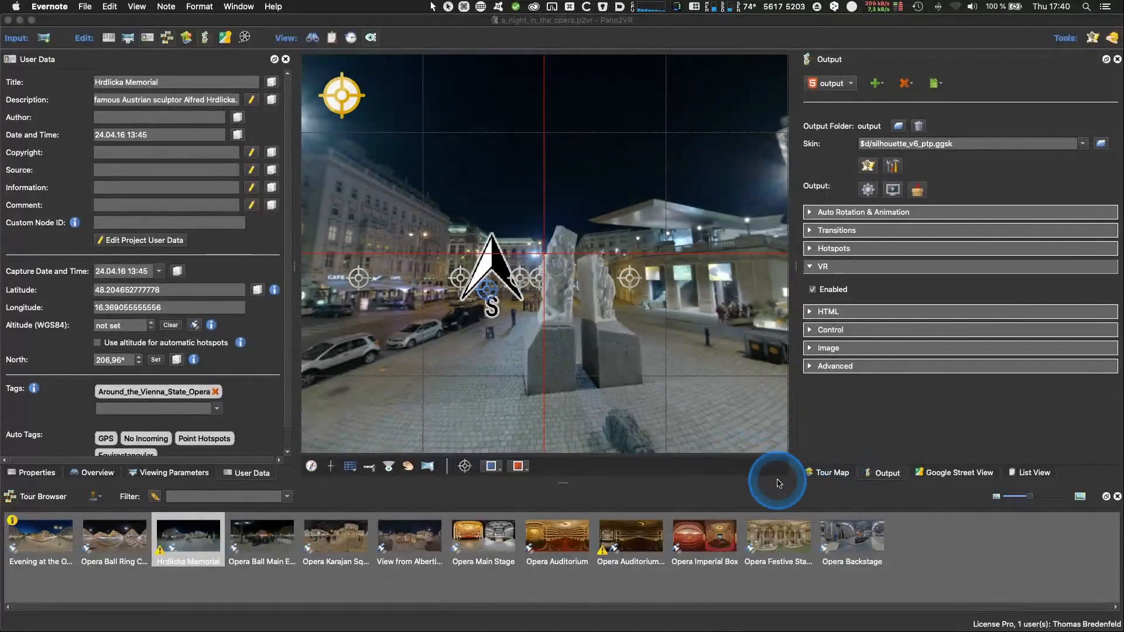
left_click(879, 437)
left_click(890, 400)
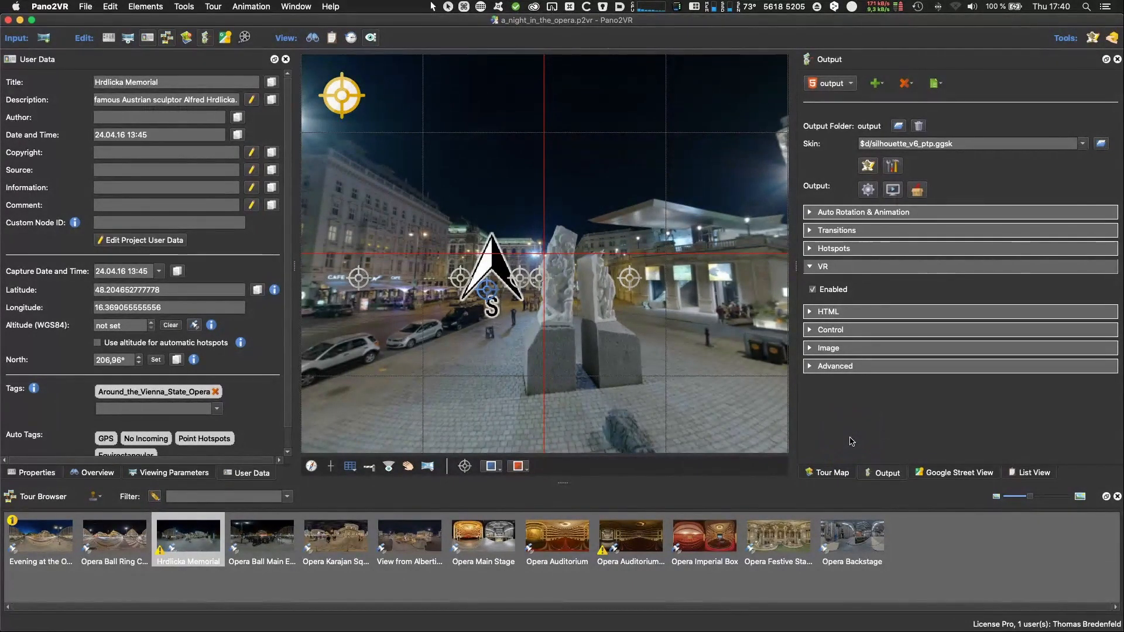
Step: Switch to Panotour Pro and select the YouTube video ID of the video spot in the Opera Ball Main Entrance panorama
key("super+Tab")
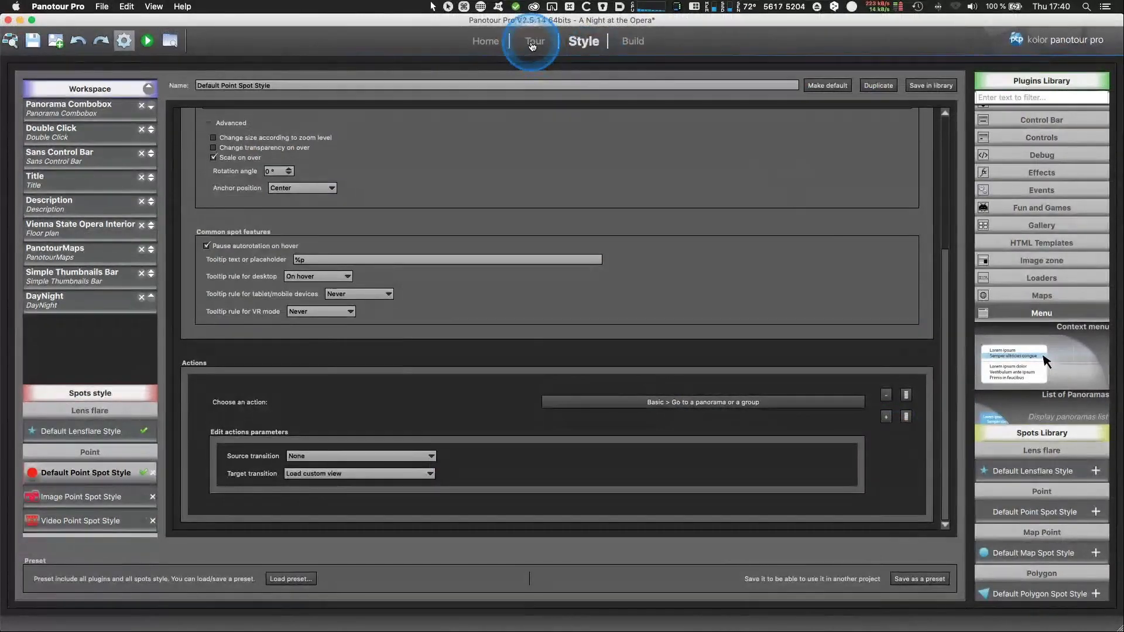
left_click(533, 42)
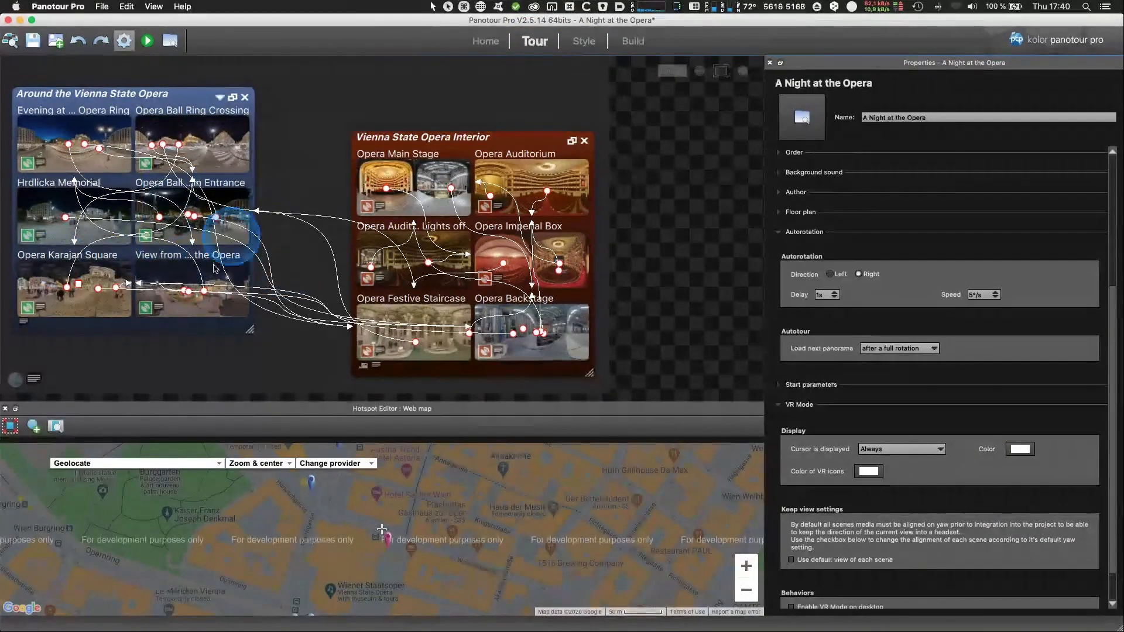
left_click(233, 195)
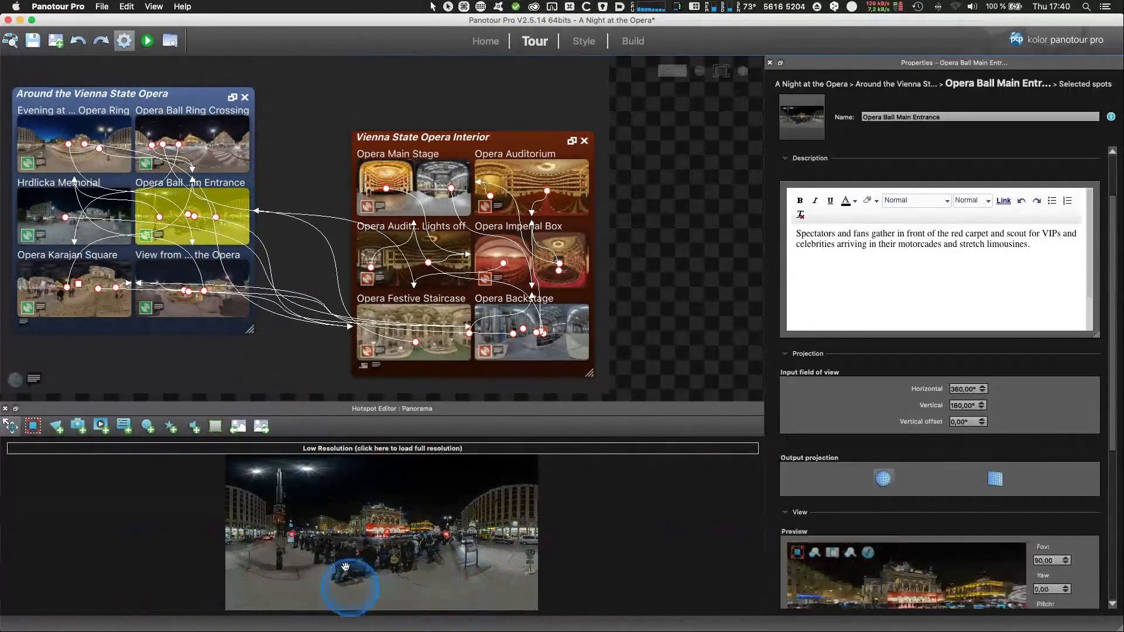
left_click(371, 530)
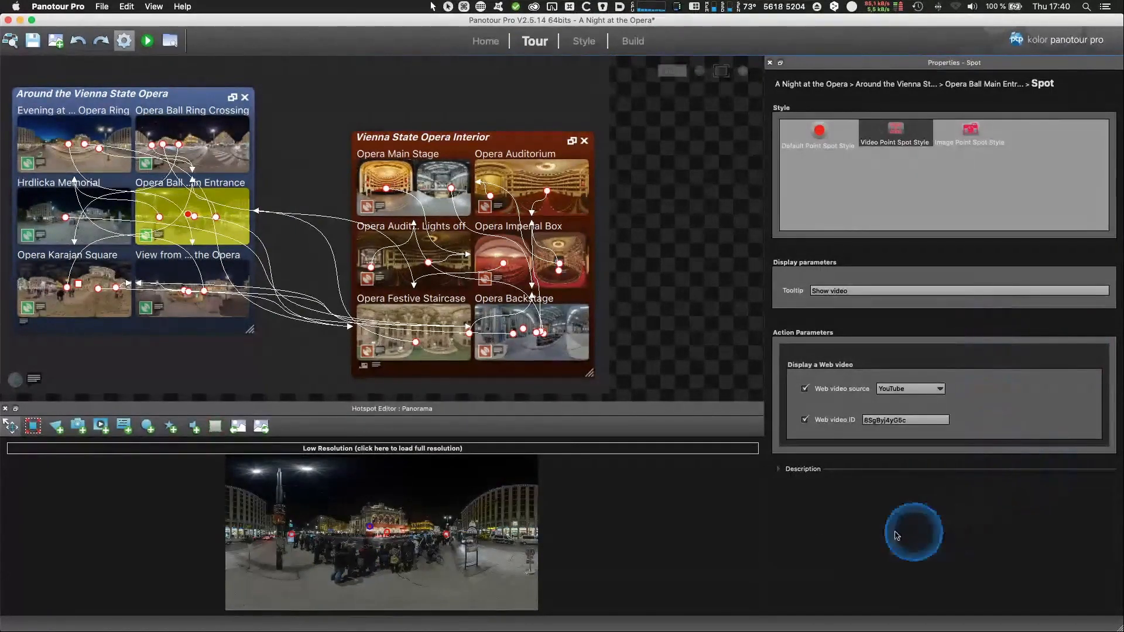
double_click(909, 420)
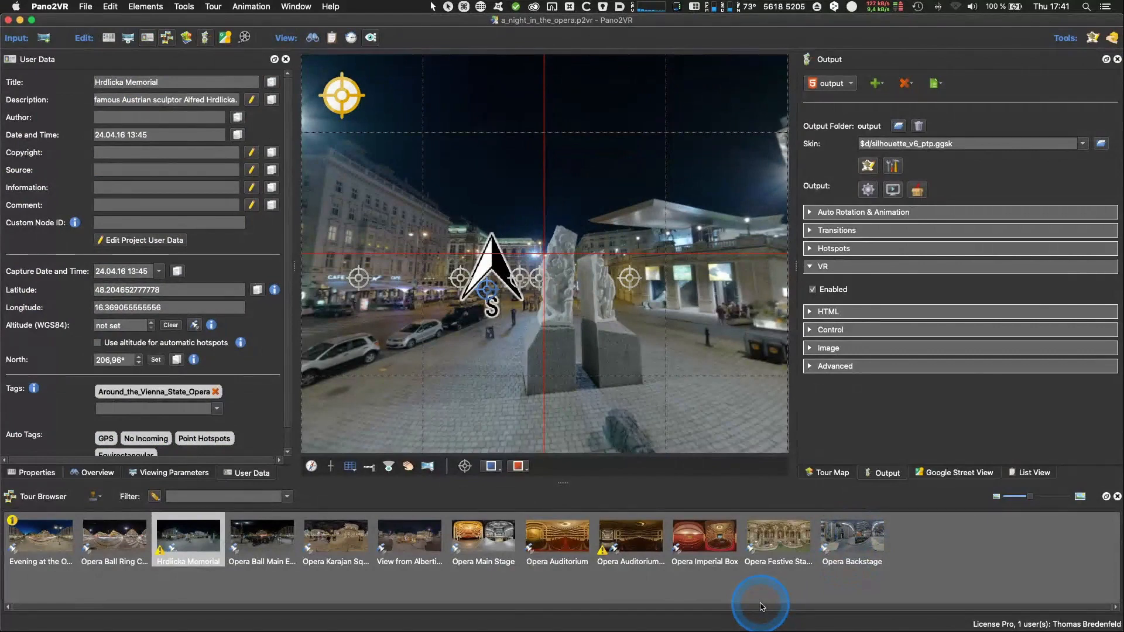
Step: Switch to Pano2VR and compare the Opera Ball Main Entrance's "Opera ball - VIPs arriving" hotspot properties with the video spot in Panotour Pro
left_click(271, 559)
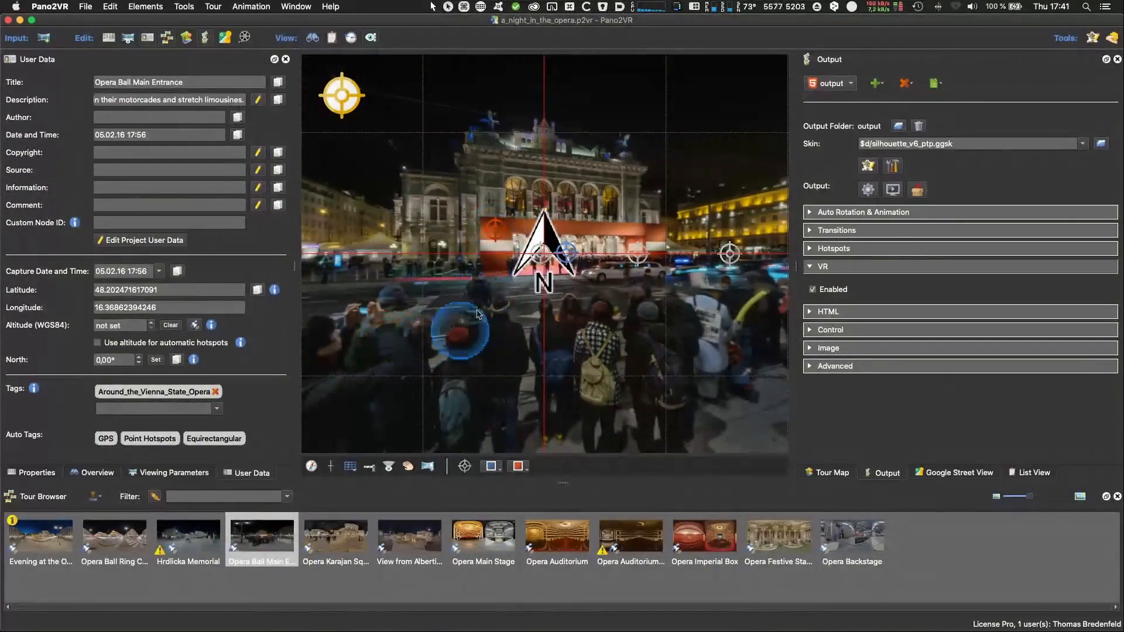
left_click(38, 472)
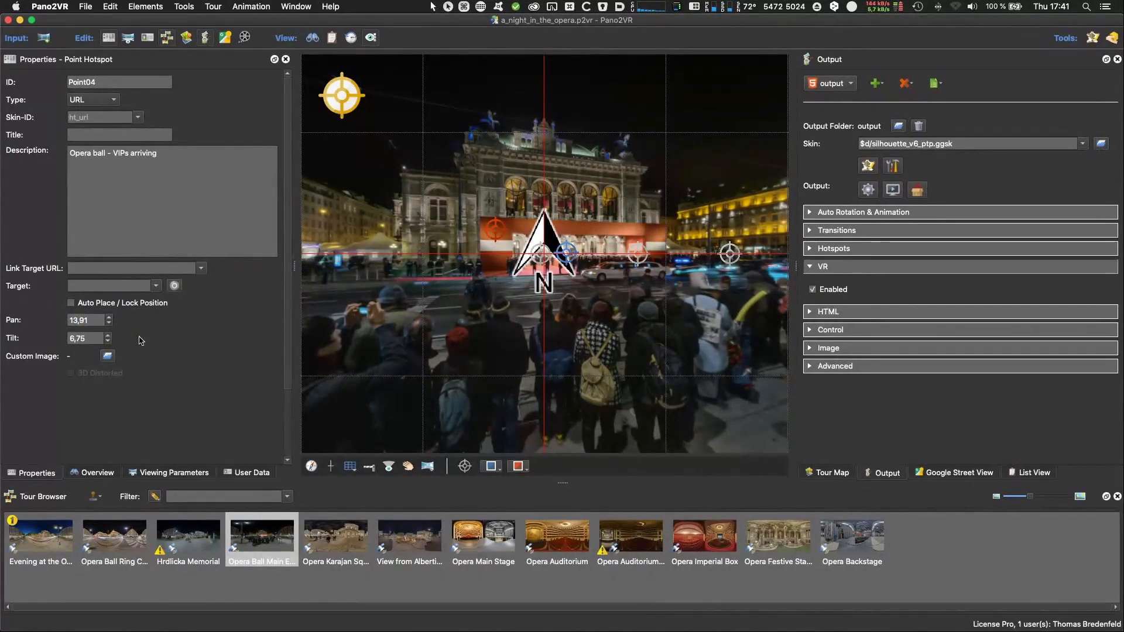
left_click(108, 101)
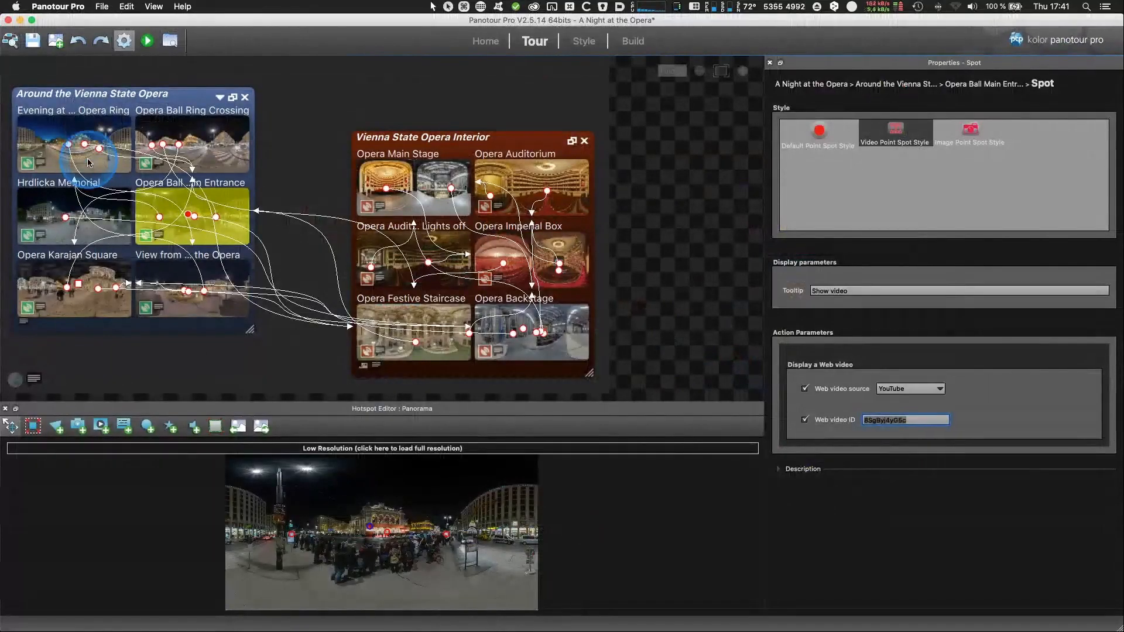
left_click(60, 449)
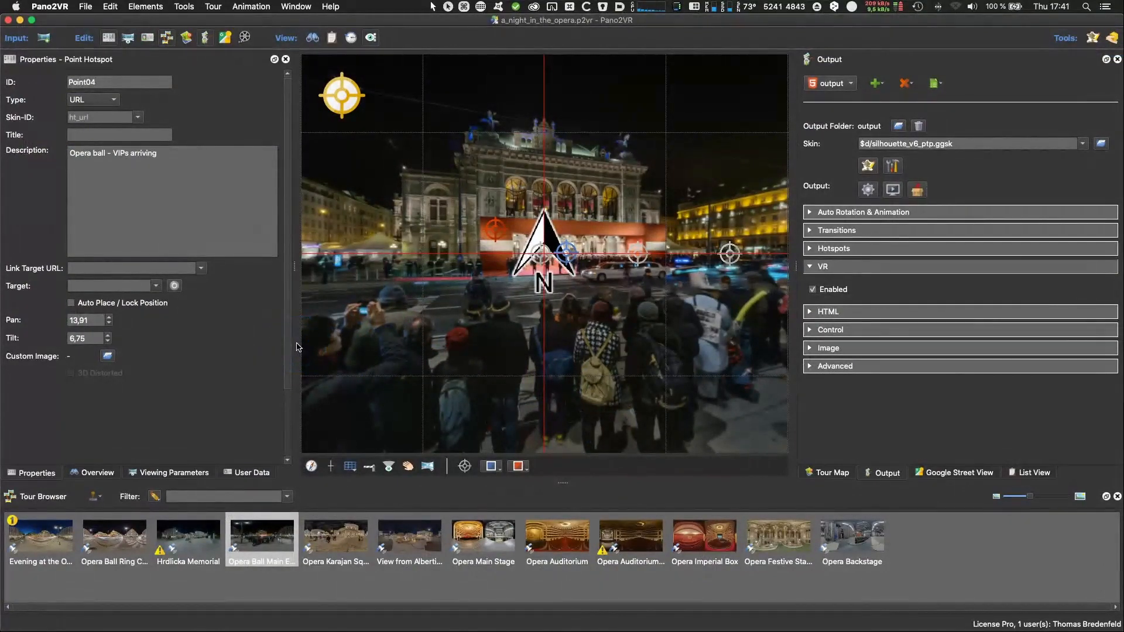
Step: Switch the viewer from point hotspots to view mode and turn the Opera Ball Main Entrance panorama
mouse_move(339, 100)
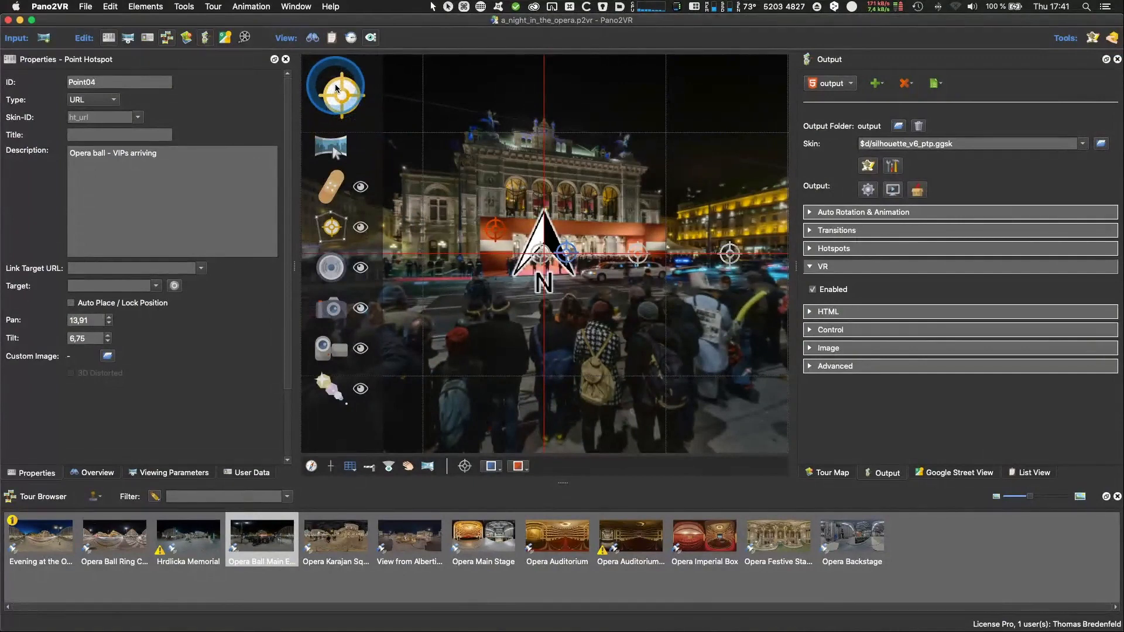
left_click(329, 145)
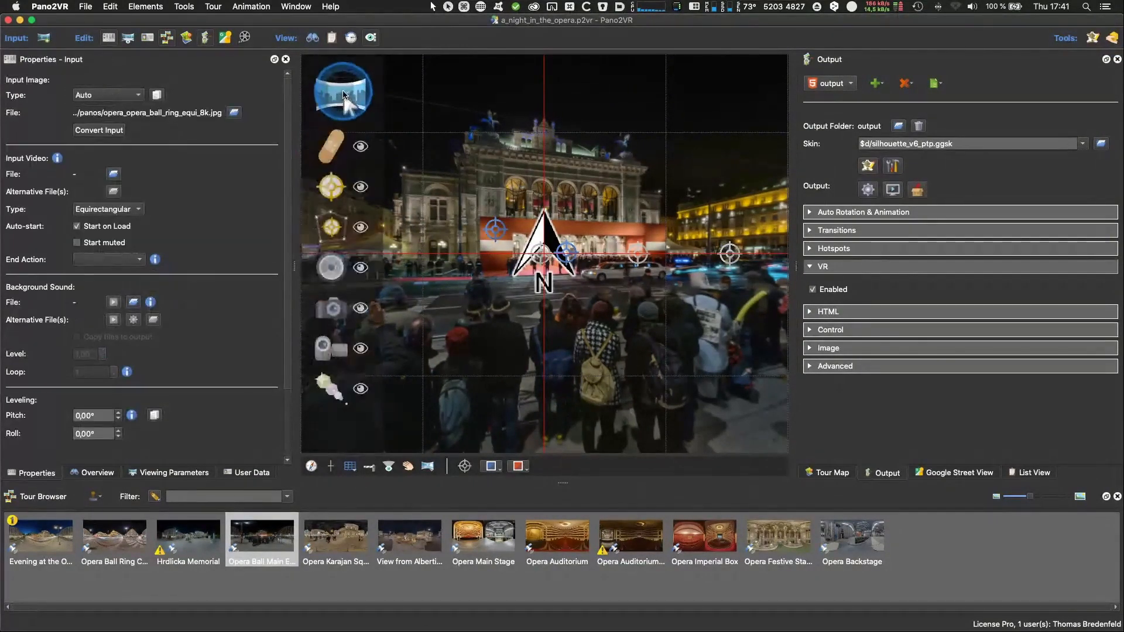
left_click_drag(672, 195, 508, 157)
mouse_move(350, 101)
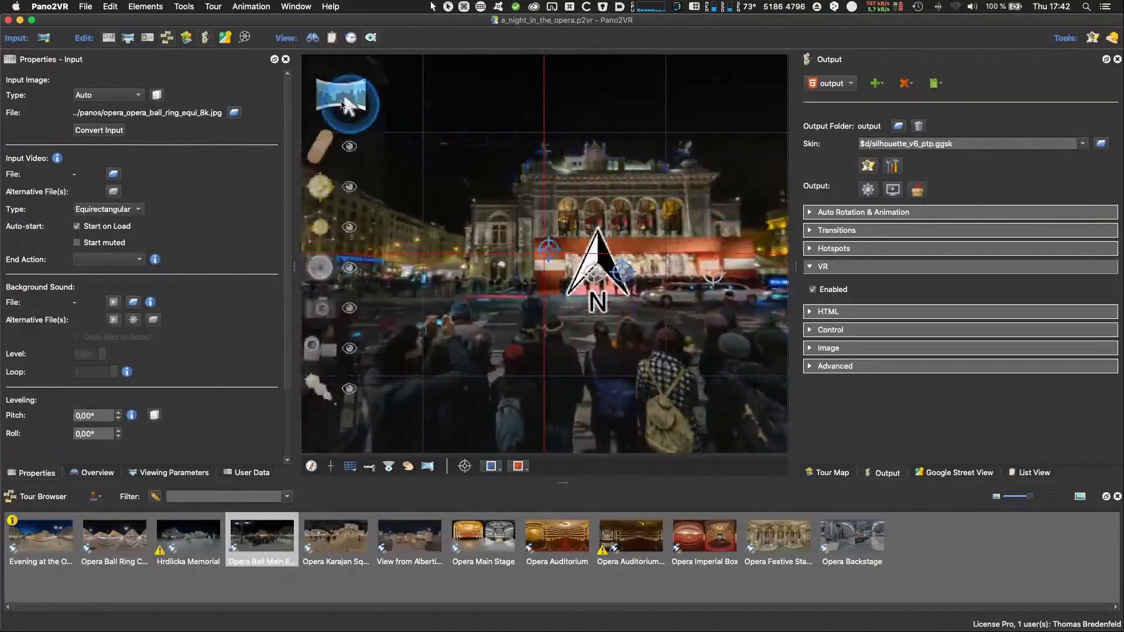
left_click(330, 151)
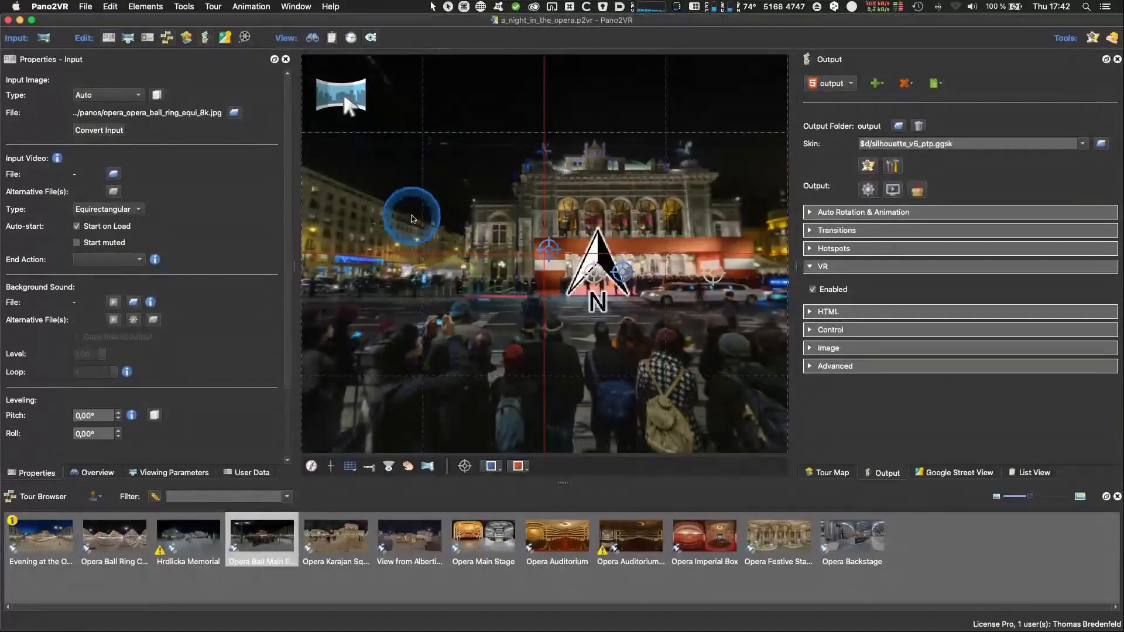
Step: Turn the panorama down to the ground and look at the Patches mode for covering the nadir
mouse_move(346, 103)
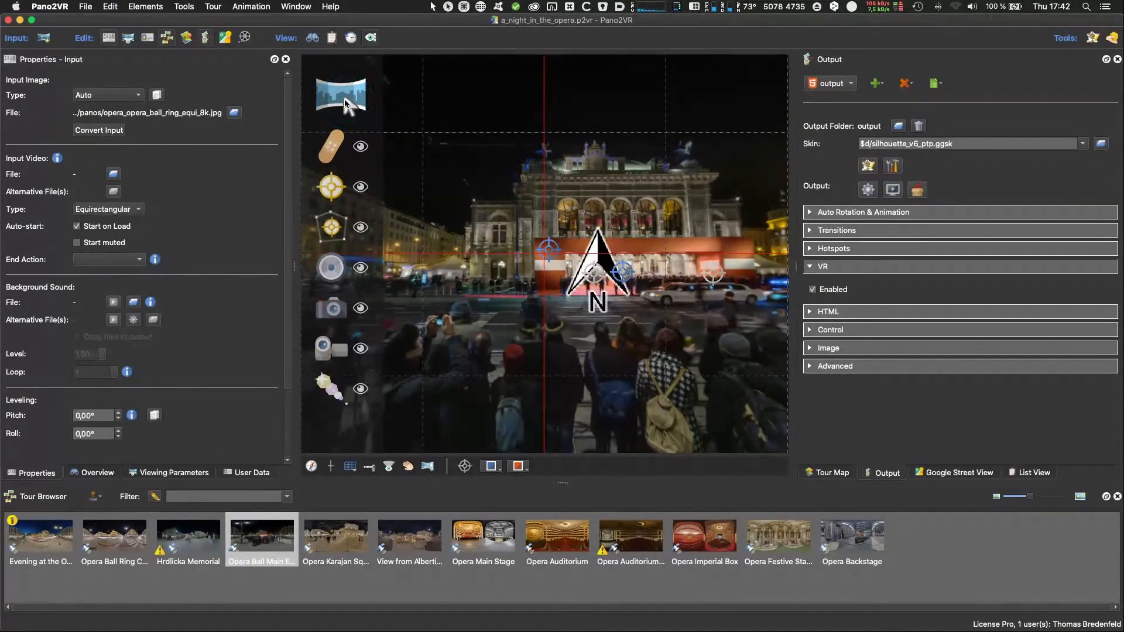
left_click_drag(456, 415, 480, 233)
left_click_drag(451, 371, 459, 289)
left_click(333, 101)
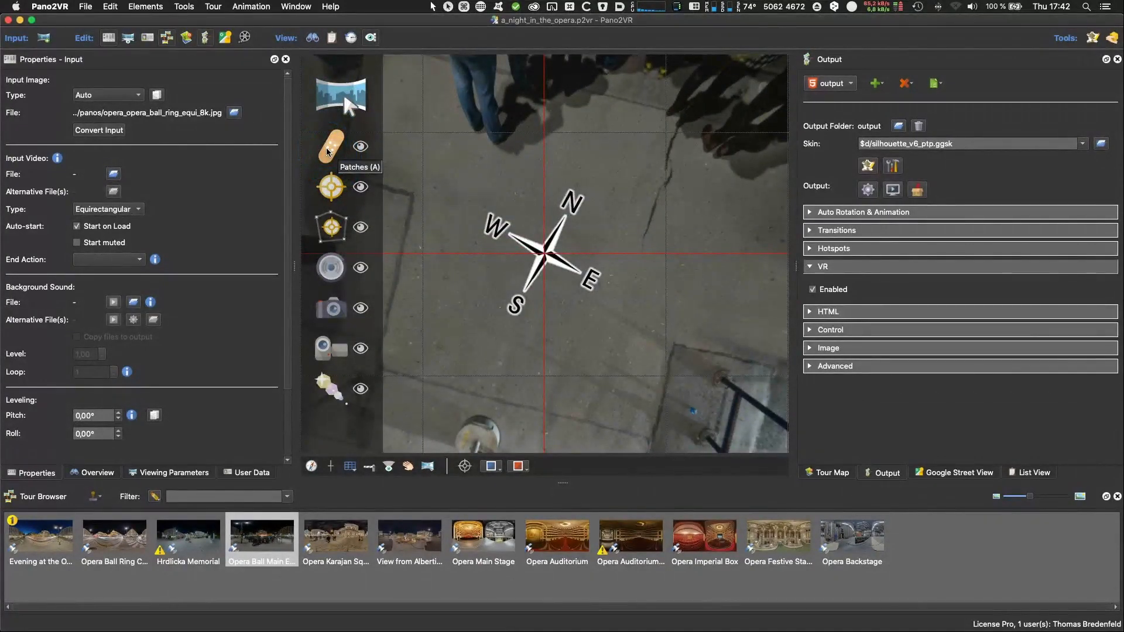
left_click(451, 197)
left_click(621, 353)
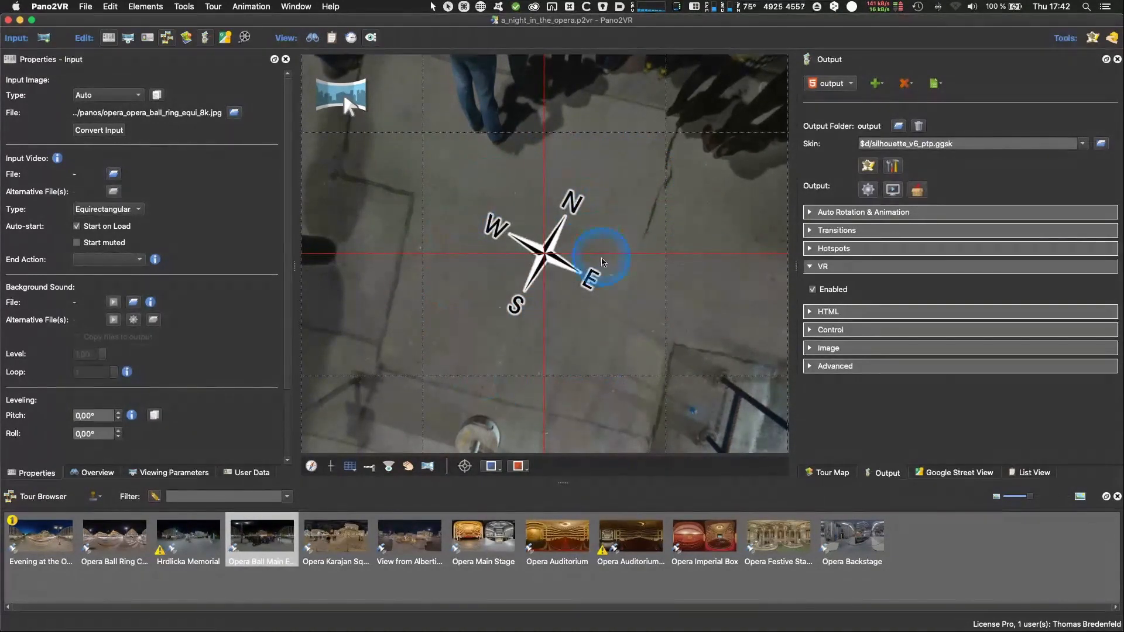
Step: Try the viewer's point hotspot and polygon hotspot modes, and return to the point hotspot mode
mouse_move(338, 107)
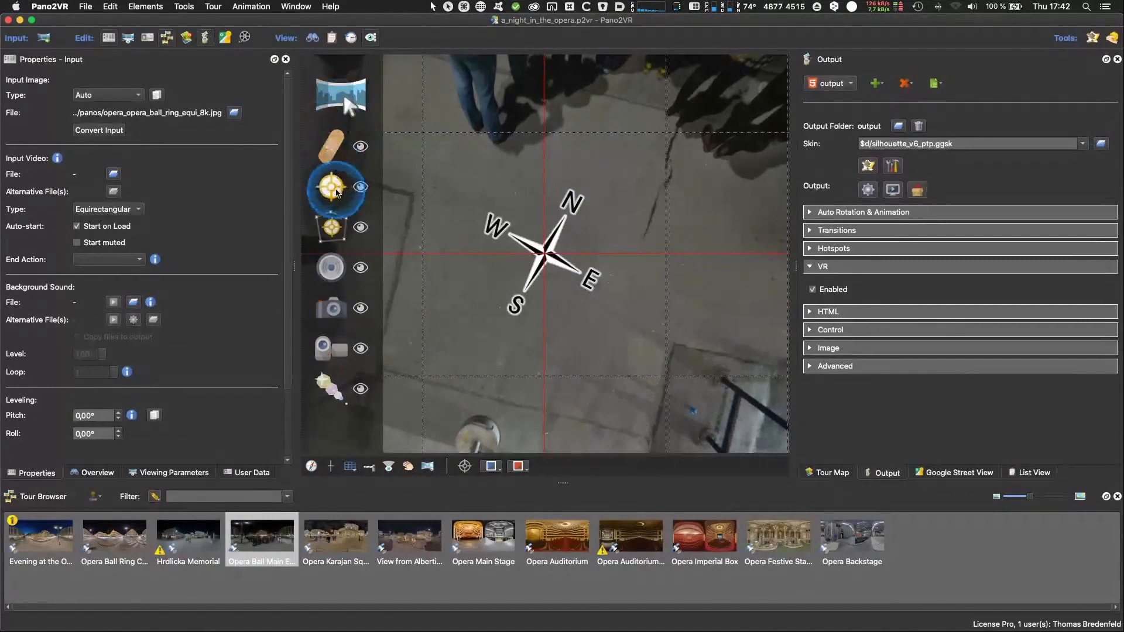
left_click(336, 190)
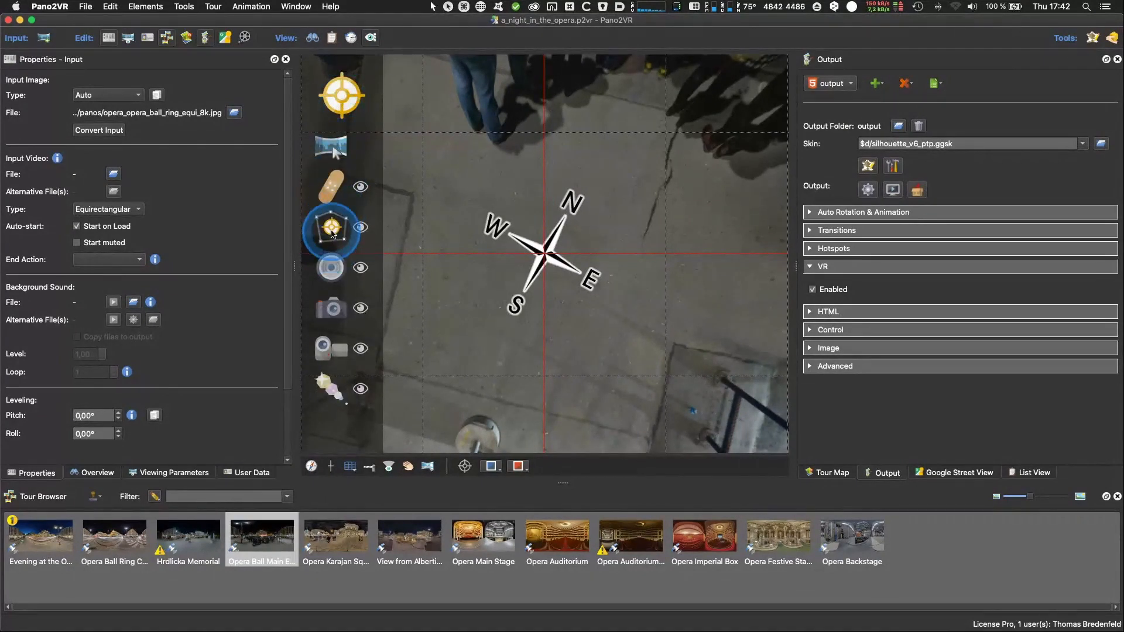
left_click(331, 229)
left_click(342, 96)
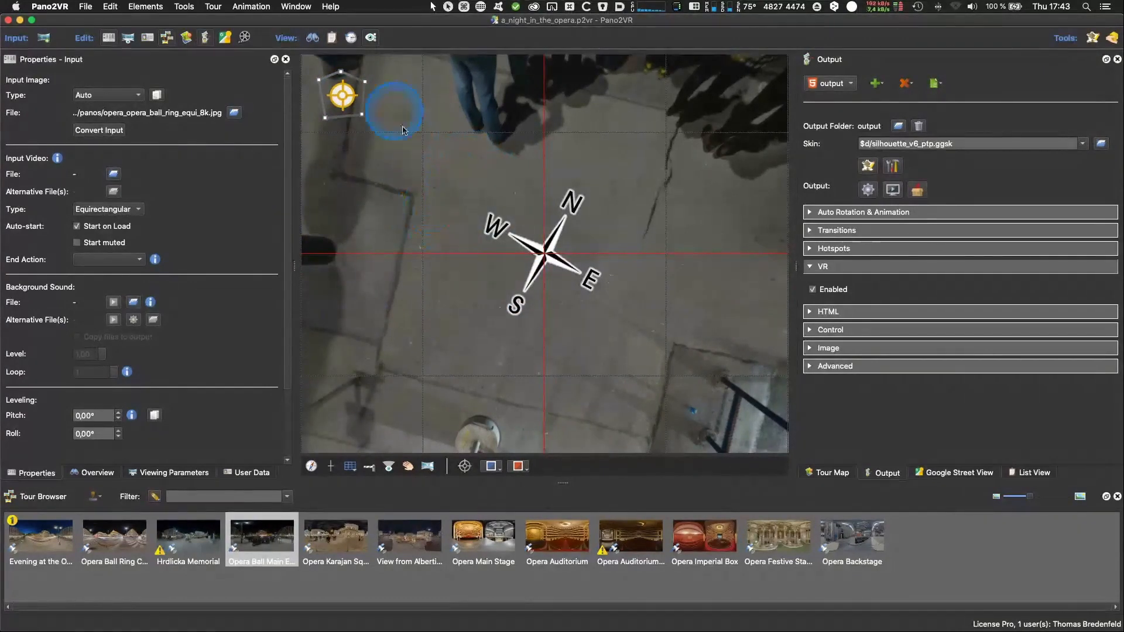
mouse_move(337, 111)
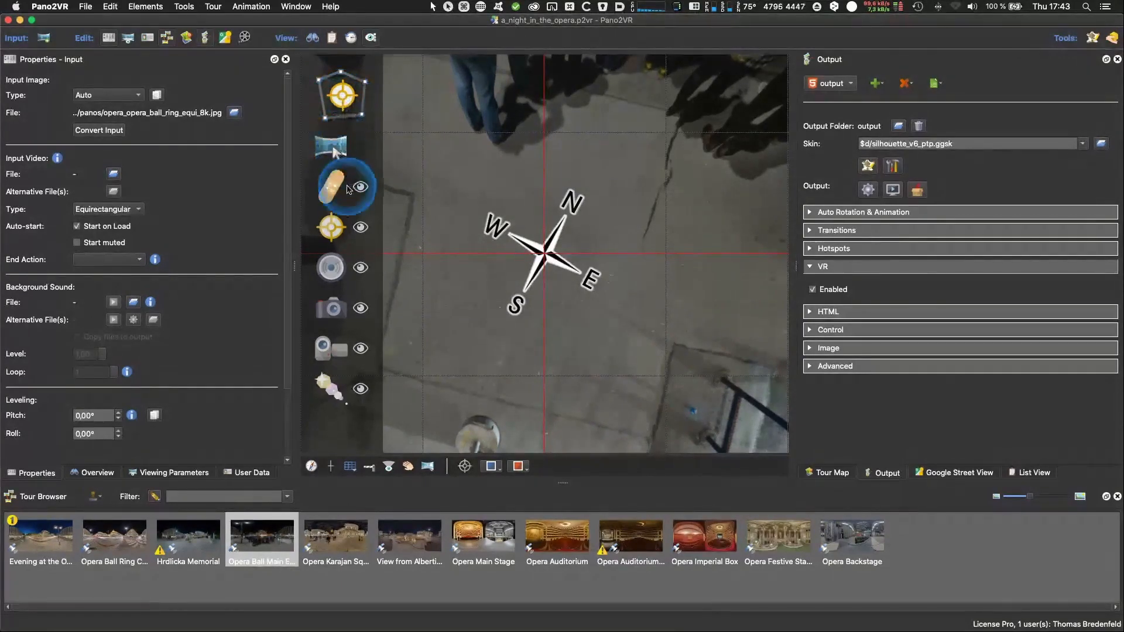
left_click(332, 226)
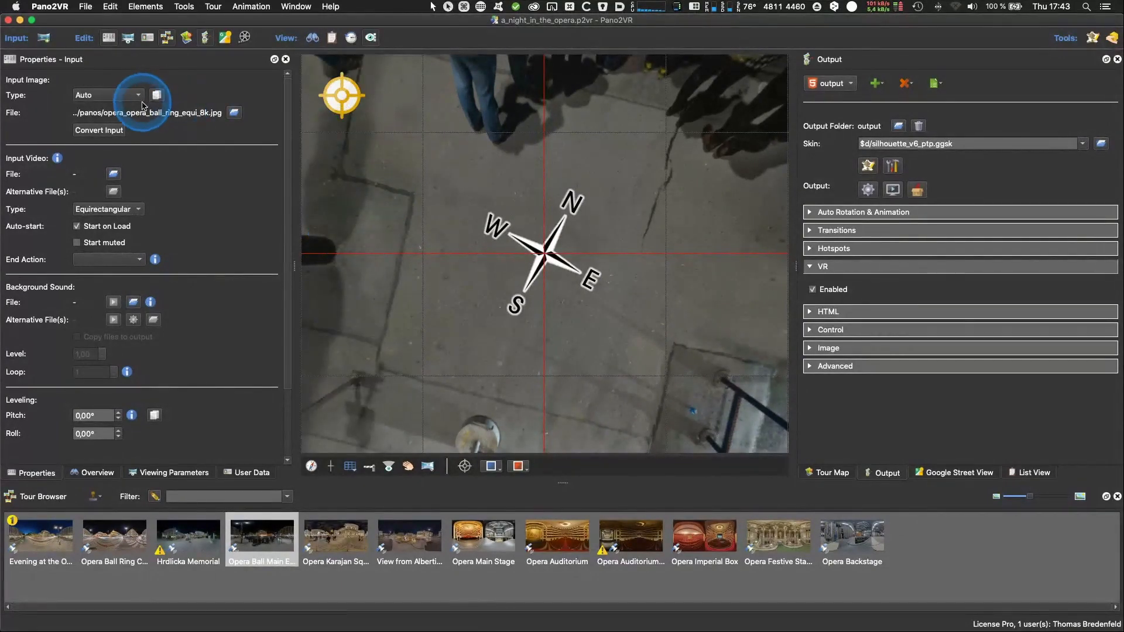
Step: Select the "Opera ball - VIPs arriving" hotspot on the opera facade and look through its available types and skin IDs
left_click_drag(558, 150, 596, 277)
left_click(503, 241)
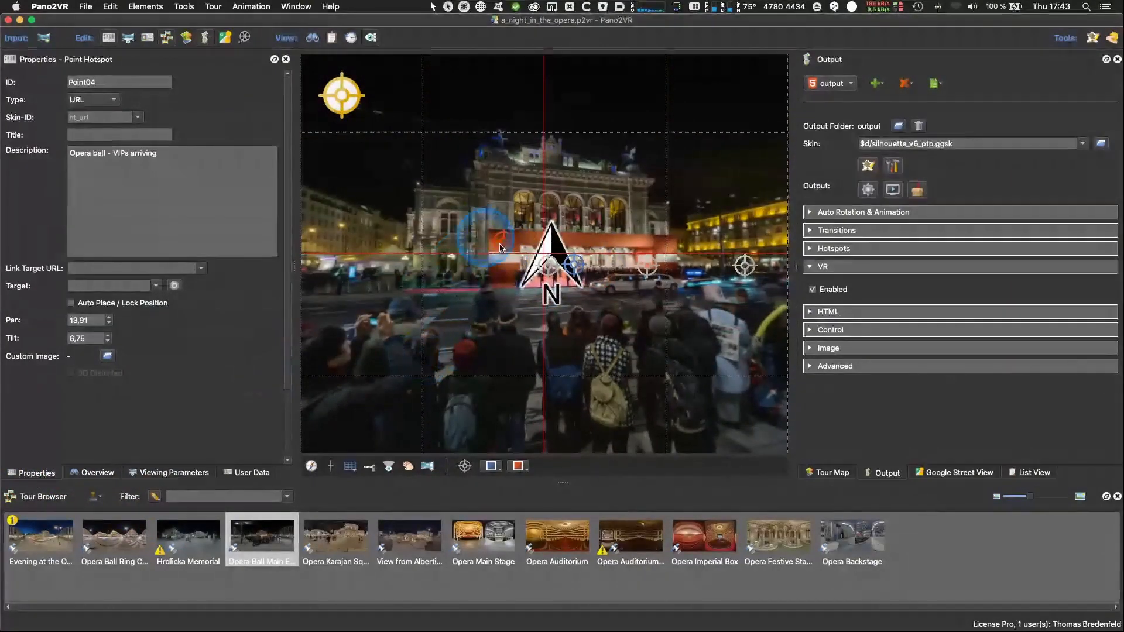
left_click(103, 103)
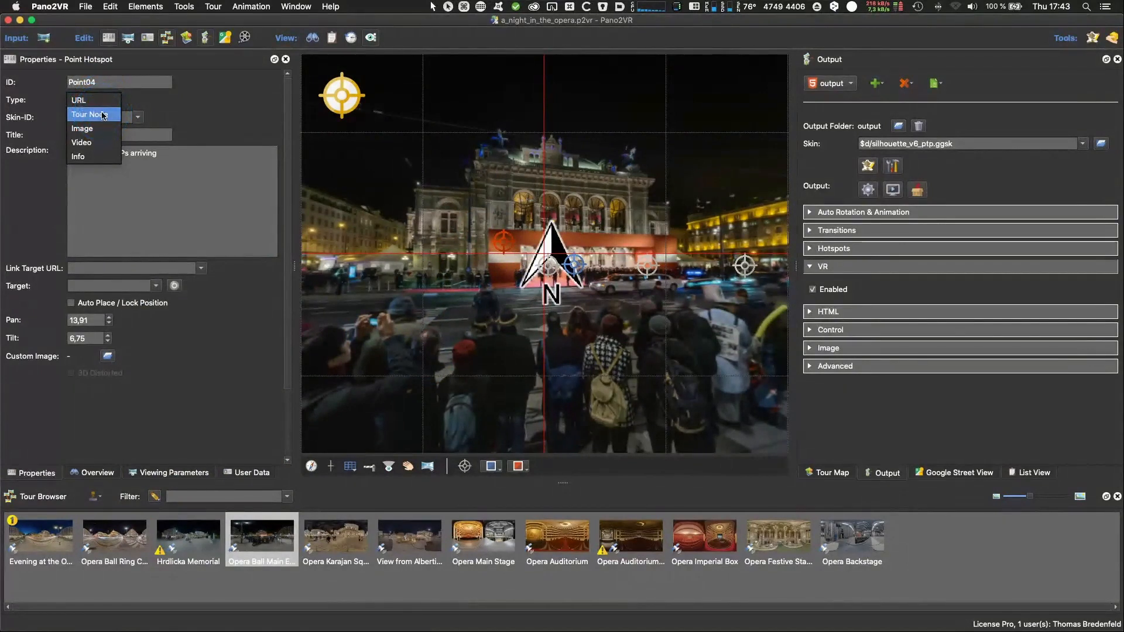
left_click(95, 130)
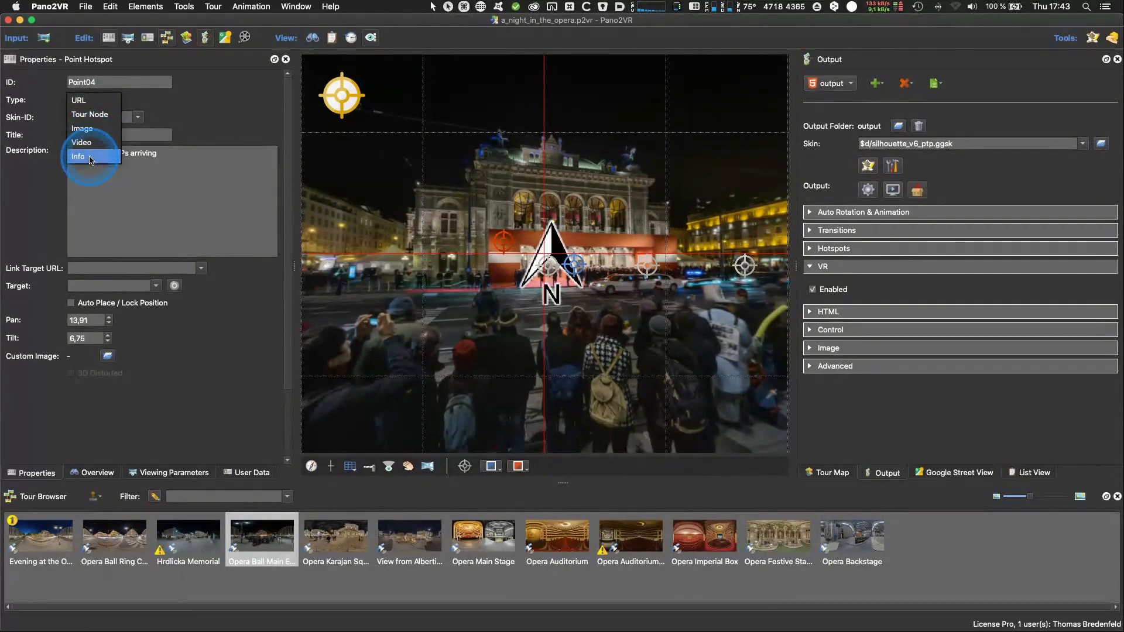
left_click(87, 106)
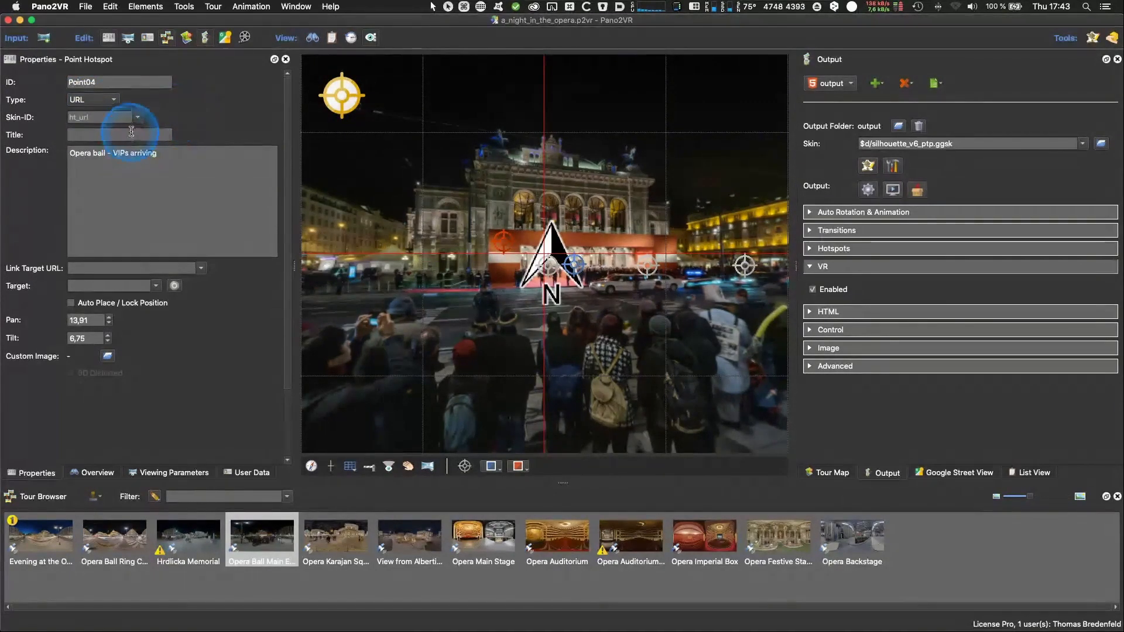
left_click(138, 119)
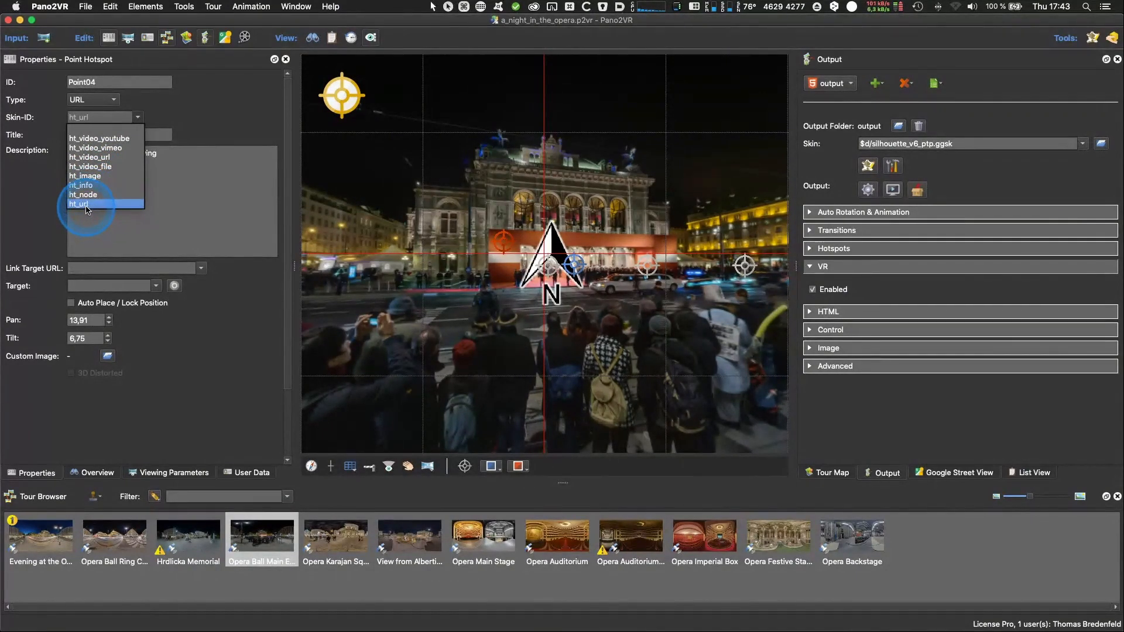
left_click(188, 114)
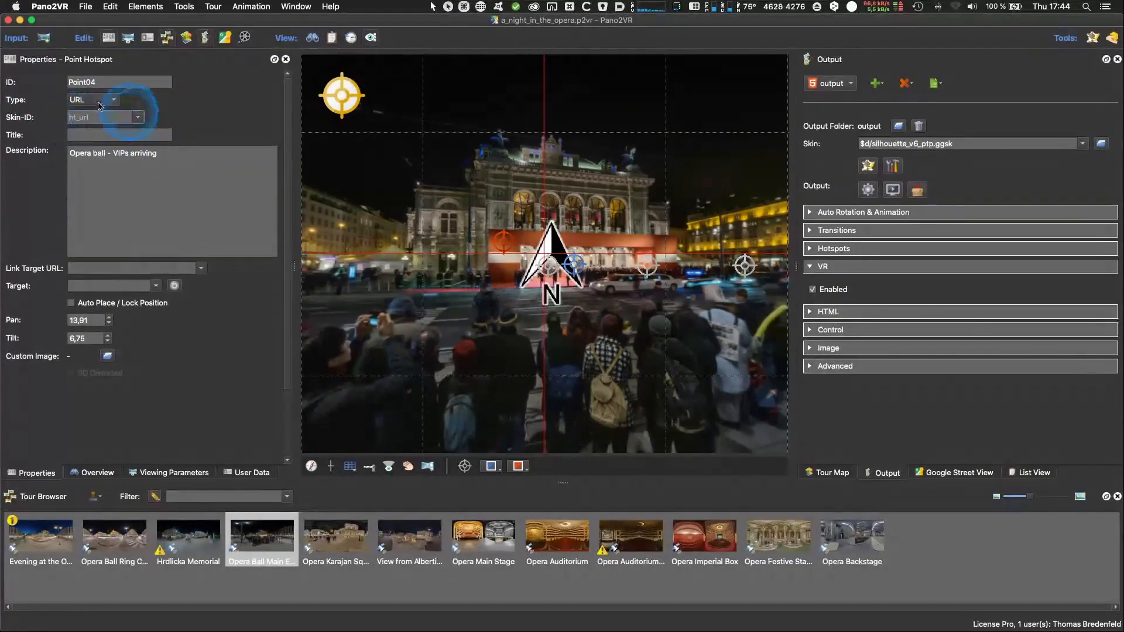
Step: Change the type of the "Opera ball - VIPs arriving" hotspot to Video
left_click(96, 100)
left_click(102, 115)
left_click(97, 100)
left_click(96, 113)
left_click(97, 100)
left_click(95, 116)
Step: Assign the skin ID ht_video_youtube to the video hotspot and set its source to YouTube
left_click(137, 118)
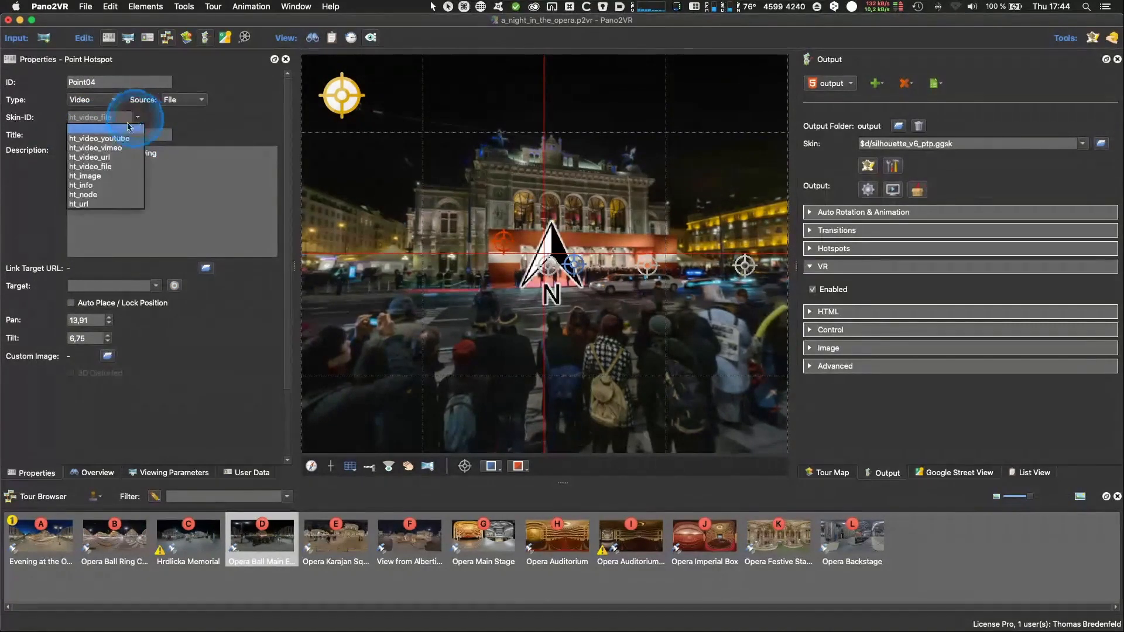
left_click(150, 165)
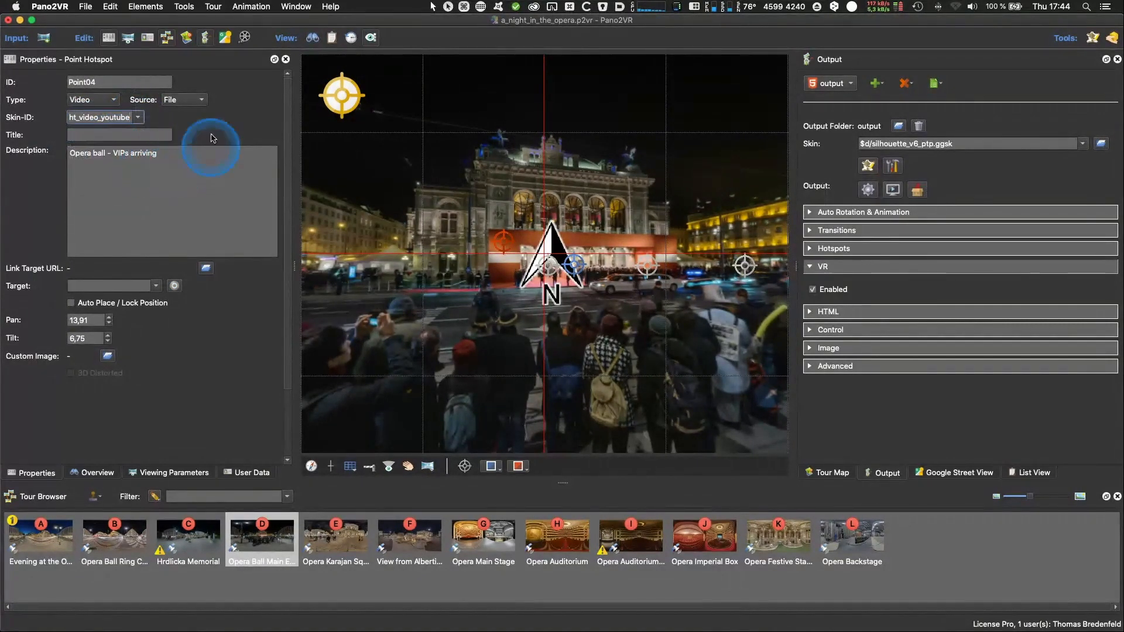
left_click(148, 135)
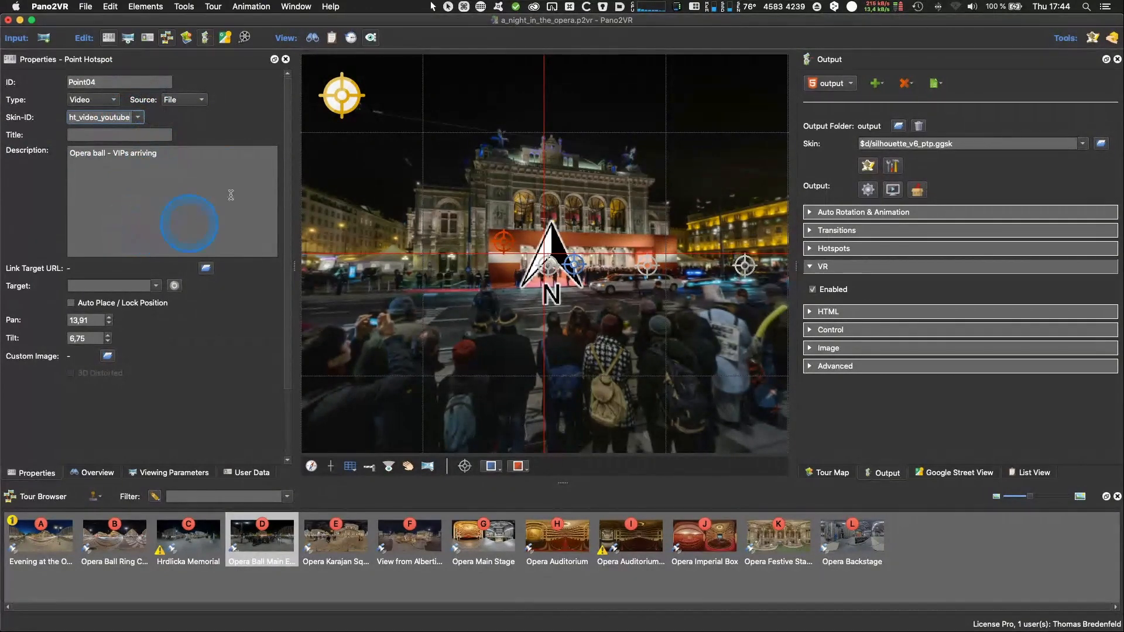
left_click(193, 103)
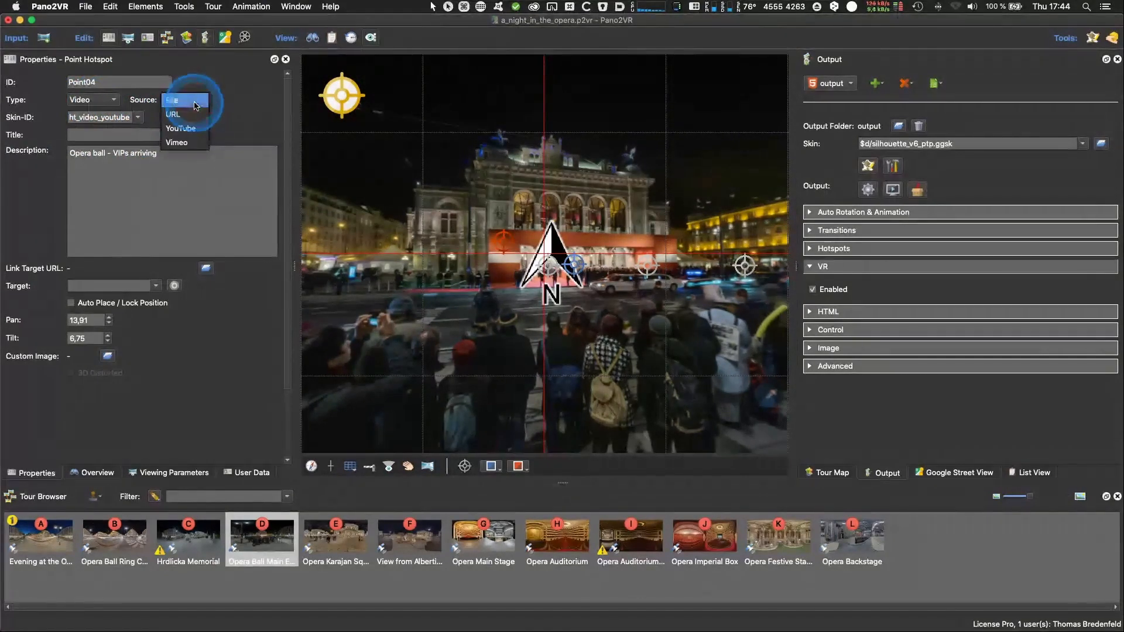
left_click(183, 126)
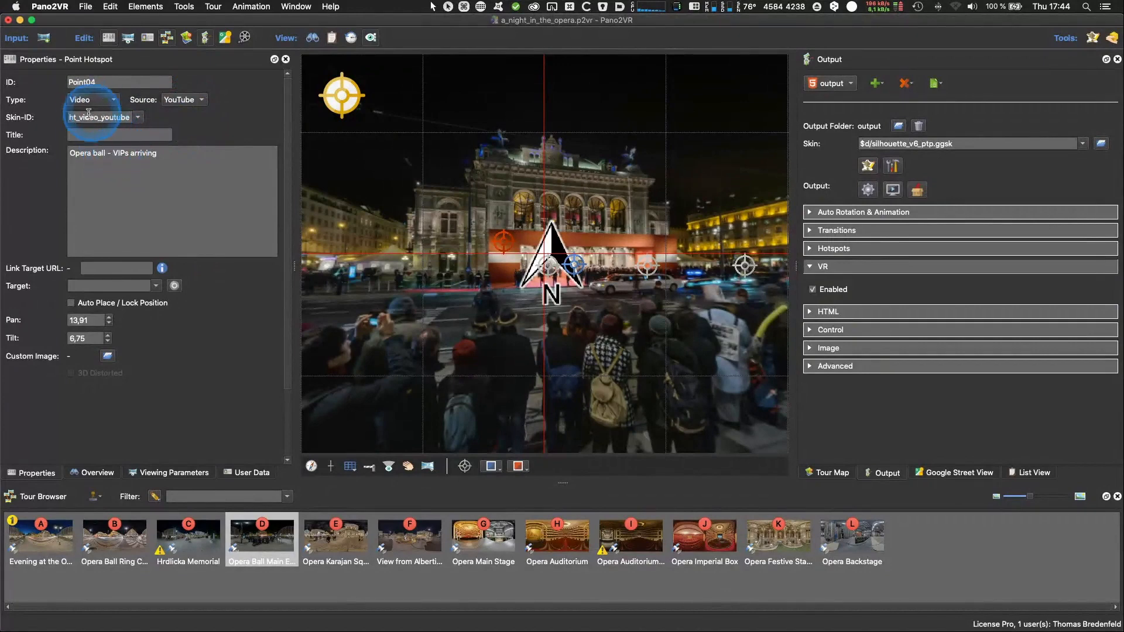
left_click(72, 167)
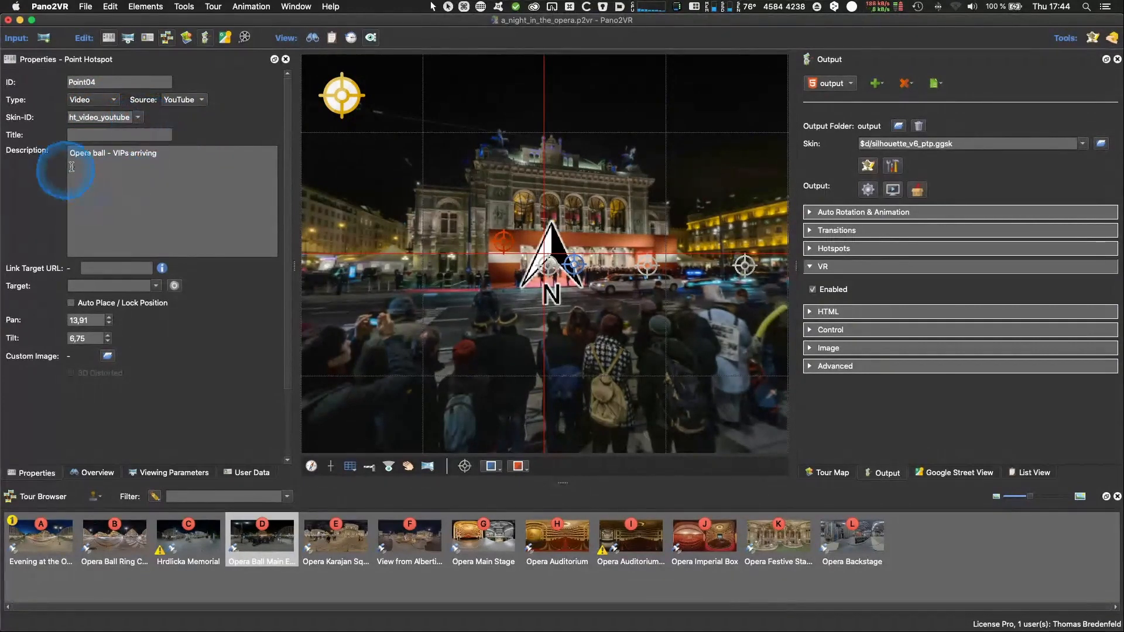
Step: Switch to Panotour Pro and copy the web video ID of the Opera Ball Main Entrance's video spot
left_click(109, 269)
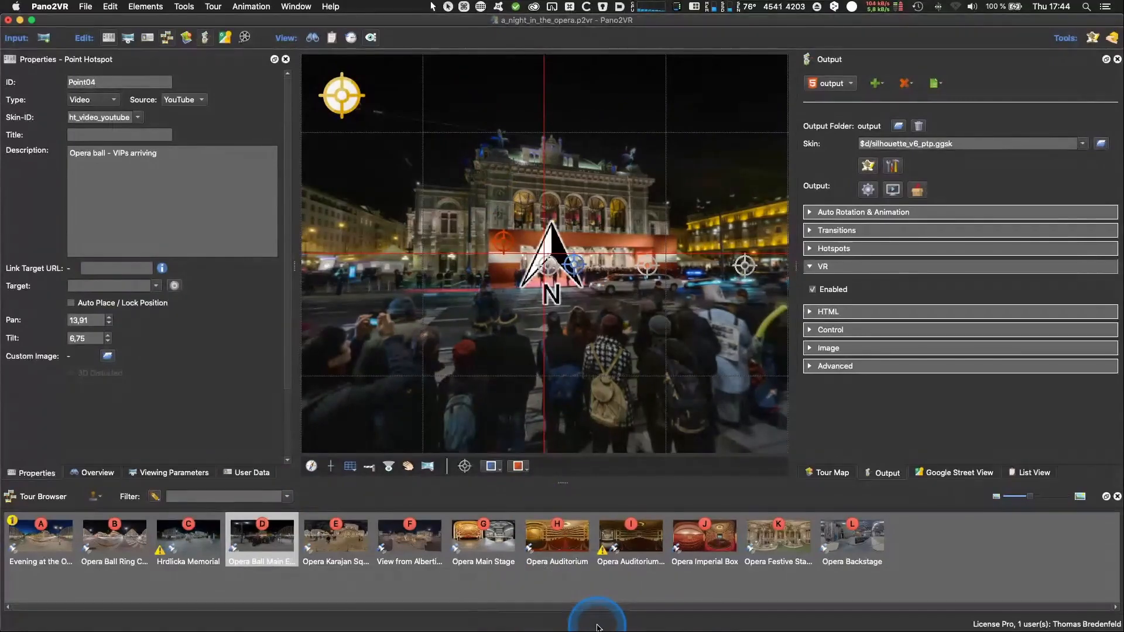
key("super+Tab")
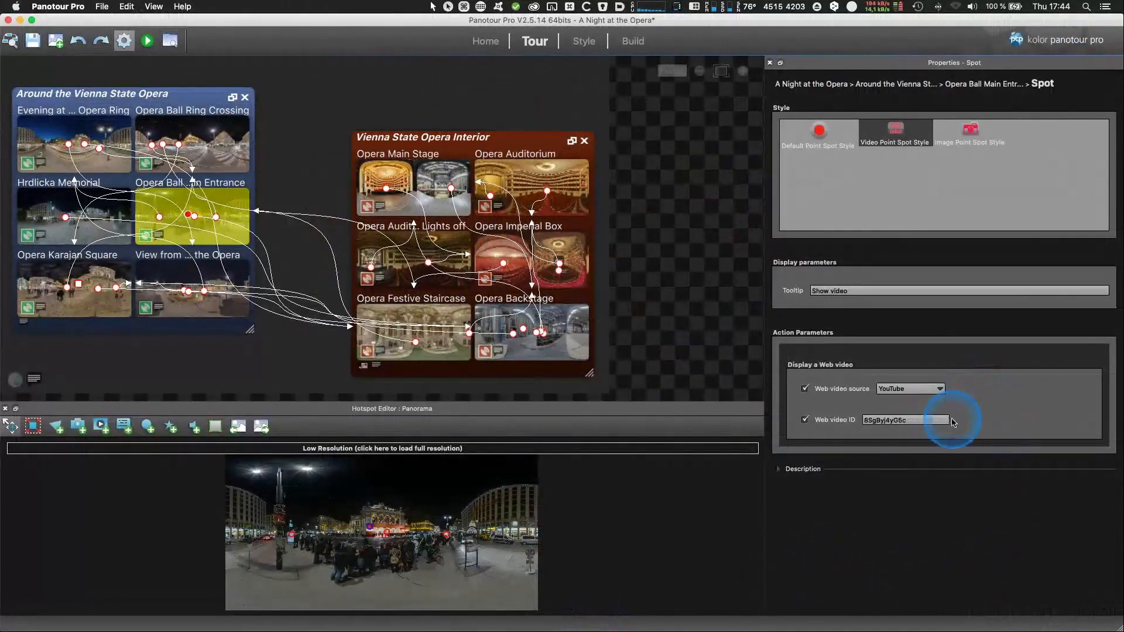
double_click(876, 418)
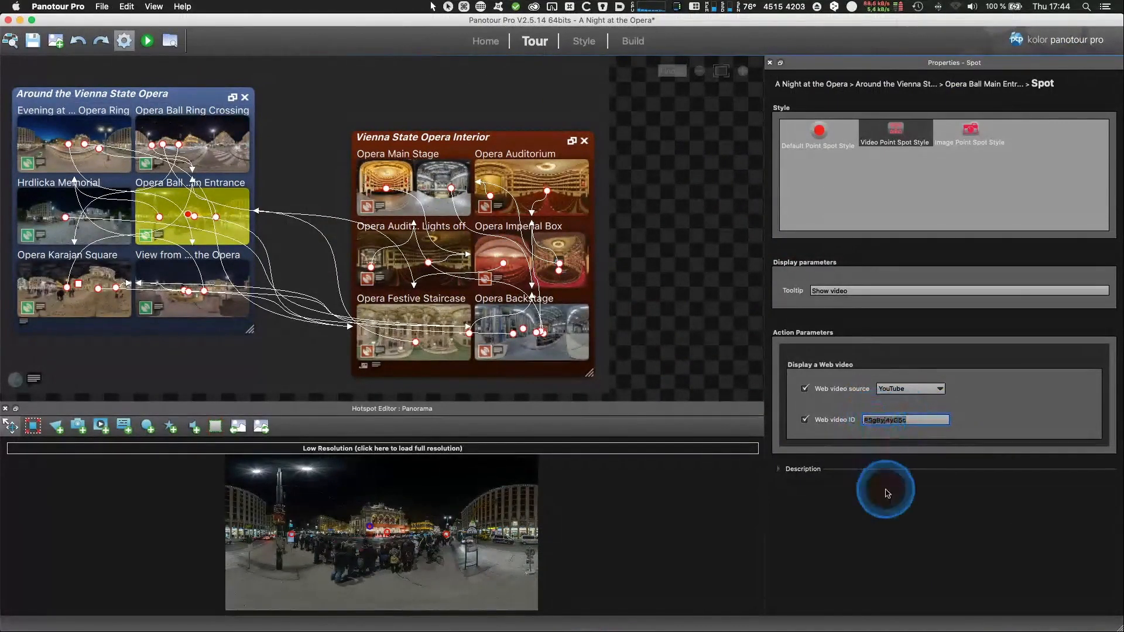
right_click(888, 420)
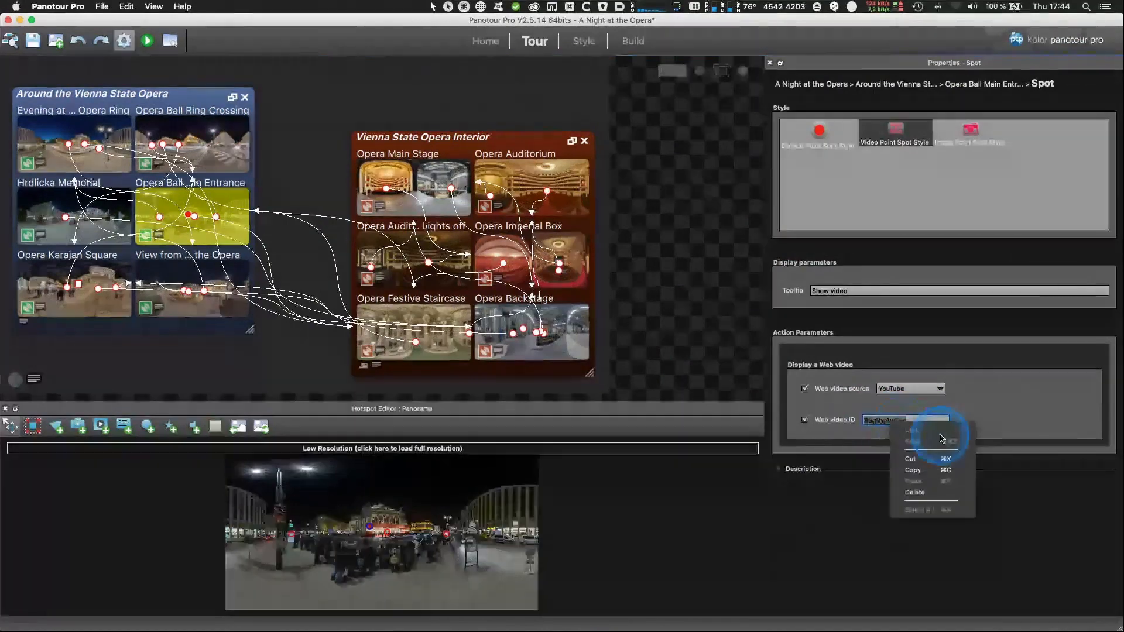
left_click(915, 470)
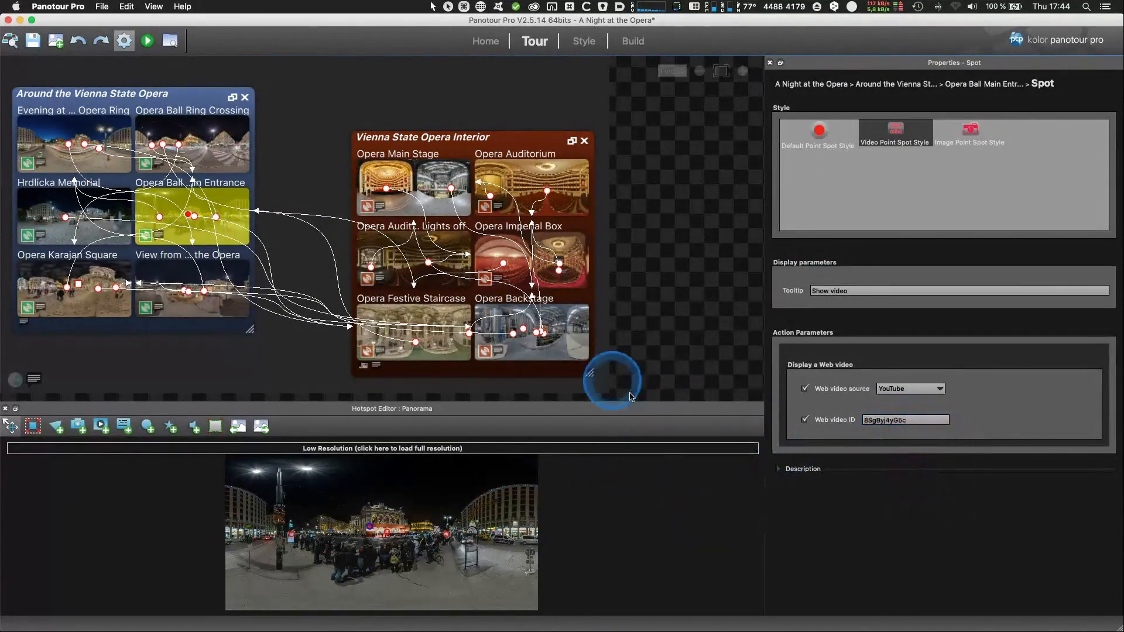
Step: Switch to Pano2VR and try the copied video ID 8SgByj4yG5c as the hotspot's link target URL
key("super+Tab")
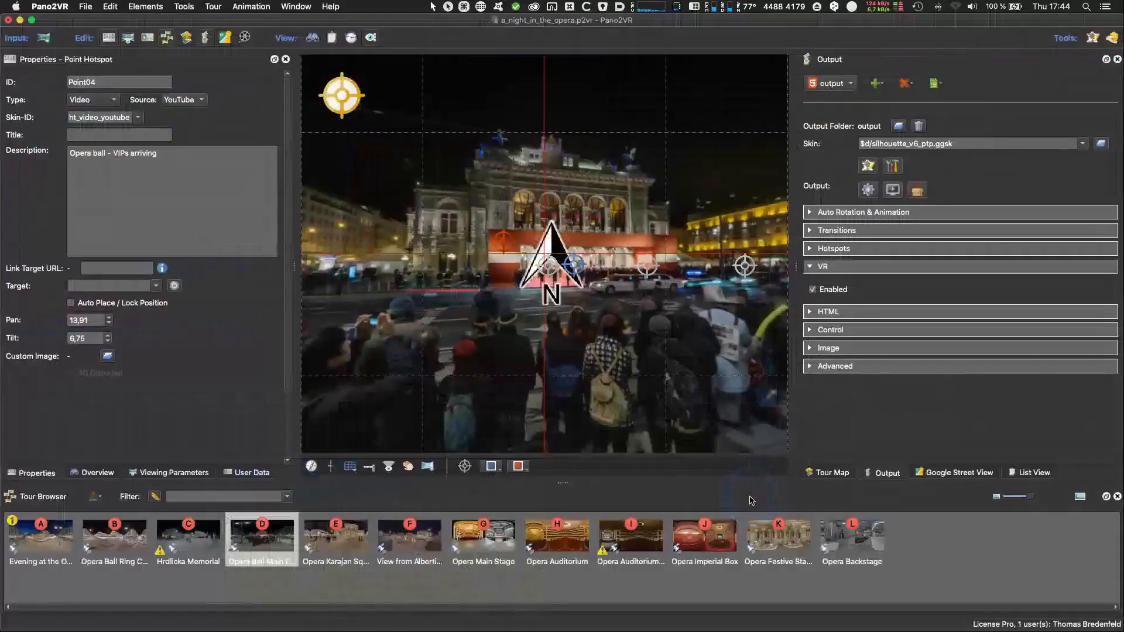
left_click(95, 270)
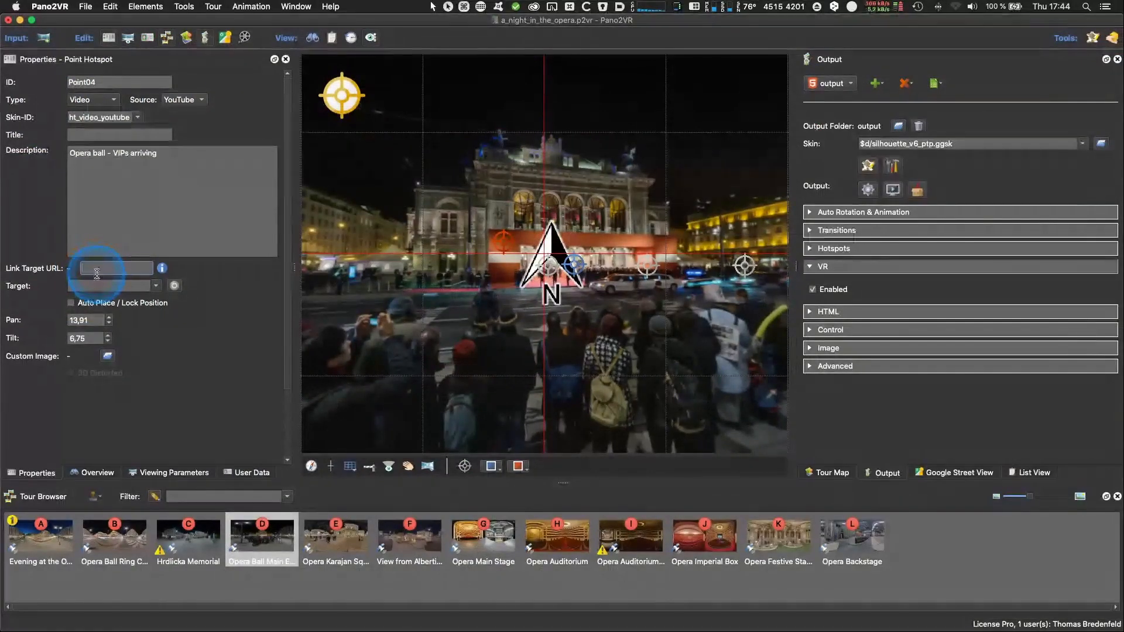
right_click(96, 269)
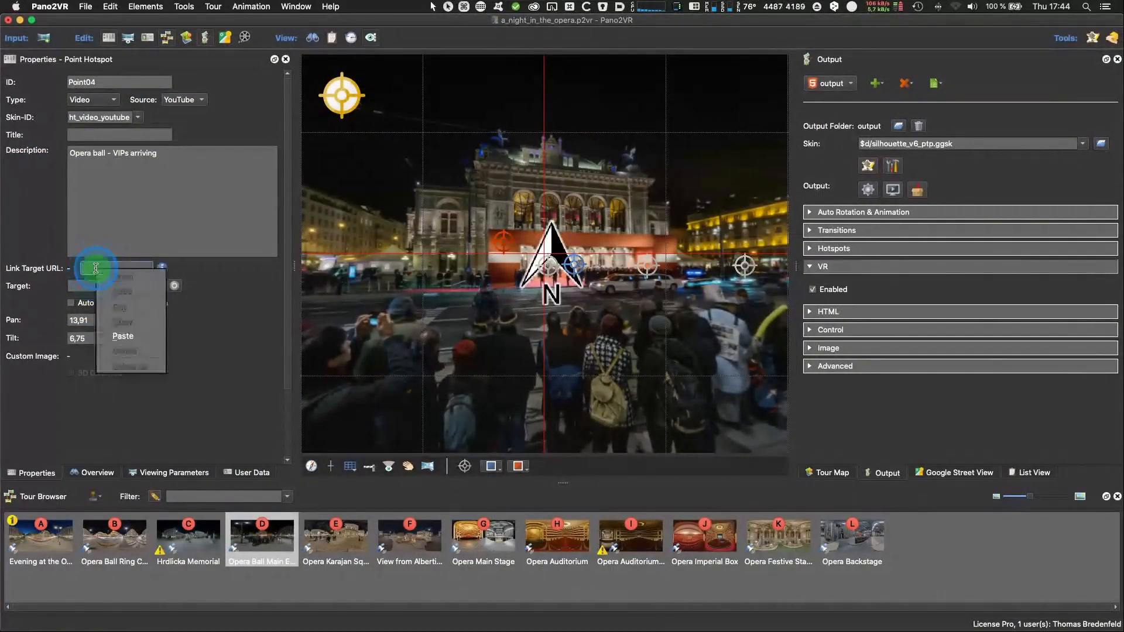
left_click(133, 335)
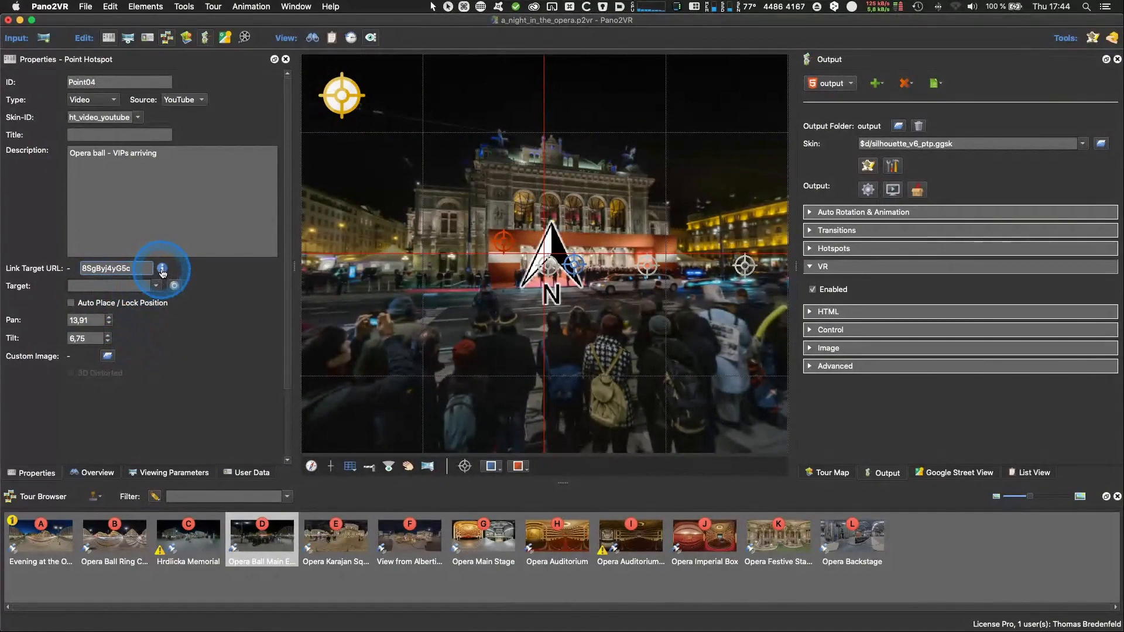
mouse_move(163, 272)
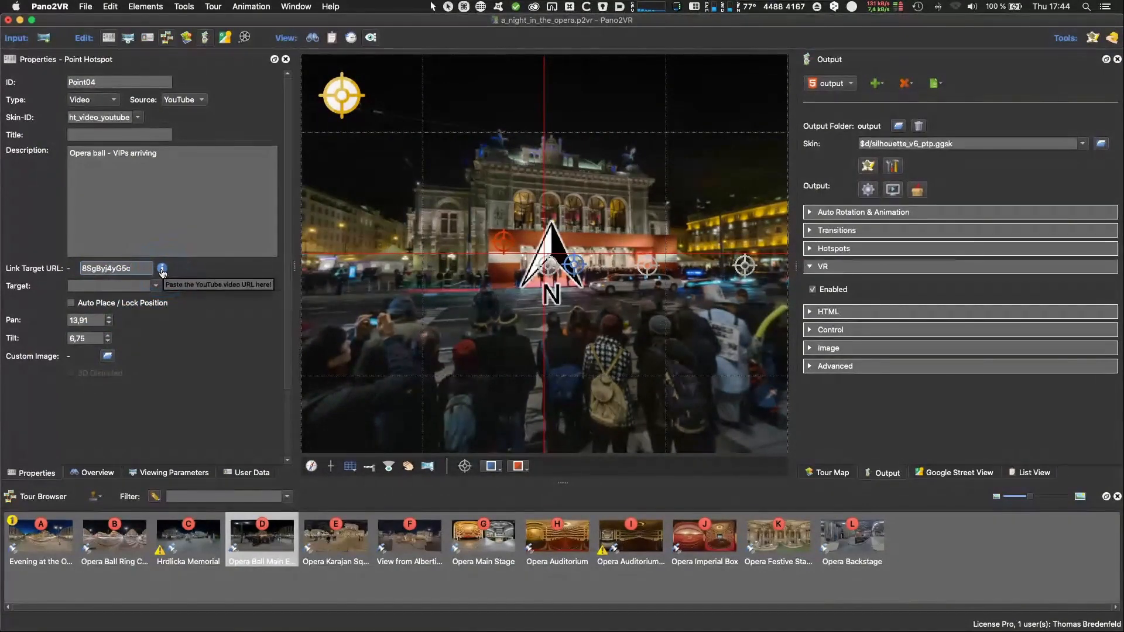
left_click(170, 349)
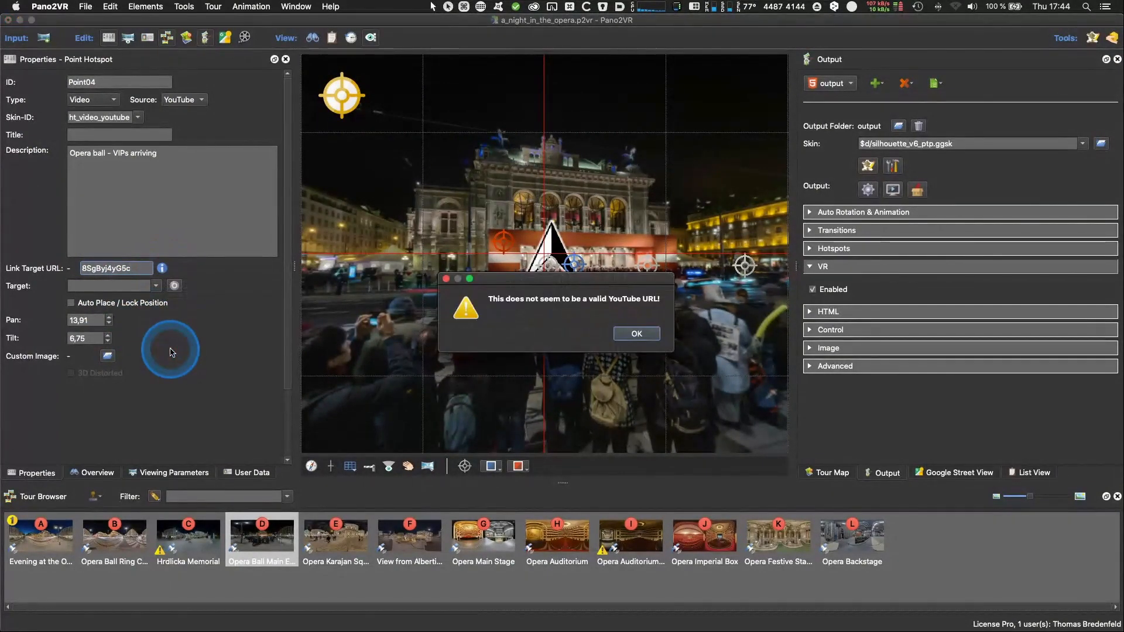
left_click(637, 334)
left_click(116, 268)
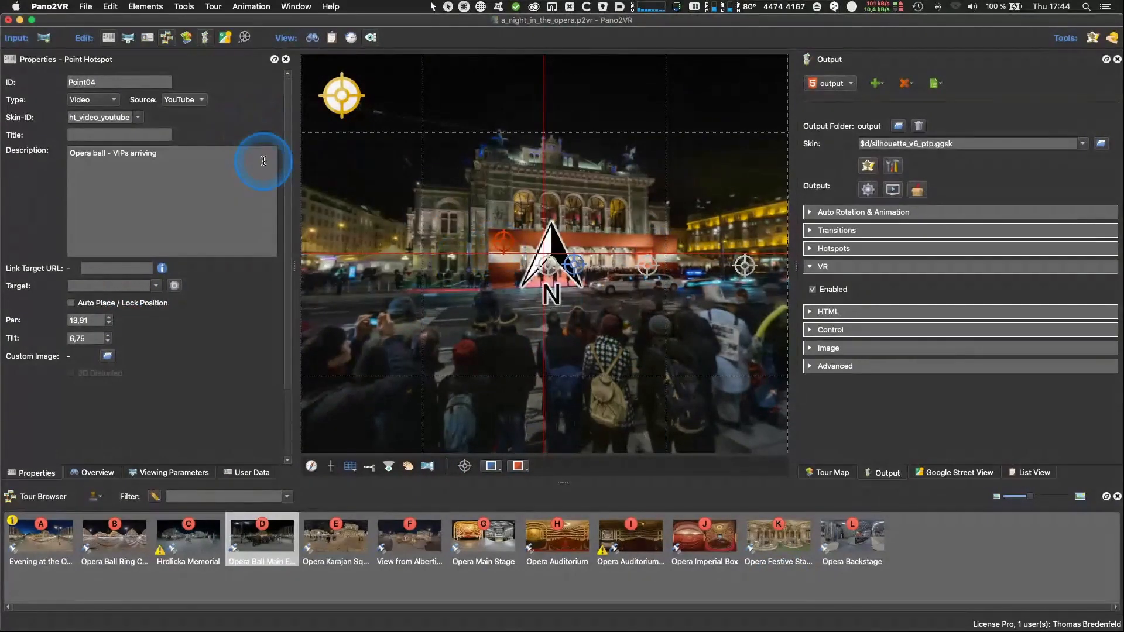
Step: Switch to Firefox, search the web for youtube and open the YouTube home page
key("super+Tab")
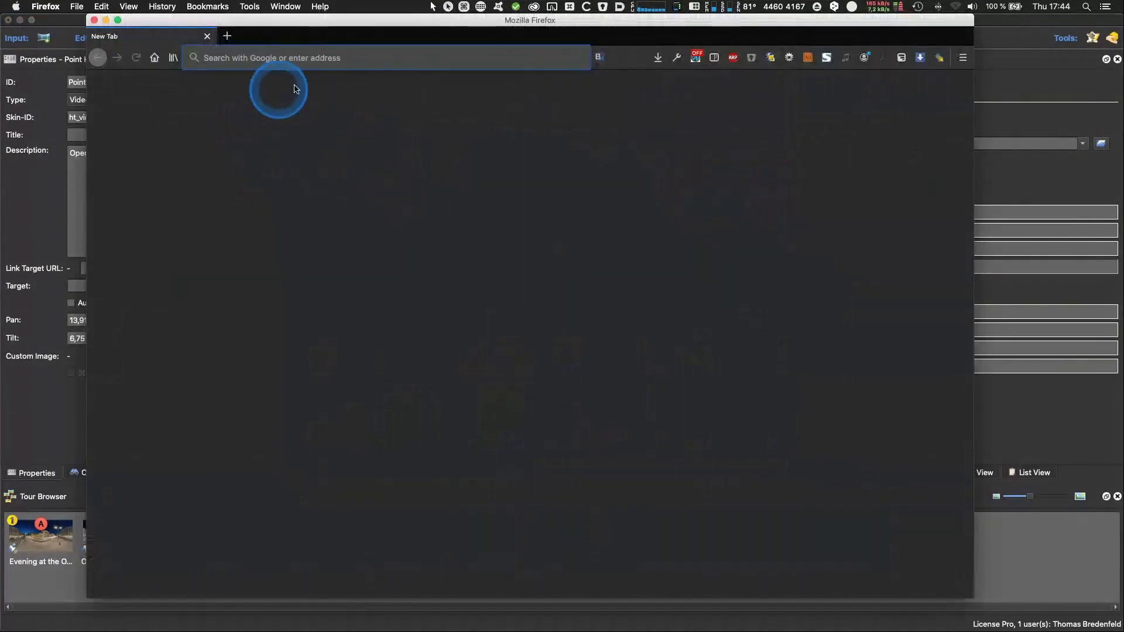
type("youtbe")
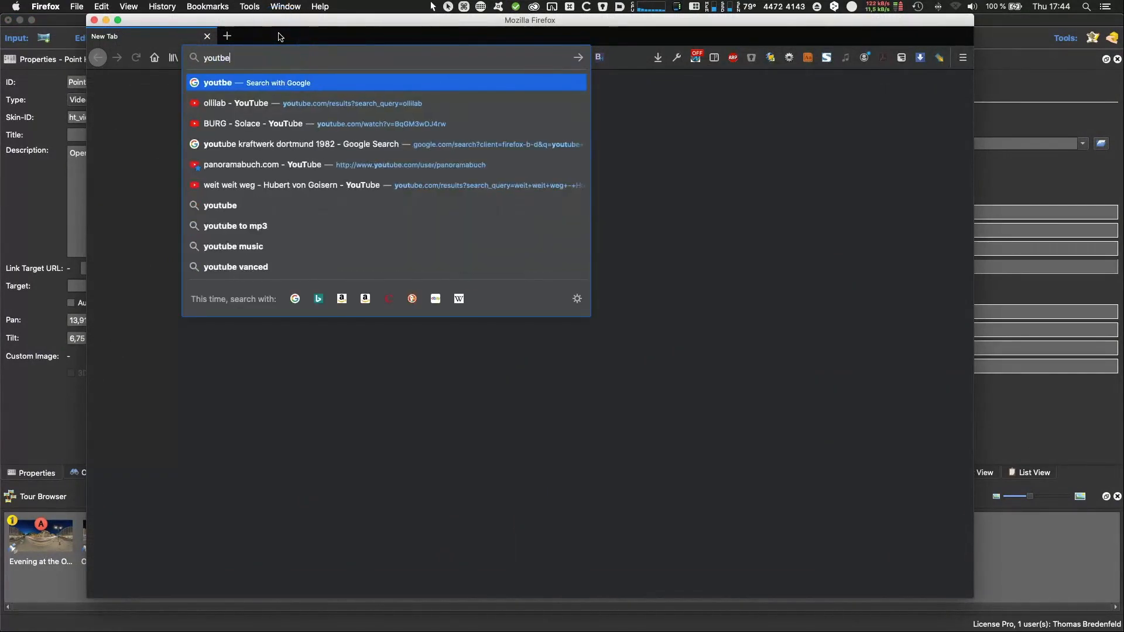
key("Down")
key("Down")
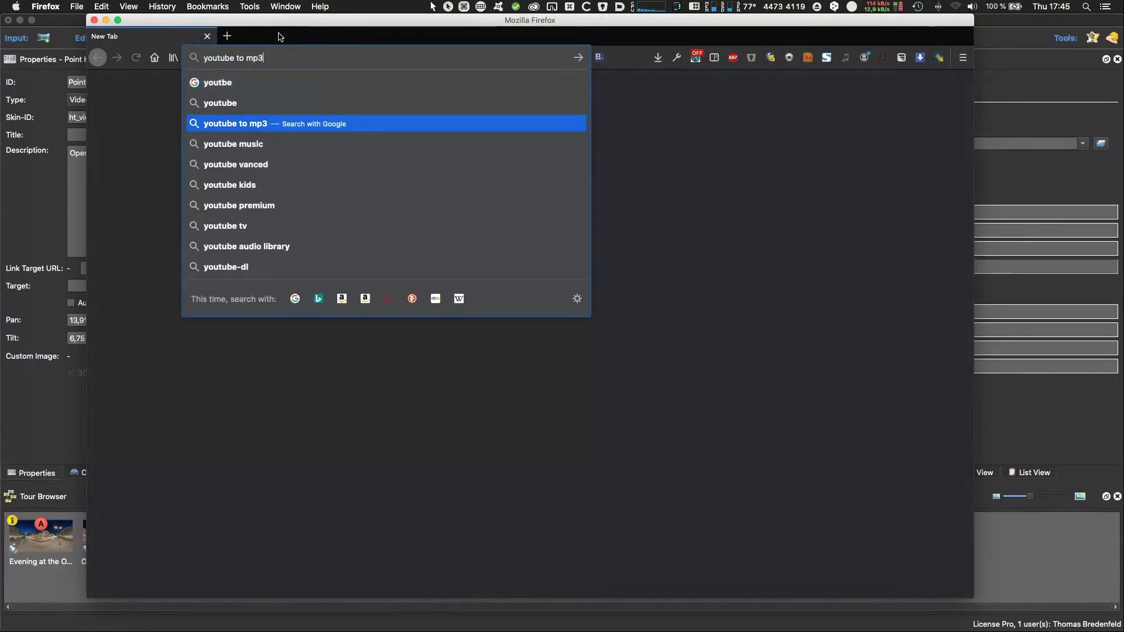
key("Up")
key("Return")
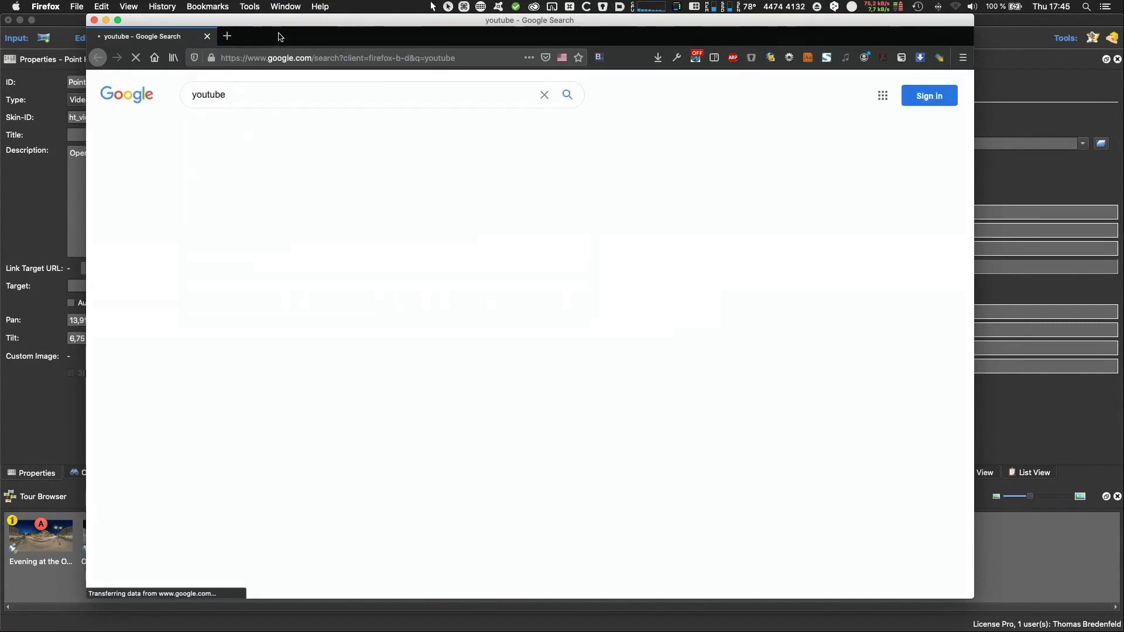
left_click_drag(227, 94, 160, 94)
left_click(166, 373)
left_click(216, 195)
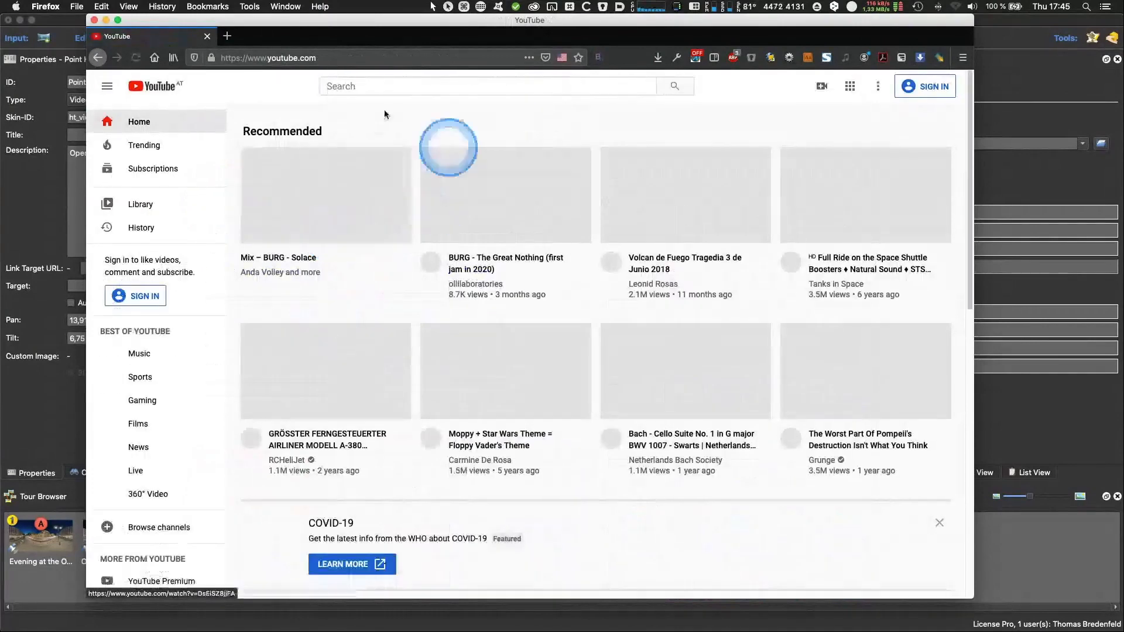
Step: Search YouTube for the video ID 8SgByj4yG5c and open the video "Der Wiener Opernball | Trailer"
left_click(360, 89)
type("8SgByj4vG5c")
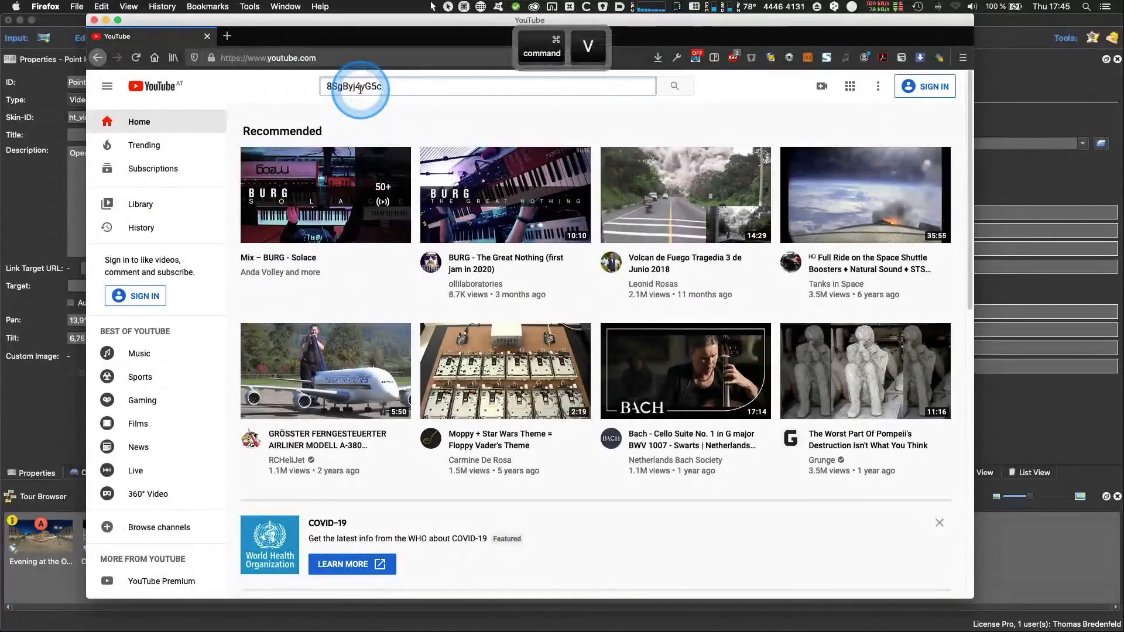
key("Return")
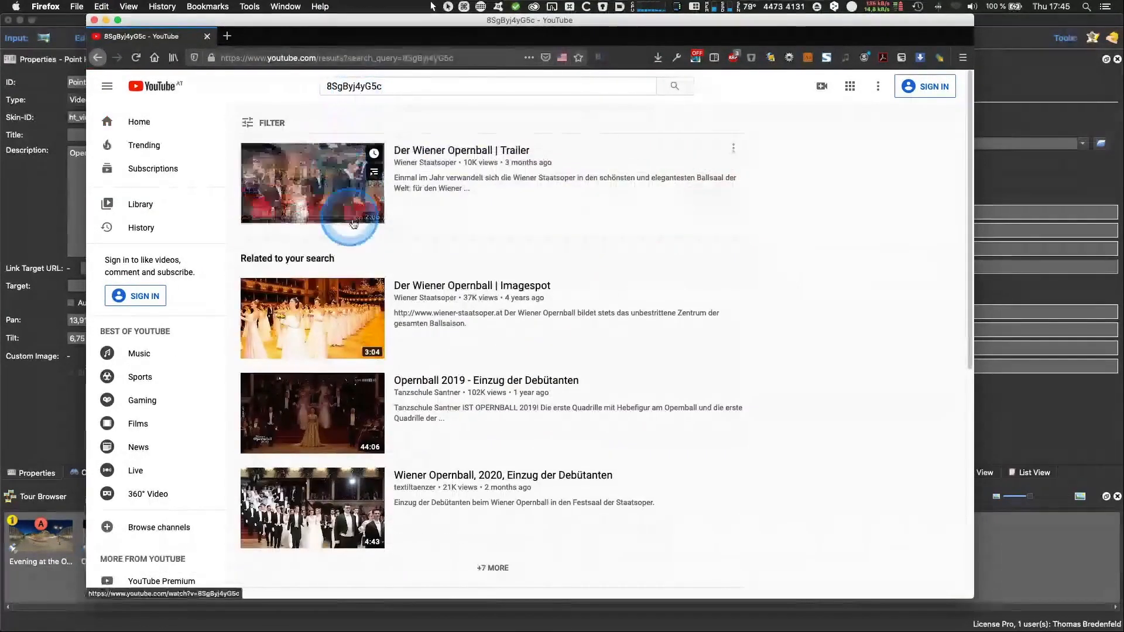
left_click(489, 151)
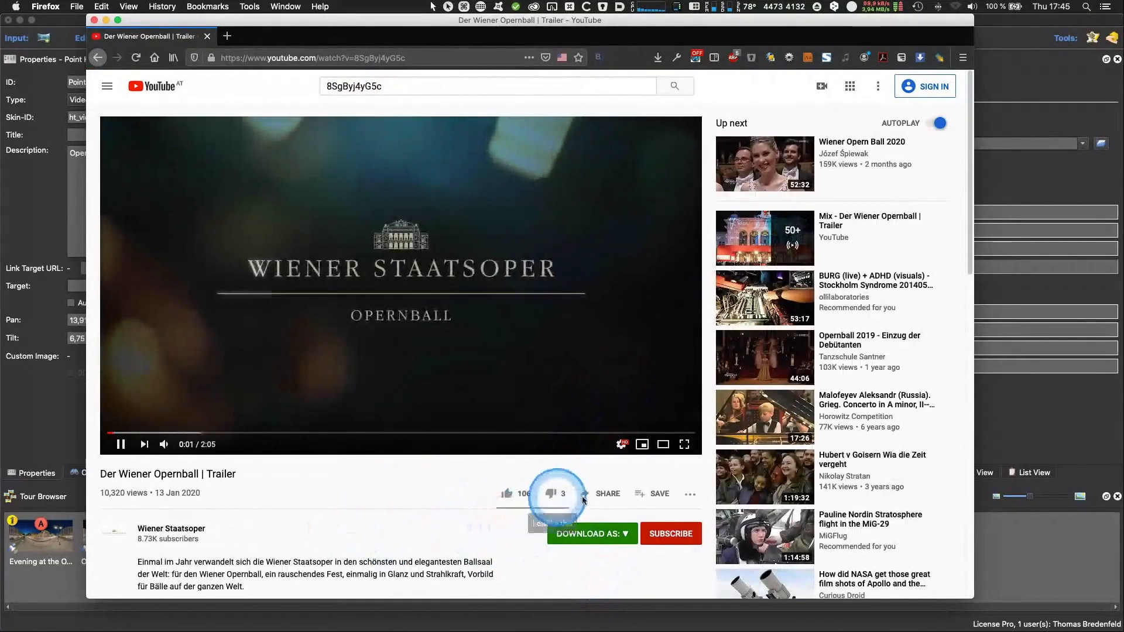
left_click(618, 496)
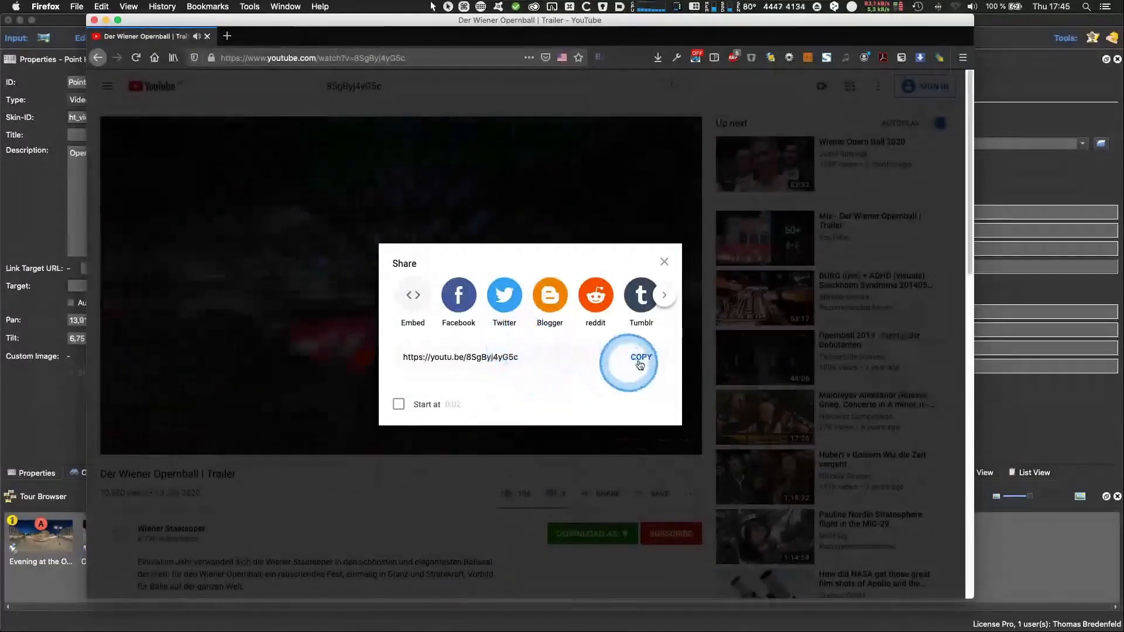
left_click(642, 358)
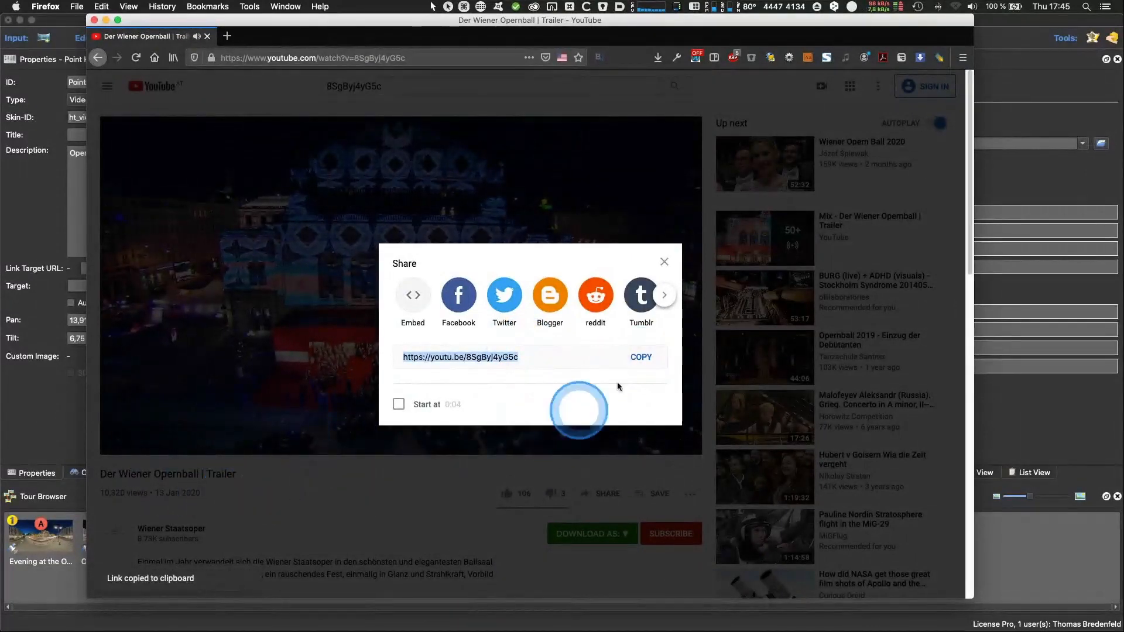
left_click(668, 265)
left_click(120, 443)
left_click(49, 21)
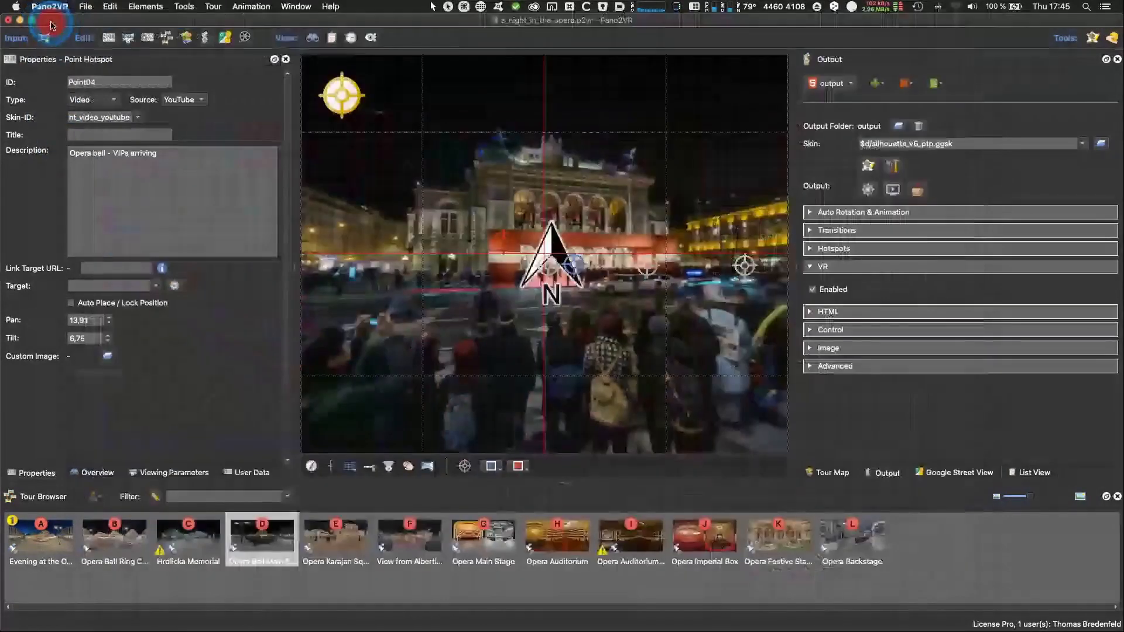
right_click(100, 269)
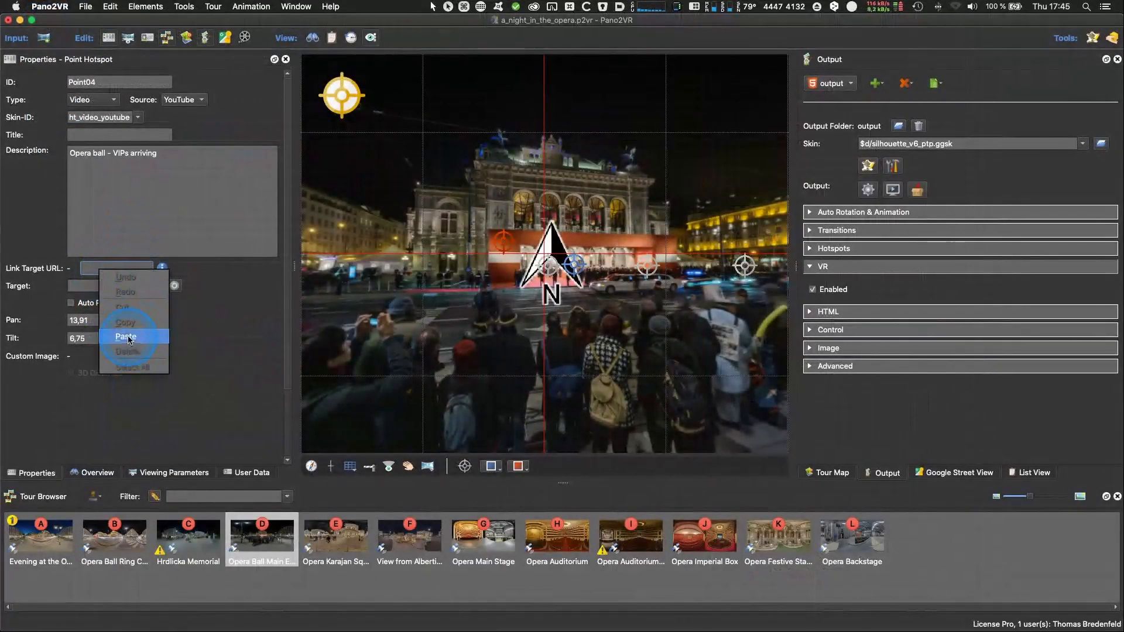
left_click(126, 337)
left_click(70, 285)
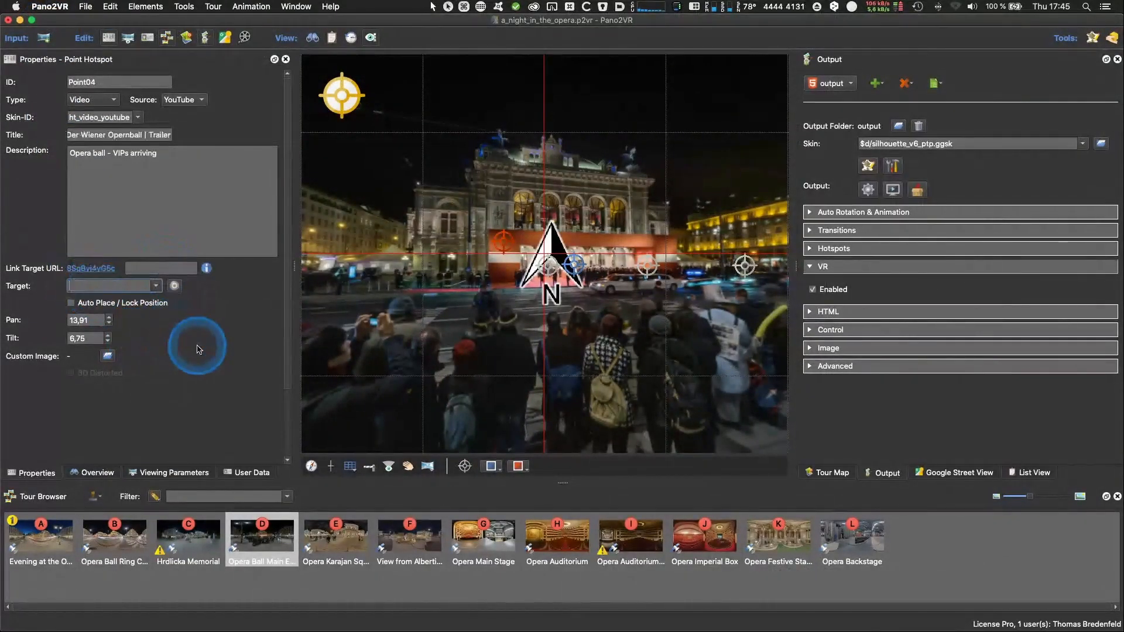
left_click(81, 281)
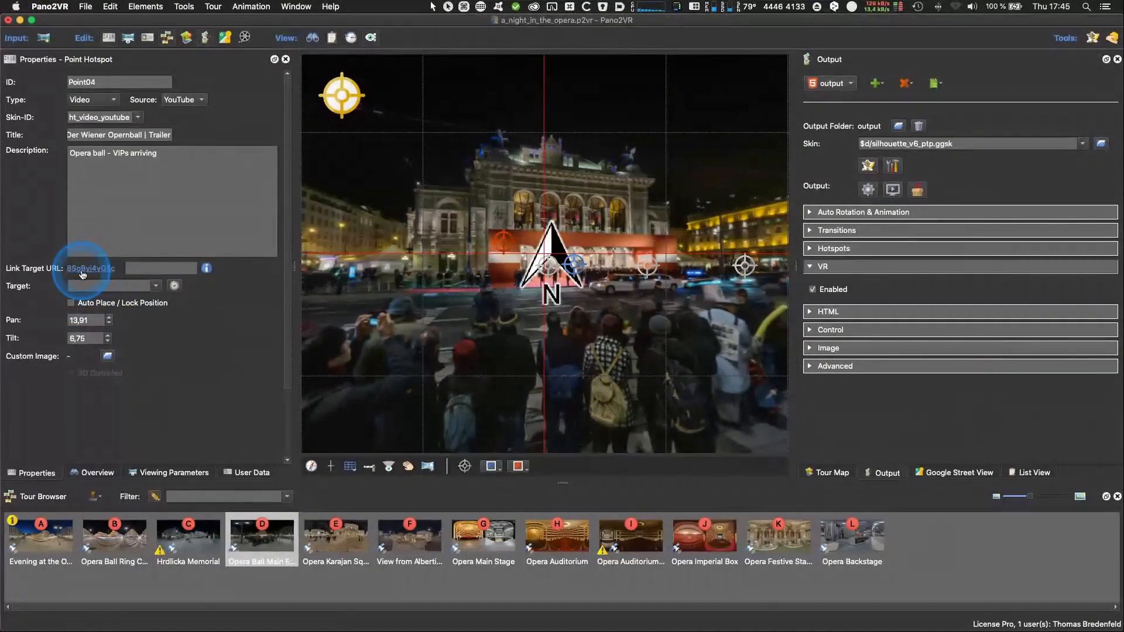
left_click(174, 267)
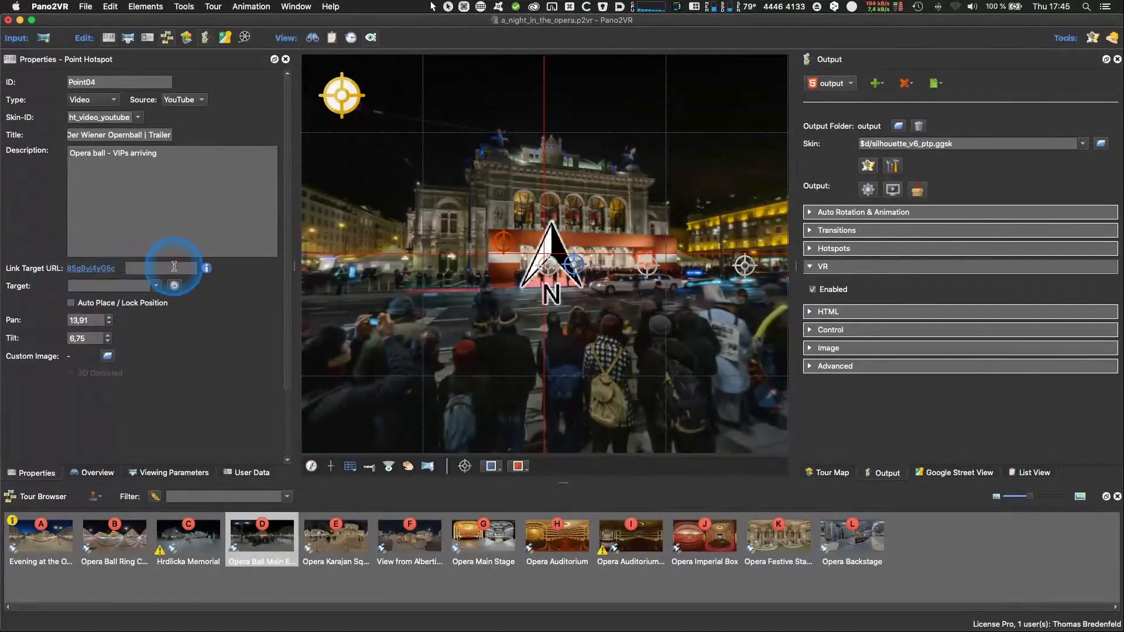
double_click(96, 271)
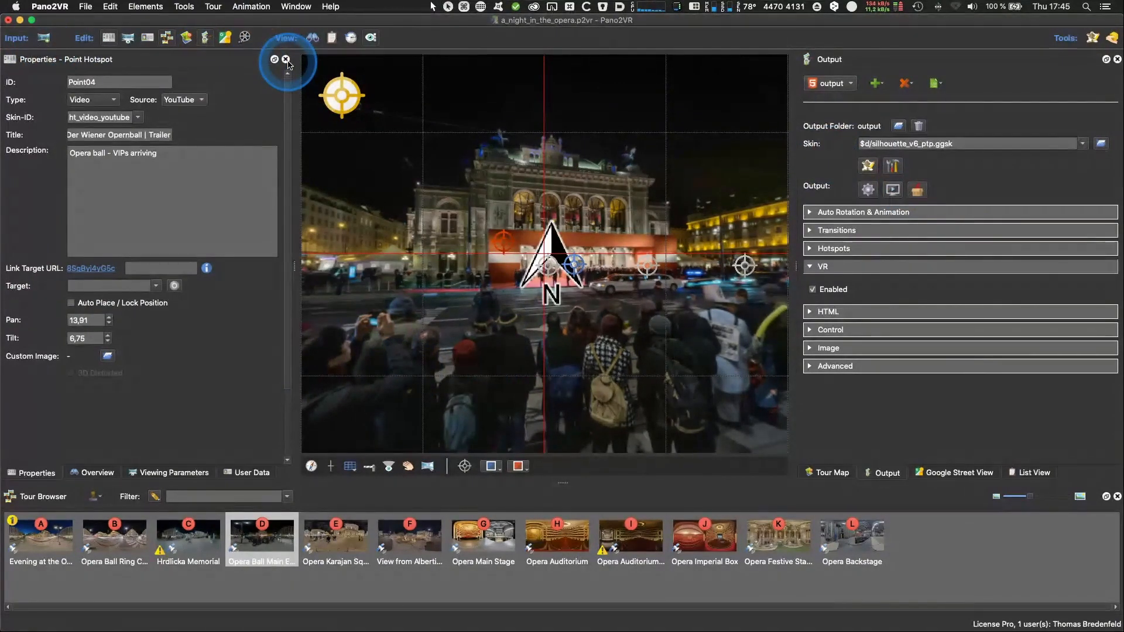
Step: Save the project, generate the web output and open the tour in the browser
key("super+s")
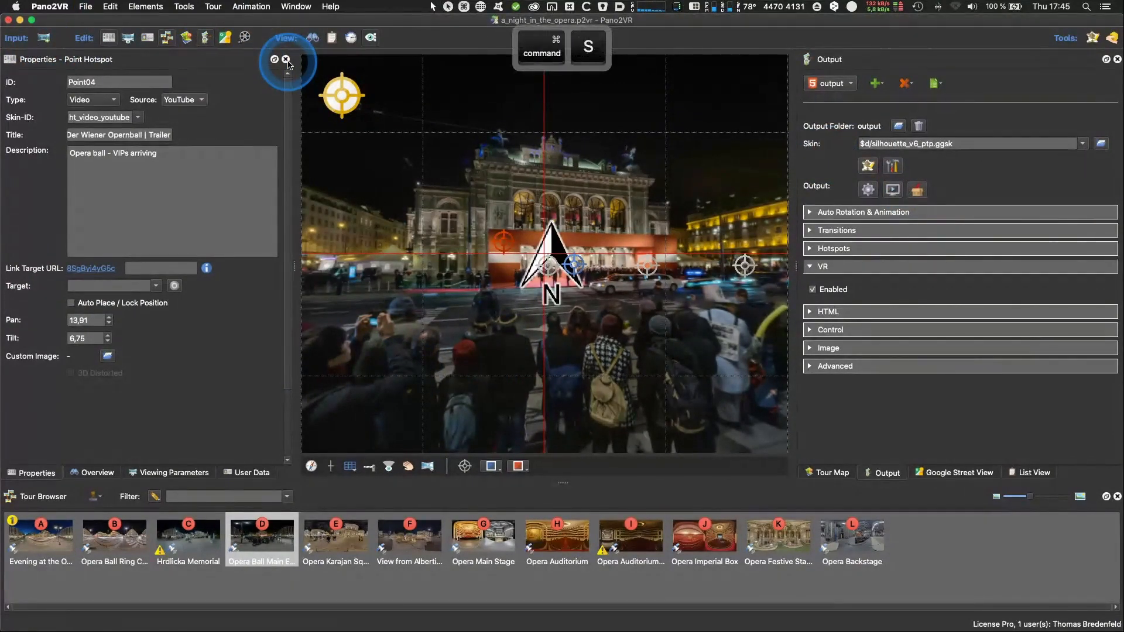
left_click(867, 190)
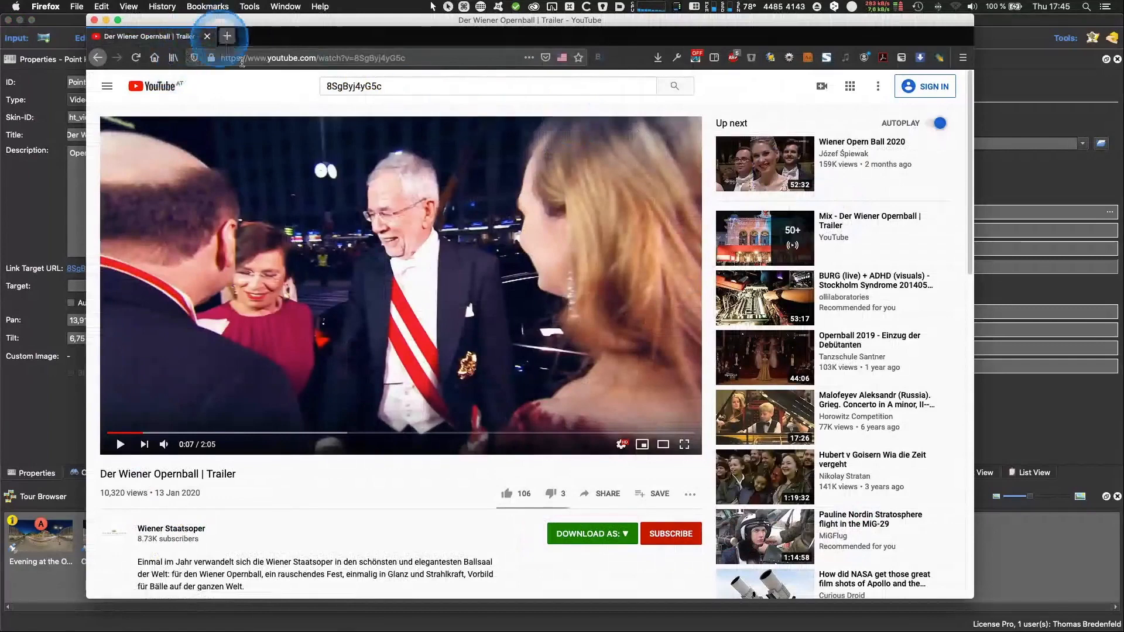
left_click(71, 22)
left_click(891, 189)
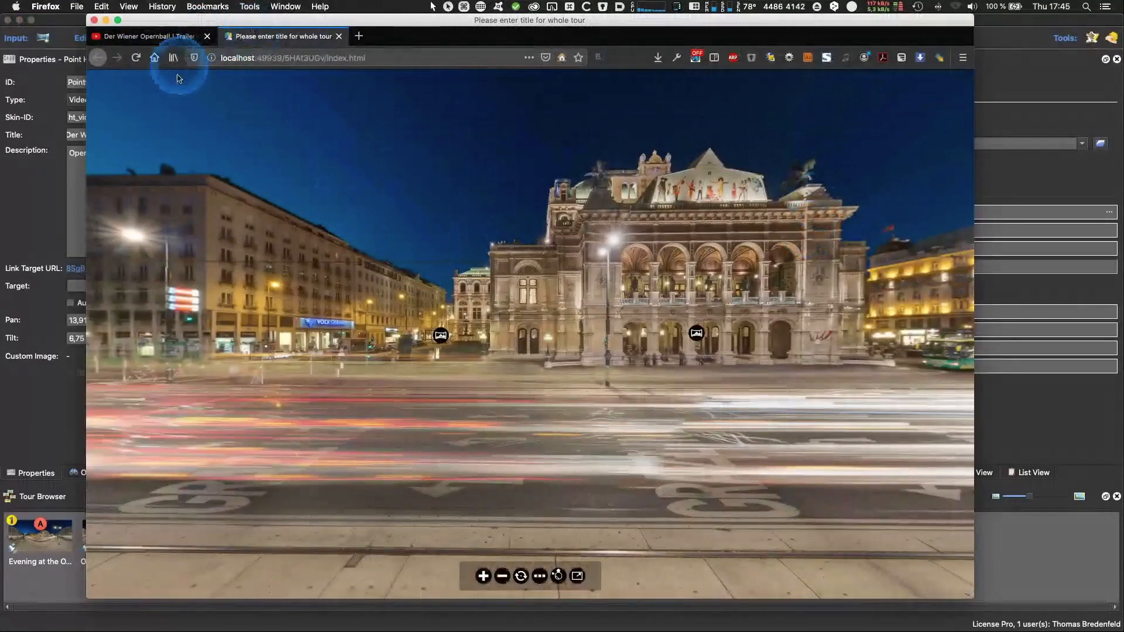
Step: Reload the tour in Firefox, look around the opening panorama and return to Pano2VR
left_click(136, 58)
left_click_drag(663, 410, 544, 423)
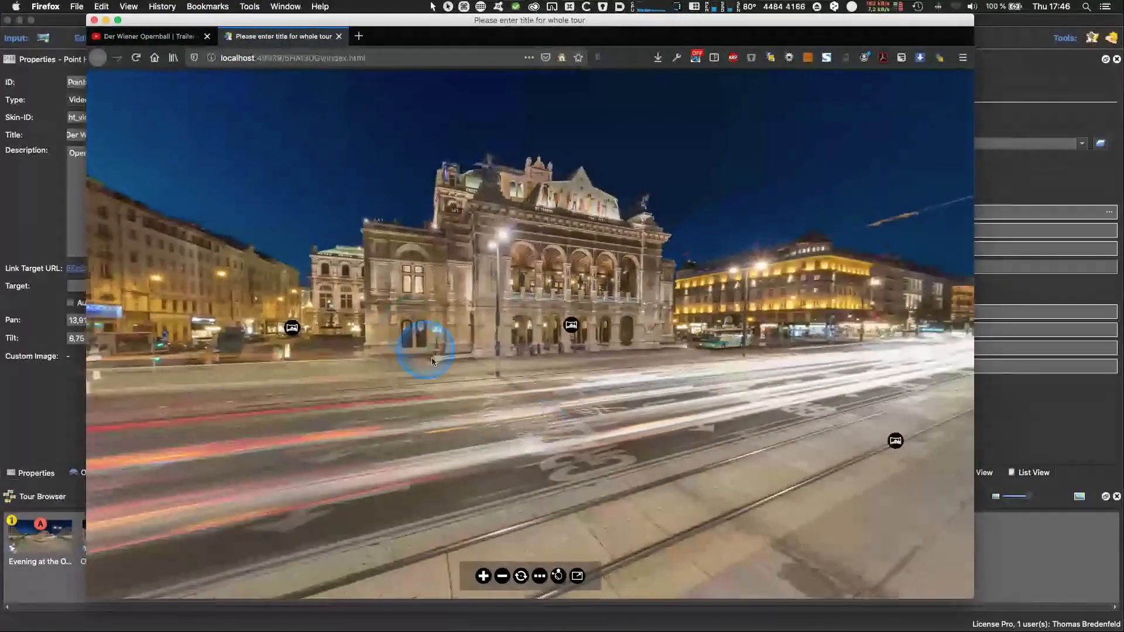
left_click_drag(432, 366, 454, 391)
left_click_drag(498, 296, 474, 391)
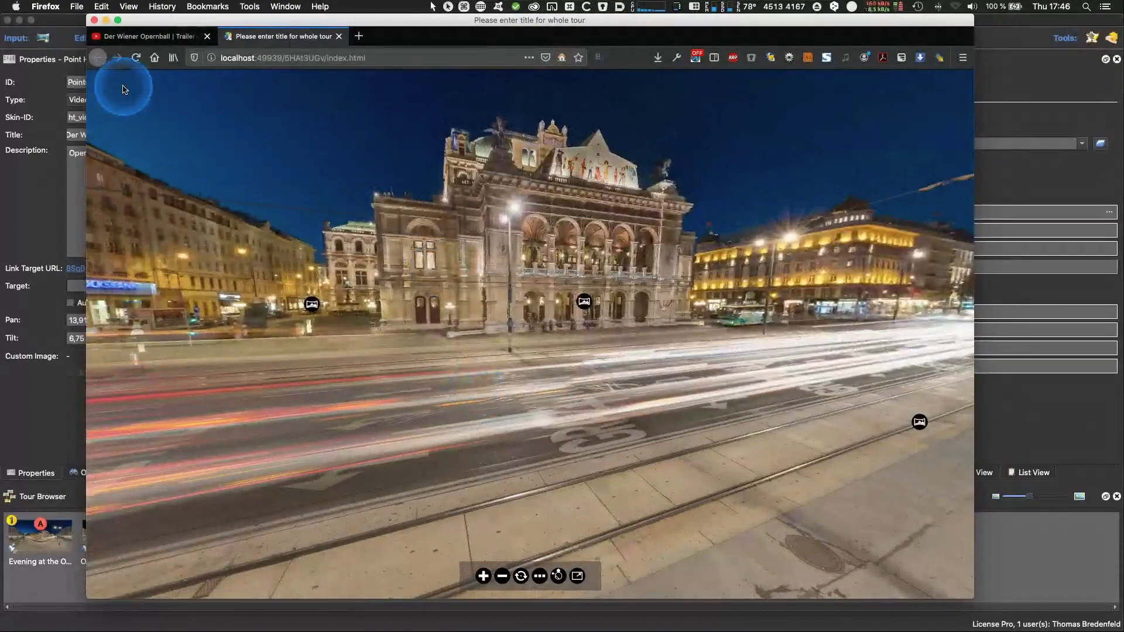
left_click_drag(636, 419, 660, 427)
left_click(48, 26)
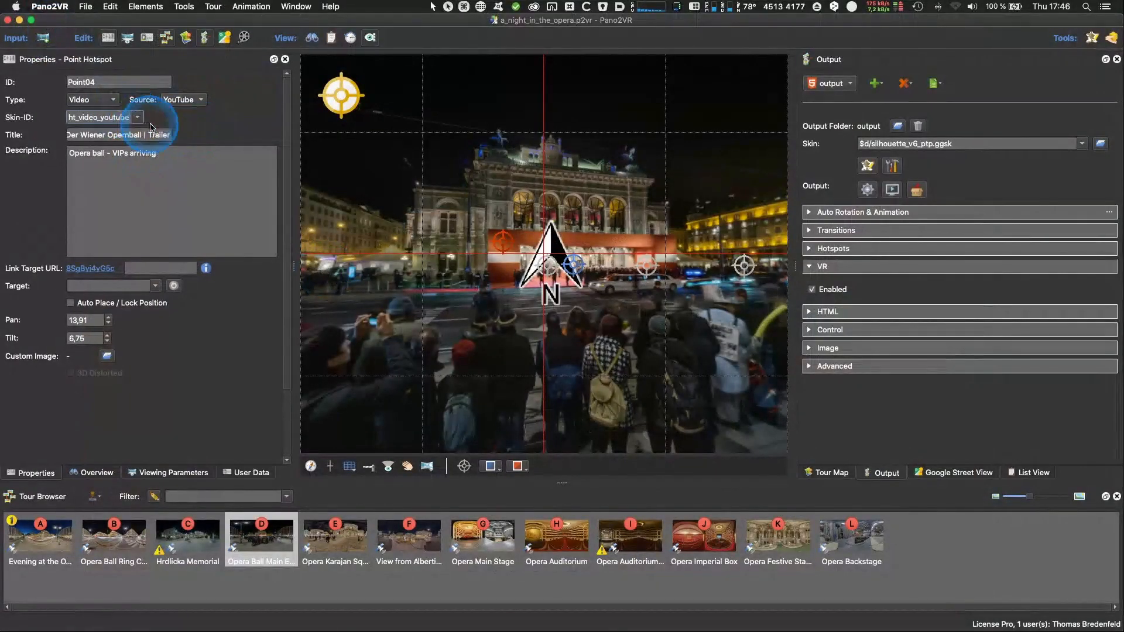
Step: Save the project again, regenerate the output and open the tour in a new browser tab
left_click(93, 100)
left_click(98, 104)
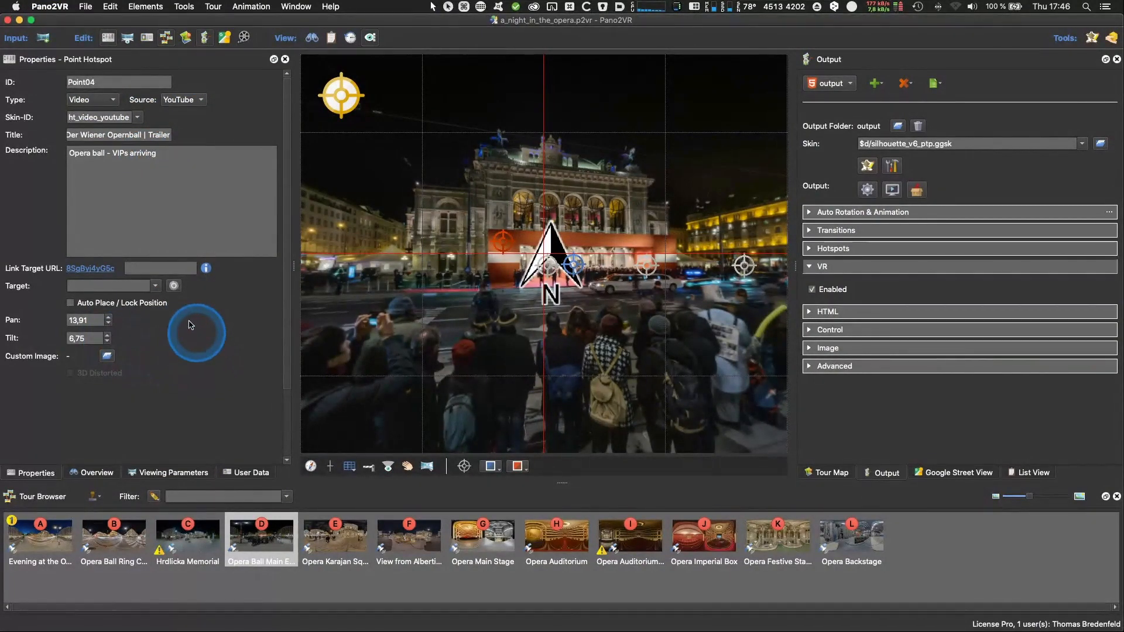
left_click(167, 388)
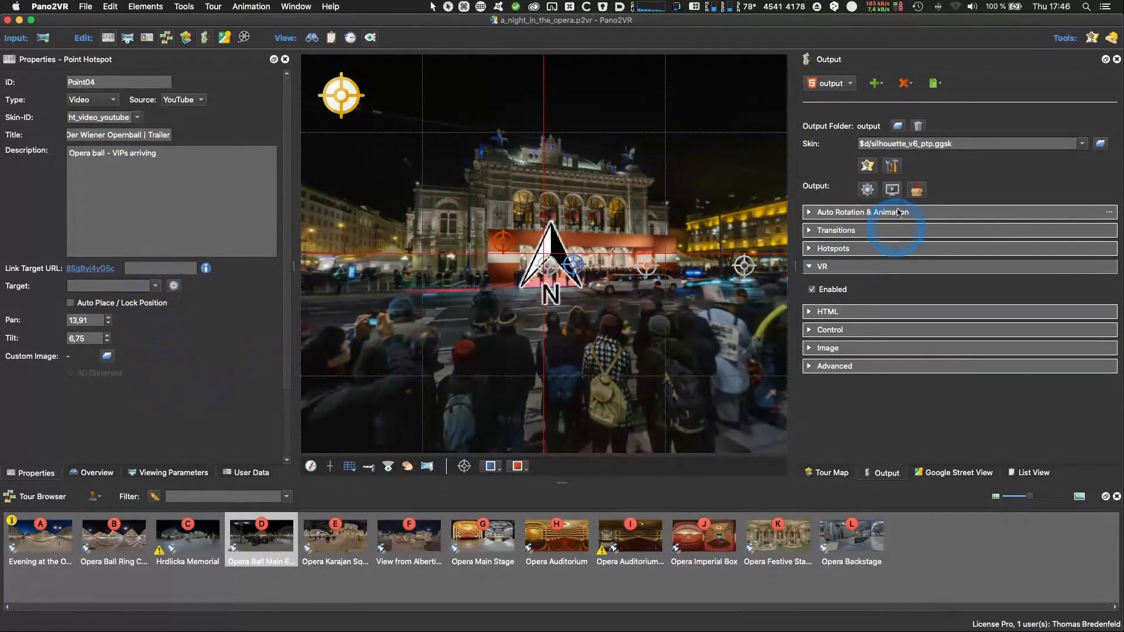
key("super+s")
left_click(867, 191)
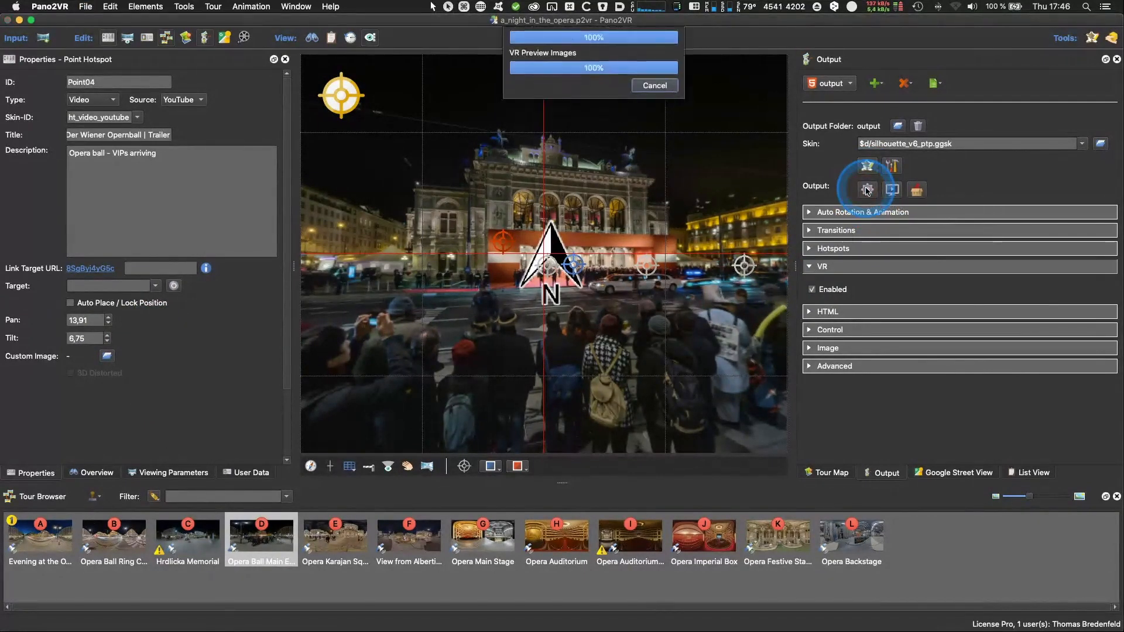
left_click(891, 193)
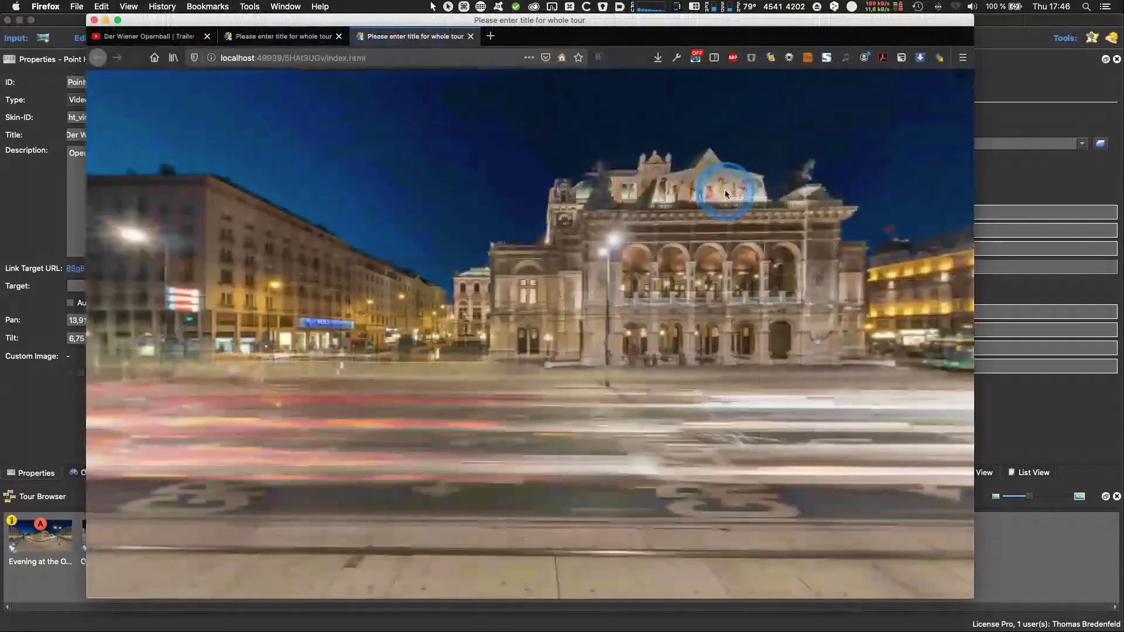
Step: Look around the opening panorama in the new preview, check the earlier preview tab and return to Pano2VR
left_click(603, 289)
left_click_drag(603, 289, 471, 344)
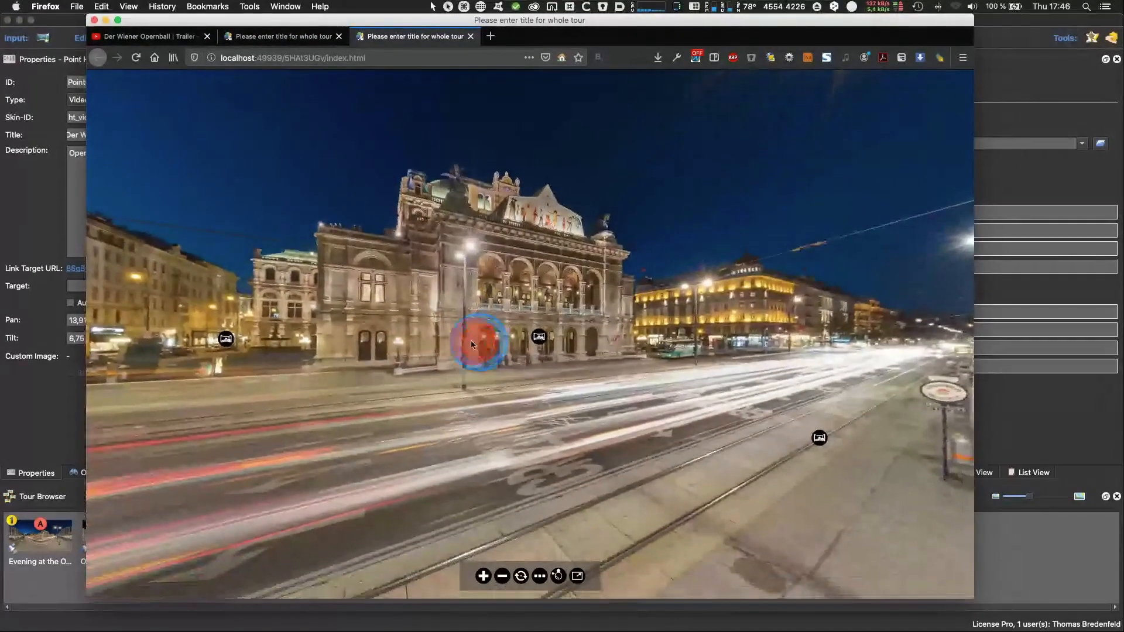
left_click(279, 39)
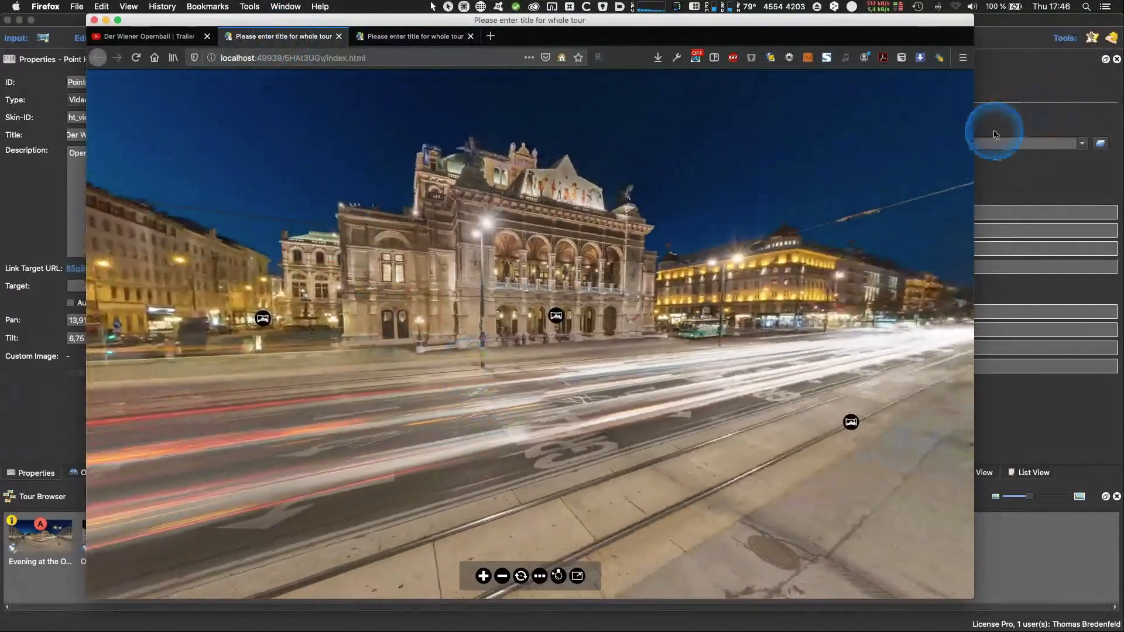
left_click(1018, 88)
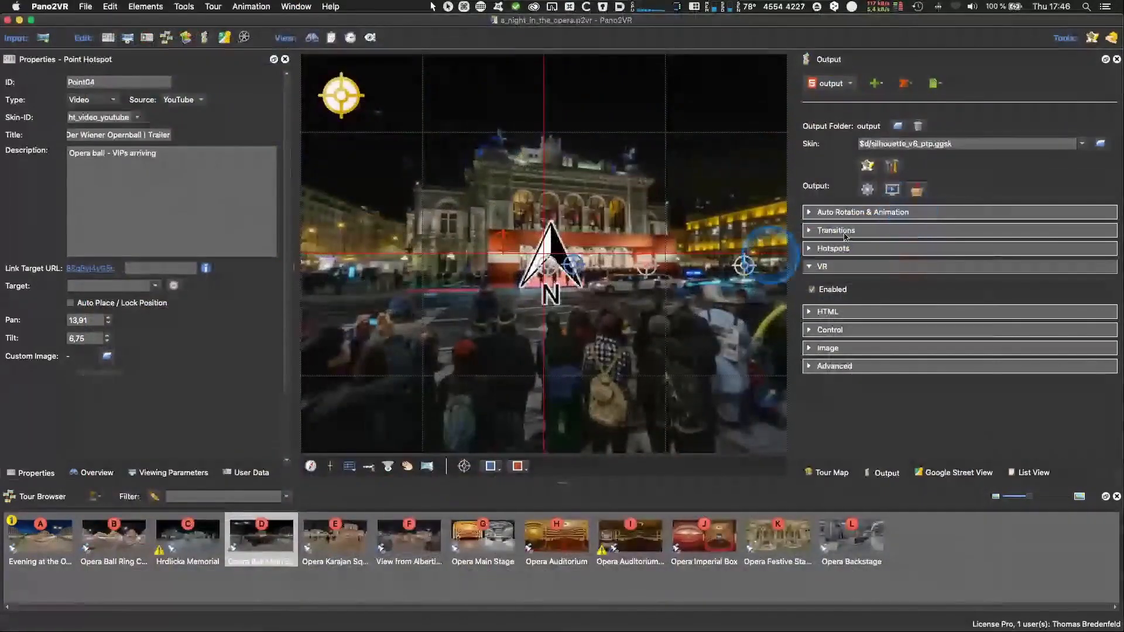
Step: Open the silhouette_v6_ptp.ggsk skin in the Skin Editor, make its window smaller, and return to the main project window
left_click(867, 166)
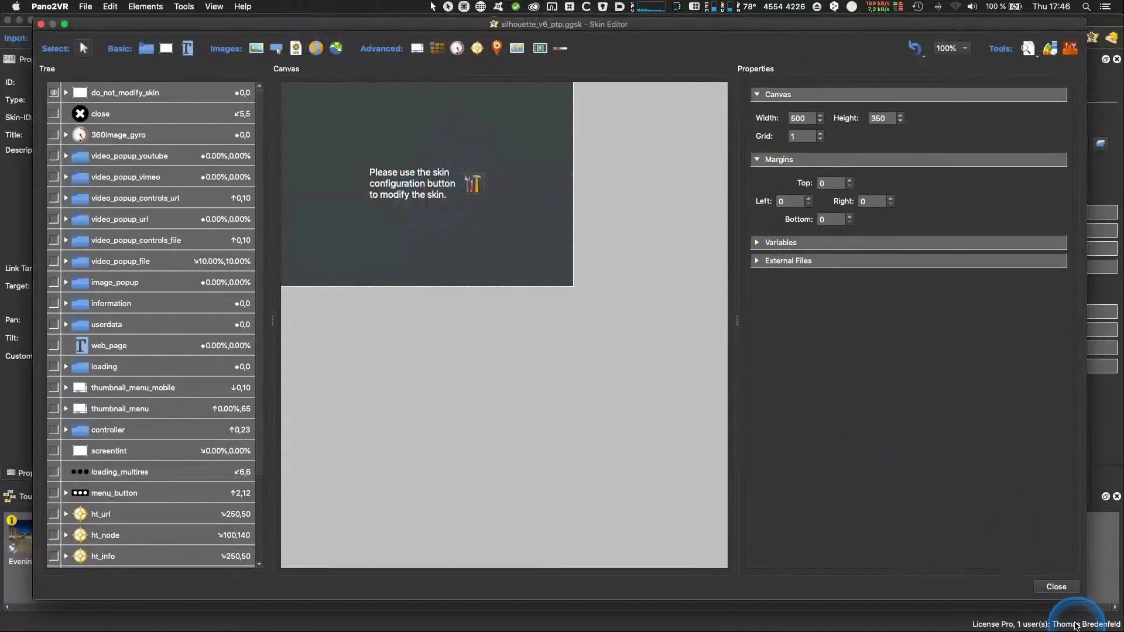
left_click_drag(1081, 598, 996, 575)
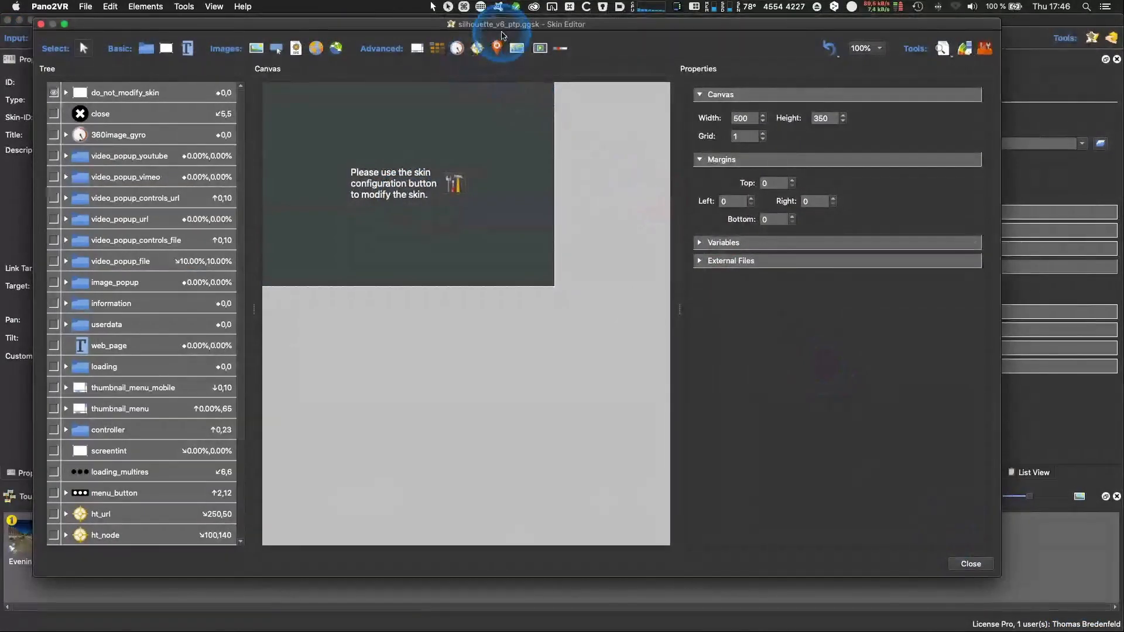
left_click_drag(514, 25, 603, 51)
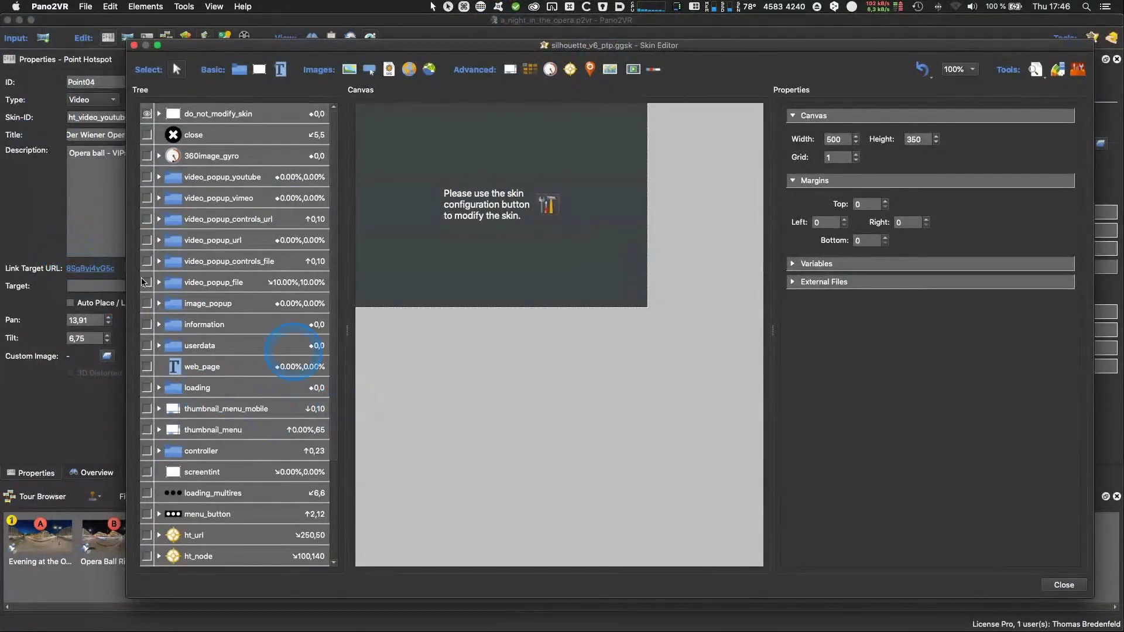
left_click(29, 228)
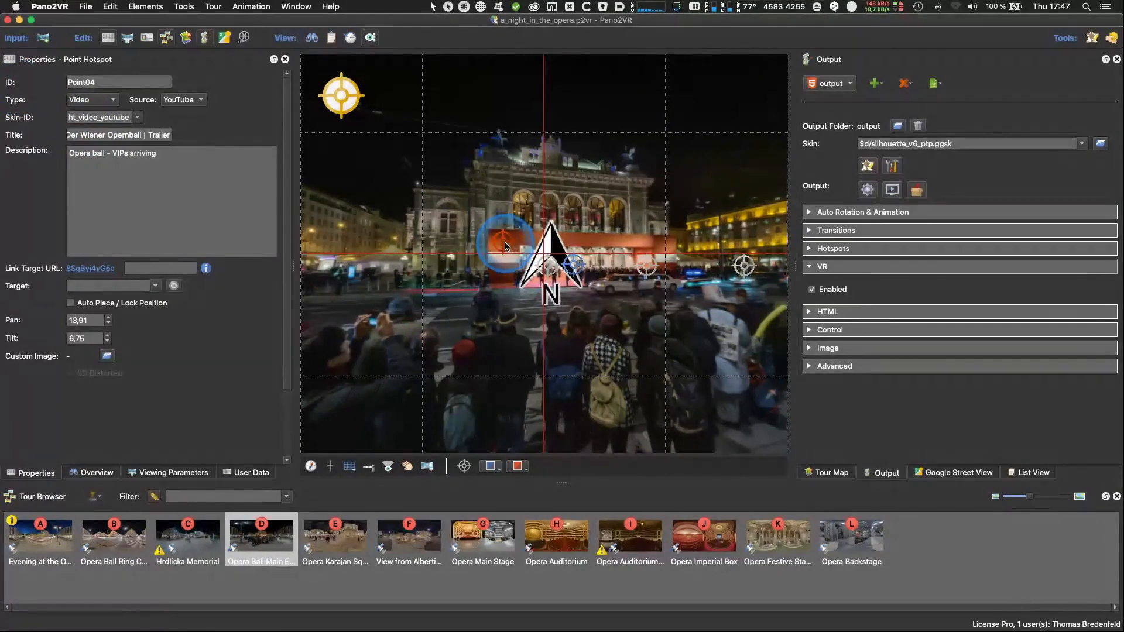
mouse_move(506, 246)
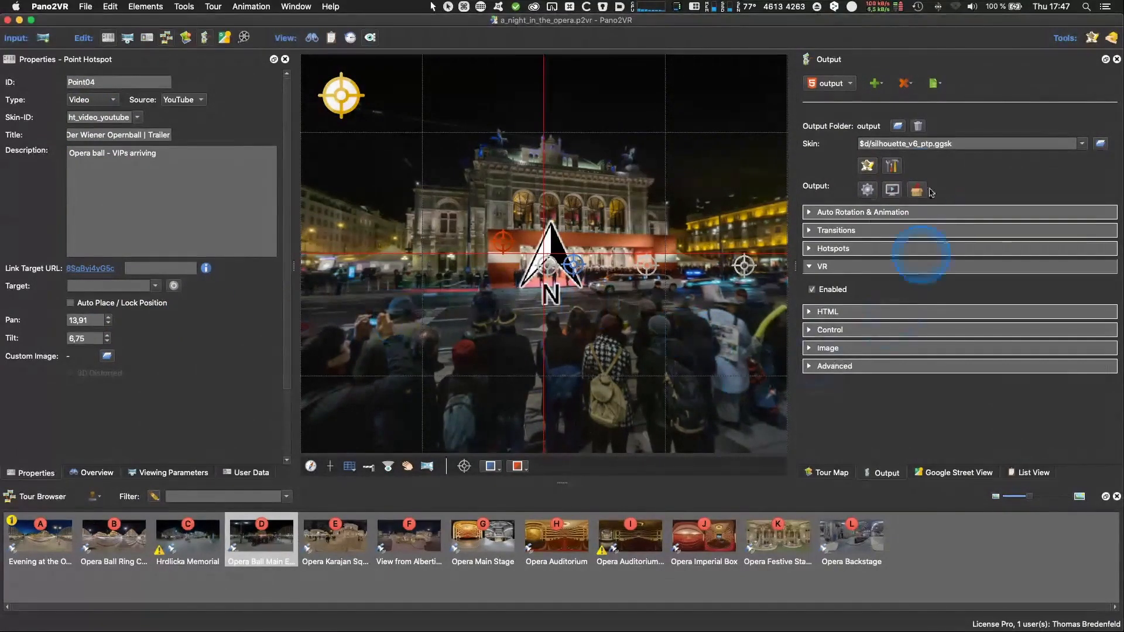
Step: Reopen the Skin Editor, hide the do_not_modify_skin element and arrange the window so the hotspot's Skin-ID stays readable beside it
left_click(869, 171)
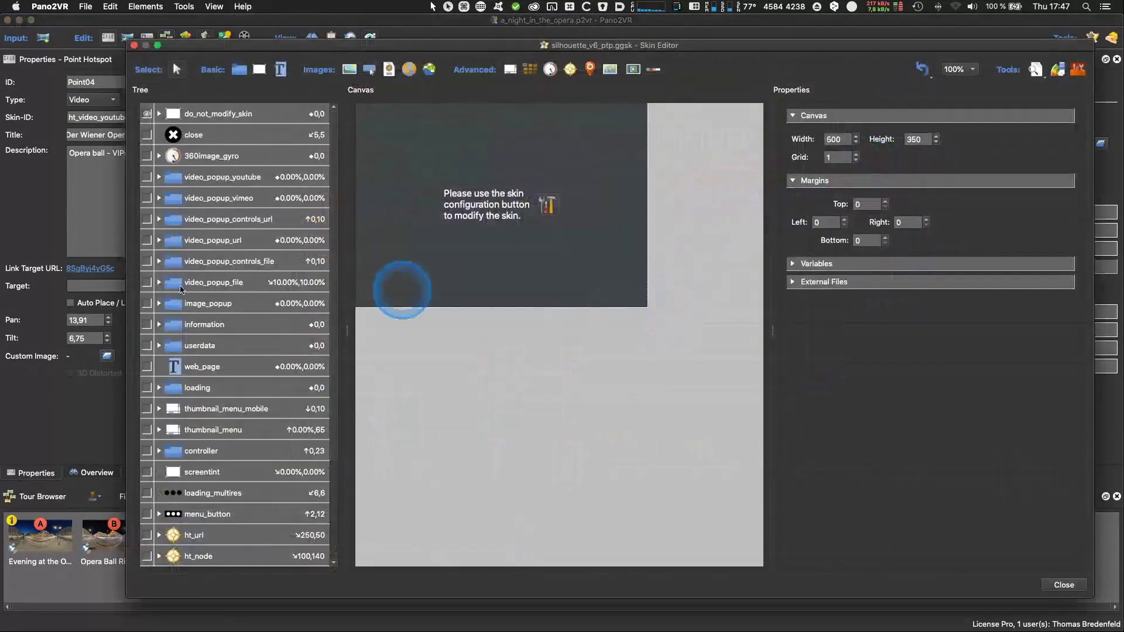
left_click(147, 114)
scroll(230, 498, "down", 5)
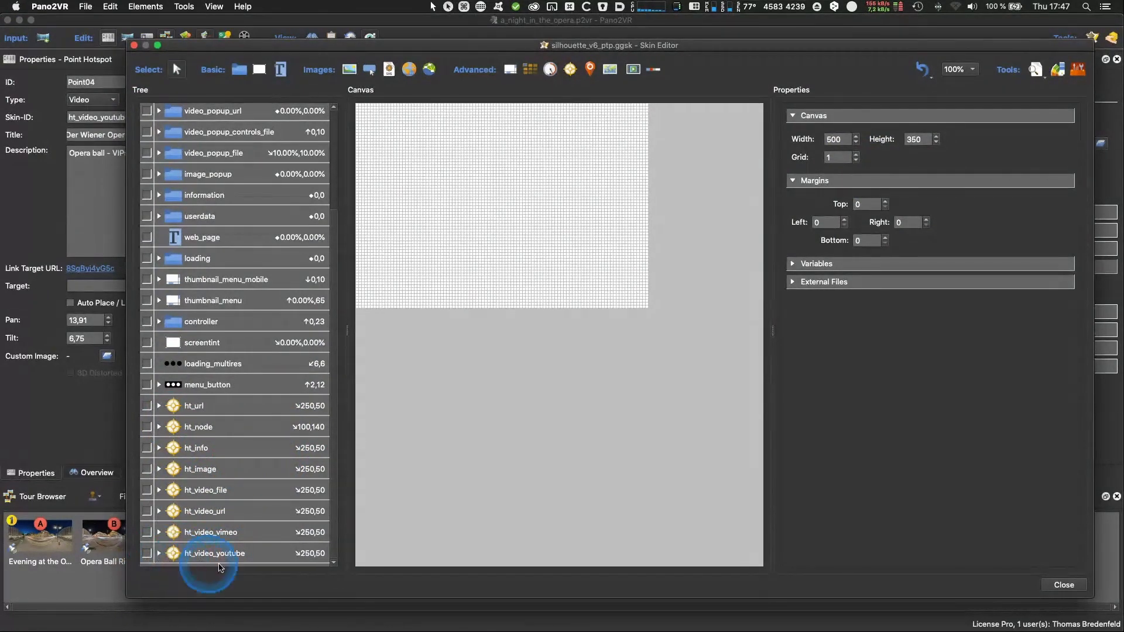
mouse_move(271, 44)
left_mouse_down()
mouse_move(289, 36)
mouse_move(275, 32)
left_mouse_up()
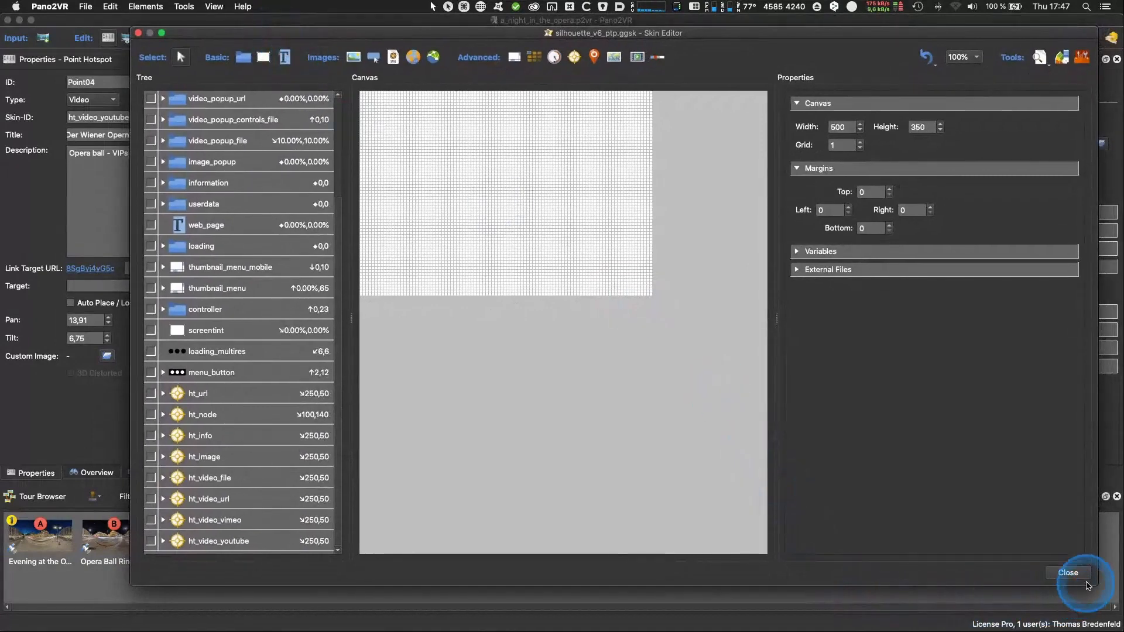
left_click_drag(1095, 584, 1041, 584)
left_click_drag(441, 40, 485, 35)
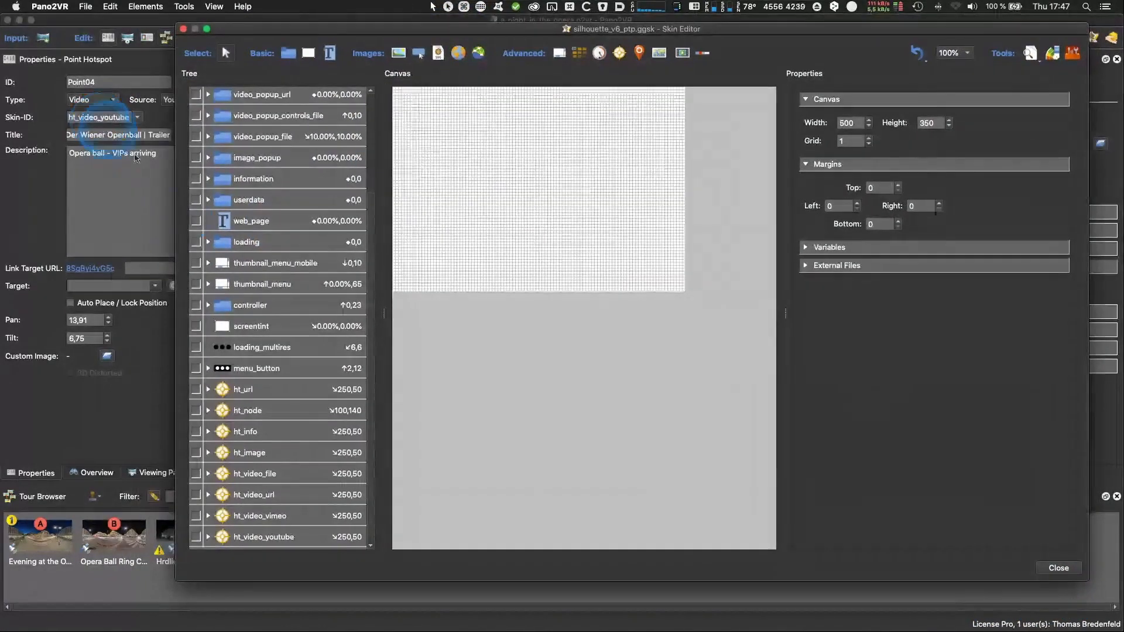
Step: Show the ht_video_youtube hotspot template on the canvas and examine its actions, tooltip text and image elements
left_click(247, 519)
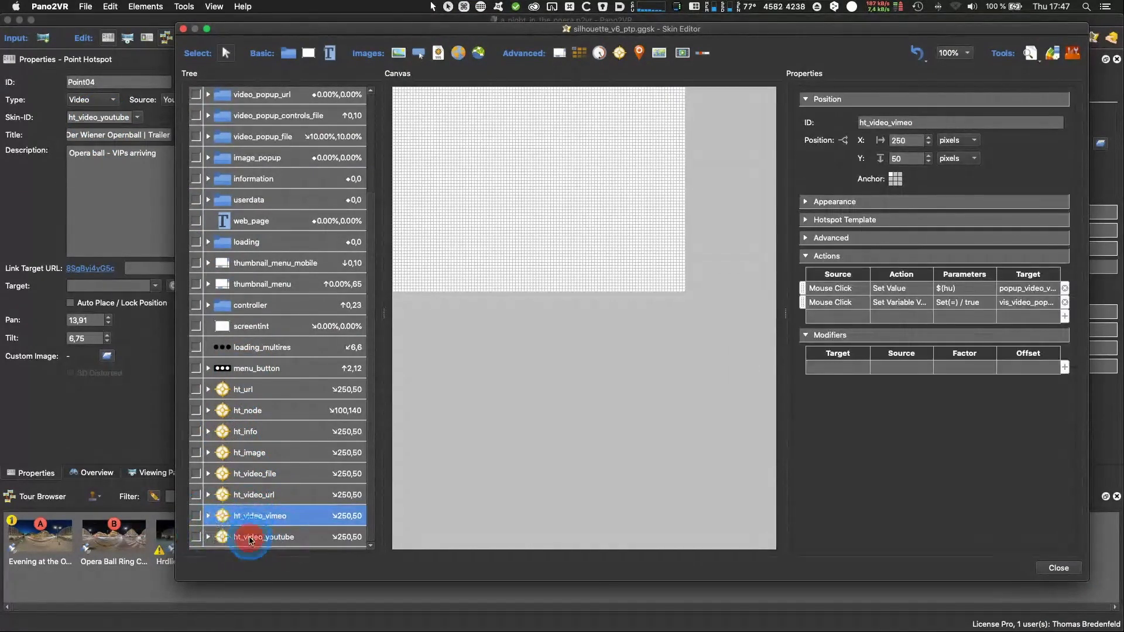
left_click(251, 540)
left_click(197, 538)
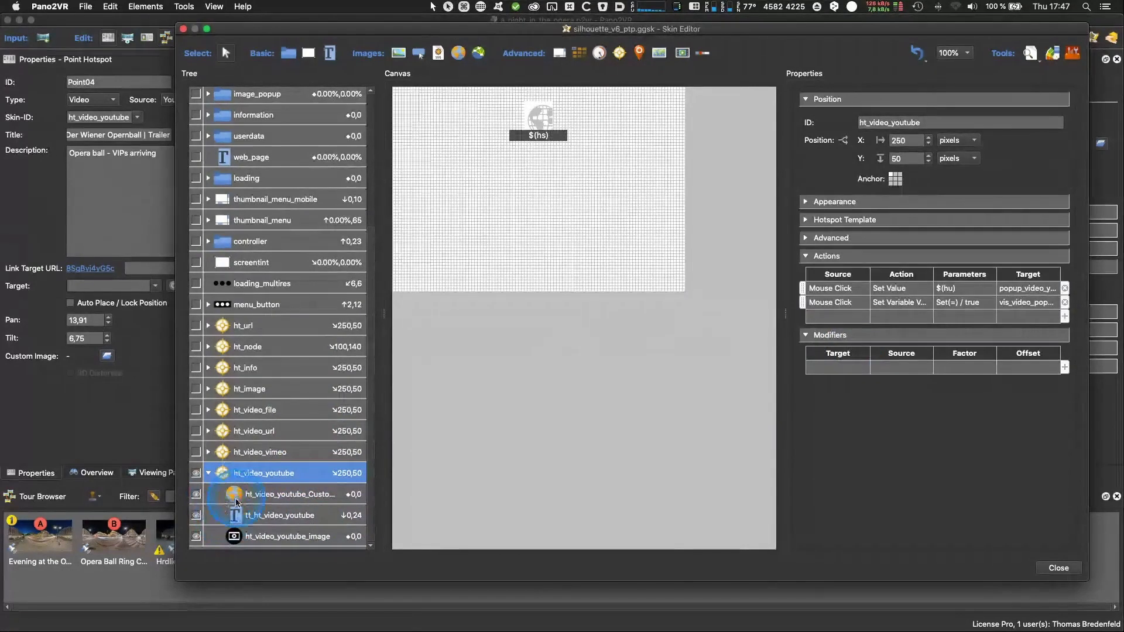
left_click(275, 517)
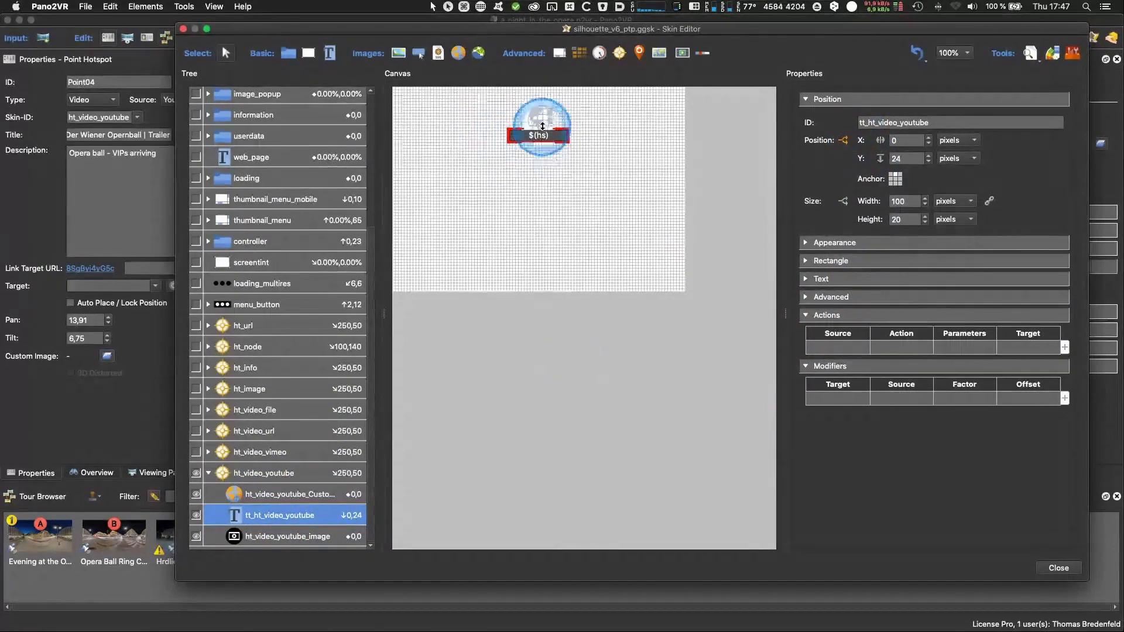
left_click(319, 542)
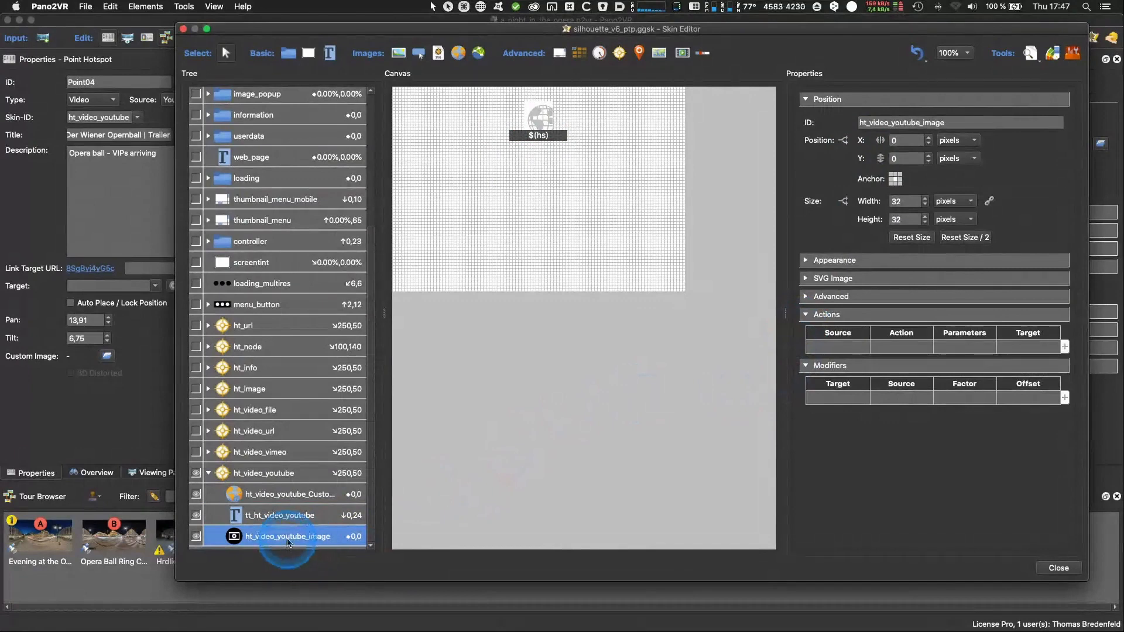
left_click(292, 473)
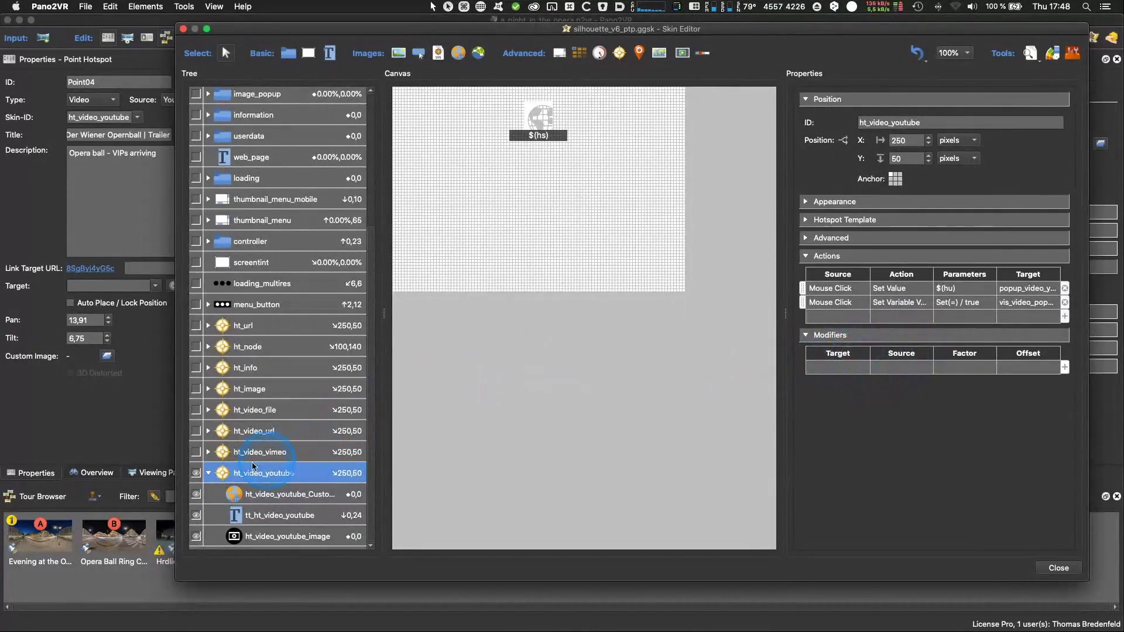
left_click_drag(784, 310, 751, 311)
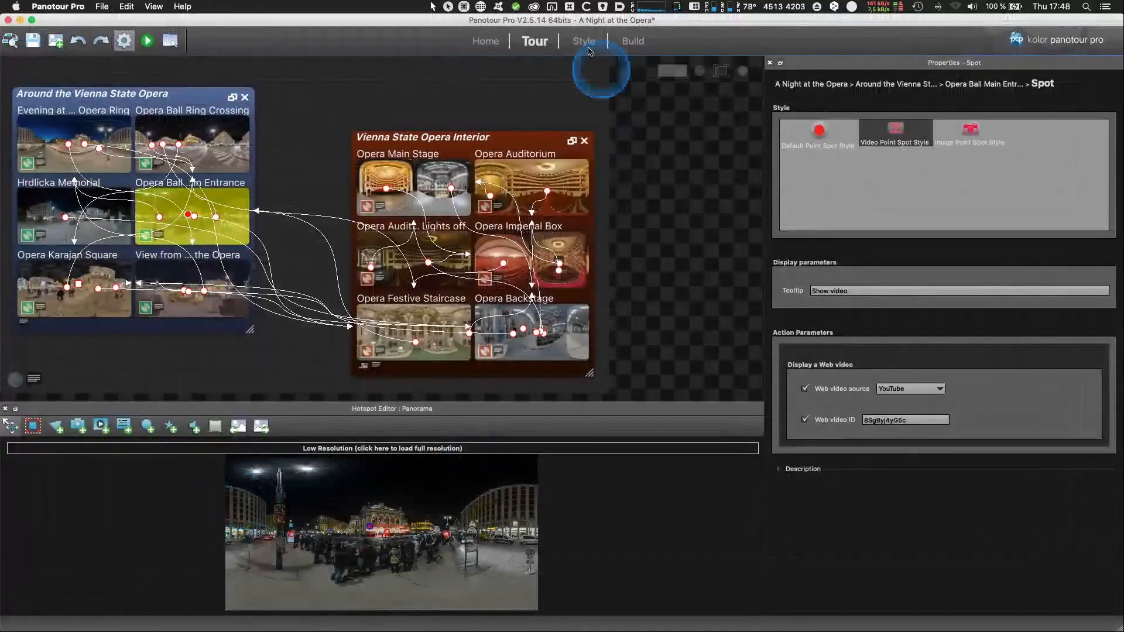
Step: Open the style settings in Panotour Pro and examine the Default Point Spot Style among the point spot styles
left_click(596, 38)
left_click(95, 394)
left_click(107, 525)
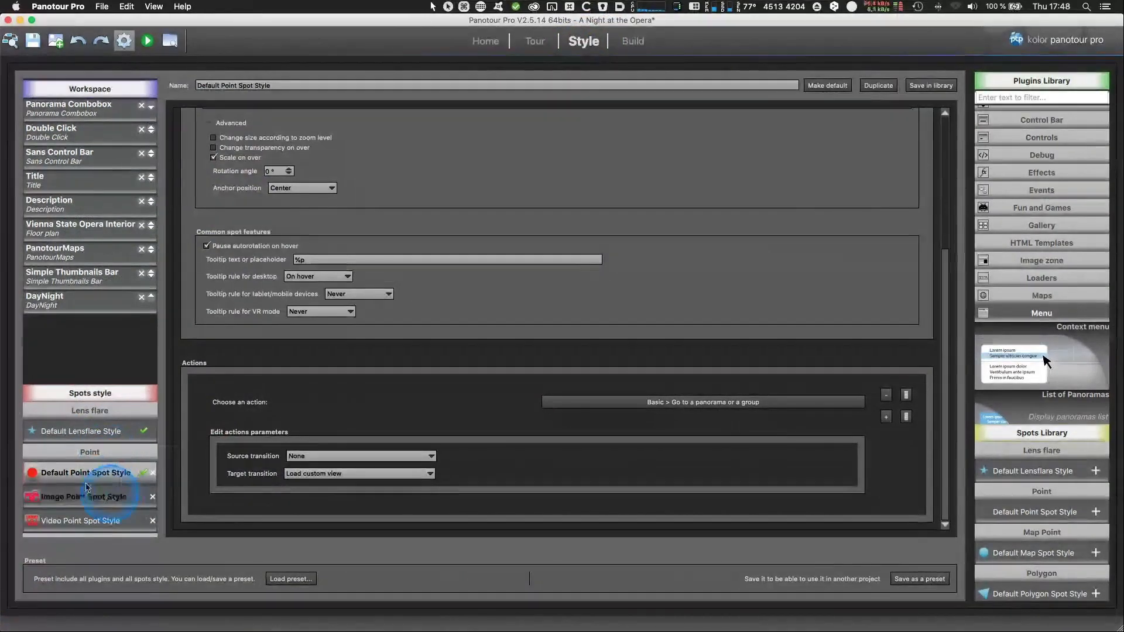
left_click(97, 457)
left_click(92, 476)
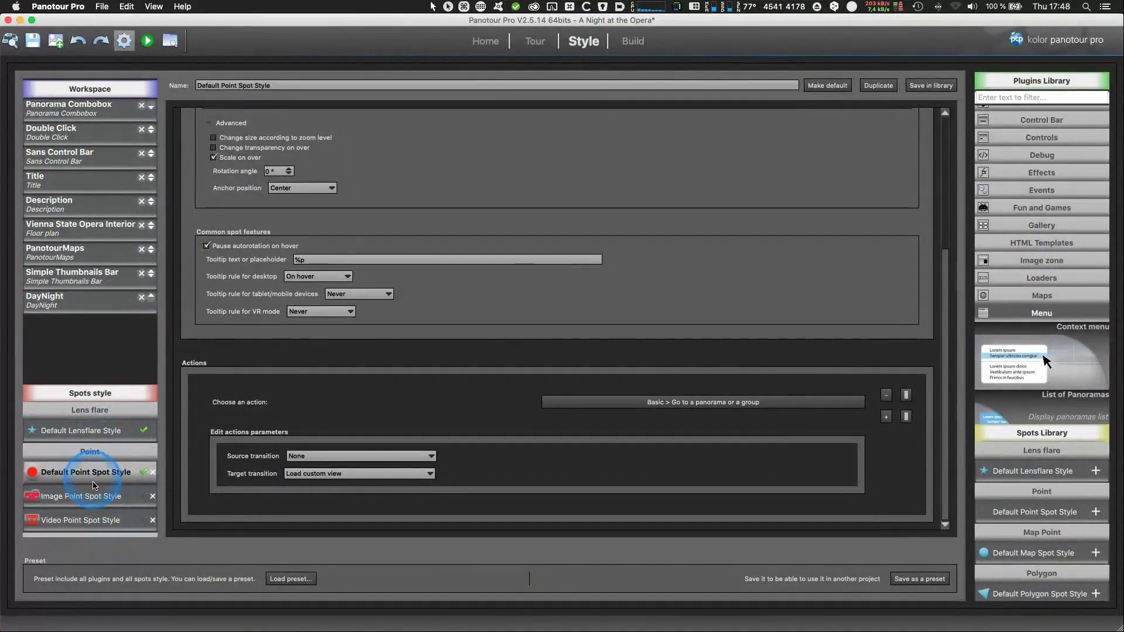
Step: Open the Video Point Spot Style in Panotour Pro and examine its tooltip settings and web video action parameters
left_click(84, 532)
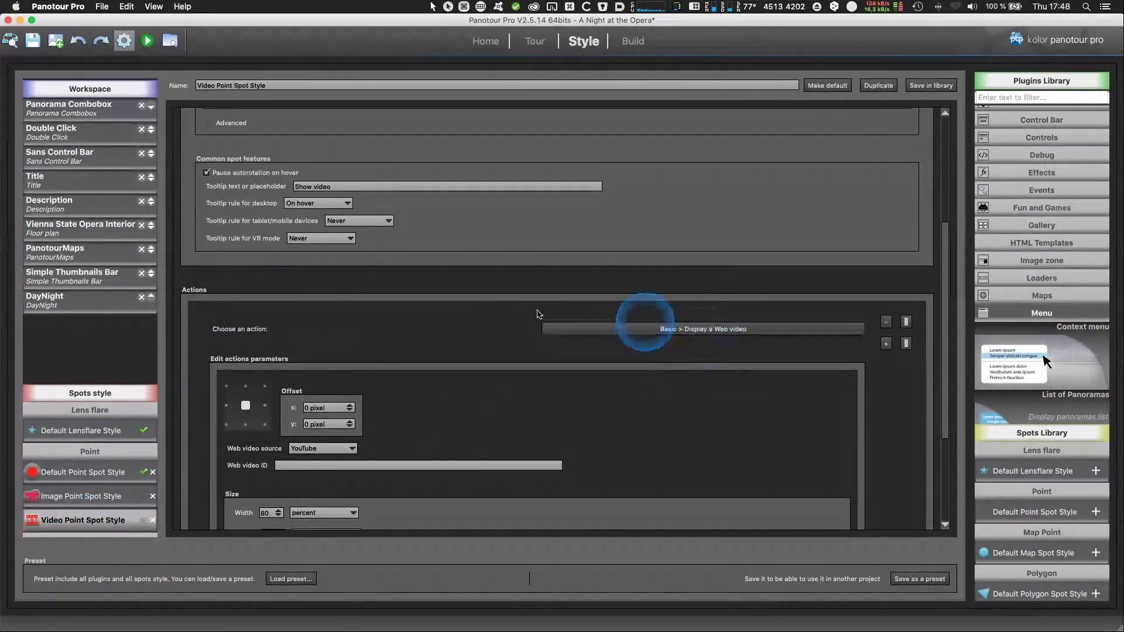
scroll(468, 333, "up", 5)
scroll(446, 353, "down", 7)
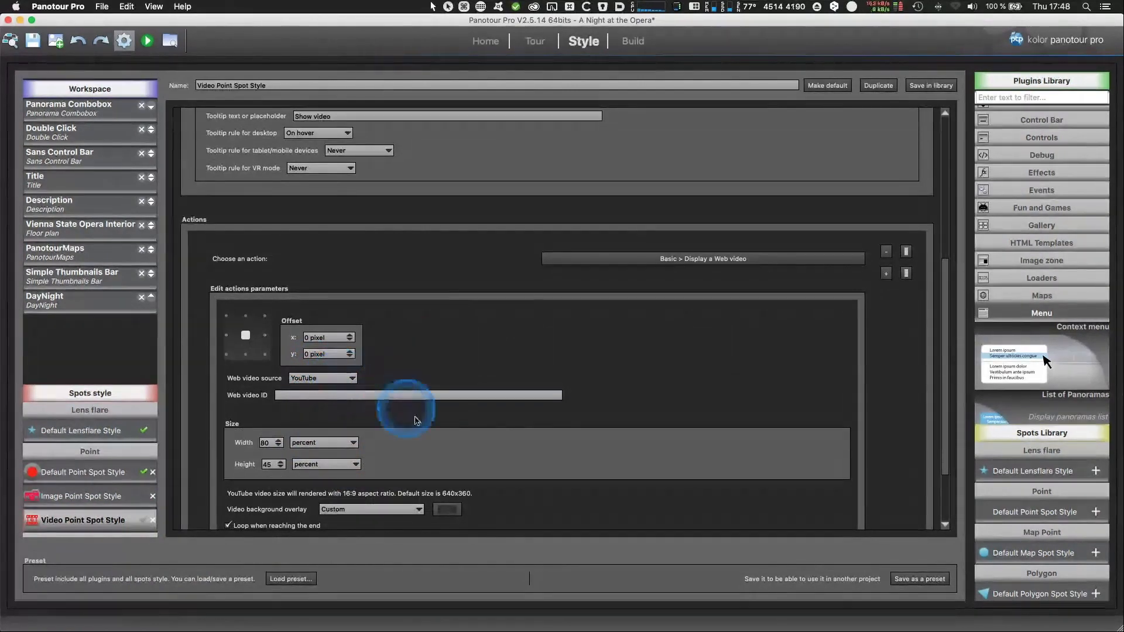
scroll(409, 407, "down", 3)
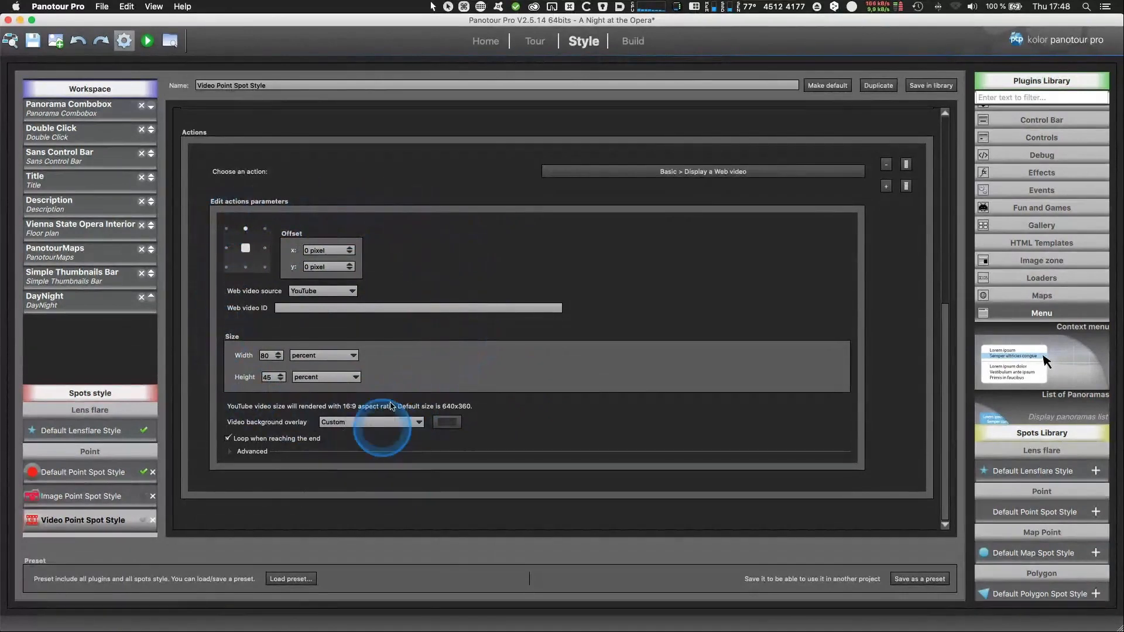
Step: Switch to Pano2VR's Skin Editor and expand the Appearance, Hotspot Template and Advanced properties of ht_video_youtube to review them
key("super+Tab")
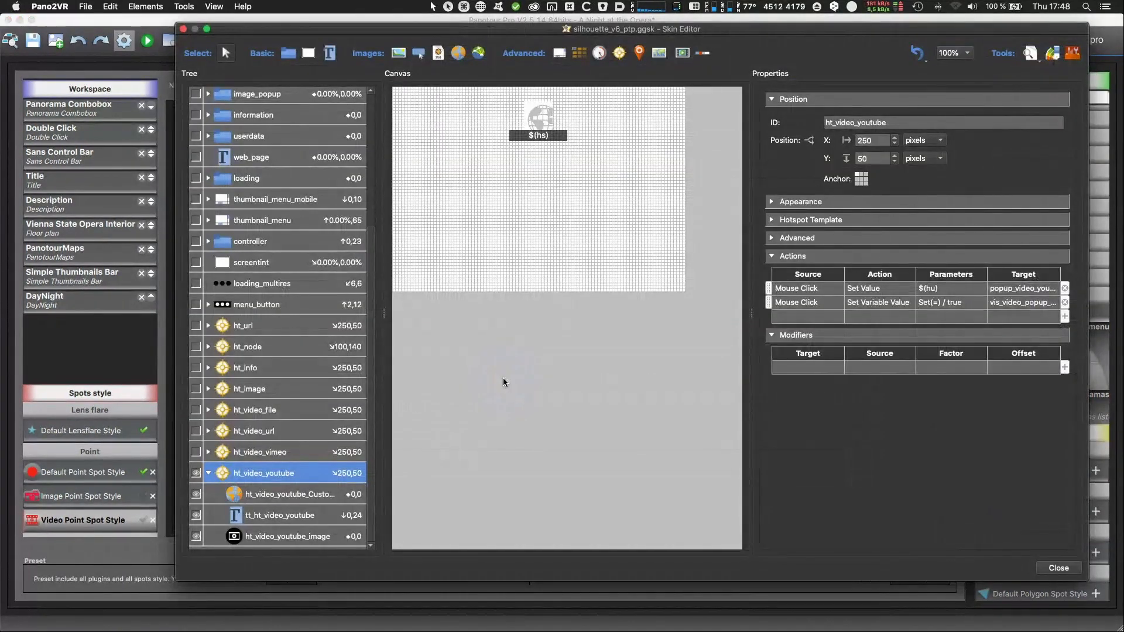
left_click(784, 240)
left_click(773, 222)
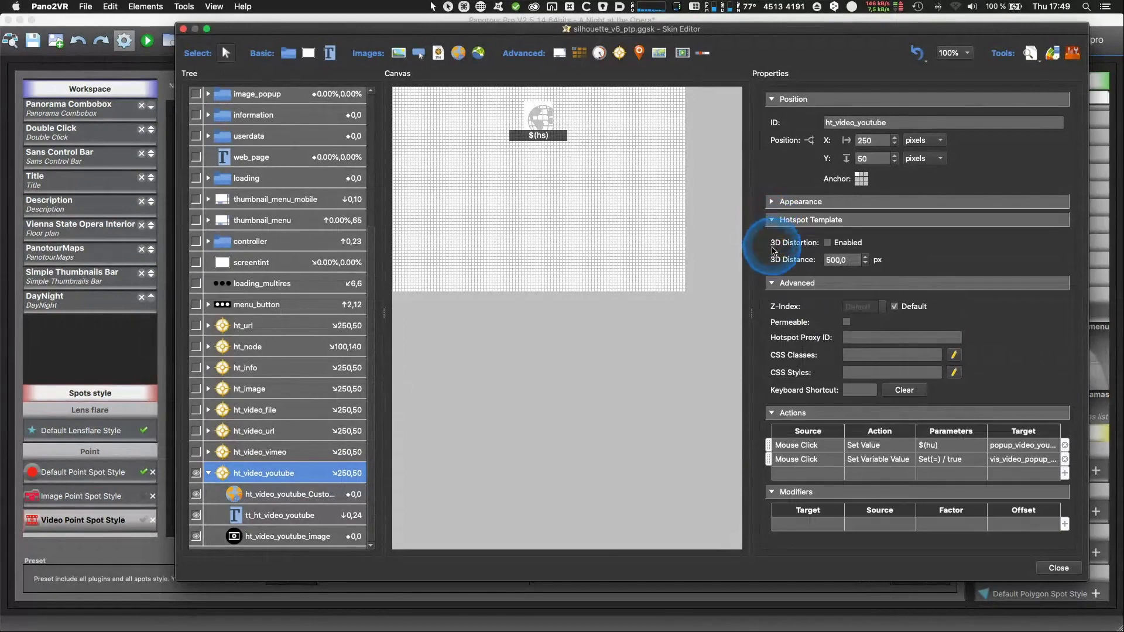
left_click(772, 202)
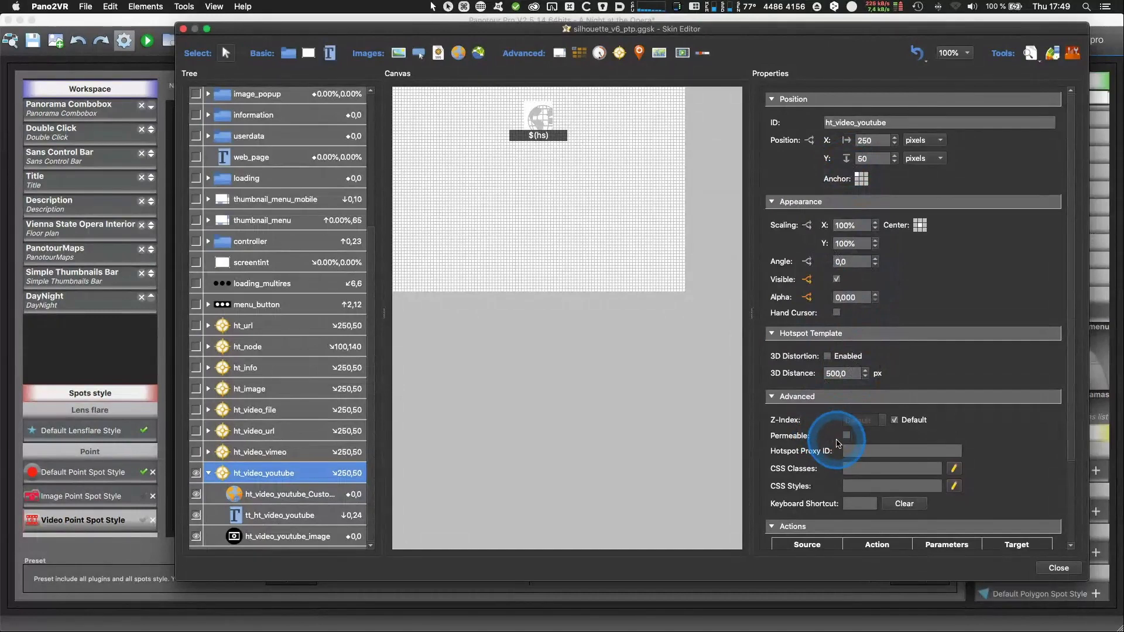
scroll(817, 425, "down", 2)
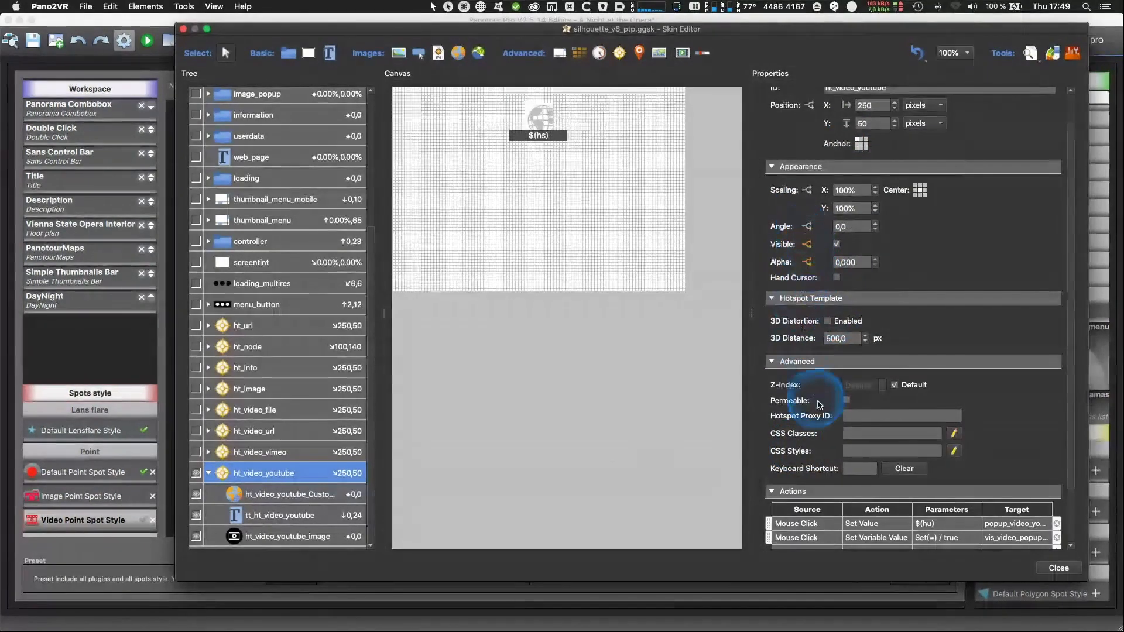
scroll(817, 404, "down", 4)
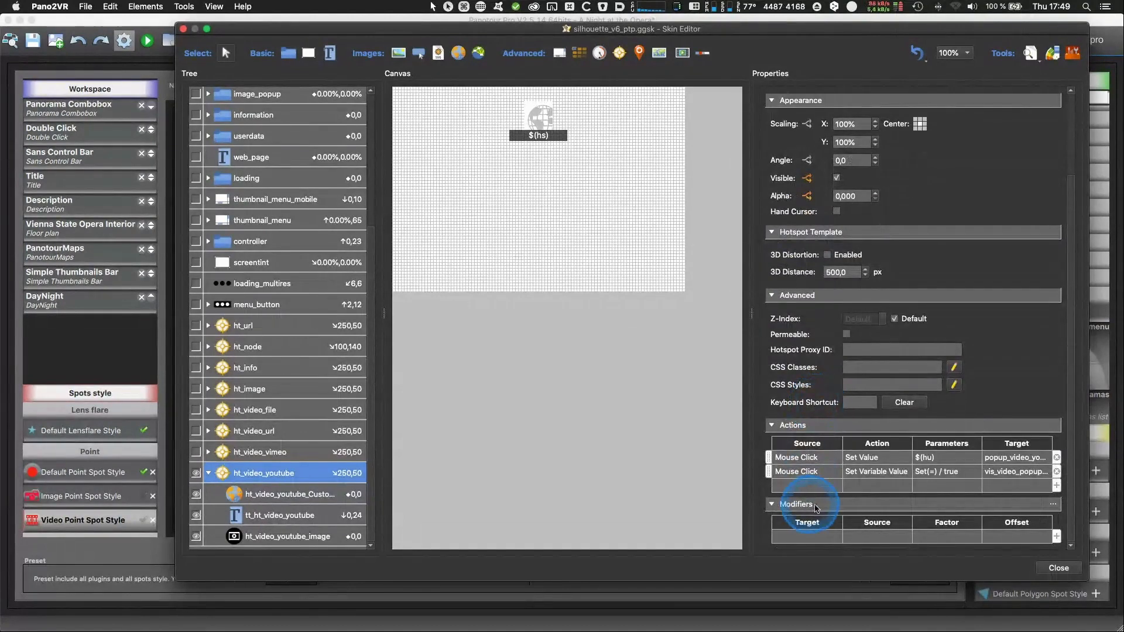
Step: Inspect the Set Value mouse-click action of ht_video_youtube, checking its value placeholder and target element, and leave its settings without saving
double_click(828, 458)
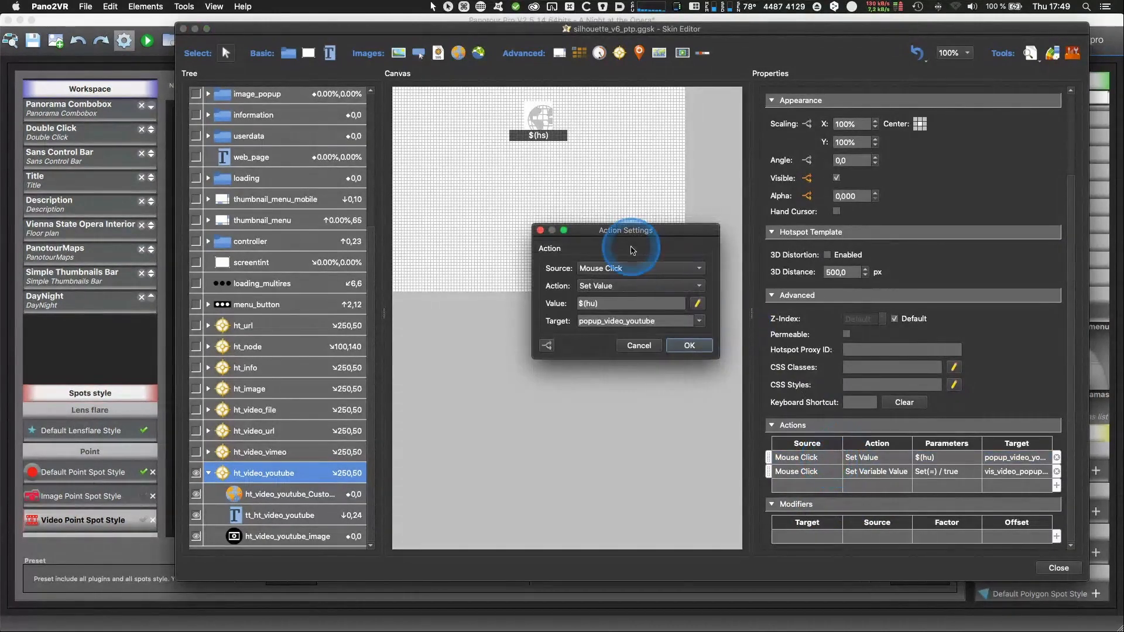
left_click_drag(634, 227, 588, 222)
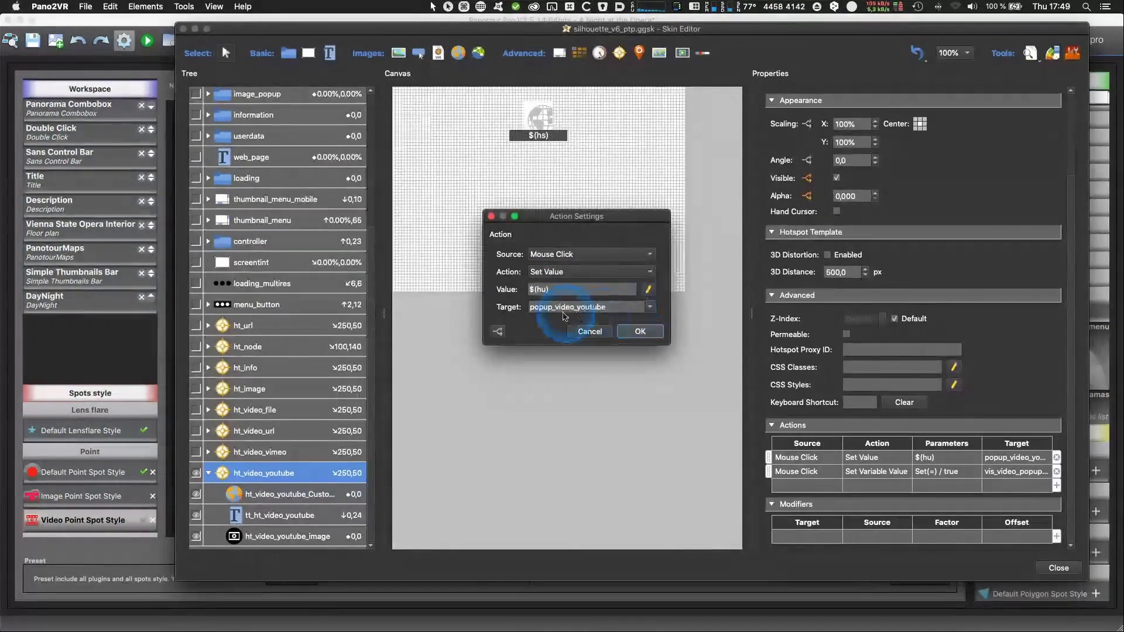
left_click(591, 329)
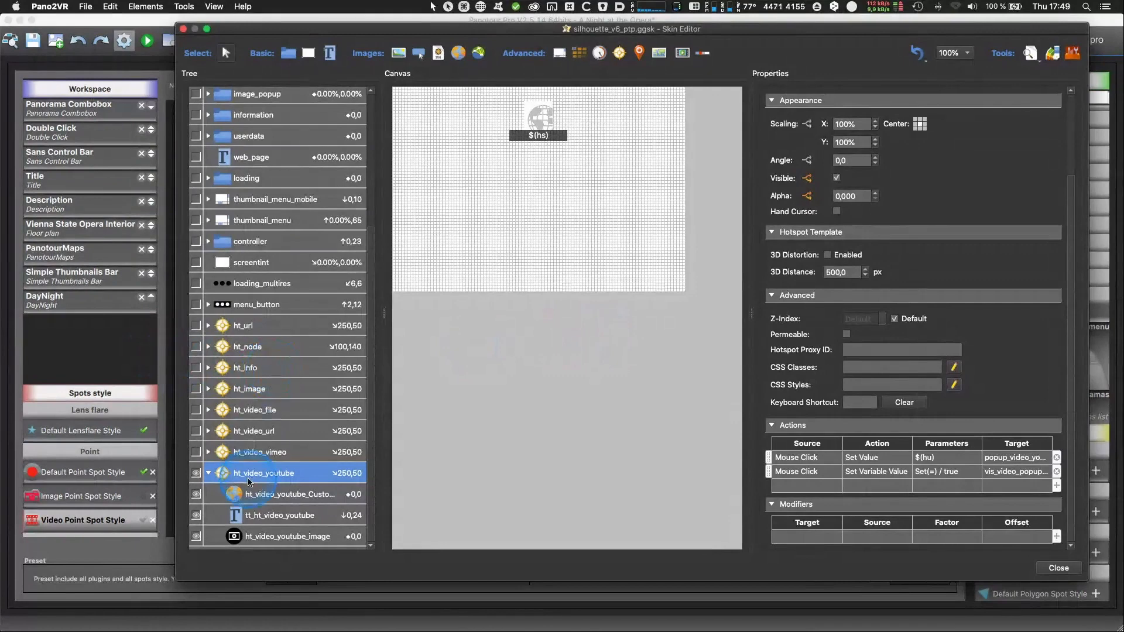
Step: Show the video_popup_youtube container on the canvas and examine the Video settings of its popup_video_youtube element
scroll(301, 397, "up", 9)
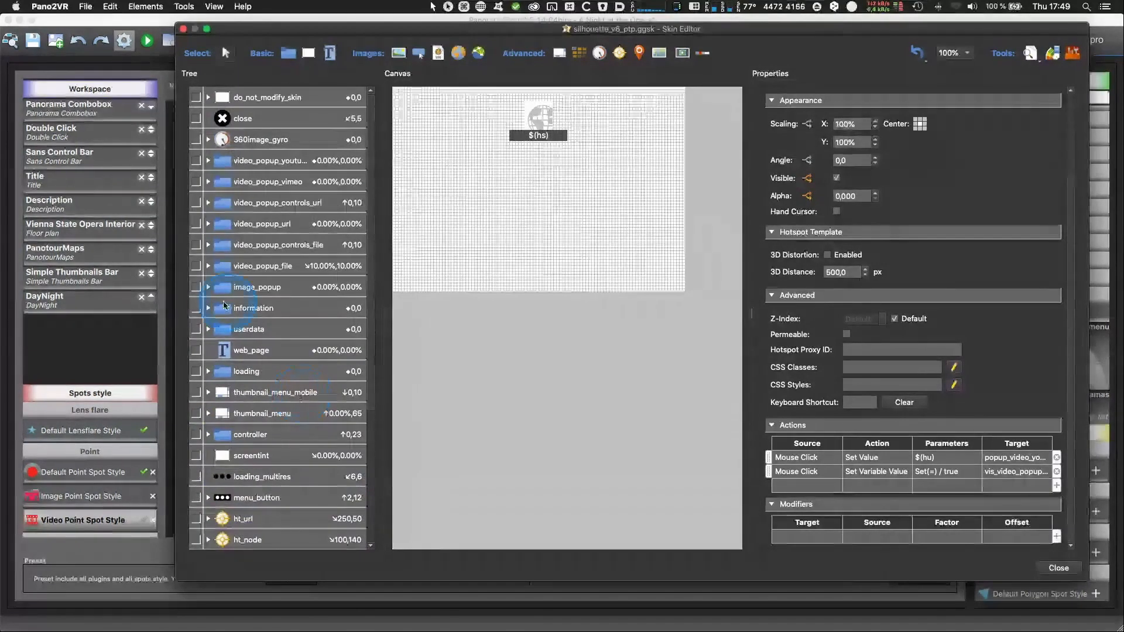
left_click(209, 161)
left_click(197, 181)
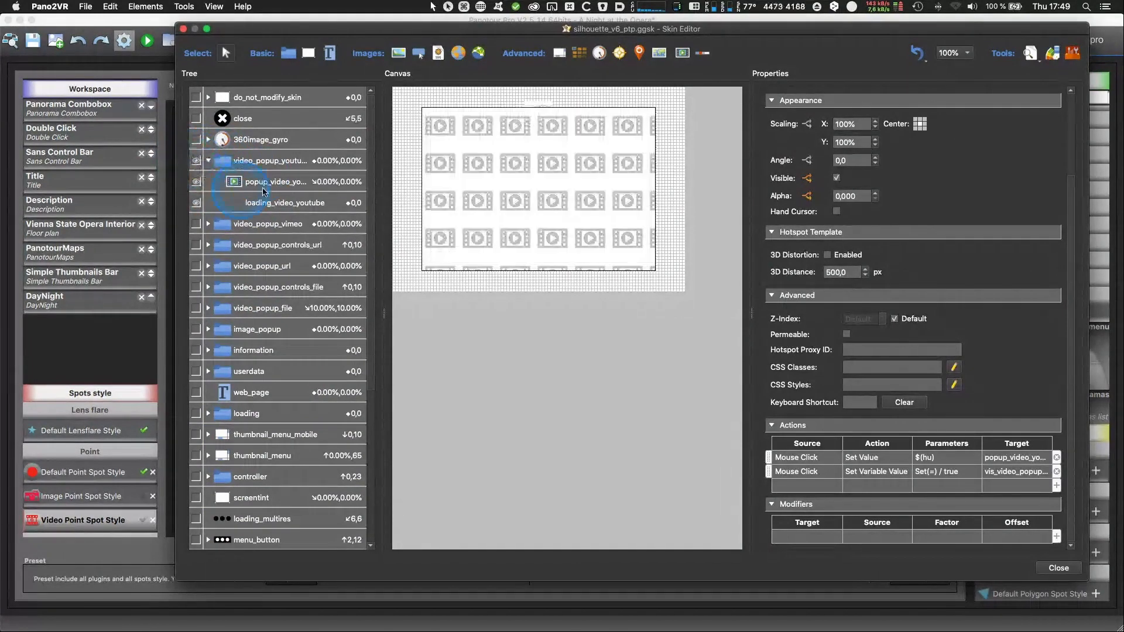
left_click(264, 160)
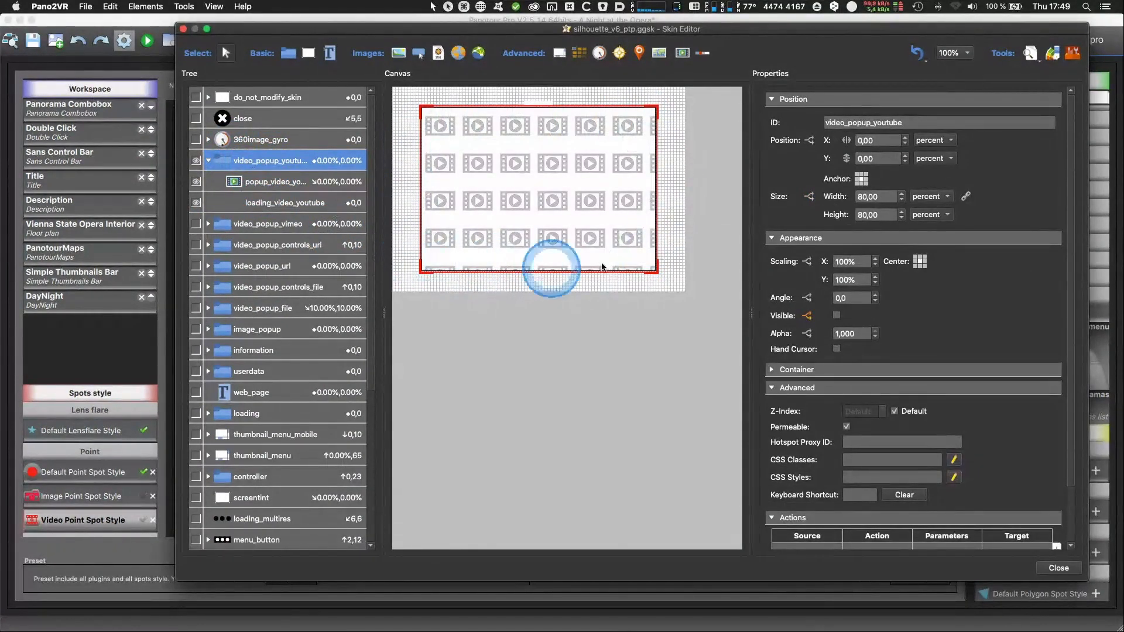
left_click(260, 185)
left_click(775, 371)
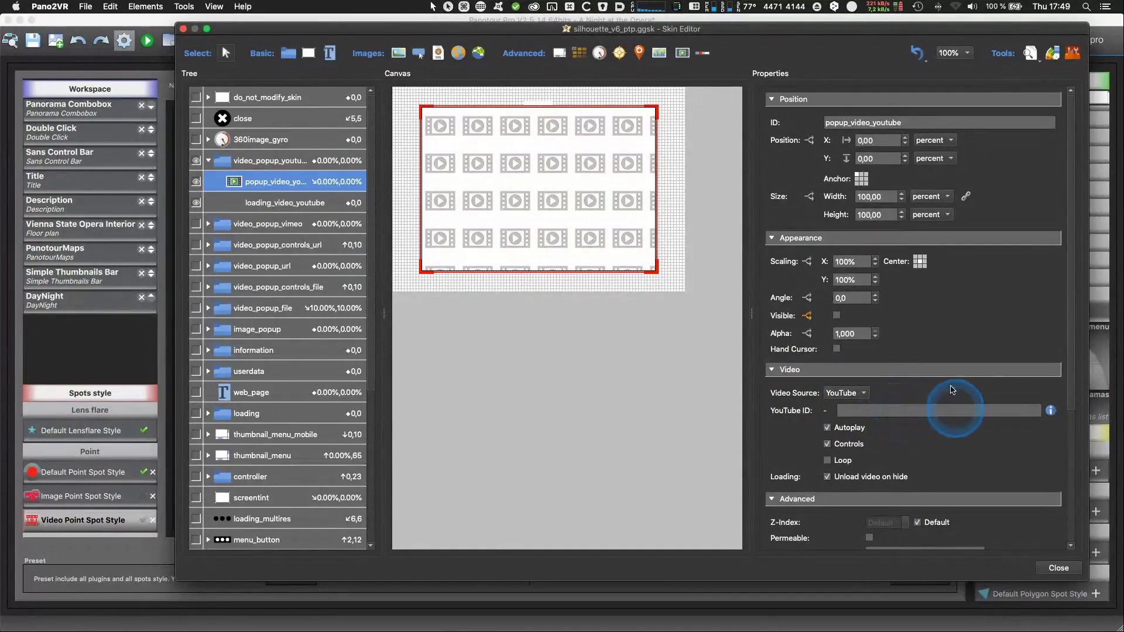
Step: Inspect the loading_video_youtube element, briefly hiding the popup video element that covers it on the canvas
left_click(277, 204)
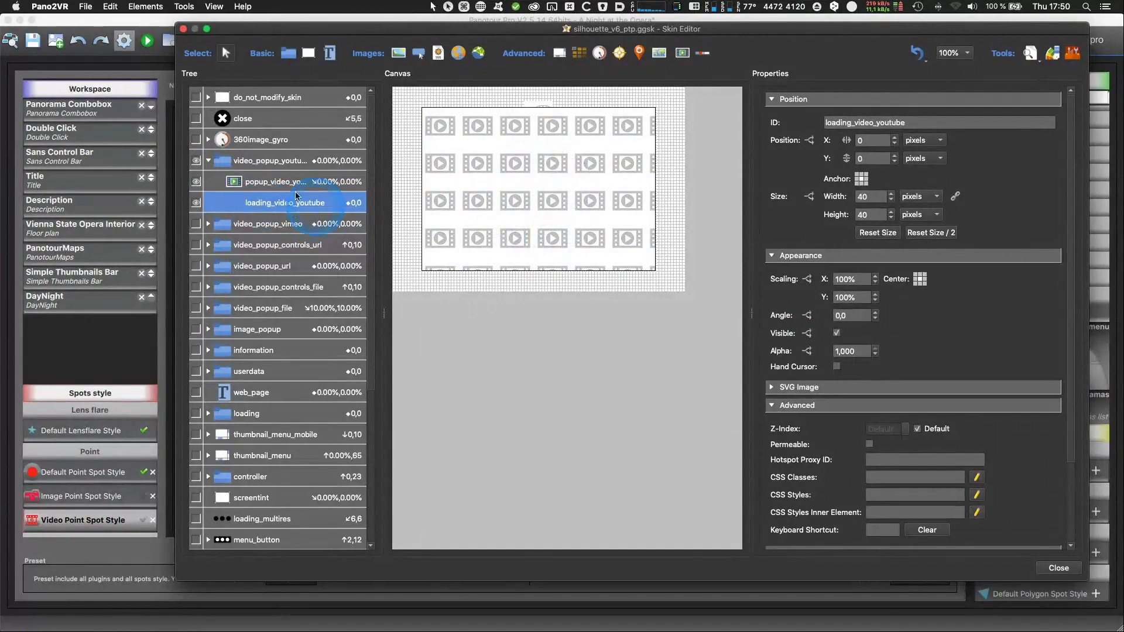
left_click(196, 181)
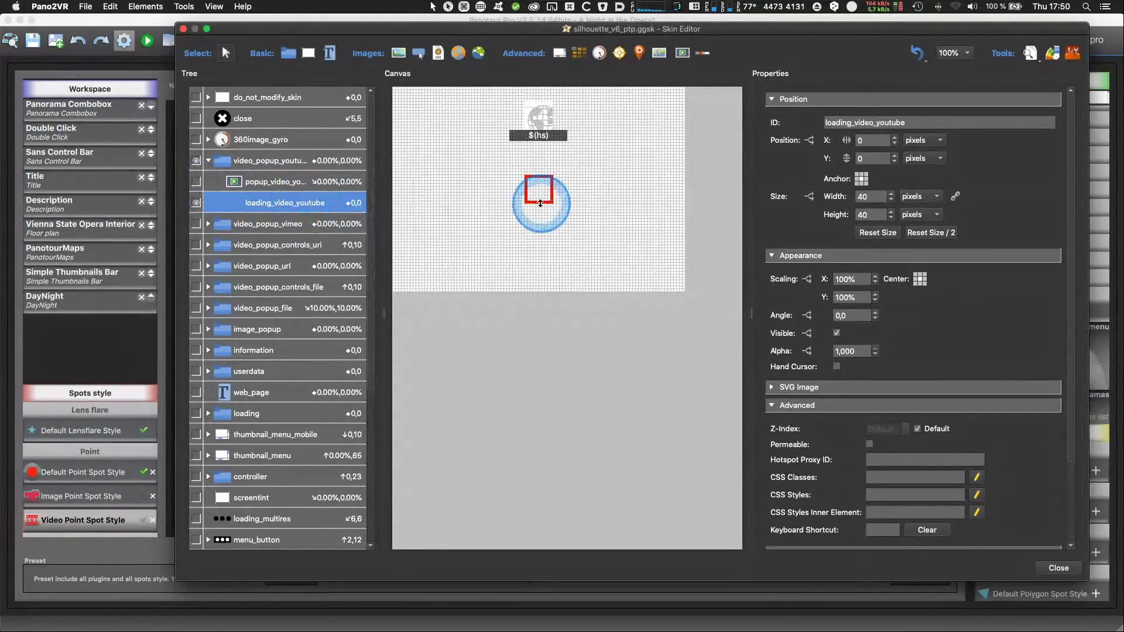
left_click(197, 181)
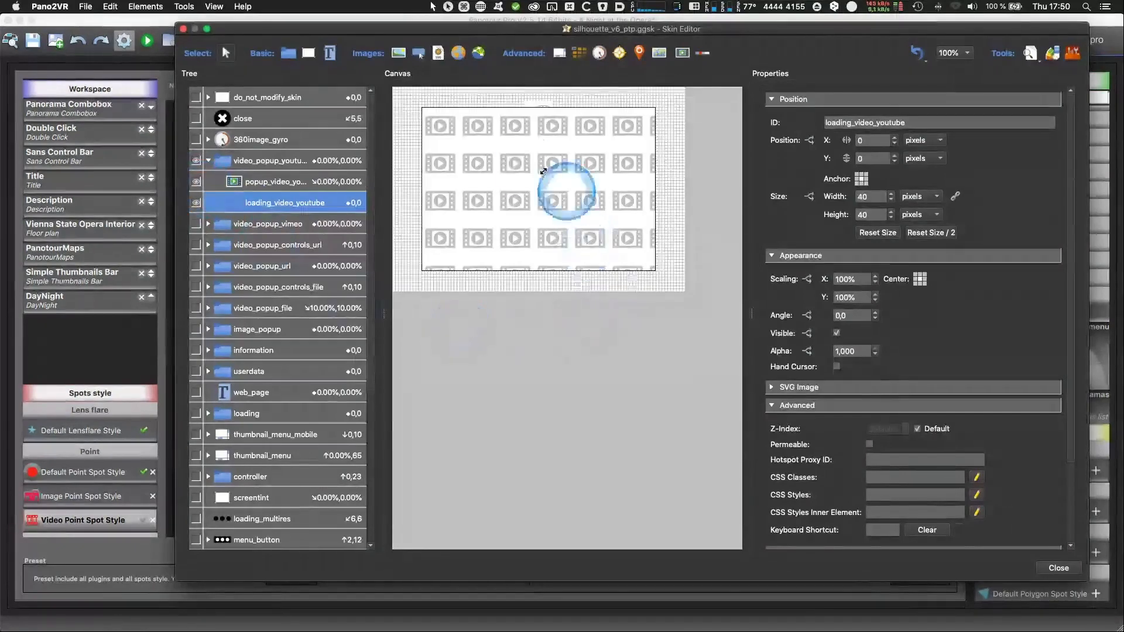
Step: Review the popup_video_youtube element's properties down to its actions and modifiers, and check its YouTube ID field
left_click(266, 183)
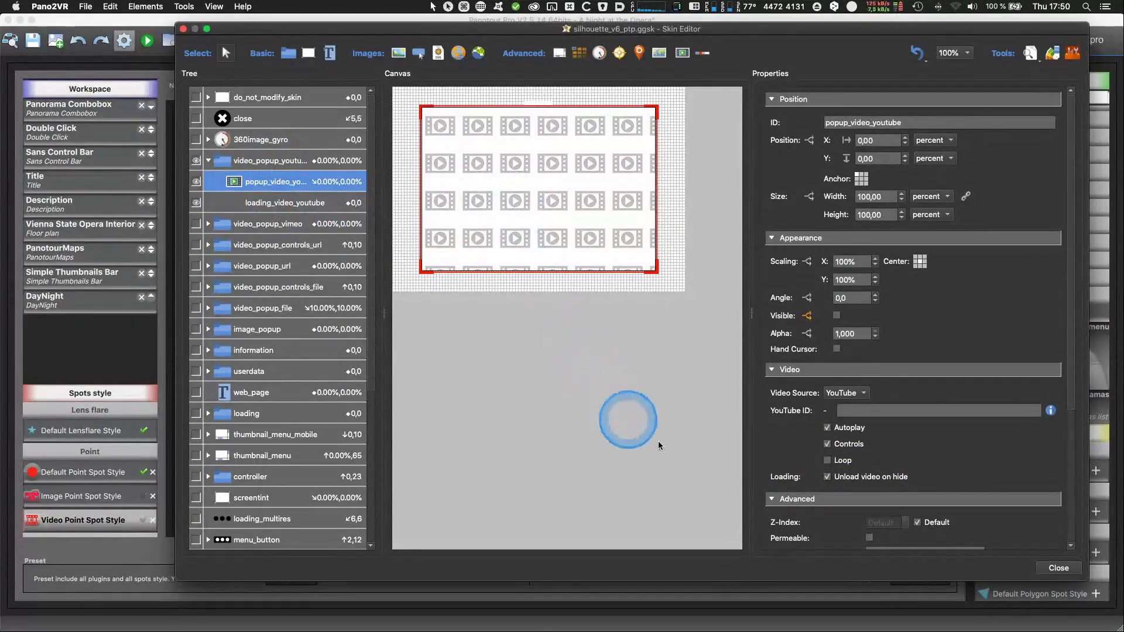
scroll(929, 446, "down", 3)
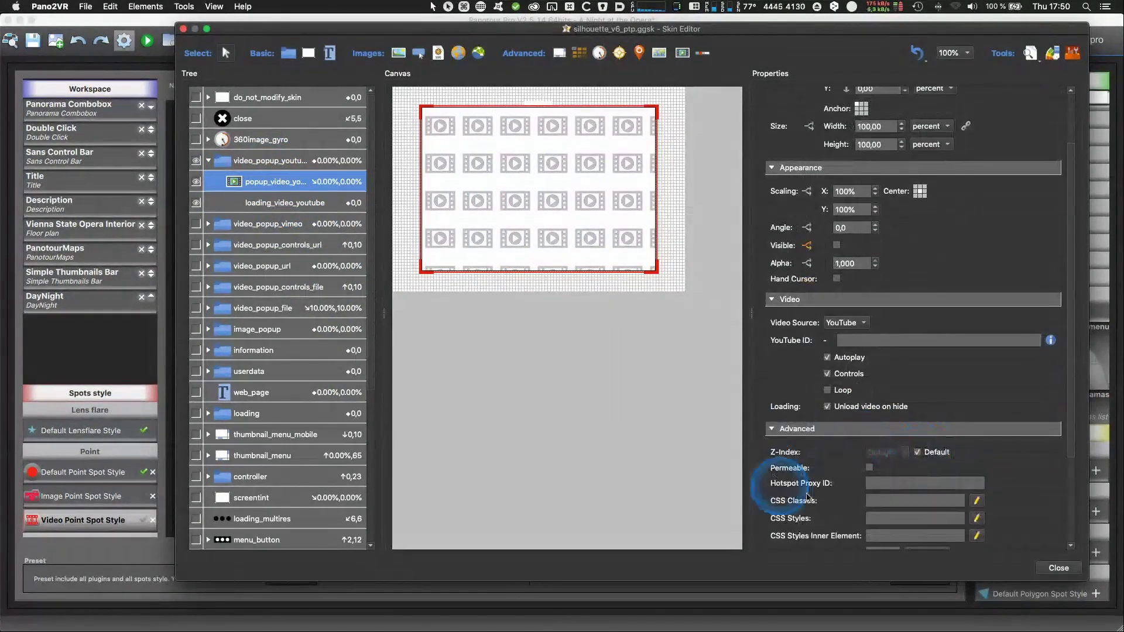
scroll(845, 507, "down", 2)
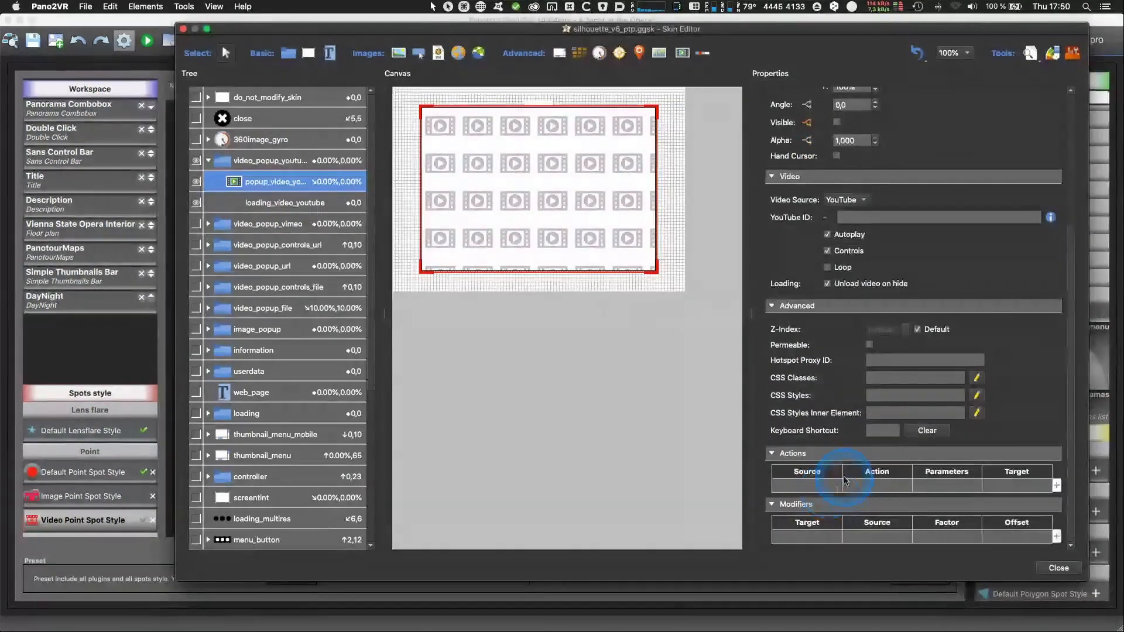
left_click(849, 289)
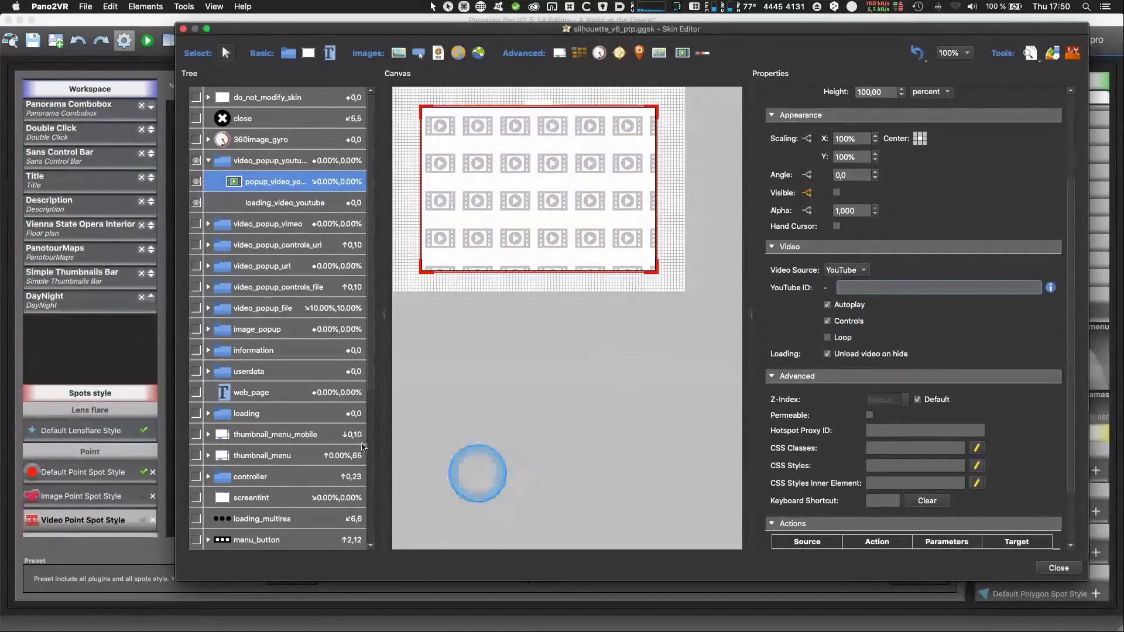
Step: Review both mouse-click actions of ht_video_youtube, Set Value and Set Variable Value, cancelling out of each action's settings
scroll(294, 460, "down", 5)
scroll(299, 520, "down", 2)
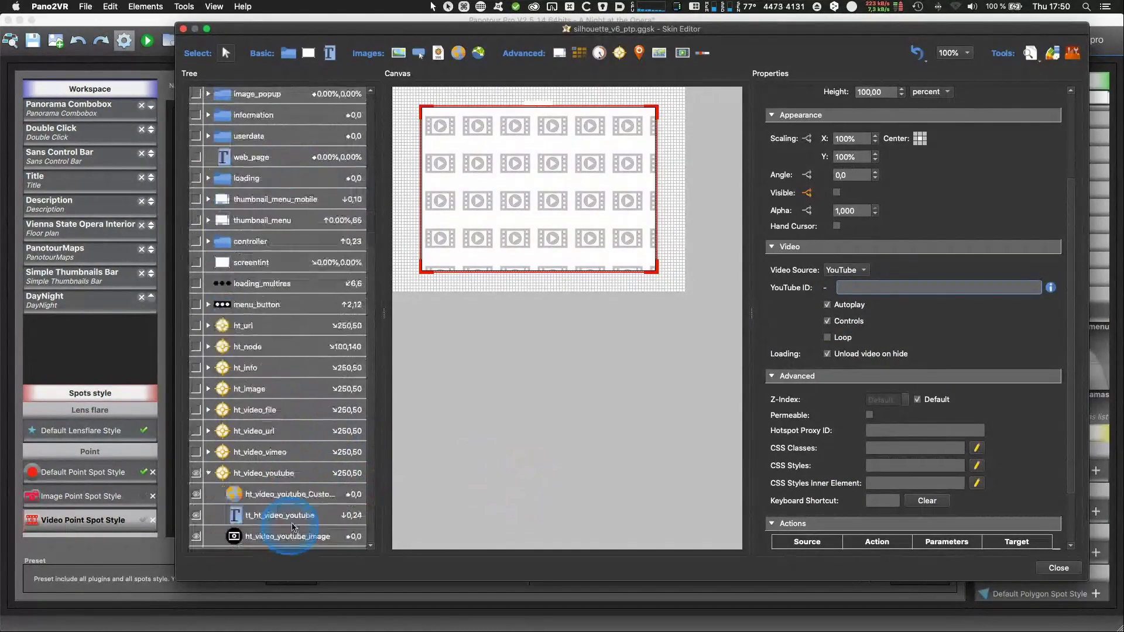
left_click(262, 478)
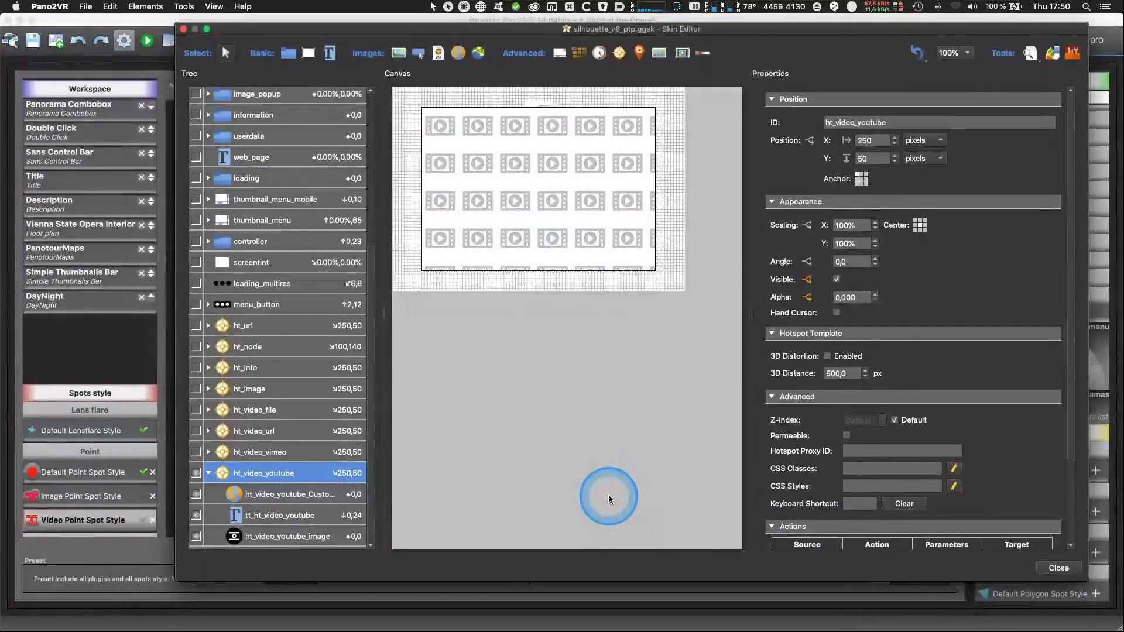
scroll(878, 468, "down", 3)
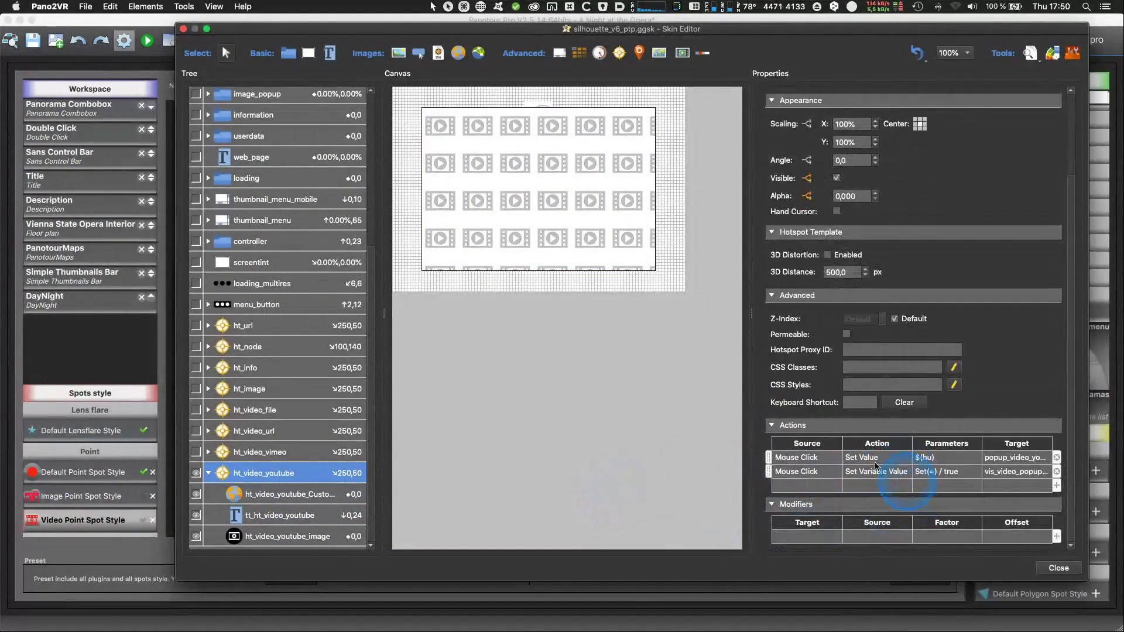
double_click(833, 462)
left_click(598, 302)
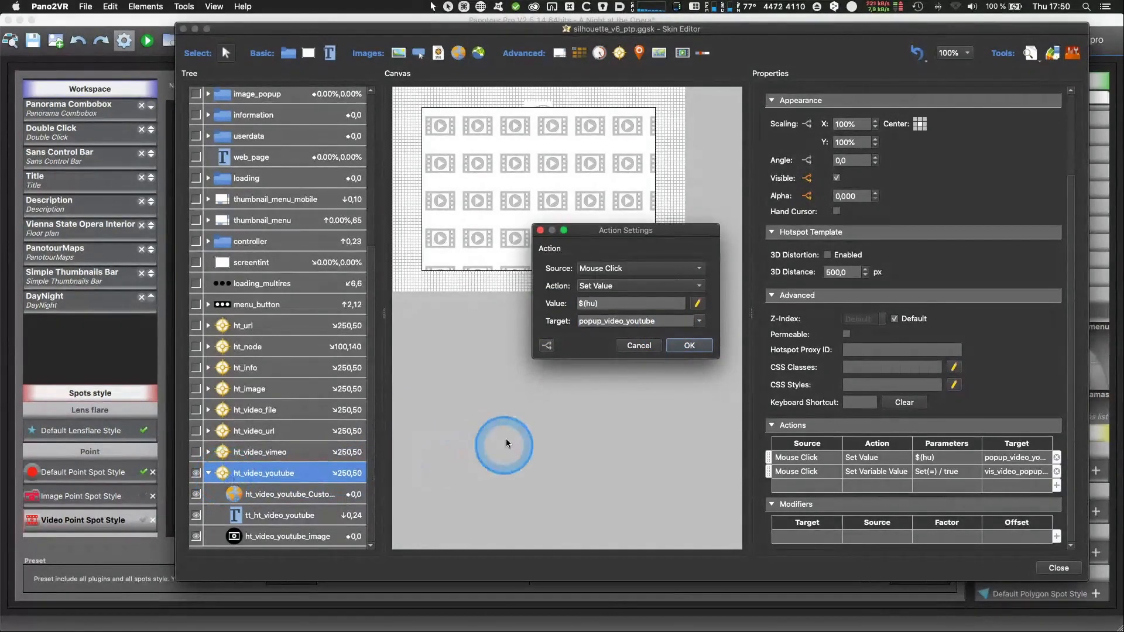
left_click(639, 346)
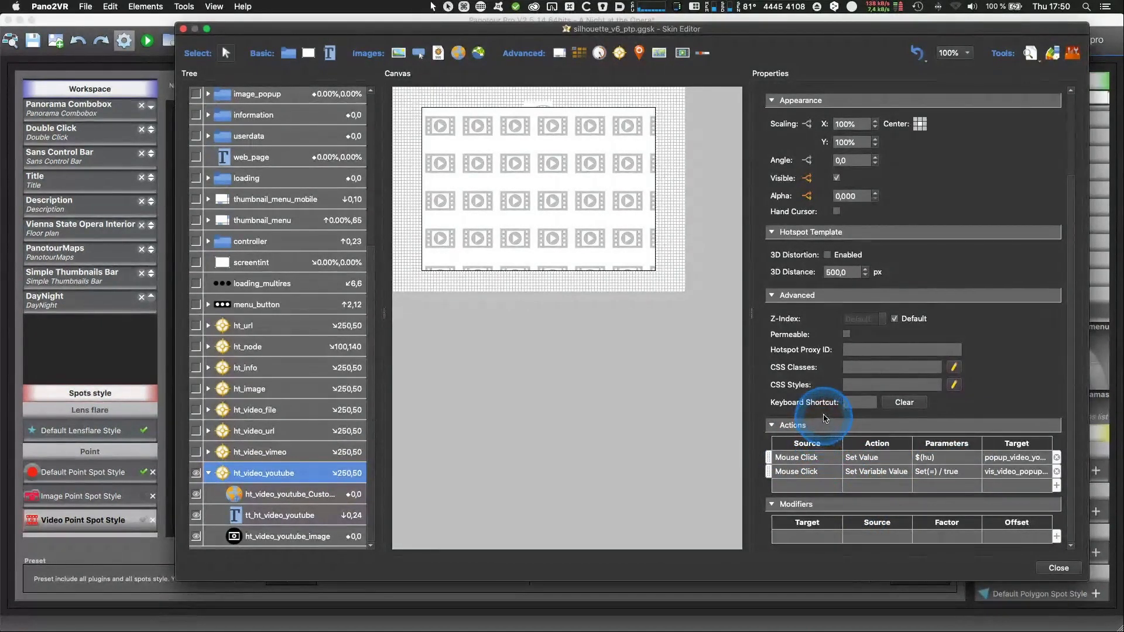
double_click(829, 473)
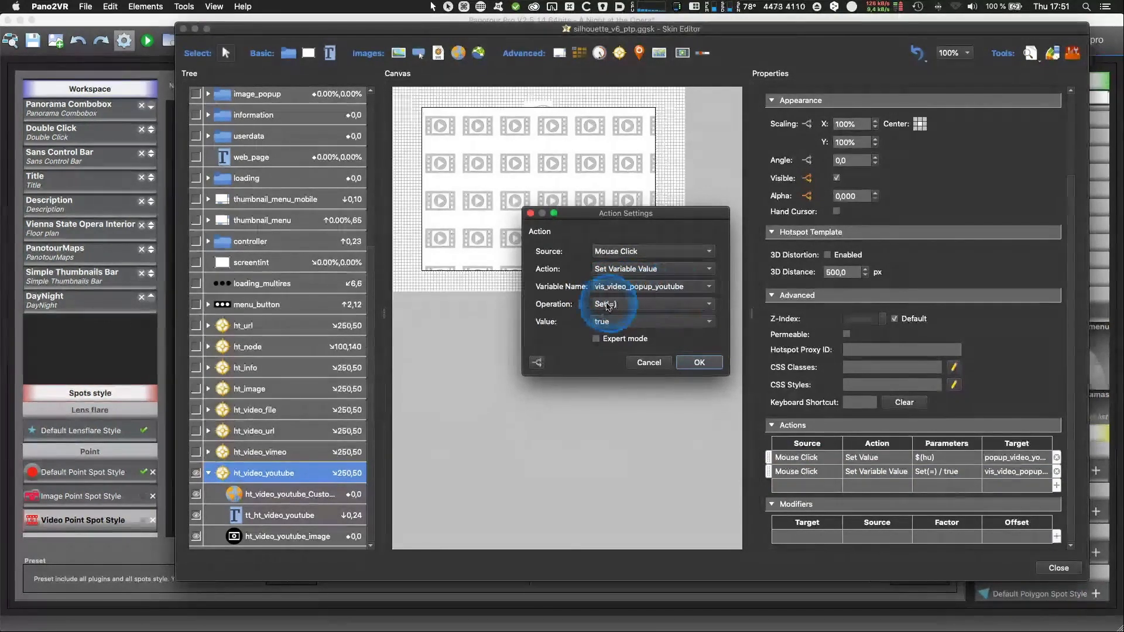
left_click(648, 363)
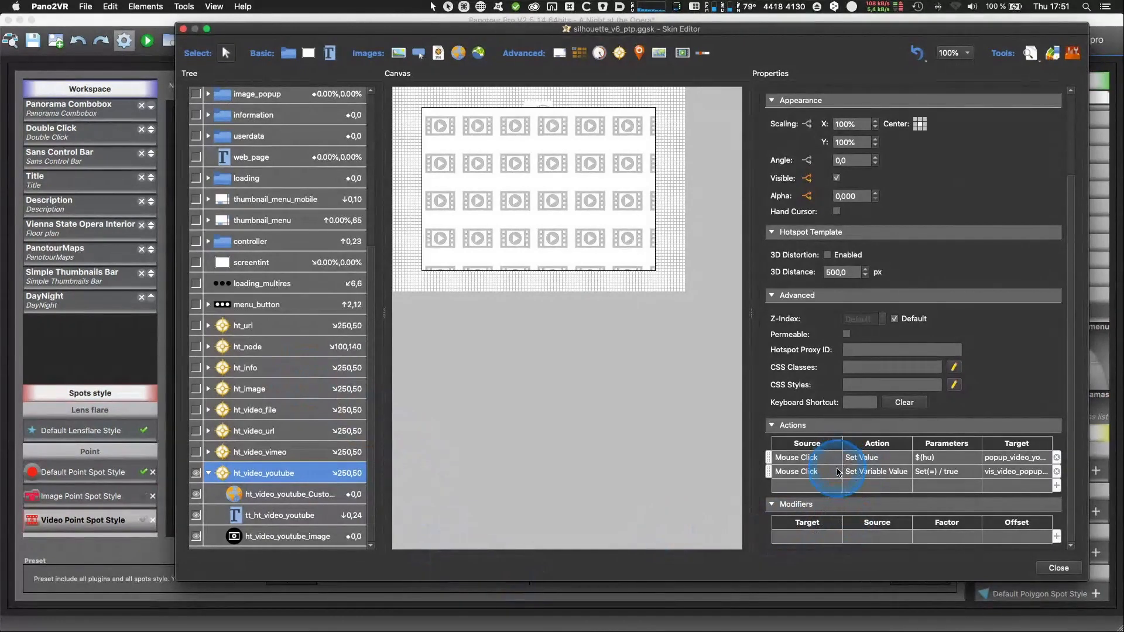
Step: Examine the Visible logic block of the video_popup_youtube container with its vis_video_popup_youtube trigger, and keep the Skin Editor open without saving
scroll(318, 321, "up", 3)
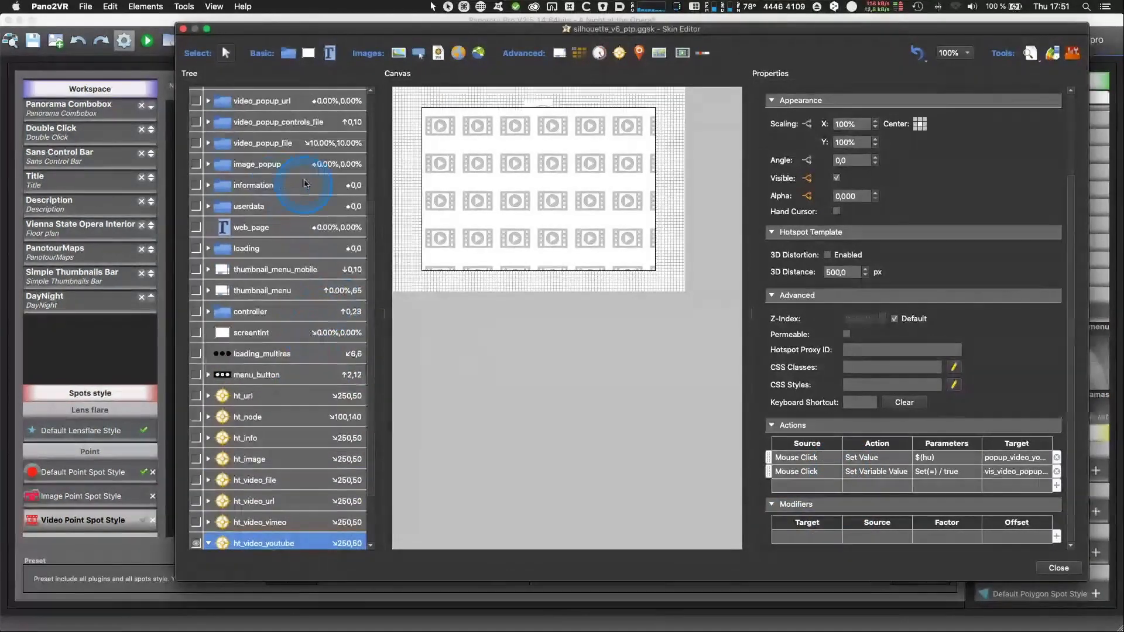
scroll(252, 199, "up", 5)
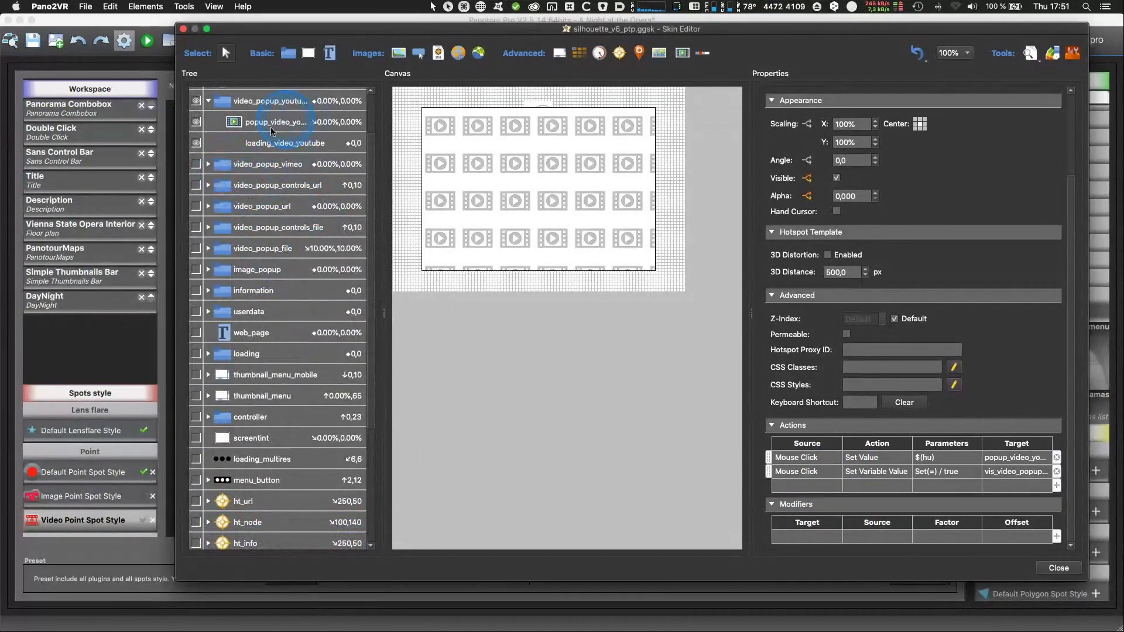
left_click(269, 101)
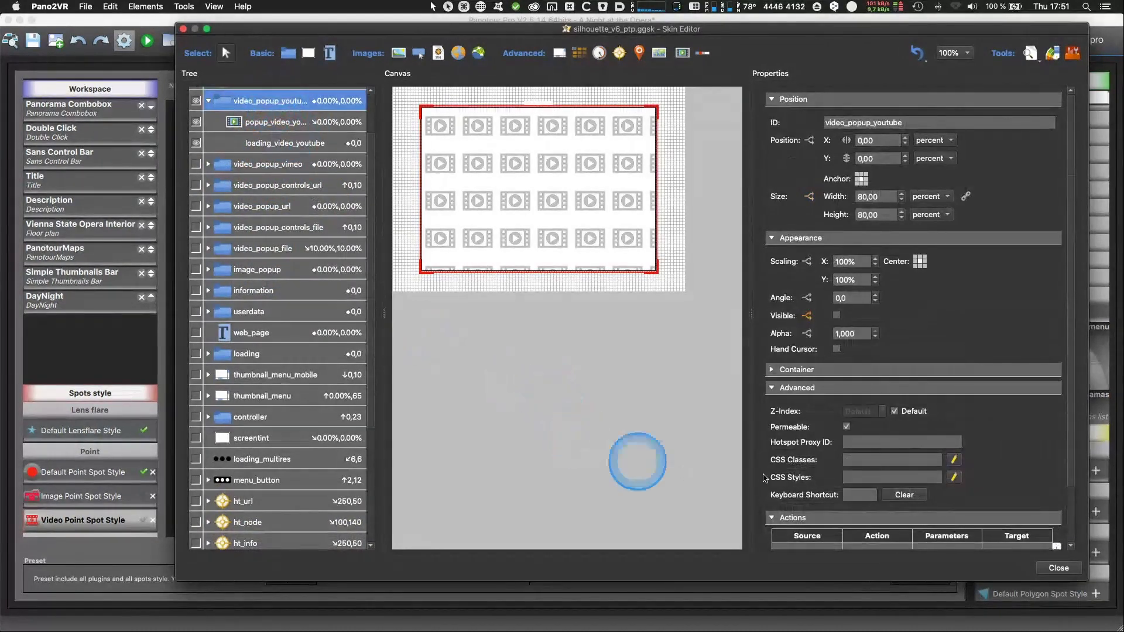
left_click(838, 316)
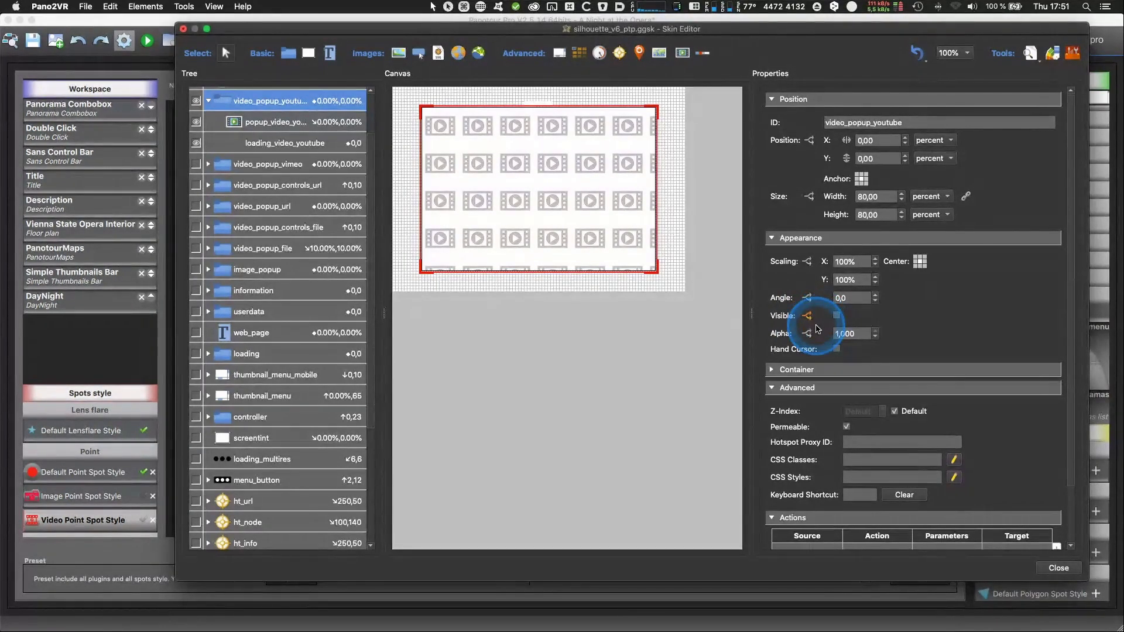
left_click(809, 319)
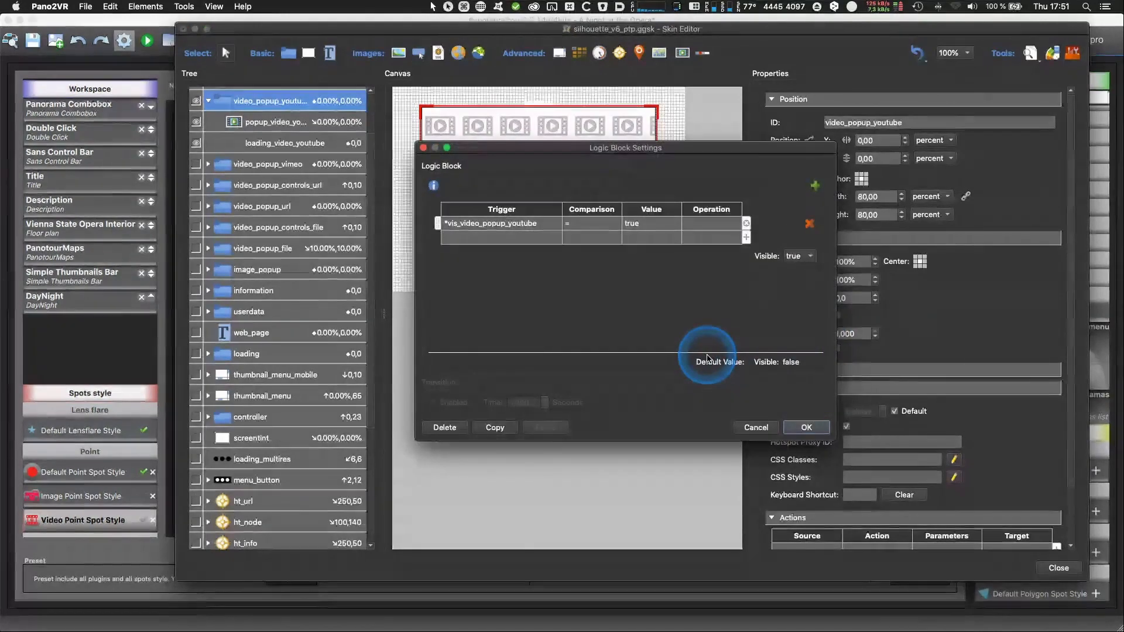
left_click(460, 225)
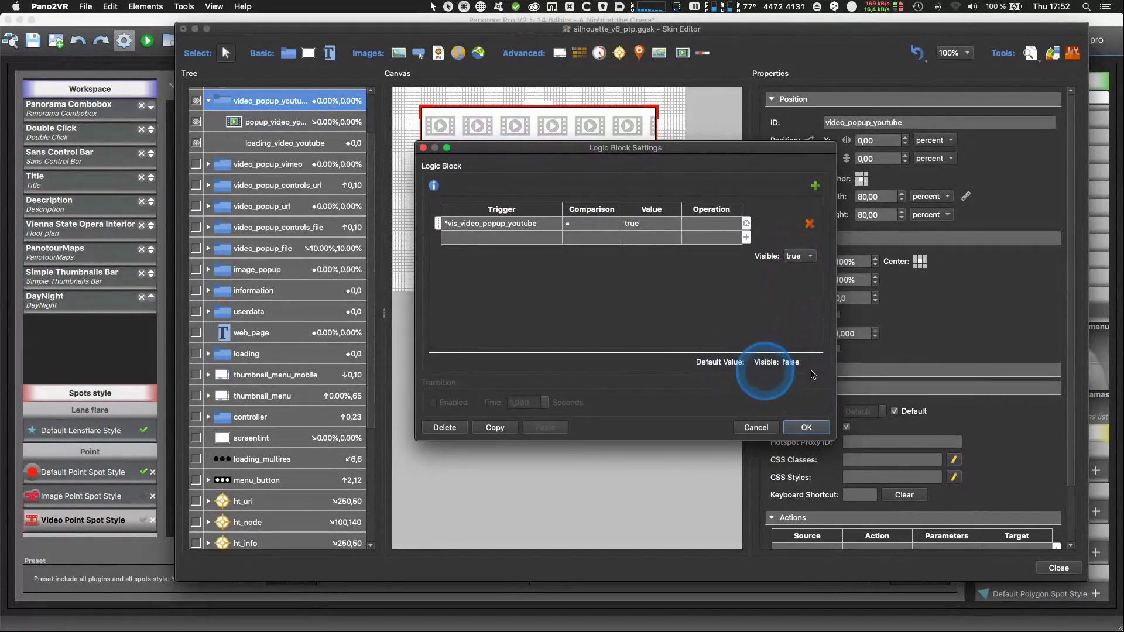
left_click(797, 429)
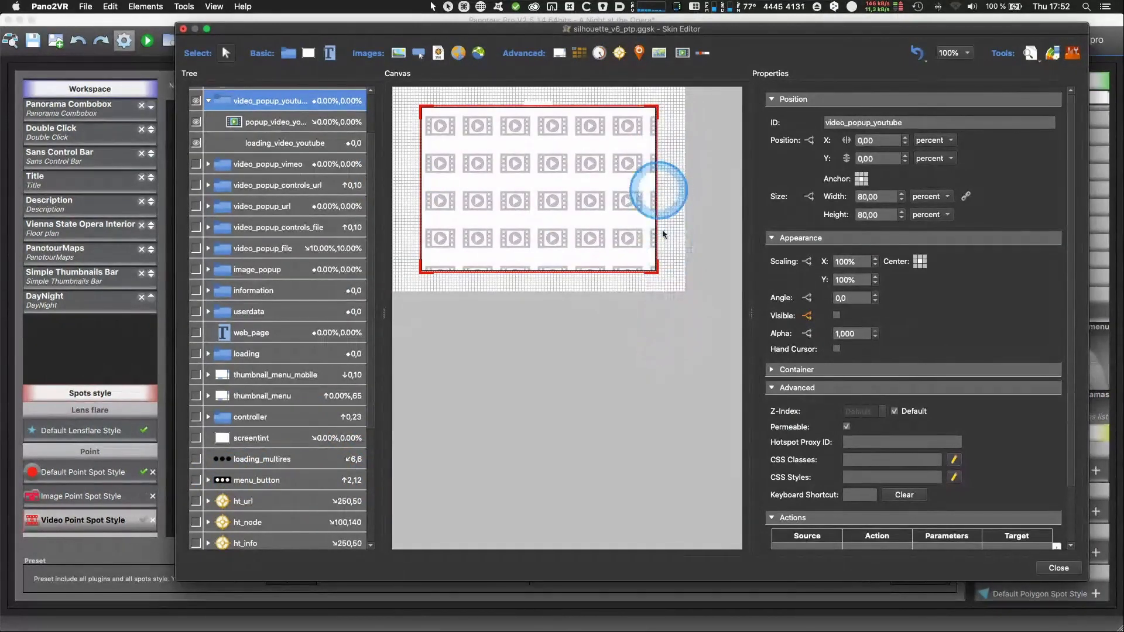
left_click(1058, 567)
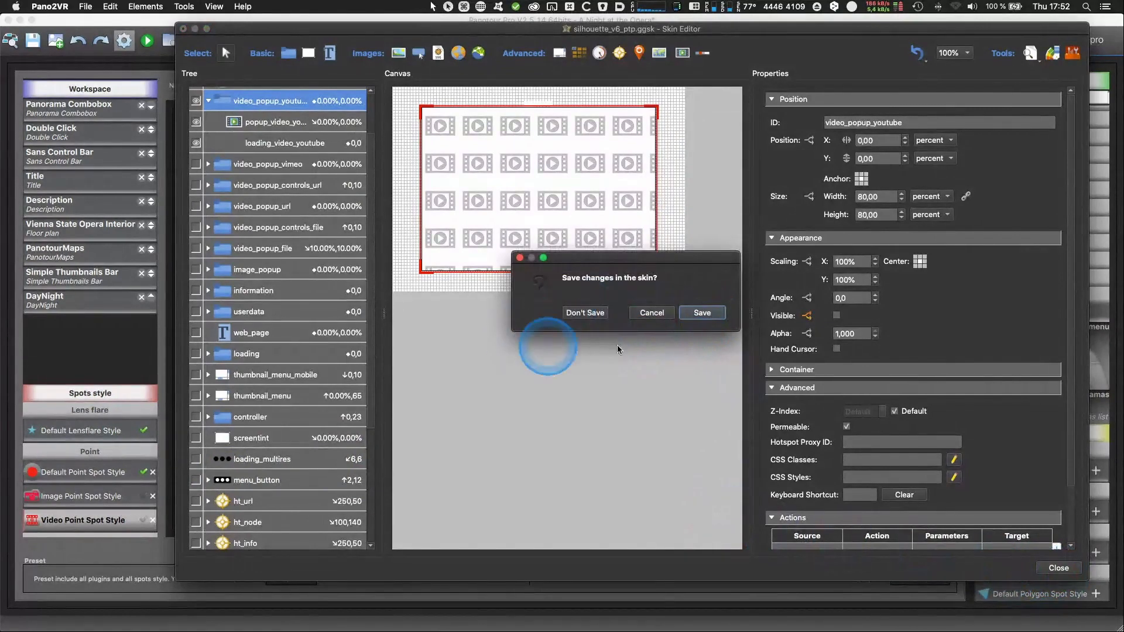
left_click(649, 312)
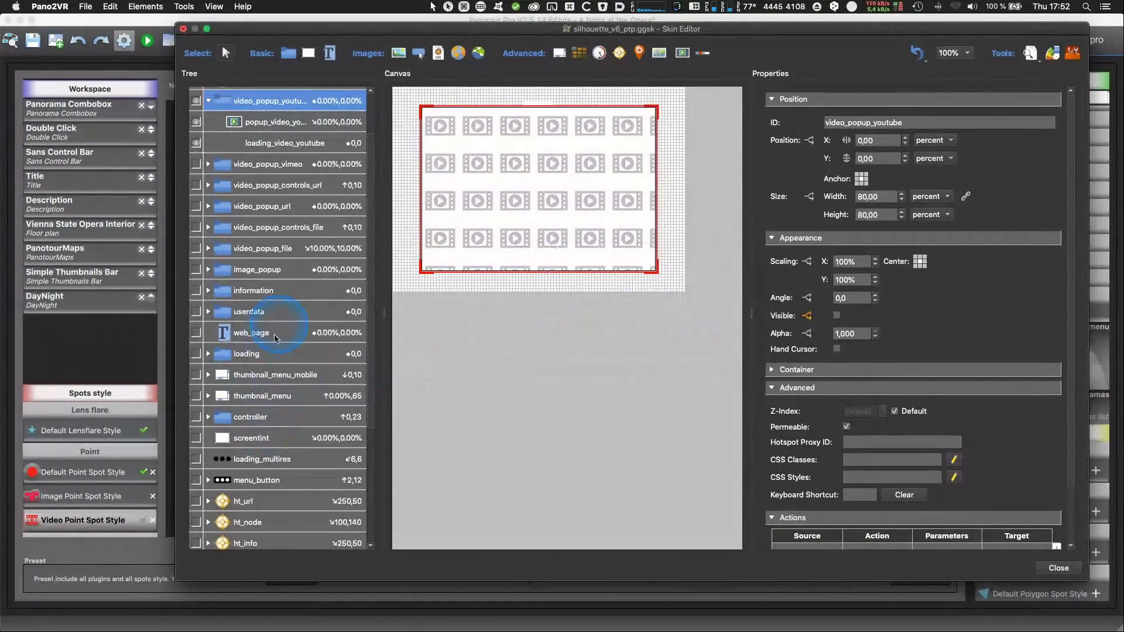
Step: Review the ht_video_youtube hotspot template's properties again, down to its mouse-click actions
scroll(281, 409, "down", 5)
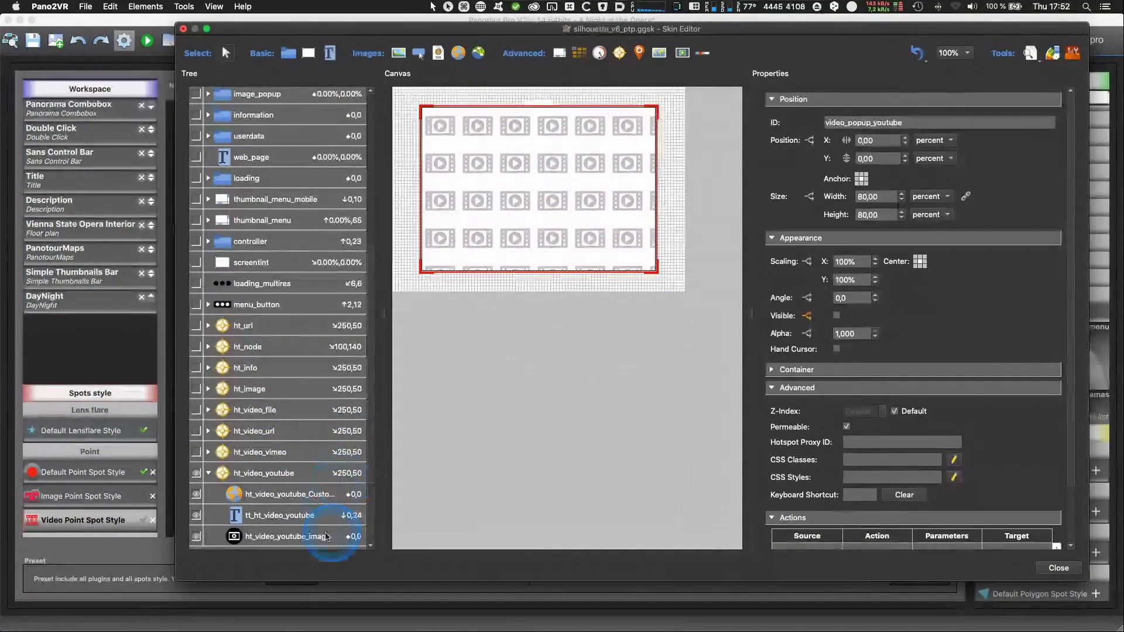
left_click(261, 475)
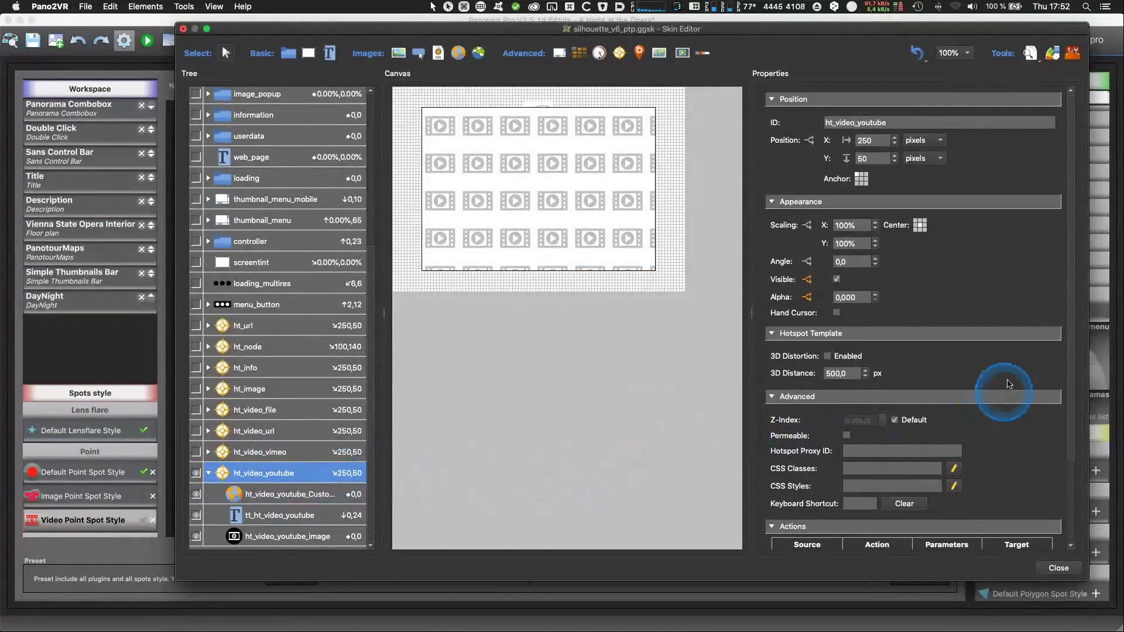
scroll(1033, 386, "down", 4)
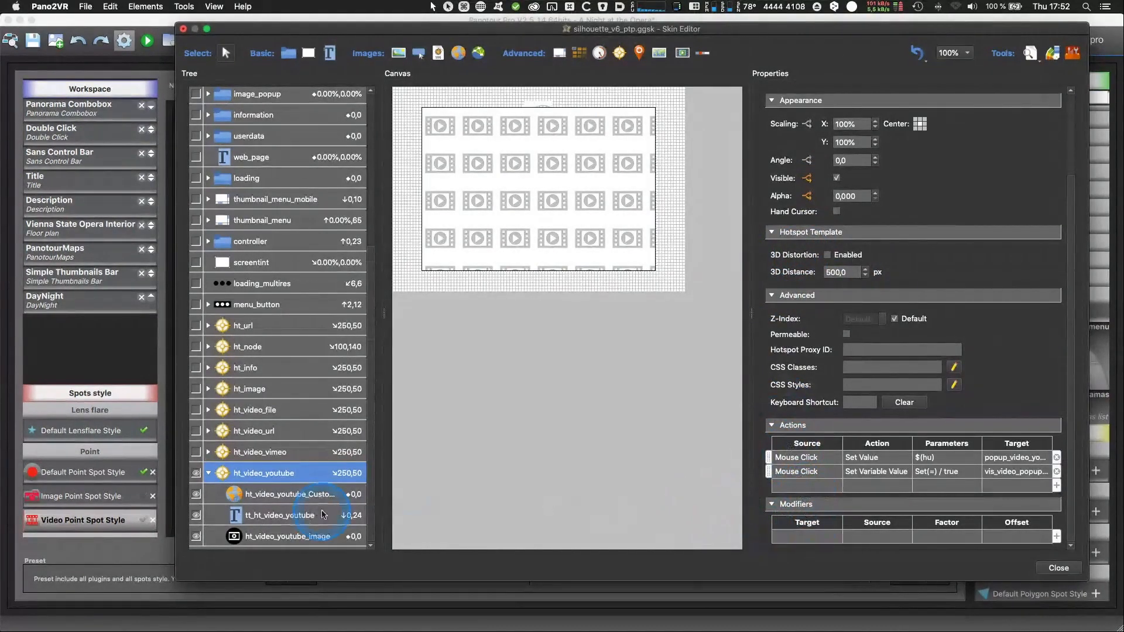
Step: Select the tt_ht_video_youtube text element and hide the video_popup_youtube container that covers it on the canvas
left_click(260, 516)
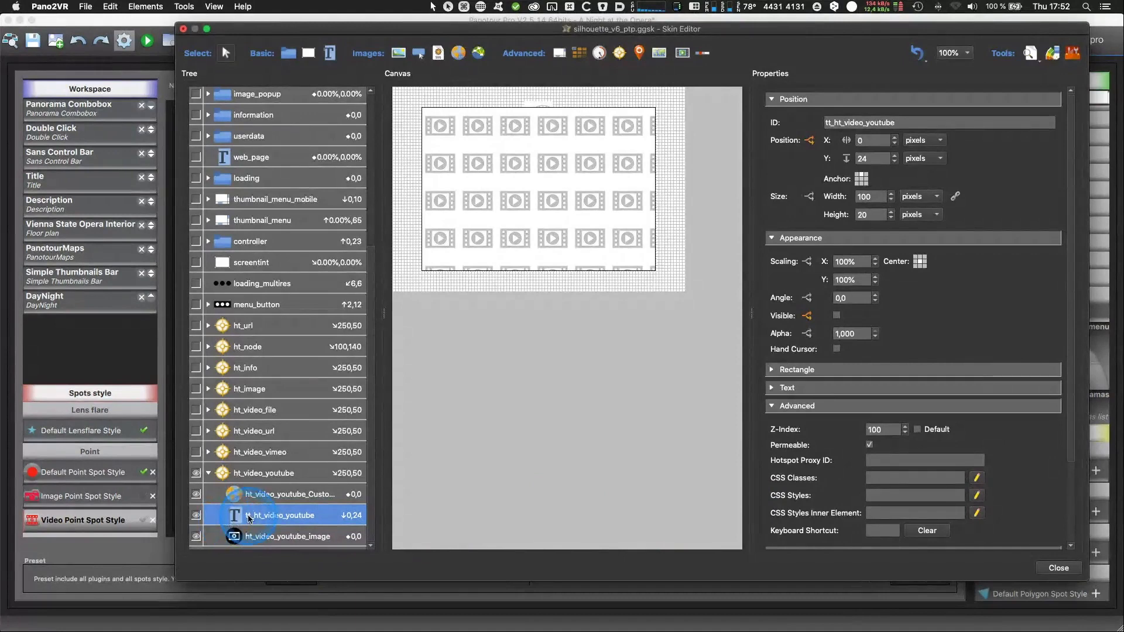
scroll(258, 267, "up", 10)
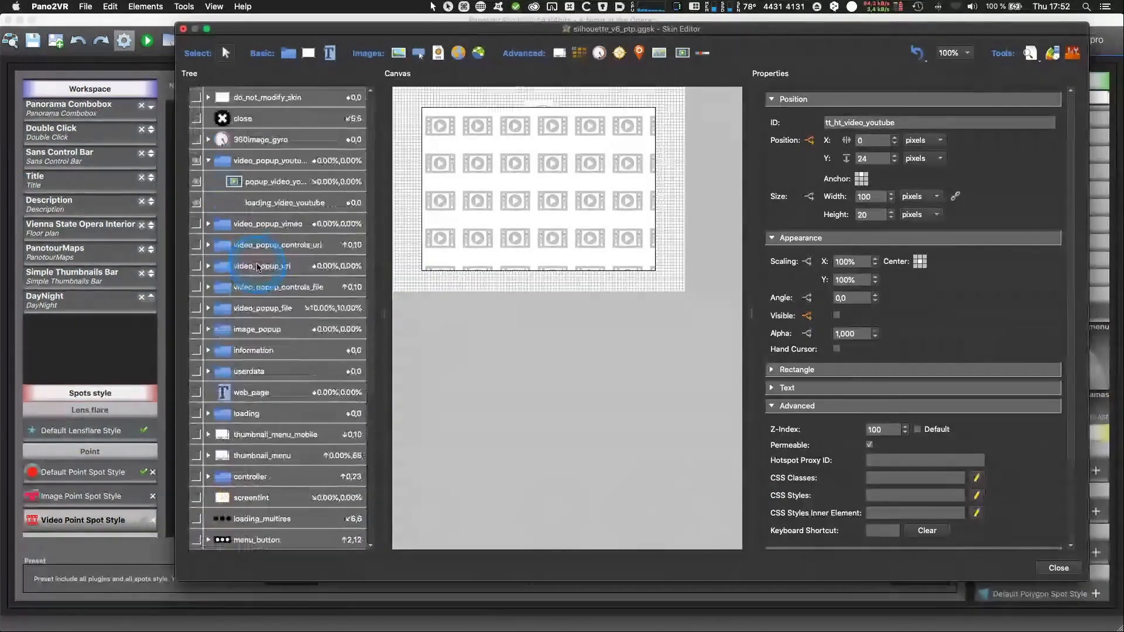
left_click(198, 160)
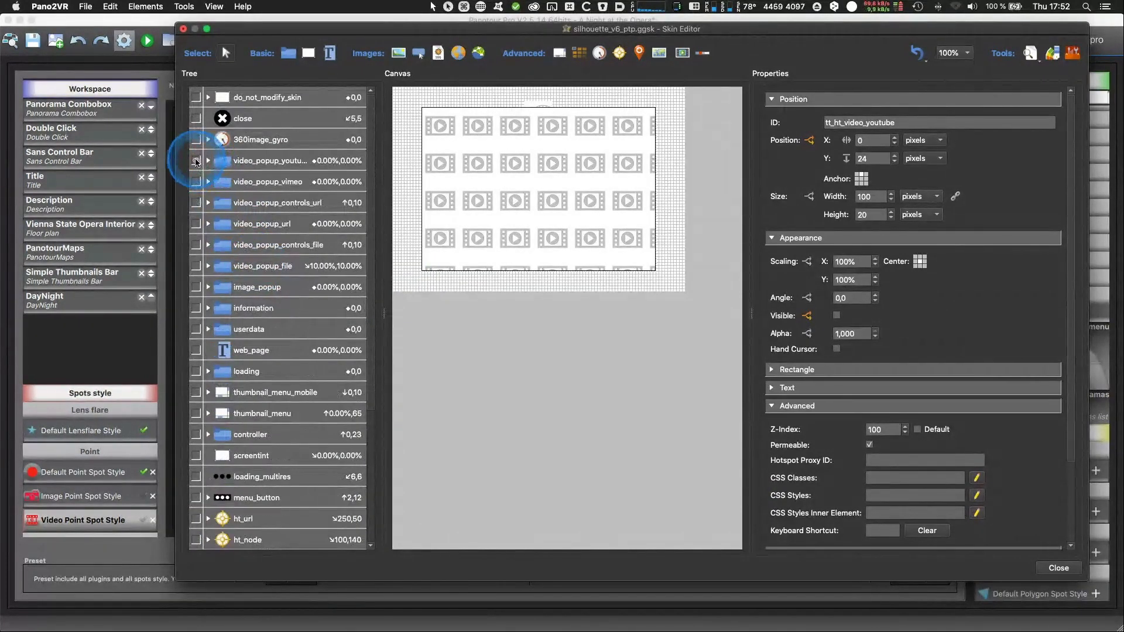
left_click(196, 162)
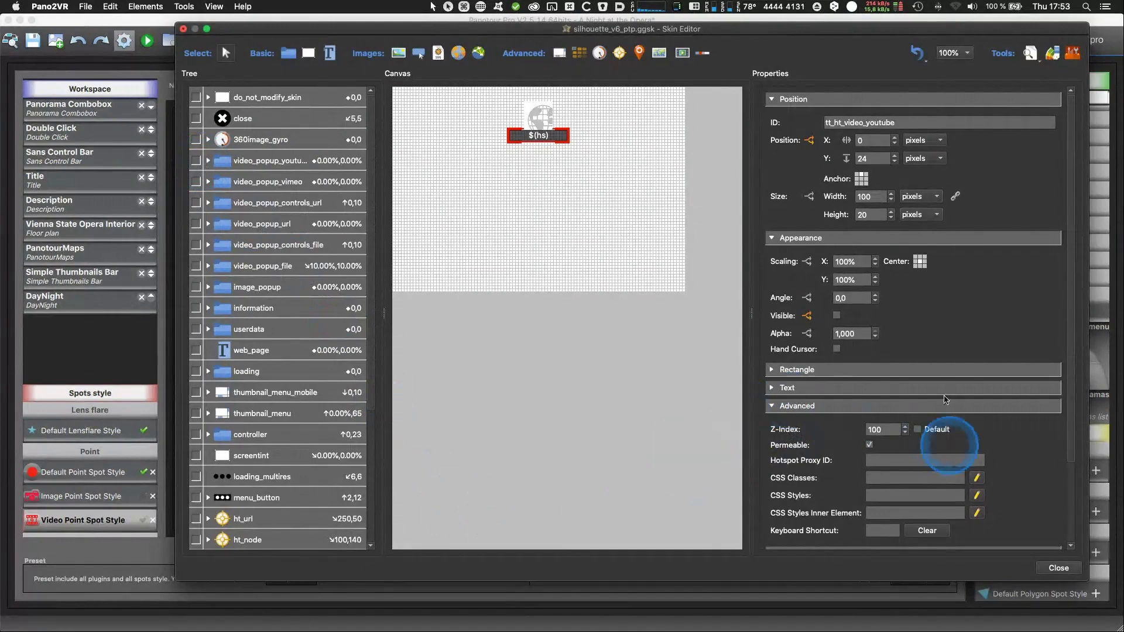
Step: Examine the Visible logic block of tt_ht_video_youtube with its Mouse Over Parent and hotspot title triggers, and cancel out of it
left_click(835, 316)
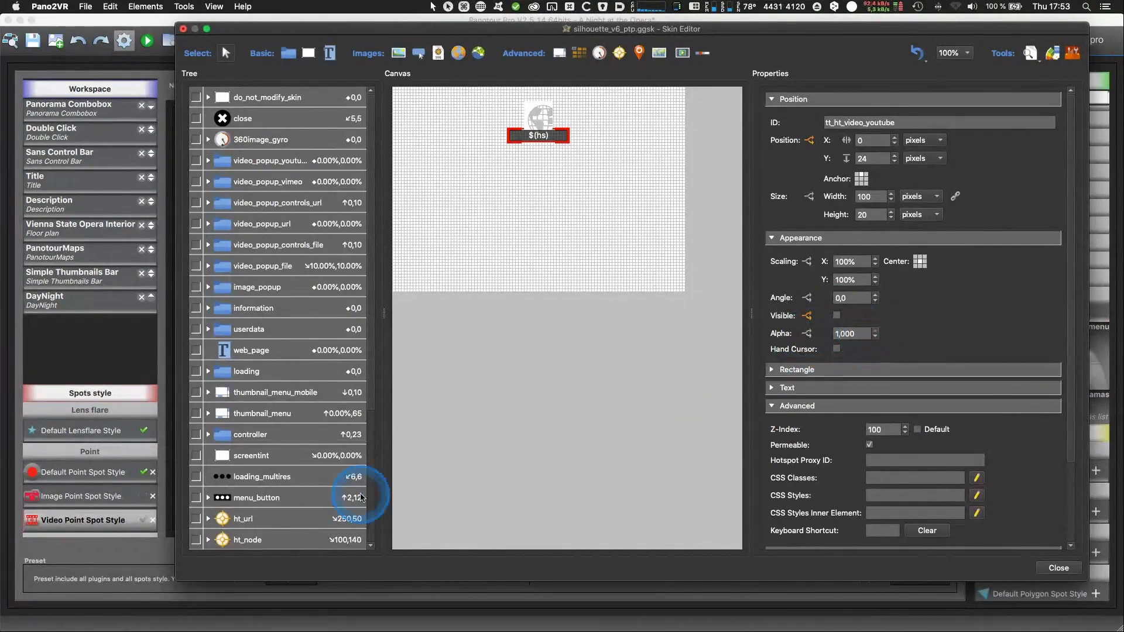
scroll(296, 515, "down", 5)
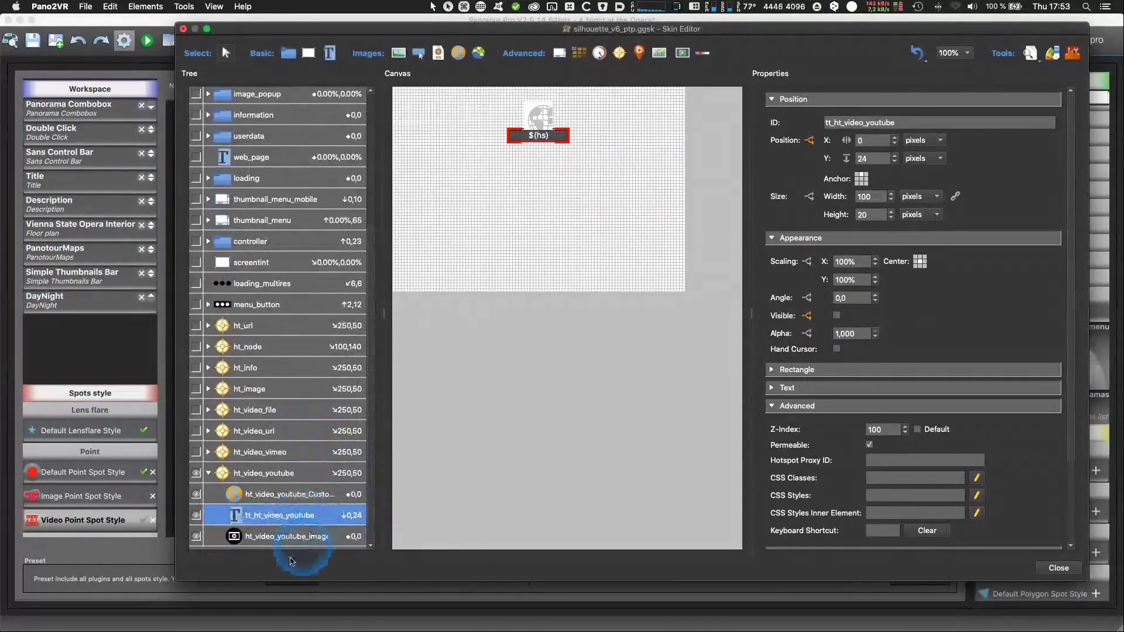
left_click(807, 315)
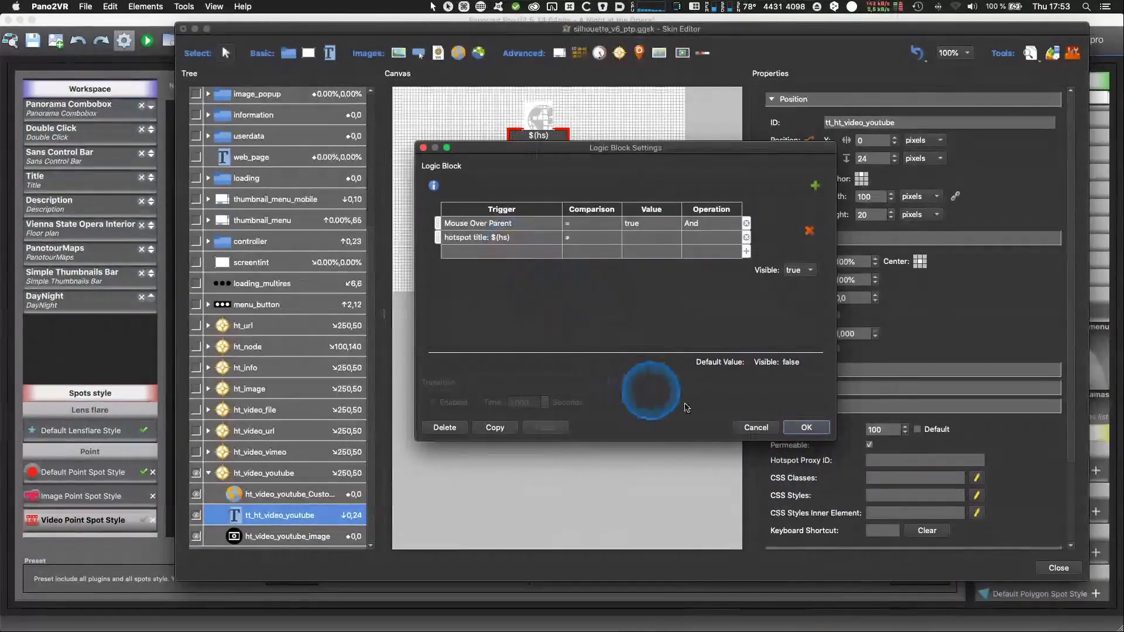
left_click(756, 428)
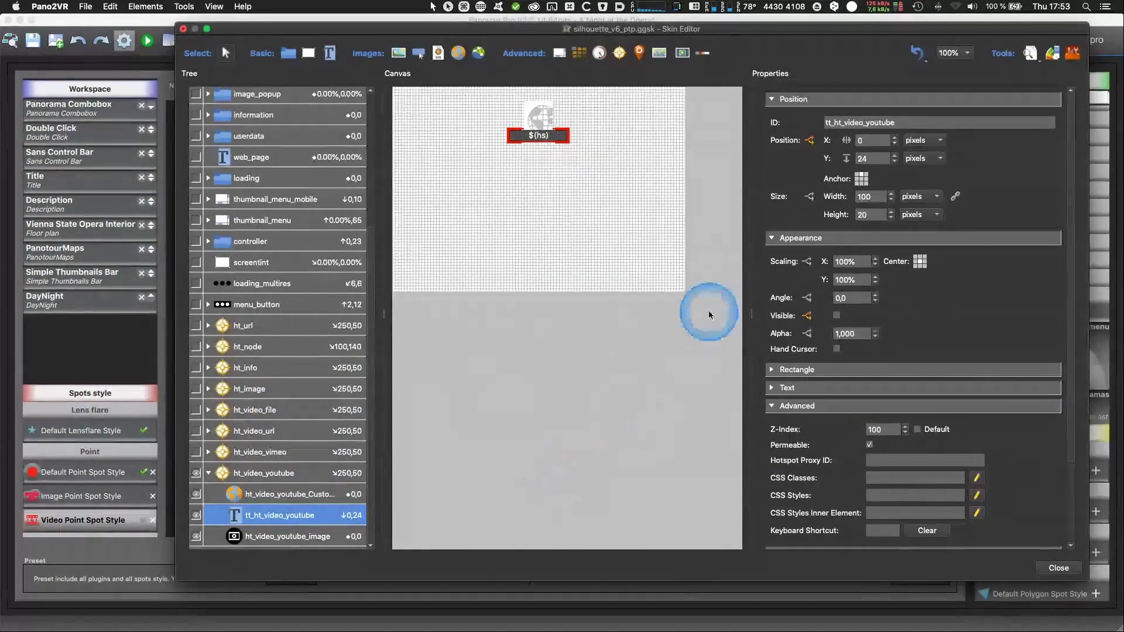
Step: Examine the Position logic block of tt_ht_video_youtube and browse the Player, Mouse, View and Tour (Pro) options for its Has Touch trigger
left_click(808, 140)
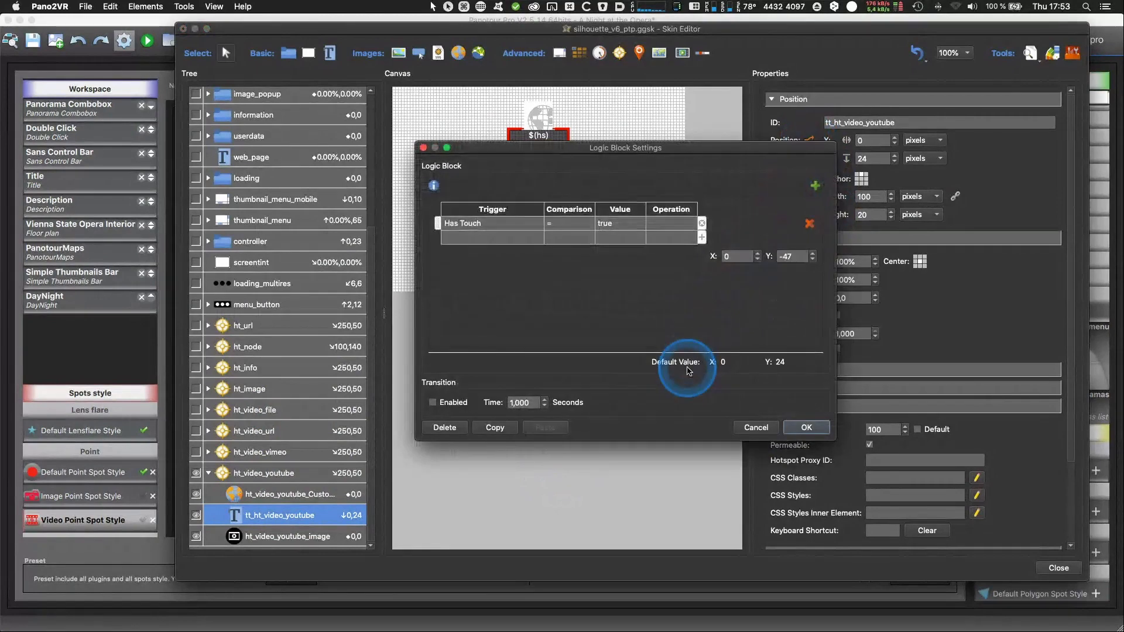
left_click_drag(541, 151, 593, 213)
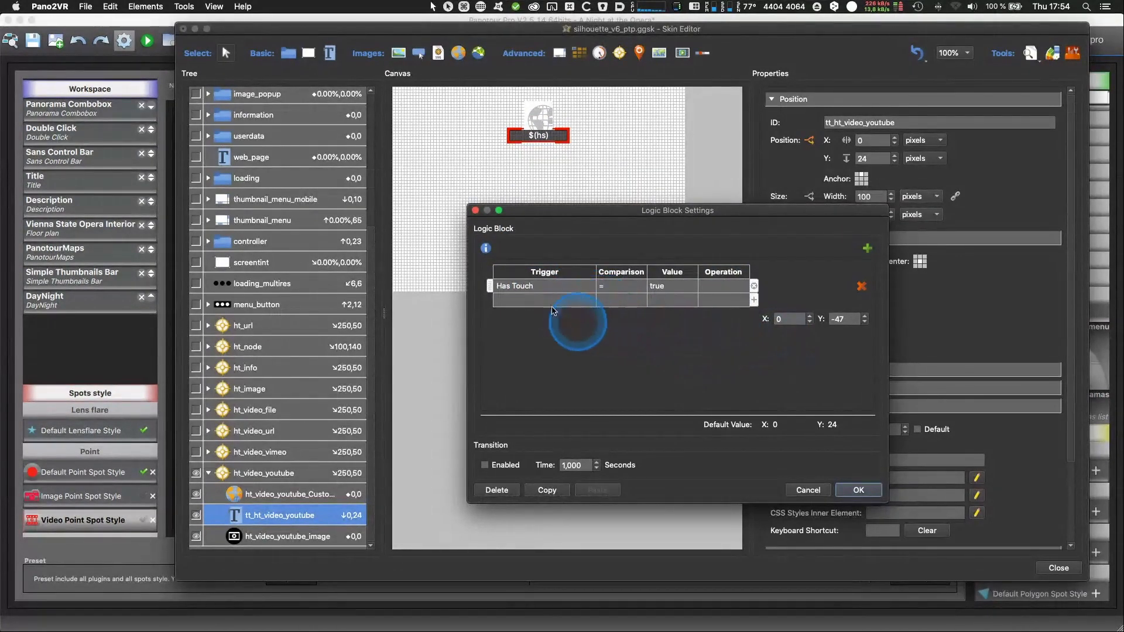
left_click(567, 287)
mouse_move(564, 290)
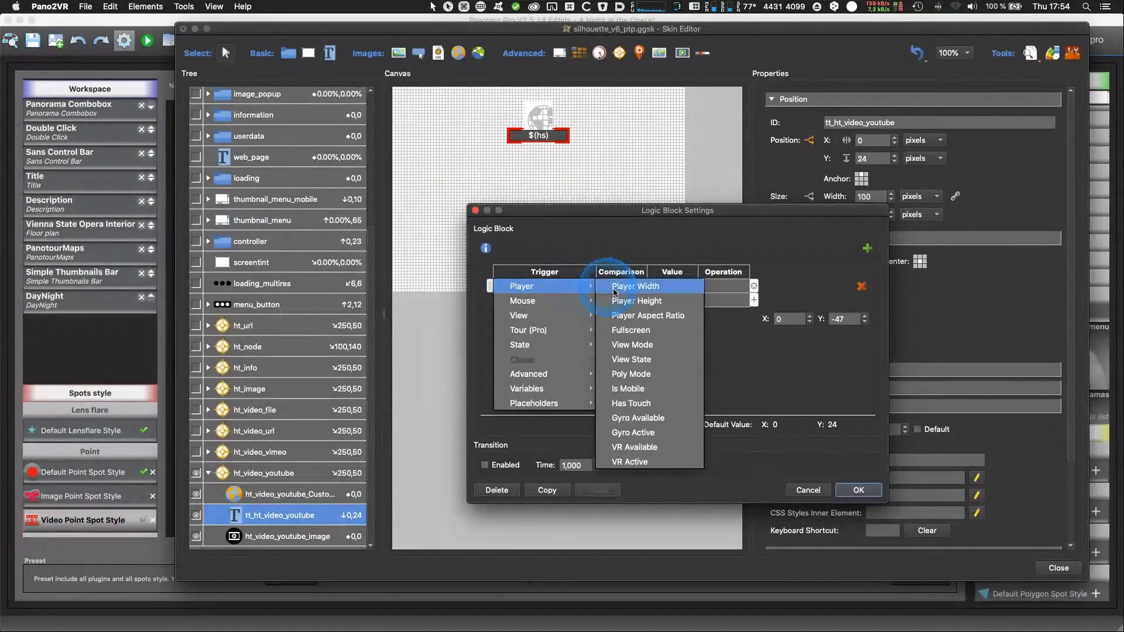
left_click(561, 303)
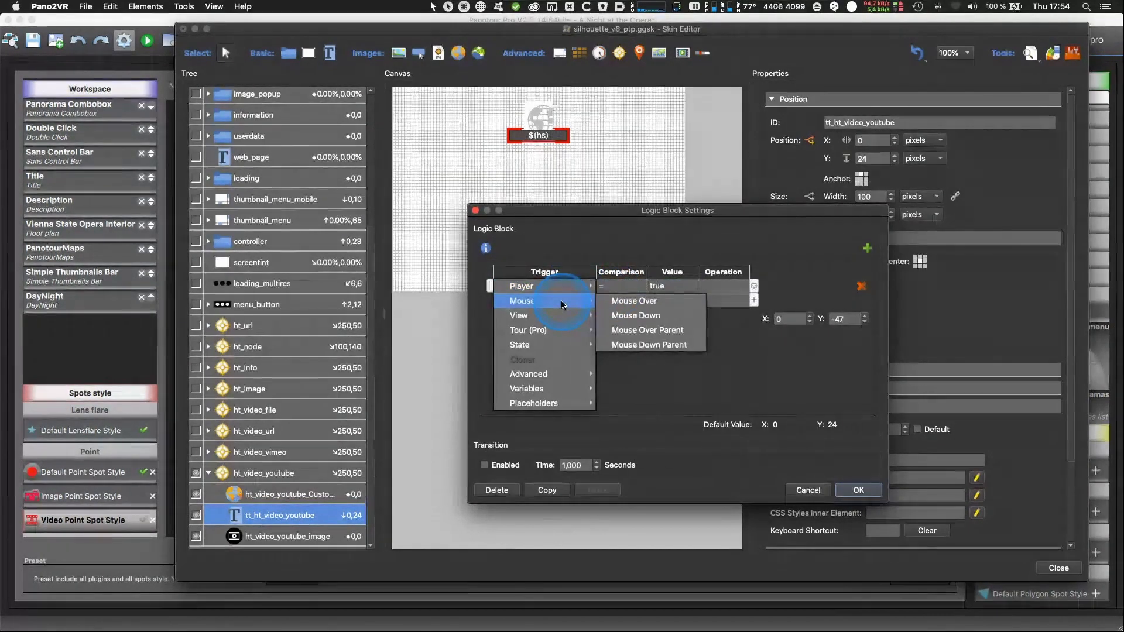
left_click(559, 315)
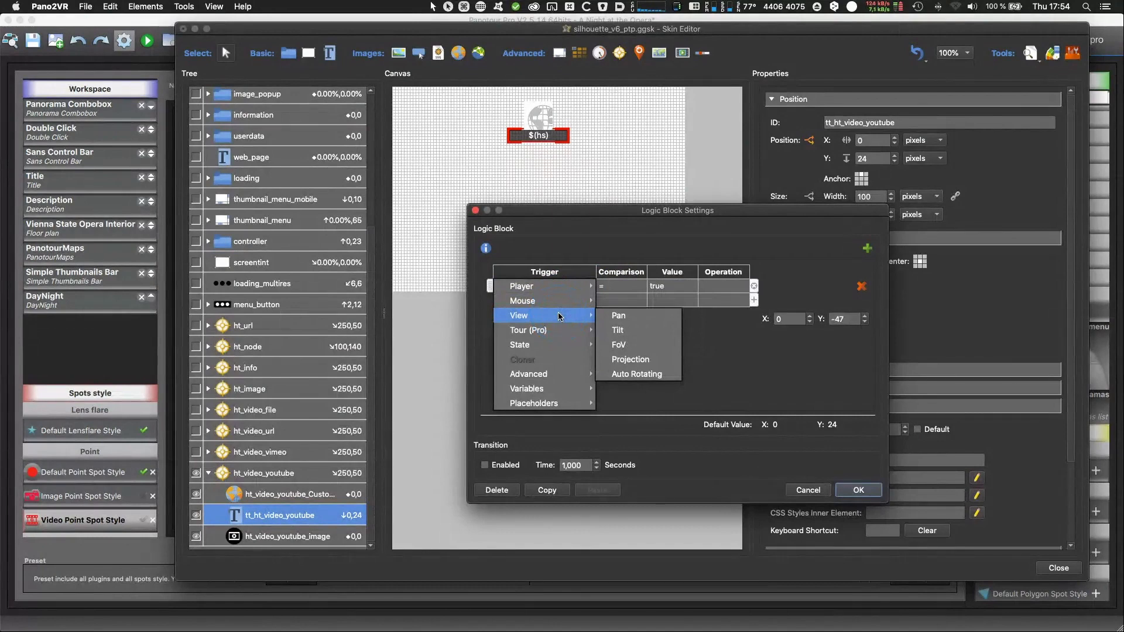
left_click(560, 331)
left_click(643, 350)
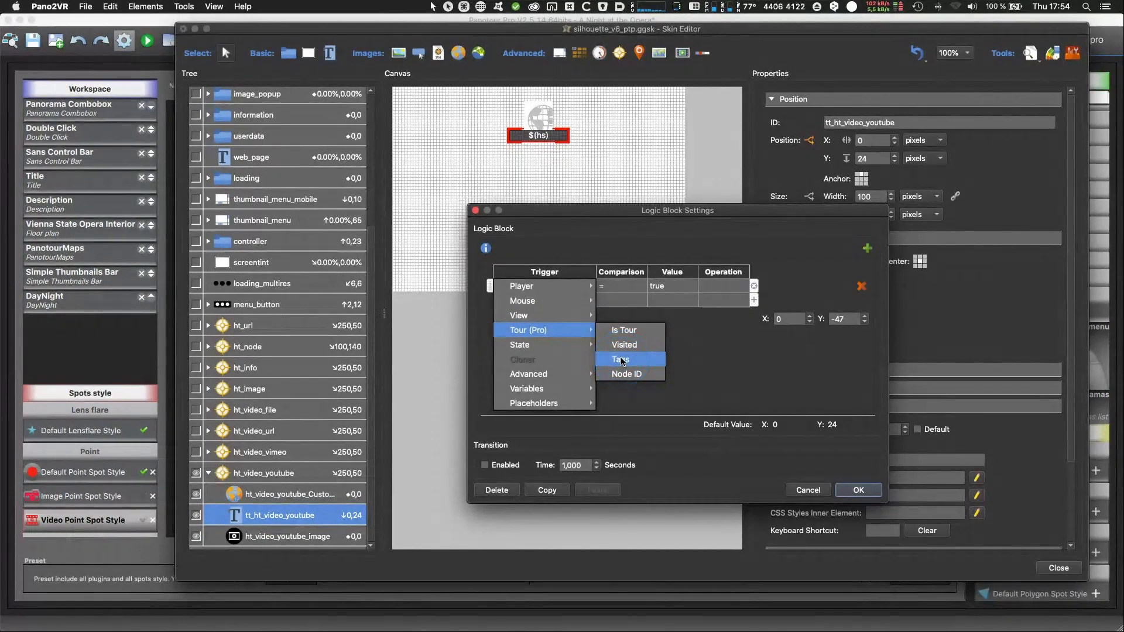
Step: Browse the State, Advanced and Placeholders trigger options, including the Hotspots and Node placeholders, and cancel the Position logic block unchanged
mouse_move(556, 348)
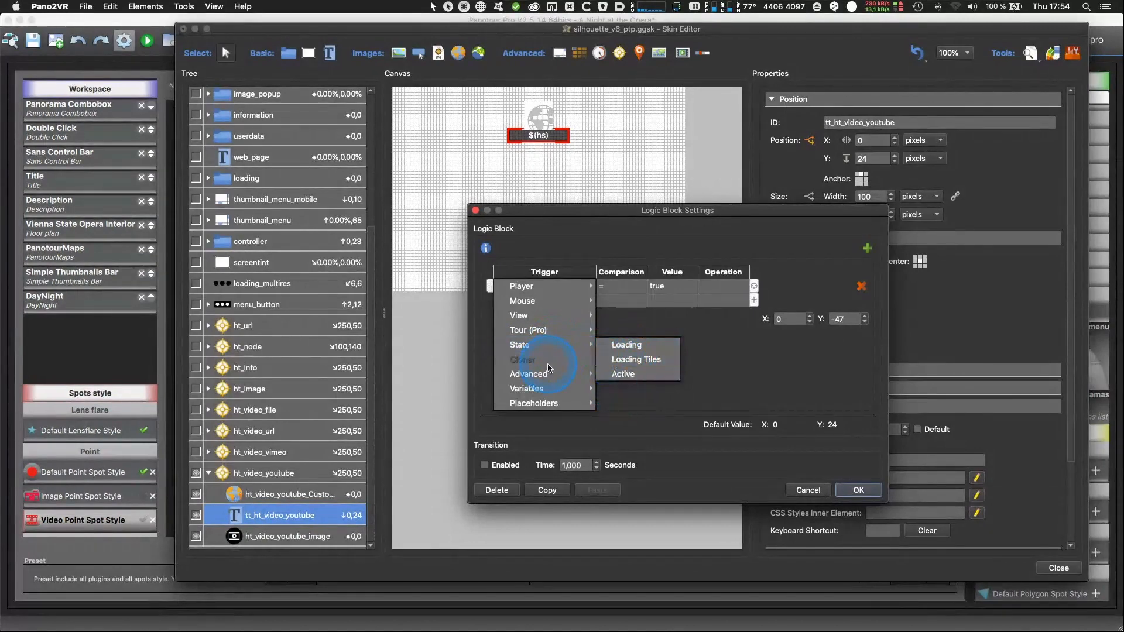
mouse_move(556, 375)
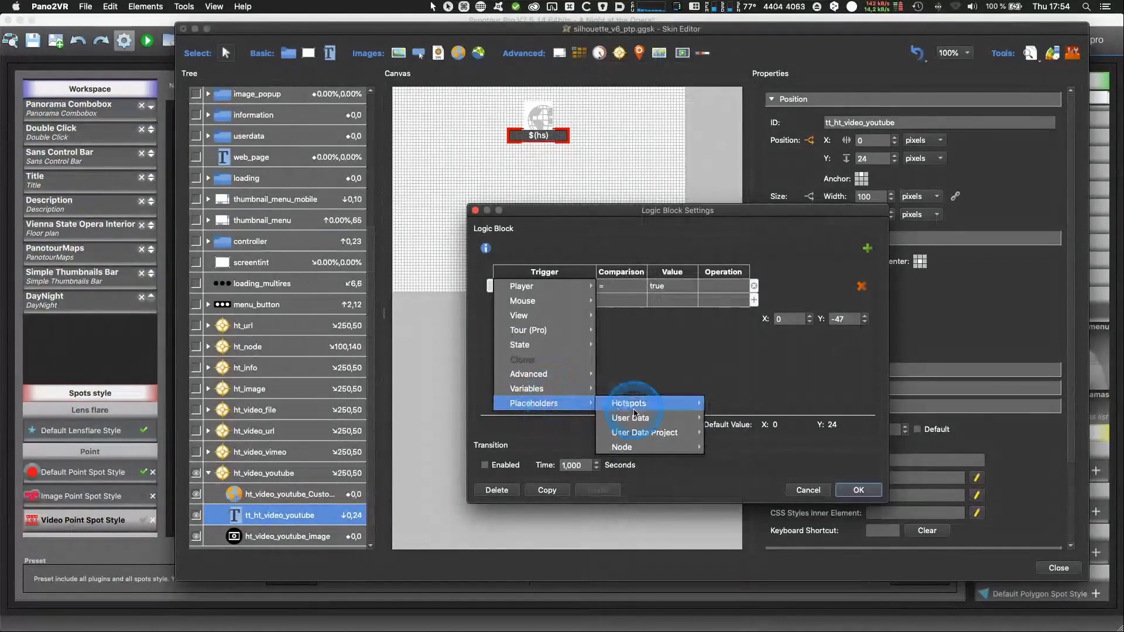
mouse_move(629, 404)
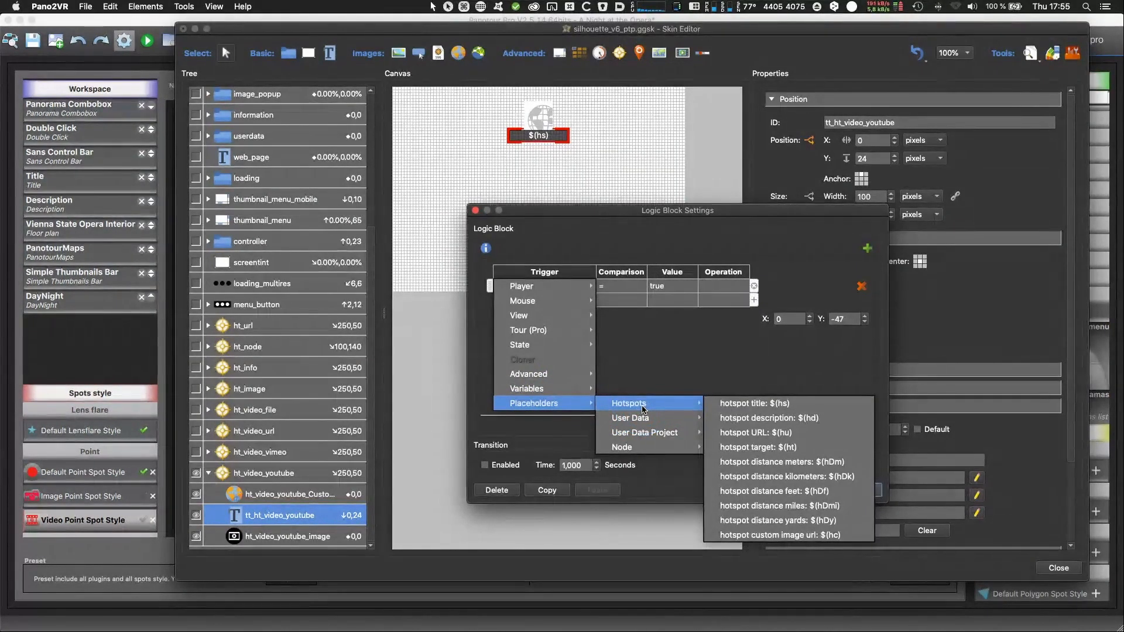
left_click(787, 480)
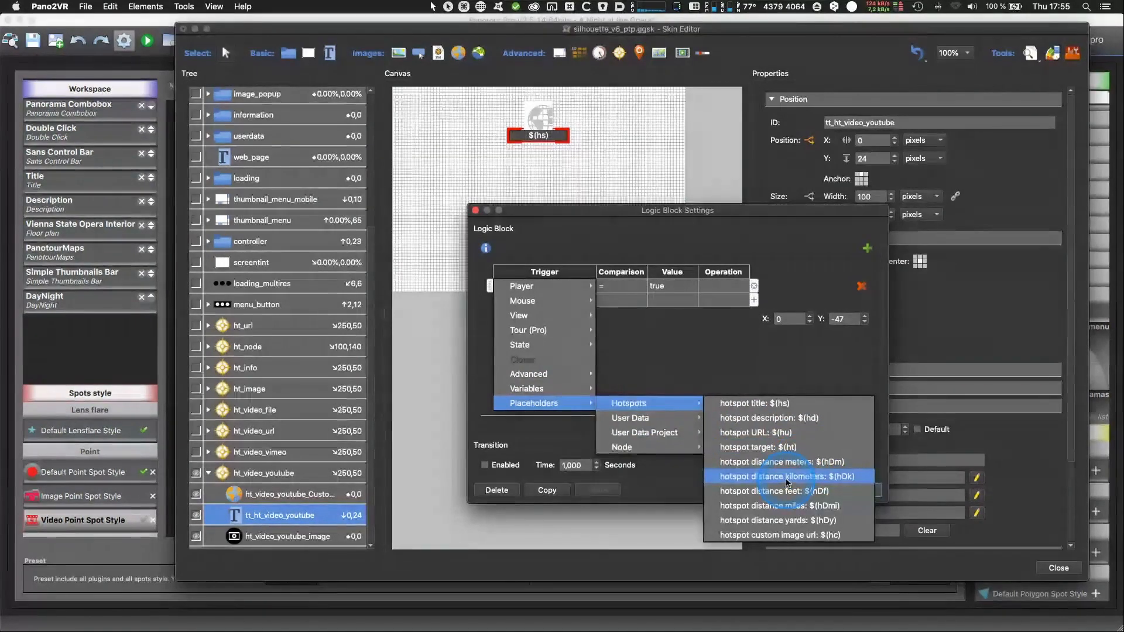
left_click(660, 419)
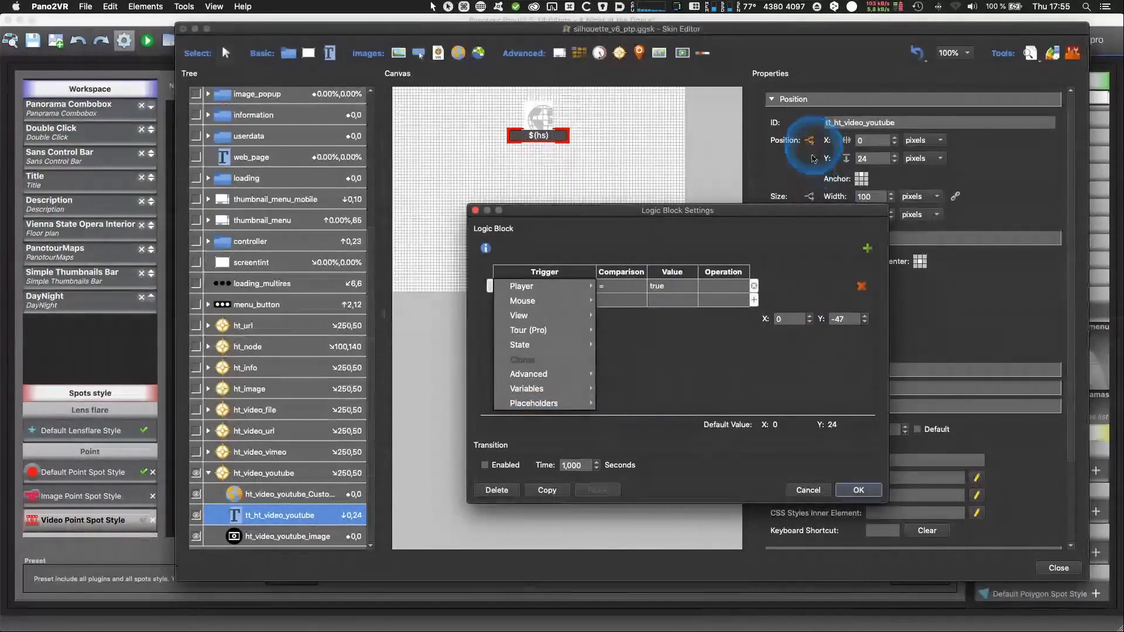
mouse_move(544, 403)
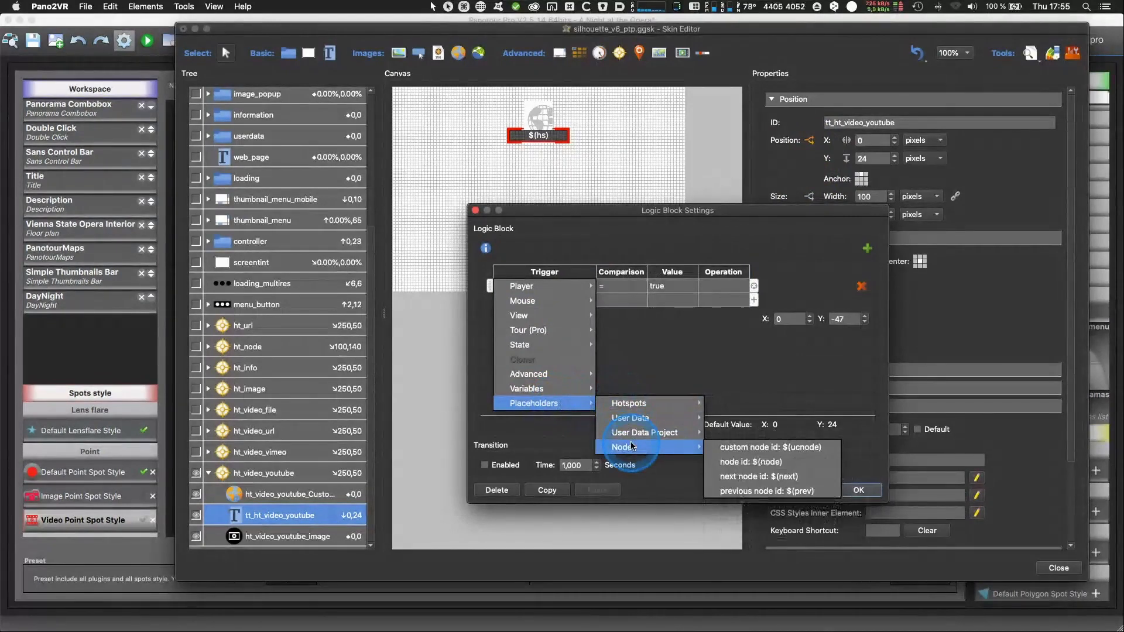
mouse_move(634, 436)
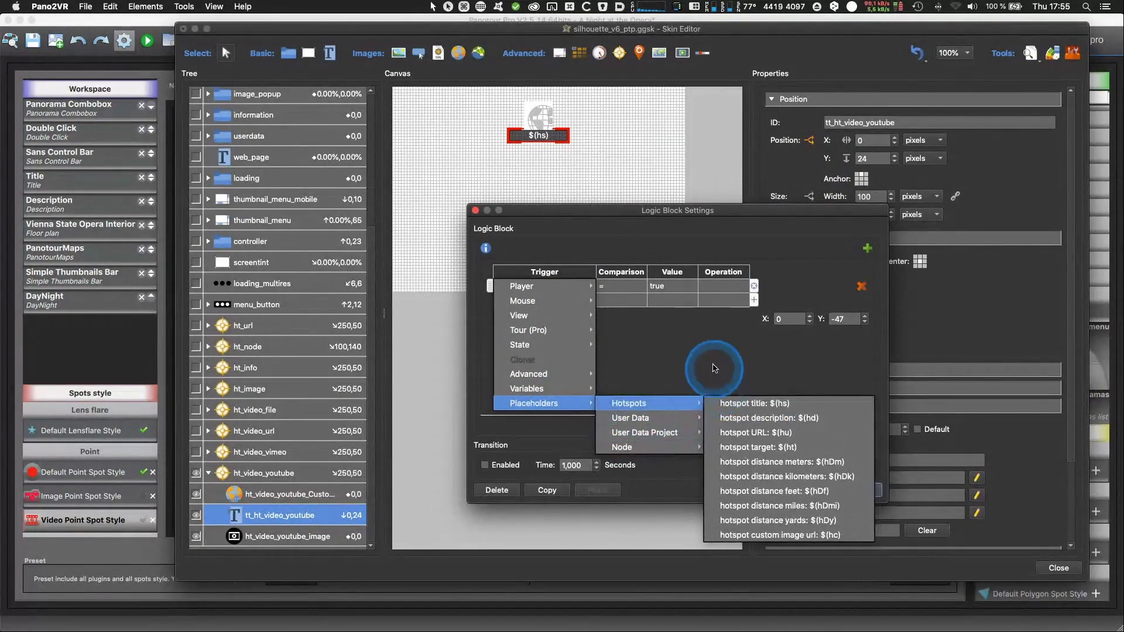
left_click(667, 213)
left_click_drag(667, 213, 650, 180)
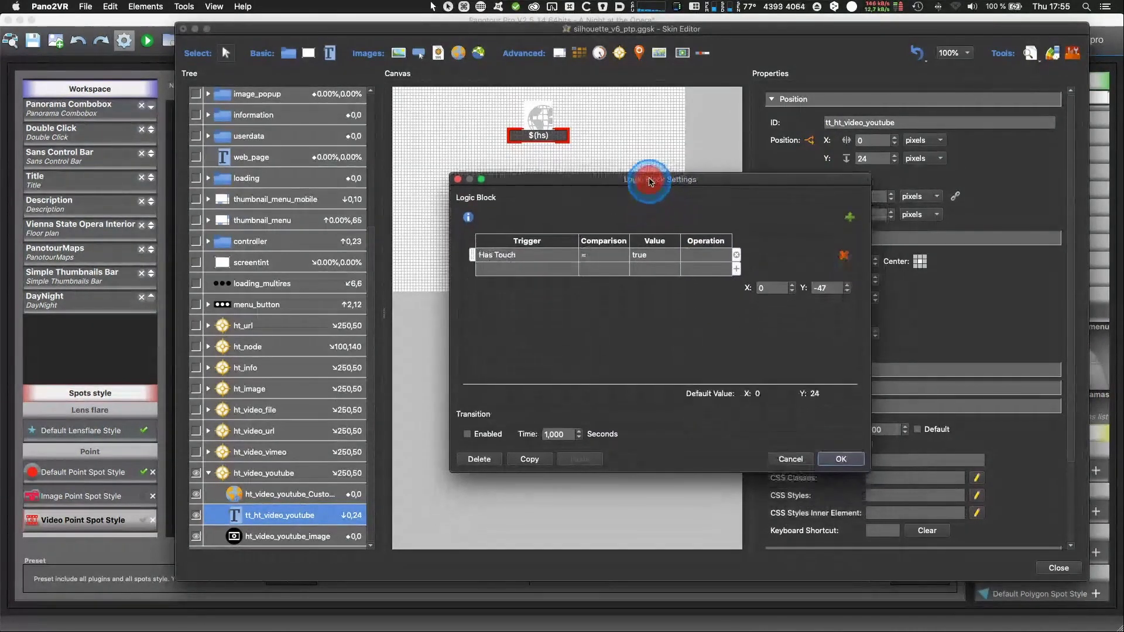
left_click(790, 456)
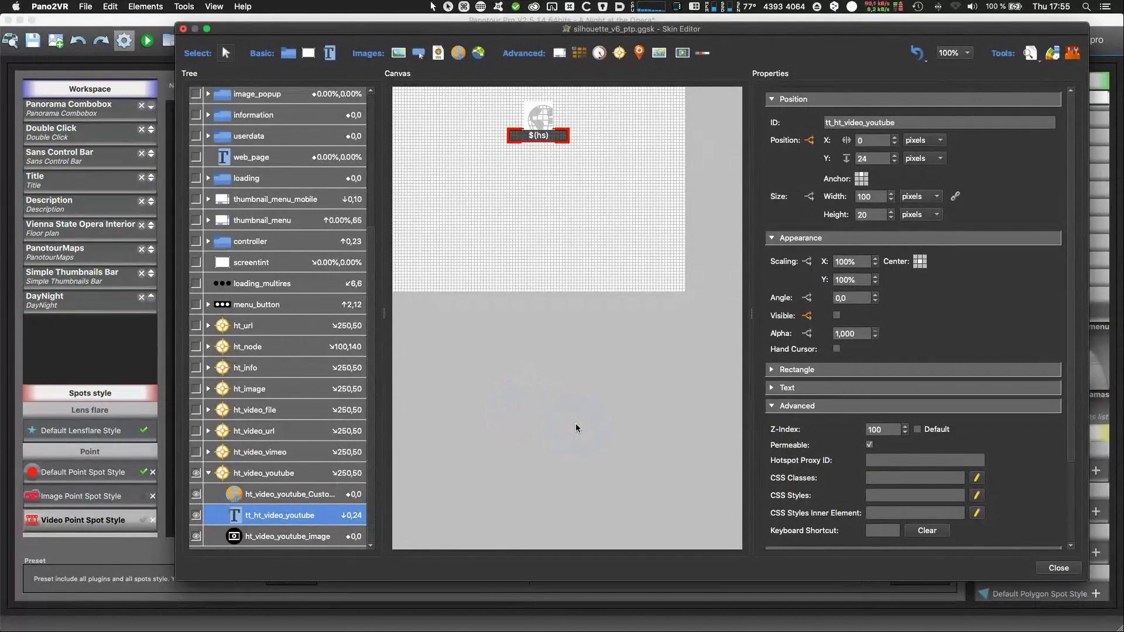
Step: Close the Skin Editor and discard the changes to the skin
left_click(1055, 568)
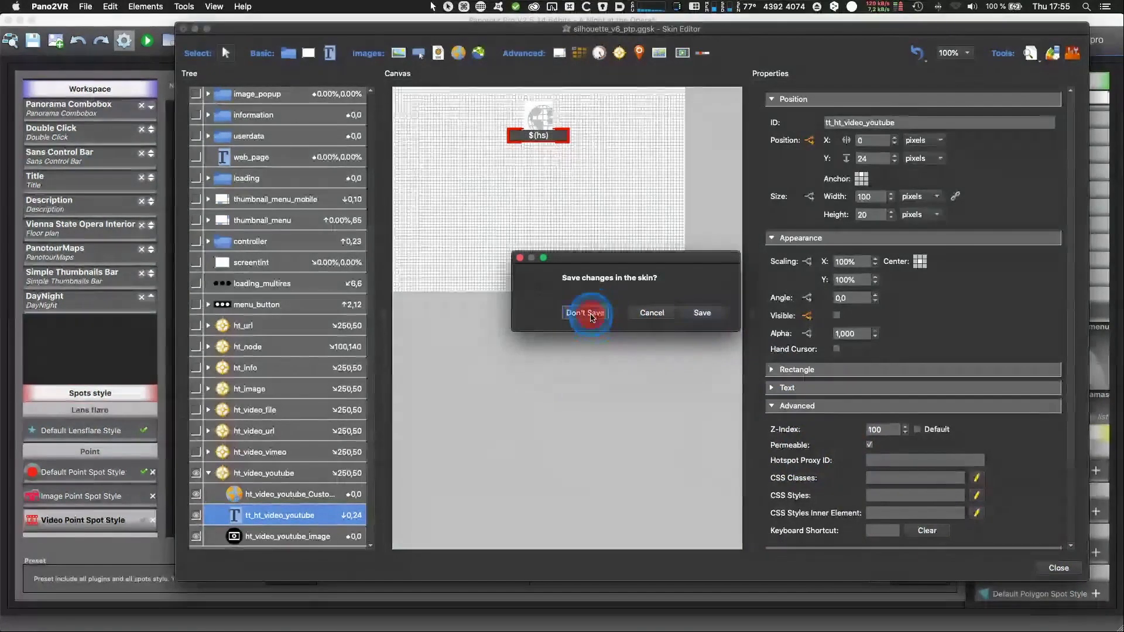
left_click(649, 315)
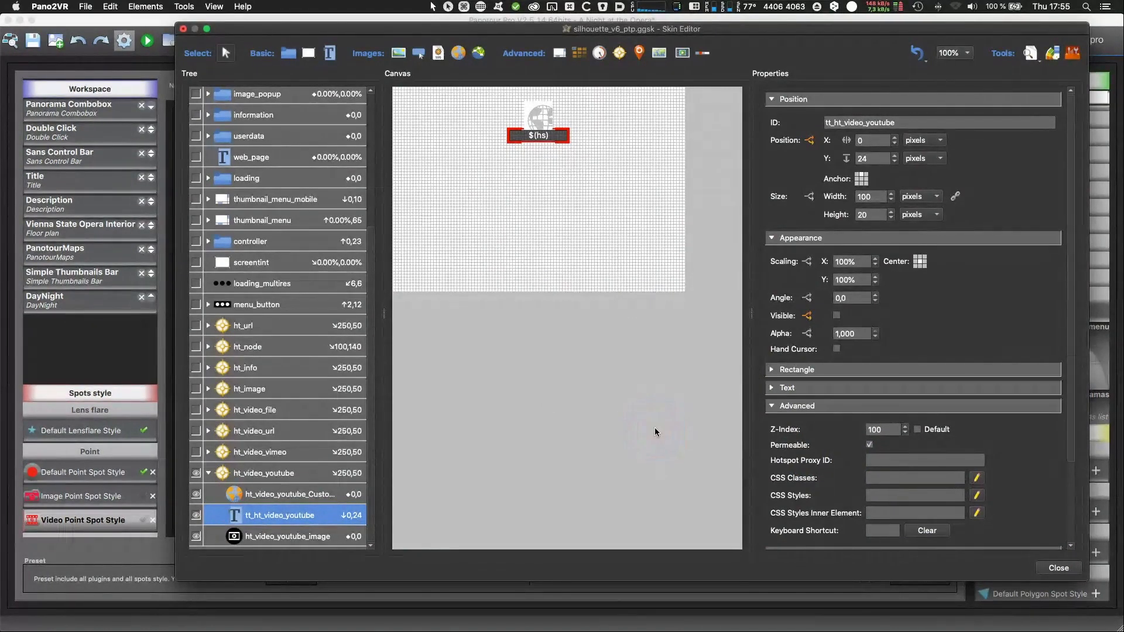
left_click(1051, 569)
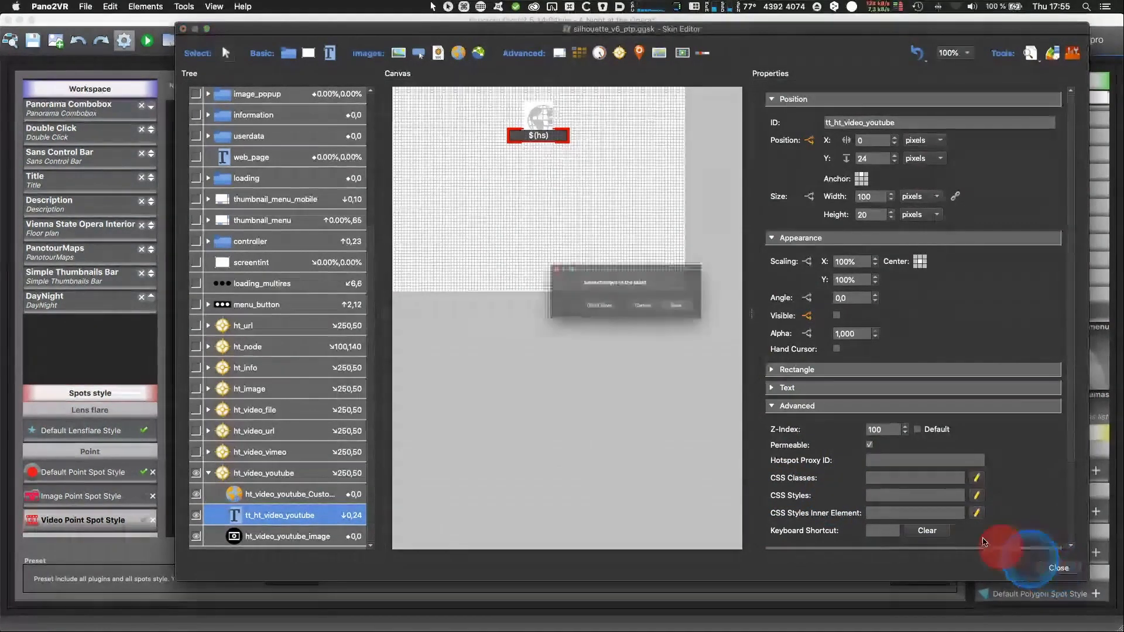
left_click(563, 329)
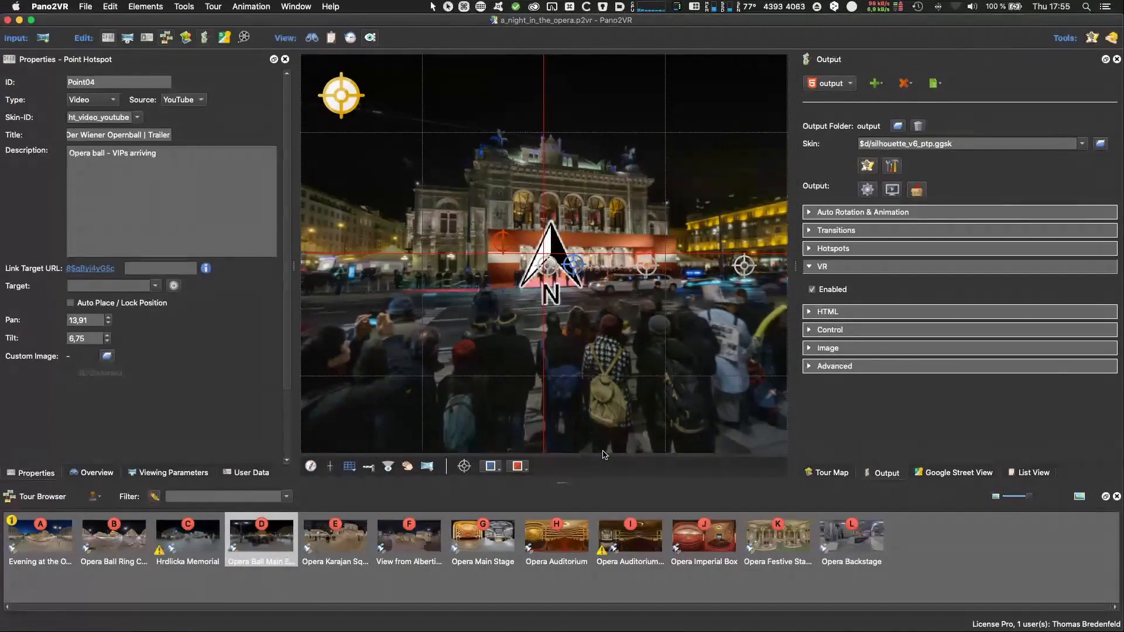
key("super+Tab")
scroll(1071, 199, "up", 3)
left_click(1045, 113)
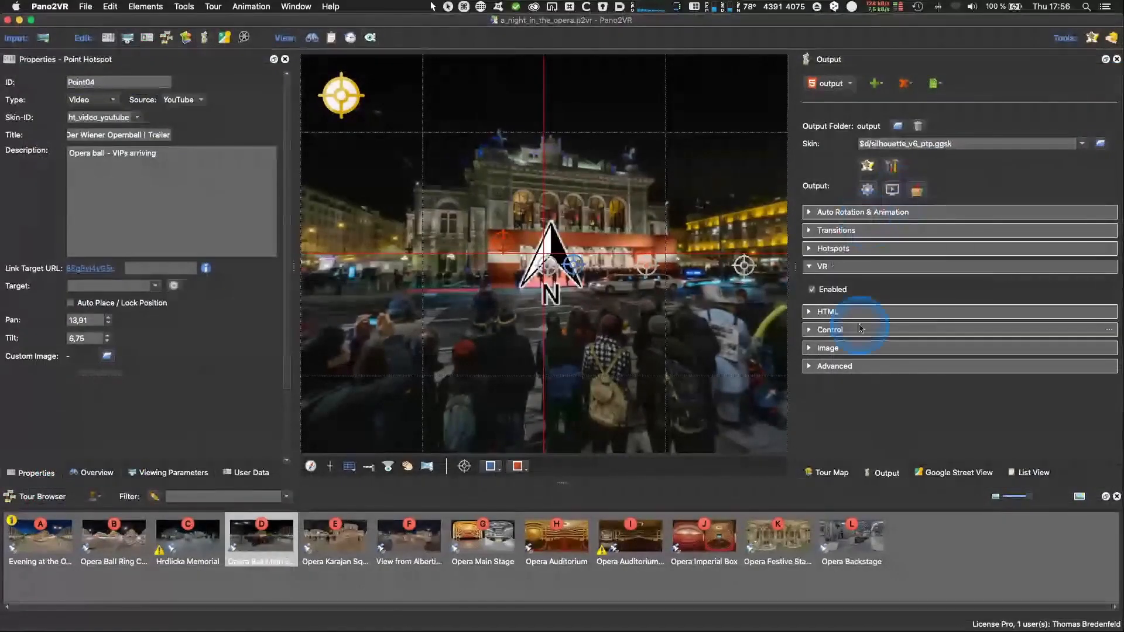
left_click(899, 403)
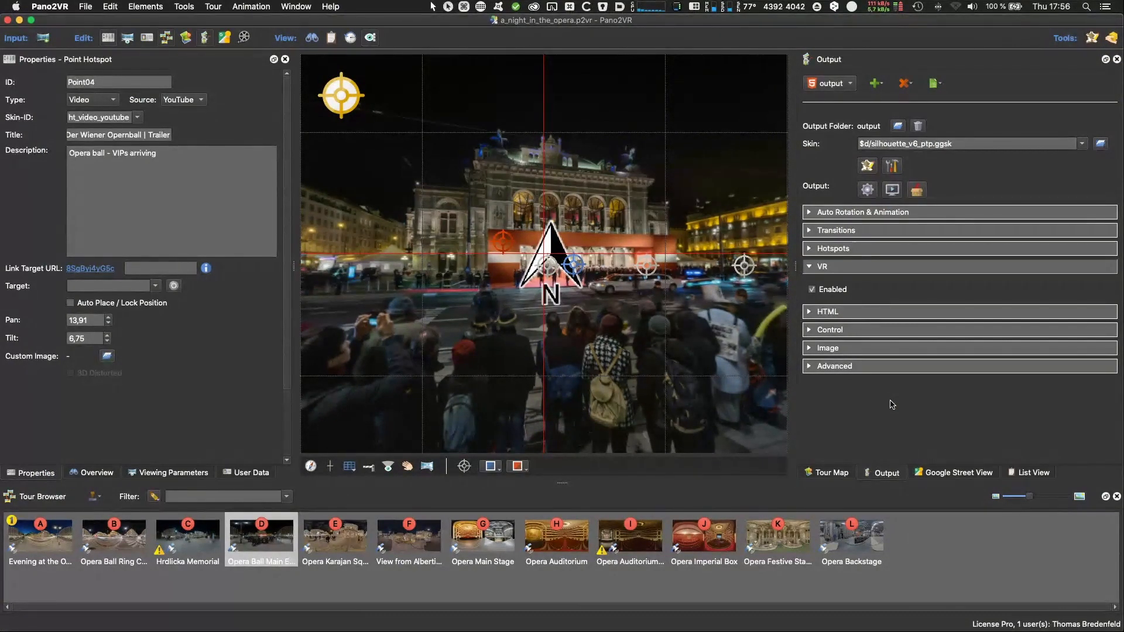
left_click(890, 404)
left_click(883, 411)
left_click(881, 414)
Step: Switch to Preview to review the comparison chart of Panotour Pro, Pano2VR and krpano, and leave it again
key("super+Tab")
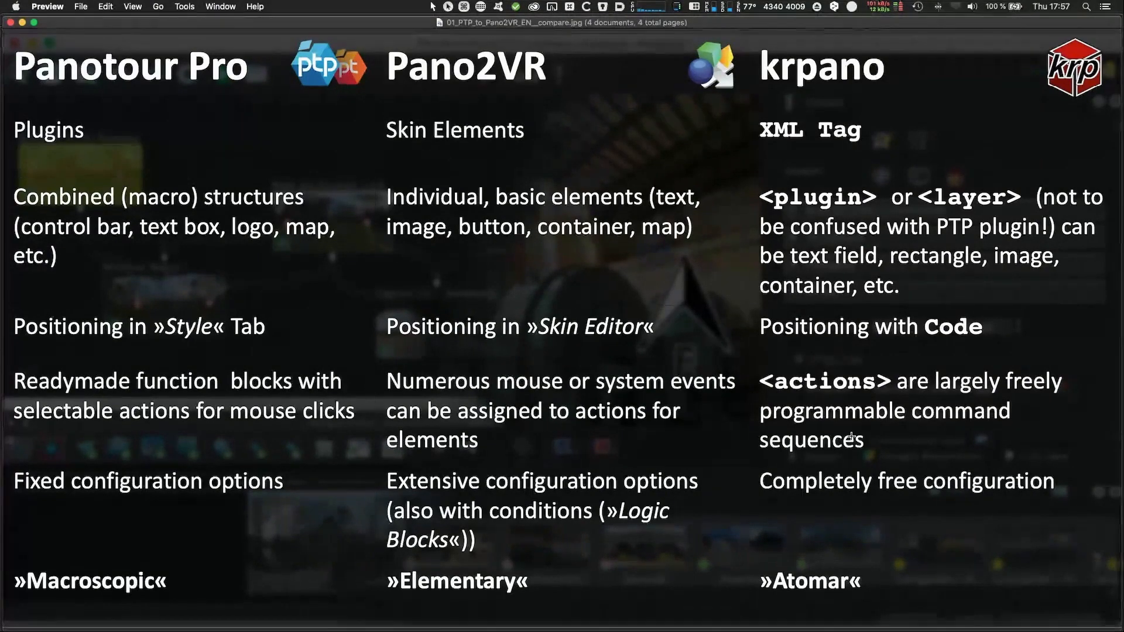
key("super+Tab")
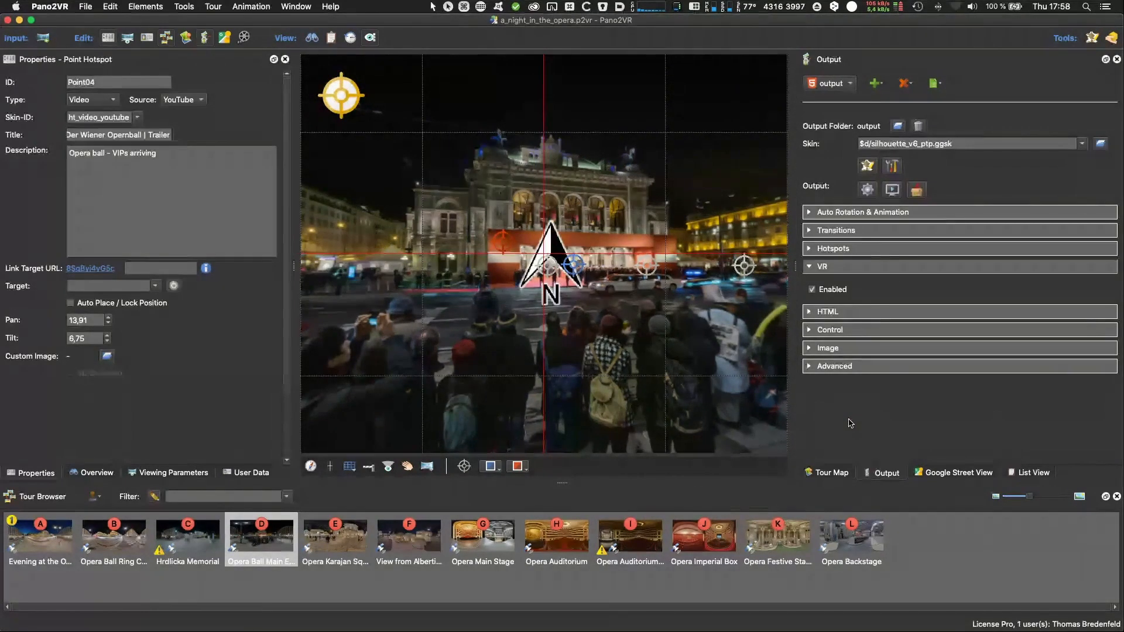
key("super+Tab")
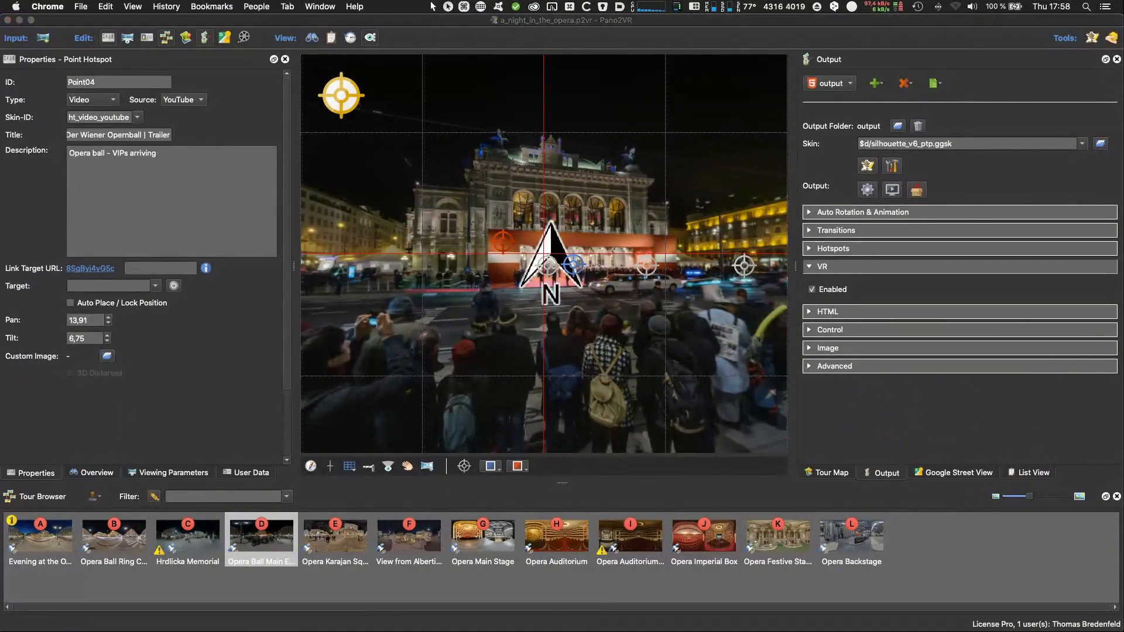
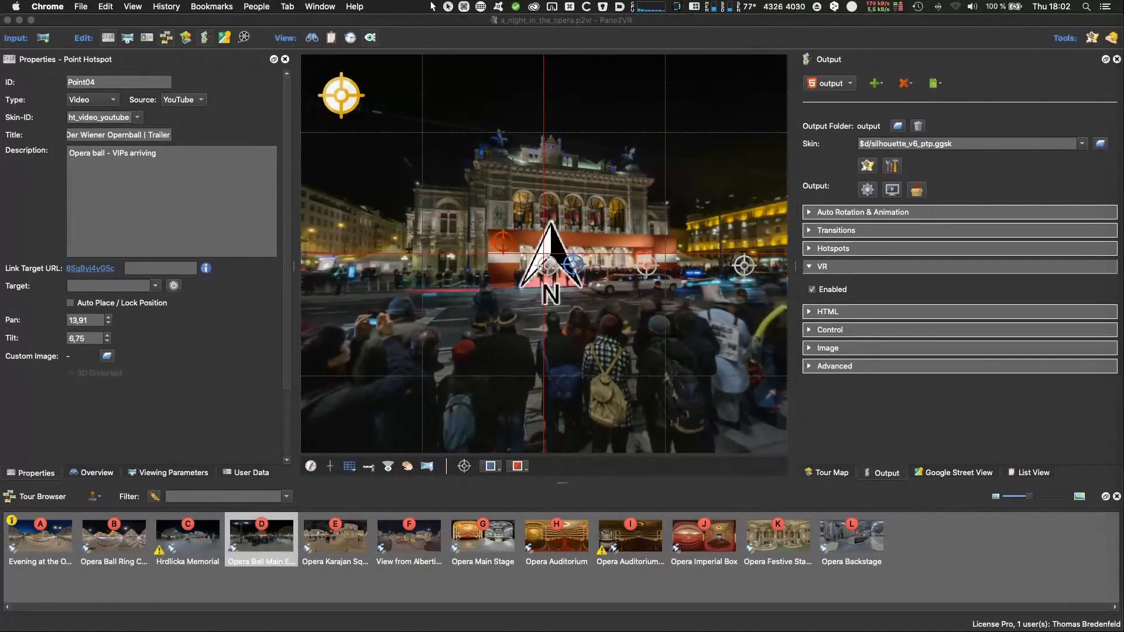
Step: Open the silhouette_v6_ptp.ggsk skin in the Skin Editor and hide the do_not_modify_skin element on the canvas
left_click(866, 167)
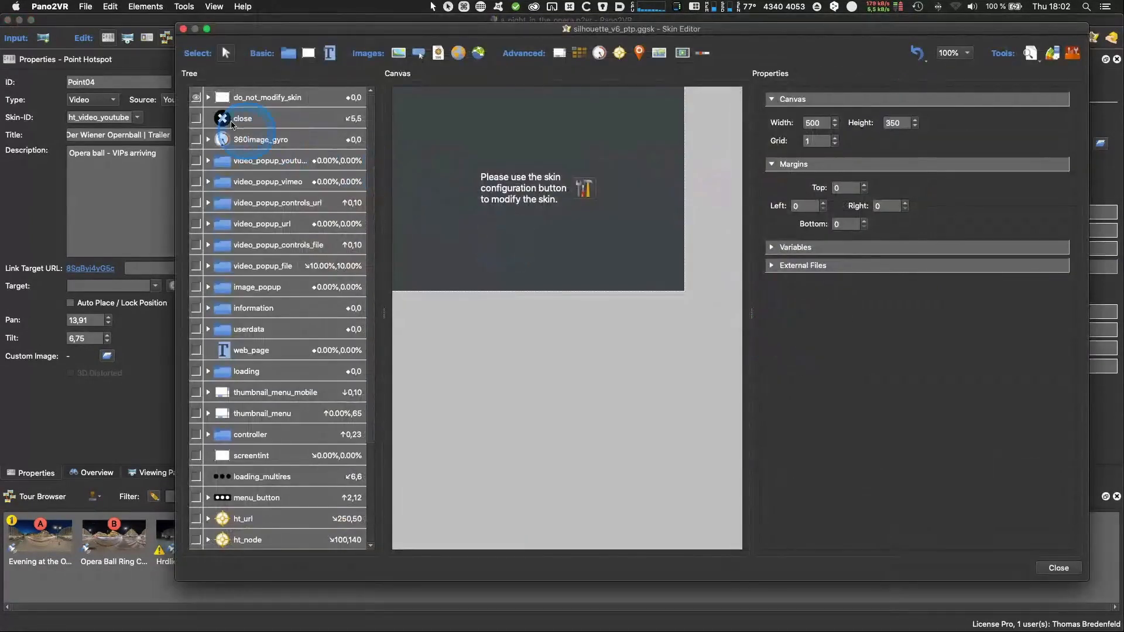
left_click(196, 98)
left_click(468, 436)
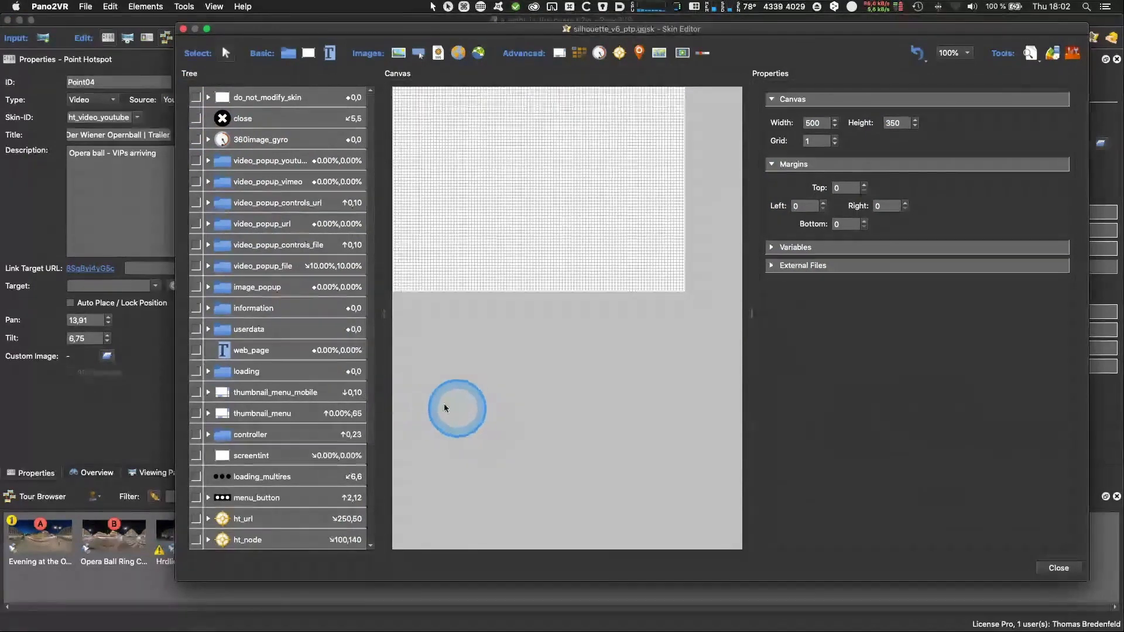
scroll(294, 387, "down", 5)
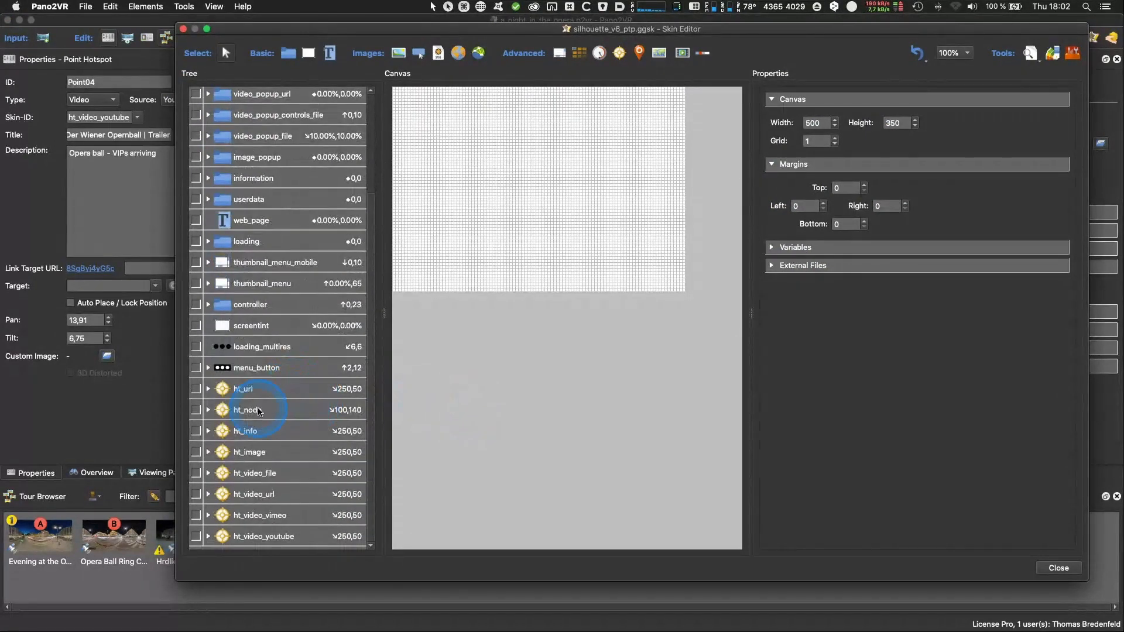
scroll(314, 339, "up", 5)
scroll(314, 338, "down", 5)
Step: Try an Is Mobile trigger in the Position logic block of the screentint element and cancel the logic block
left_click(252, 326)
left_click(808, 140)
left_click(510, 223)
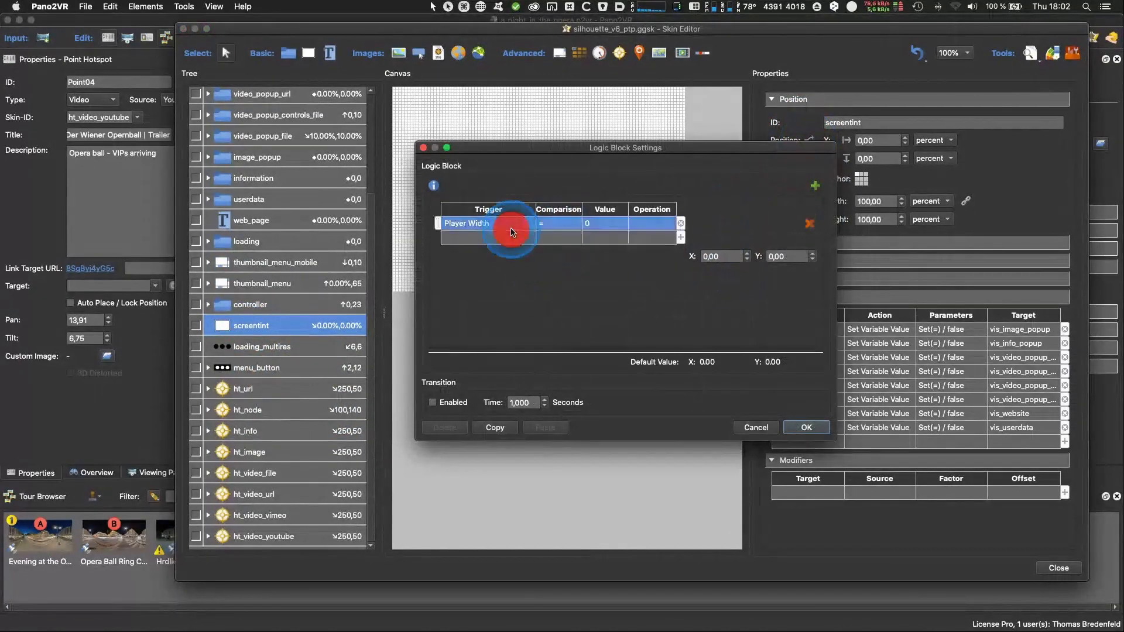
left_click(524, 224)
mouse_move(485, 223)
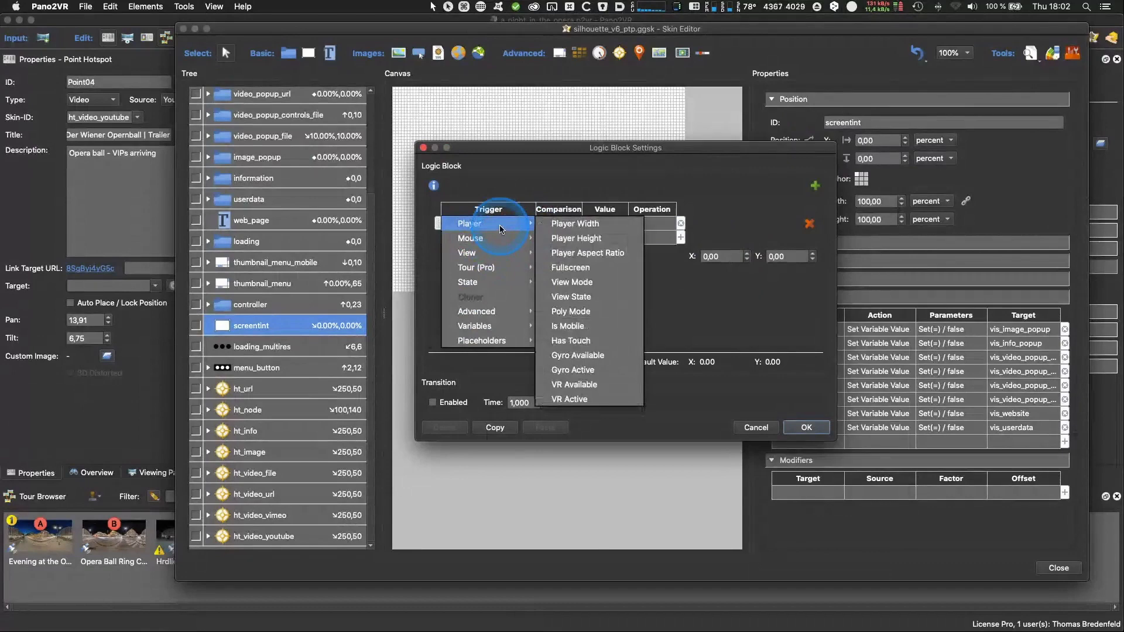
left_click(597, 358)
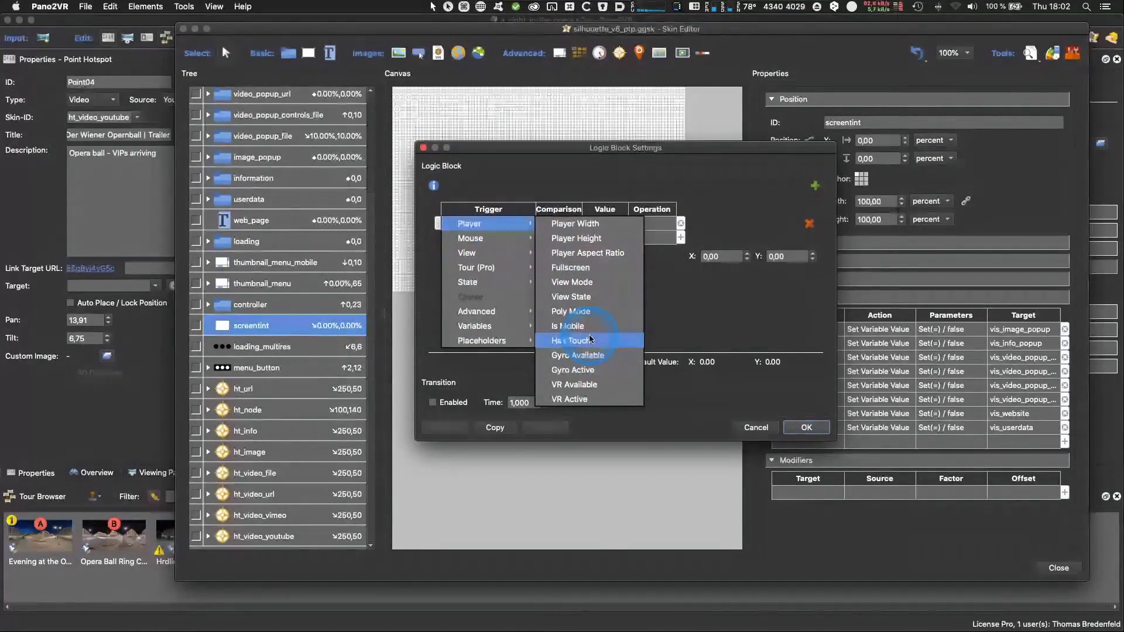
left_click(576, 325)
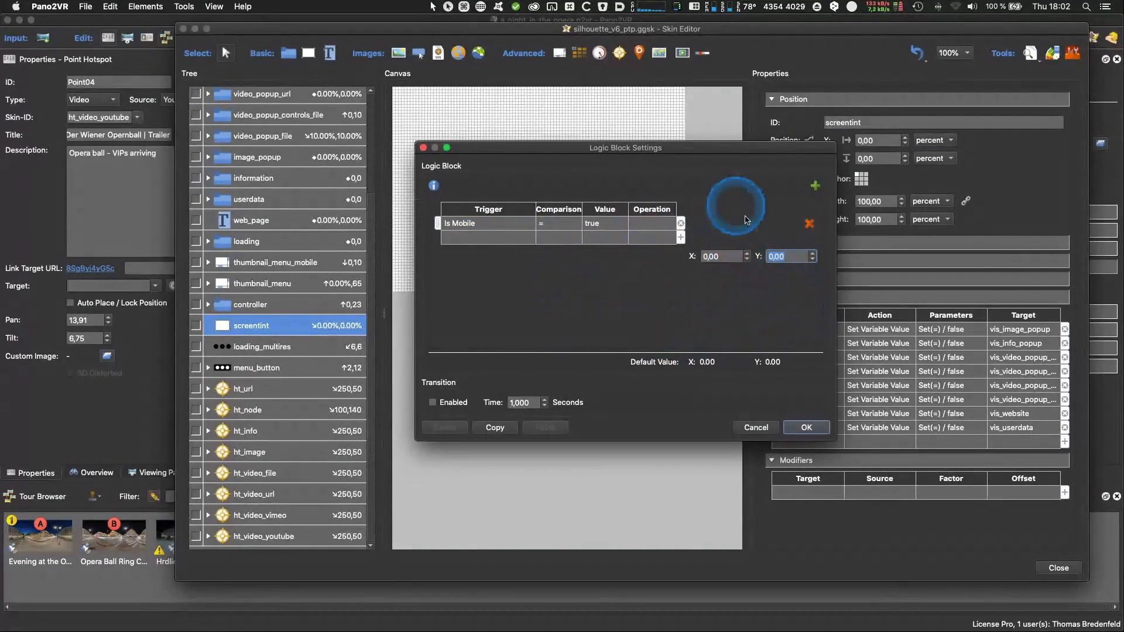
left_click(755, 427)
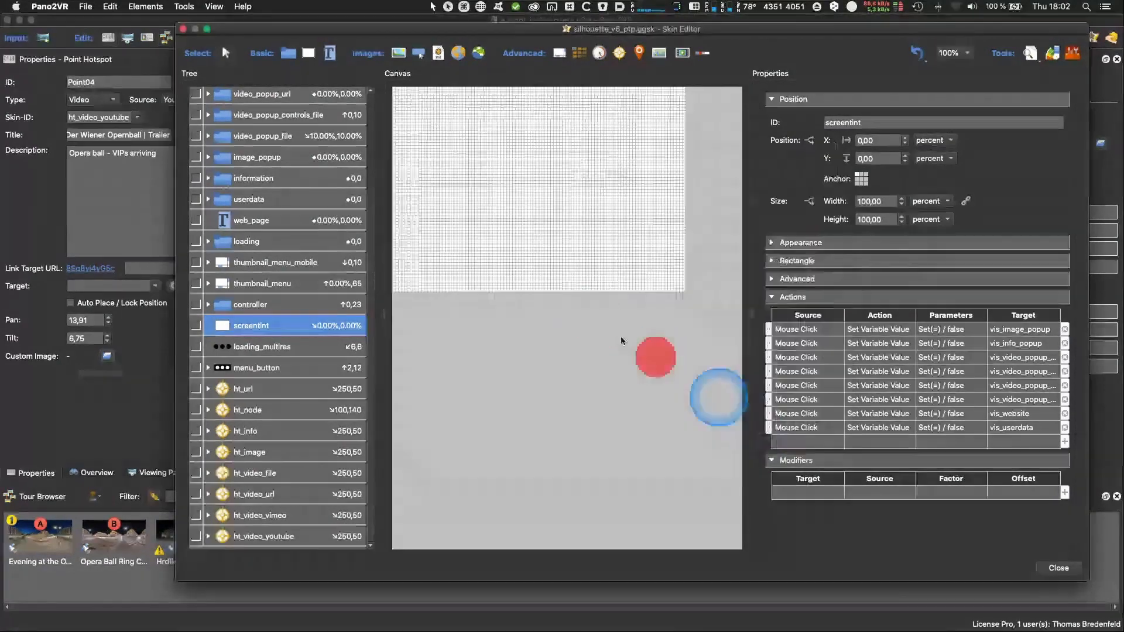
Step: Browse the Mouse trigger options in the Size logic block of screentint and cancel out of it
left_click(809, 202)
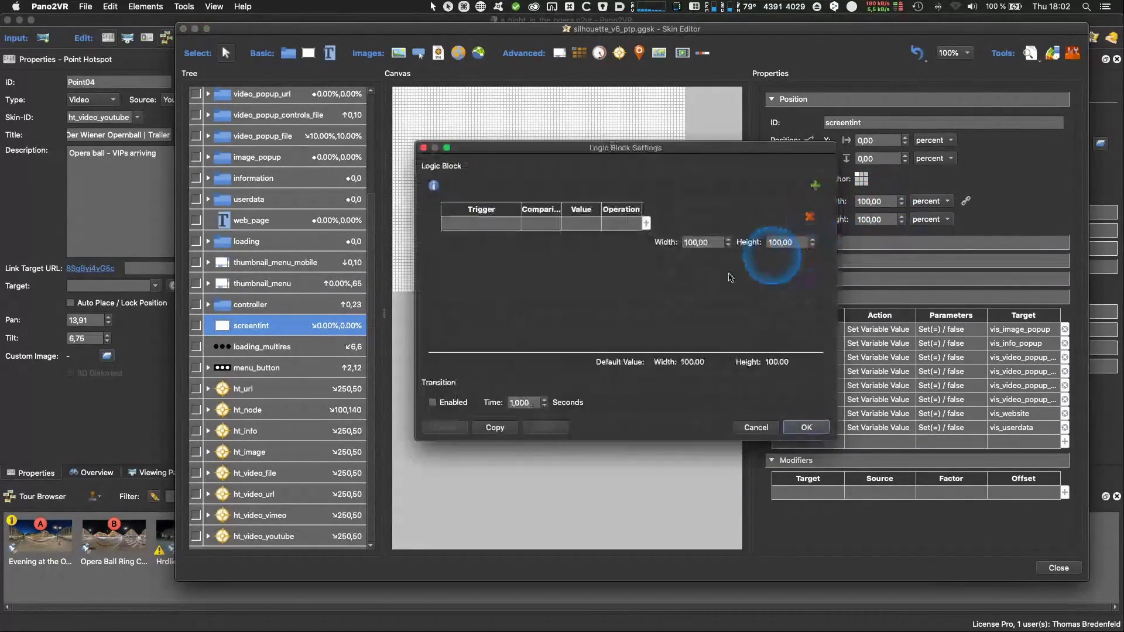
double_click(485, 228)
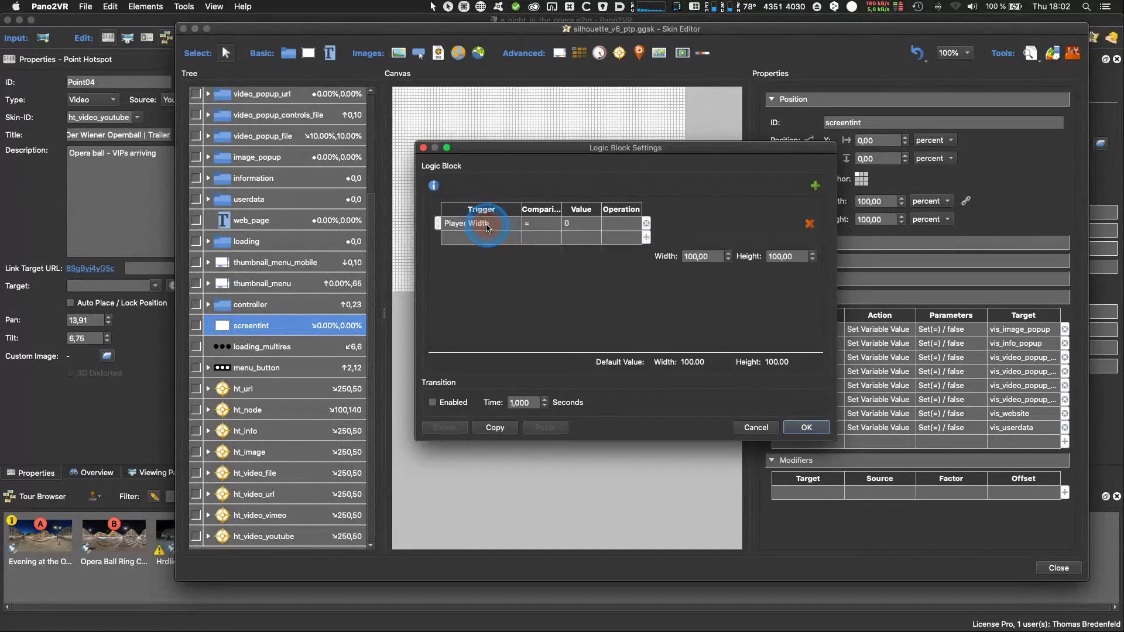
left_click(518, 229)
mouse_move(481, 282)
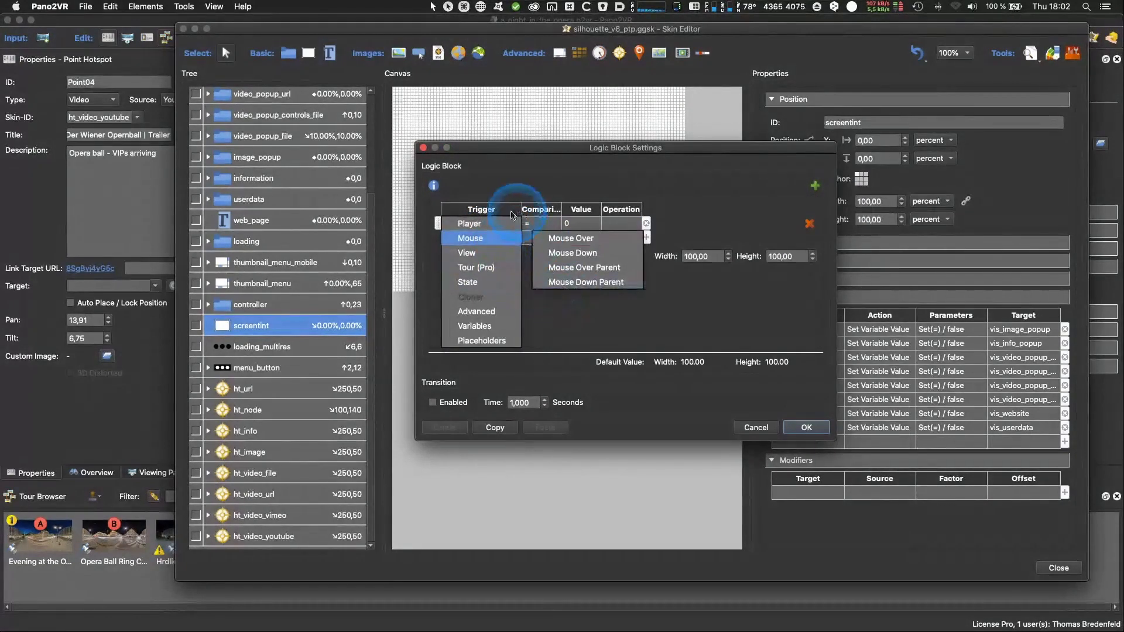
left_click(647, 326)
left_click(755, 428)
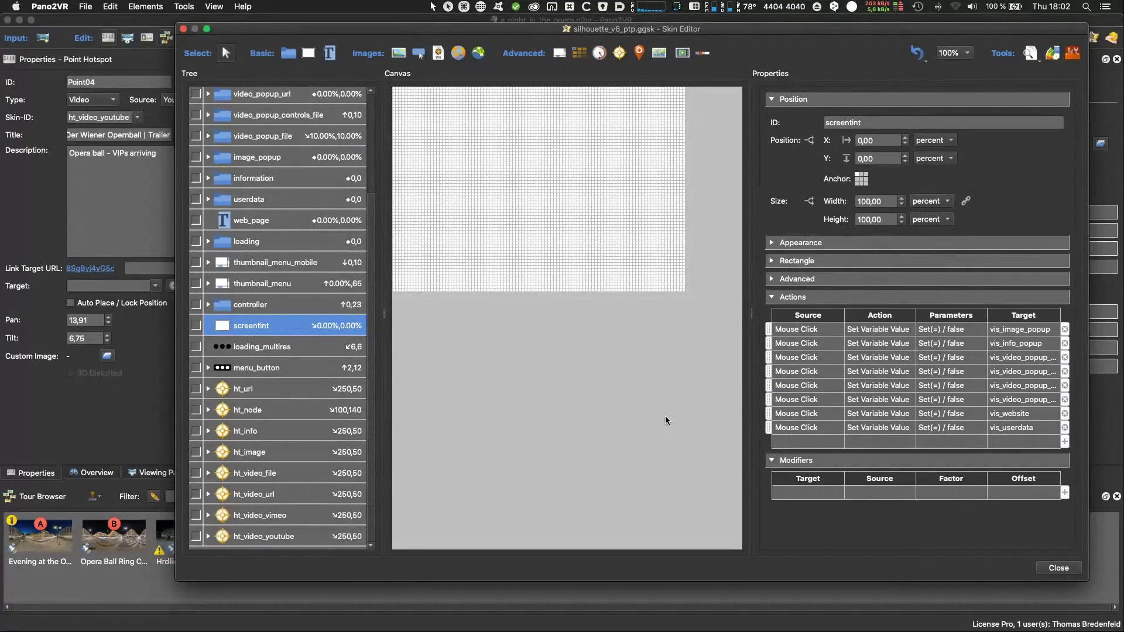
left_click(654, 413)
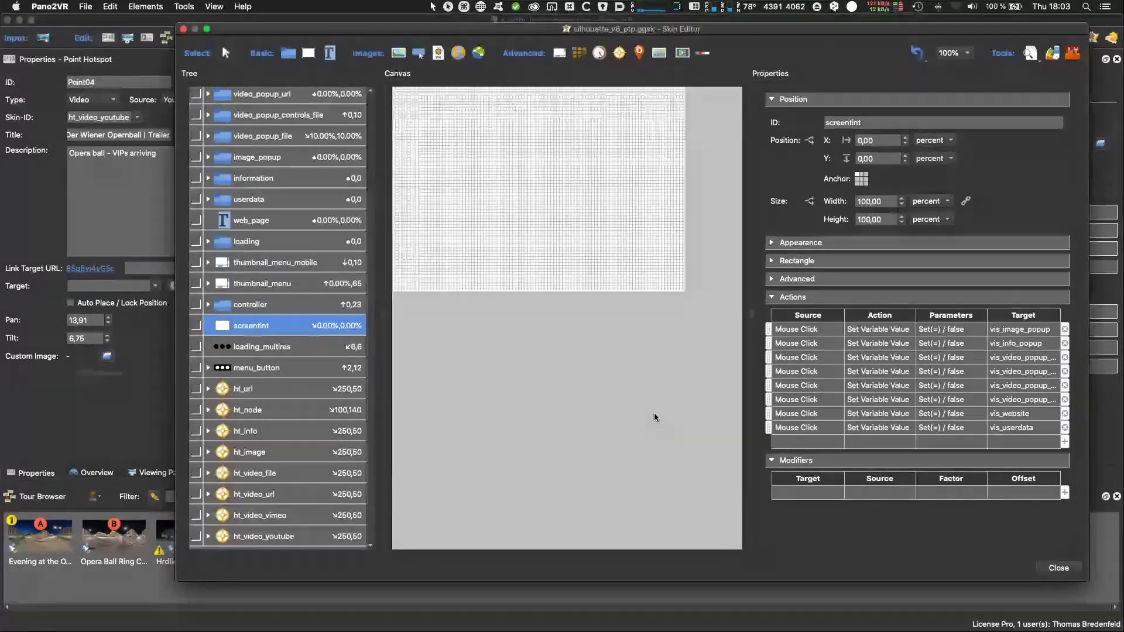
left_click(655, 416)
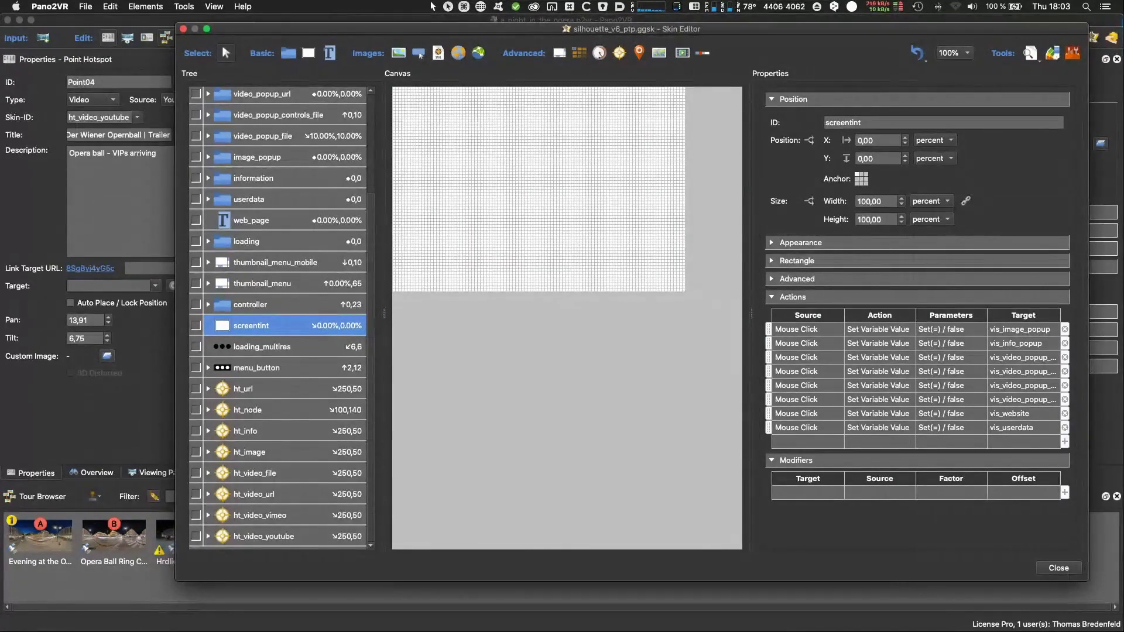
key("super+Tab")
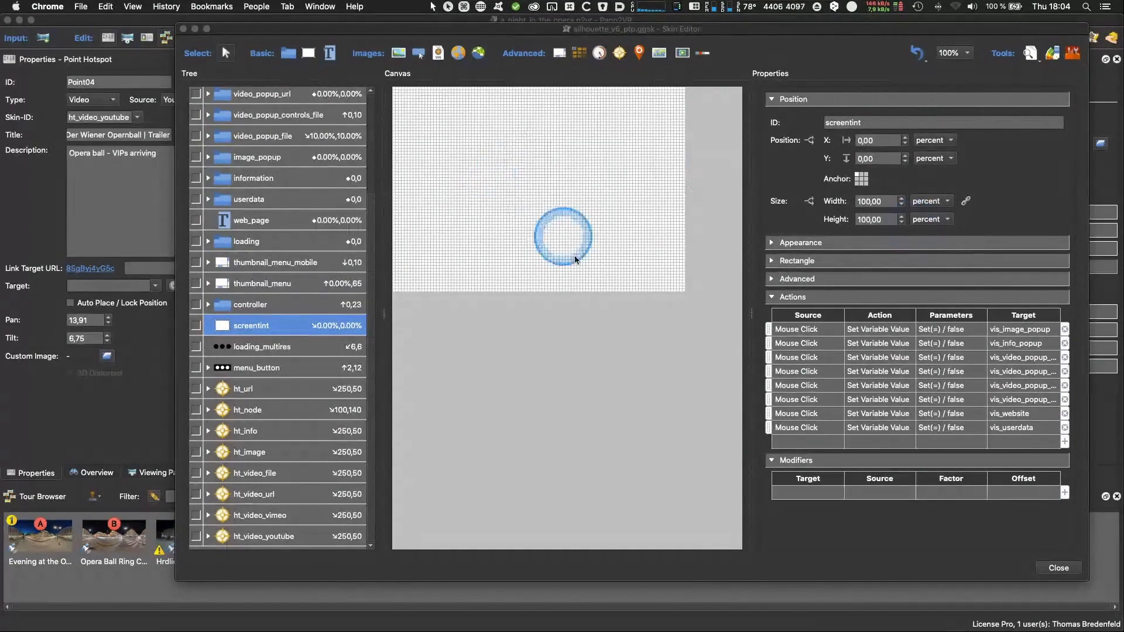
Step: Open the Text logic block of the web_page element, add a trigger row and browse the skin's Variables as trigger options
left_click(252, 220)
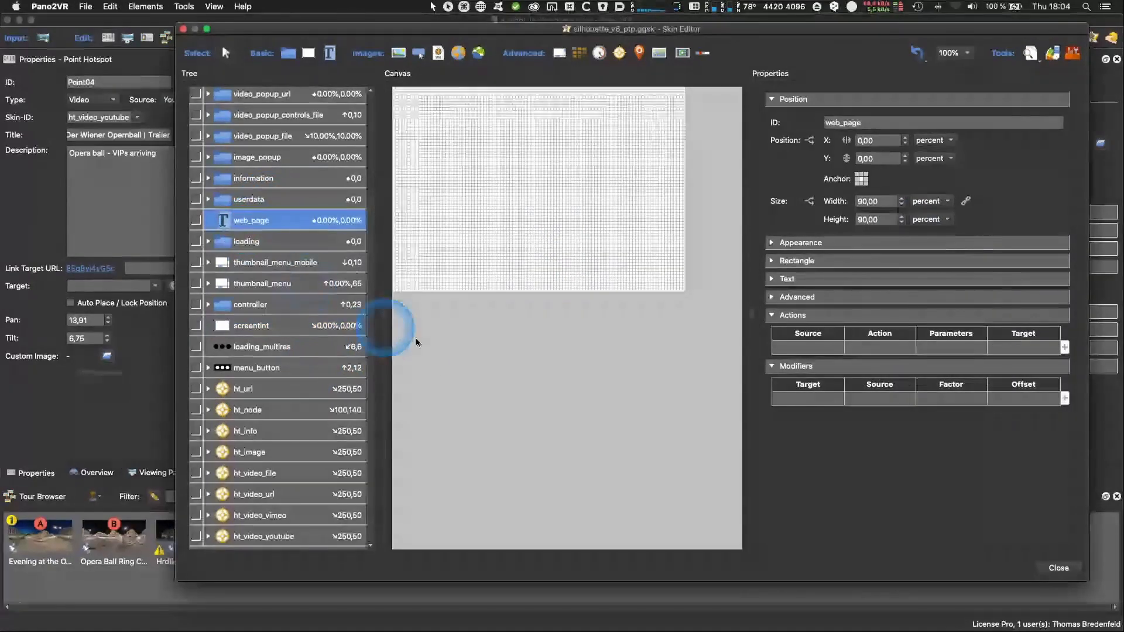
left_click(772, 279)
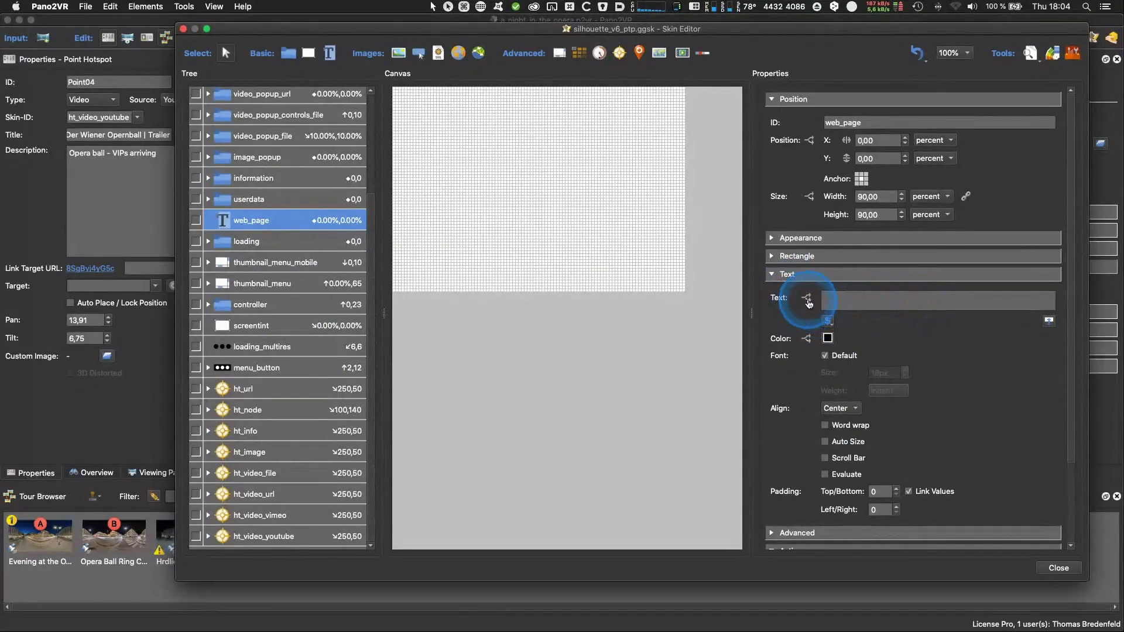
left_click(827, 321)
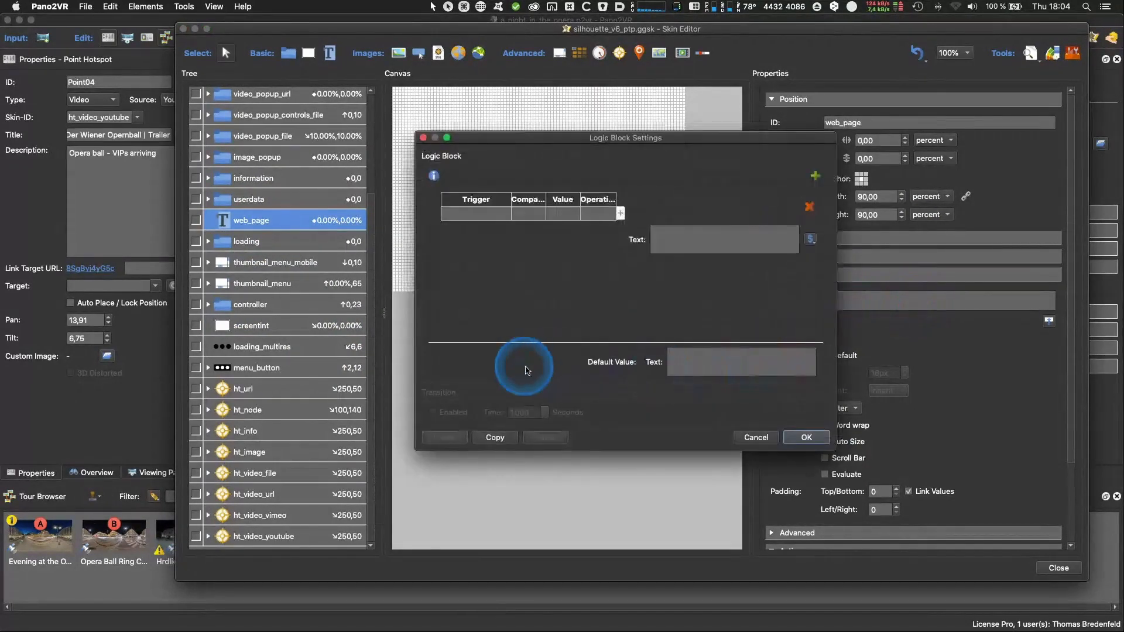
left_click(493, 218)
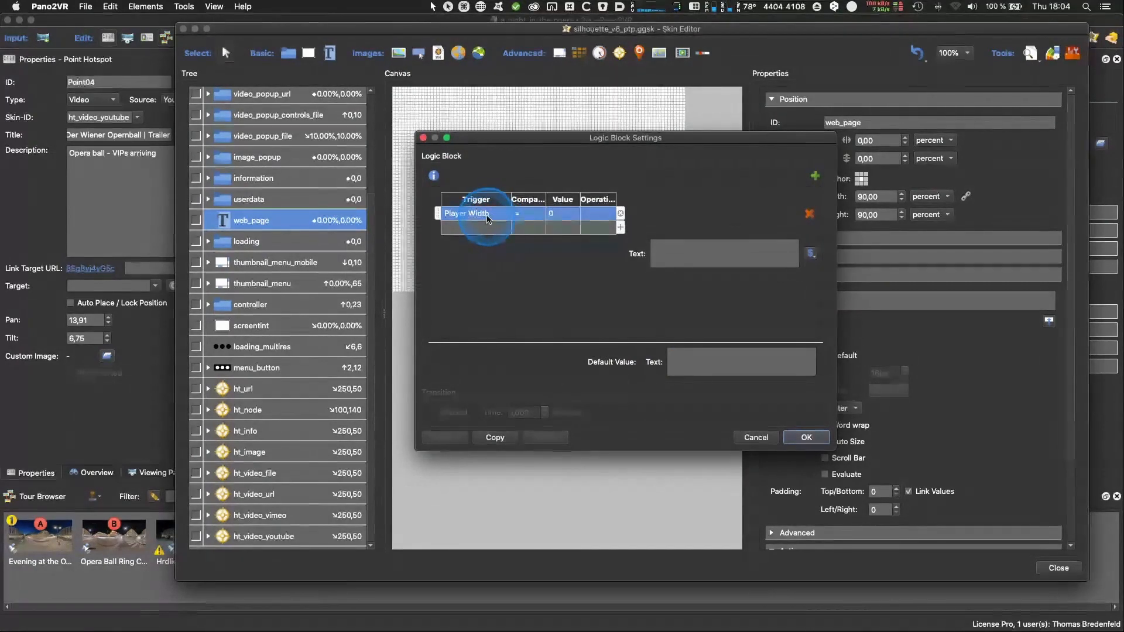
left_click(476, 215)
mouse_move(486, 316)
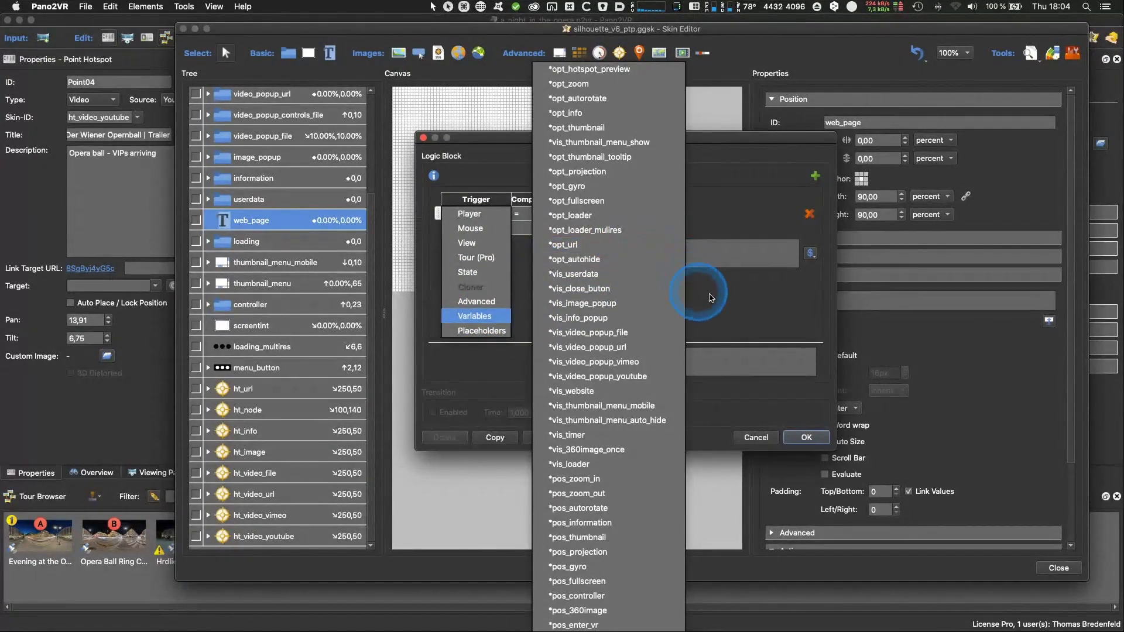
left_click(763, 304)
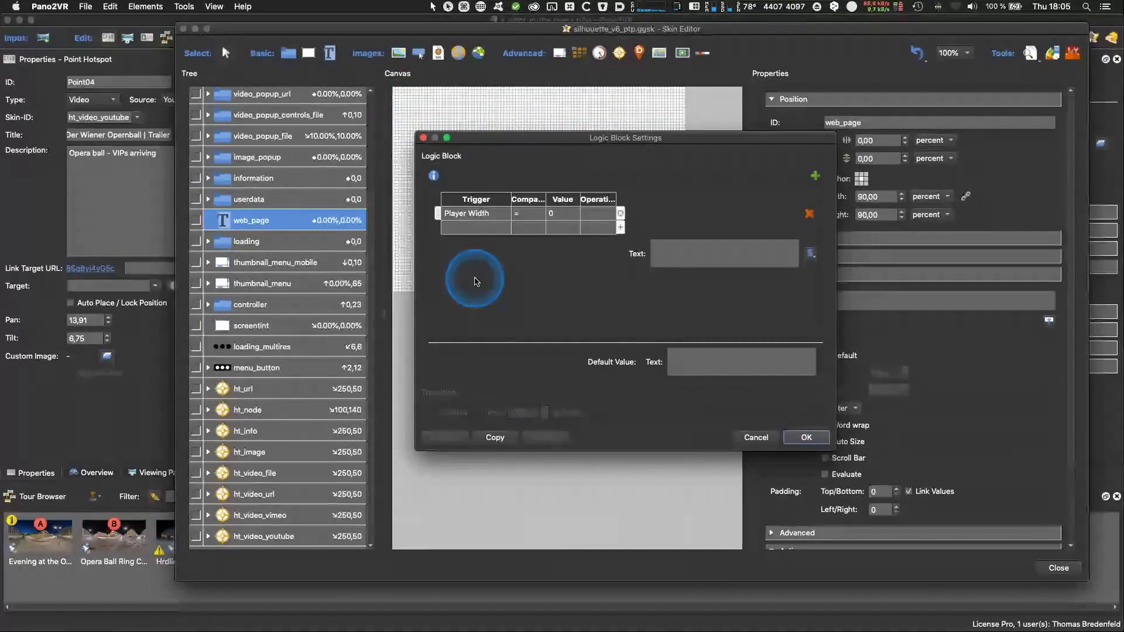
Step: Try adding a second condition table with its own text to the web_page Text logic block and cancel the dialog
left_click(665, 257)
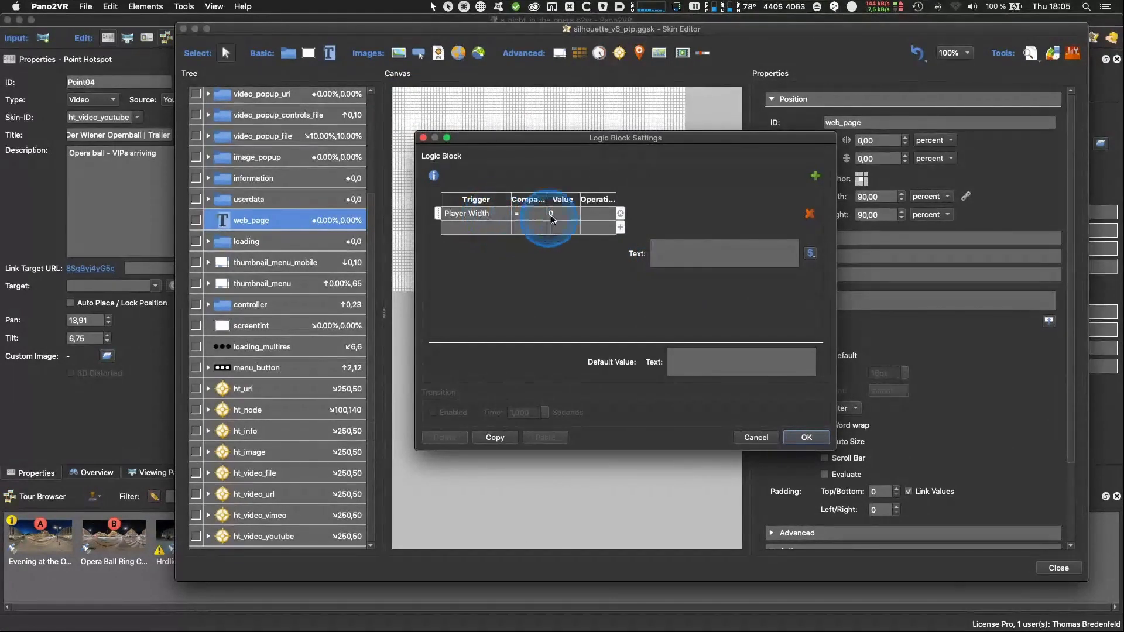
left_click(715, 252)
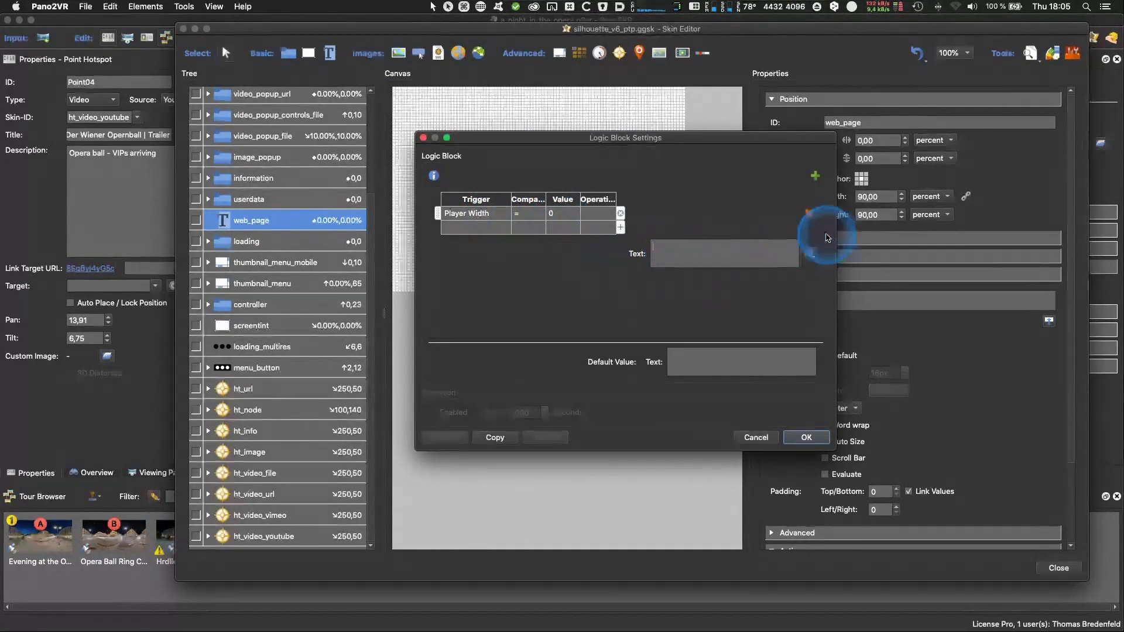
left_click(815, 176)
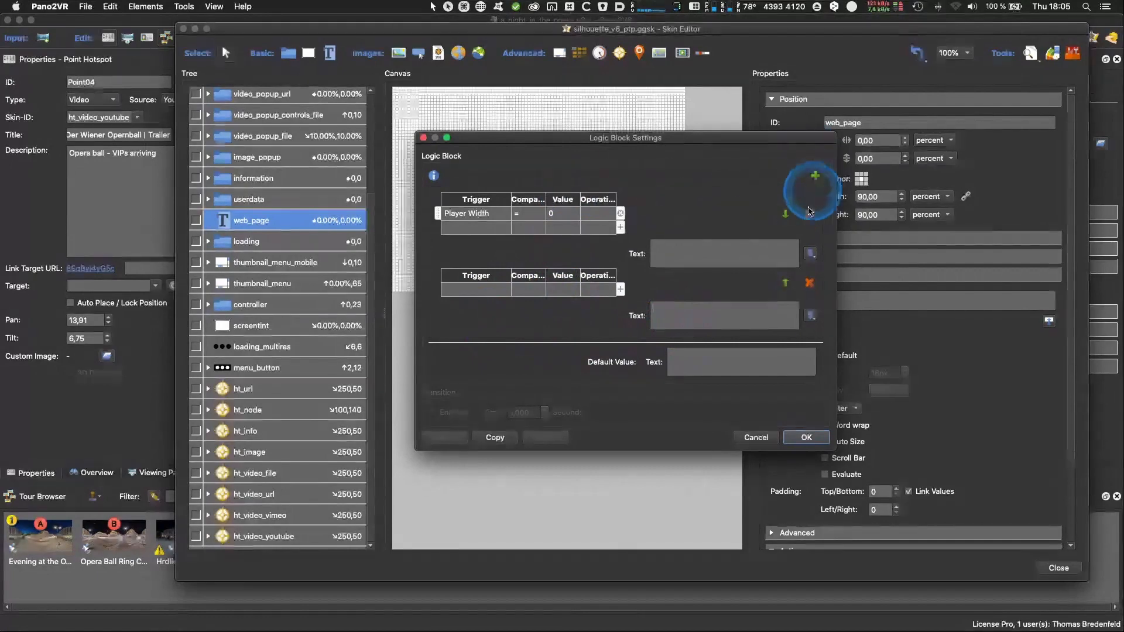
left_click(755, 437)
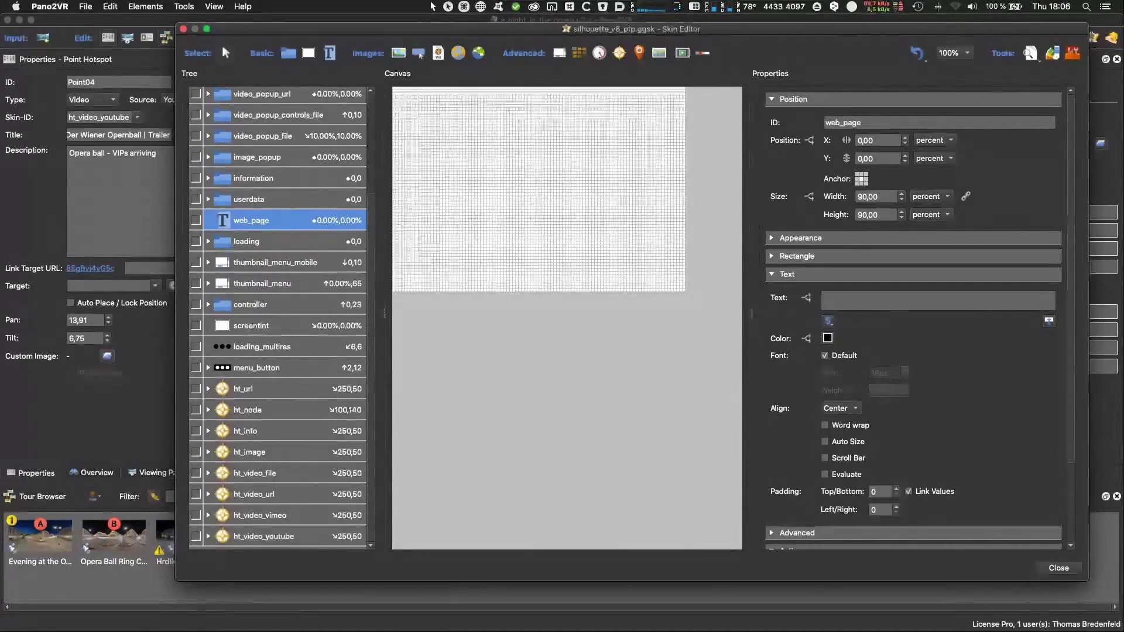
left_click(568, 237)
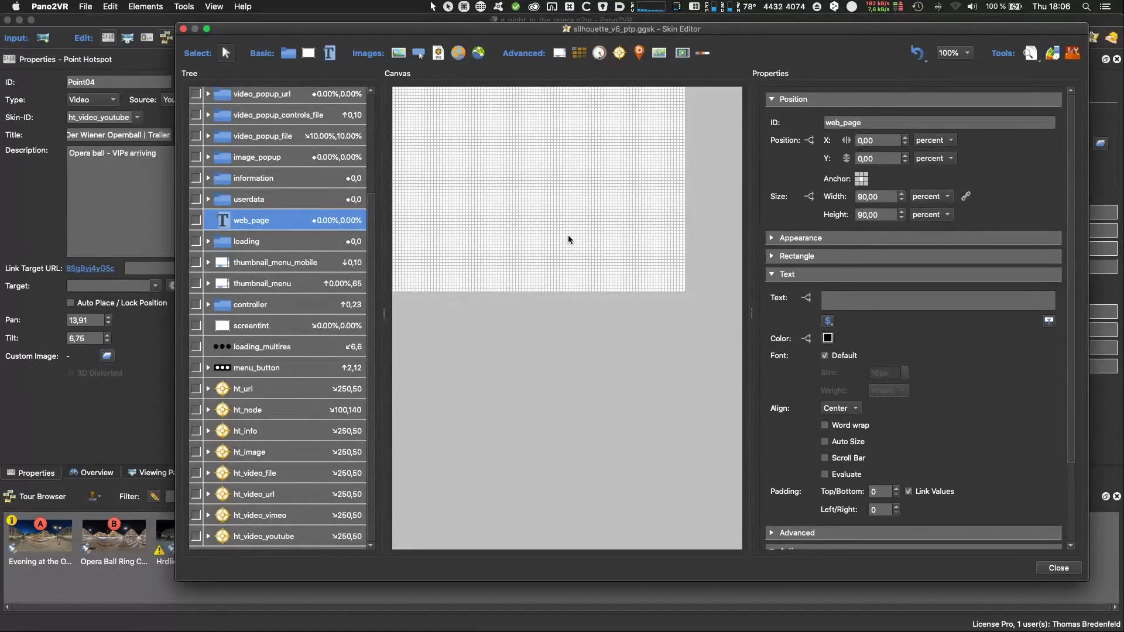
left_click(581, 231)
left_click(635, 310)
left_click(561, 474)
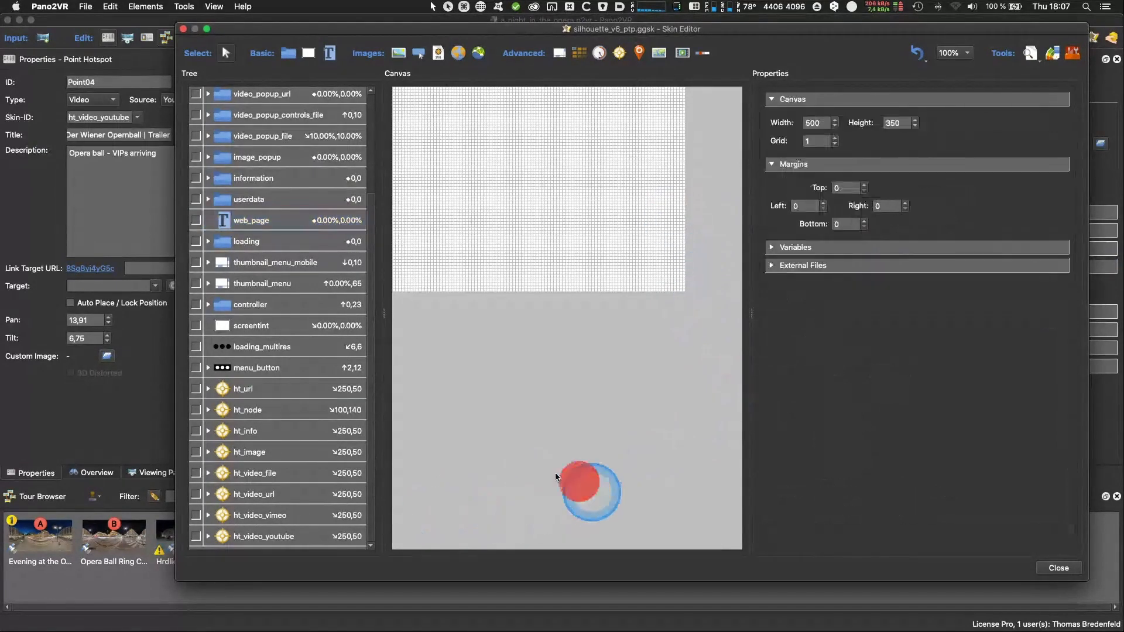
Step: Expand the ht_url hotspot template, select its ht_url_image element and convert the SVG image to a button
left_click(237, 397)
left_click(208, 389)
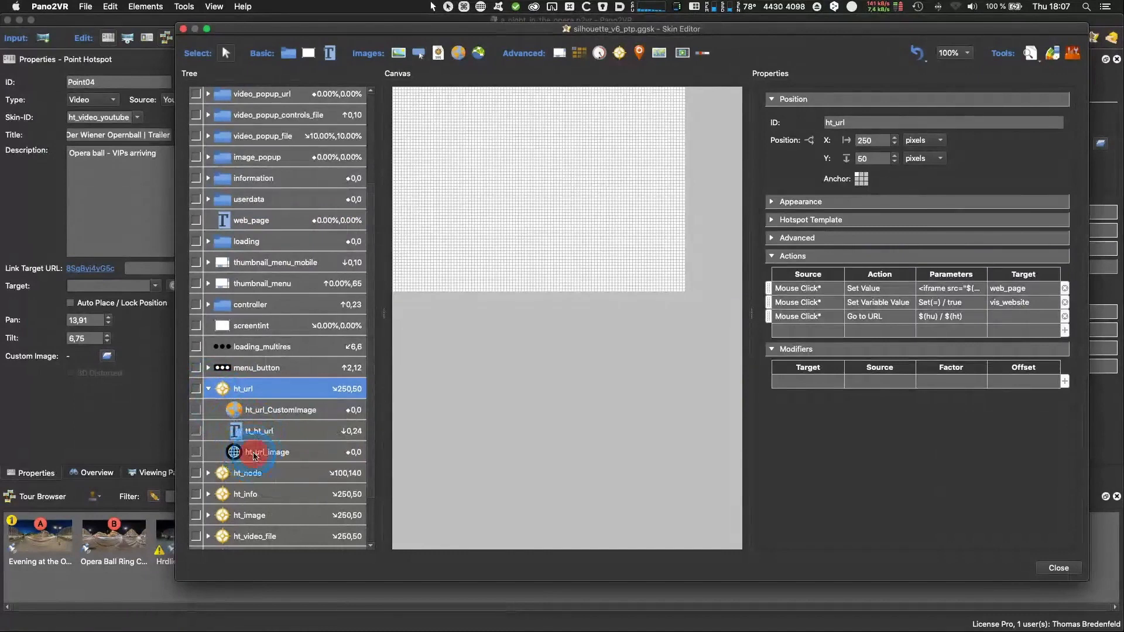
left_click(253, 456)
left_click(781, 279)
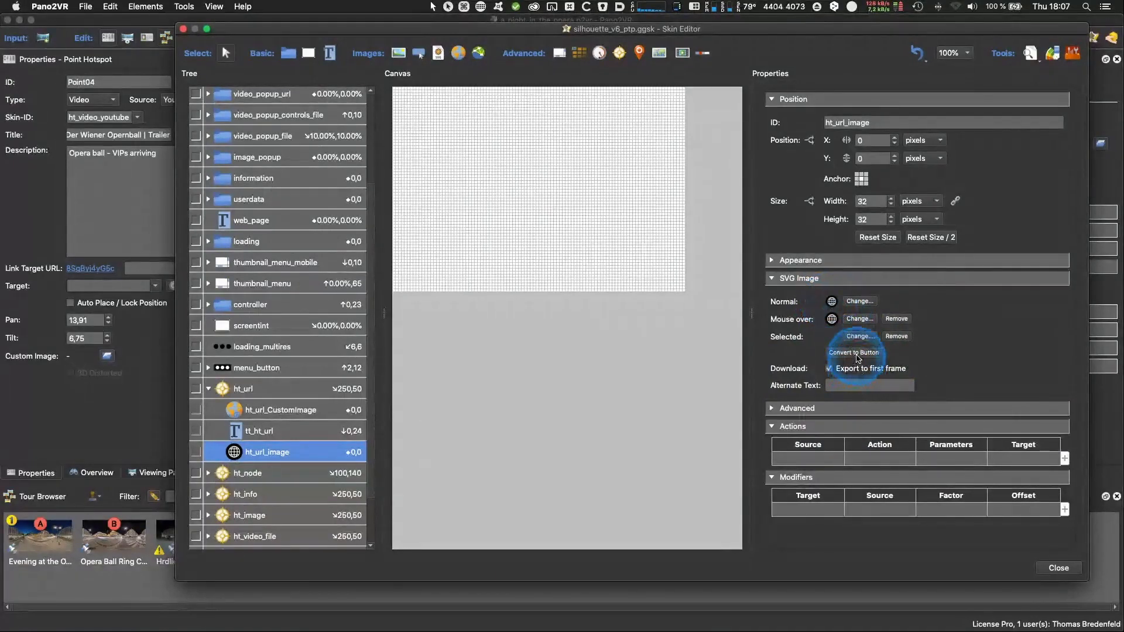
left_click(857, 355)
left_click(772, 278)
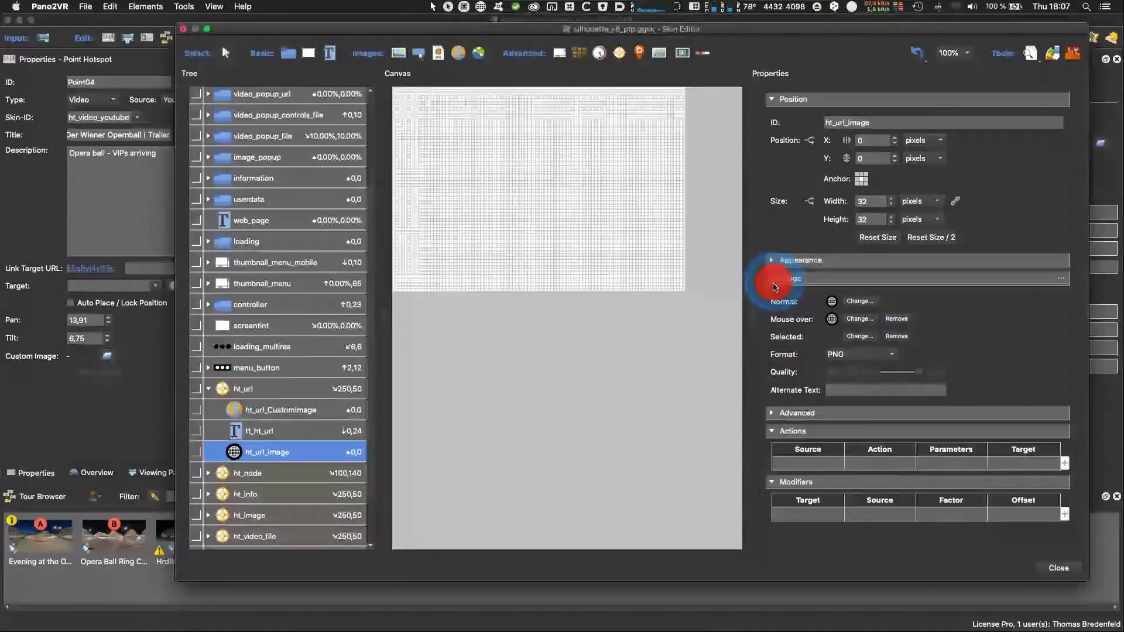
Step: Open and dismiss the normal-state image selection of ht_url_image, and close the Skin Editor without saving the changes
left_click(860, 302)
left_click(715, 352)
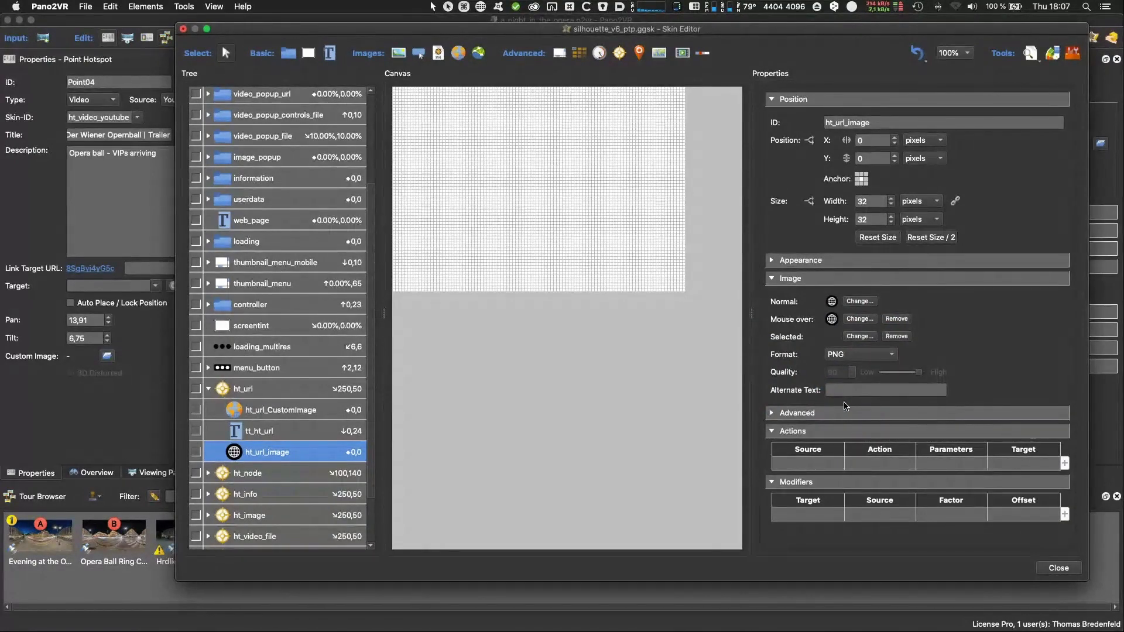
left_click(919, 448)
left_click(1059, 567)
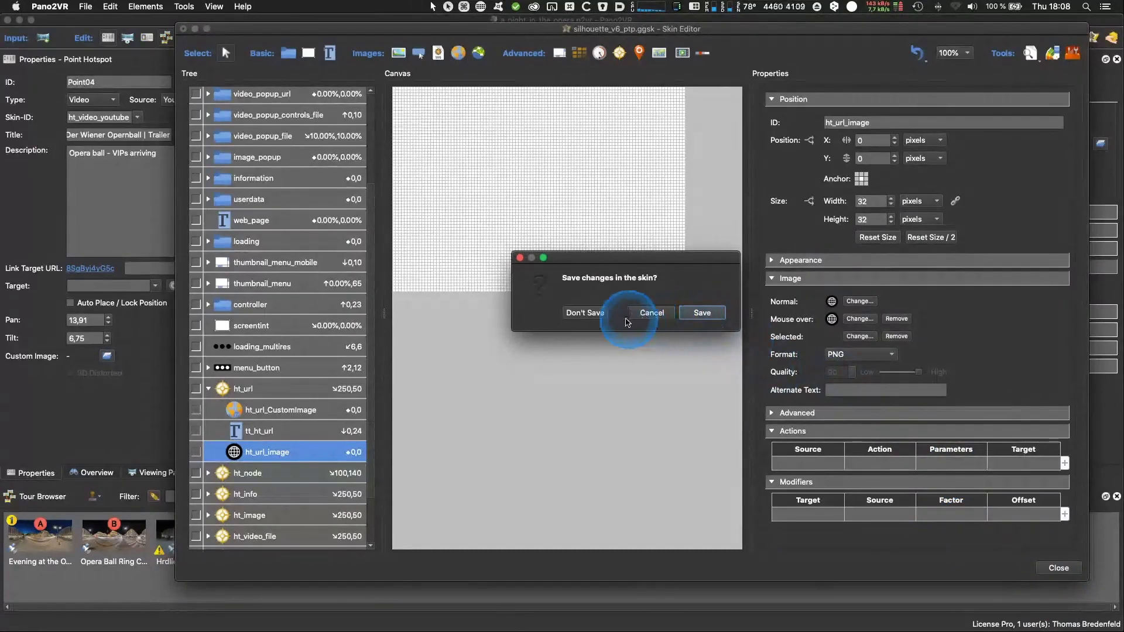
left_click(587, 313)
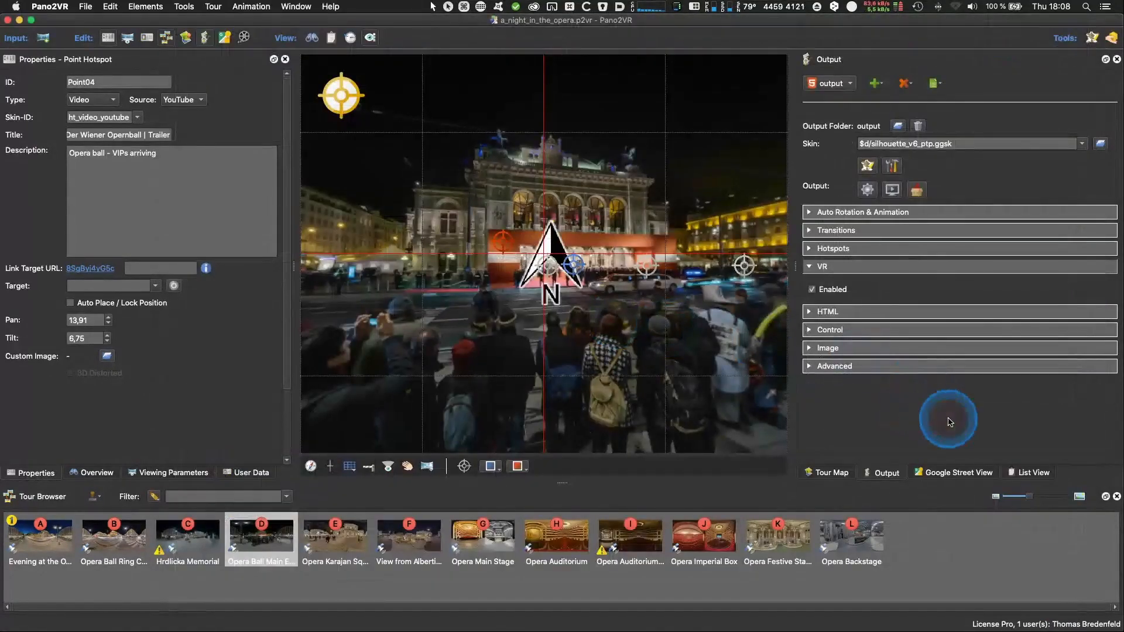
Step: Select the Hrdlicka Memorial panorama and look through the Input Video type options, keeping Equirectangular
left_click(214, 556)
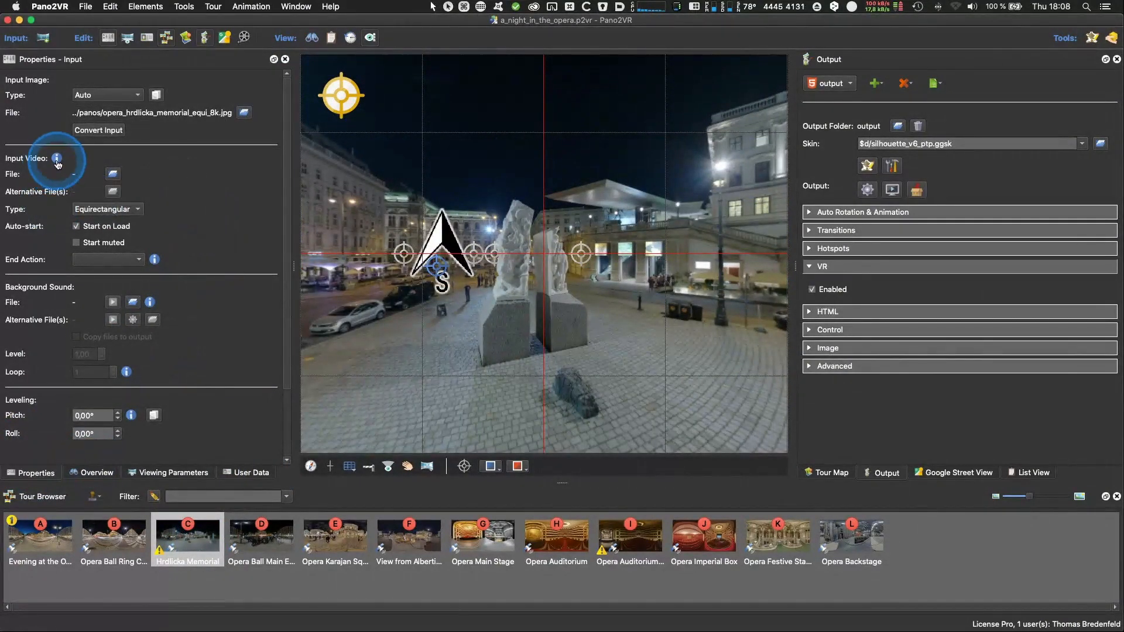
mouse_move(56, 161)
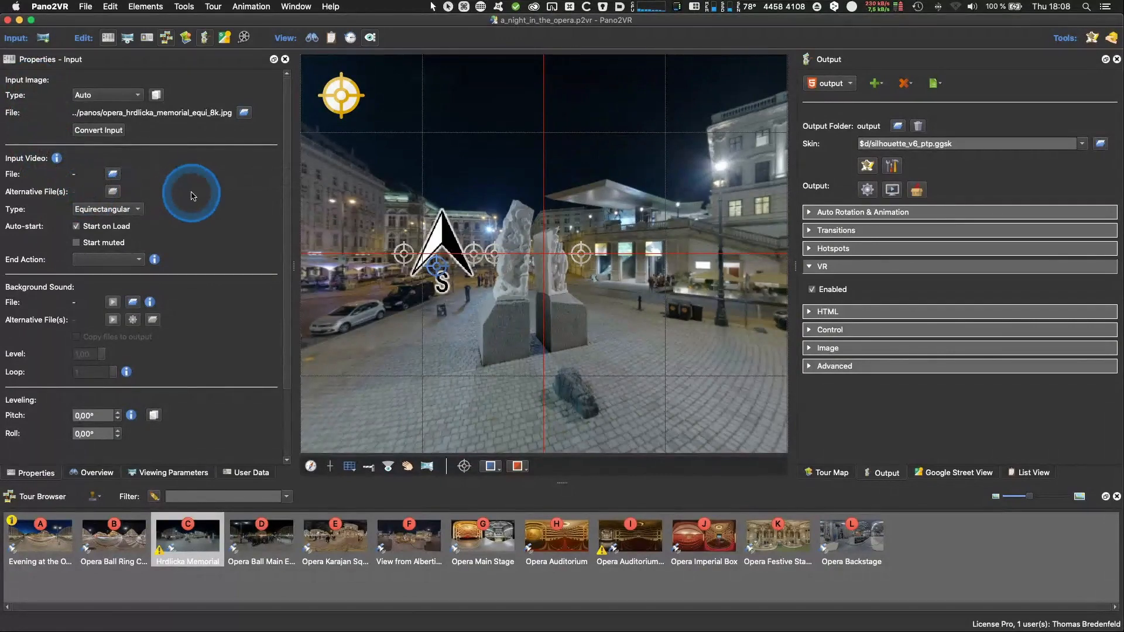
left_click(131, 211)
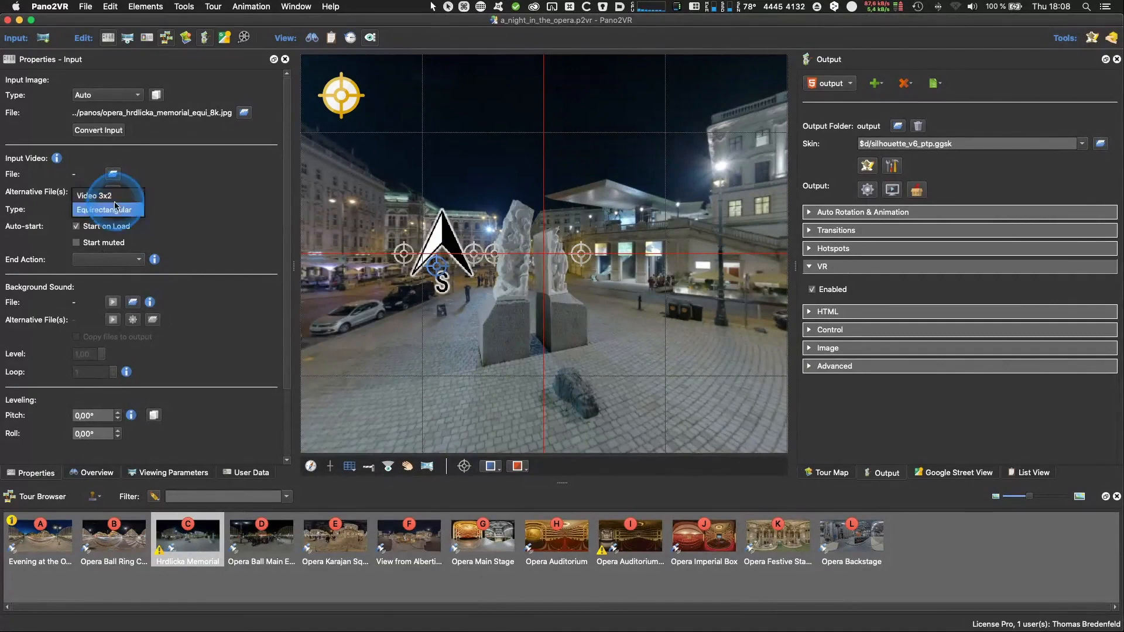
left_click(114, 210)
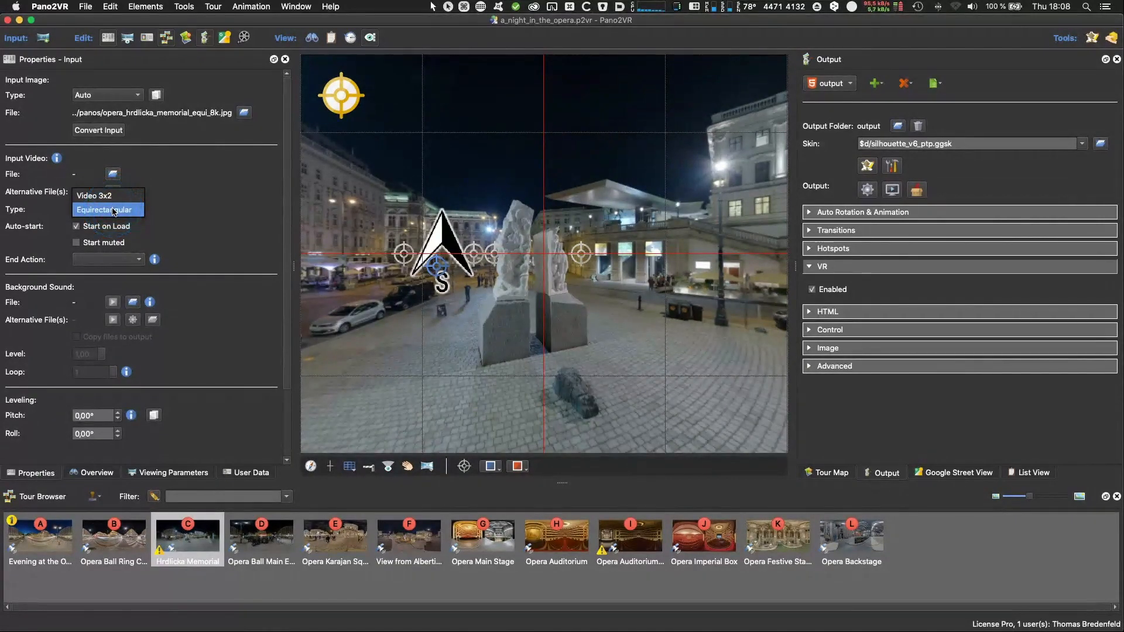
left_click(176, 213)
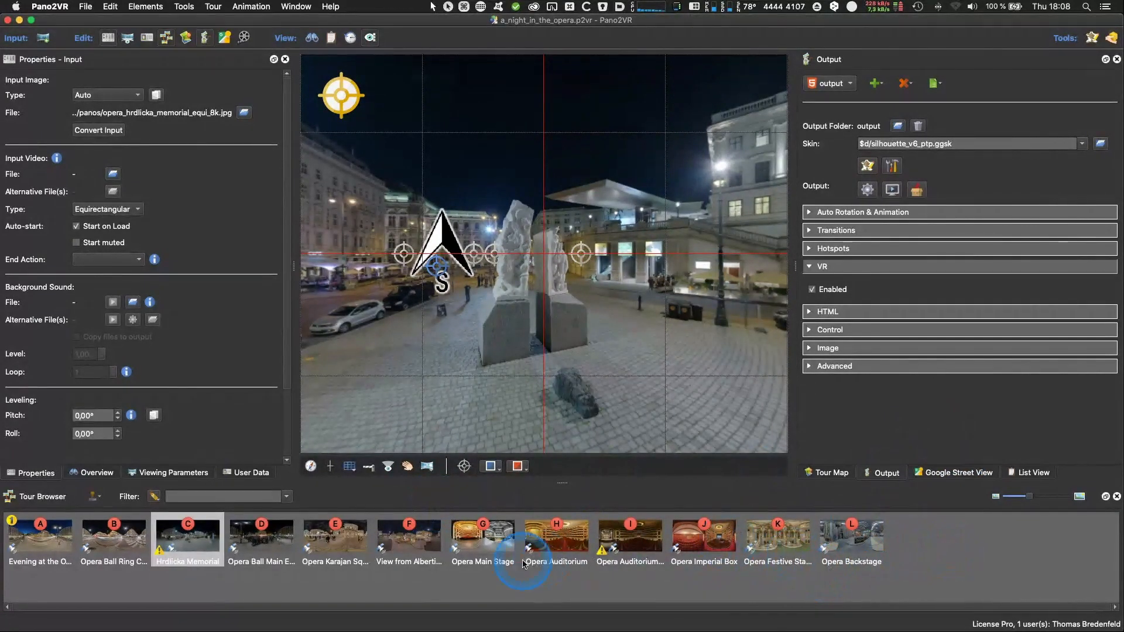
Step: Hide the do_not_modify_skin element in the reopened skin and bring up the Components Toolbox in an enlarged window
mouse_move(523, 563)
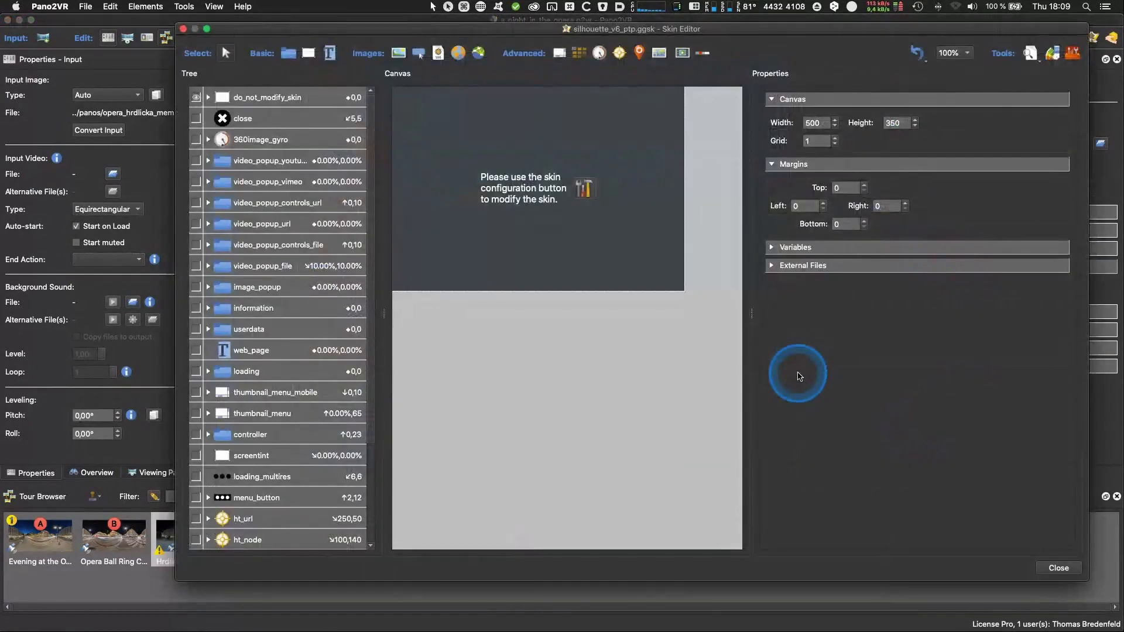
left_click(196, 97)
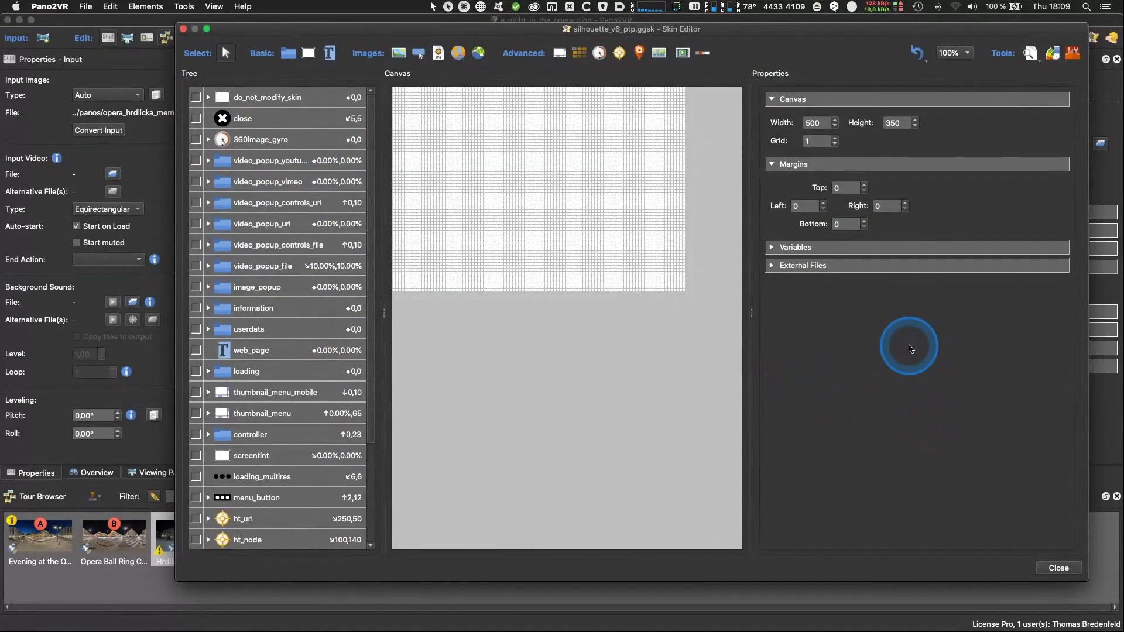
left_click(1072, 55)
left_click_drag(433, 24, 690, 58)
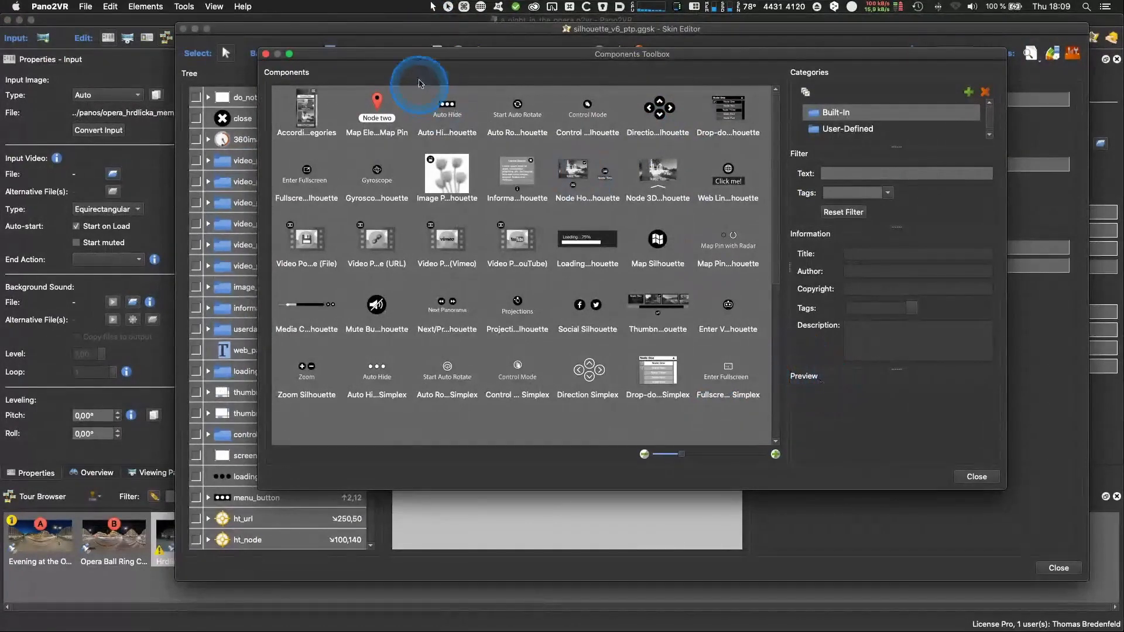
left_click_drag(411, 60, 374, 42)
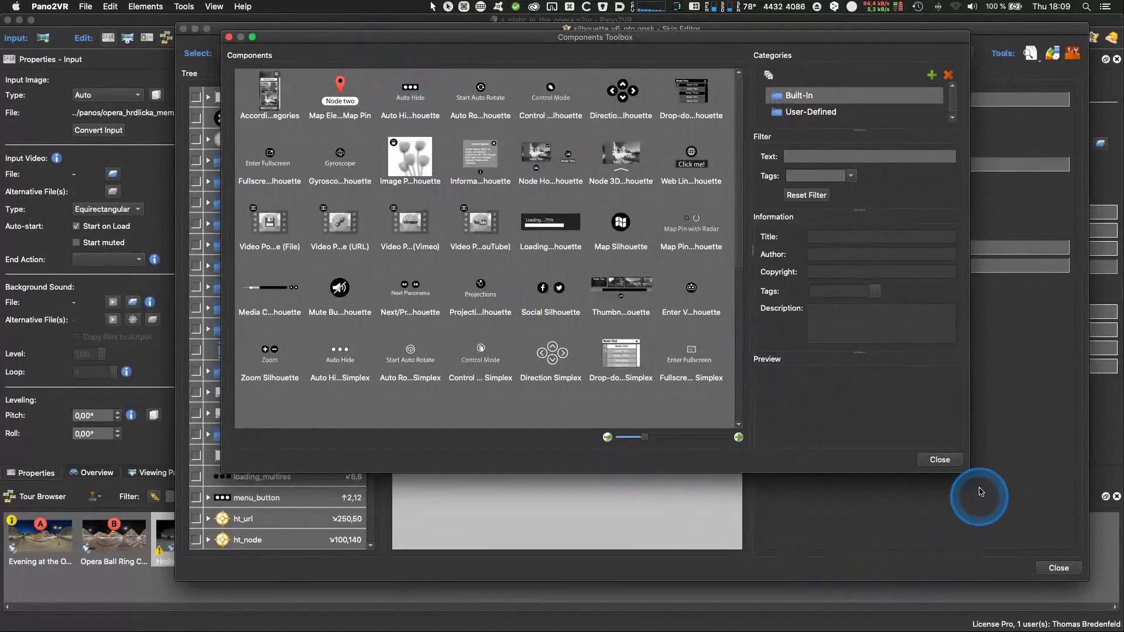
left_click_drag(969, 470, 1003, 519)
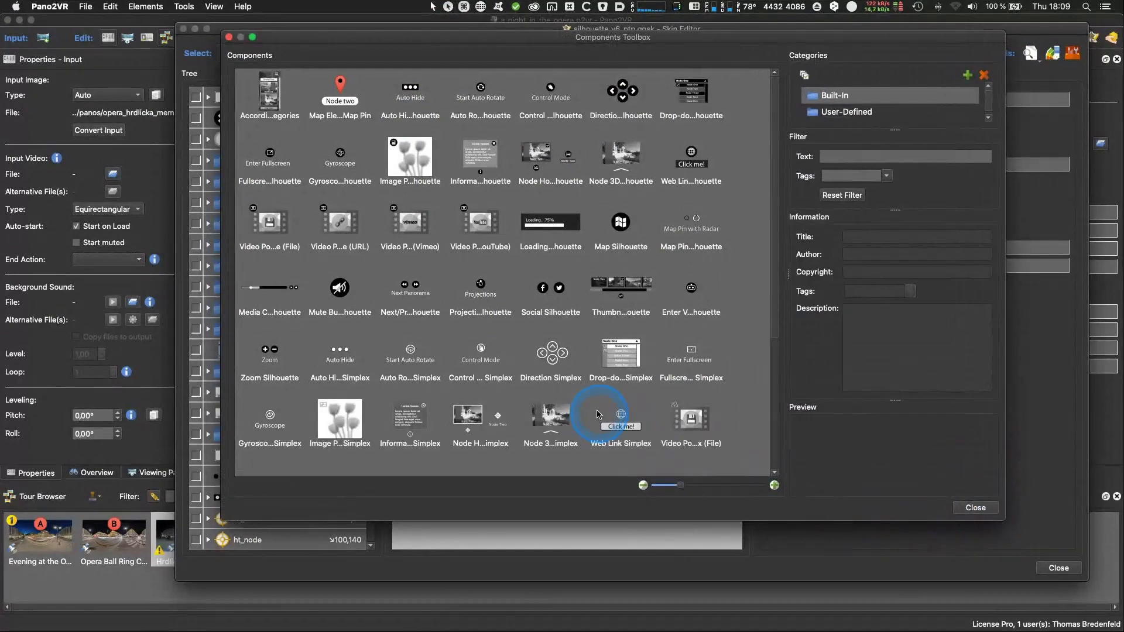
Step: Look through the built-in components and read the descriptions of Map Silhouette and Map Pin with Radar Silhouette
scroll(627, 296, "down", 5)
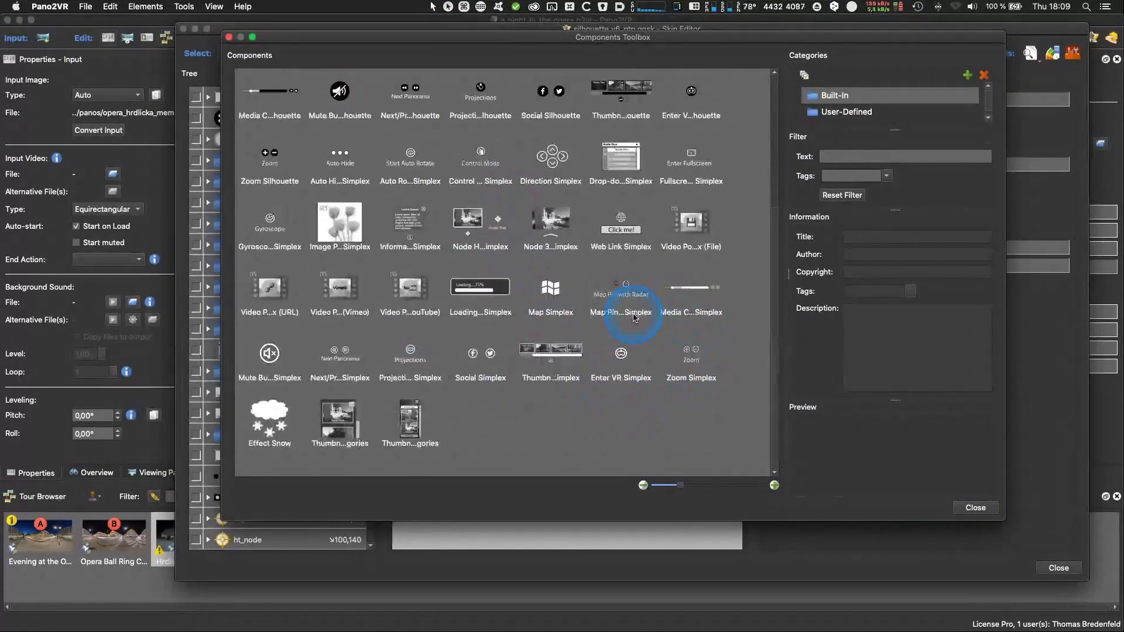
scroll(603, 386, "up", 5)
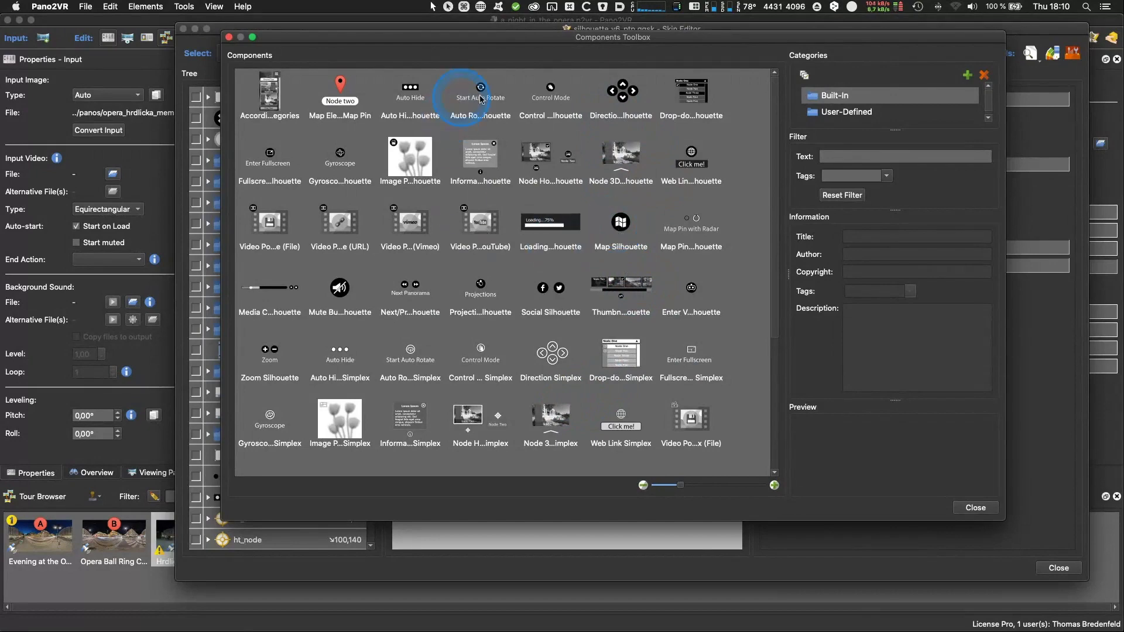
left_click_drag(451, 39, 447, 39)
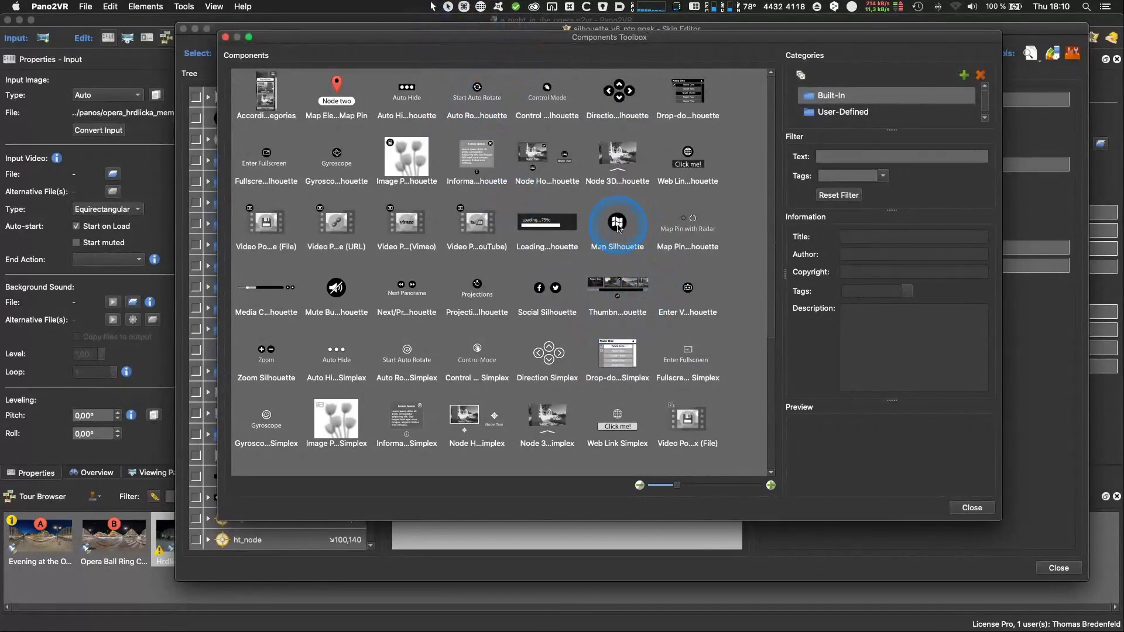
mouse_move(619, 227)
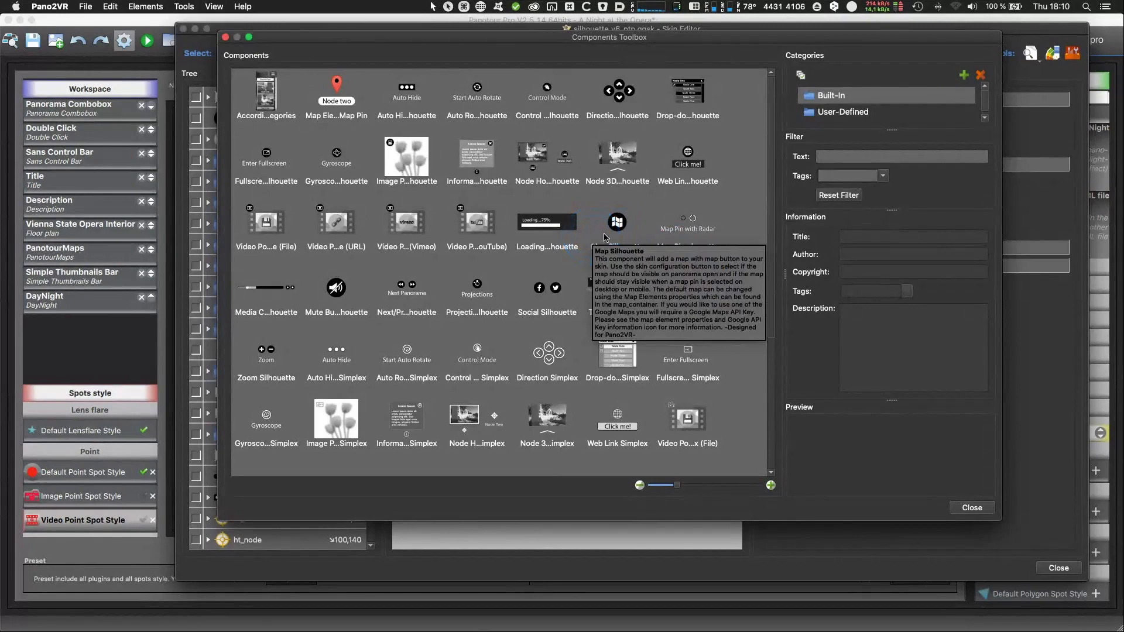
mouse_move(661, 231)
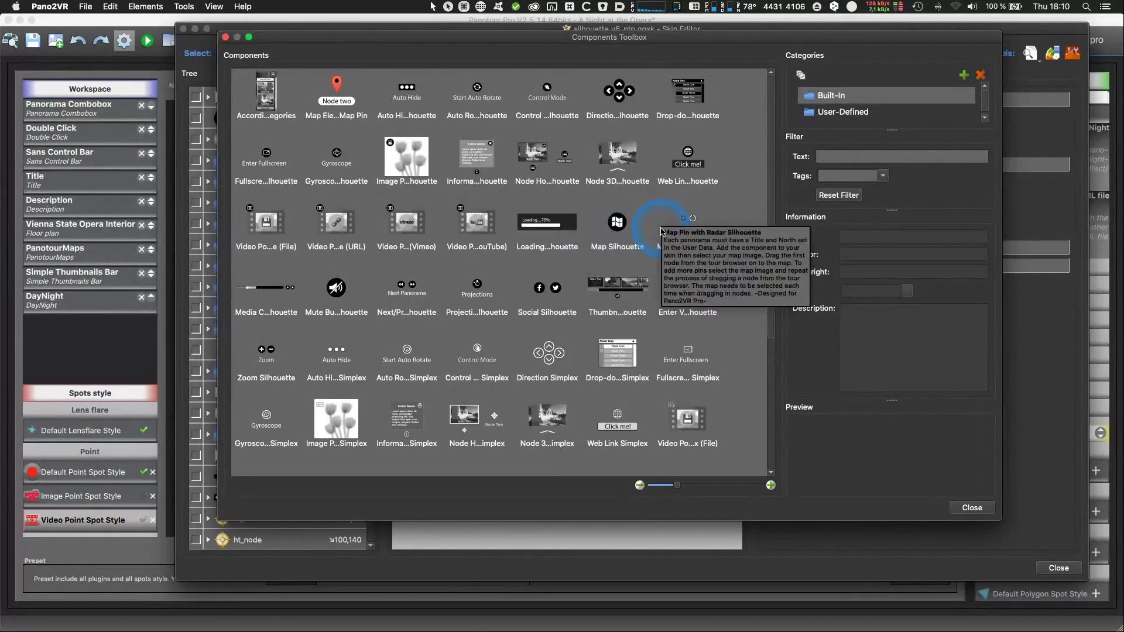
Step: Filter the built-in components by the Silhouette tag and look over the matching direction, information, map and thumbnail components
left_click(882, 176)
scroll(834, 267, "down", 8)
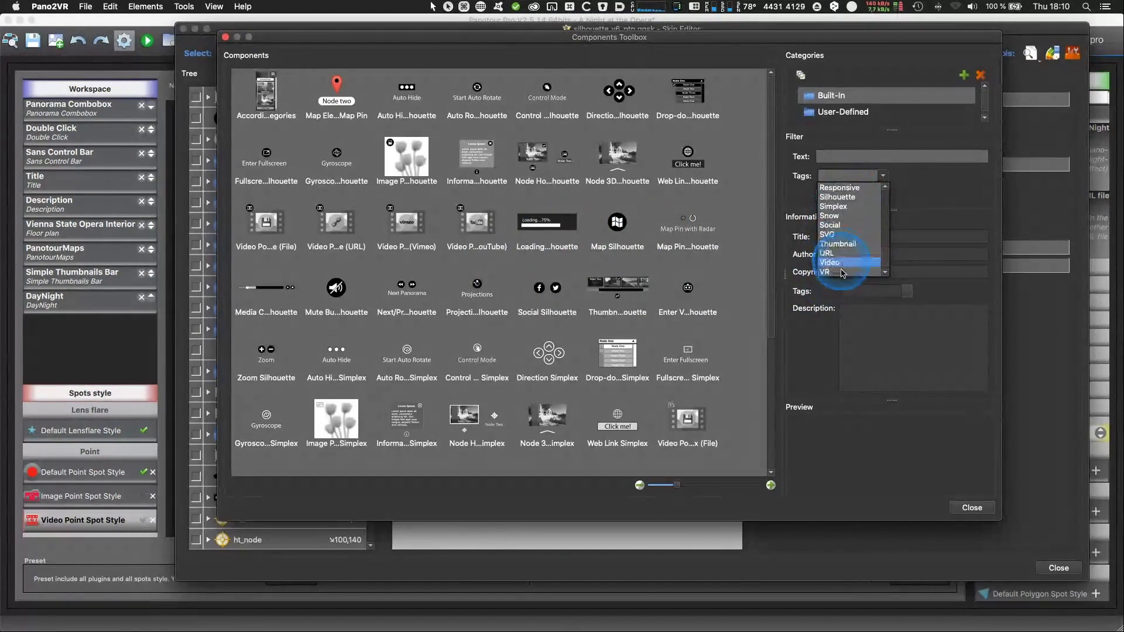
left_click(841, 209)
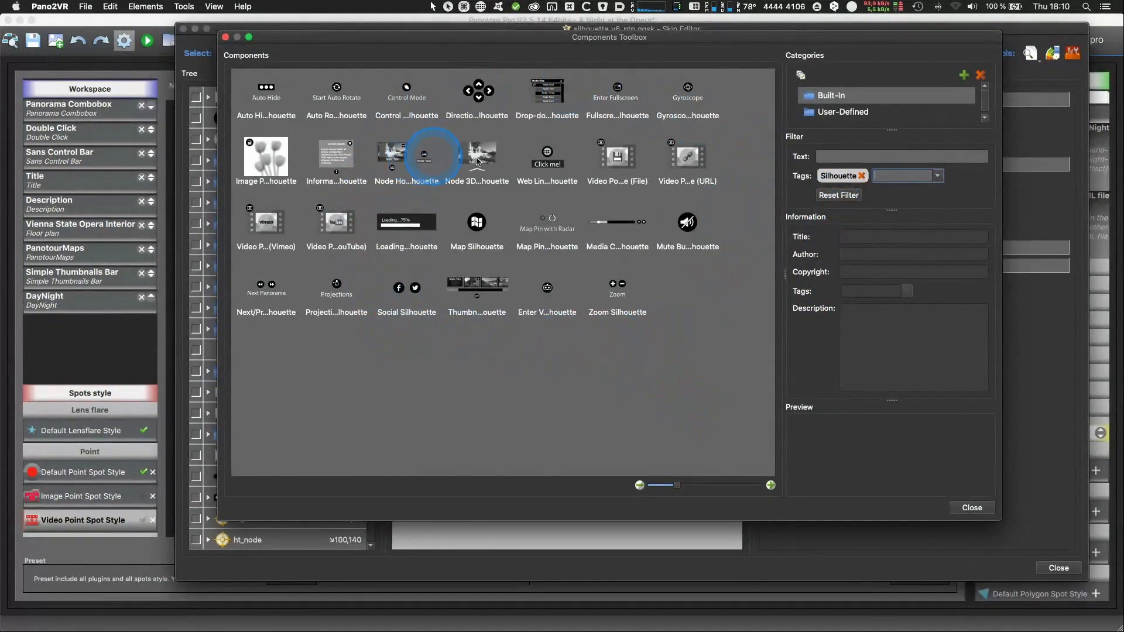
left_click(726, 332)
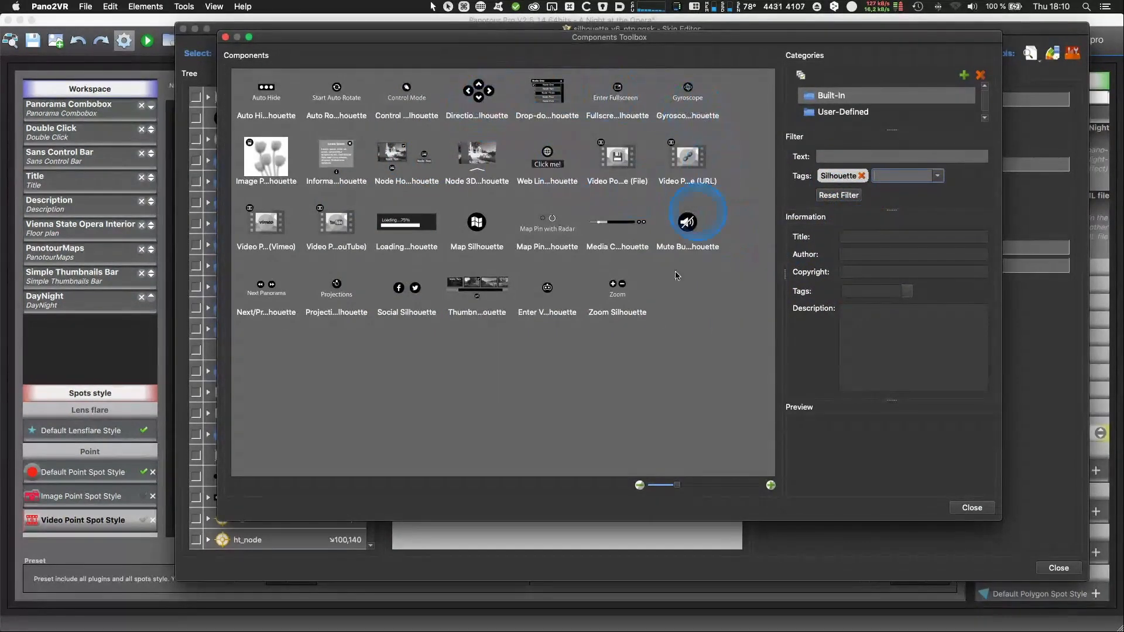
mouse_move(460, 93)
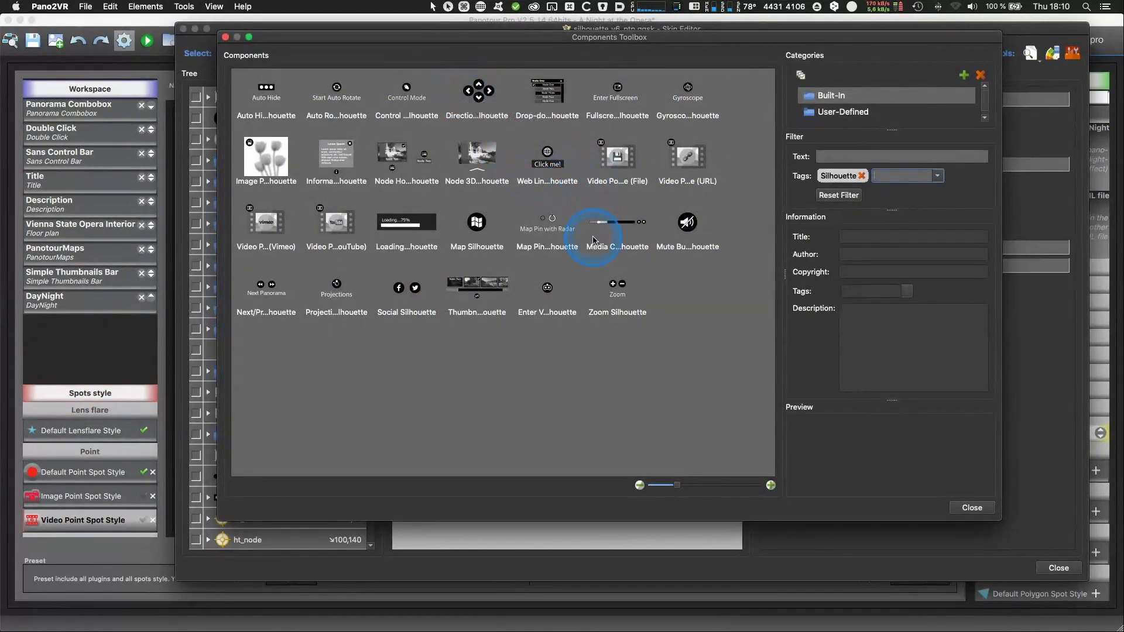
mouse_move(550, 98)
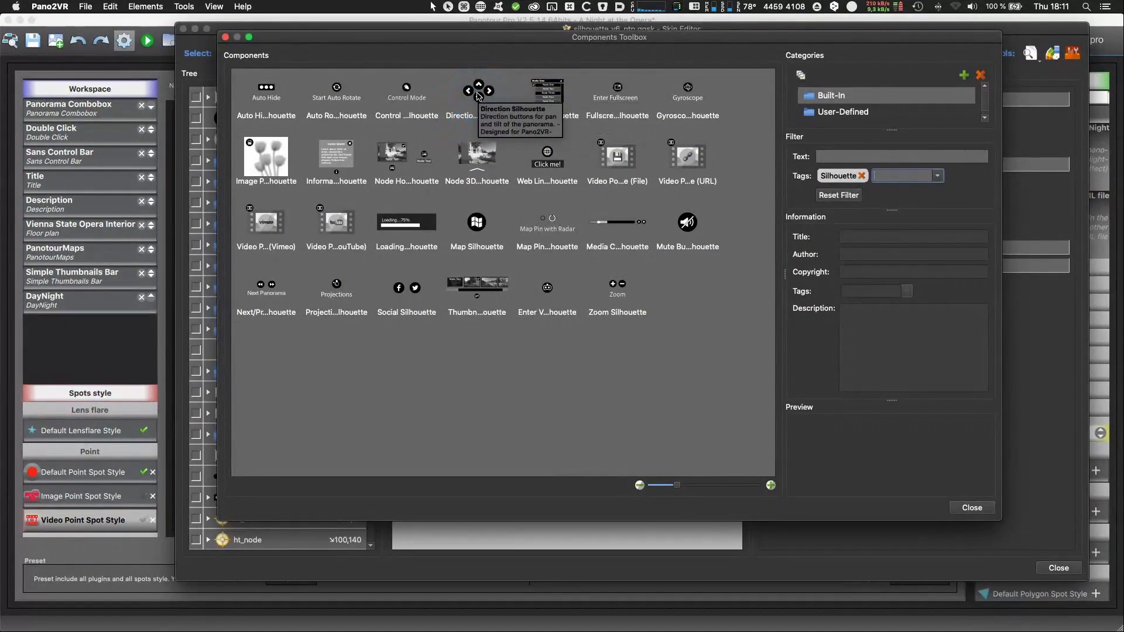
mouse_move(339, 155)
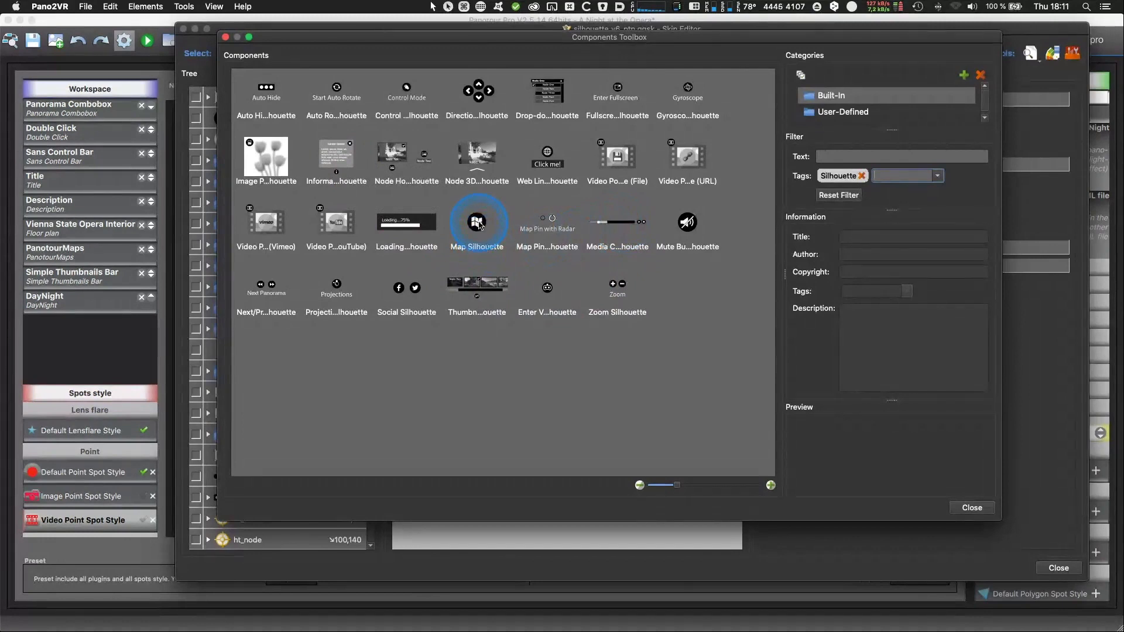
mouse_move(478, 290)
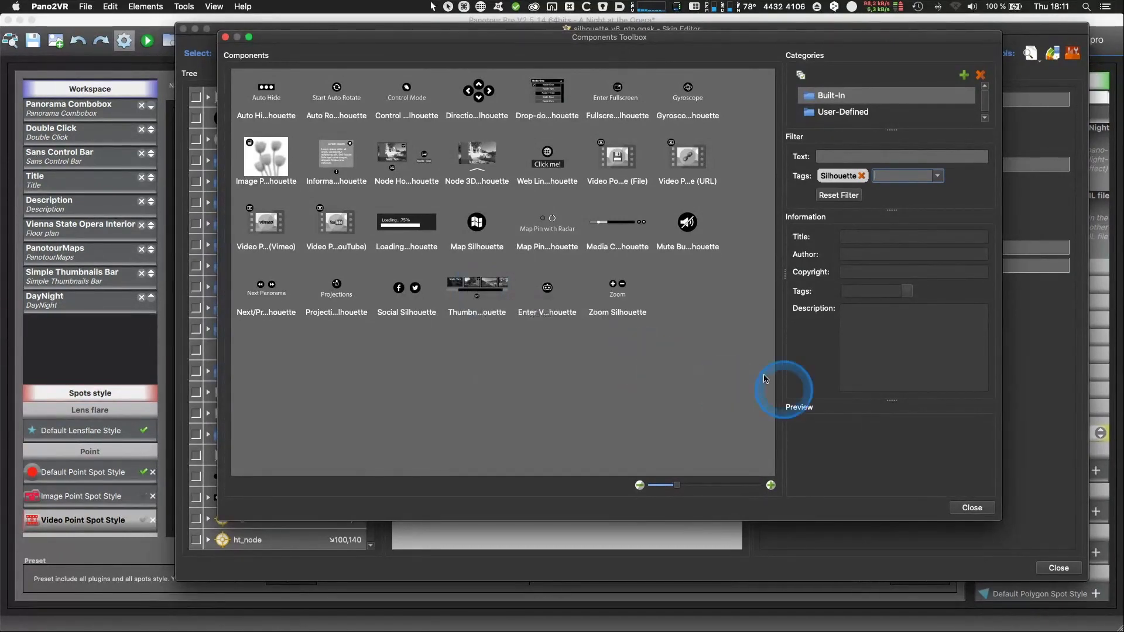
Step: Check the User-Defined component category, return to Built-In and close the Components Toolbox
left_click(843, 111)
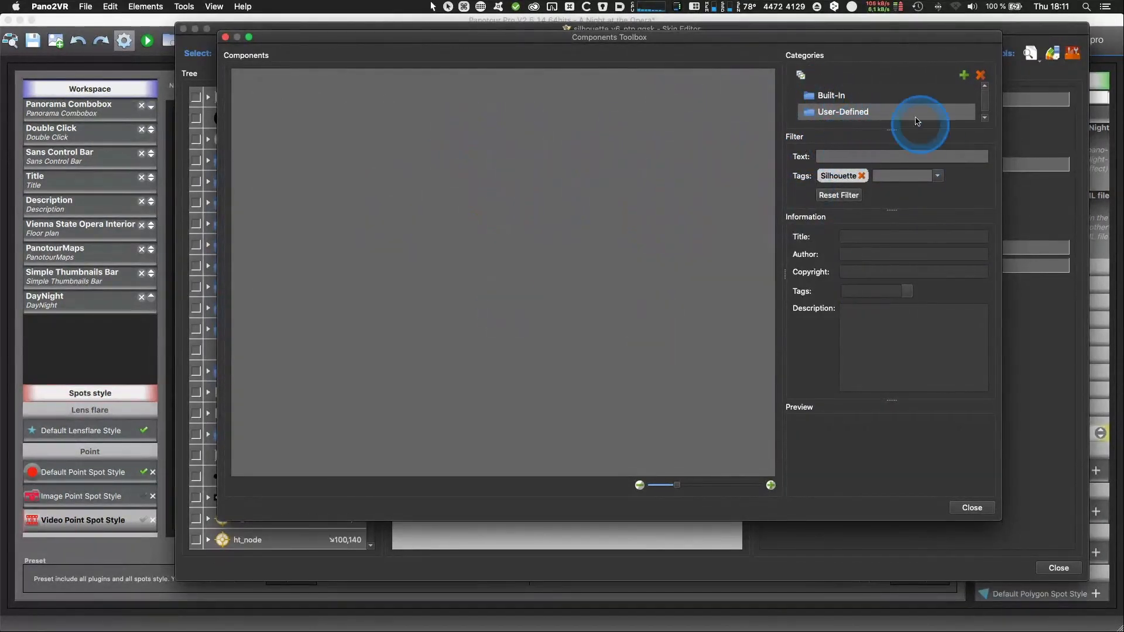
left_click(831, 95)
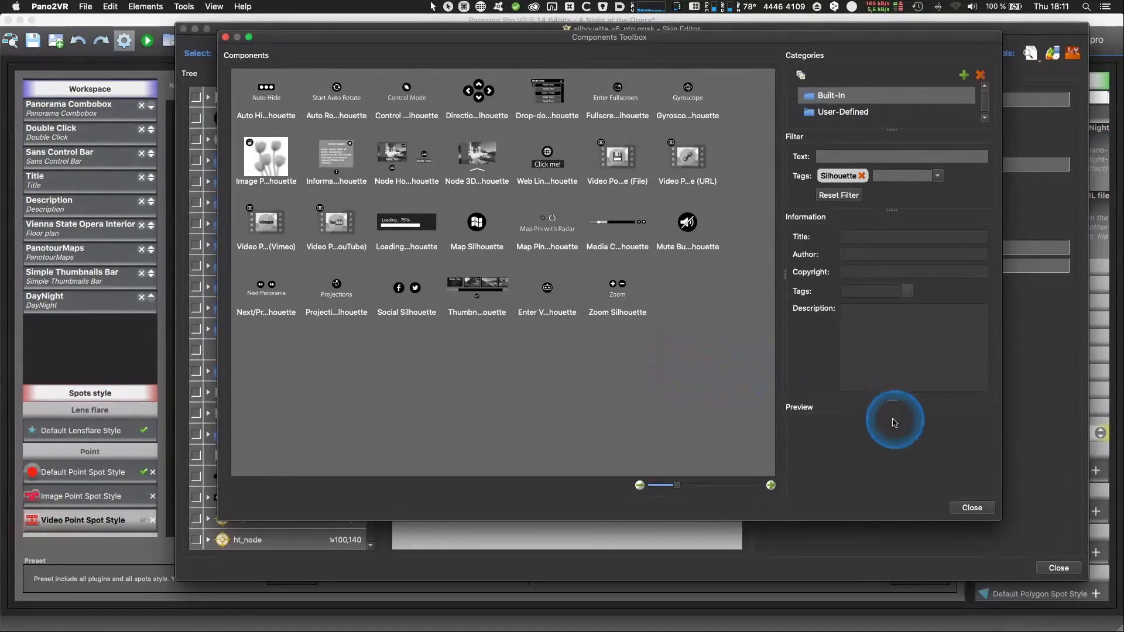
left_click(971, 509)
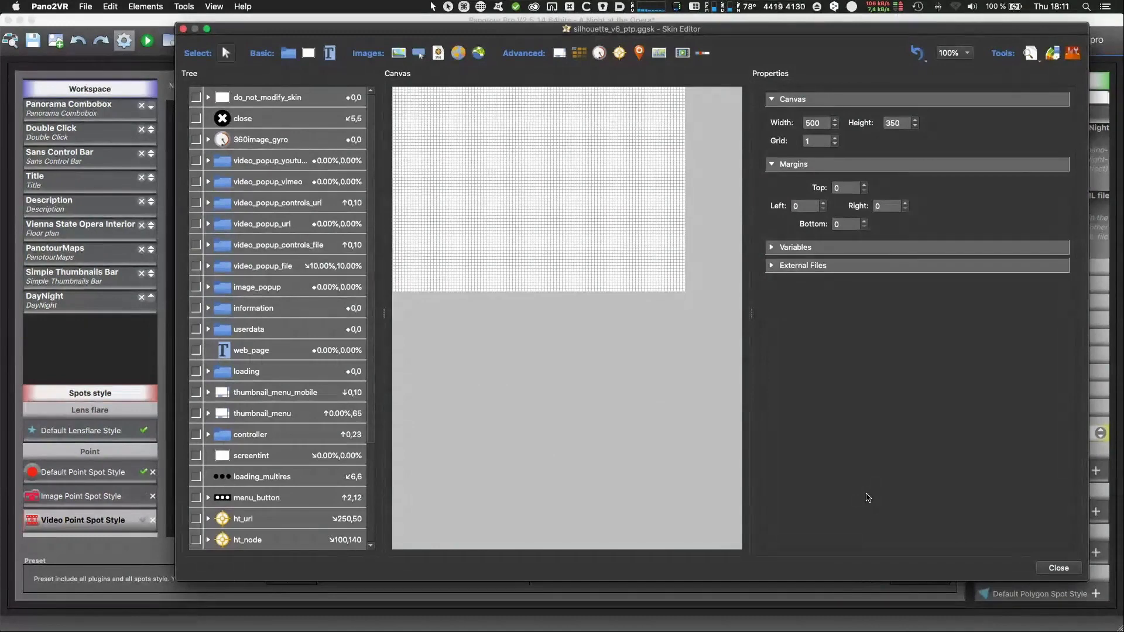
Step: Switch to Chrome
key("super+Tab")
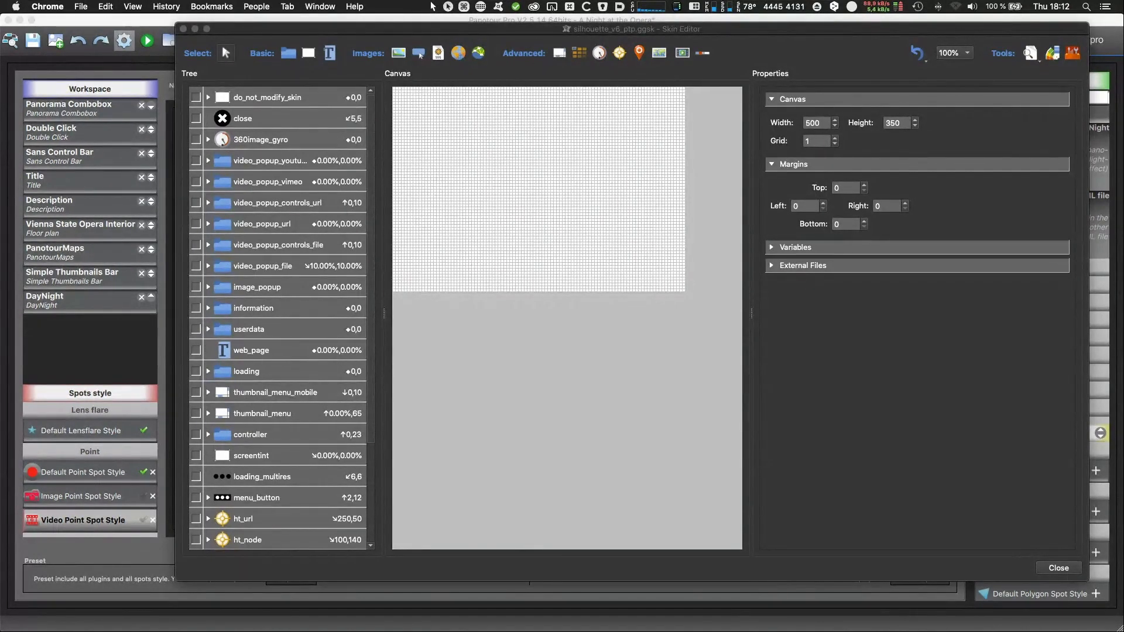
left_click(961, 466)
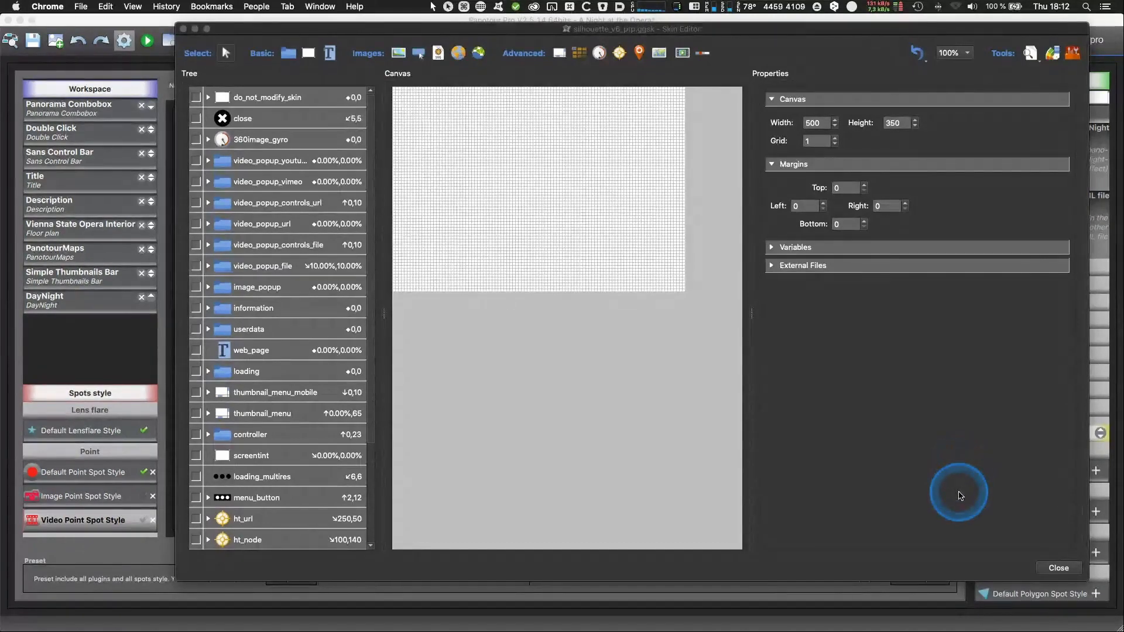
Step: Close the Skin Editor and switch the panorama viewer to patch editing
left_click(1058, 567)
left_click(861, 434)
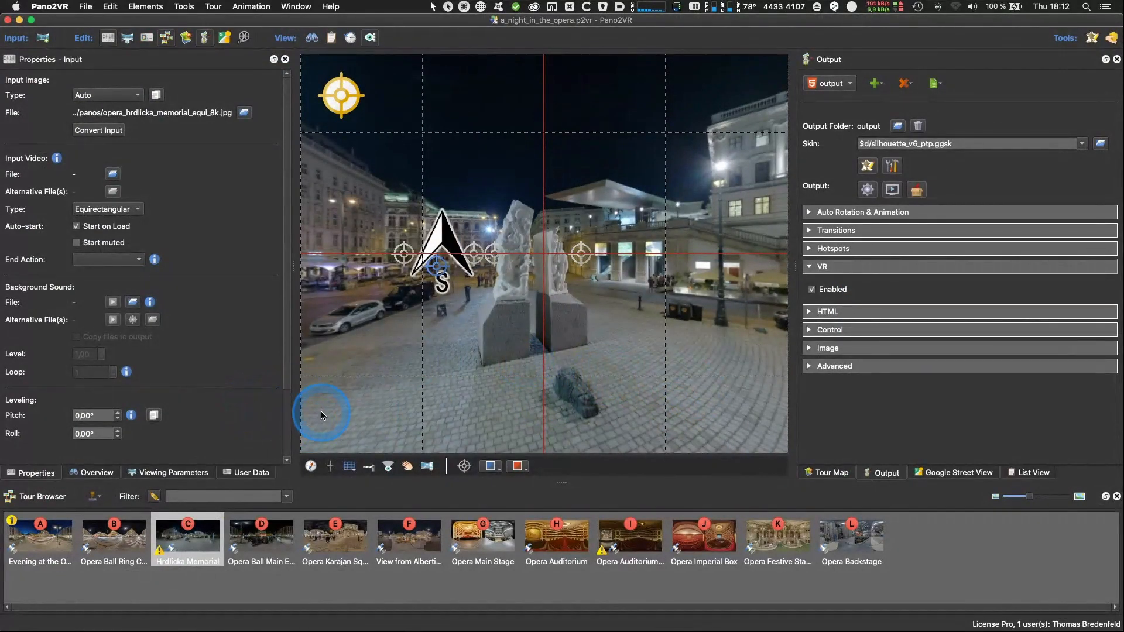
mouse_move(321, 63)
left_click(325, 182)
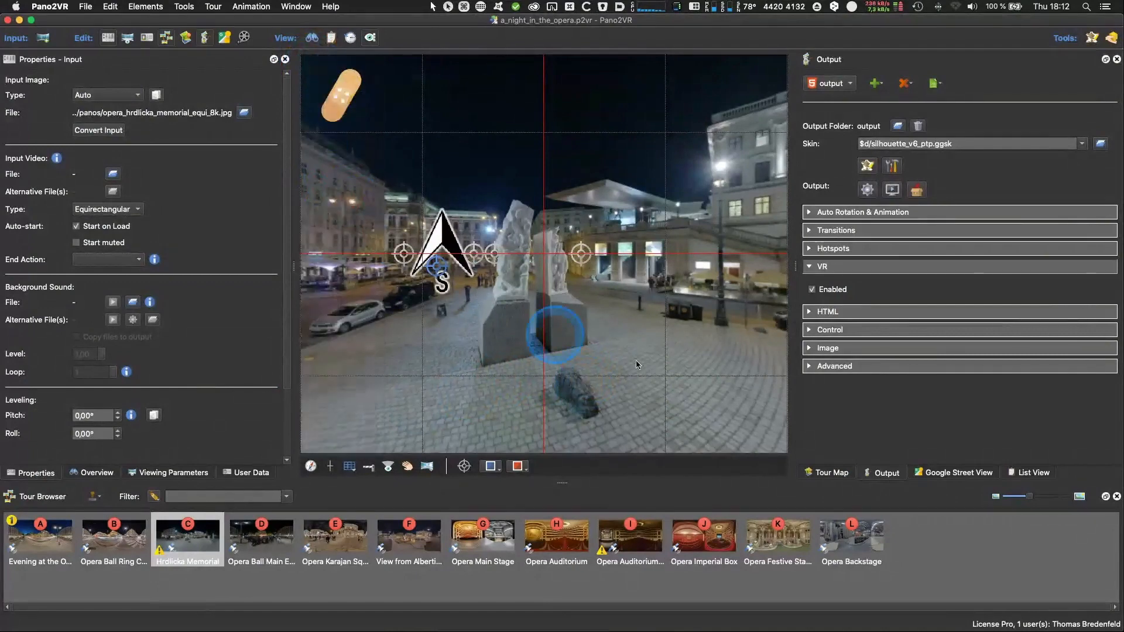
Step: Add an image patch on the paved square in the Hrdlicka Memorial panorama, at about -104° pan and -16° tilt
left_click_drag(523, 414, 620, 345)
double_click(636, 313)
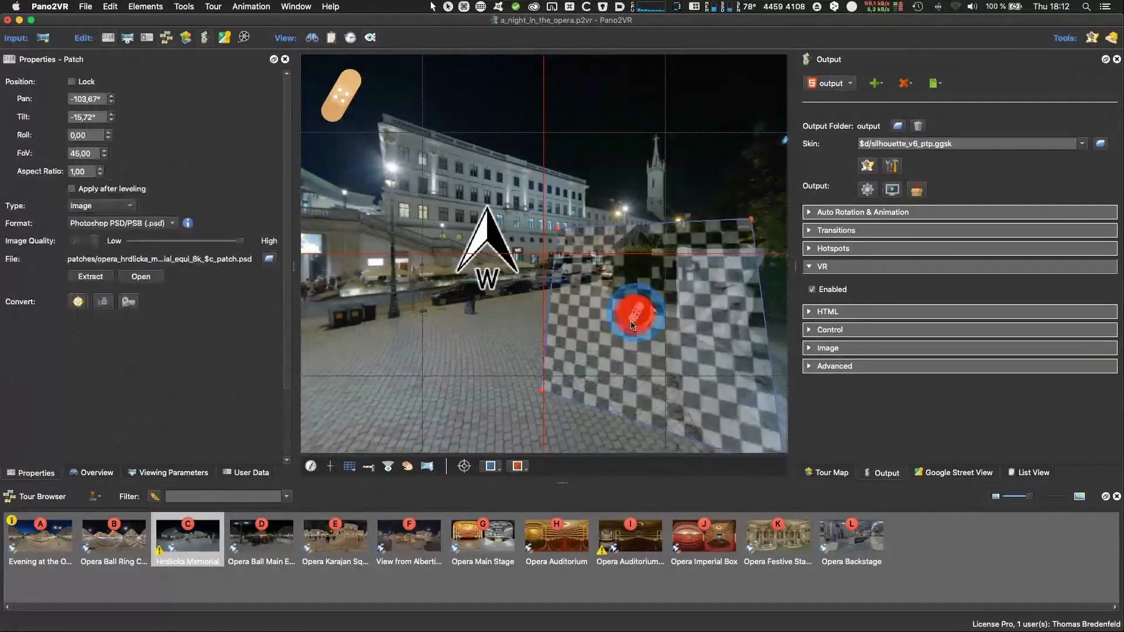
left_click_drag(491, 348, 381, 343)
left_click(536, 287)
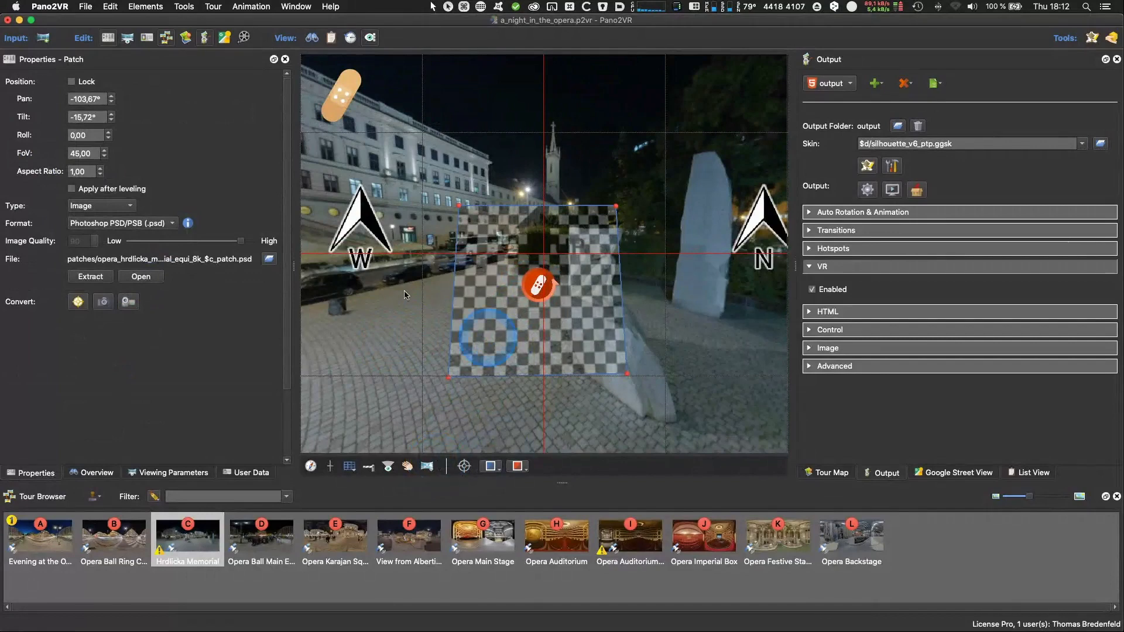
Step: Look over the new patch's Extract and Convert options
left_click(89, 279)
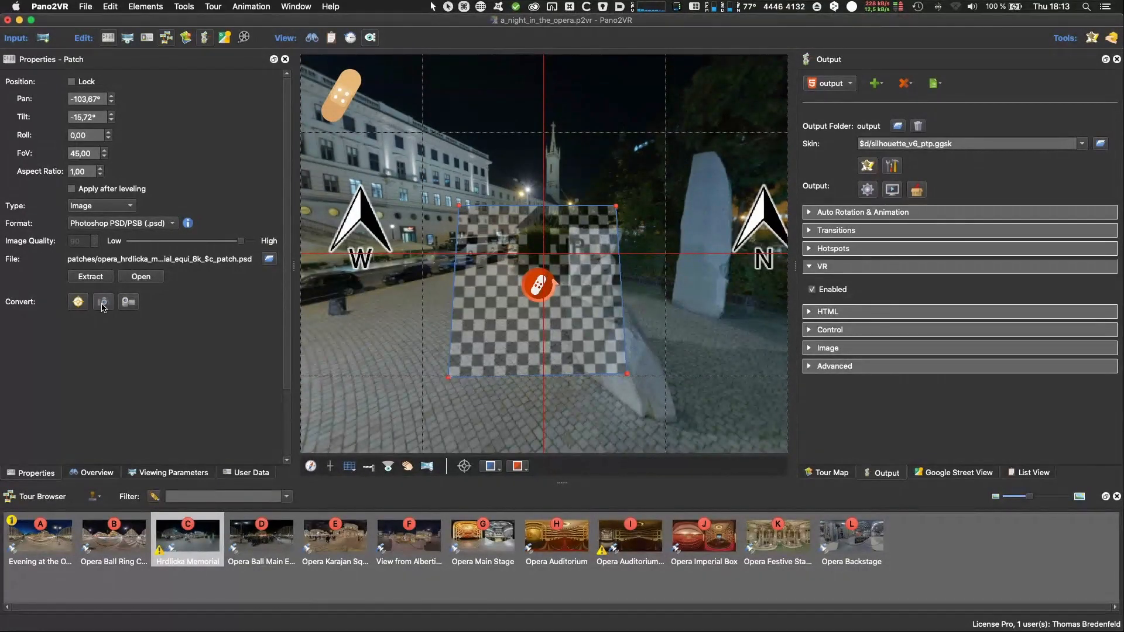
left_click(332, 332)
Step: Display the Opera Karajan Square panorama in the viewer and switch to Chrome
key("super+Tab")
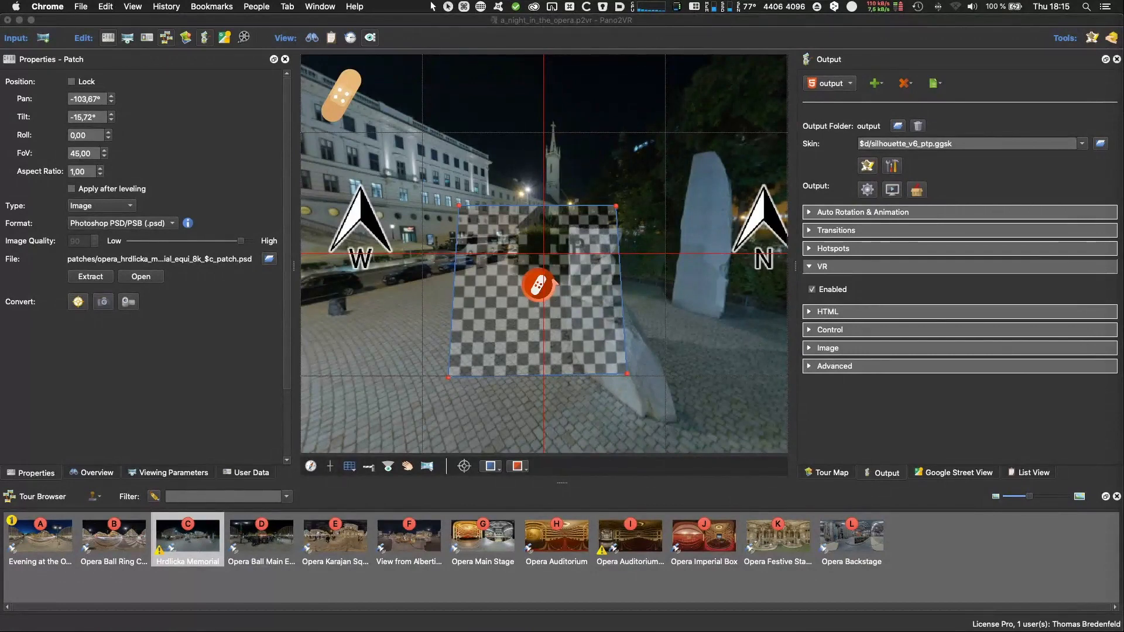
left_click(344, 536)
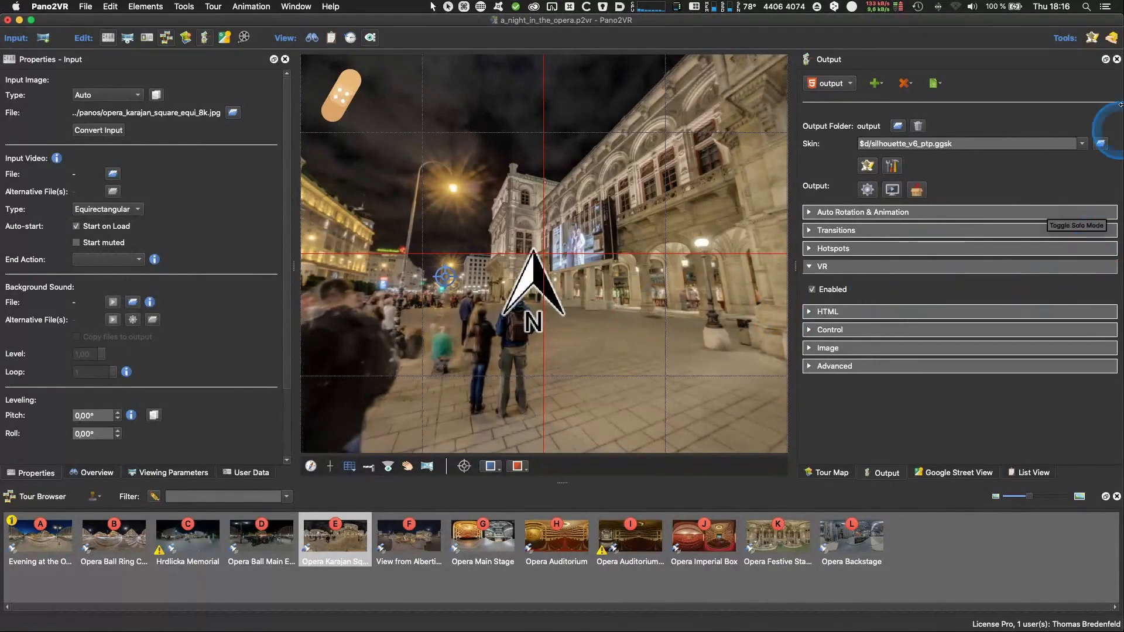
key("super+Tab")
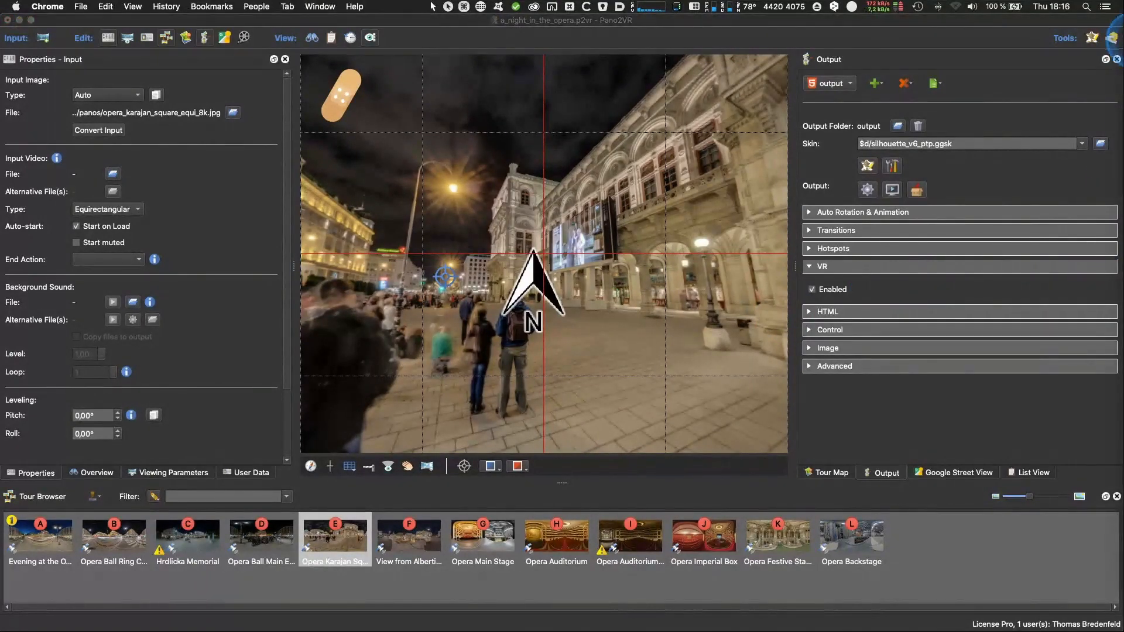